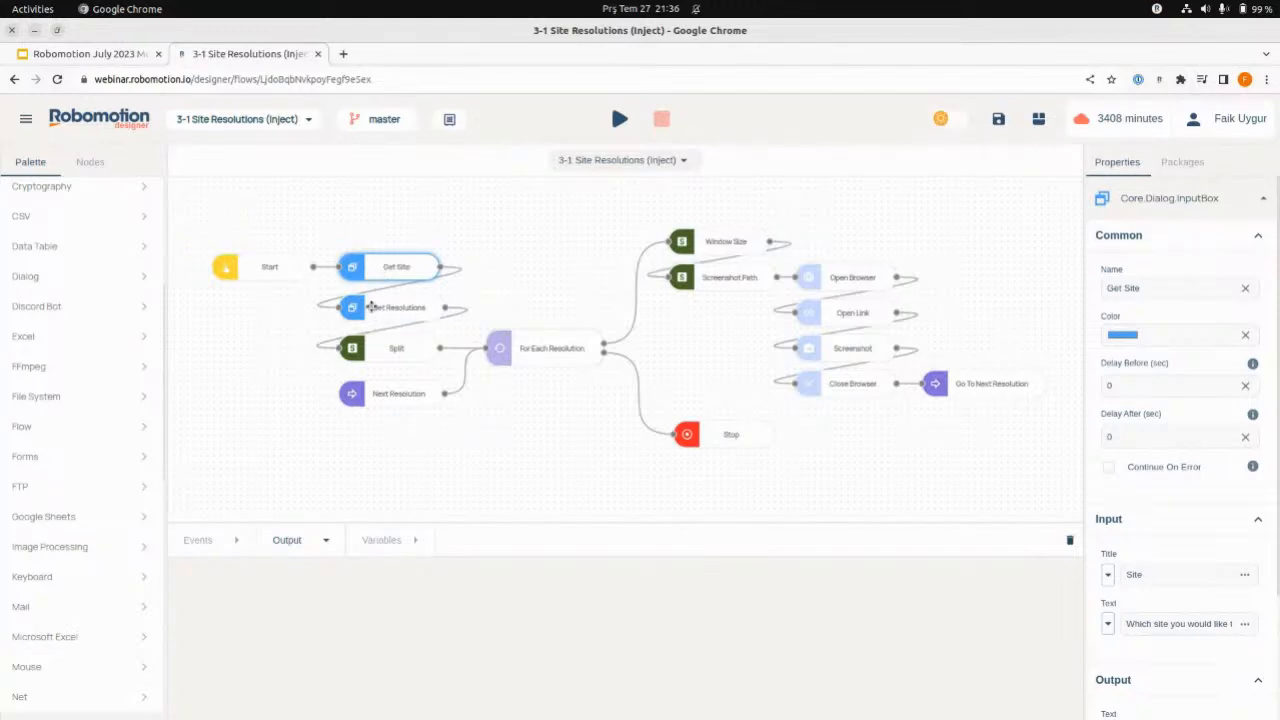
# - Examine the Get Resolutions node's input and output properties, and check the notes in QOwnNotes
pyautogui.click(400, 309)
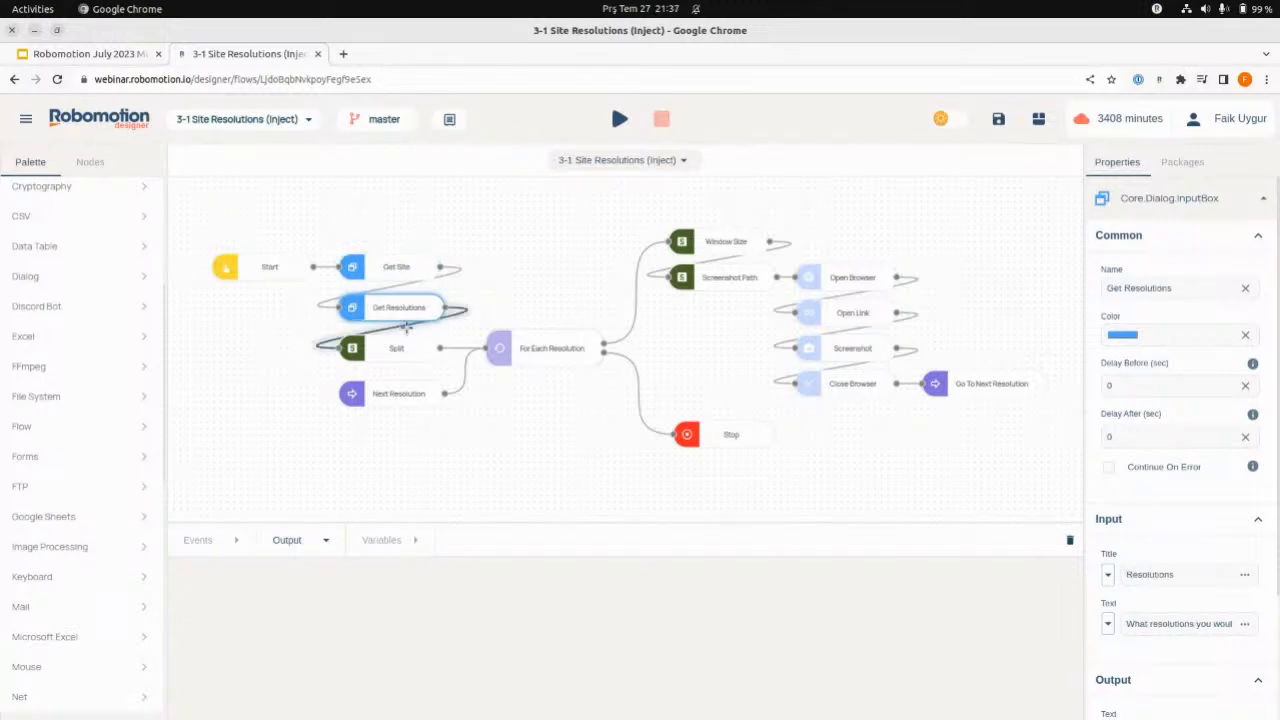
pyautogui.scroll(-1, 1137, 557)
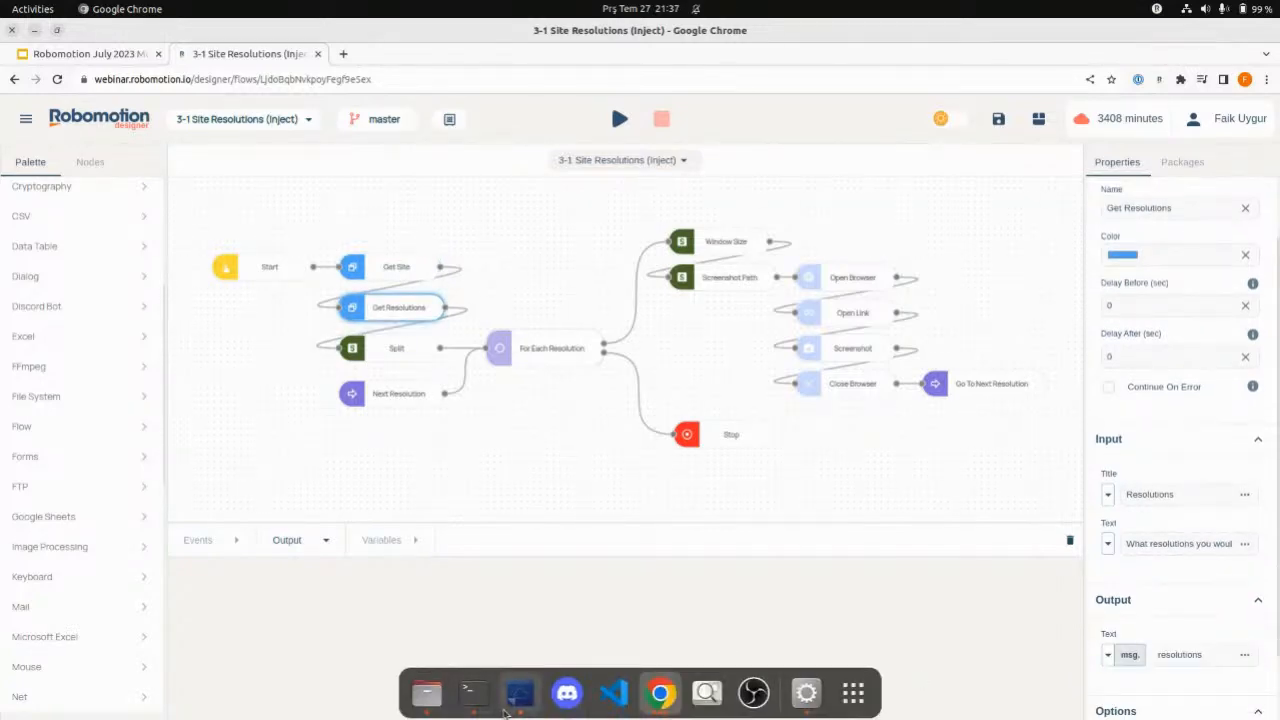
pyautogui.click(519, 693)
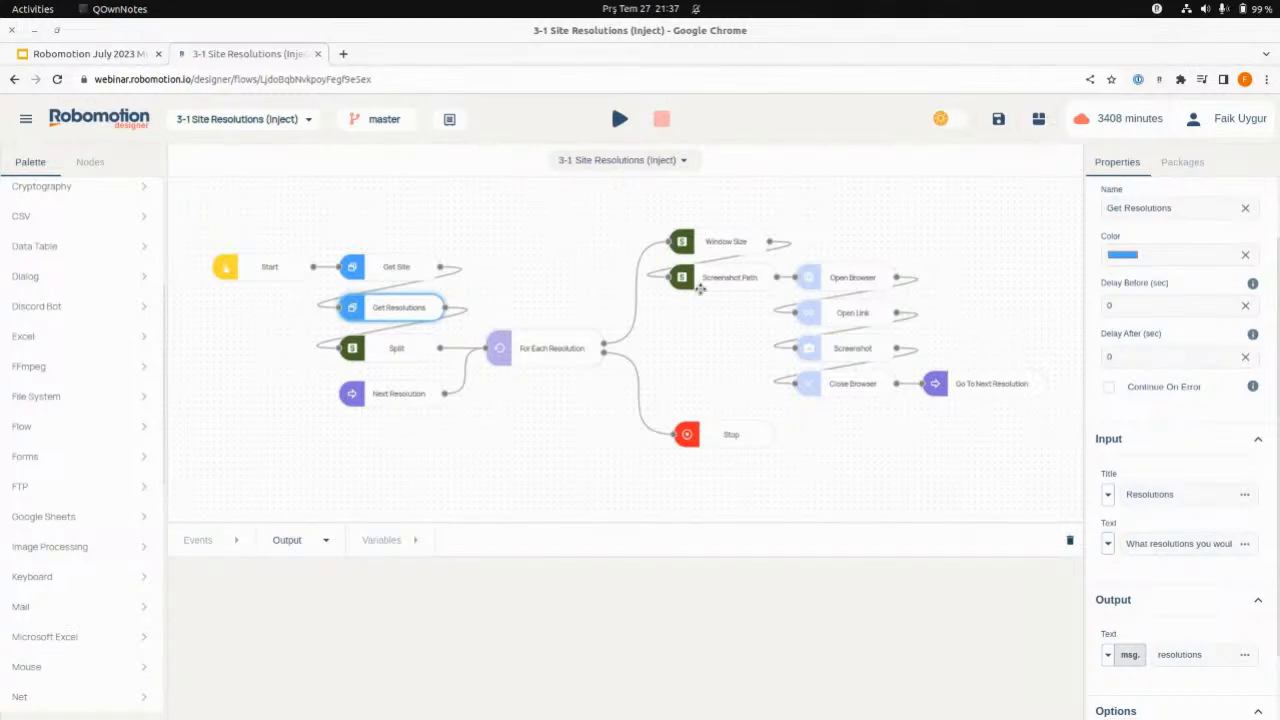
# - Compare the Split node's separator with the example resolution list in the Get Resolutions node's full prompt text, leaving the text as it is
pyautogui.click(371, 350)
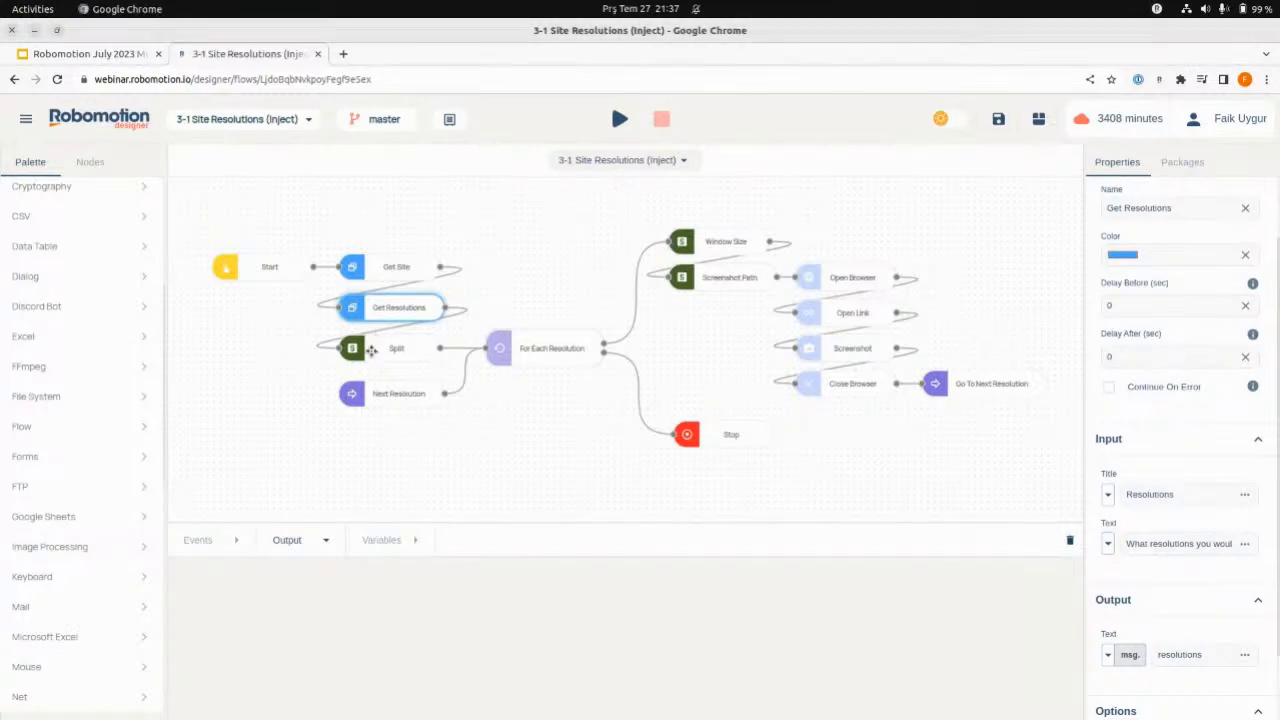
pyautogui.click(371, 350)
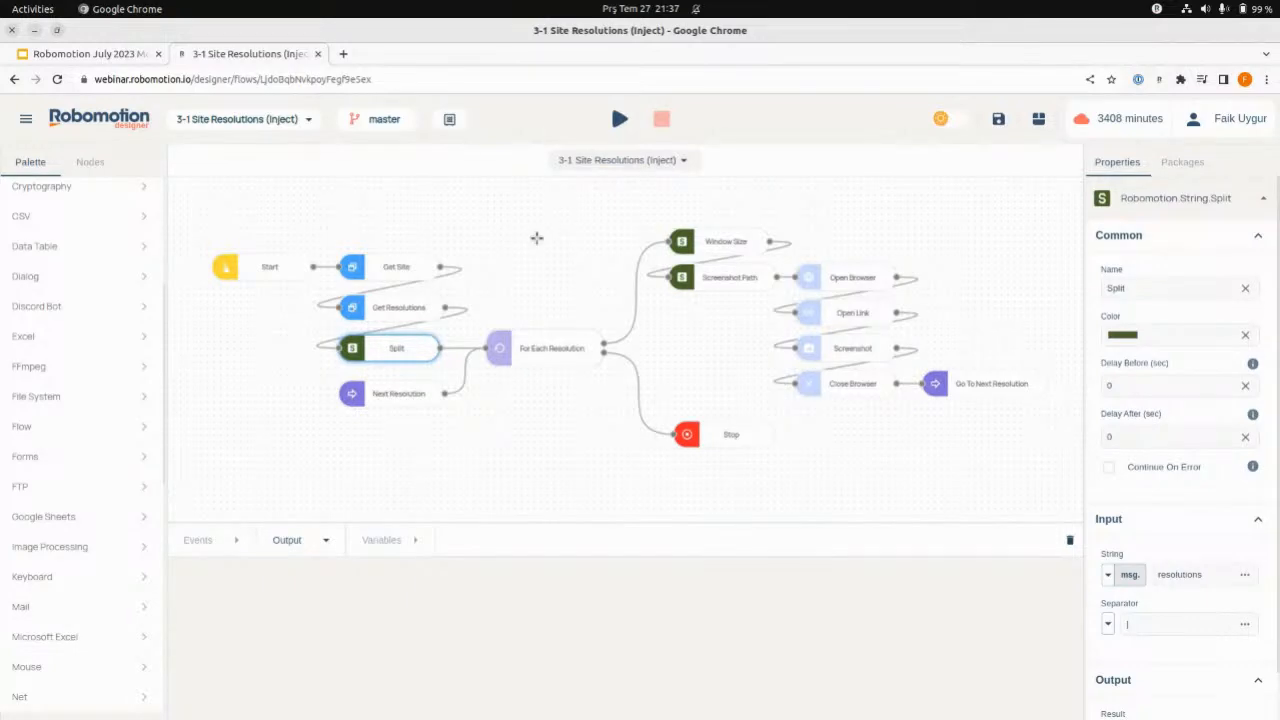
pyautogui.click(405, 310)
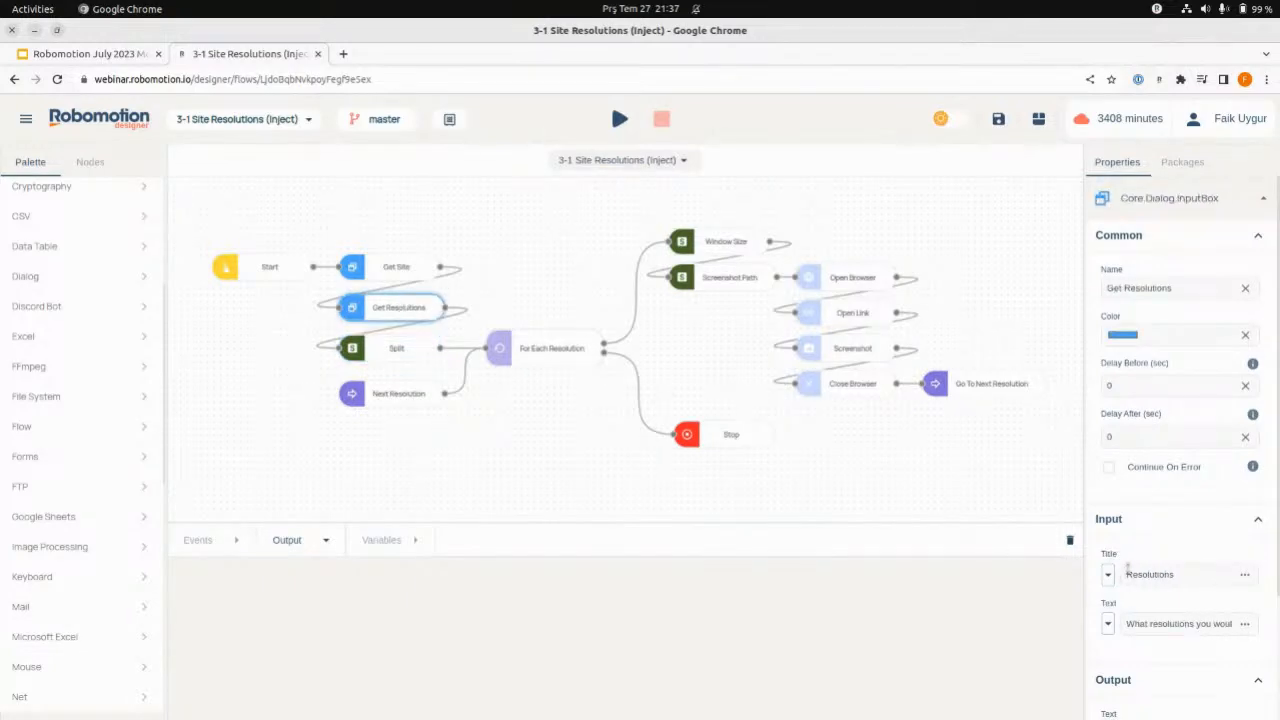
pyautogui.moveTo(1148, 627); pyautogui.dragTo(1241, 634)
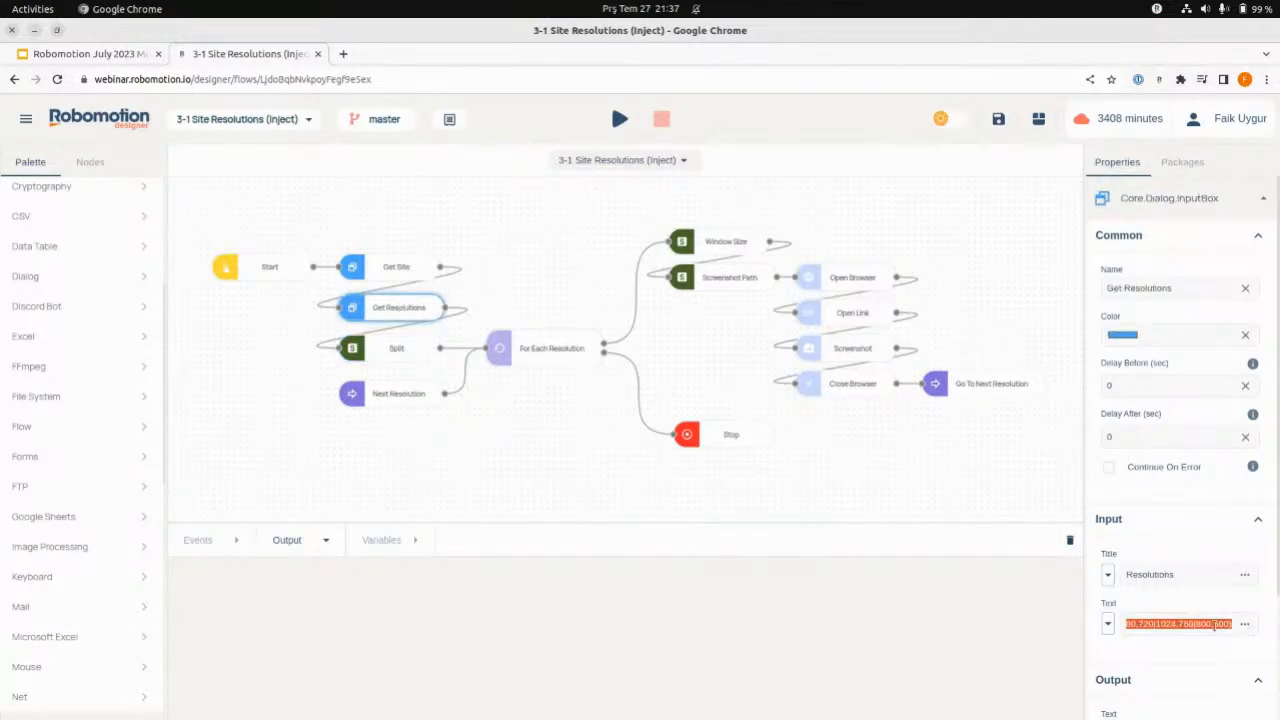
pyautogui.click(1244, 628)
pyautogui.click(1244, 626)
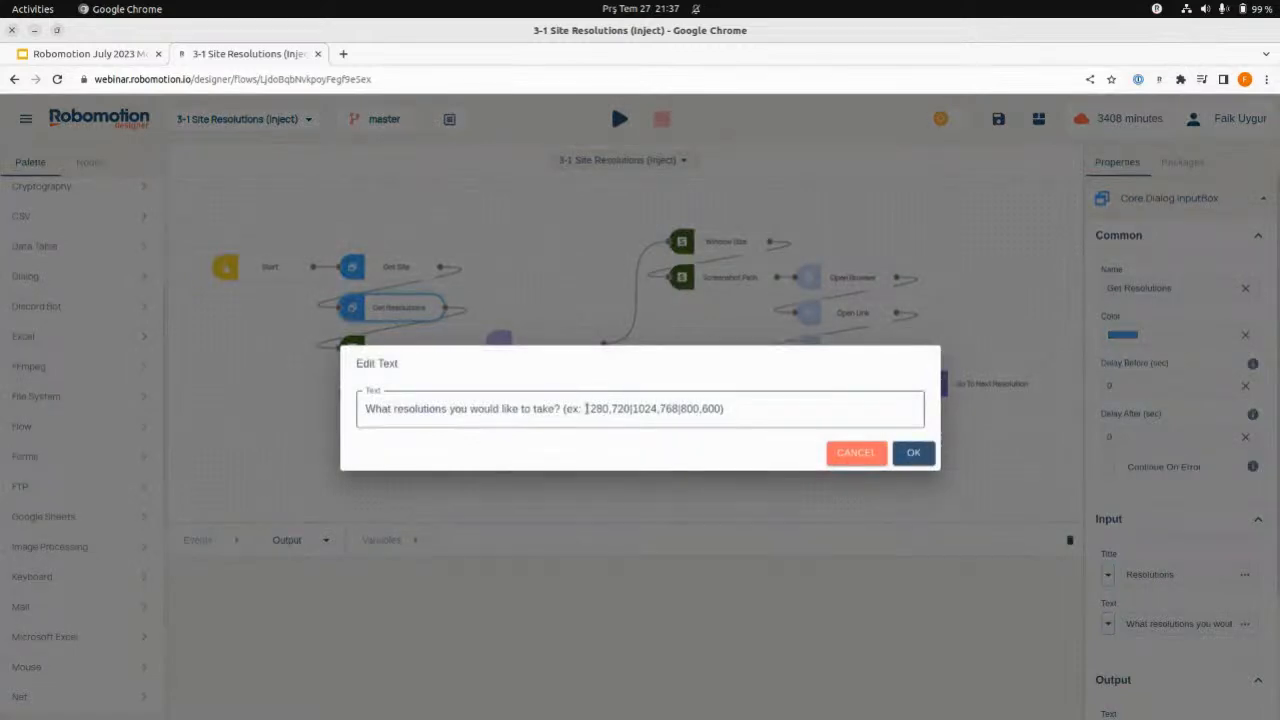
pyautogui.moveTo(586, 408); pyautogui.dragTo(721, 410)
pyautogui.click(637, 408)
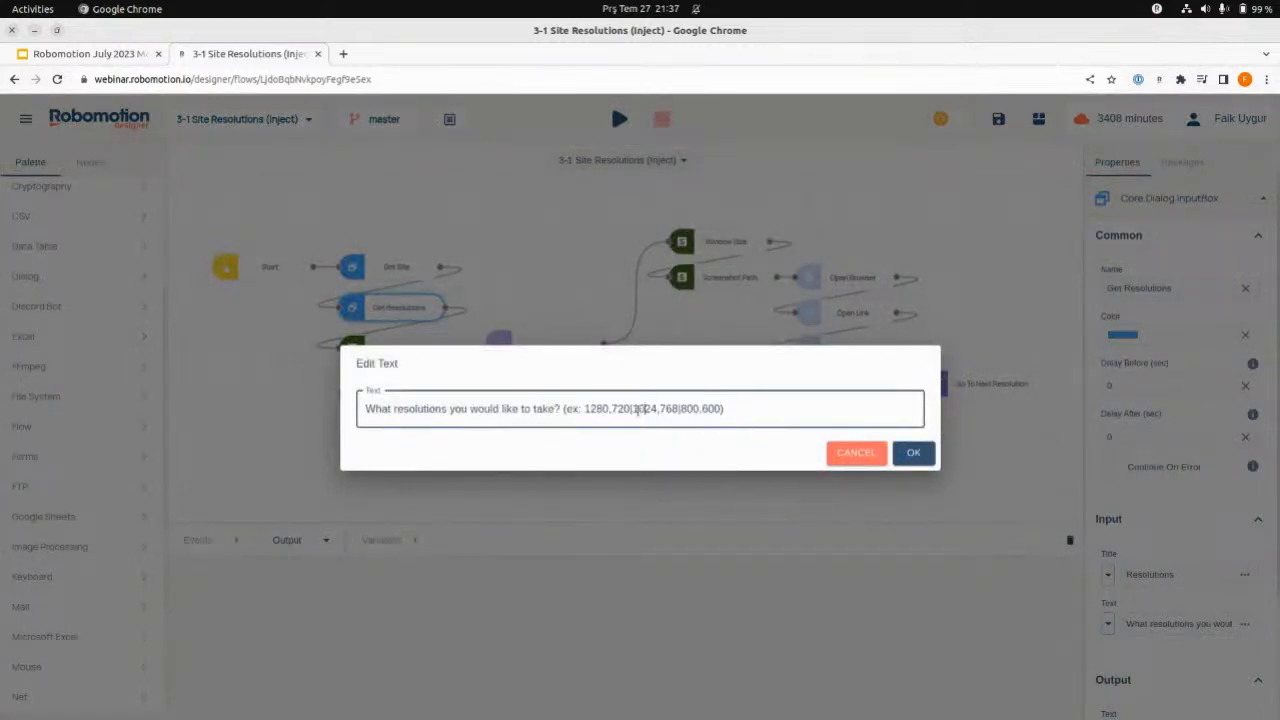
pyautogui.moveTo(586, 408); pyautogui.dragTo(624, 409)
pyautogui.click(646, 408)
pyautogui.click(858, 454)
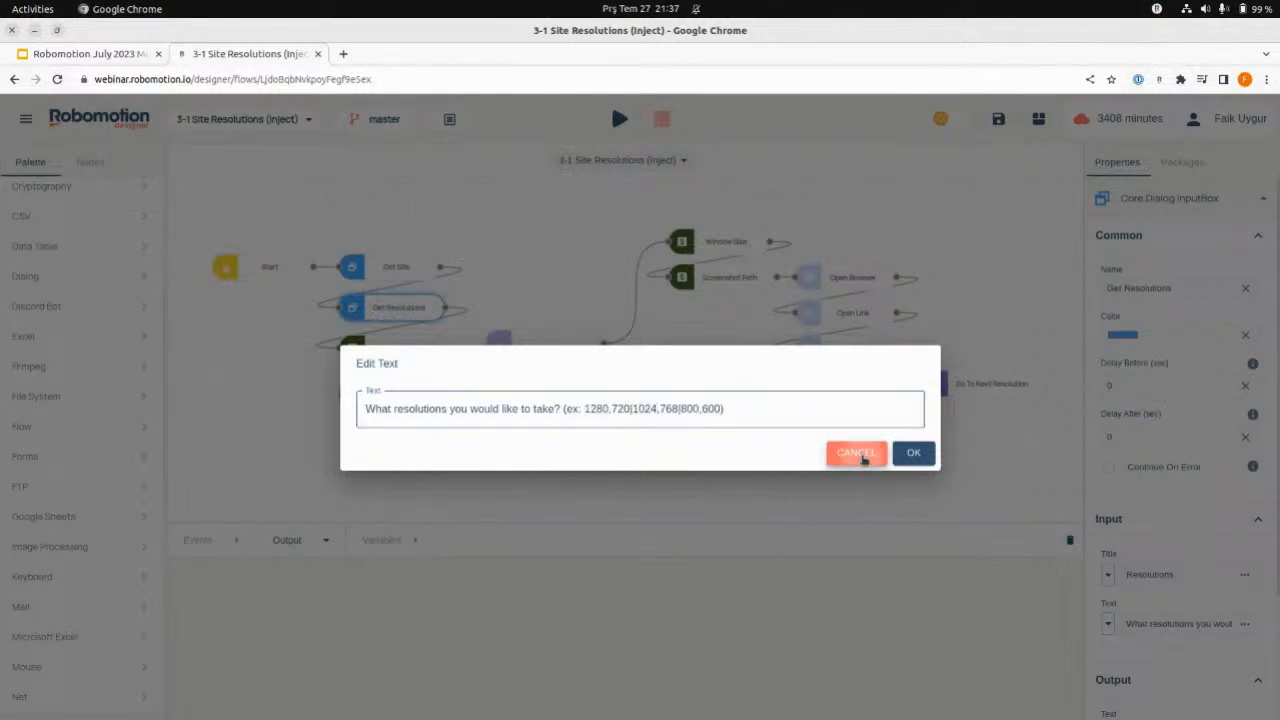
pyautogui.click(392, 358)
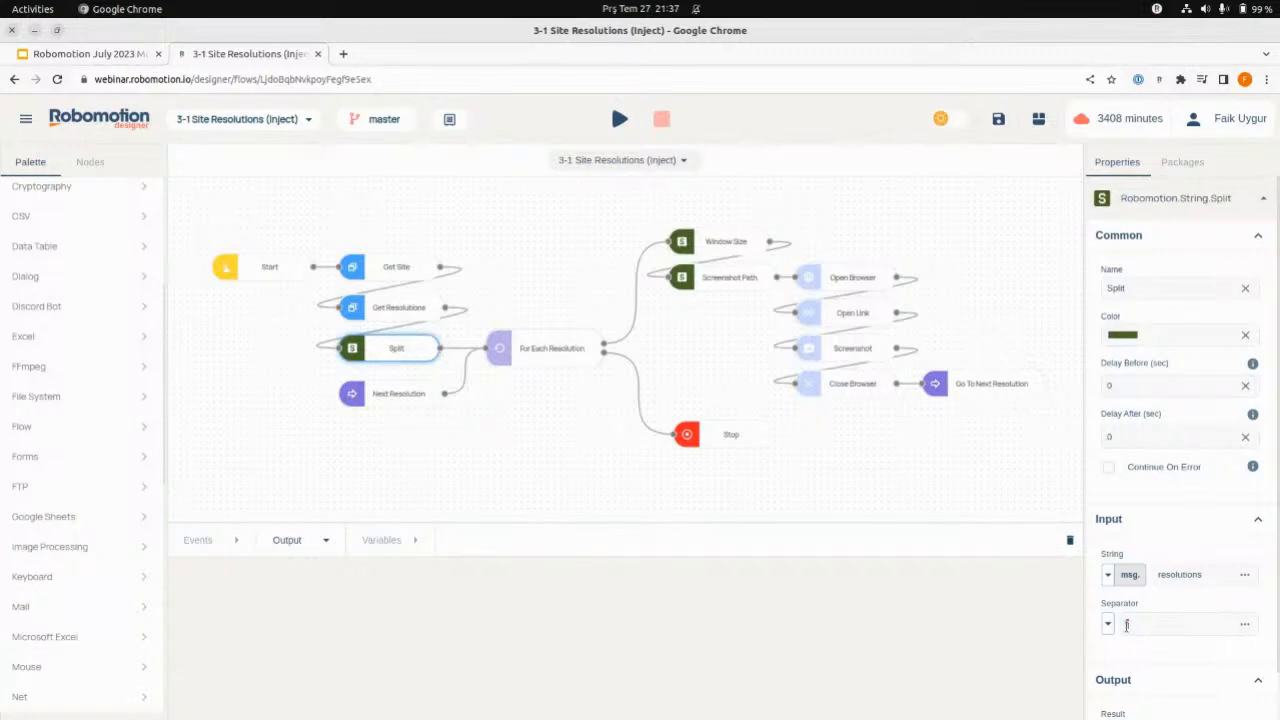
# - Examine For Each Resolution's loop variables and how the Window Size node's concatenated string feeds Open Browser's custom browser options
pyautogui.click(580, 363)
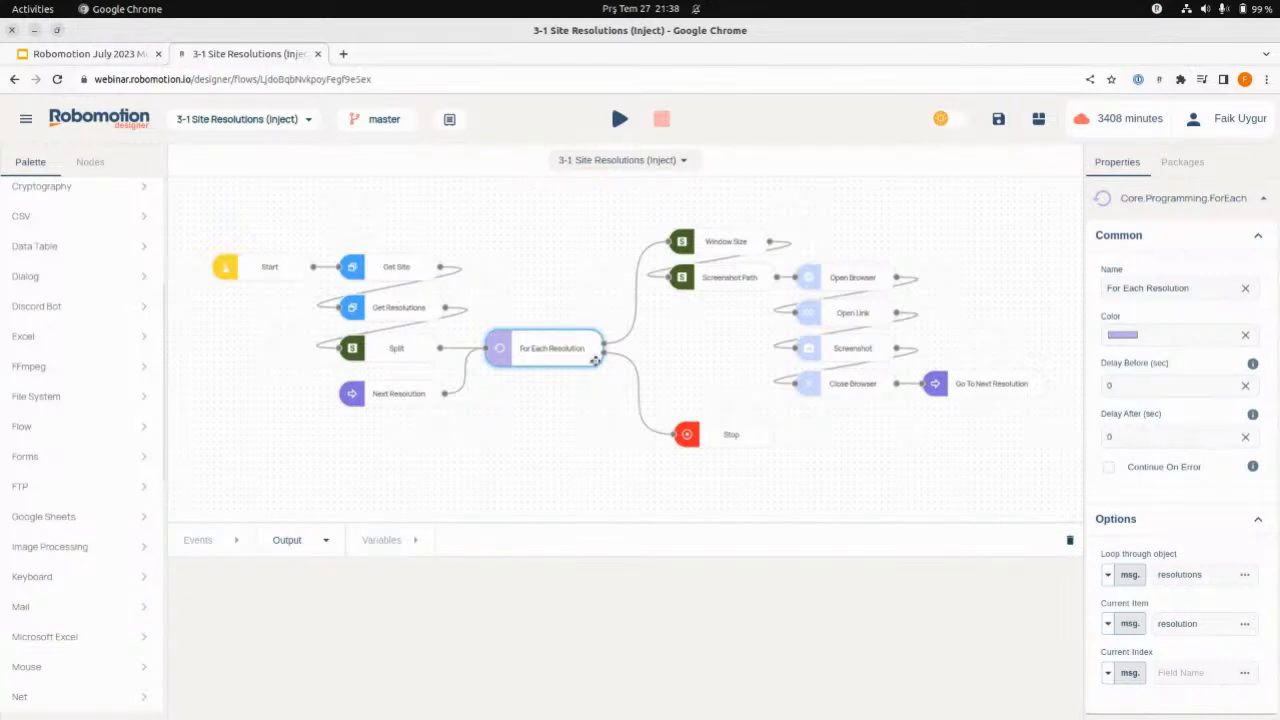
pyautogui.click(708, 236)
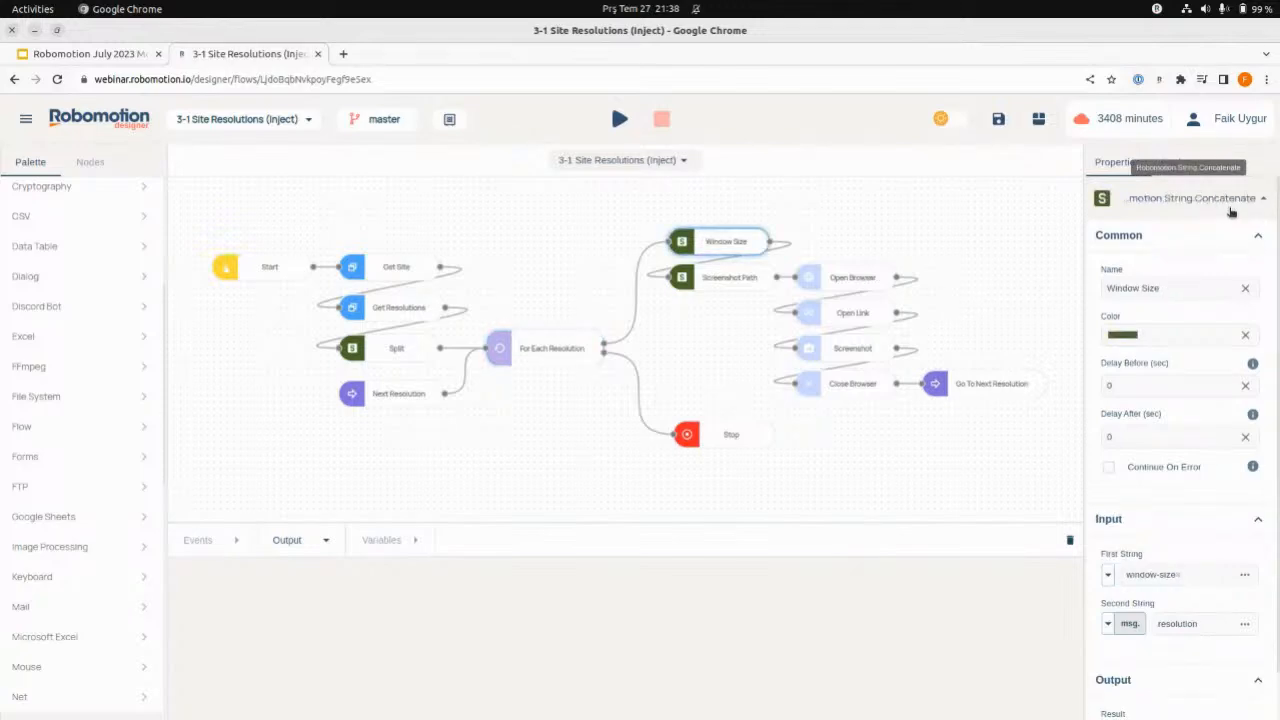
pyautogui.click(829, 278)
pyautogui.scroll(-5, 1173, 550)
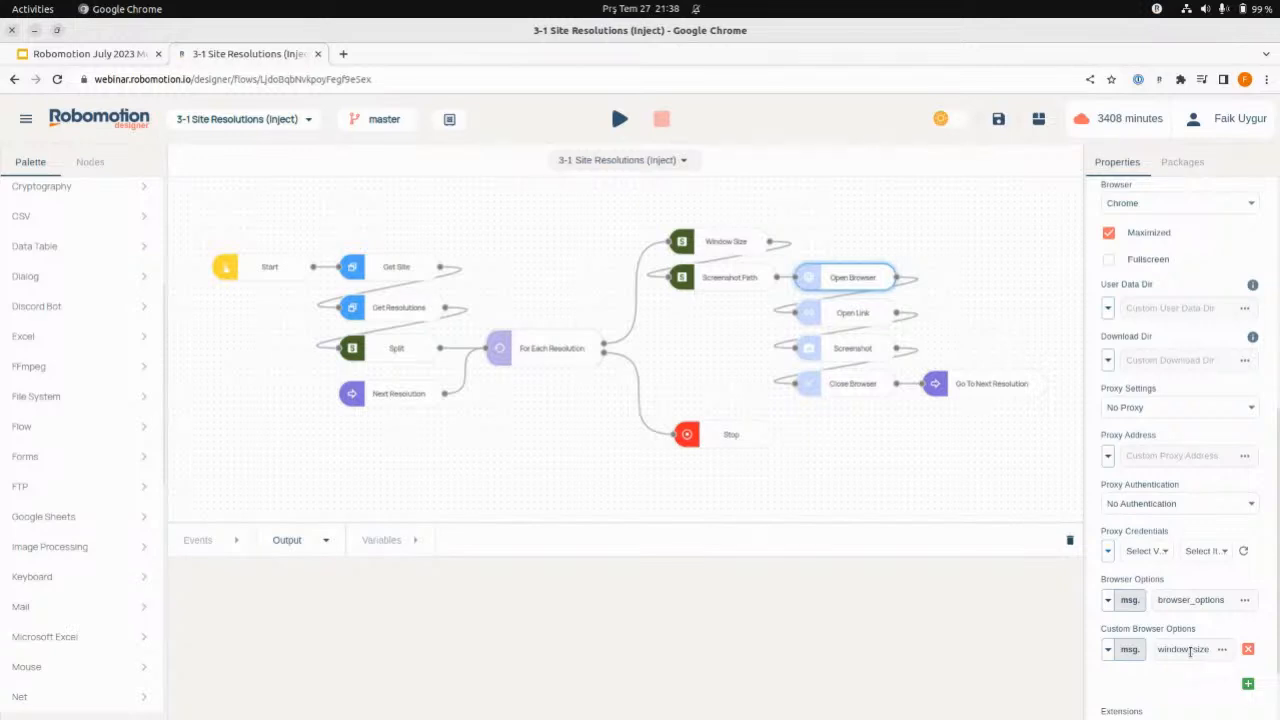
pyautogui.scroll(-2, 1180, 643)
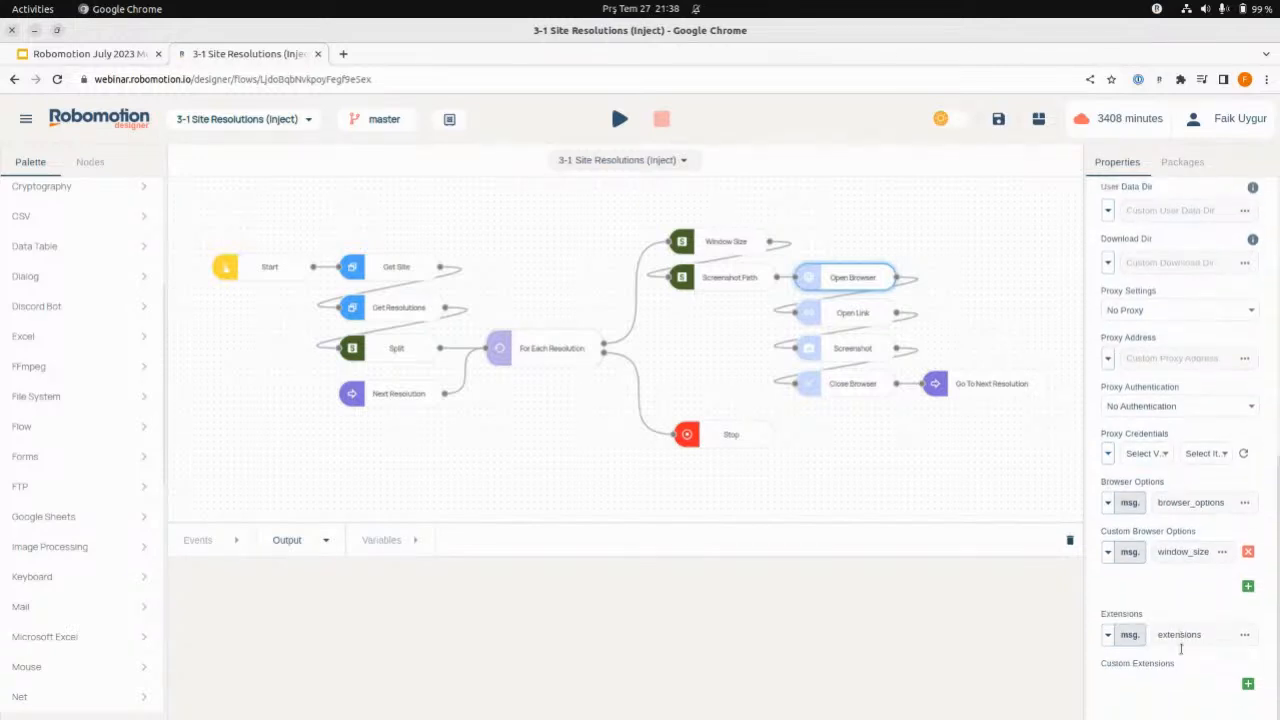
pyautogui.click(733, 245)
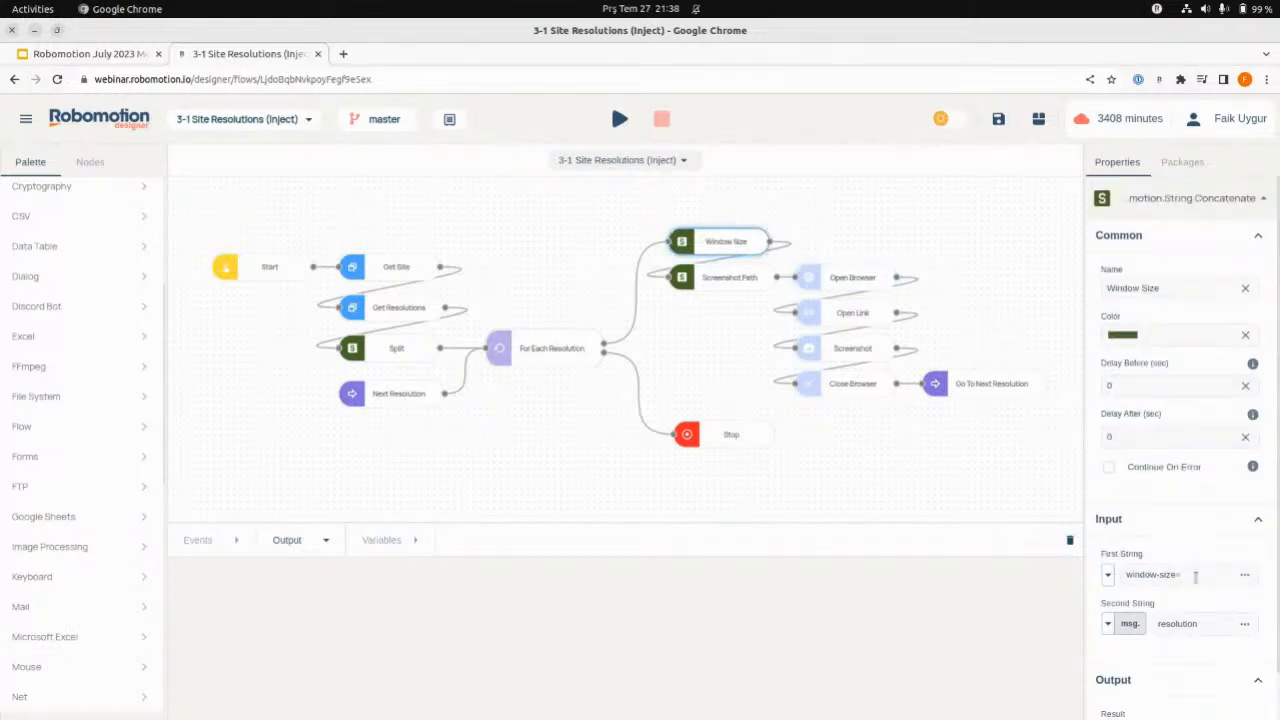
pyautogui.moveTo(1196, 576); pyautogui.dragTo(1105, 574)
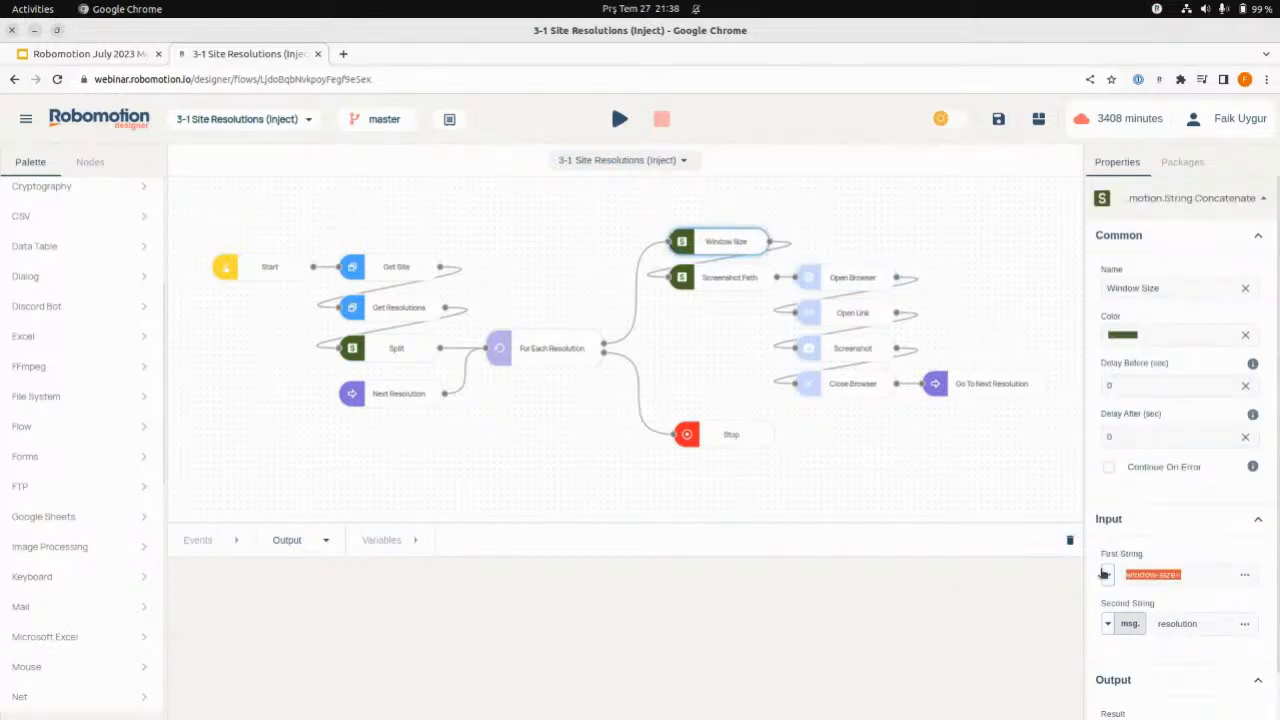
pyautogui.click(1194, 578)
# - Inspect the Screenshot Path node's first string, and check the basePath variable and its jul27 folder in Files
pyautogui.click(724, 280)
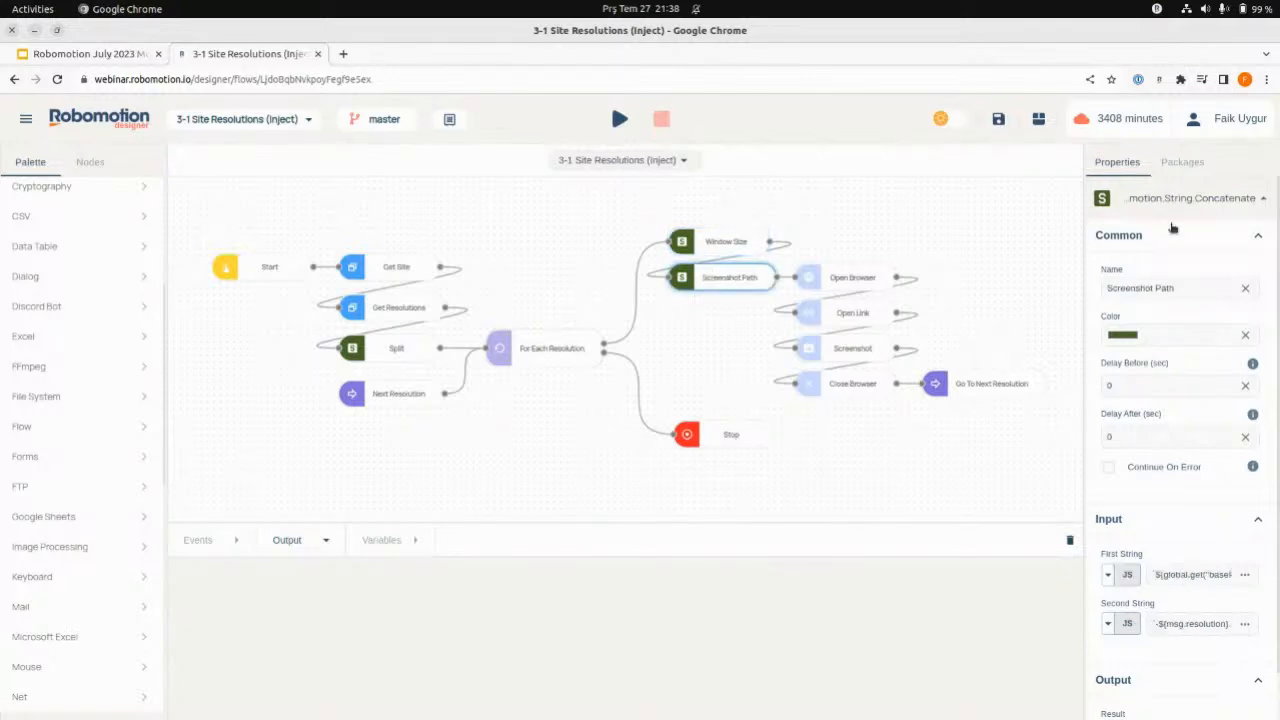
pyautogui.click(1245, 575)
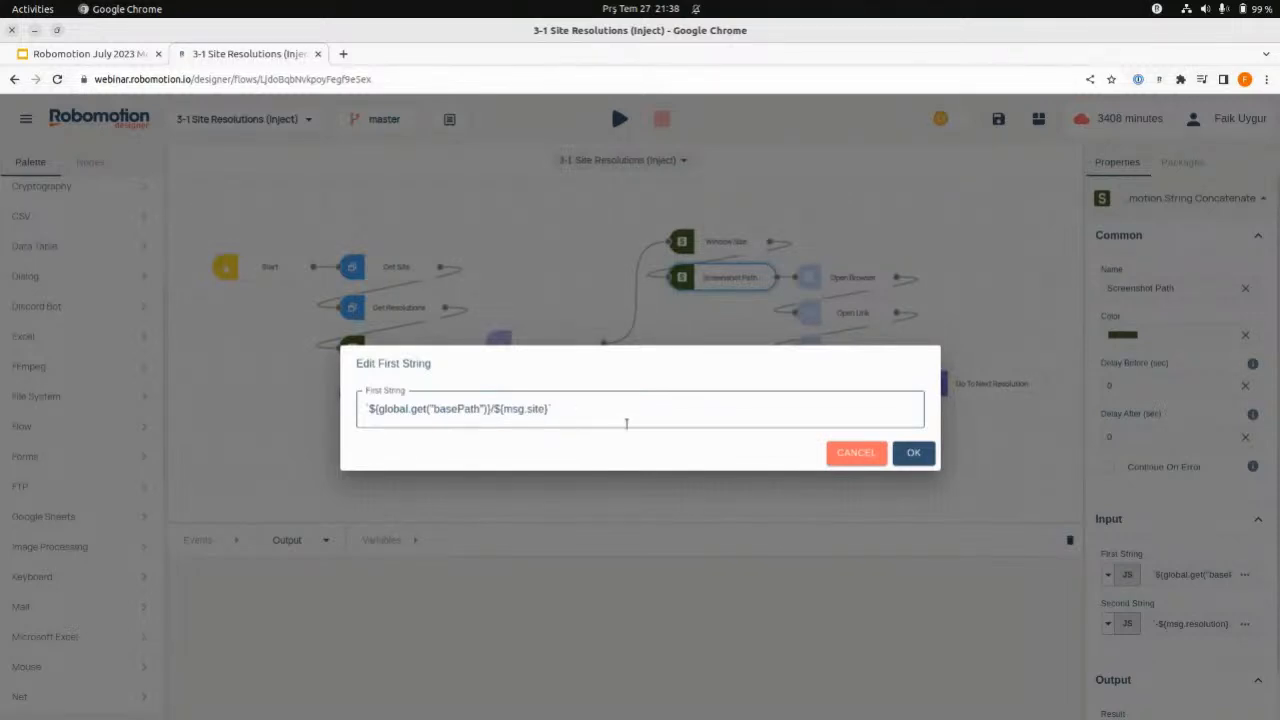
pyautogui.click(862, 454)
pyautogui.click(386, 541)
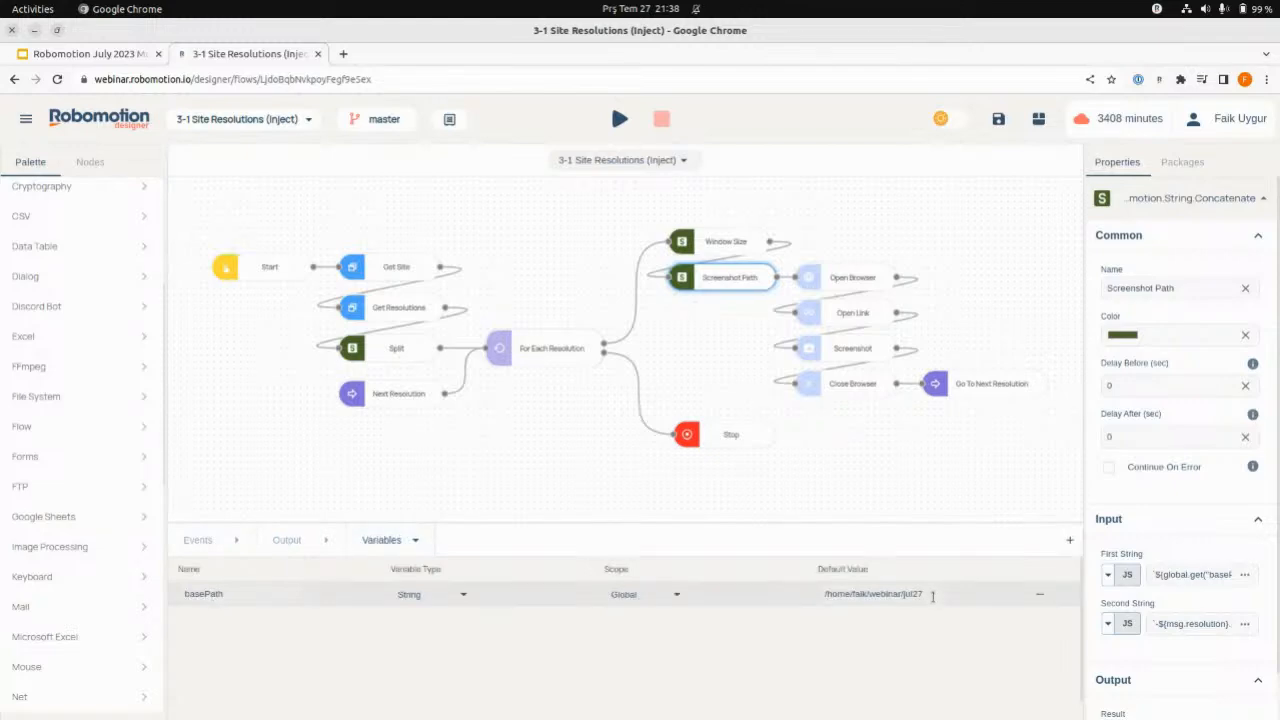
pyautogui.click(428, 692)
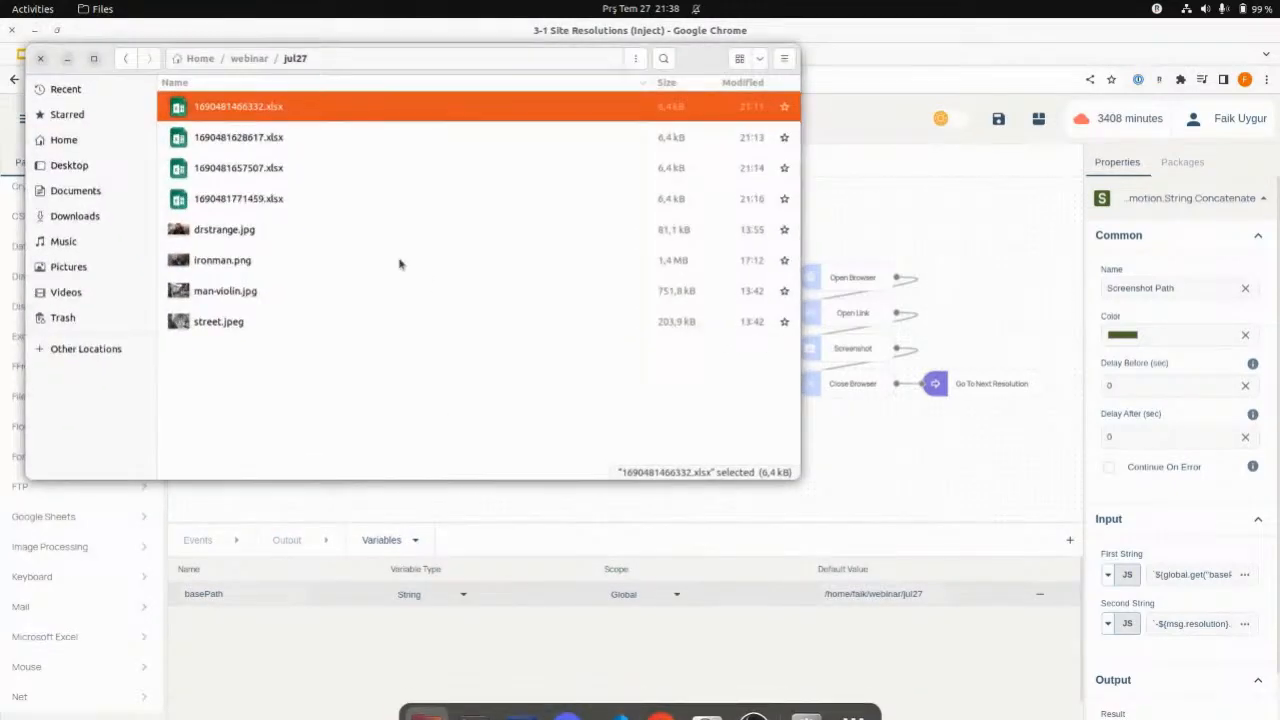
pyautogui.click(918, 632)
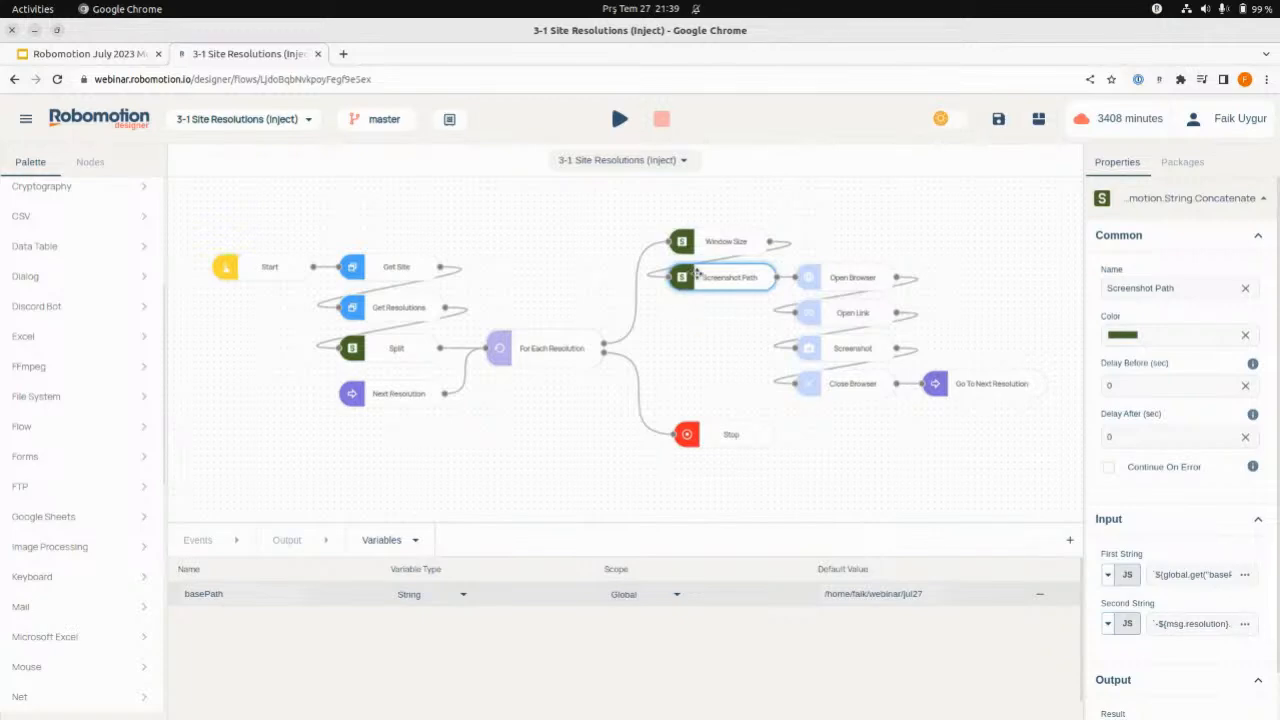
# - Check the Screenshot node's save path input, and read the Screenshot Path node's full first and second strings without changing them
pyautogui.click(818, 350)
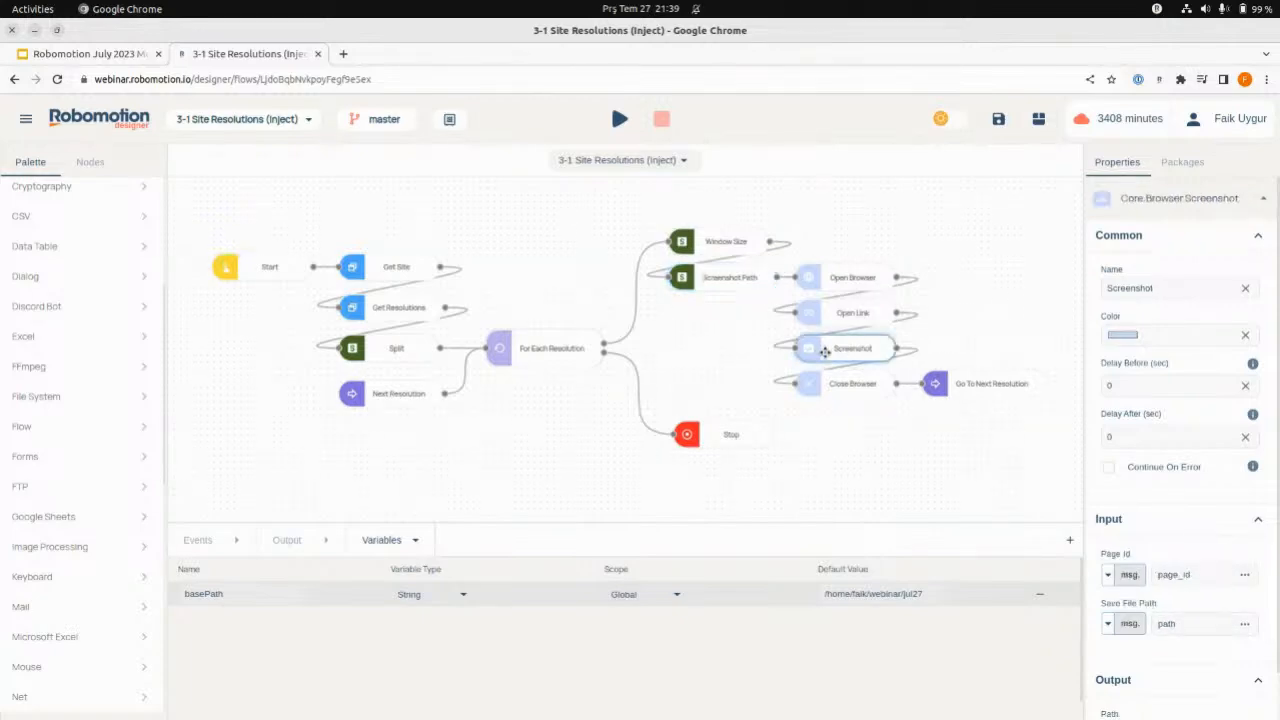
pyautogui.click(720, 277)
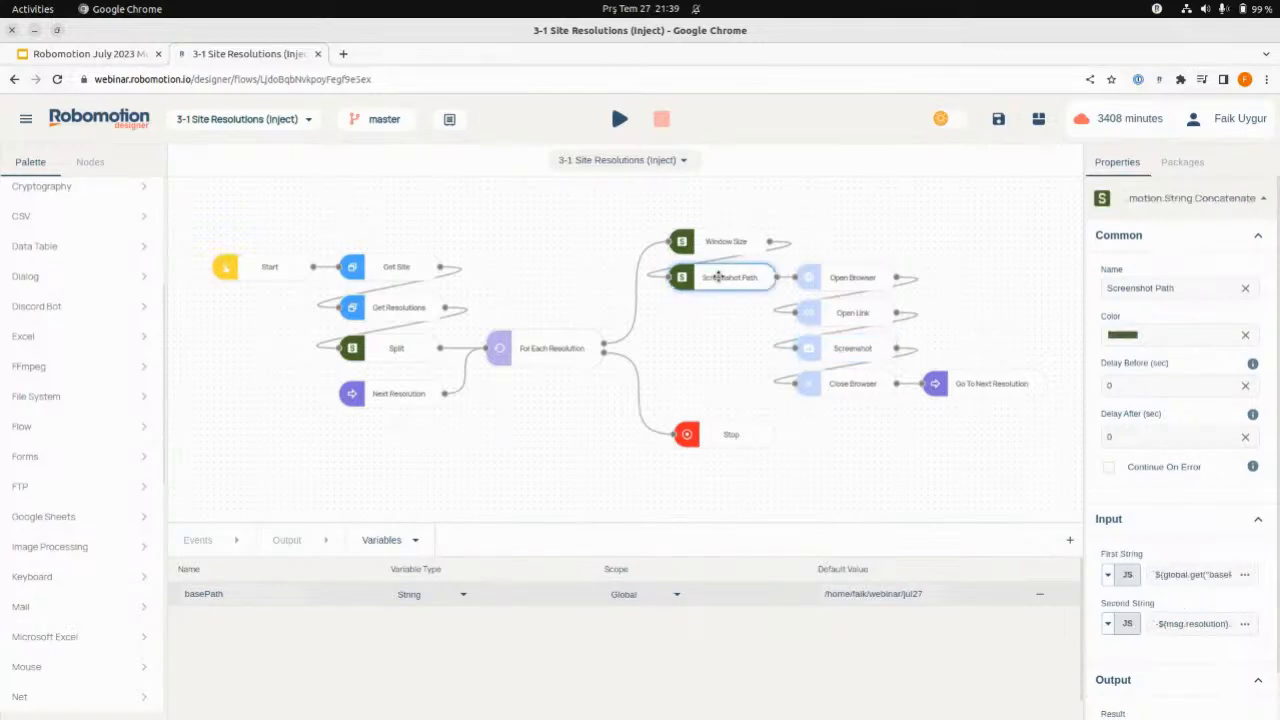
pyautogui.click(1245, 575)
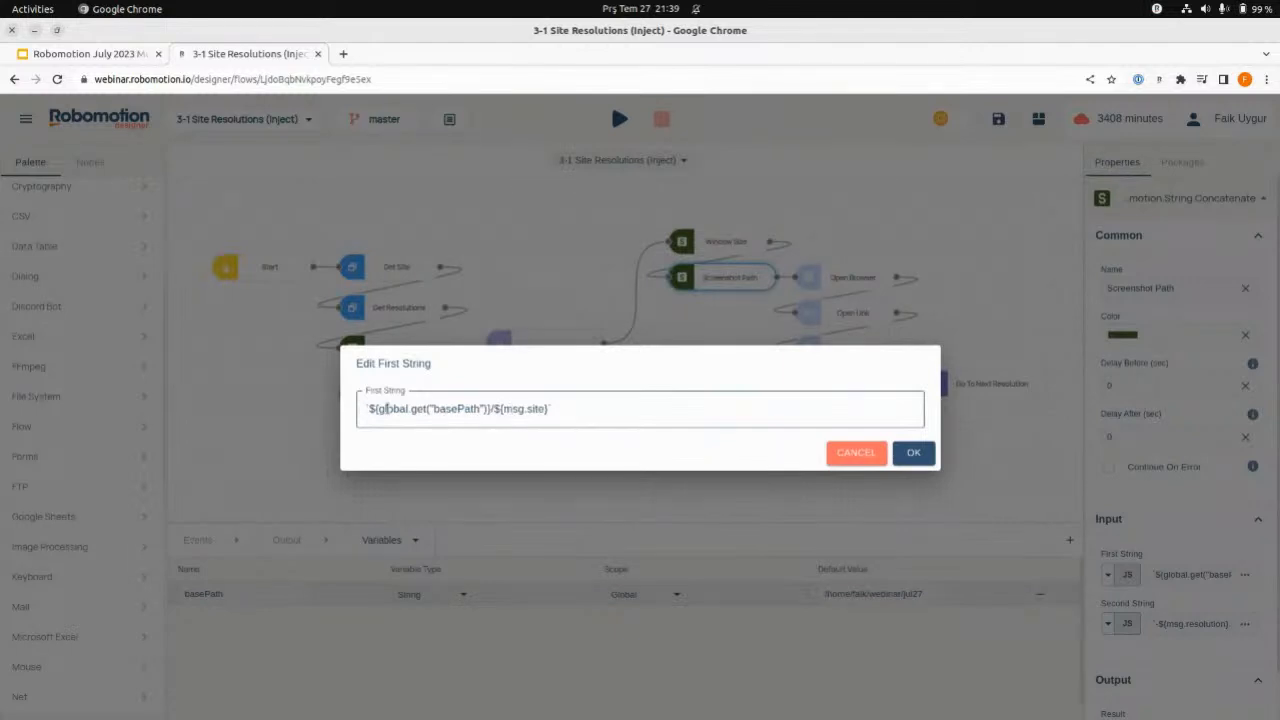
pyautogui.moveTo(379, 409); pyautogui.dragTo(488, 409)
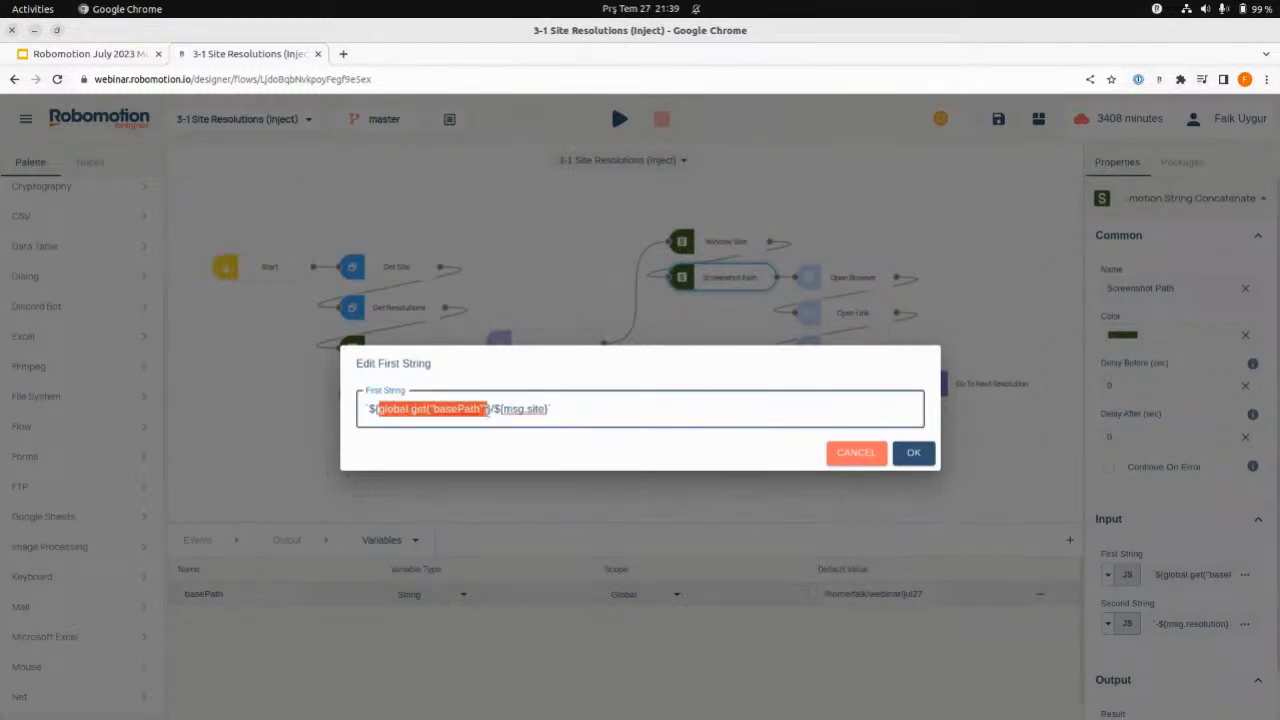
pyautogui.click(397, 410)
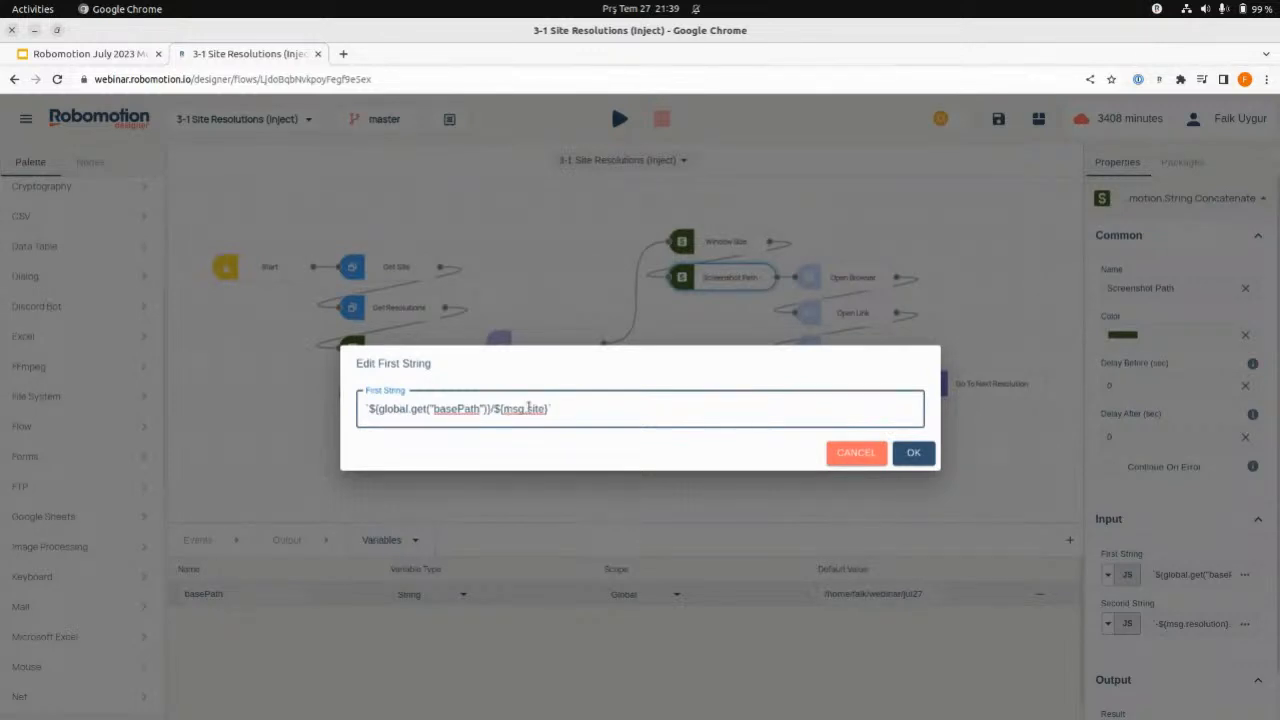
pyautogui.click(856, 452)
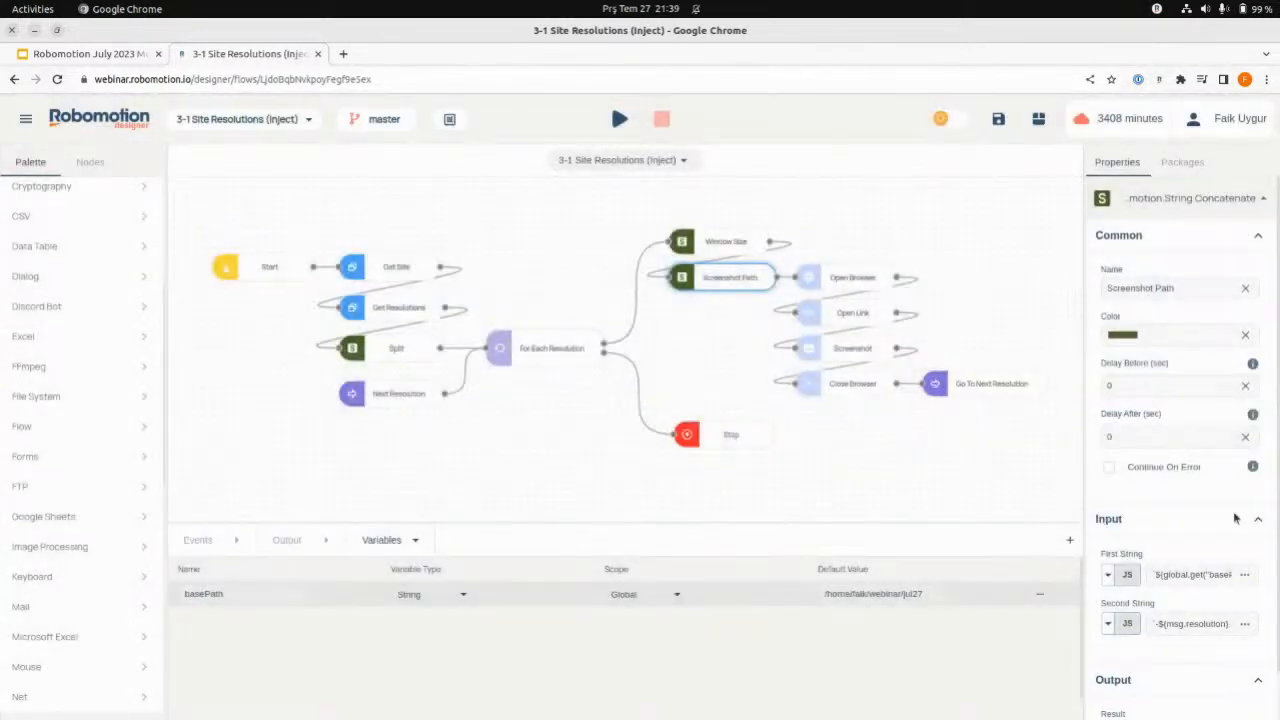
pyautogui.click(1244, 623)
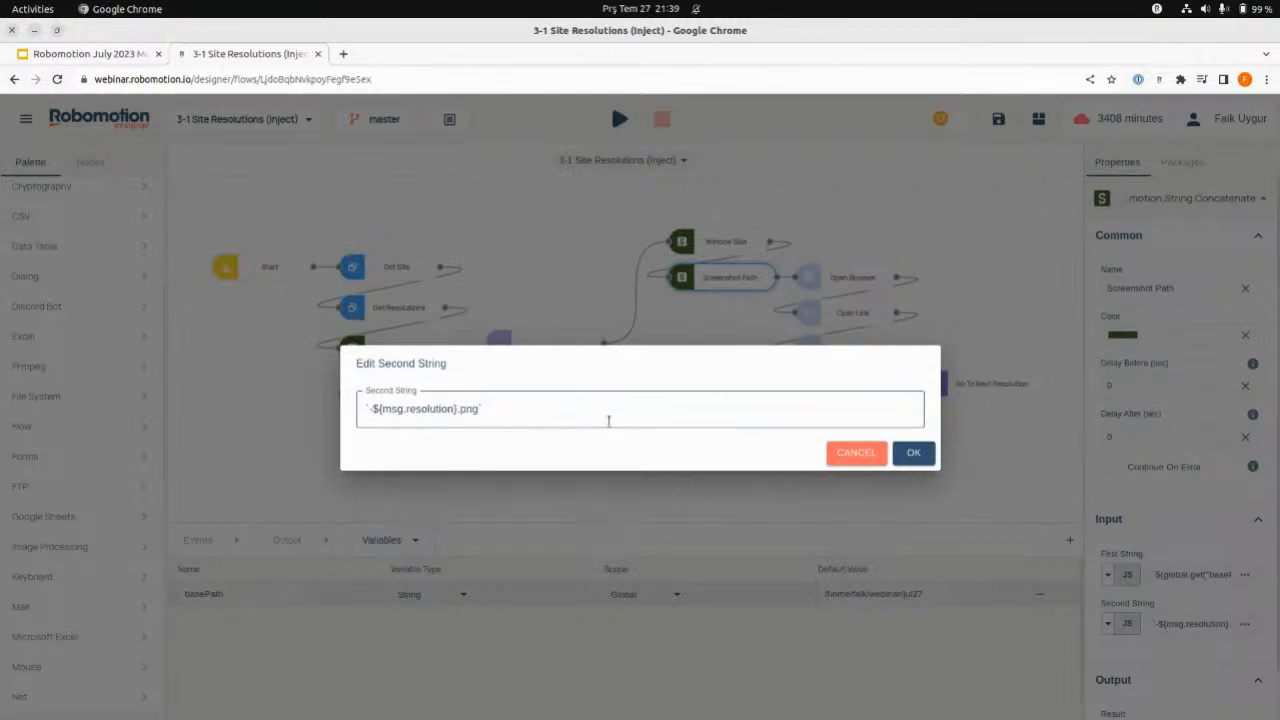
pyautogui.click(838, 460)
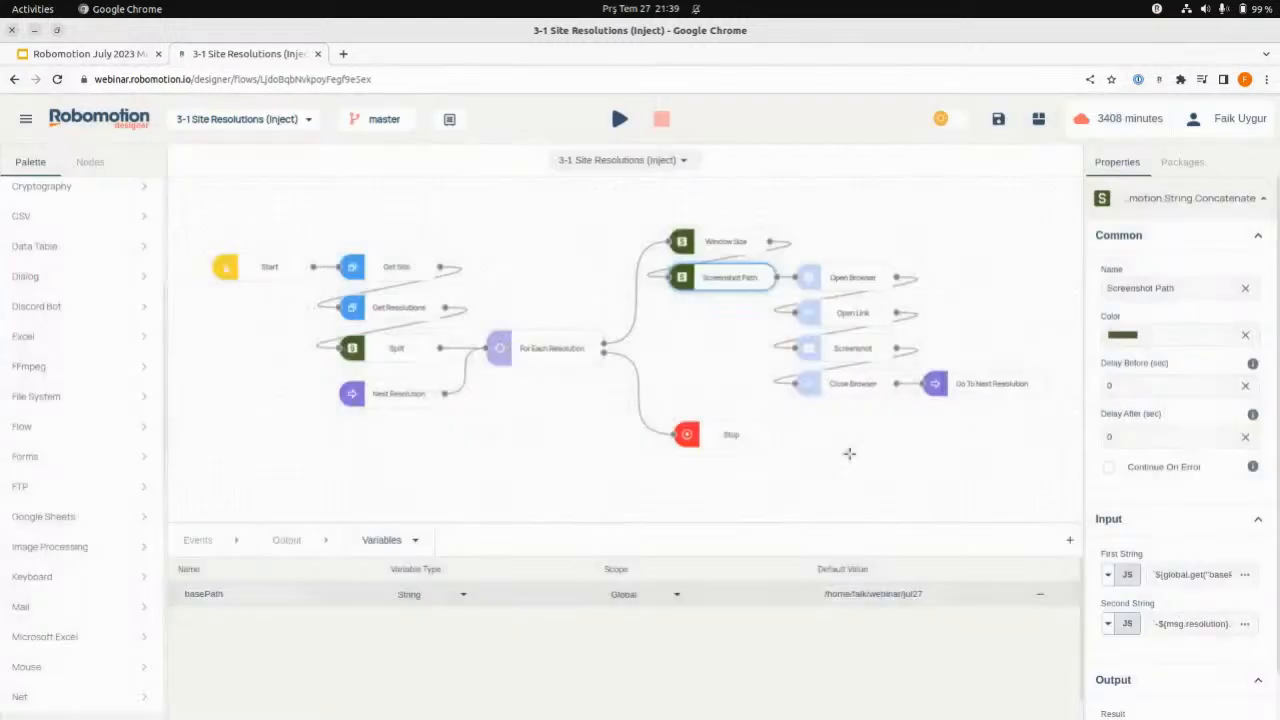
# - Review the custom browser option that the Open Browser node receives
pyautogui.click(848, 281)
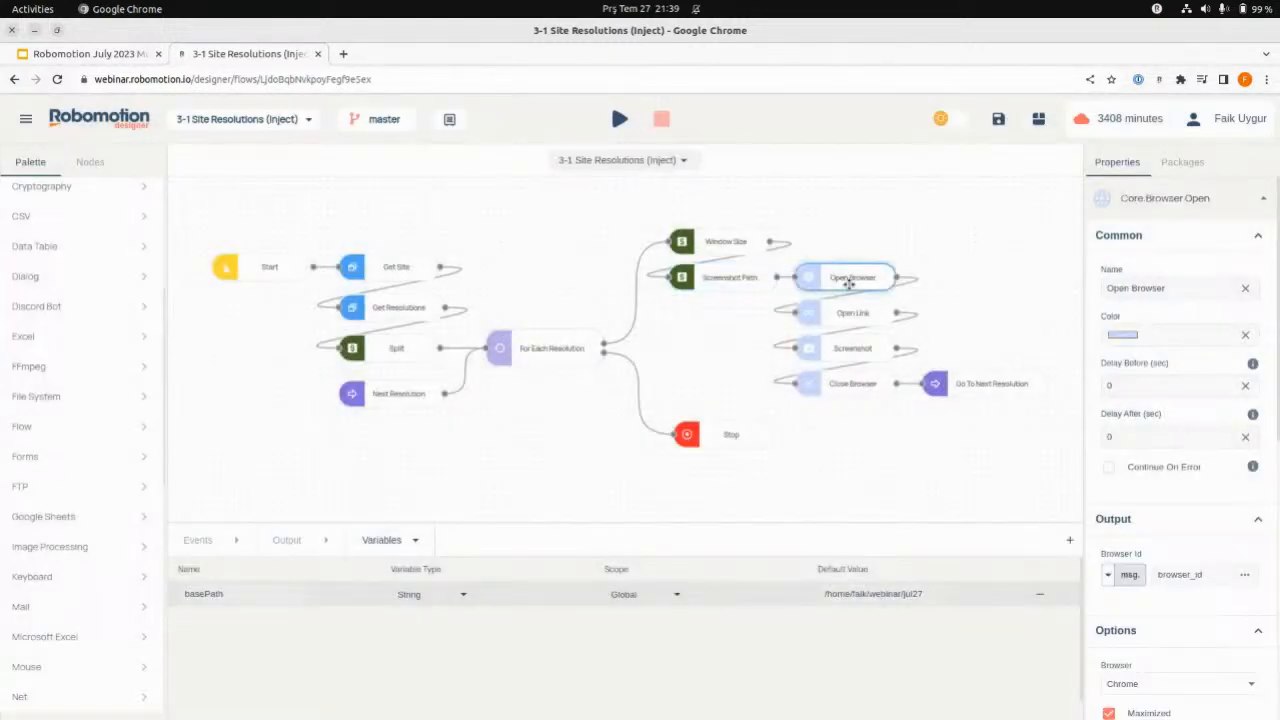
pyautogui.scroll(-5, 1194, 531)
pyautogui.scroll(-2, 1200, 575)
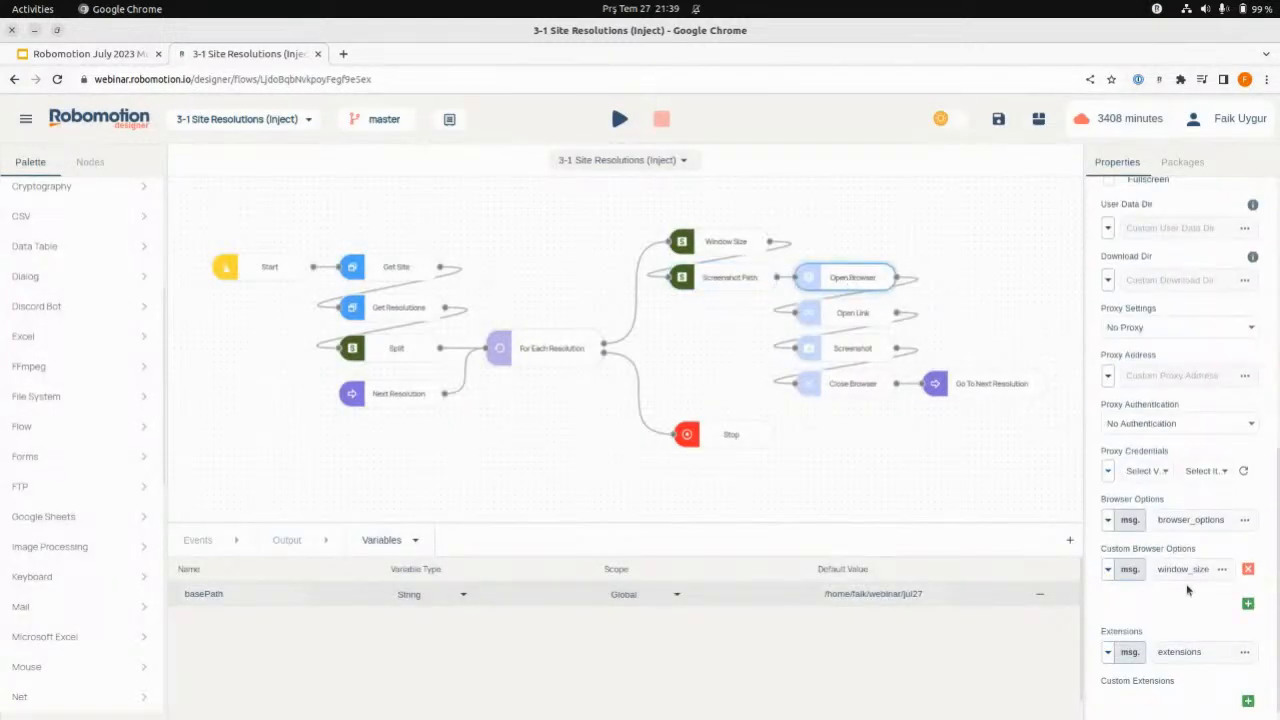
pyautogui.doubleClick(1178, 570)
# - Inspect the inputs of the Open Link, Screenshot and Close Browser nodes, including the screenshot's save file path
pyautogui.click(856, 316)
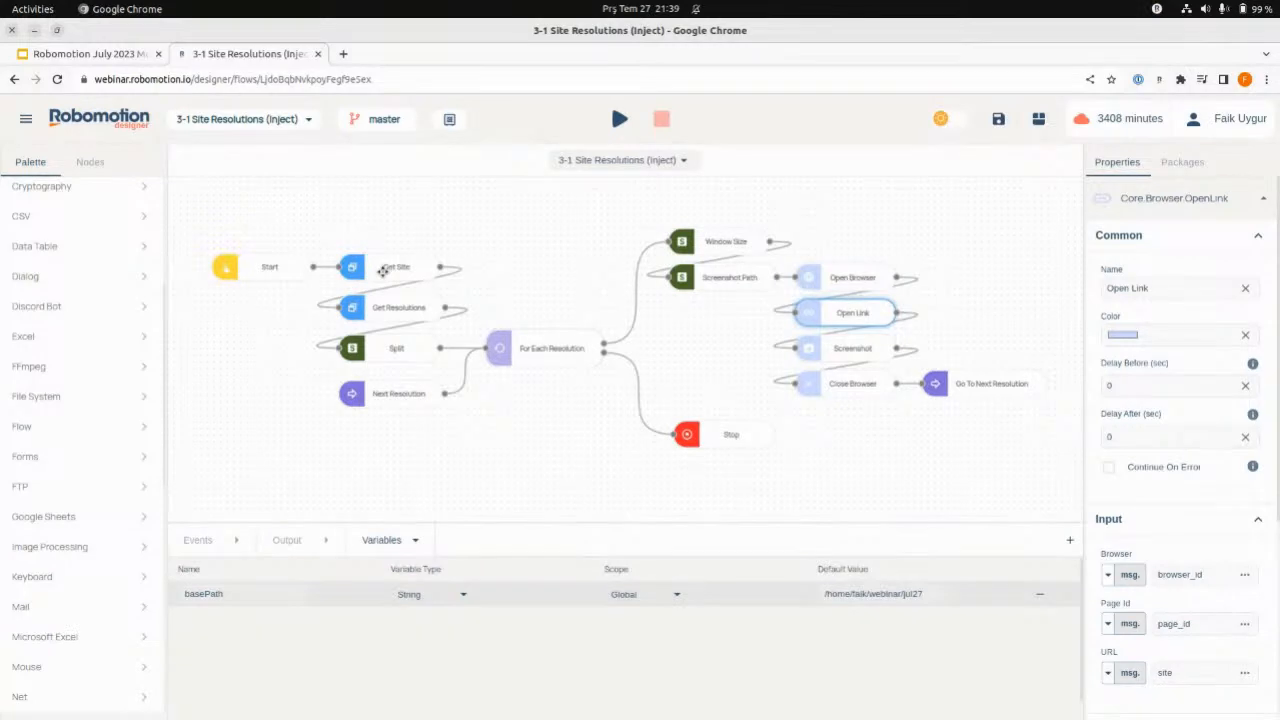
pyautogui.click(850, 346)
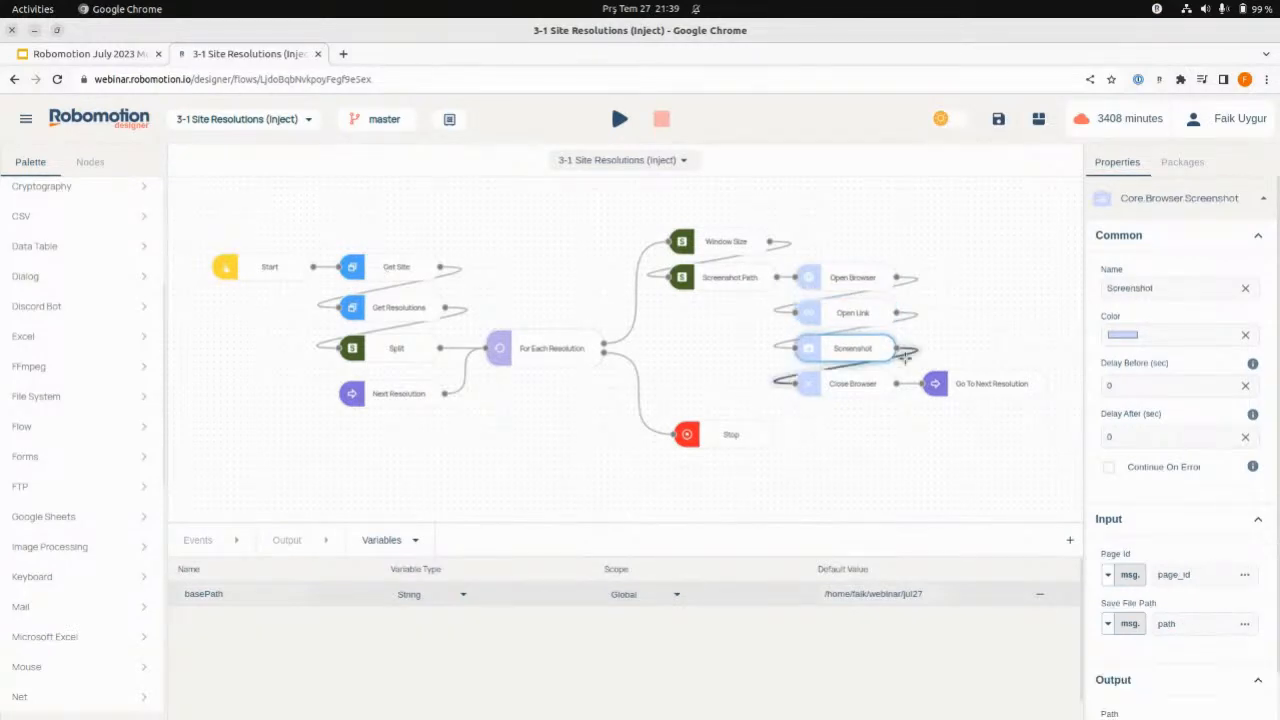
pyautogui.doubleClick(1167, 623)
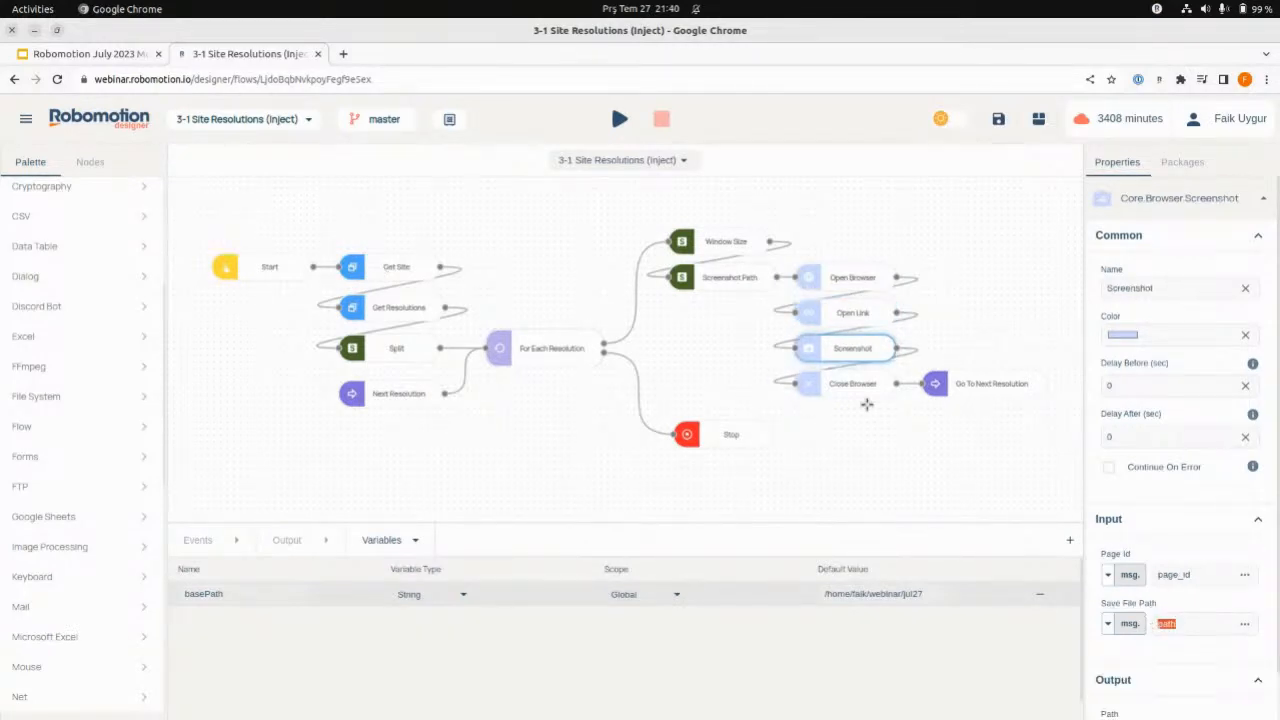
pyautogui.click(842, 386)
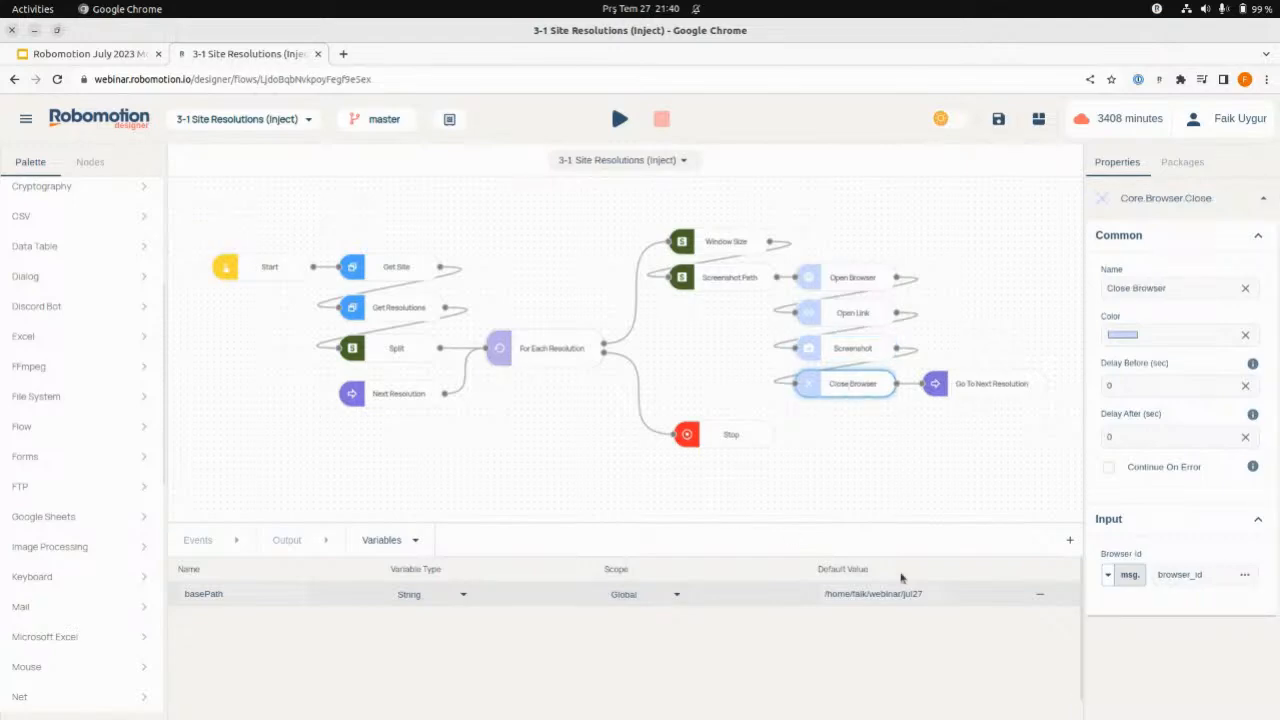
# - Run the 3-1 Site Resolutions (Inject) flow on the Blue Steel robot
pyautogui.click(621, 120)
pyautogui.click(640, 151)
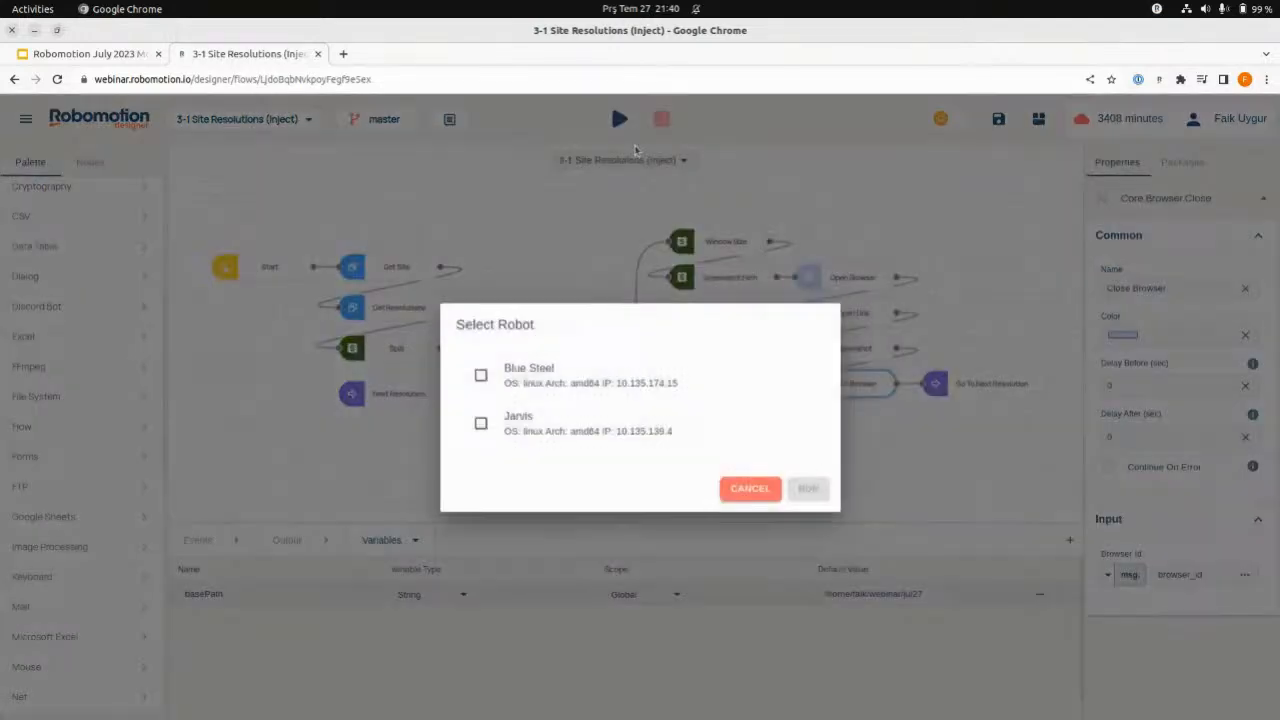
pyautogui.click(577, 383)
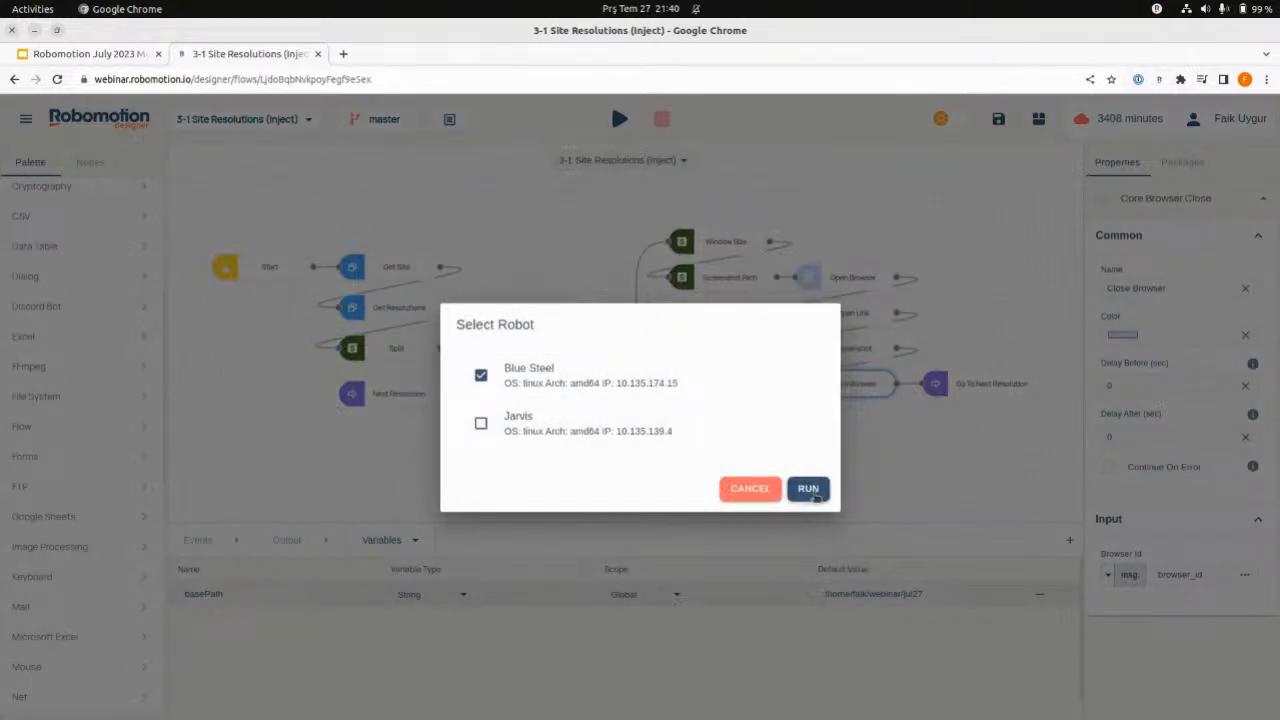
pyautogui.click(808, 489)
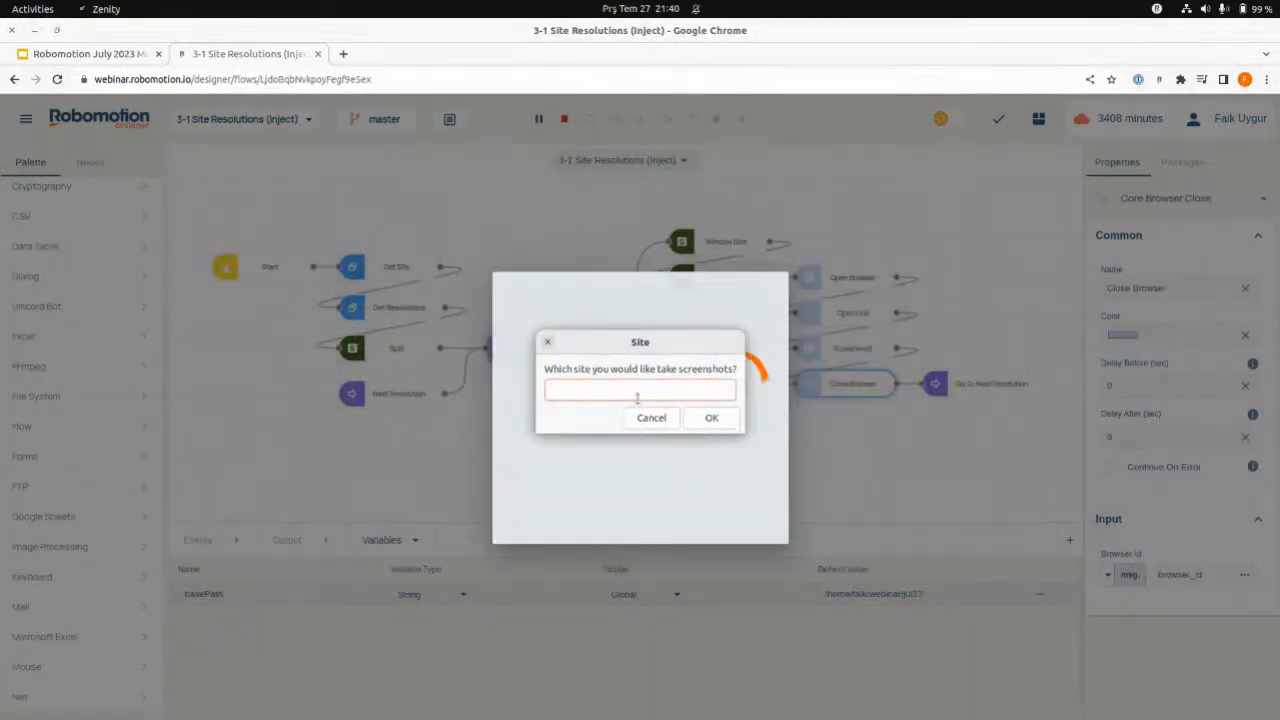
pyautogui.write('www.rob')
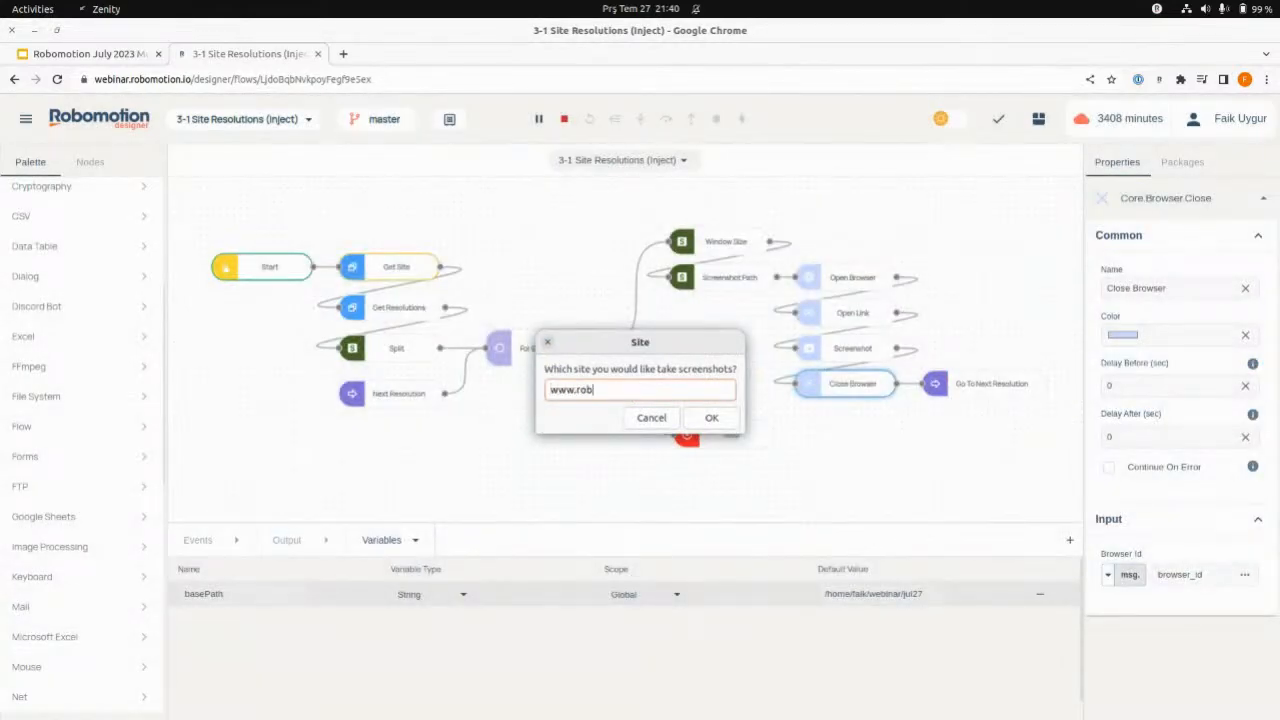
pyautogui.write('omotoi')
pyautogui.click(711, 417)
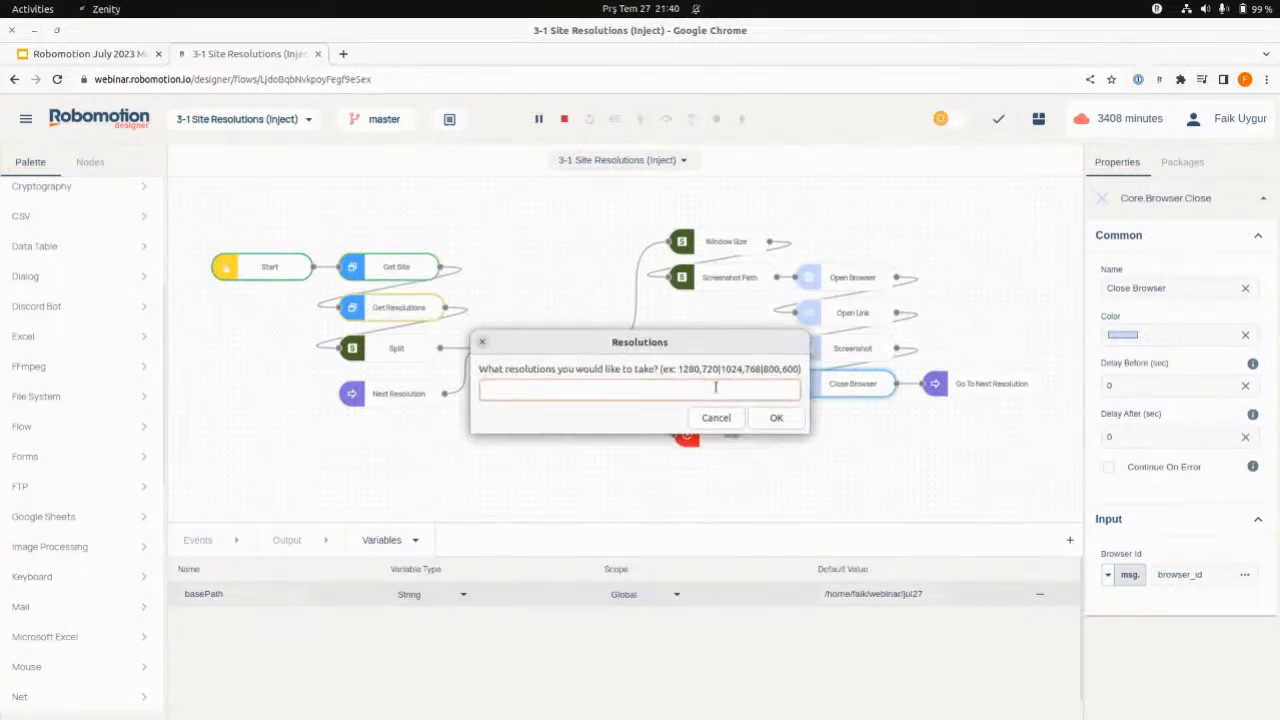
pyautogui.hotkey('alt', 'Tab')
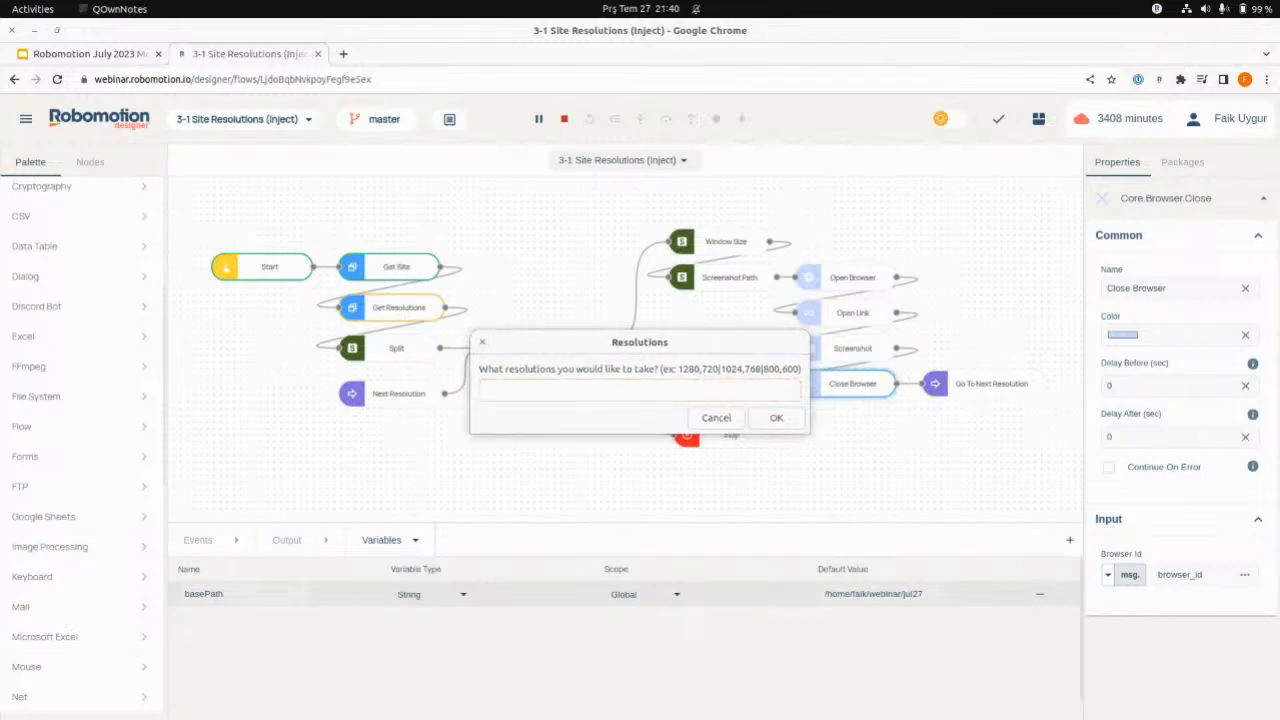
pyautogui.click(581, 391)
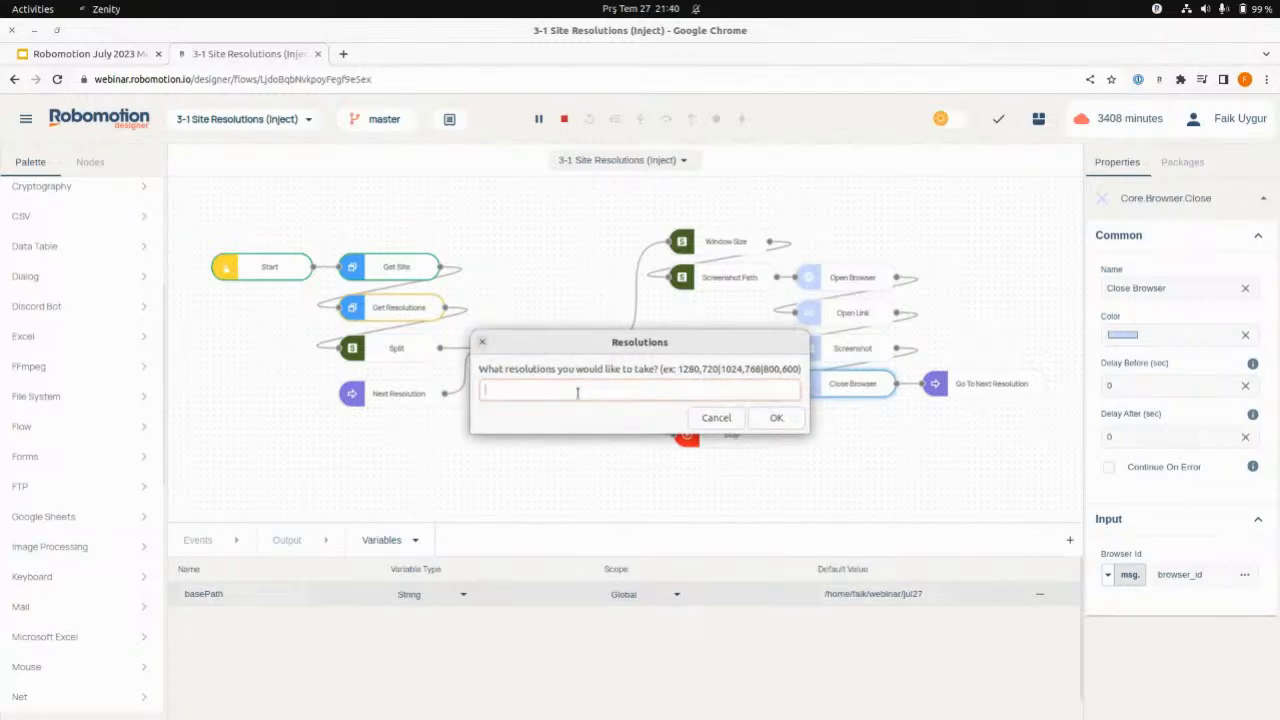
pyautogui.write('1280,720|1024,768|800,600')
pyautogui.click(774, 419)
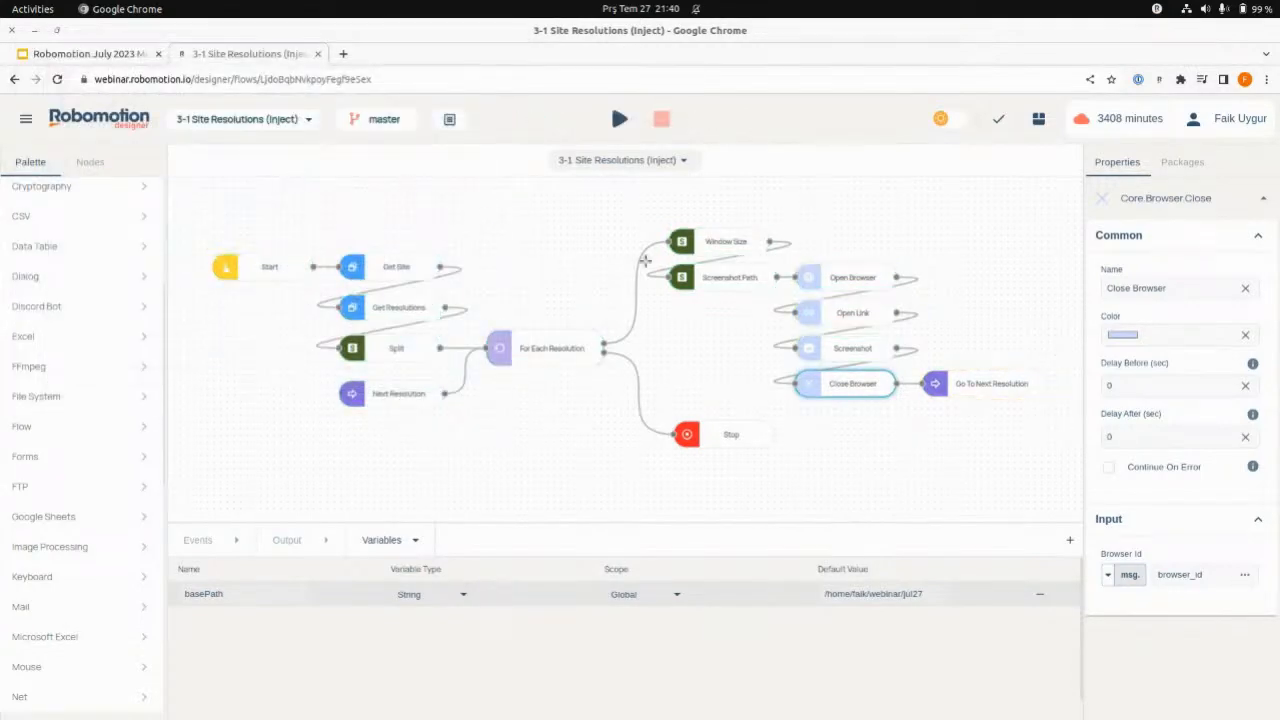
pyautogui.click(430, 690)
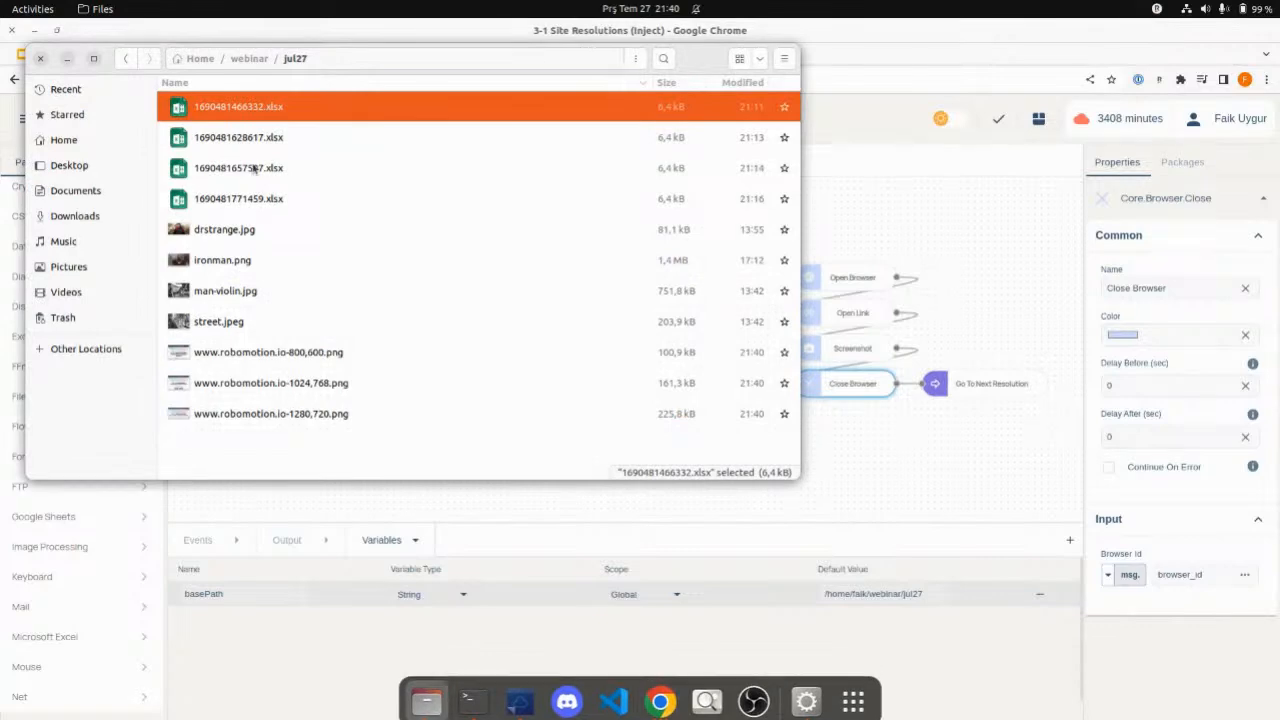
pyautogui.doubleClick(305, 360)
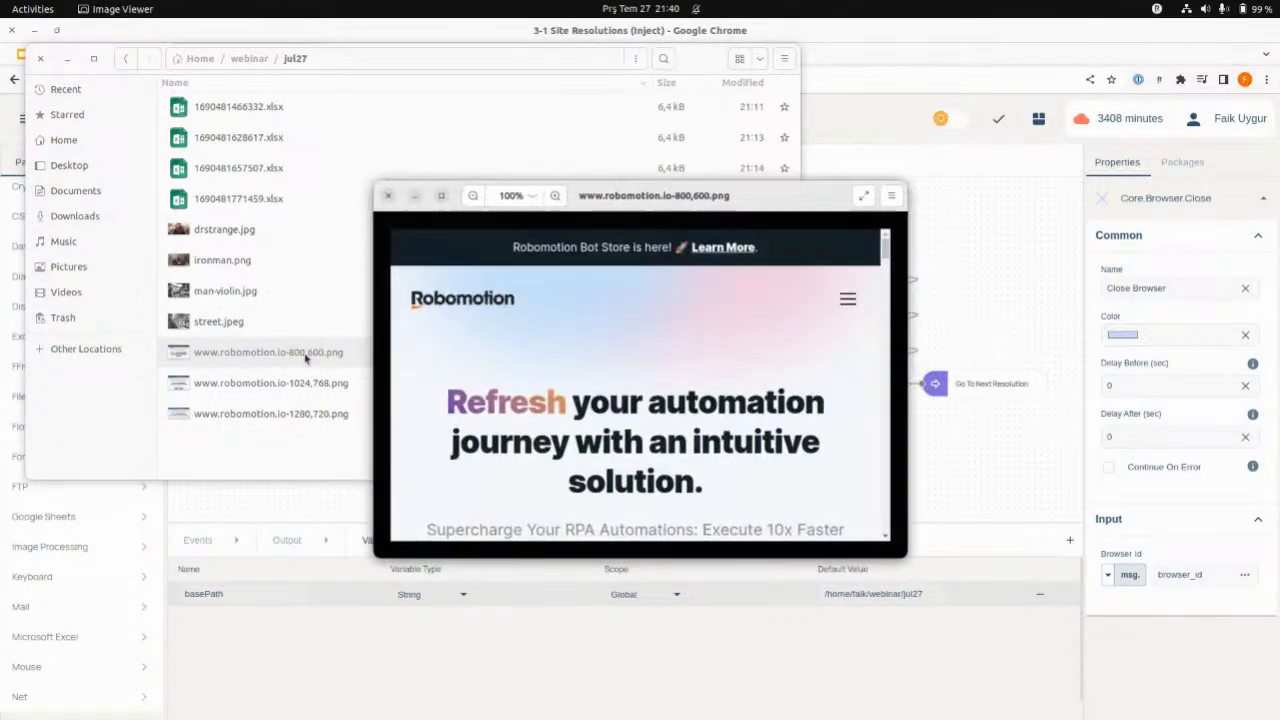
pyautogui.click(389, 192)
pyautogui.doubleClick(300, 383)
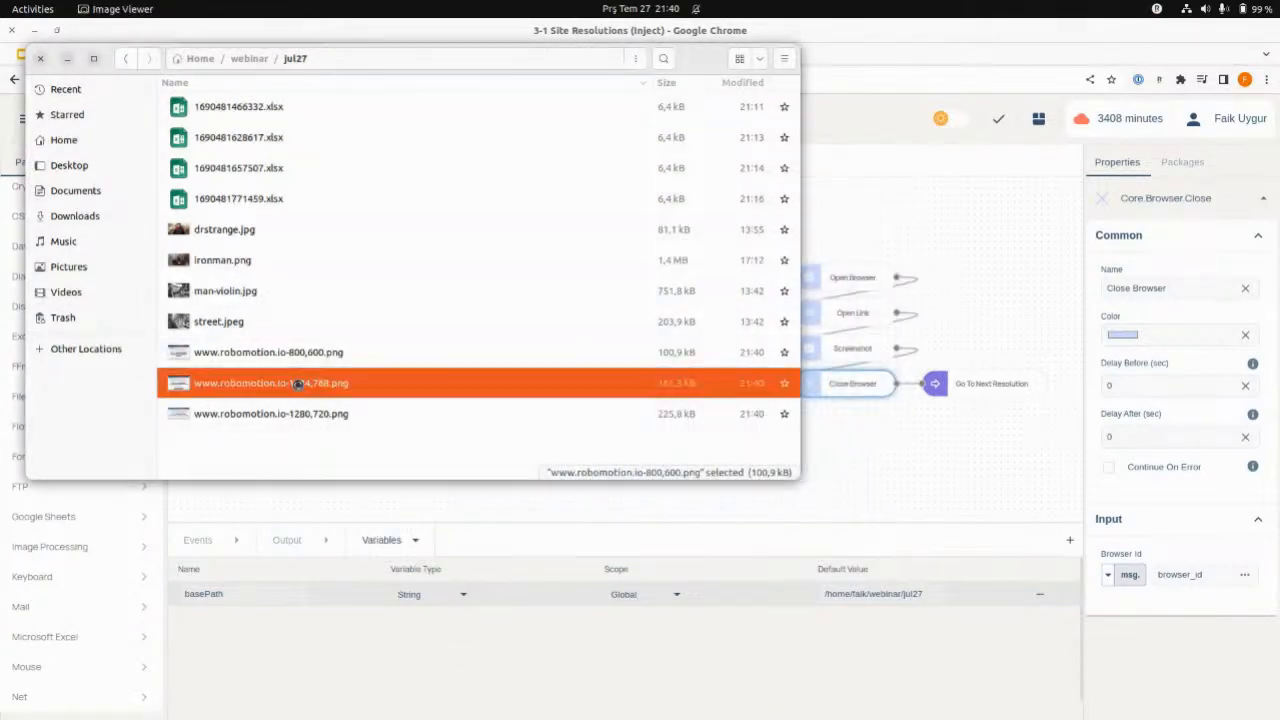
pyautogui.click(311, 136)
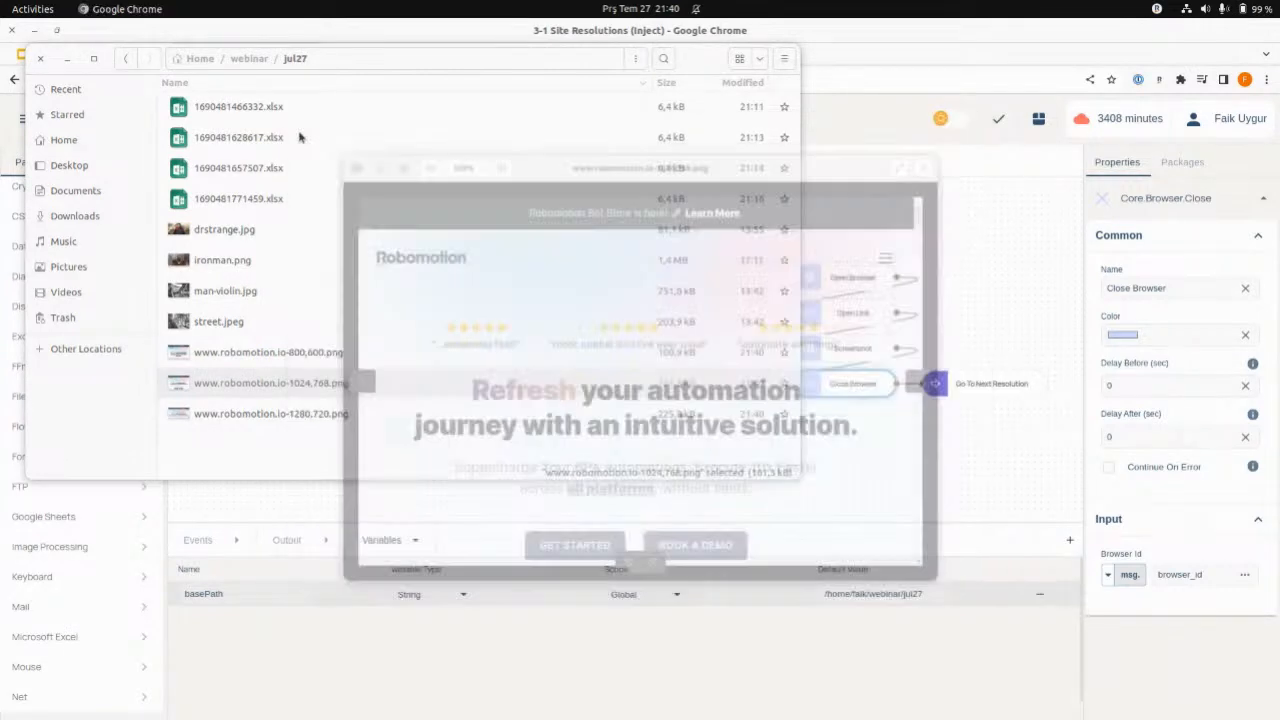
pyautogui.click(41, 60)
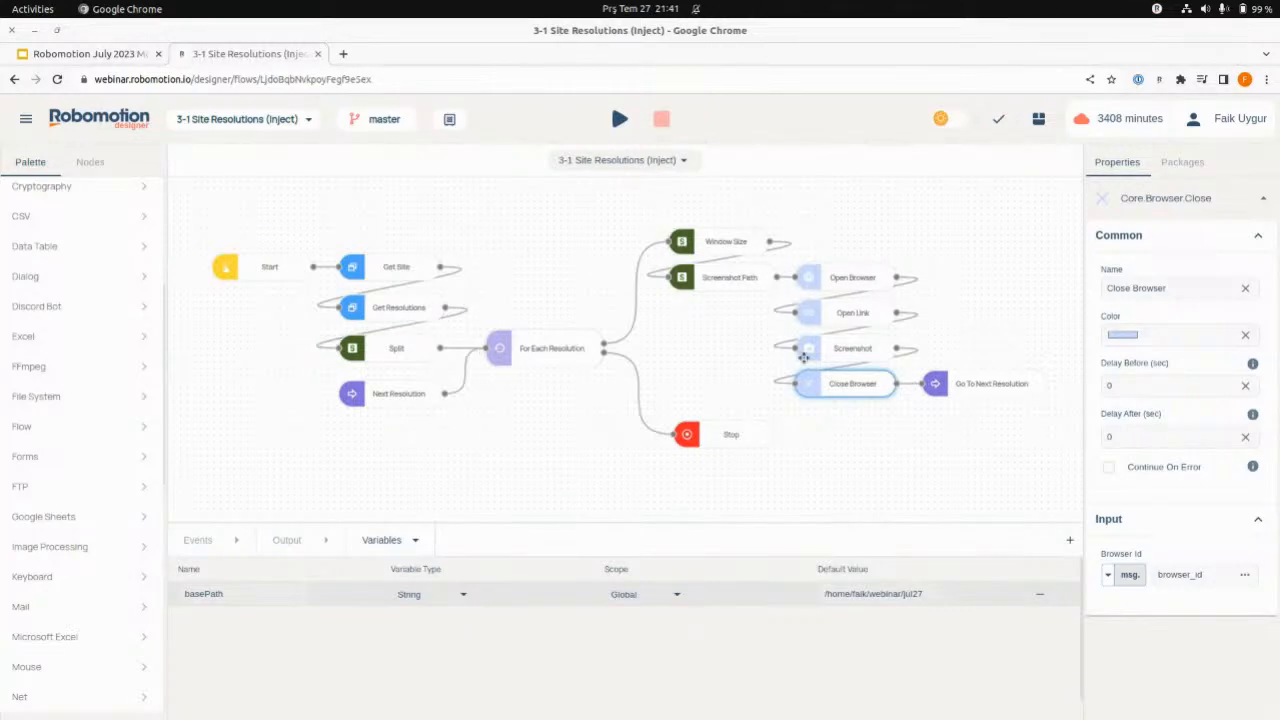
# - Open the 3-1 Site Resolutions (App-In) project in a separate browser tab, keeping the Inject flow open
pyautogui.click(246, 121)
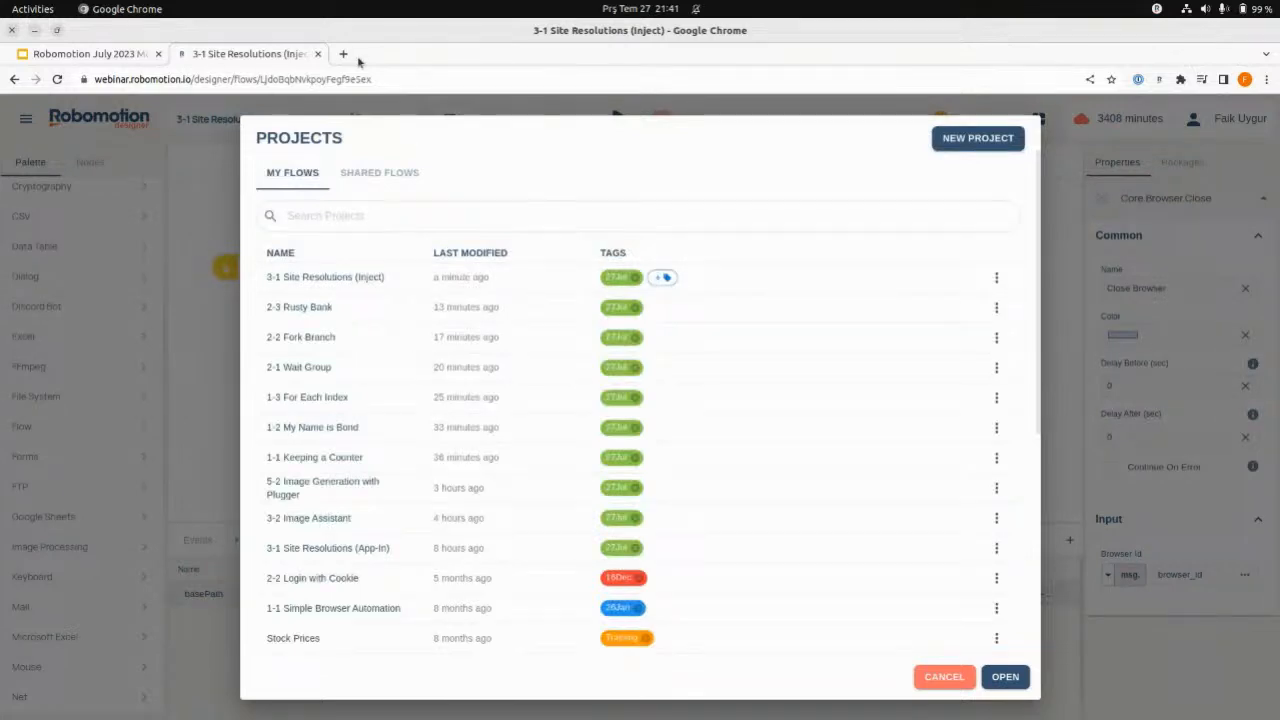
pyautogui.click(944, 677)
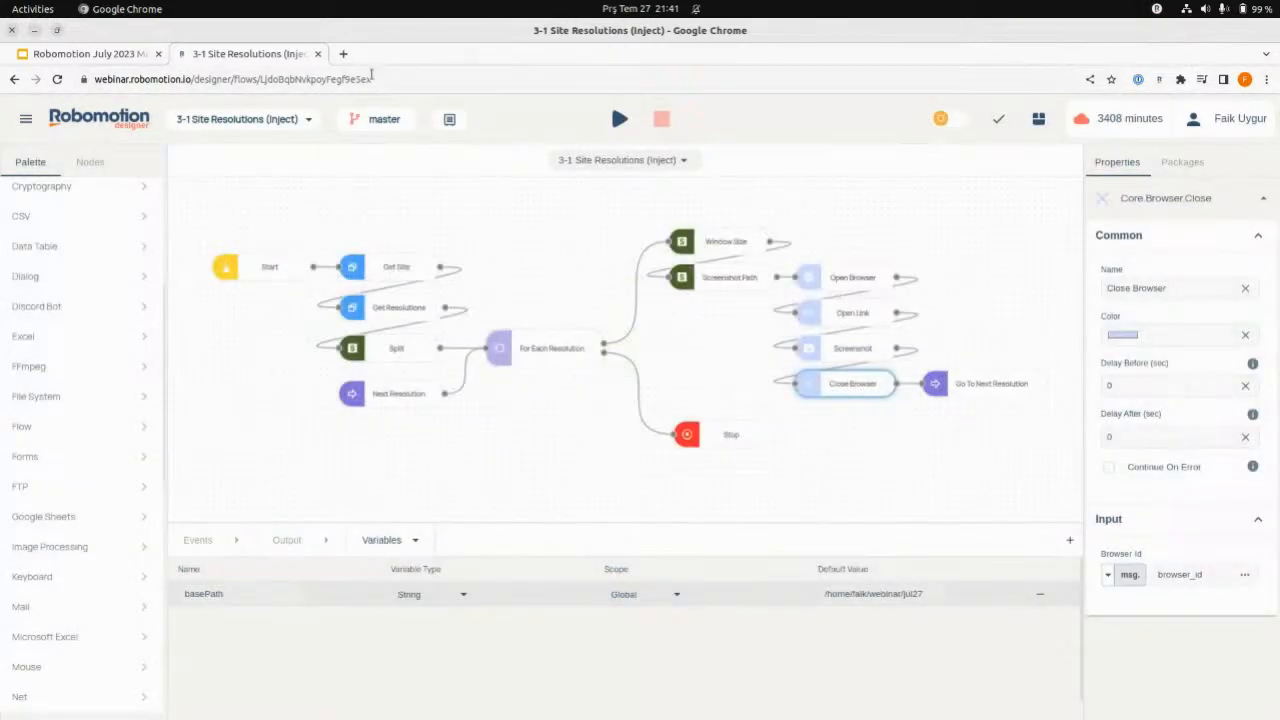
pyautogui.click(375, 79)
pyautogui.click(344, 54)
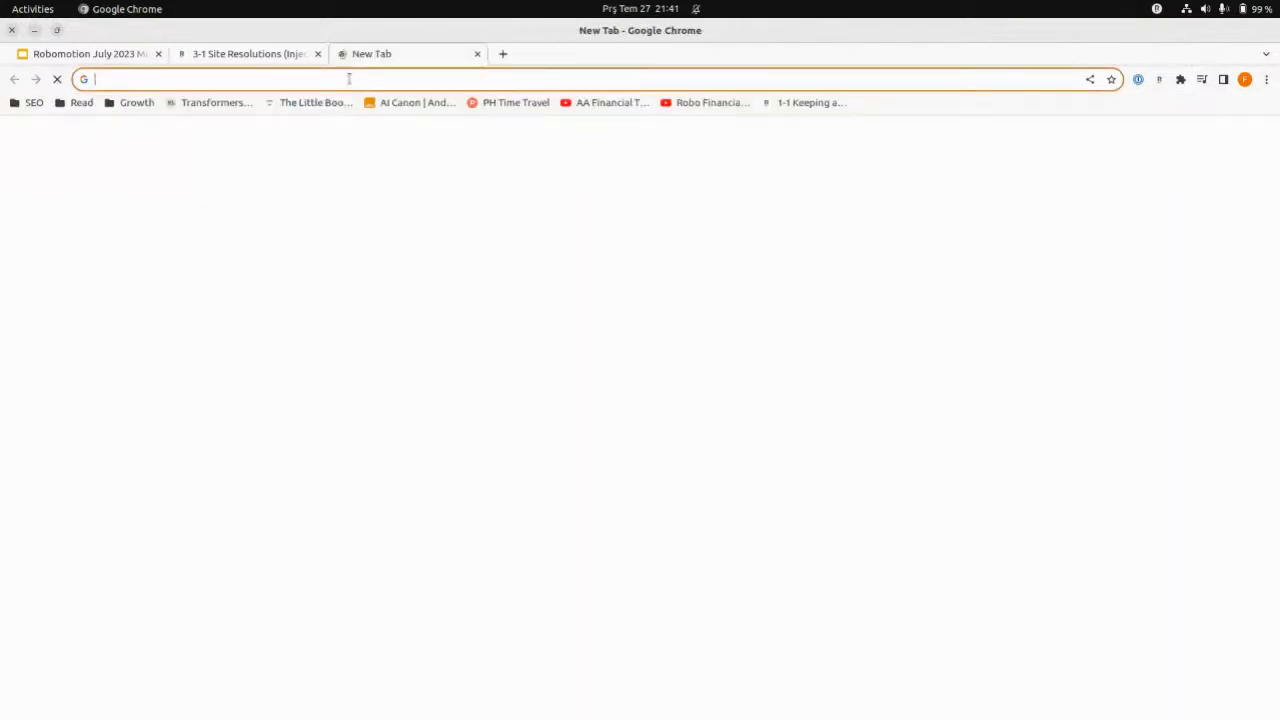
pyautogui.press('Return')
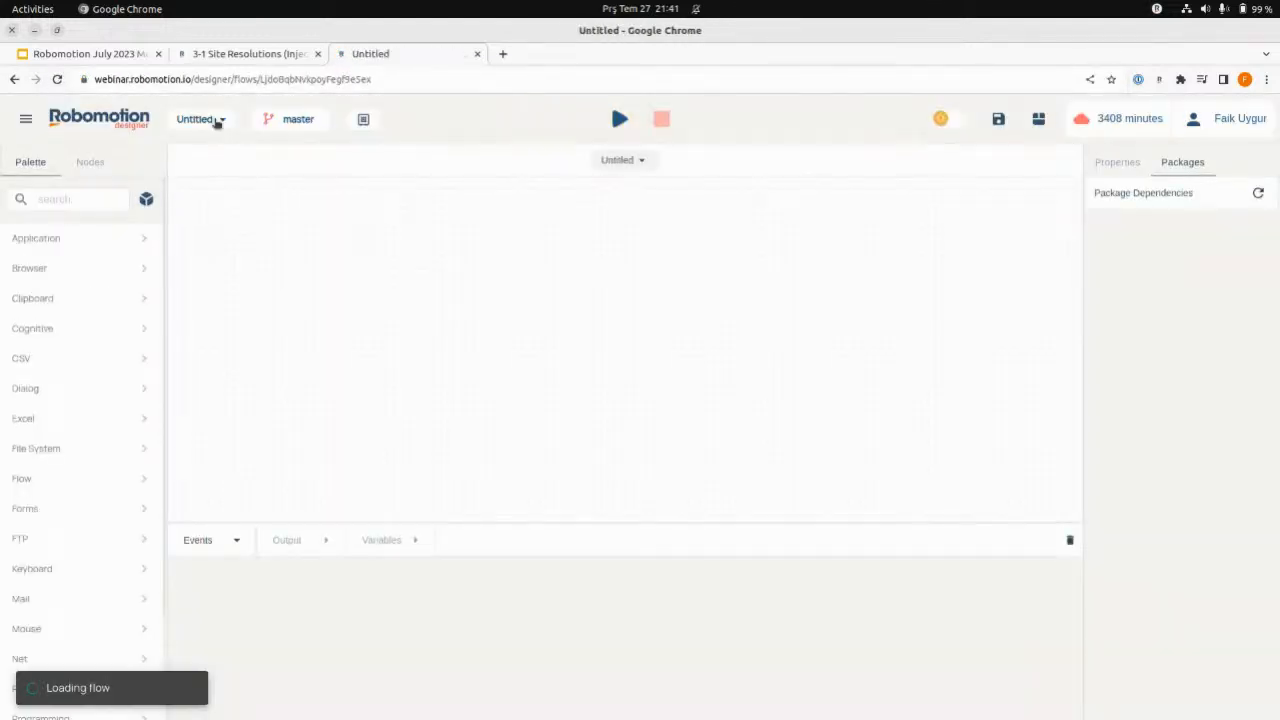
pyautogui.click(290, 120)
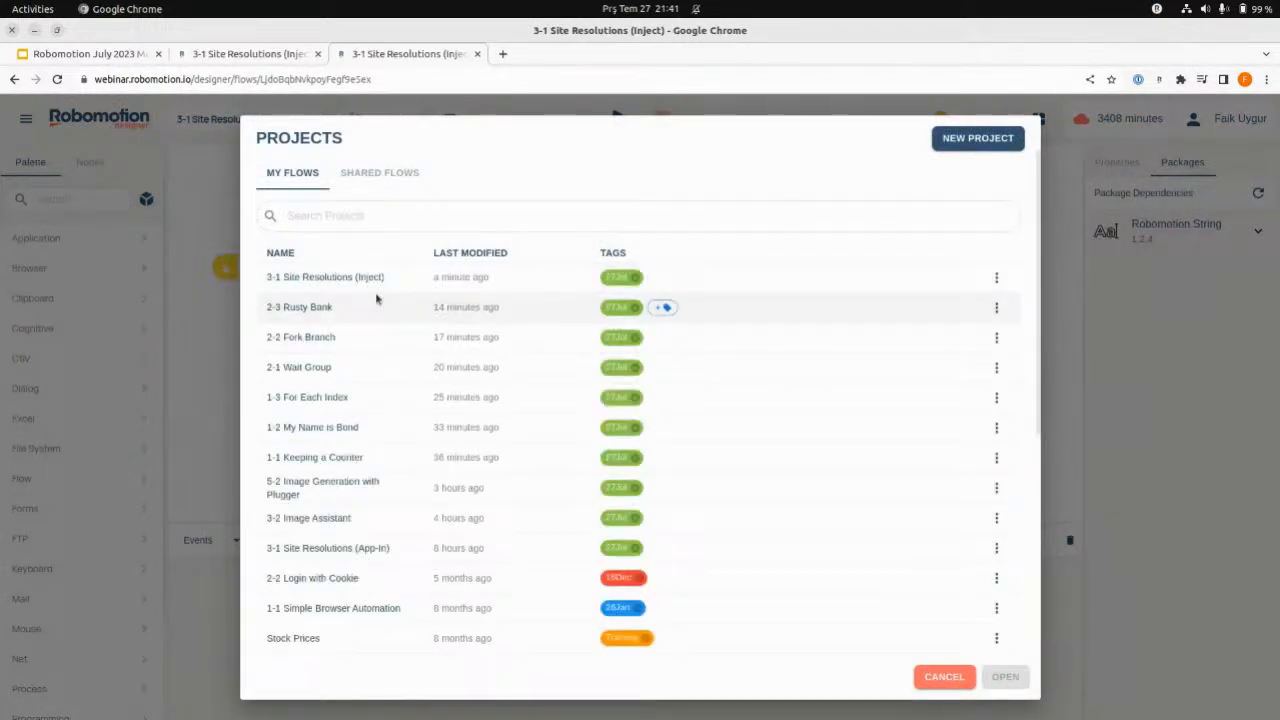
pyautogui.doubleClick(368, 547)
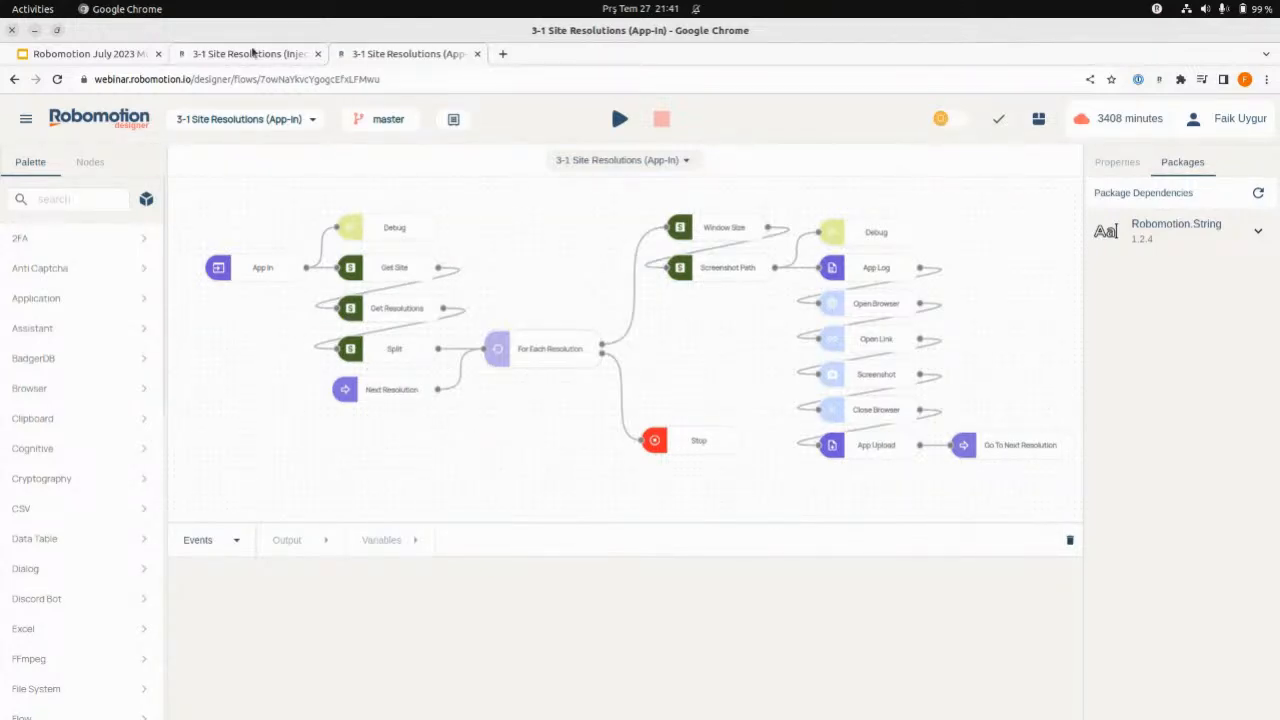
# - Compare the starting nodes of the Inject and App-In flows, ending on the App-In flow
pyautogui.click(250, 53)
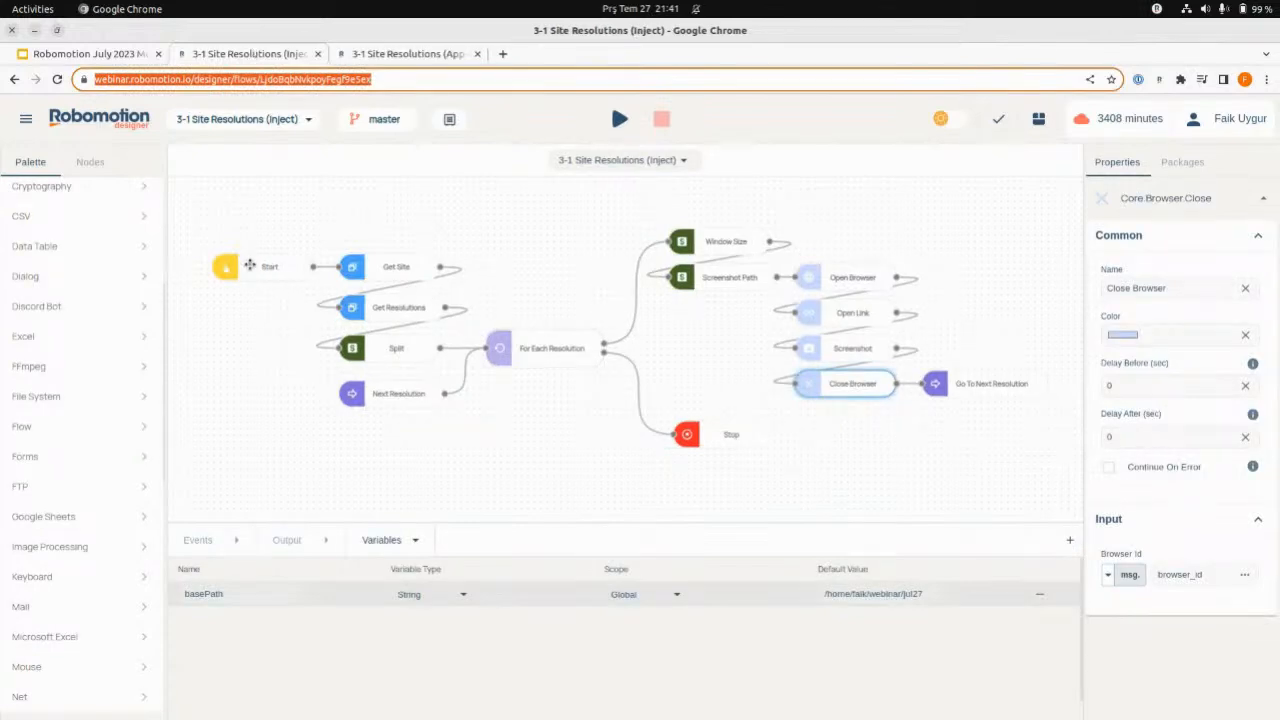
pyautogui.click(380, 53)
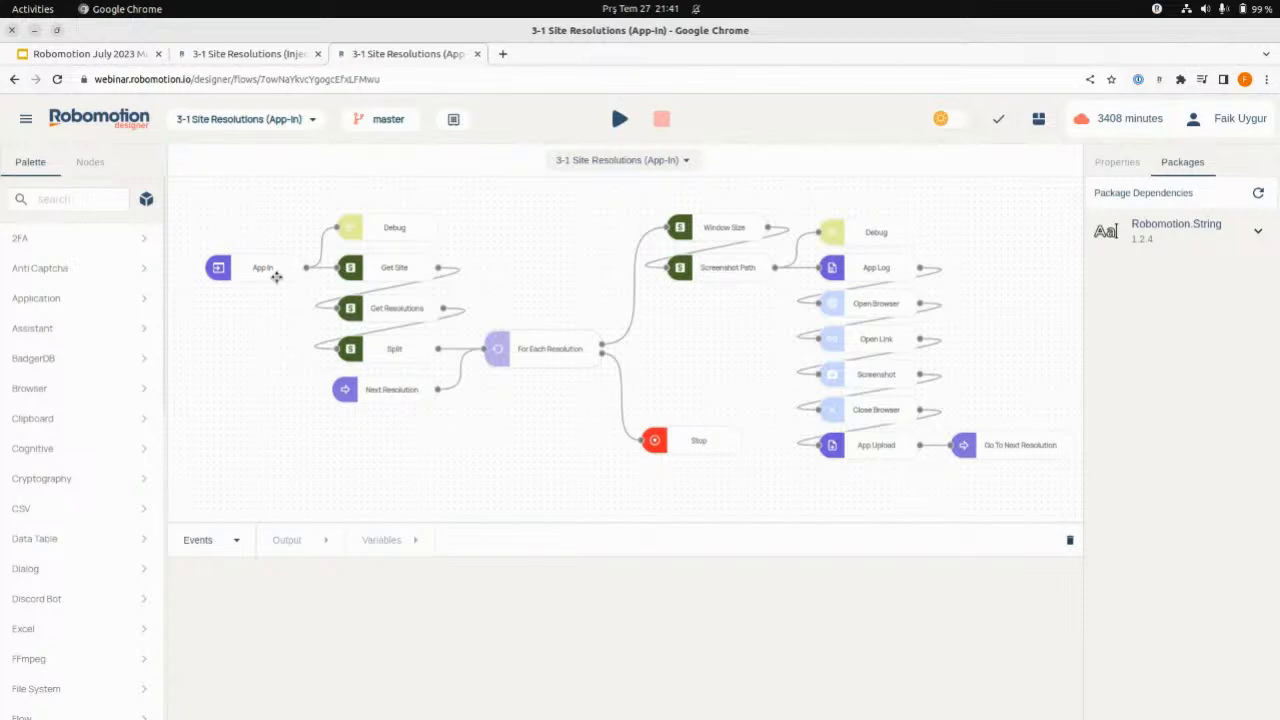
pyautogui.click(270, 57)
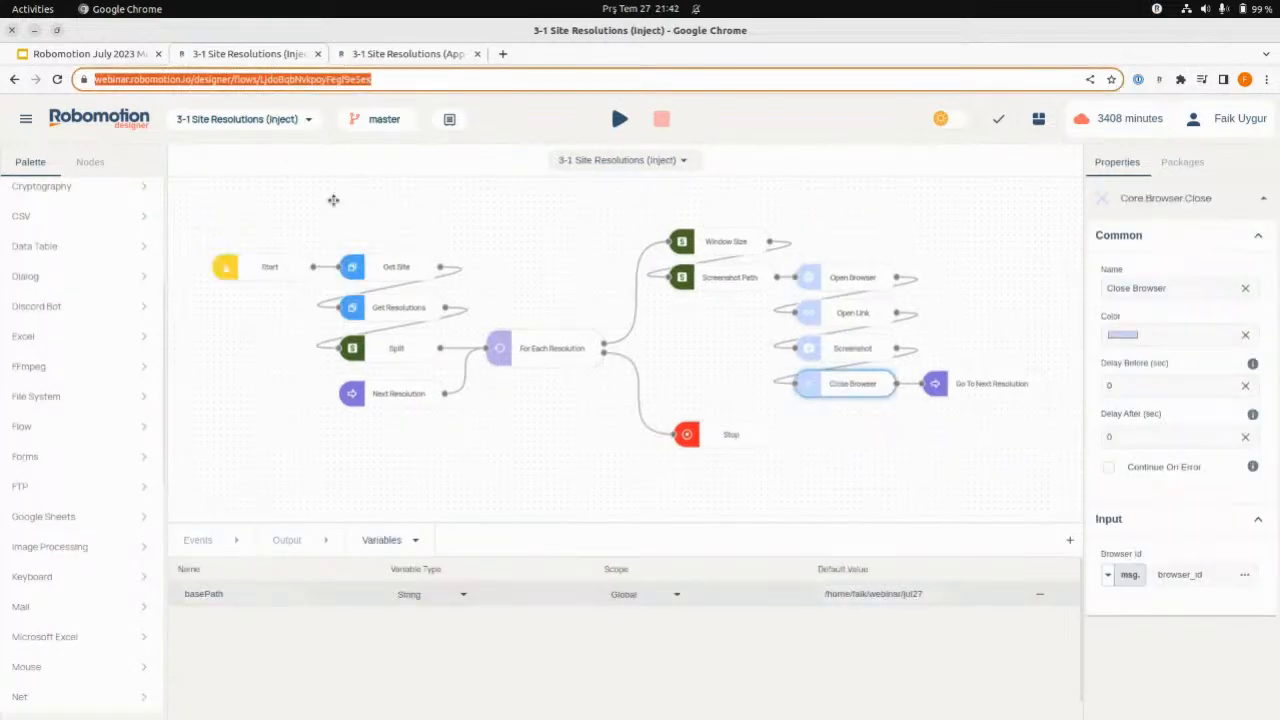
pyautogui.click(425, 55)
pyautogui.click(280, 53)
pyautogui.click(396, 55)
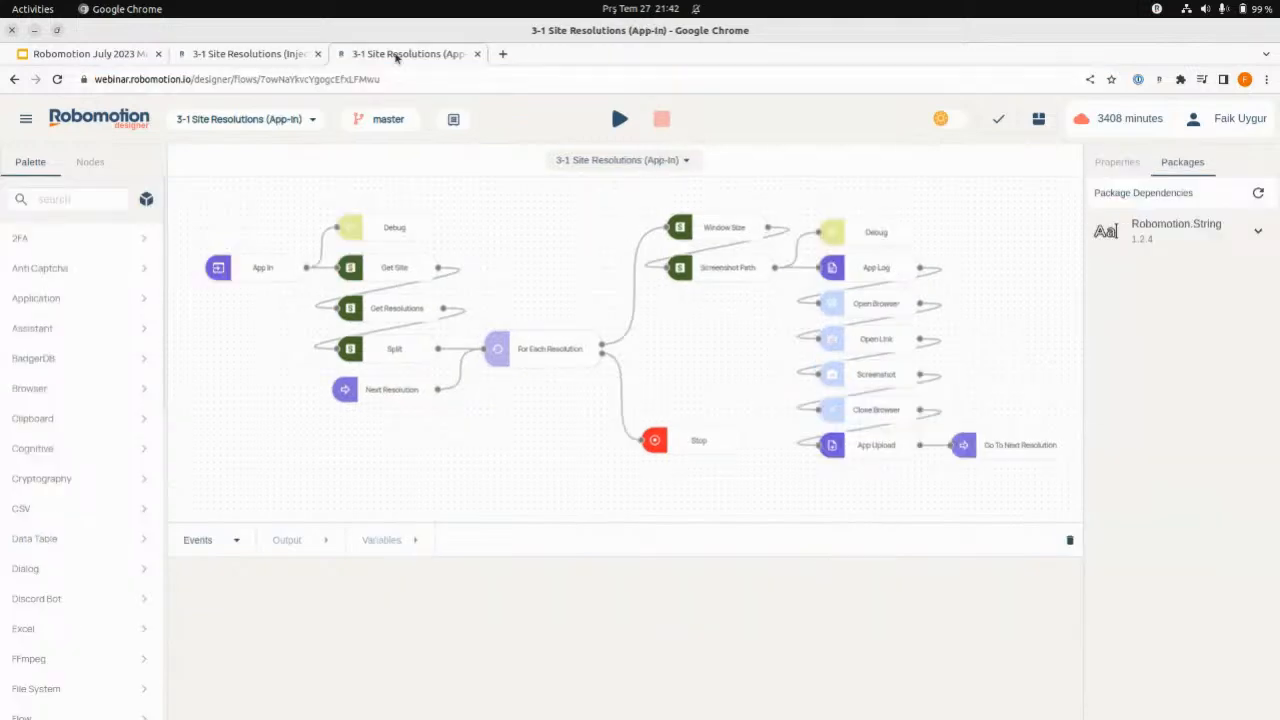
# - Inspect the Get Site node's input value without changing it, and move the Debug node above it slightly up
pyautogui.click(396, 270)
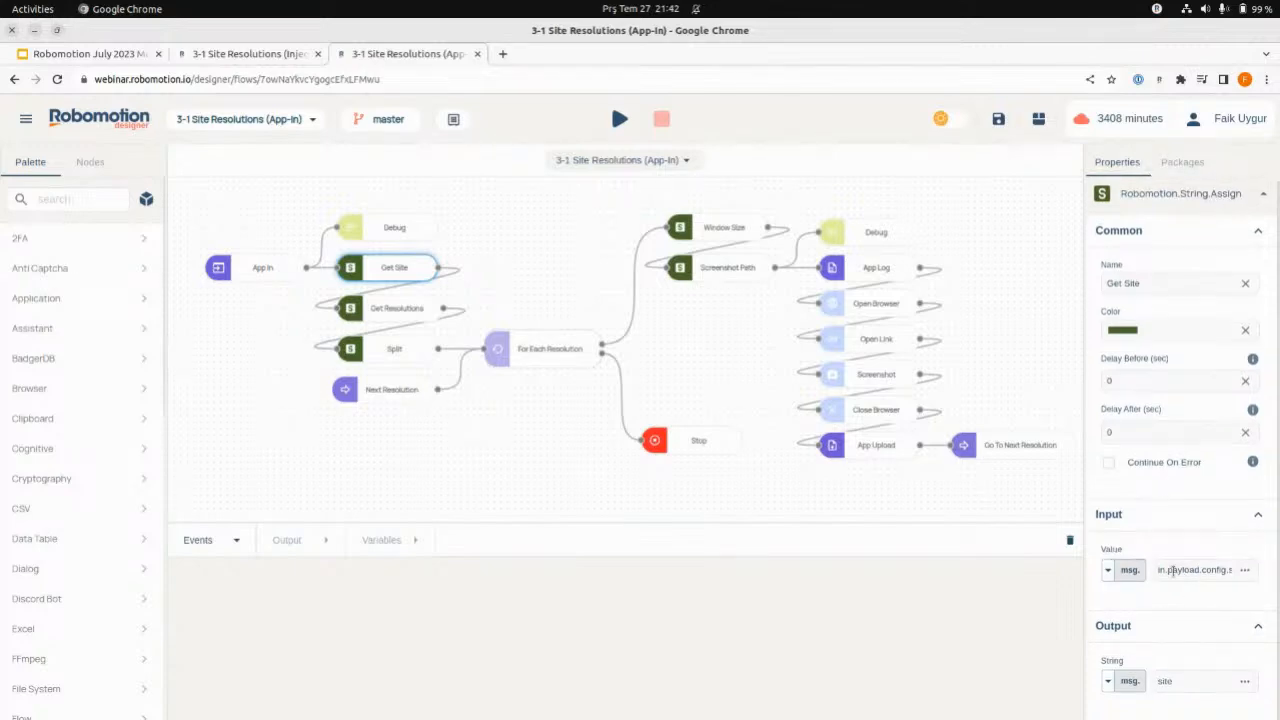
pyautogui.moveTo(1182, 571); pyautogui.dragTo(1215, 572)
pyautogui.hotkey('ctrl', 'z')
pyautogui.click(1198, 571)
pyautogui.press('End')
pyautogui.moveTo(389, 224); pyautogui.dragTo(384, 221)
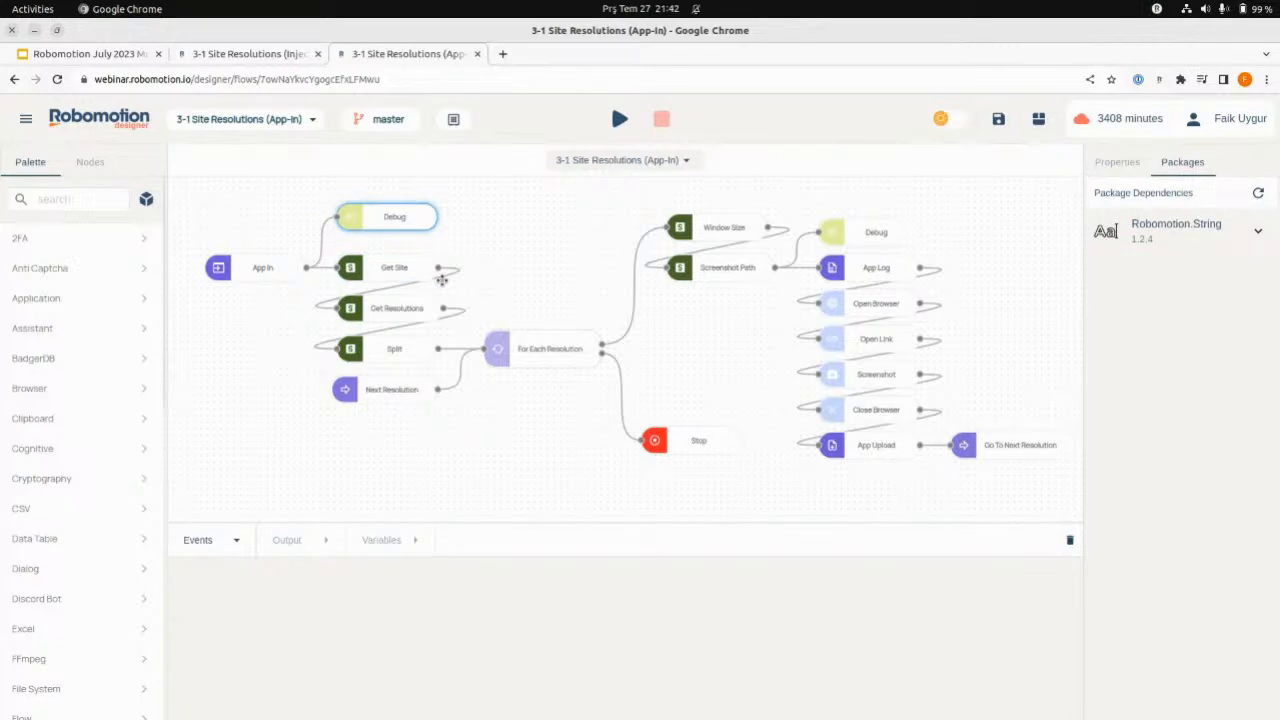
# - Check the input values and output variables of the Get Site and Get Resolutions nodes
pyautogui.click(405, 267)
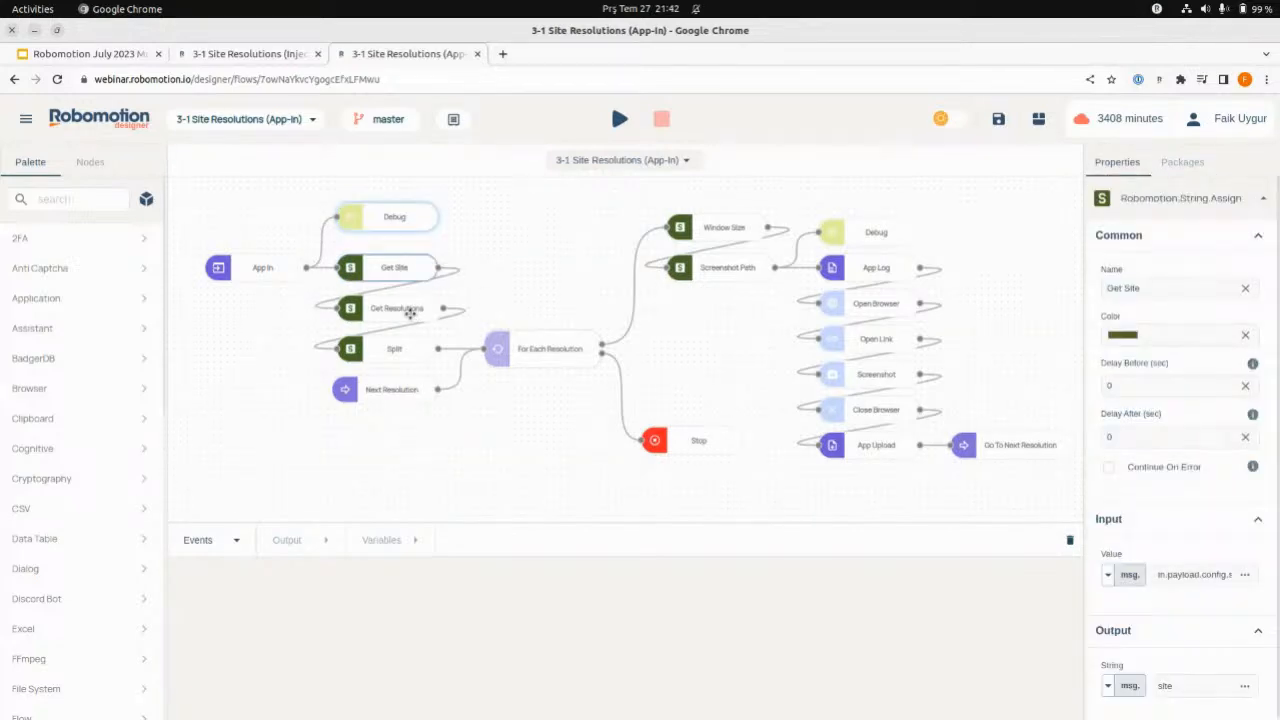
pyautogui.click(410, 312)
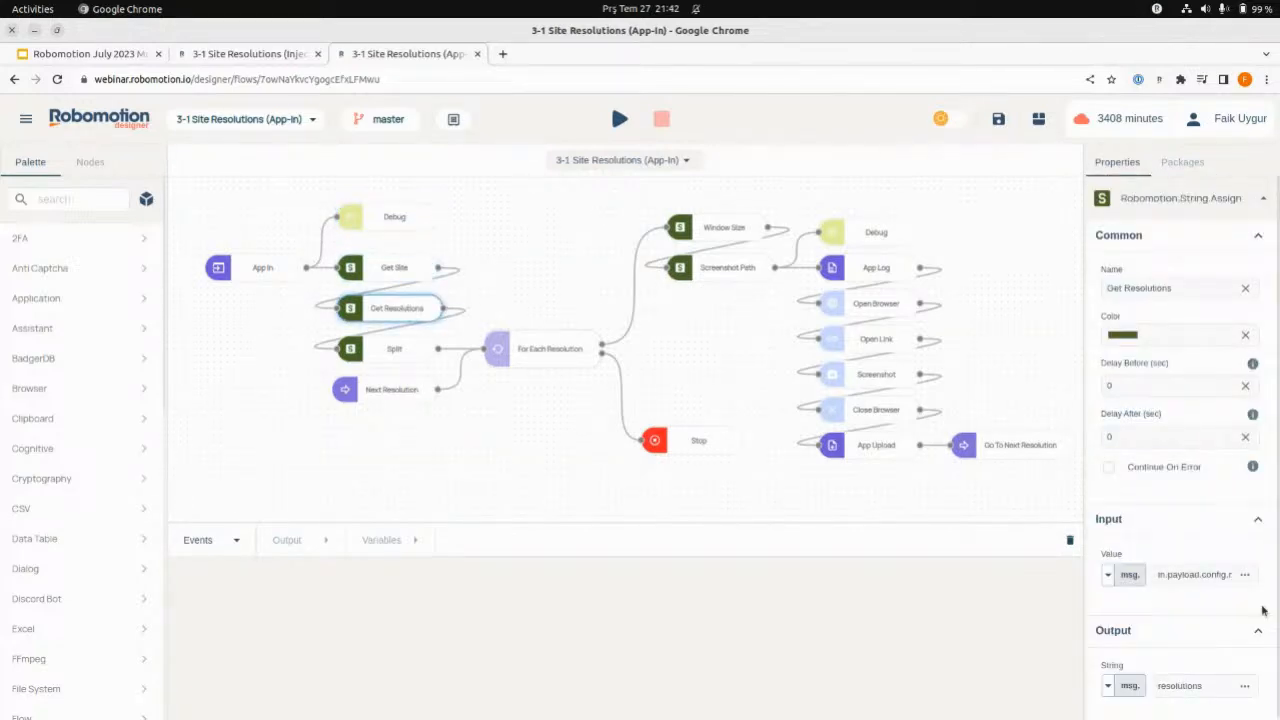
pyautogui.click(1185, 575)
pyautogui.press('Home')
# - Compare the remaining nodes of the App-In flow with the Inject flow, and return to the App-In flow
pyautogui.hotkey('ctrl', 'pageup')
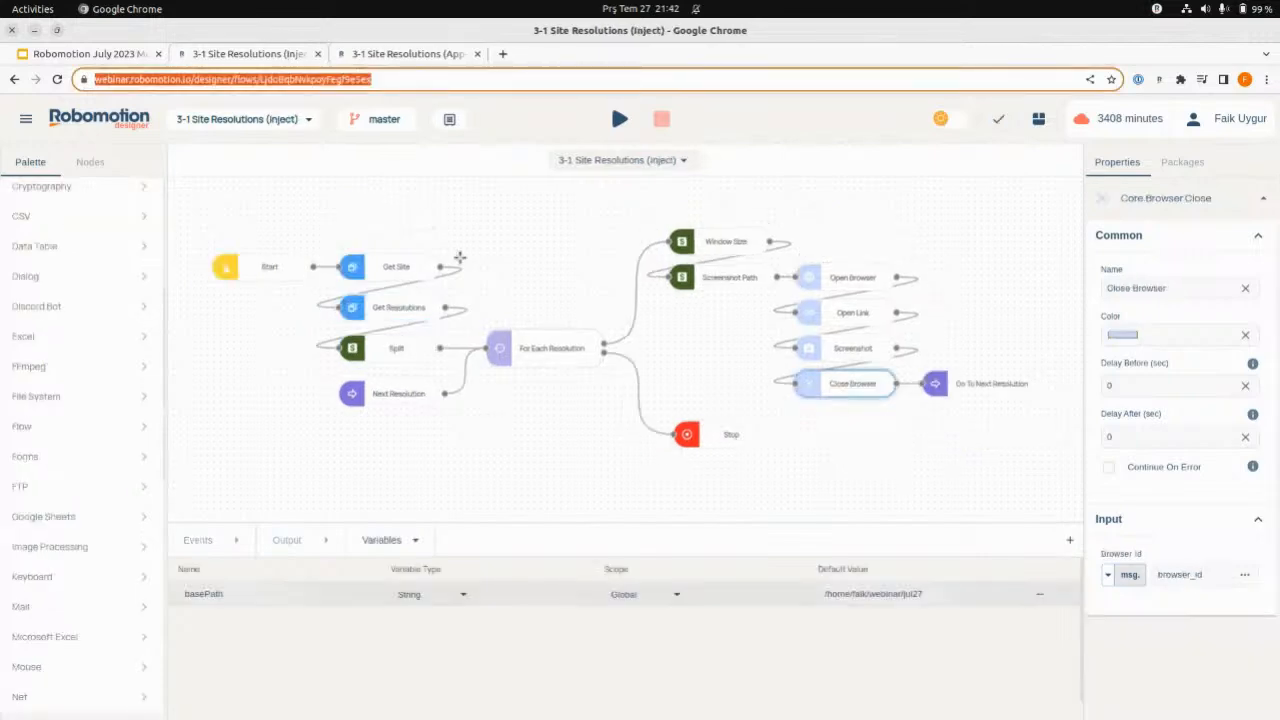
pyautogui.click(370, 55)
pyautogui.click(200, 54)
pyautogui.click(388, 55)
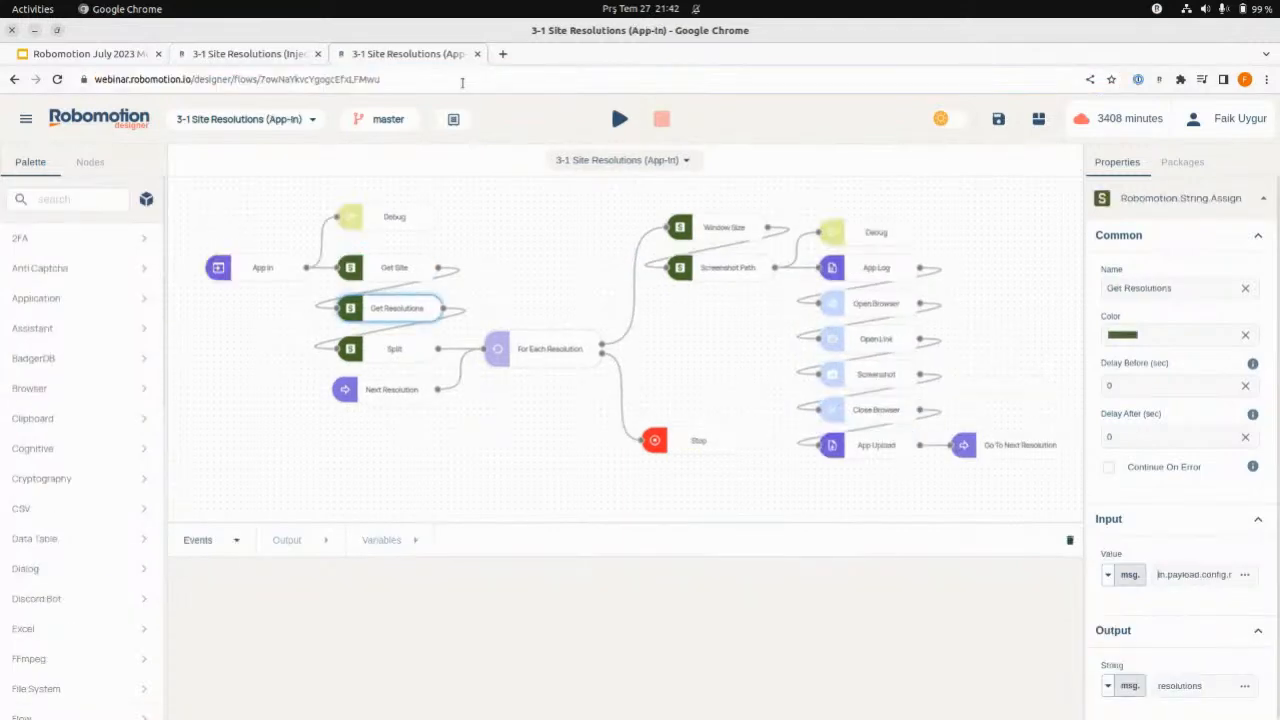
# - Read the App Log node's full log expression without changing it
pyautogui.click(866, 268)
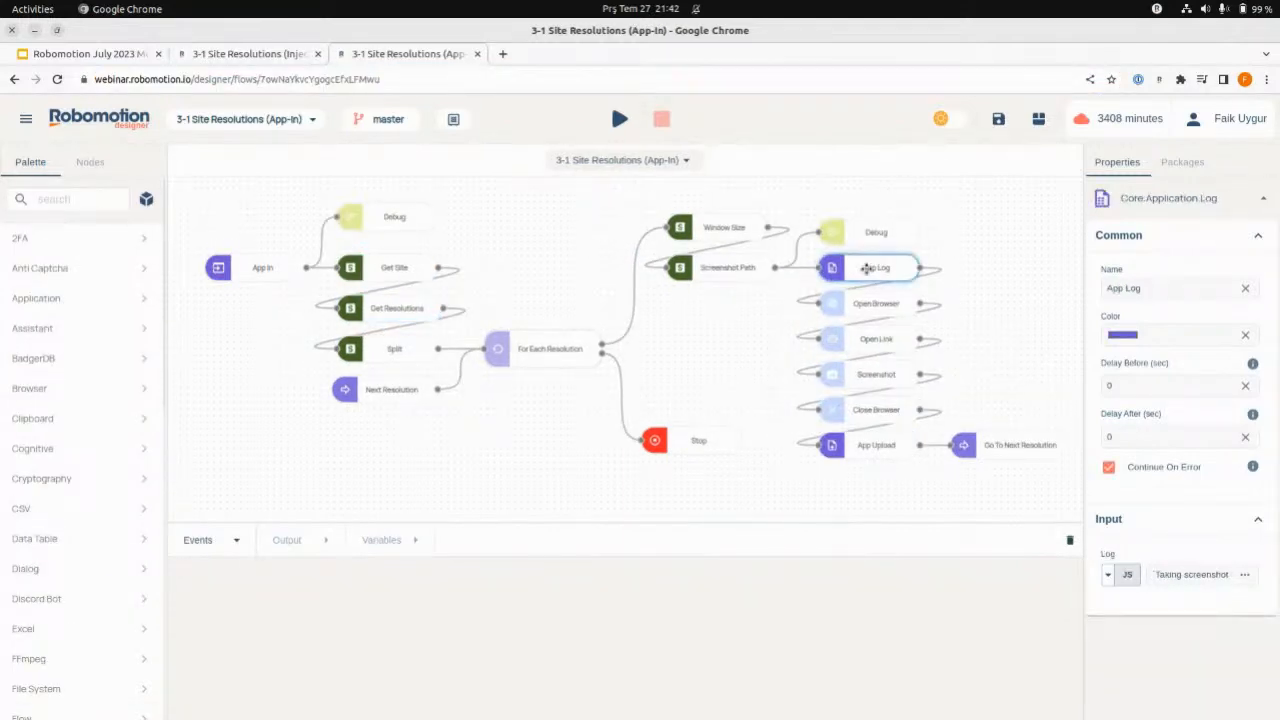
pyautogui.click(1245, 575)
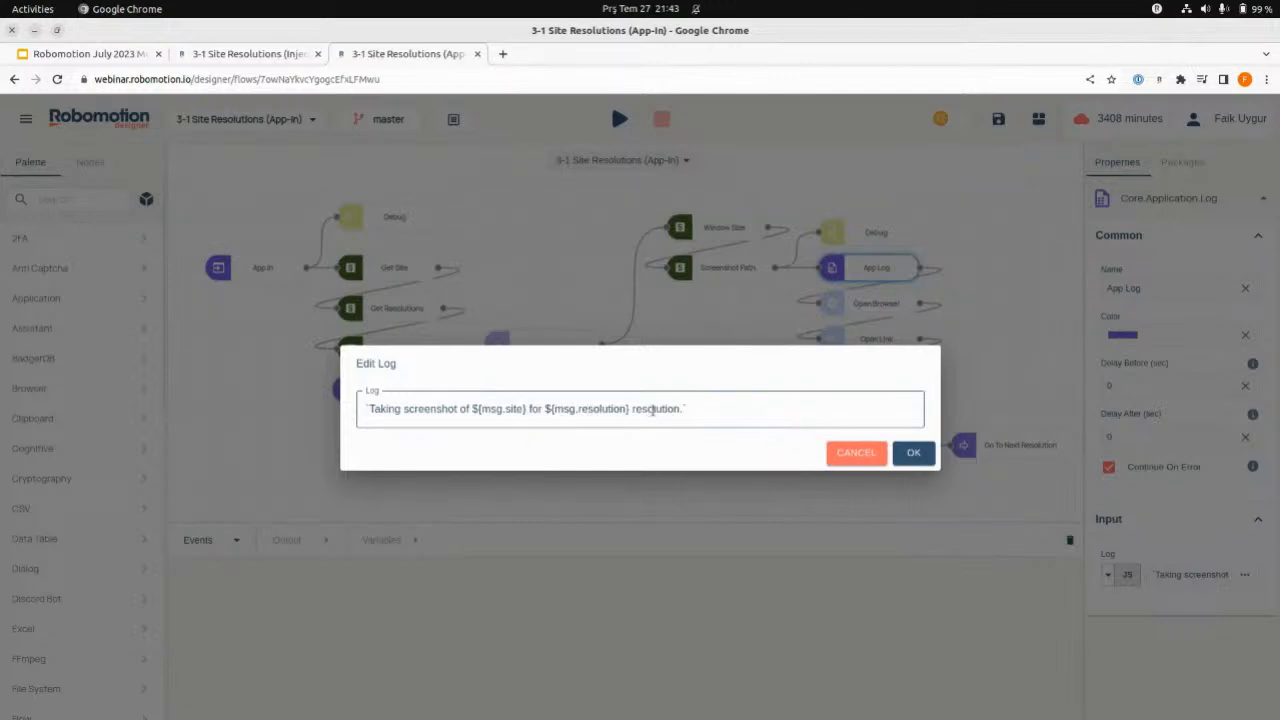
pyautogui.click(850, 456)
pyautogui.click(850, 456)
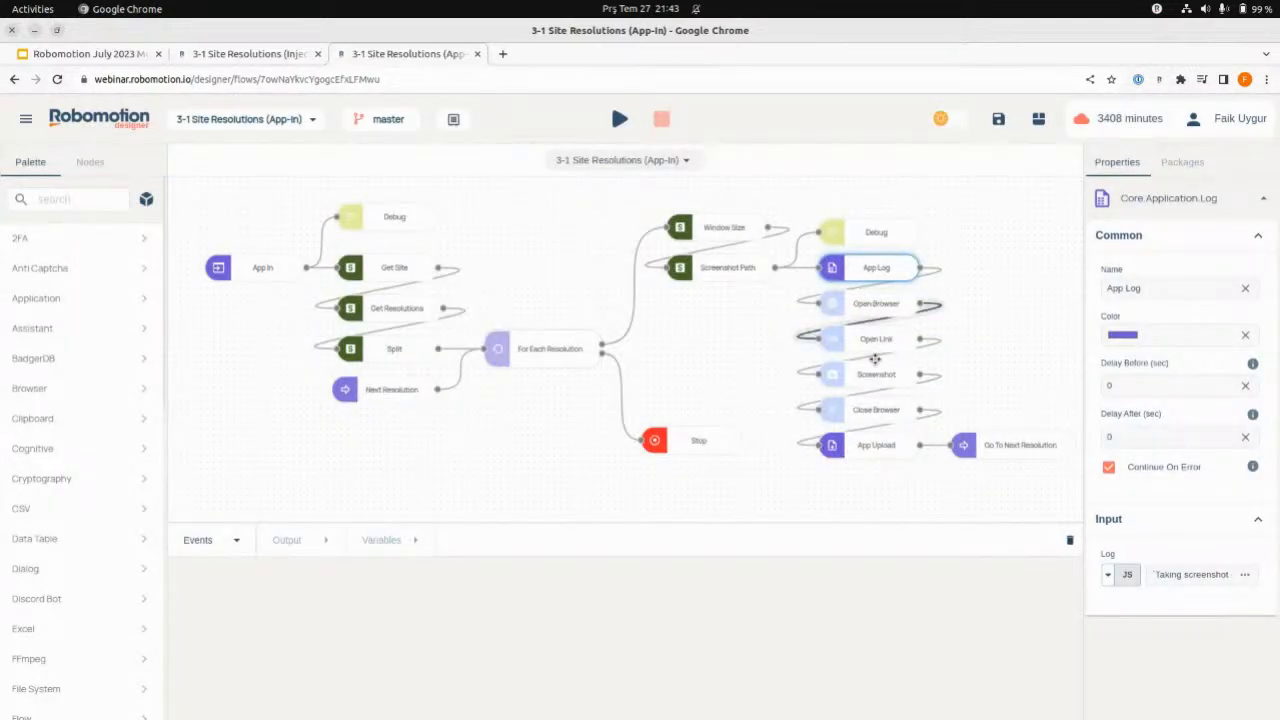
# - Inspect the App Upload node's file path, public URL and Public option, and check the App-In flow's basePath variable
pyautogui.click(870, 441)
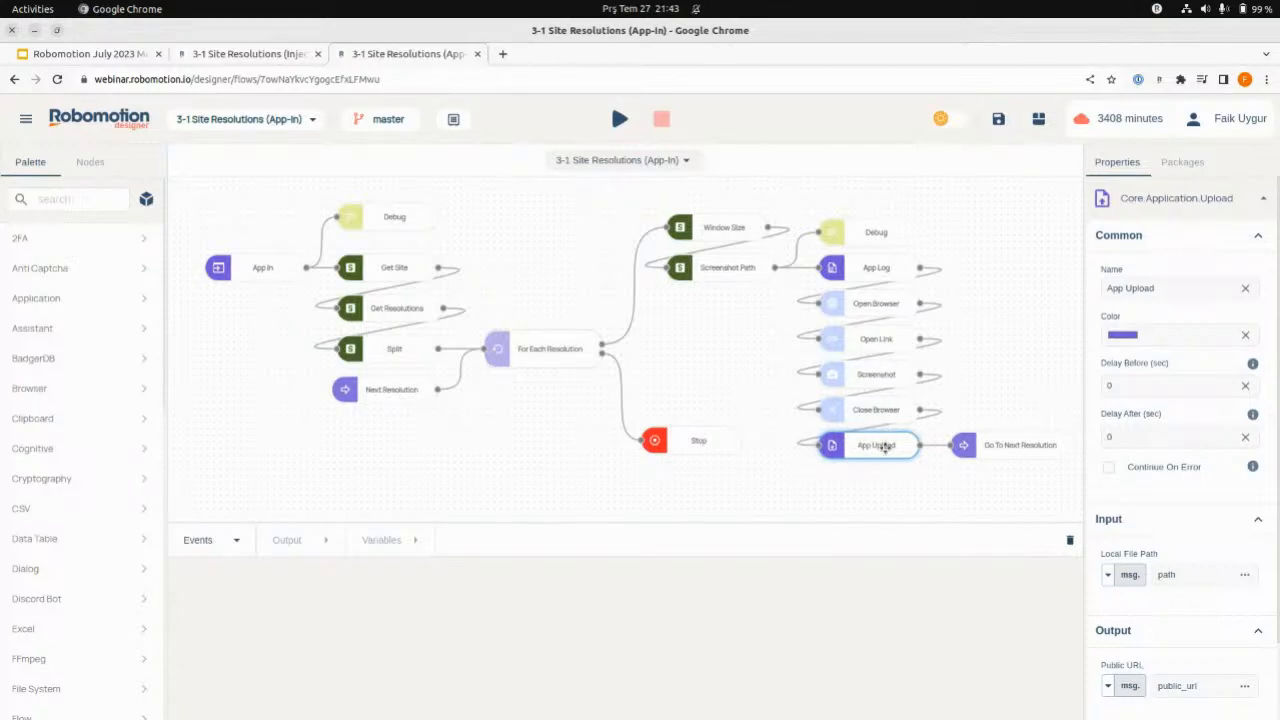
pyautogui.scroll(-2, 1215, 595)
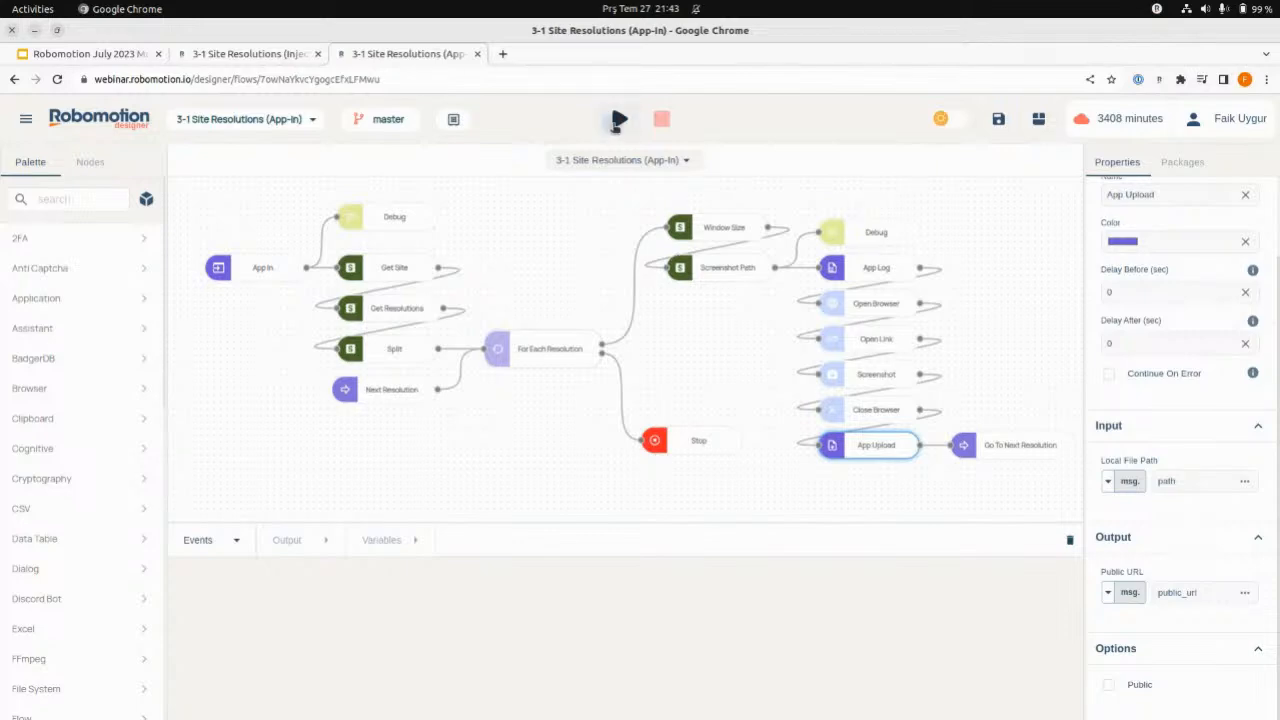
pyautogui.moveTo(614, 122)
pyautogui.click(380, 541)
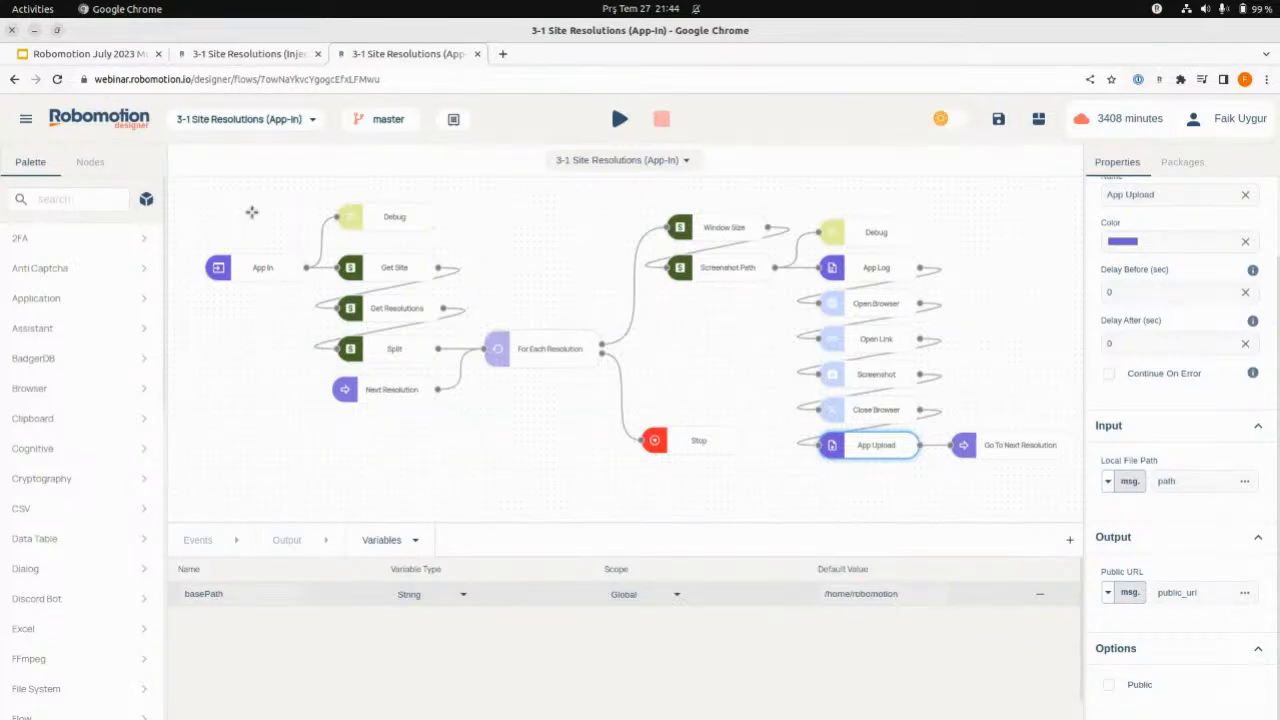
# - Compare the Inject flow with the App-In flow, and check the App-In flow's list of versions for the published one
pyautogui.click(258, 53)
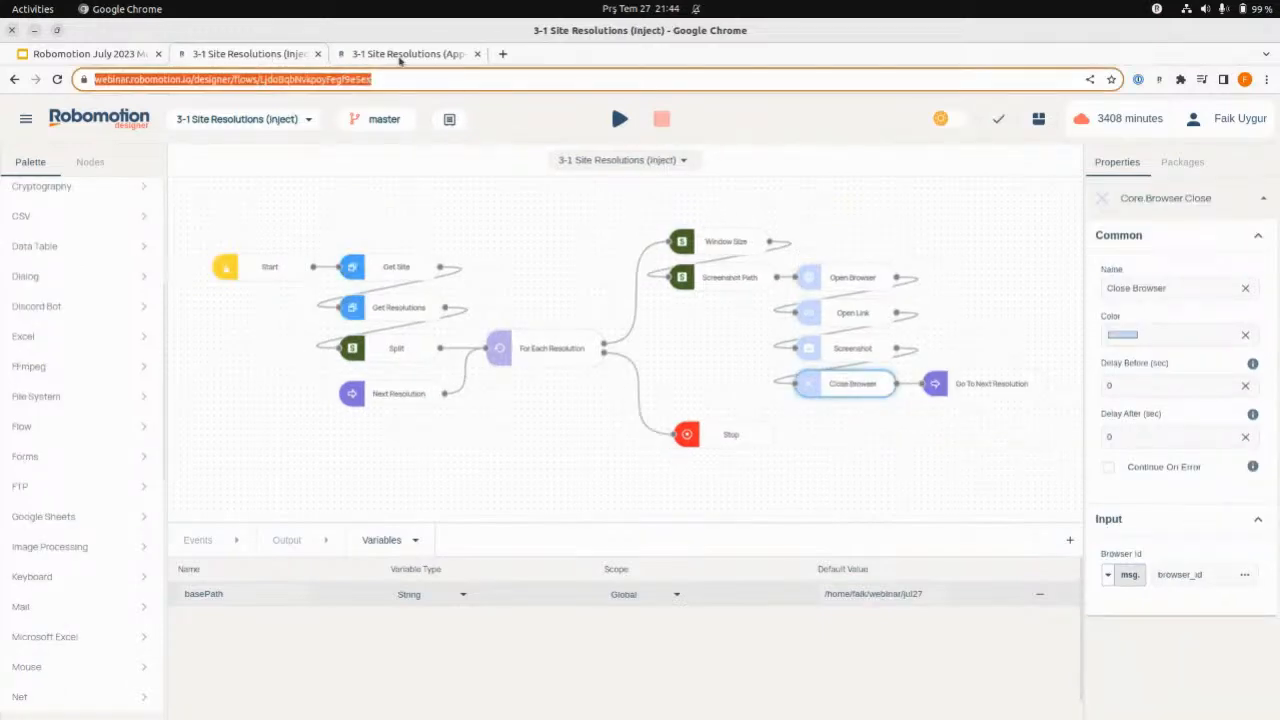
pyautogui.click(405, 52)
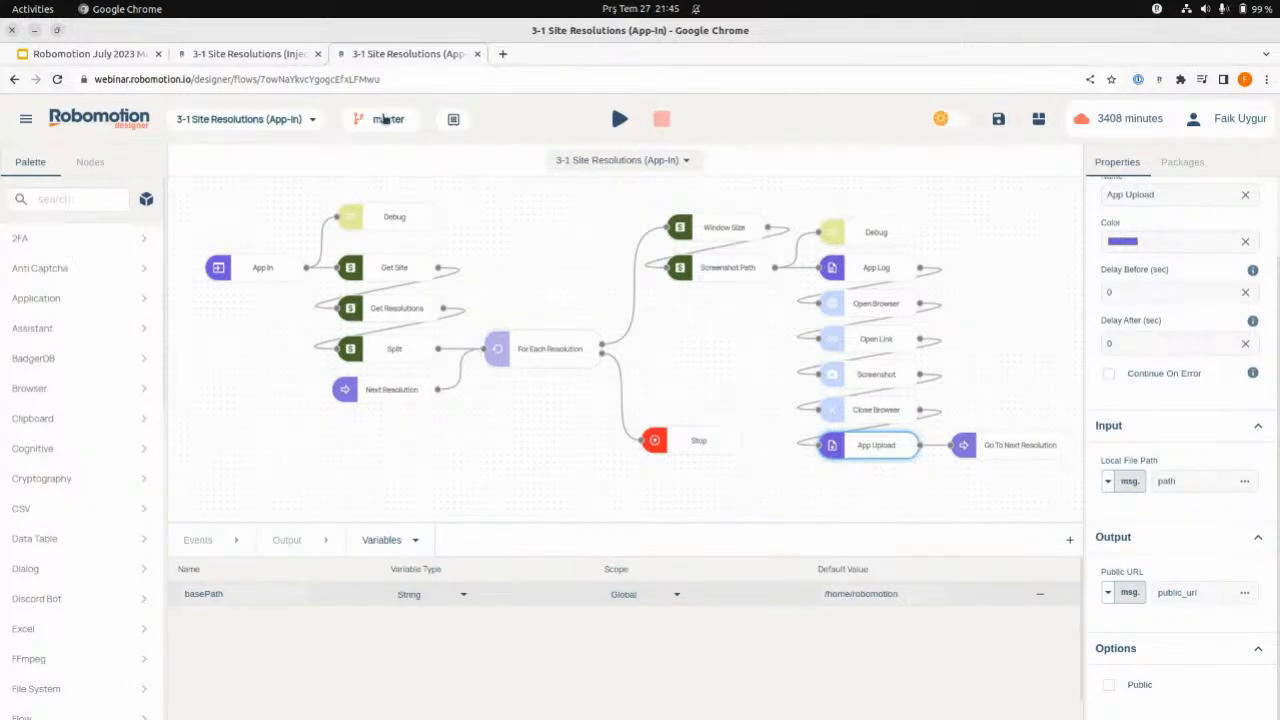
pyautogui.click(374, 121)
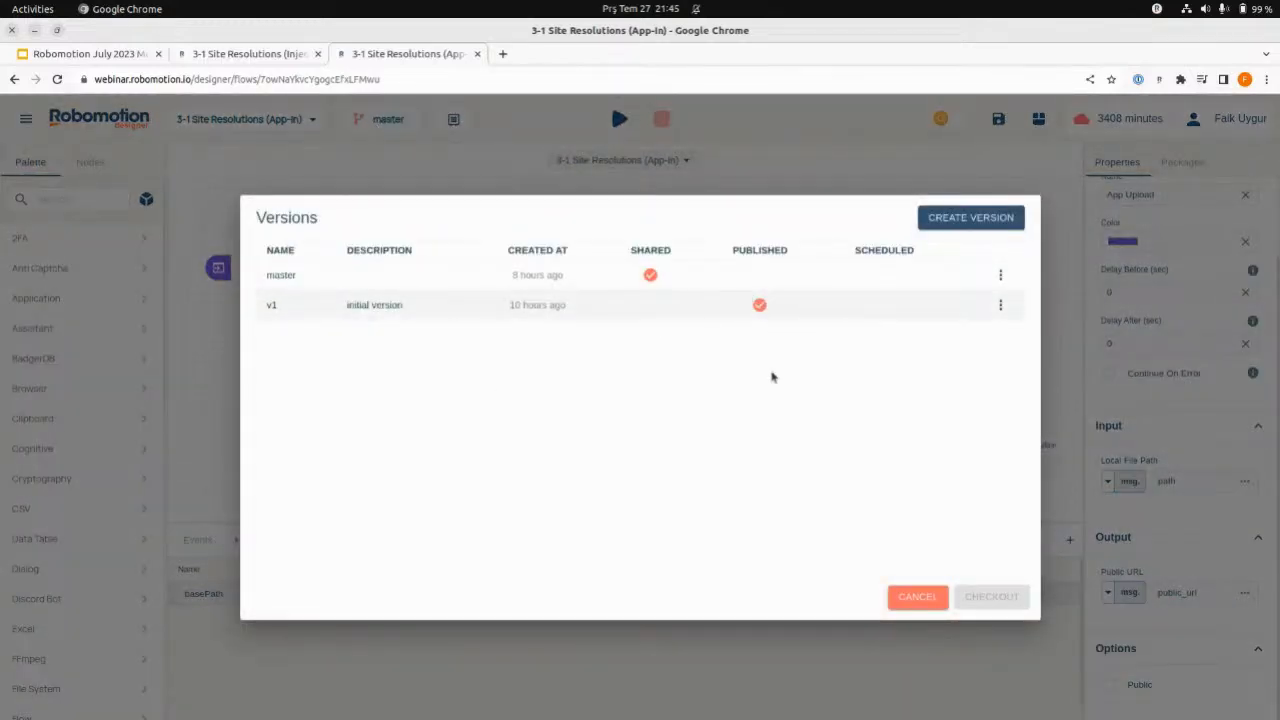
pyautogui.click(946, 623)
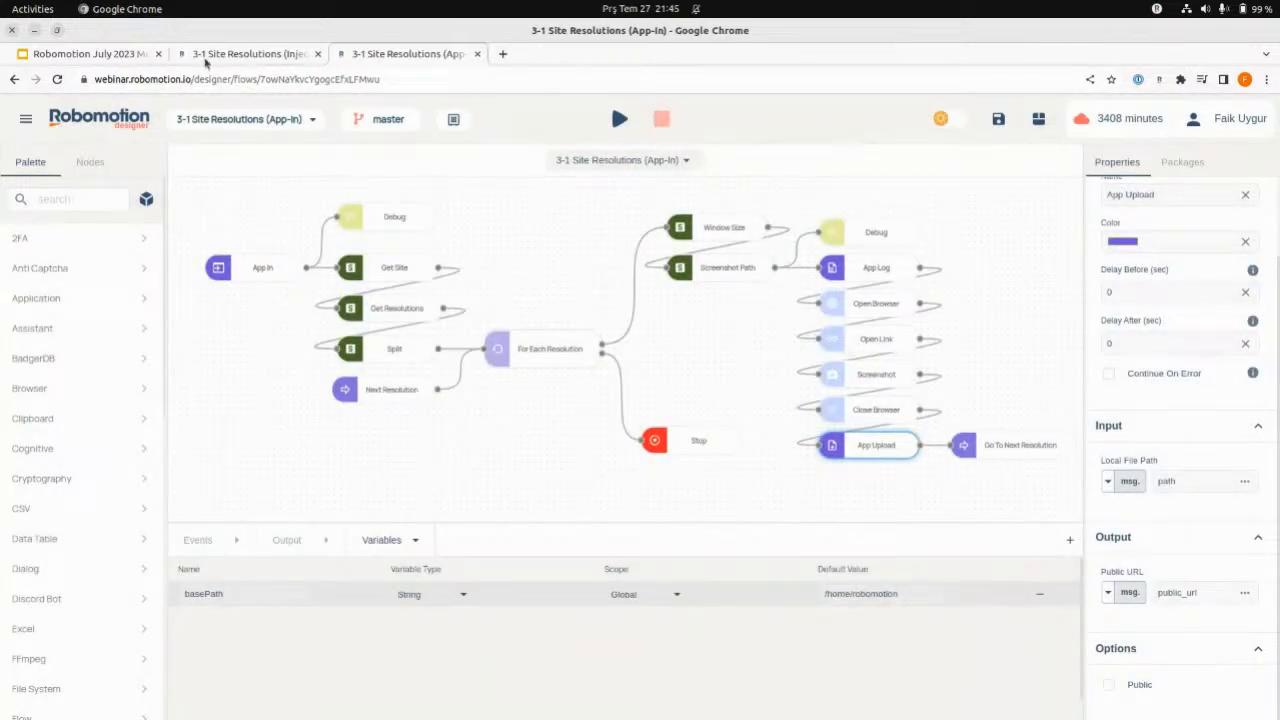
# - Open the Bots page of the Admin Console in place of the Inject flow and start creating a new bot
pyautogui.click(206, 58)
pyautogui.click(26, 118)
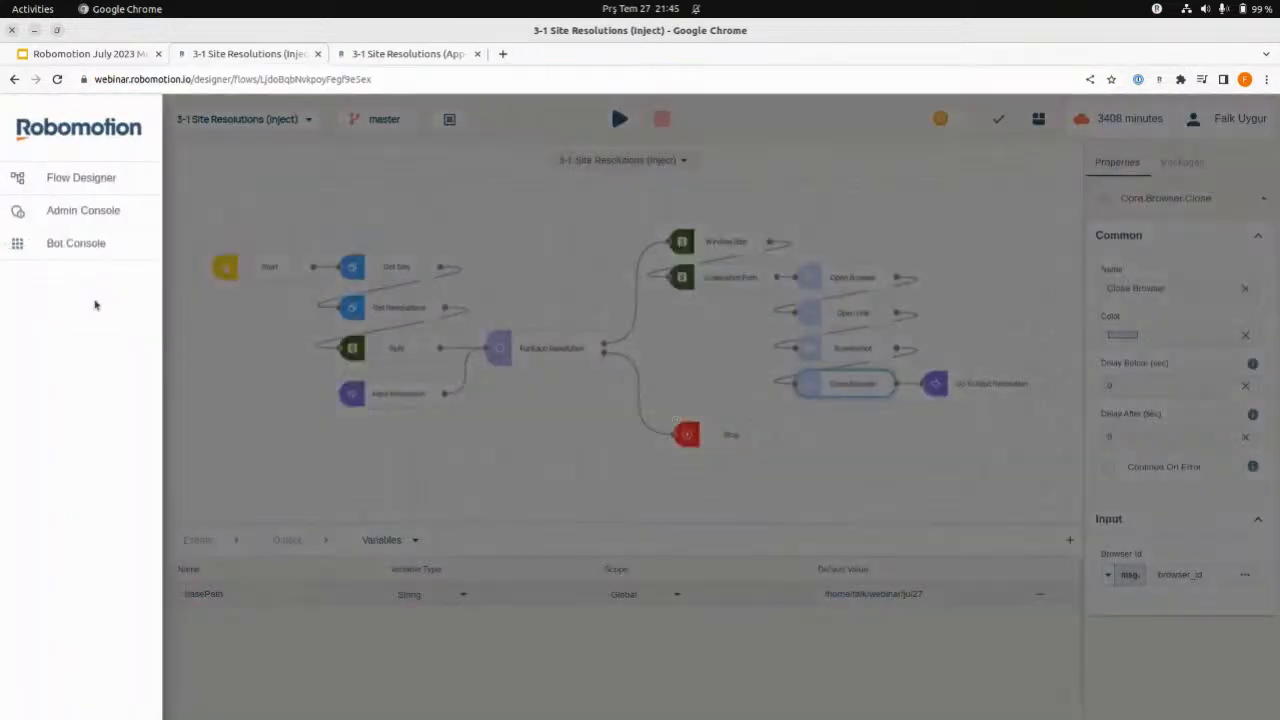
pyautogui.click(74, 214)
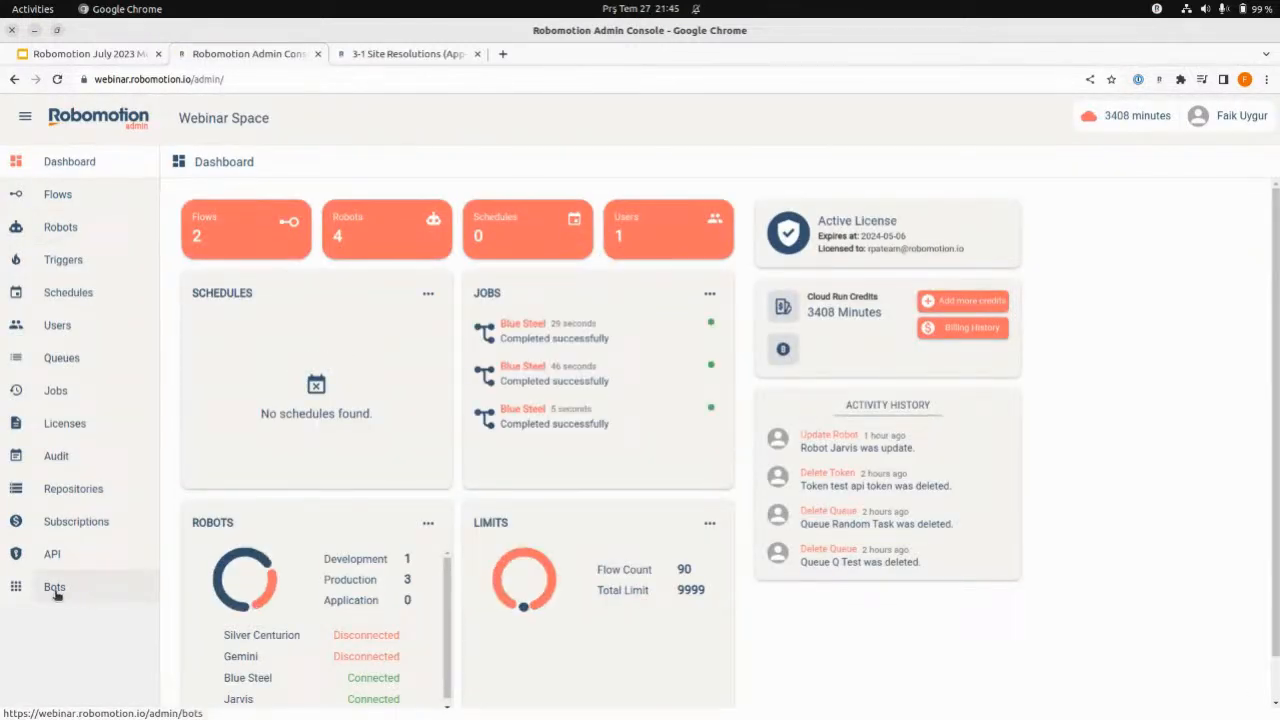
pyautogui.click(55, 592)
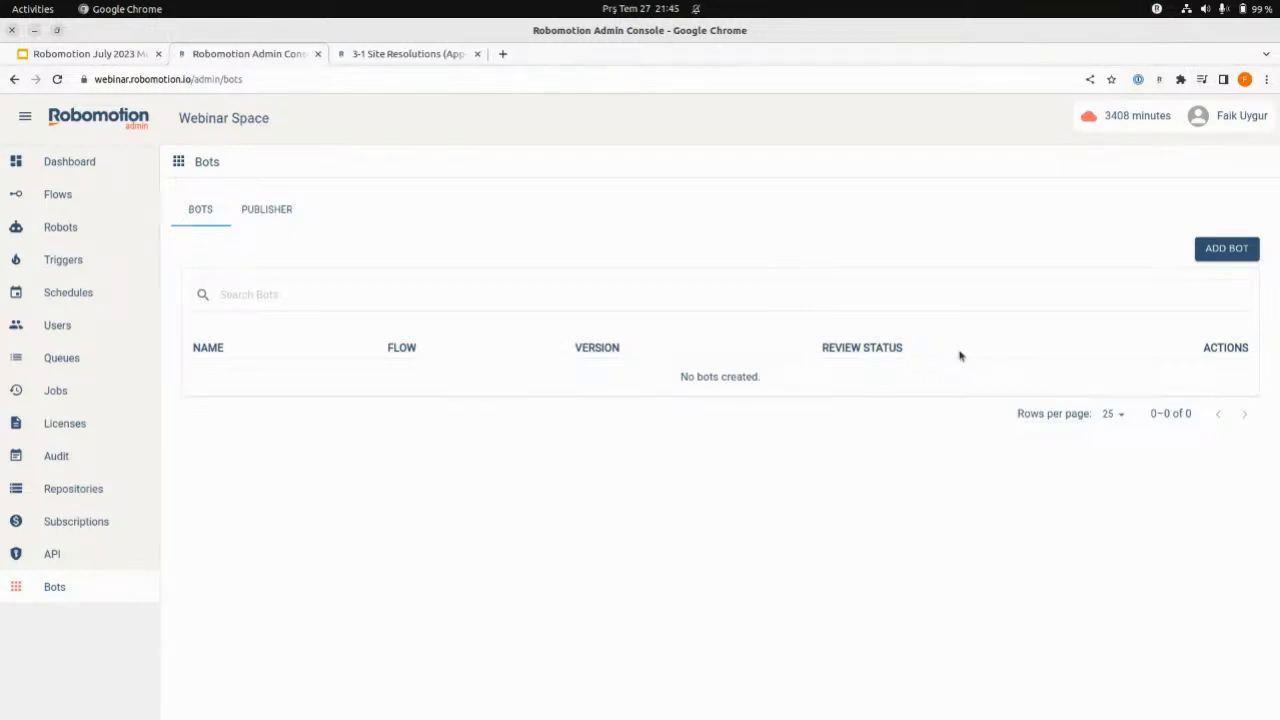
pyautogui.click(1223, 255)
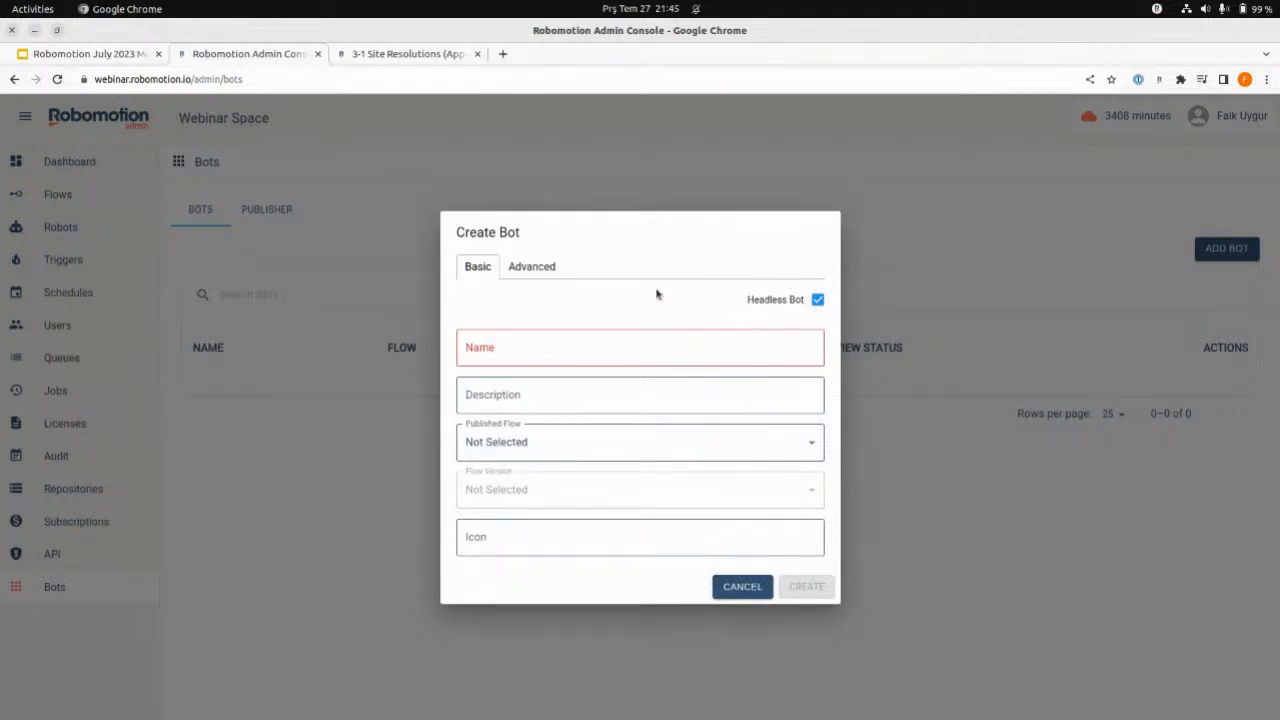
pyautogui.click(372, 56)
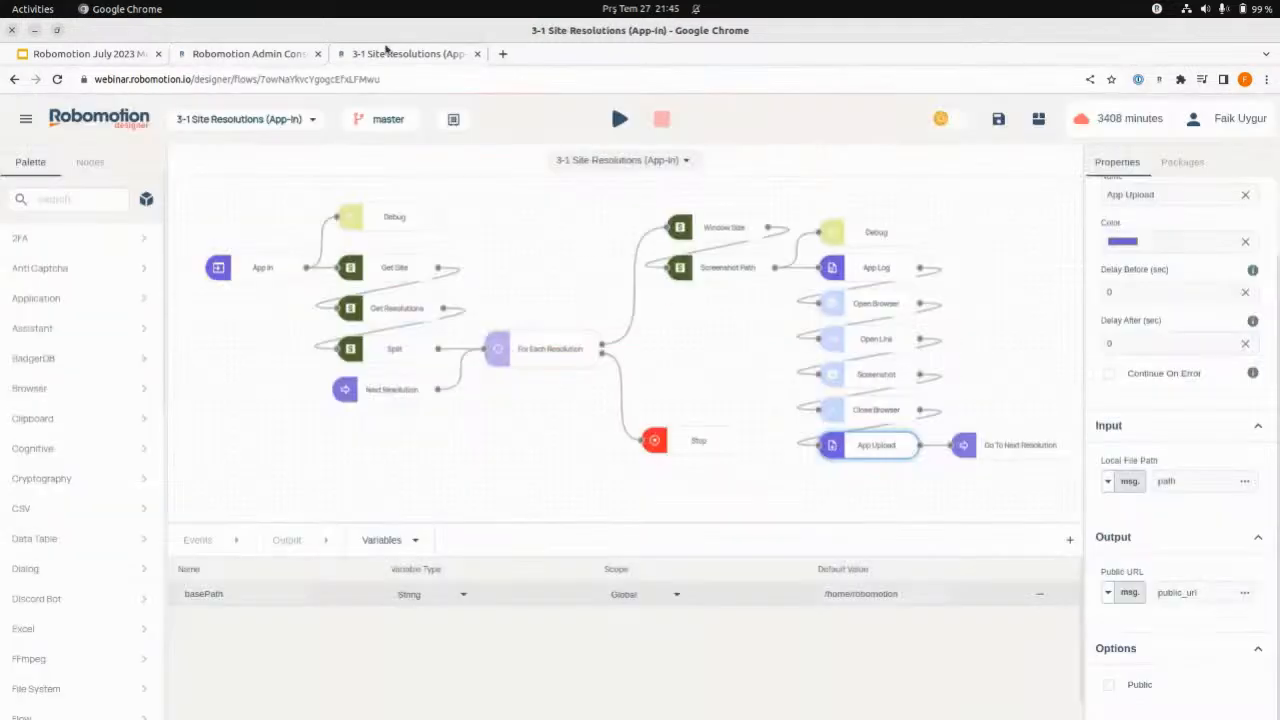
pyautogui.click(266, 60)
pyautogui.click(420, 60)
pyautogui.click(245, 58)
# - Name the new bot "Site Resolutions" and enter "." as its description
pyautogui.click(665, 358)
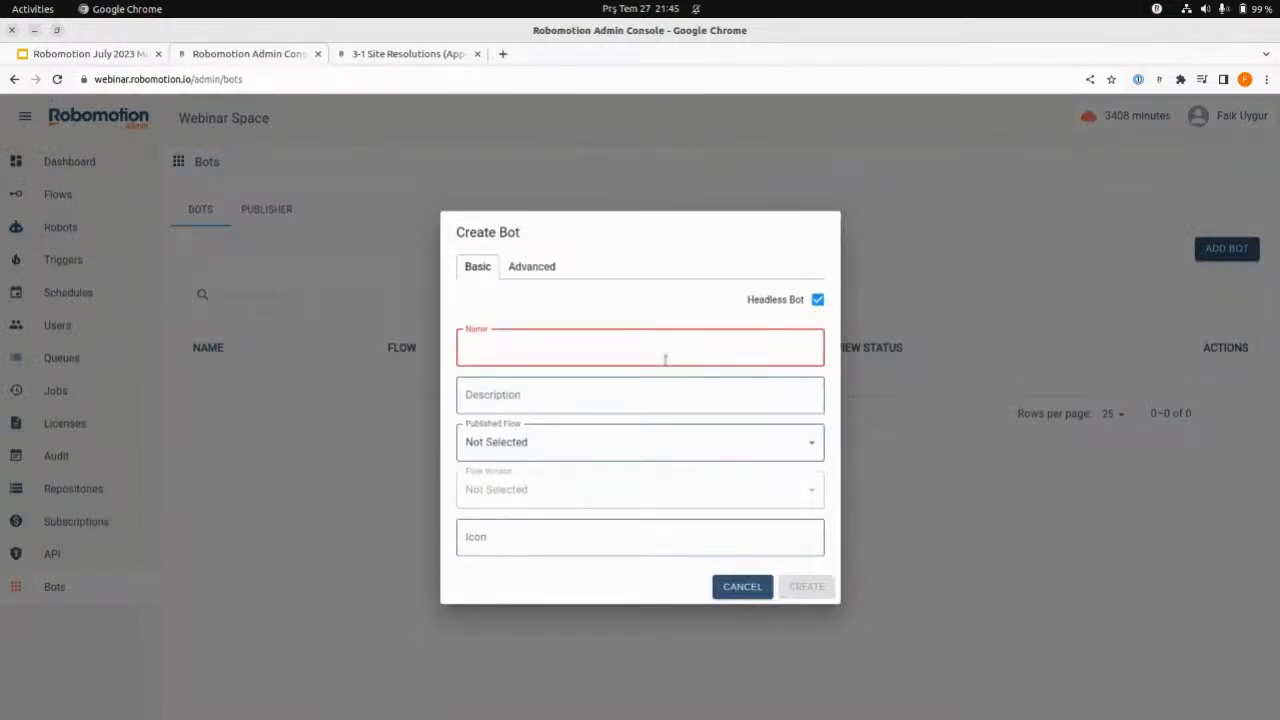
pyautogui.write('Site Resolutions')
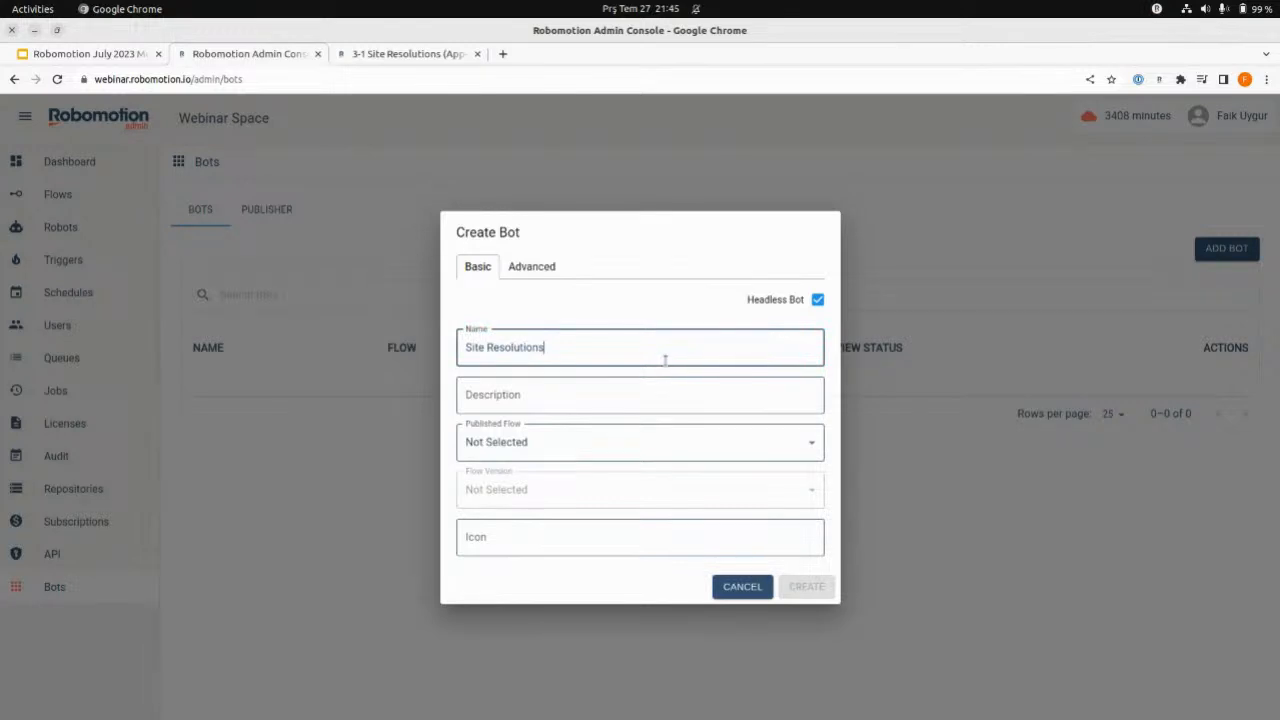
pyautogui.click(632, 399)
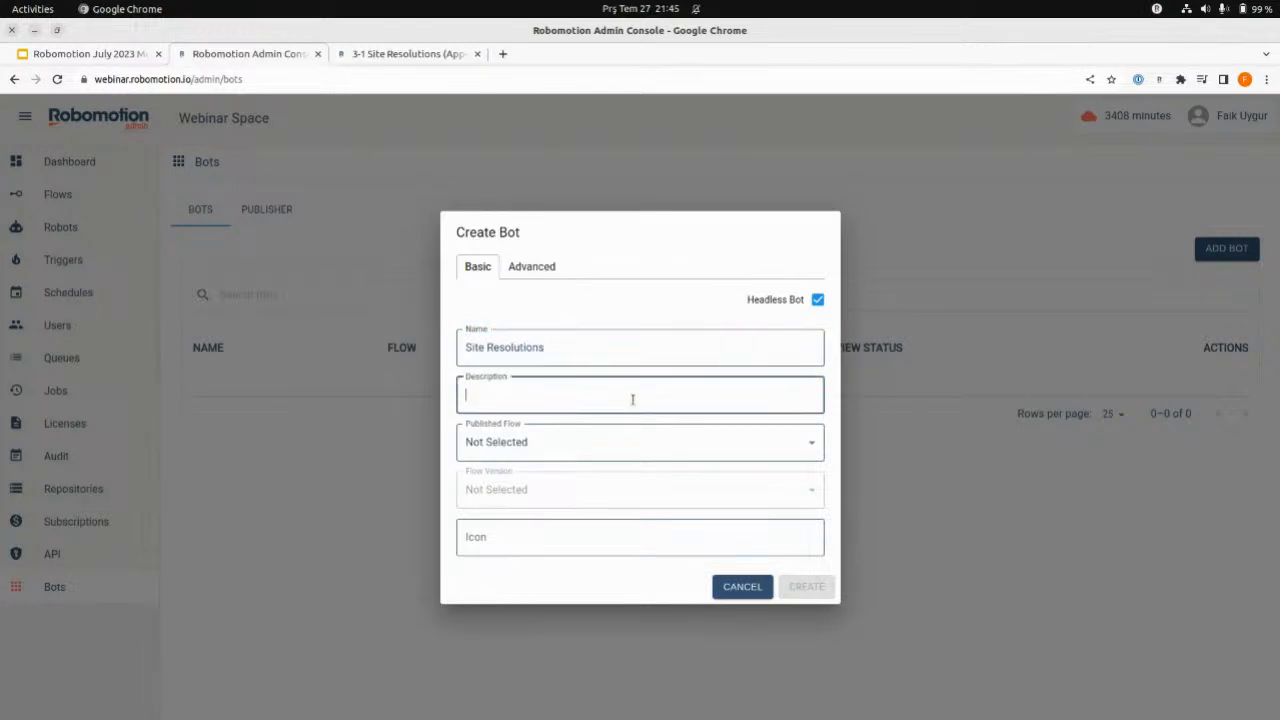
# - Set the bot's published flow to 3-1 Site Resolutions (App-In) and its flow version to v1
pyautogui.click(597, 451)
pyautogui.click(530, 523)
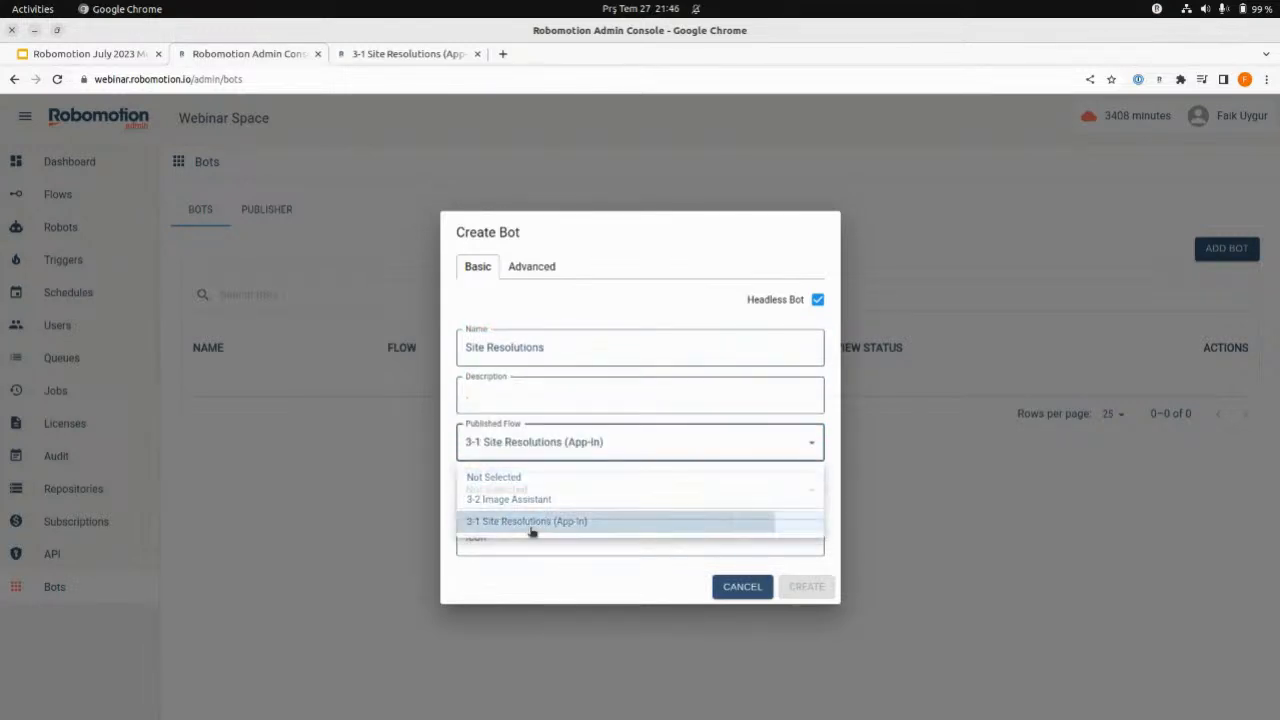
pyautogui.click(551, 489)
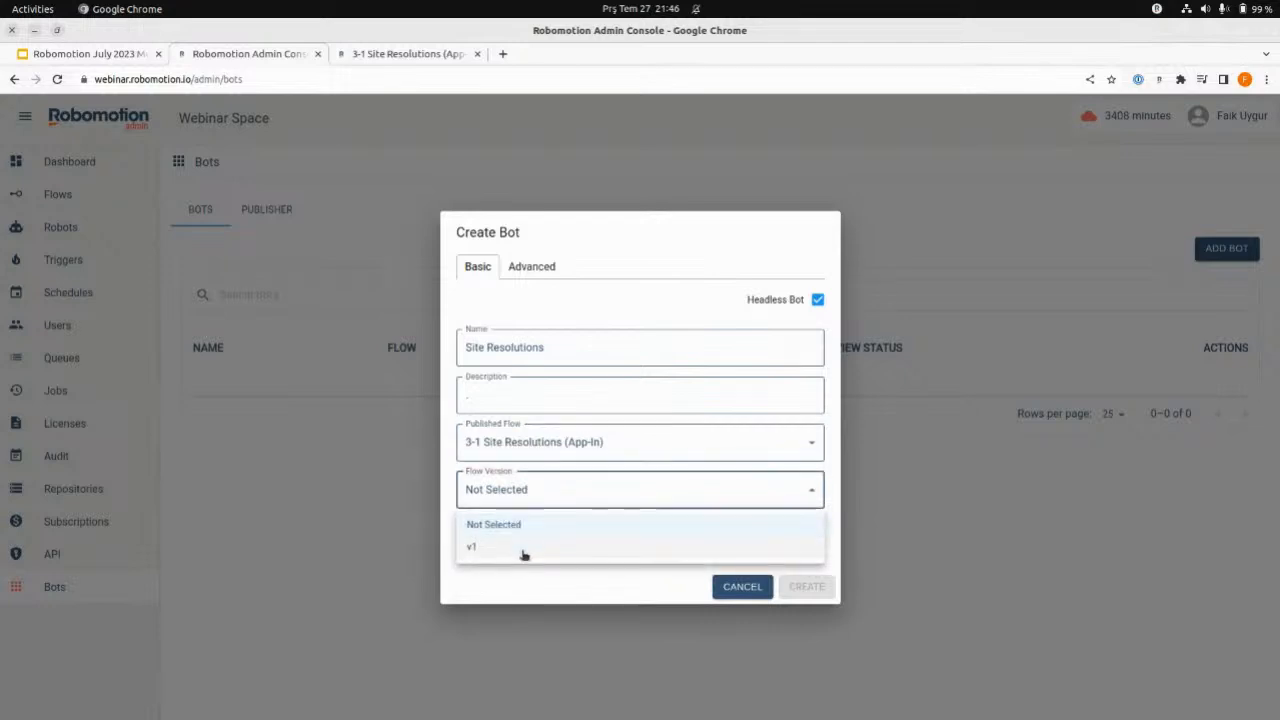
pyautogui.click(523, 550)
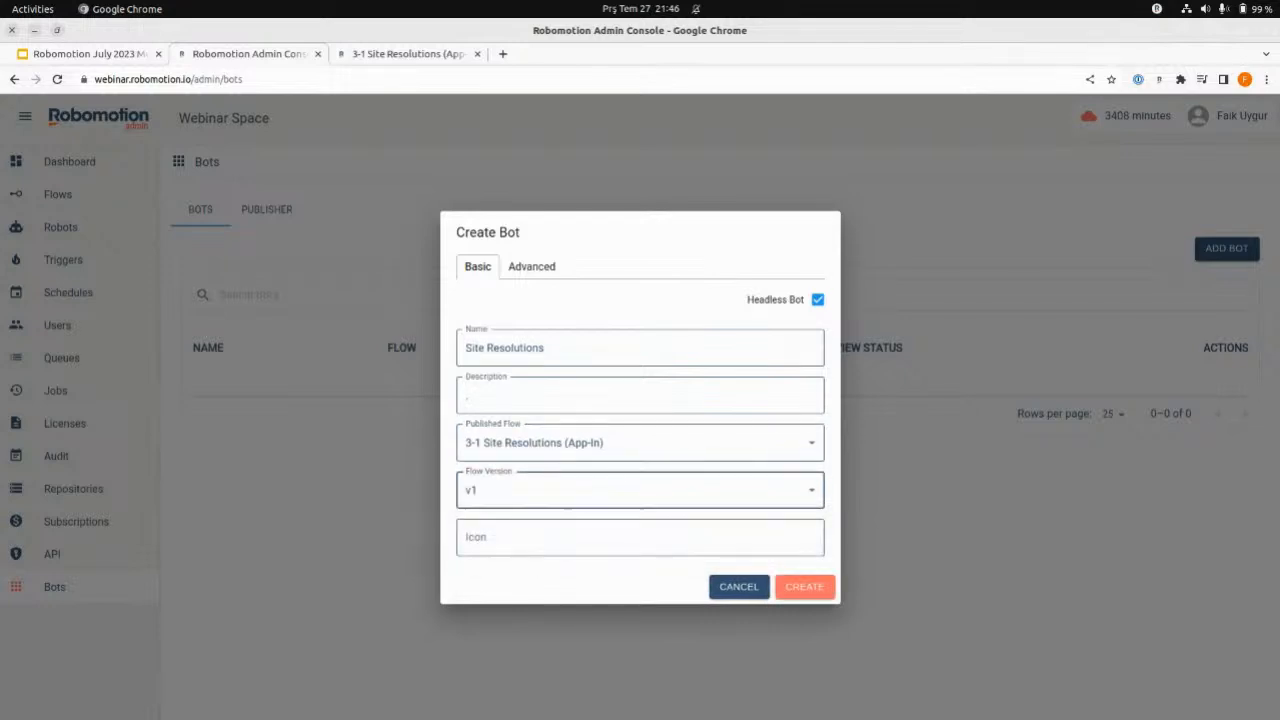
pyautogui.hotkey('alt', 'Tab')
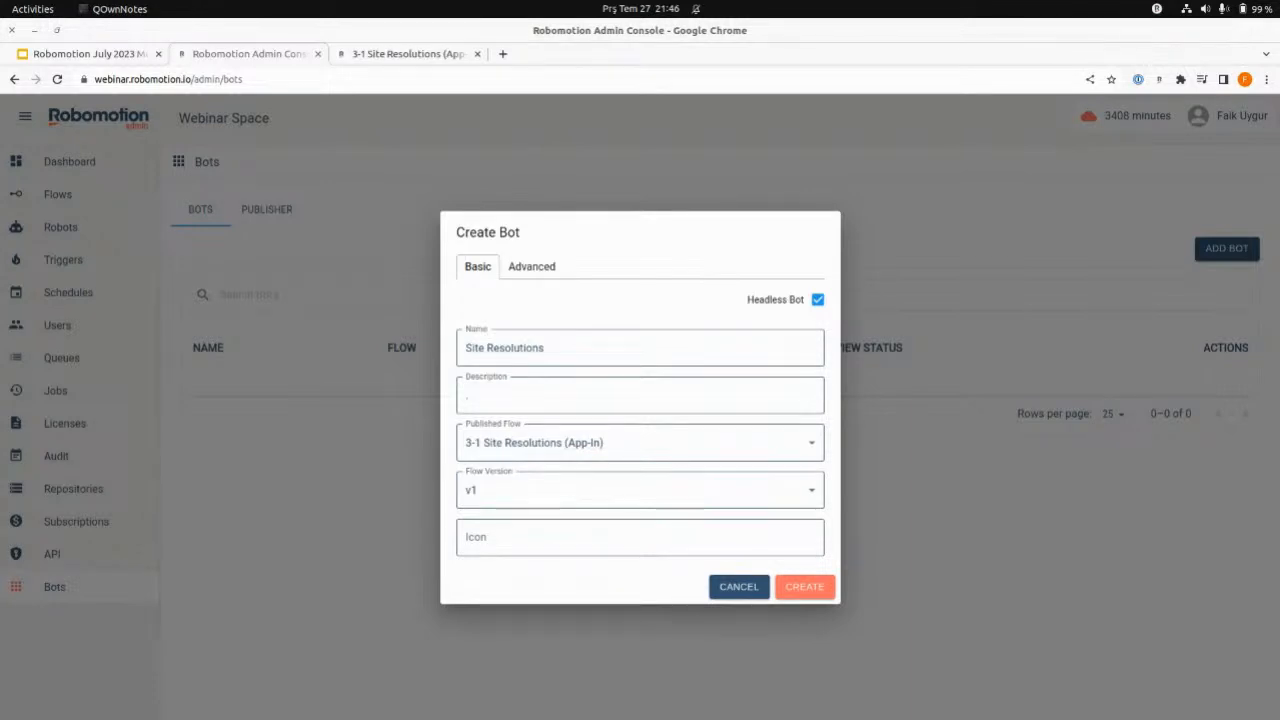
pyautogui.click(621, 537)
pyautogui.write('https://i.imgur.com/PYm8p61.png')
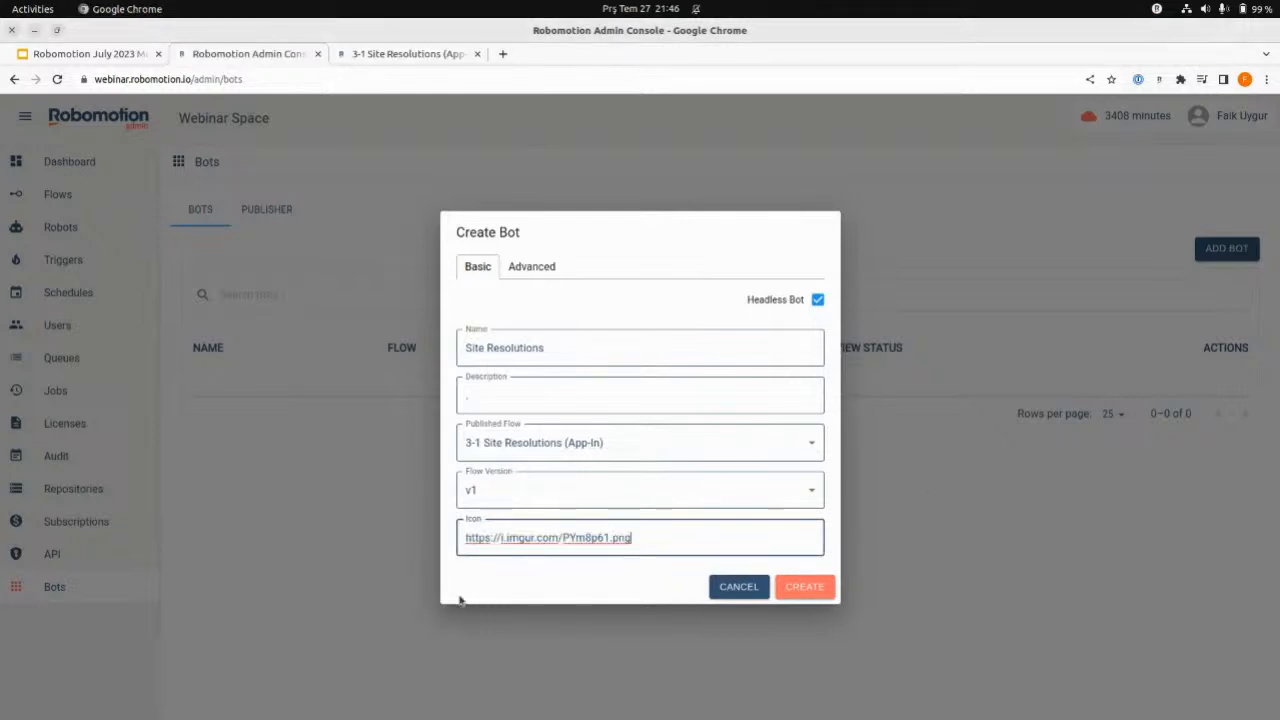
# - Set the bot's cloud robot resource to 2 vCPU 4 GB Memory in the advanced settings, and create the bot
pyautogui.click(545, 266)
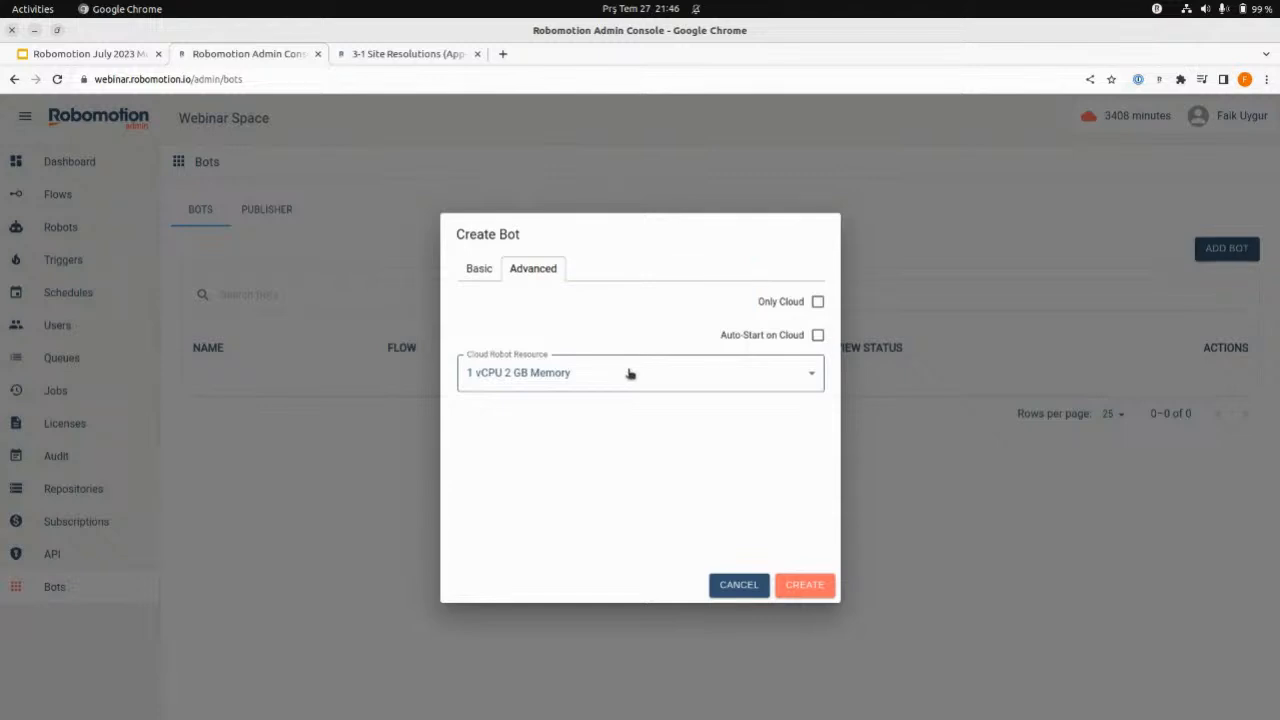
pyautogui.click(556, 388)
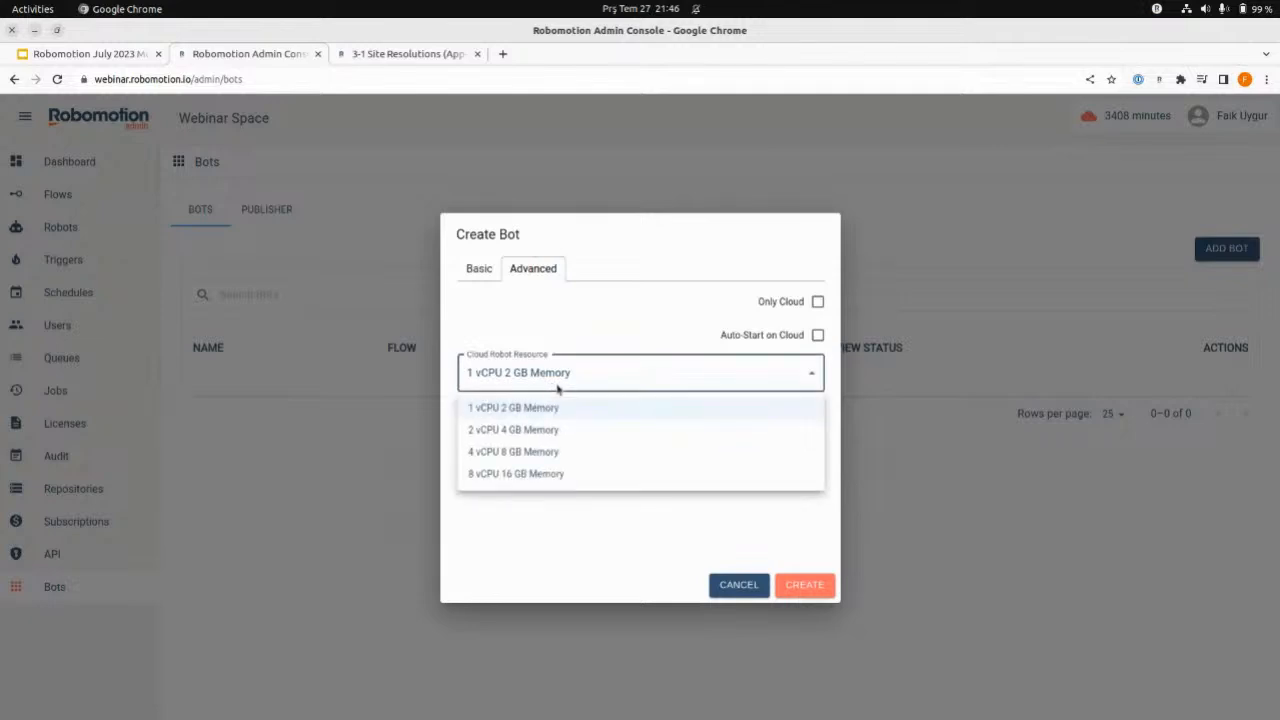
pyautogui.click(526, 431)
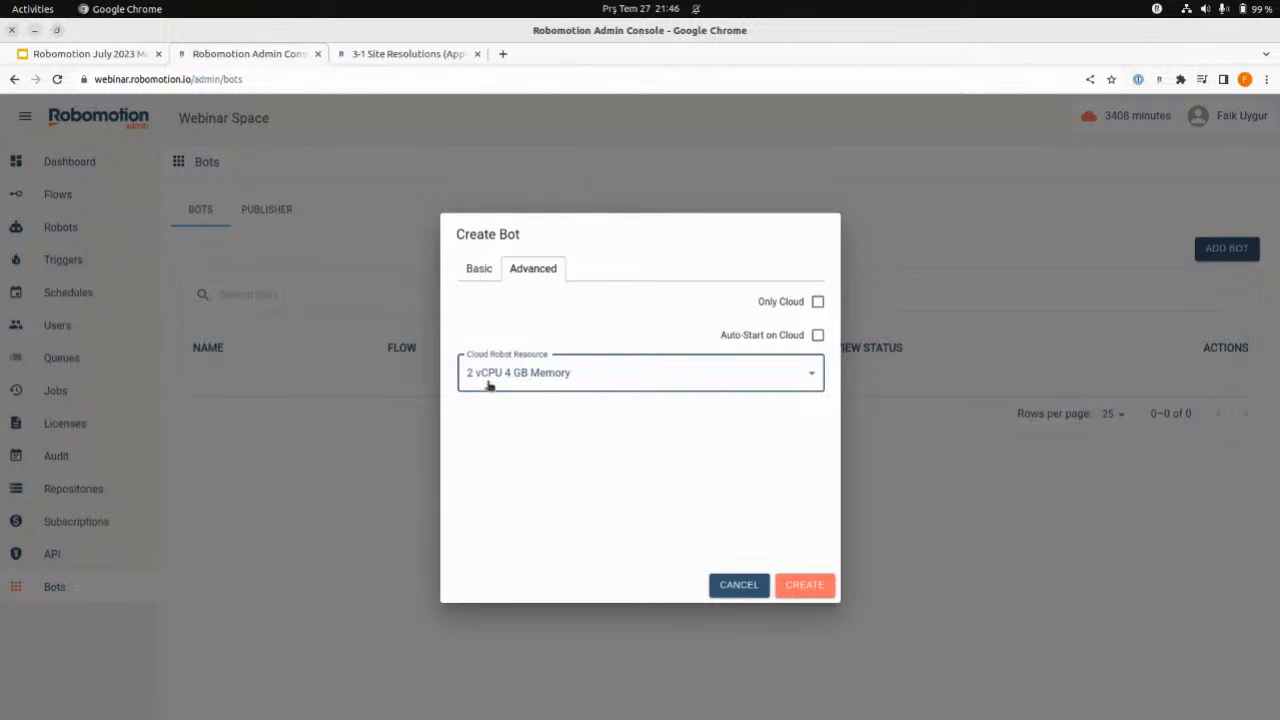
pyautogui.hotkey('alt', 'Tab')
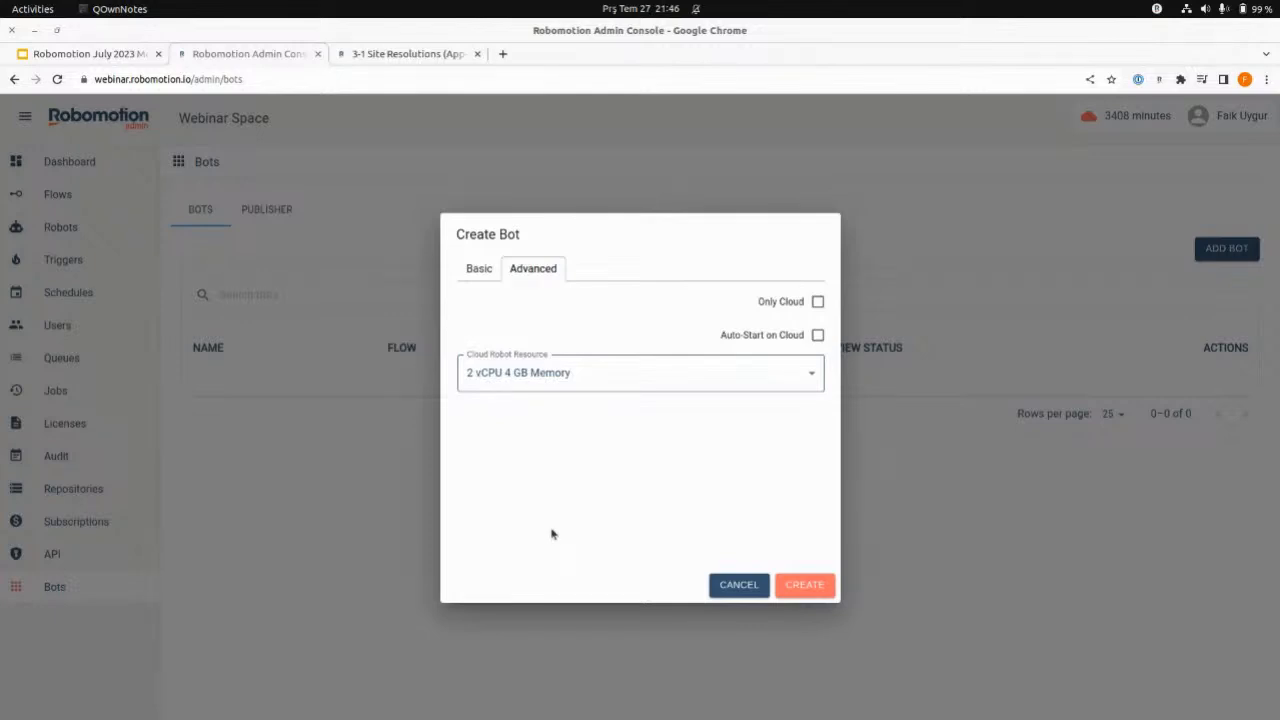
pyautogui.click(565, 382)
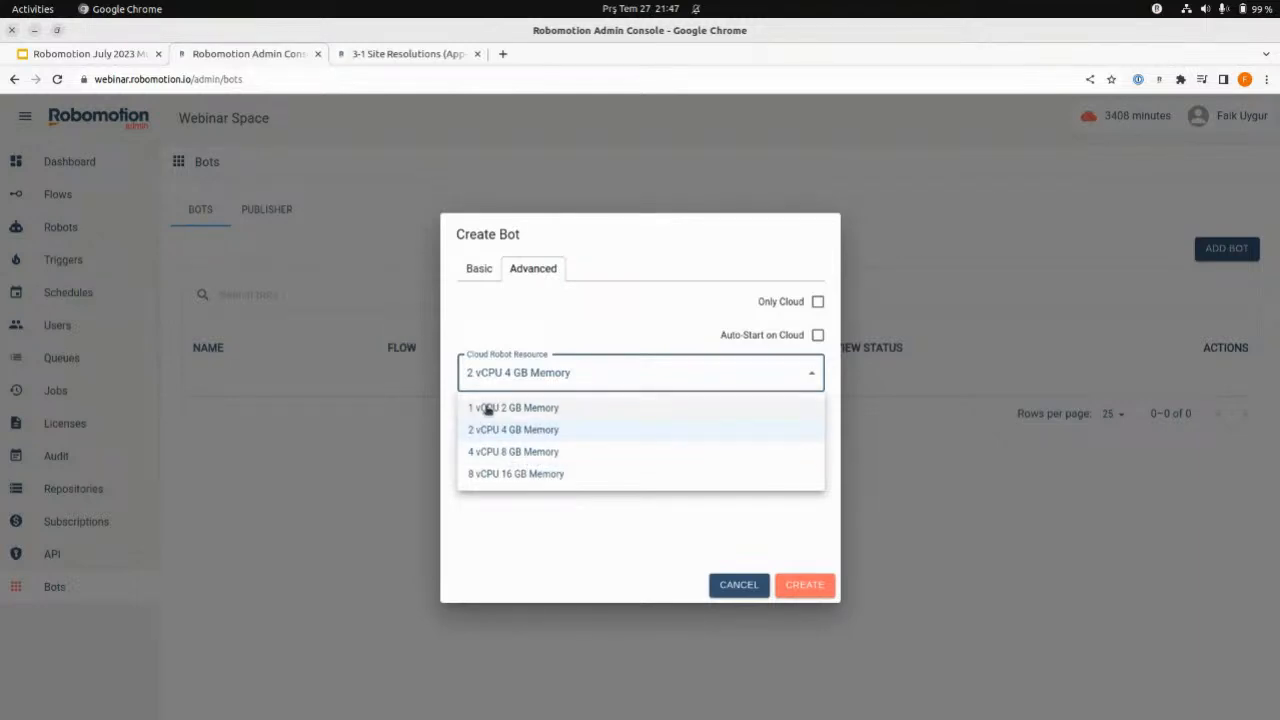
pyautogui.click(569, 429)
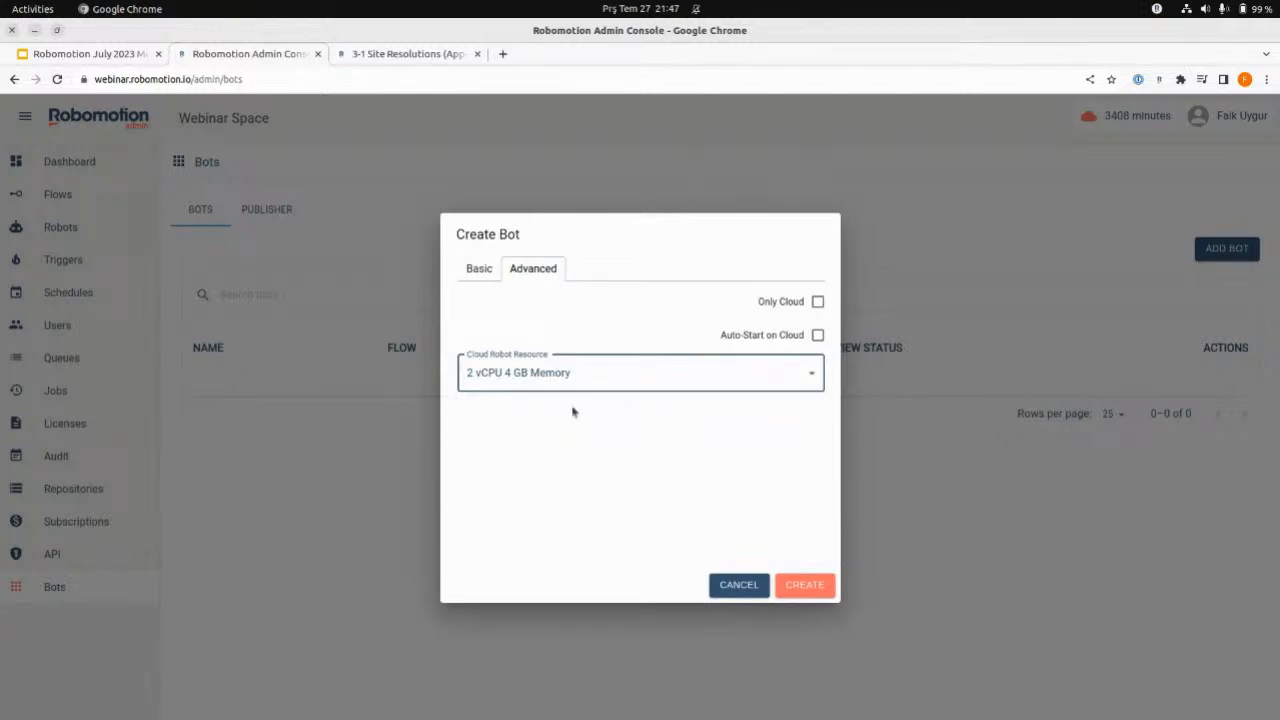
pyautogui.click(478, 268)
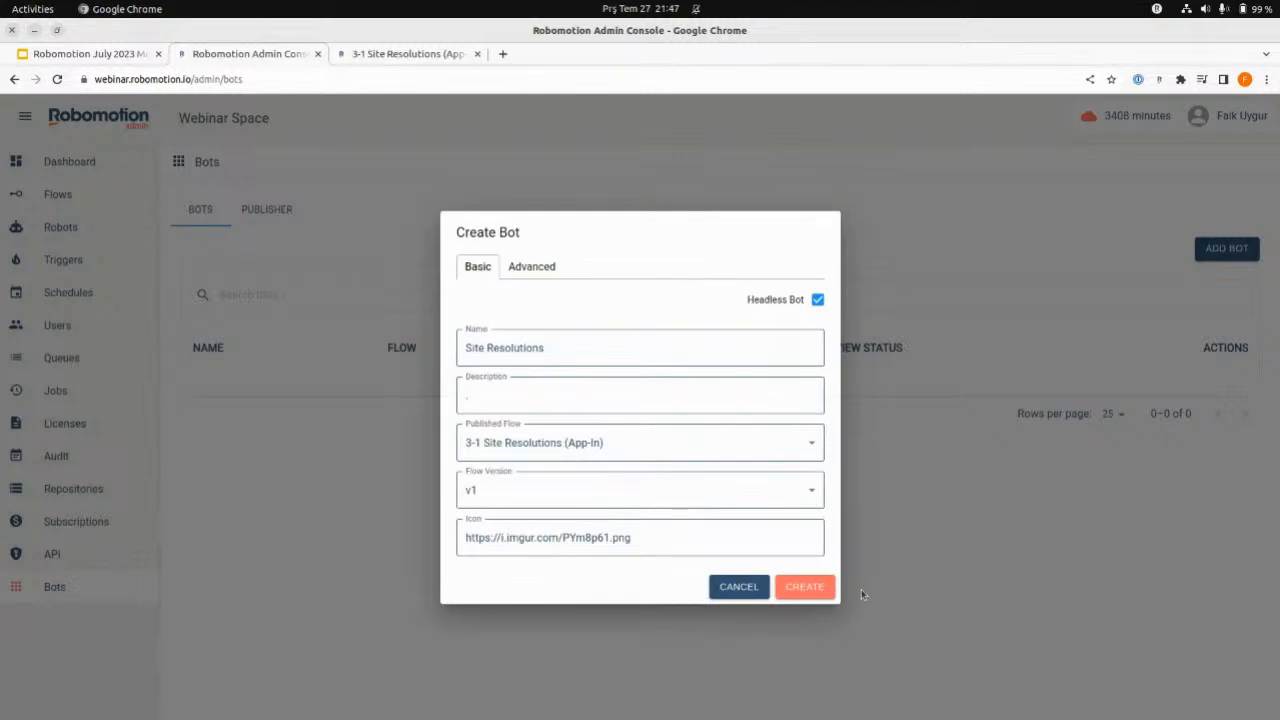
pyautogui.click(805, 587)
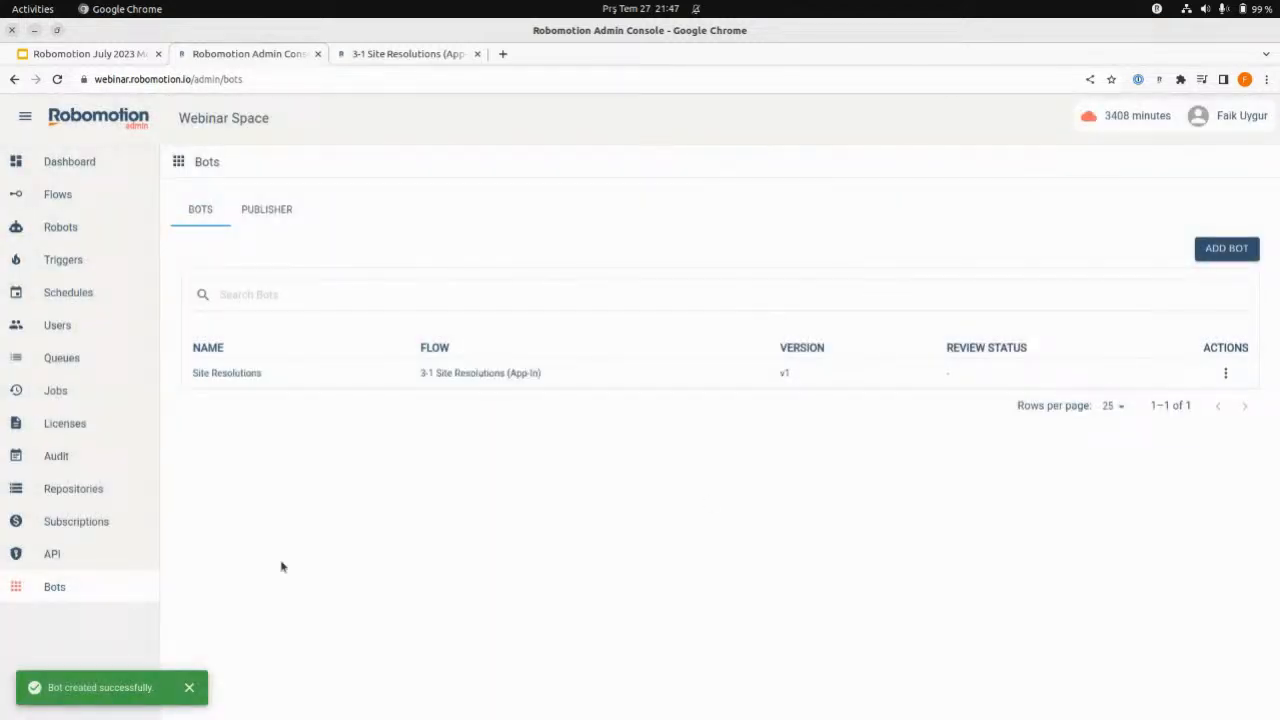
# - Open the Bot Console and bring its list of bots into view
pyautogui.click(24, 118)
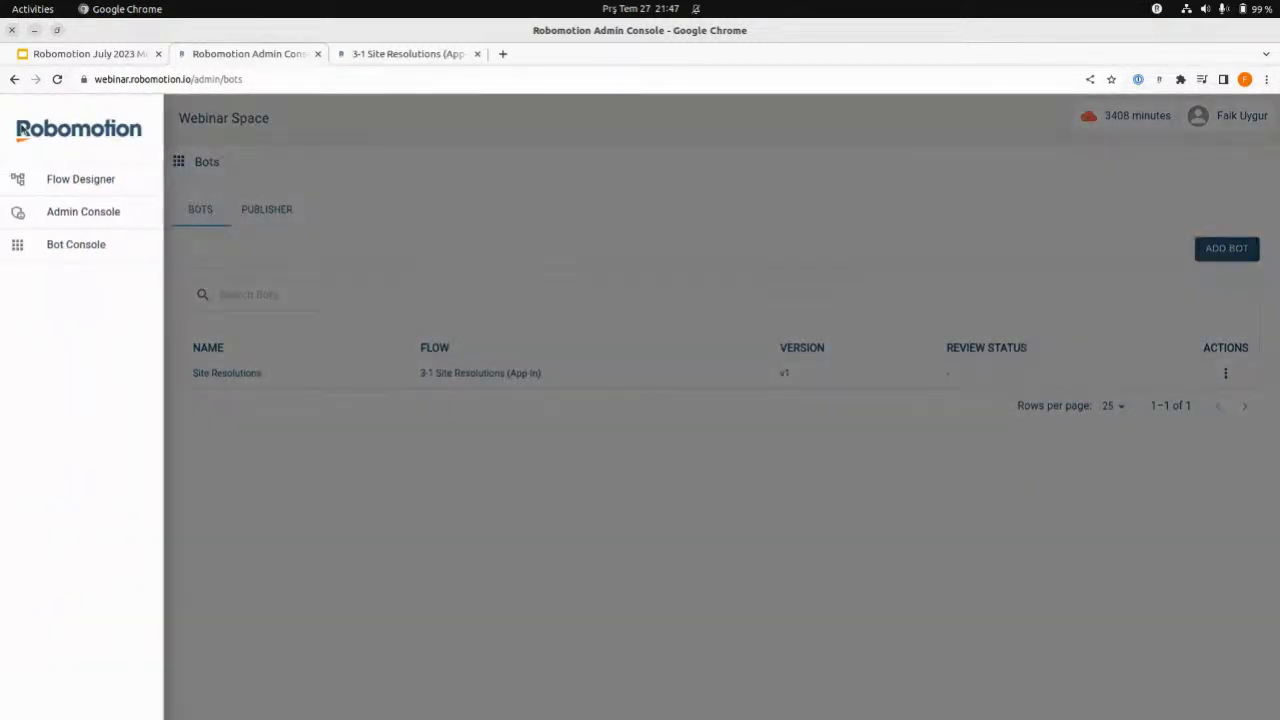
pyautogui.click(68, 246)
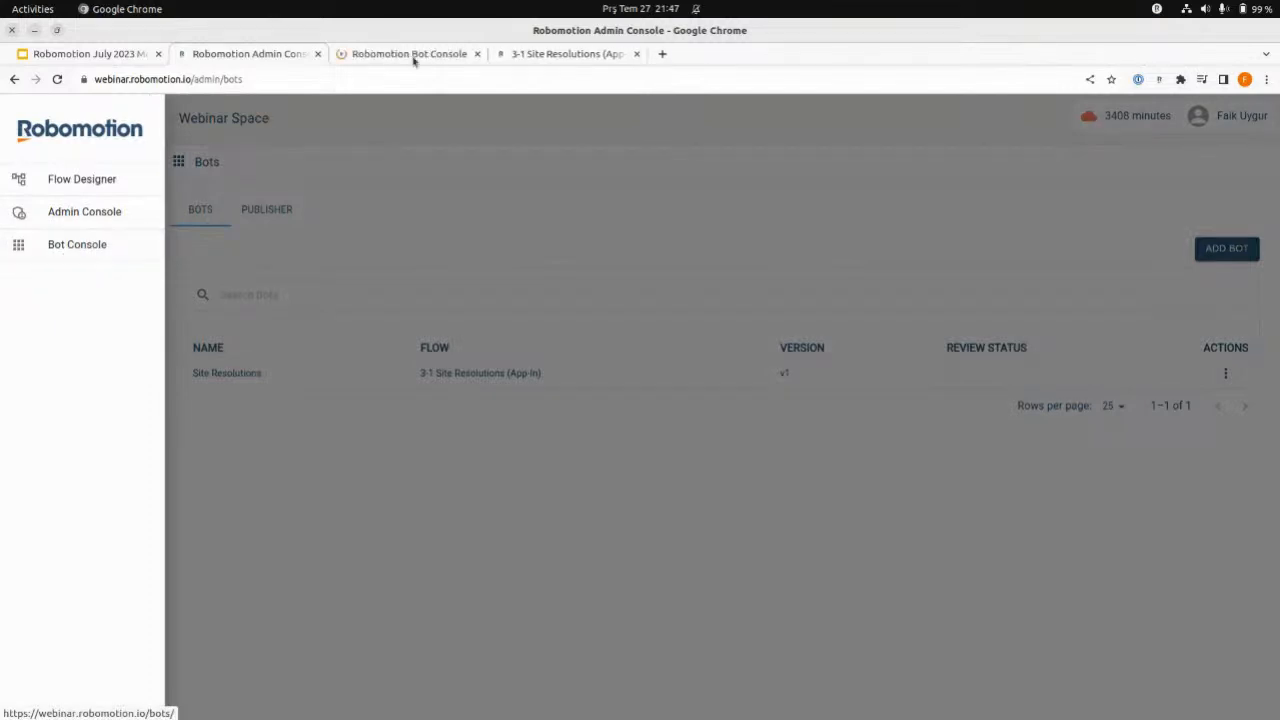
pyautogui.click(414, 57)
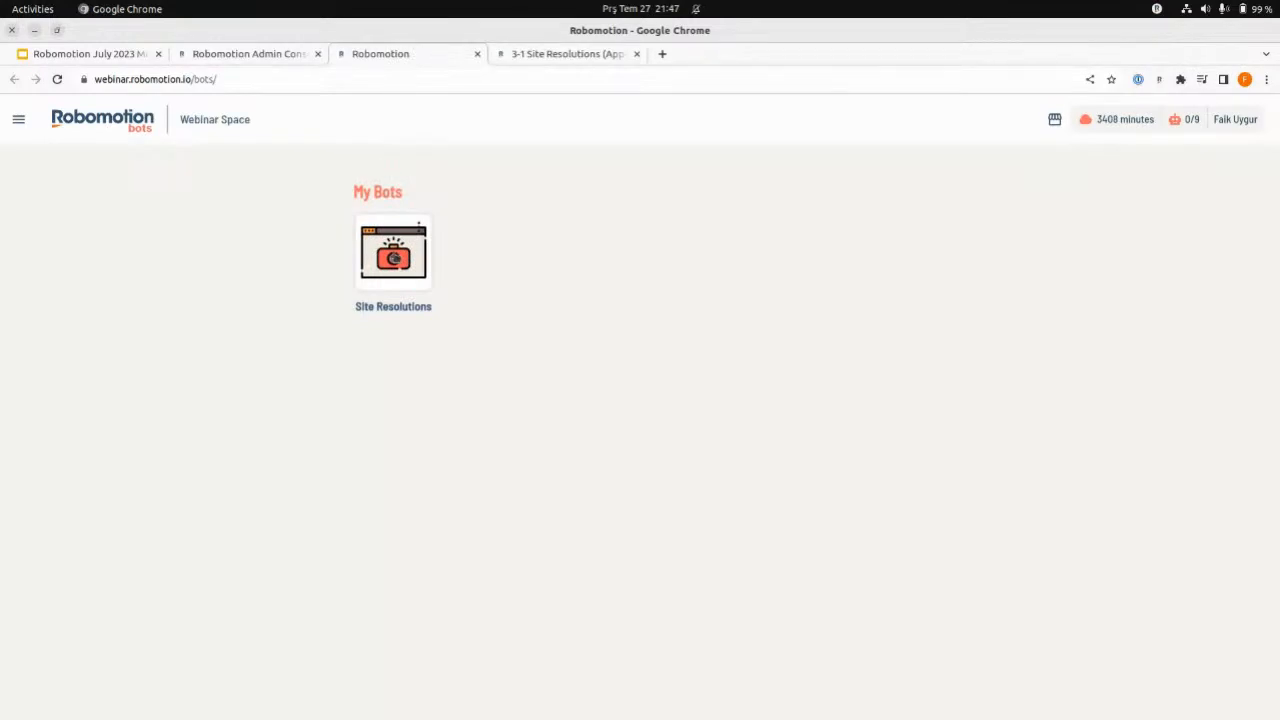
# - Create an instance of the Site Resolutions bot, reopen the bot from My Bots, and delete that instance
pyautogui.click(394, 257)
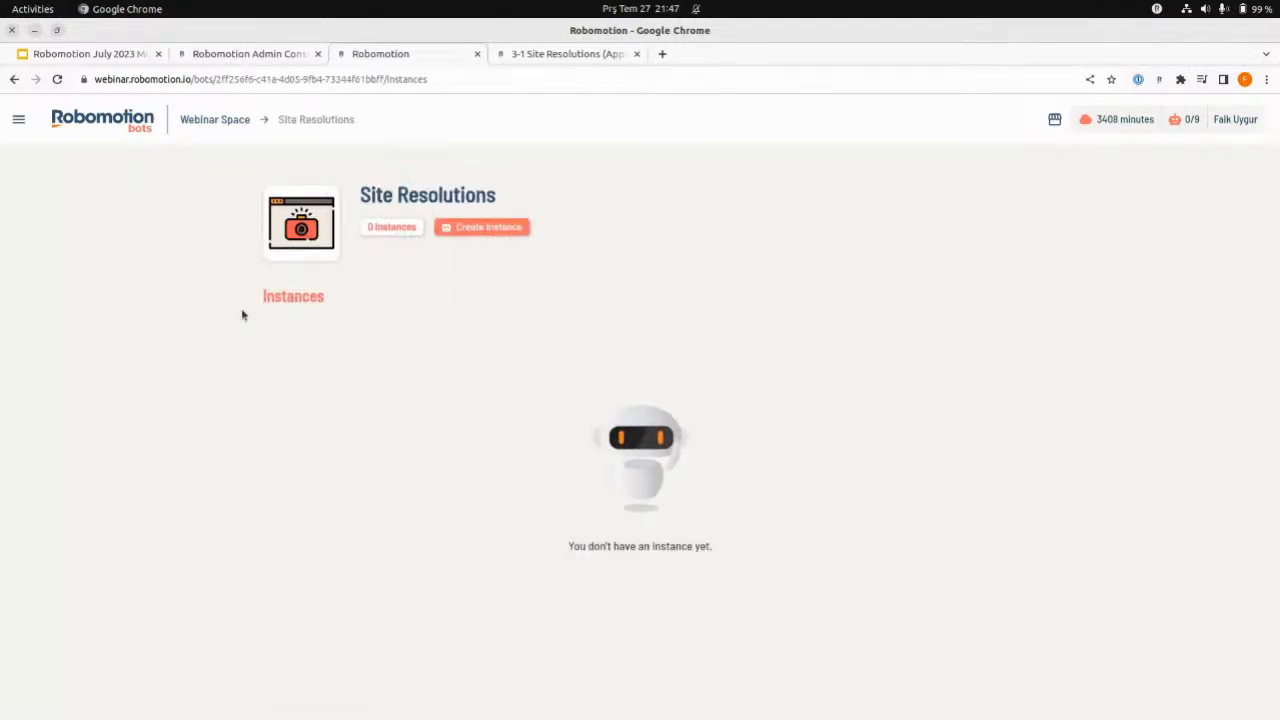
pyautogui.click(481, 228)
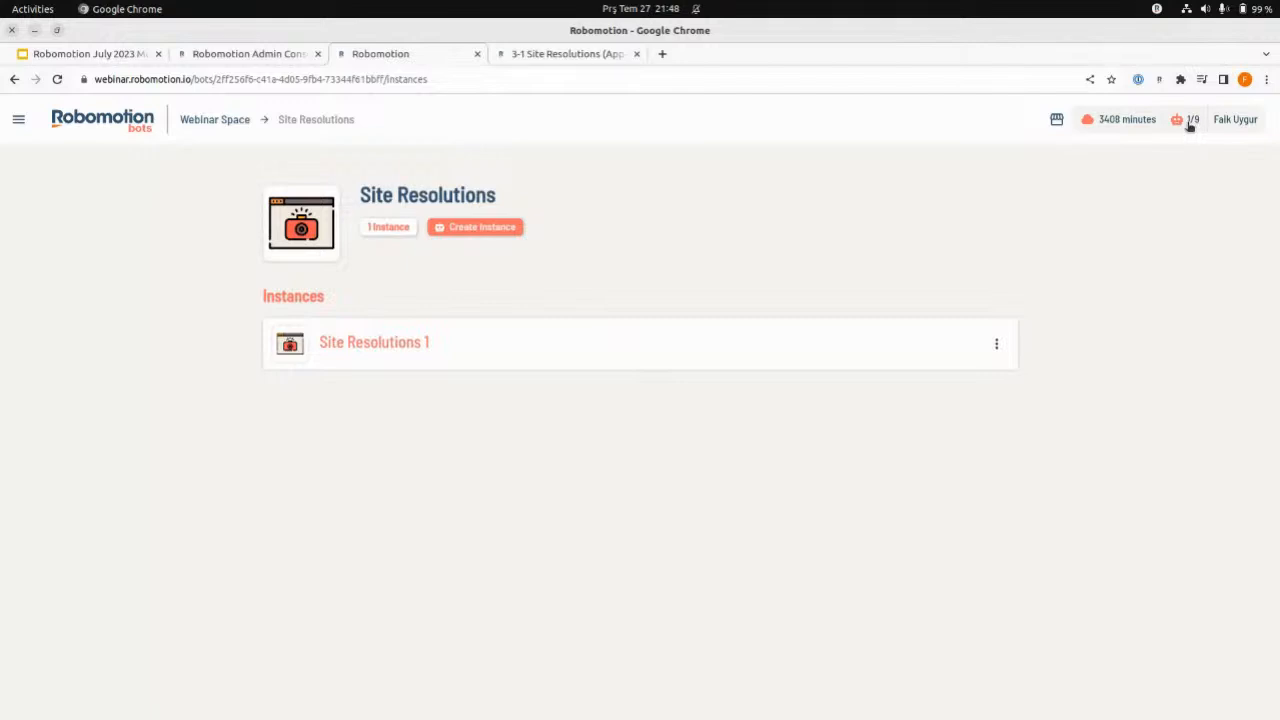
pyautogui.click(224, 124)
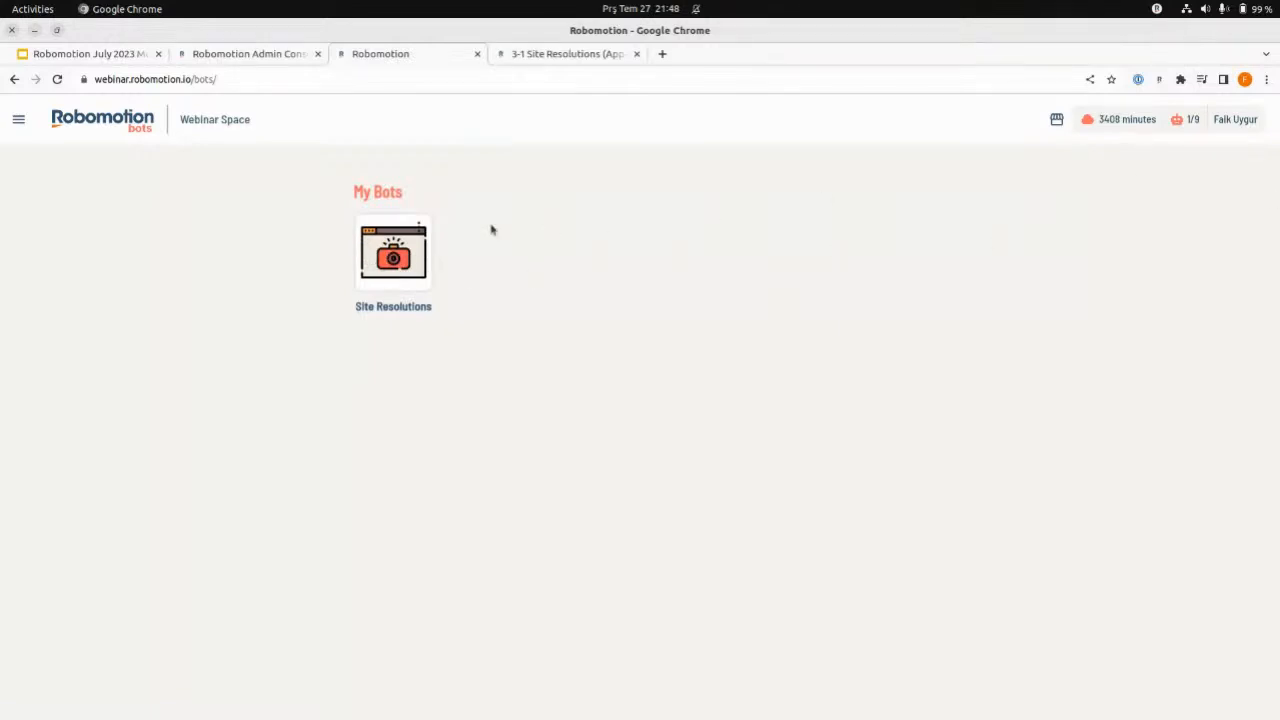
pyautogui.click(378, 255)
pyautogui.click(996, 343)
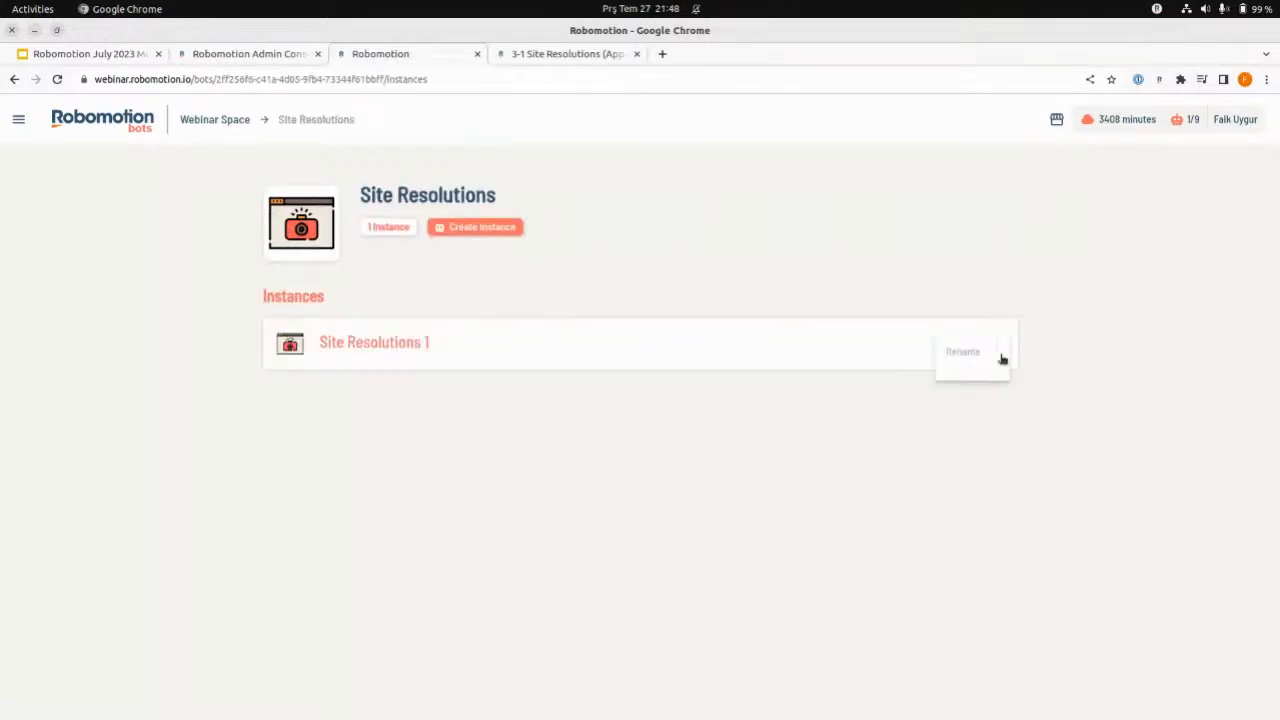
pyautogui.click(940, 381)
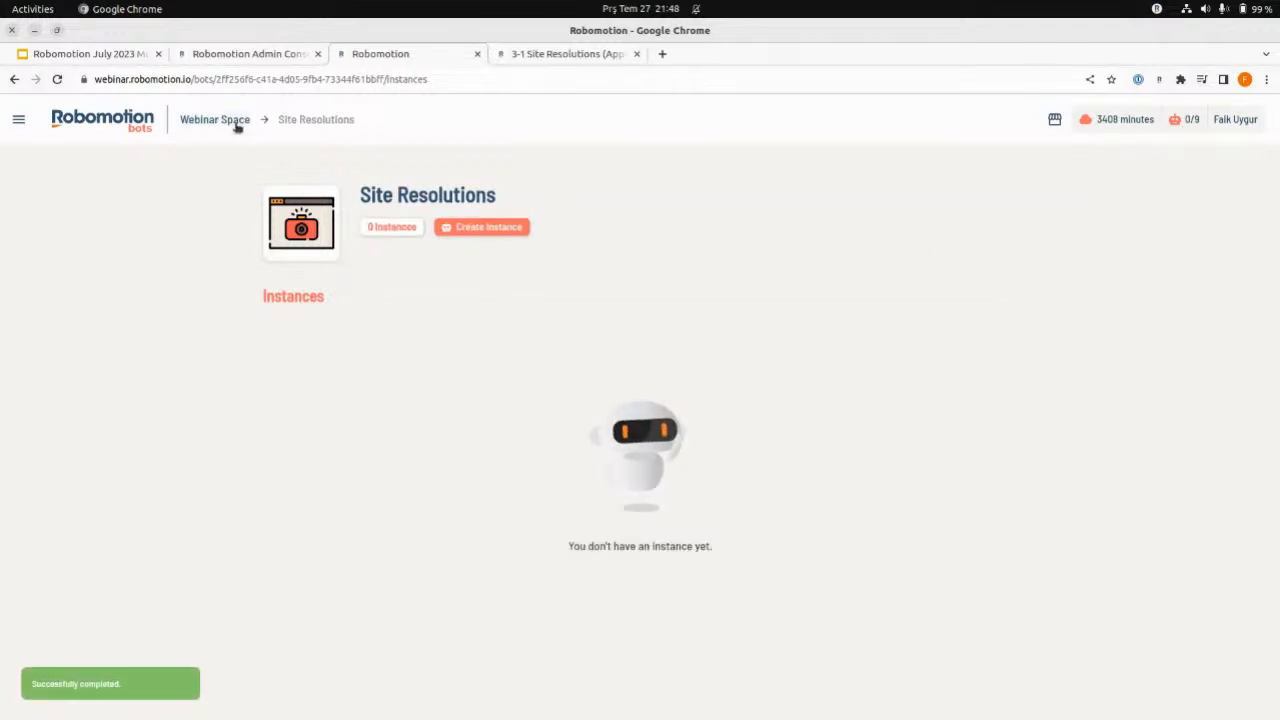
# - Reopen the Site Resolutions bot from the Webinar Space overview and create a new instance of it
pyautogui.click(237, 122)
pyautogui.click(395, 252)
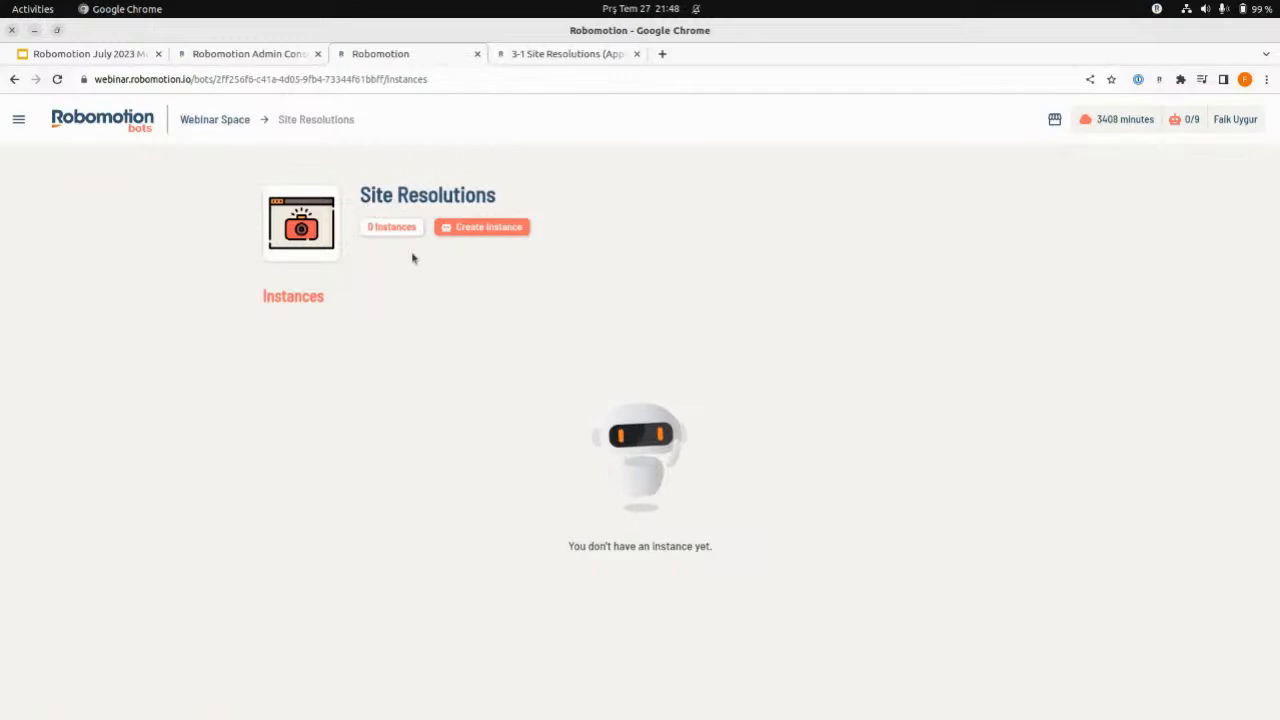
pyautogui.click(473, 229)
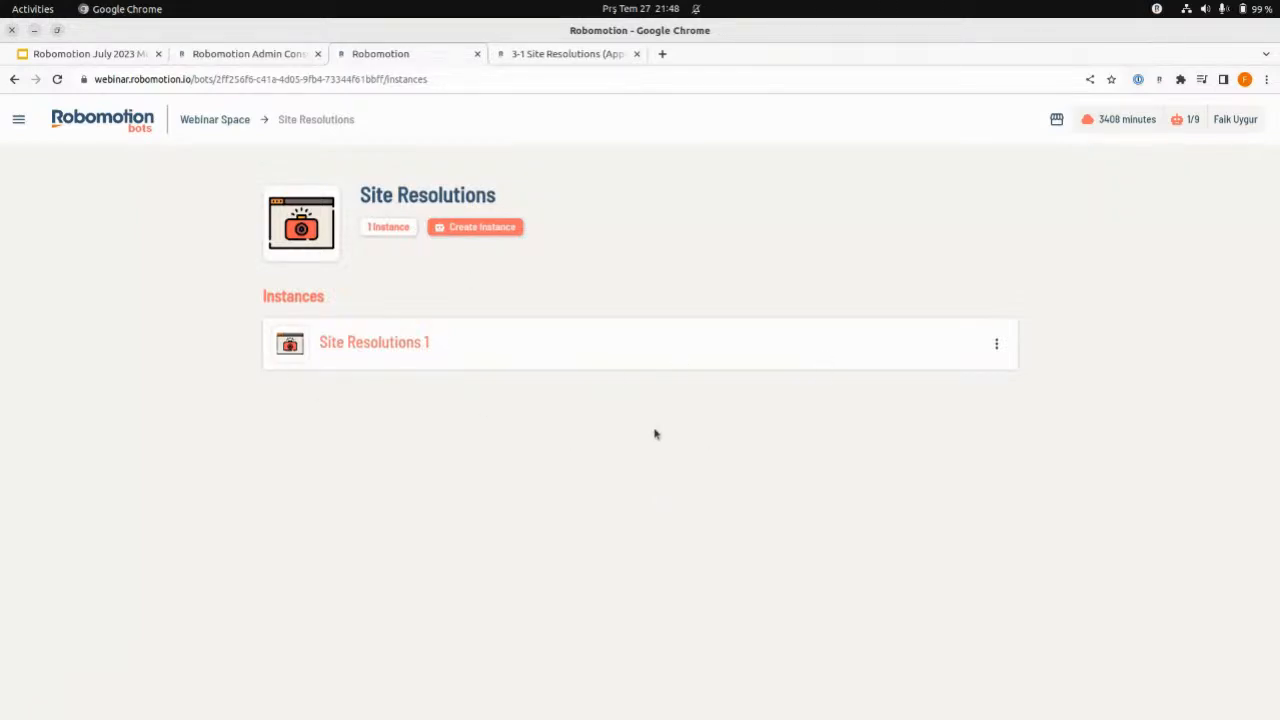
pyautogui.click(997, 346)
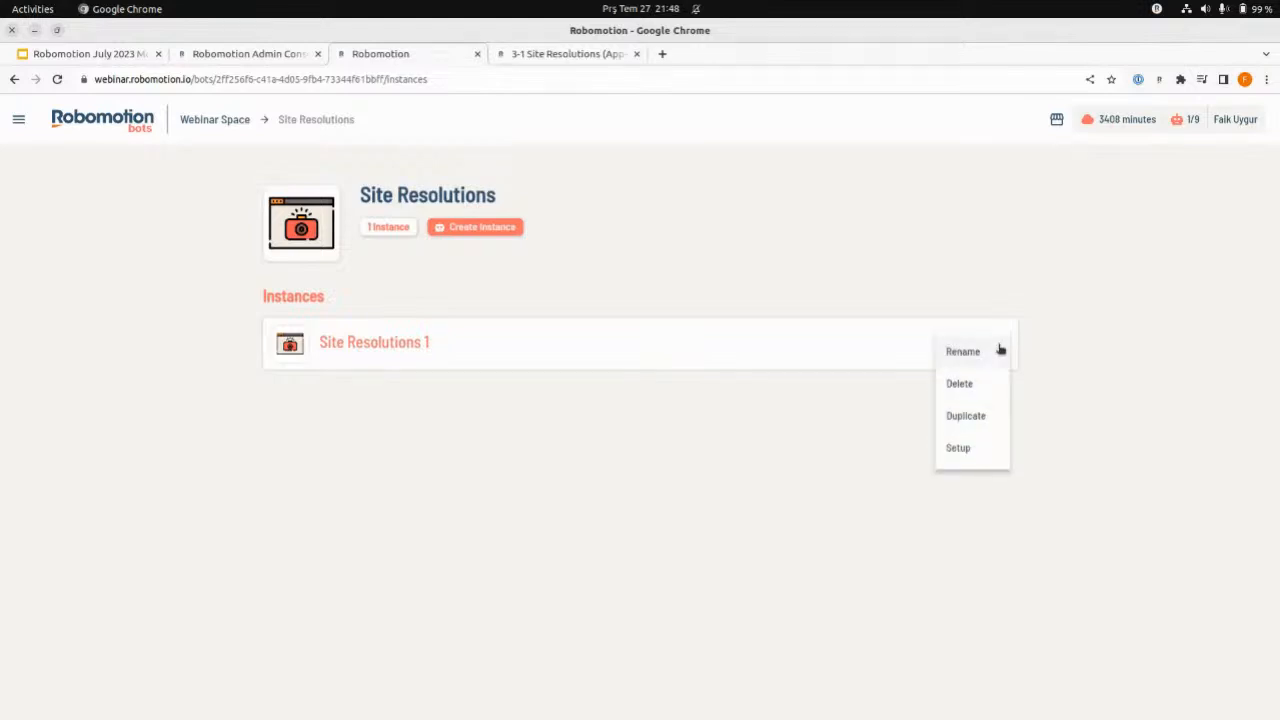
pyautogui.click(494, 350)
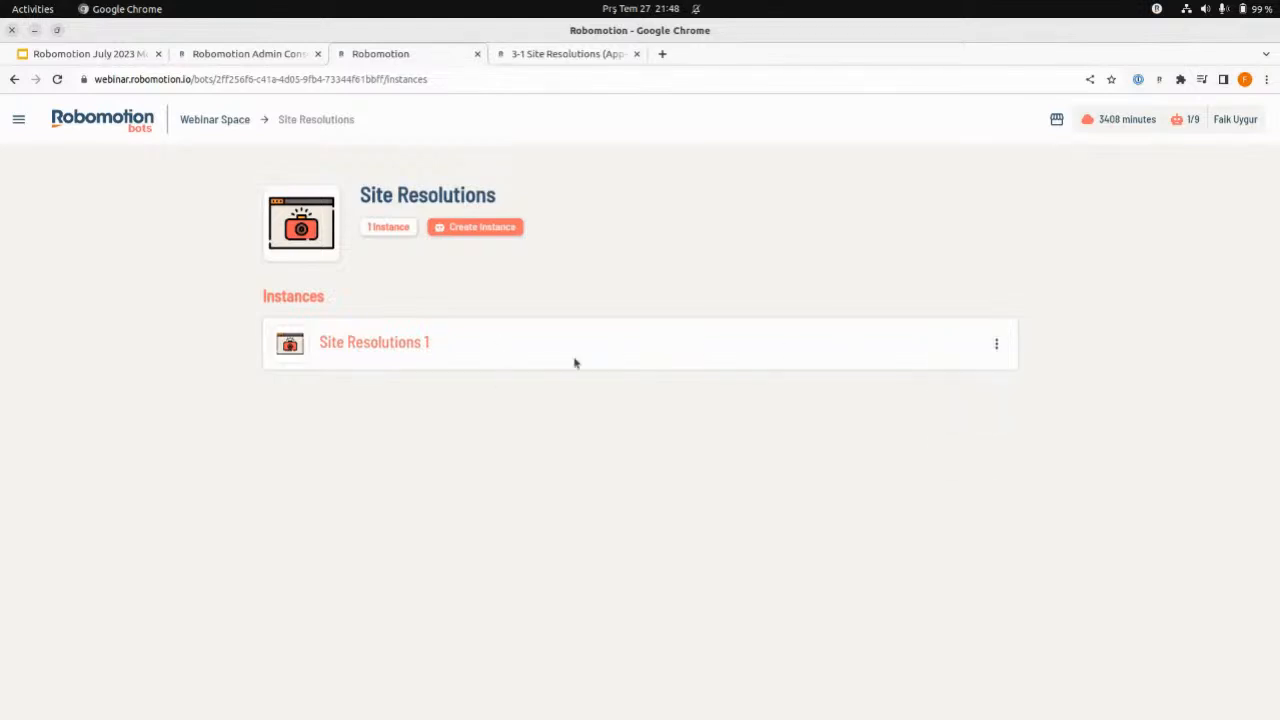
pyautogui.click(995, 352)
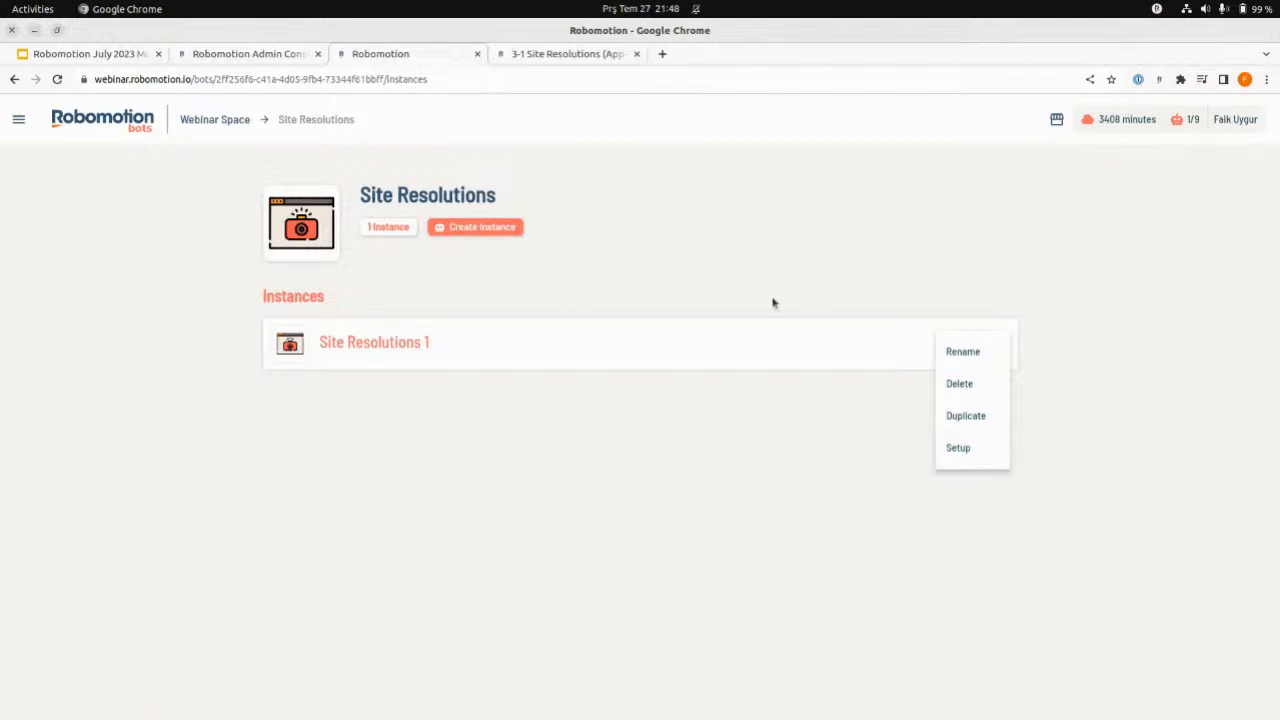
pyautogui.click(625, 444)
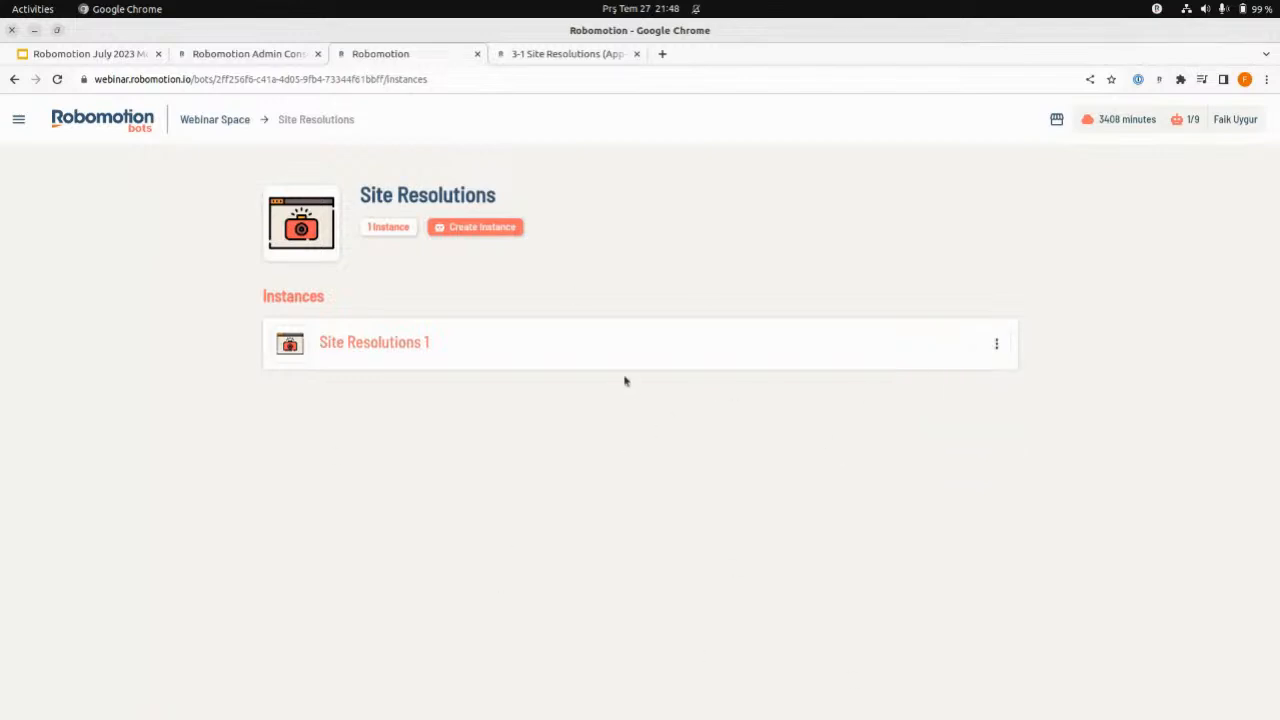
pyautogui.click(997, 348)
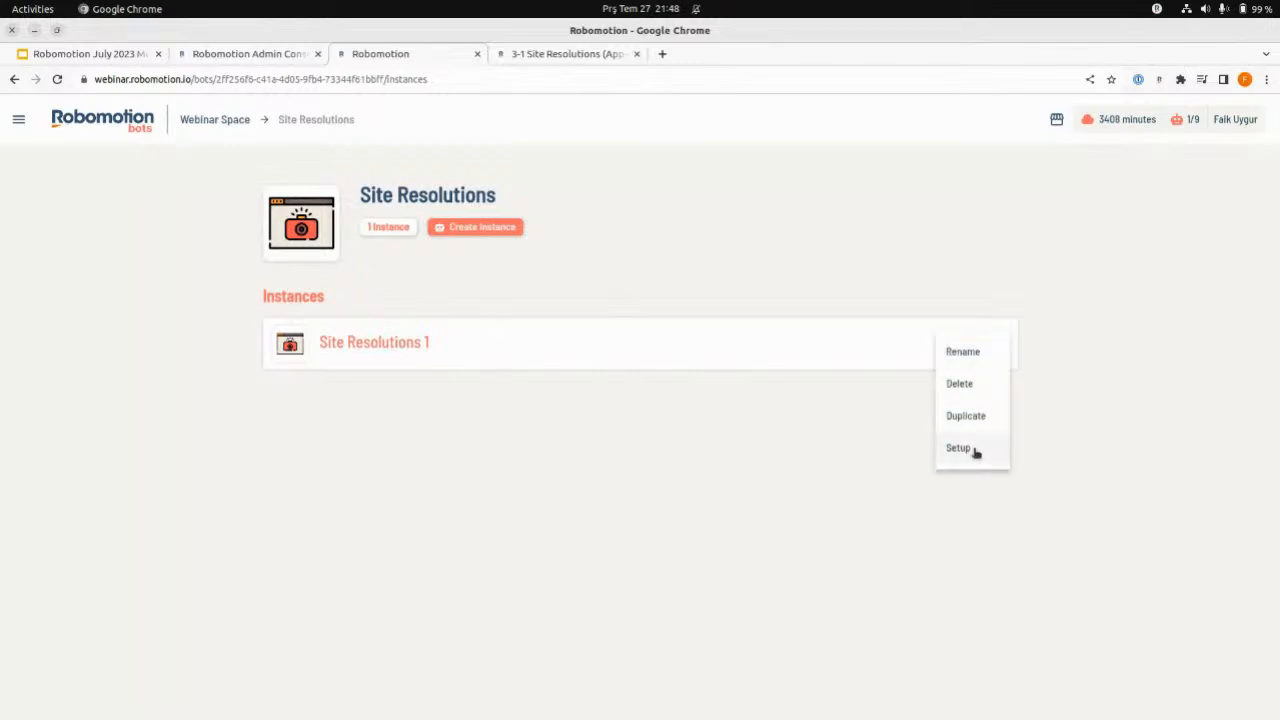
pyautogui.click(613, 433)
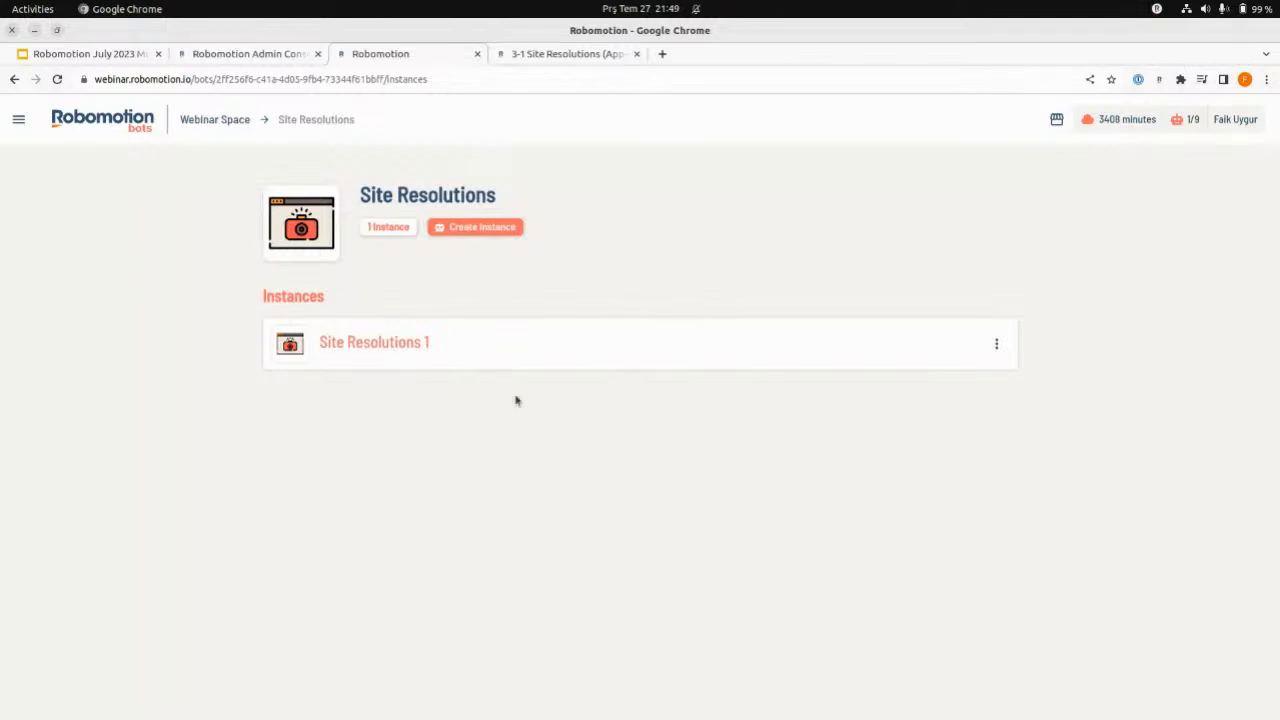
# - Fill the Site Resolutions bot's setup in the Admin Console with the copied JSON schema from QOwnNotes, requiring string fields site and resolutions
pyautogui.click(238, 54)
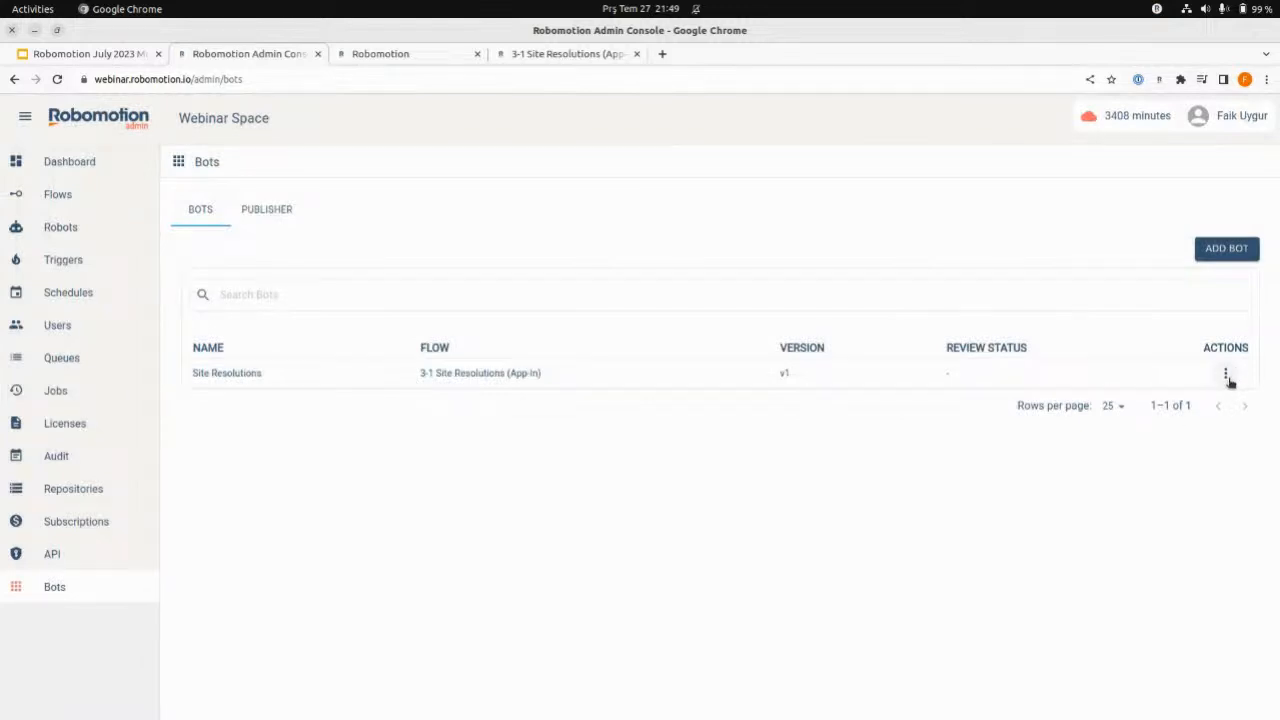
pyautogui.click(1226, 374)
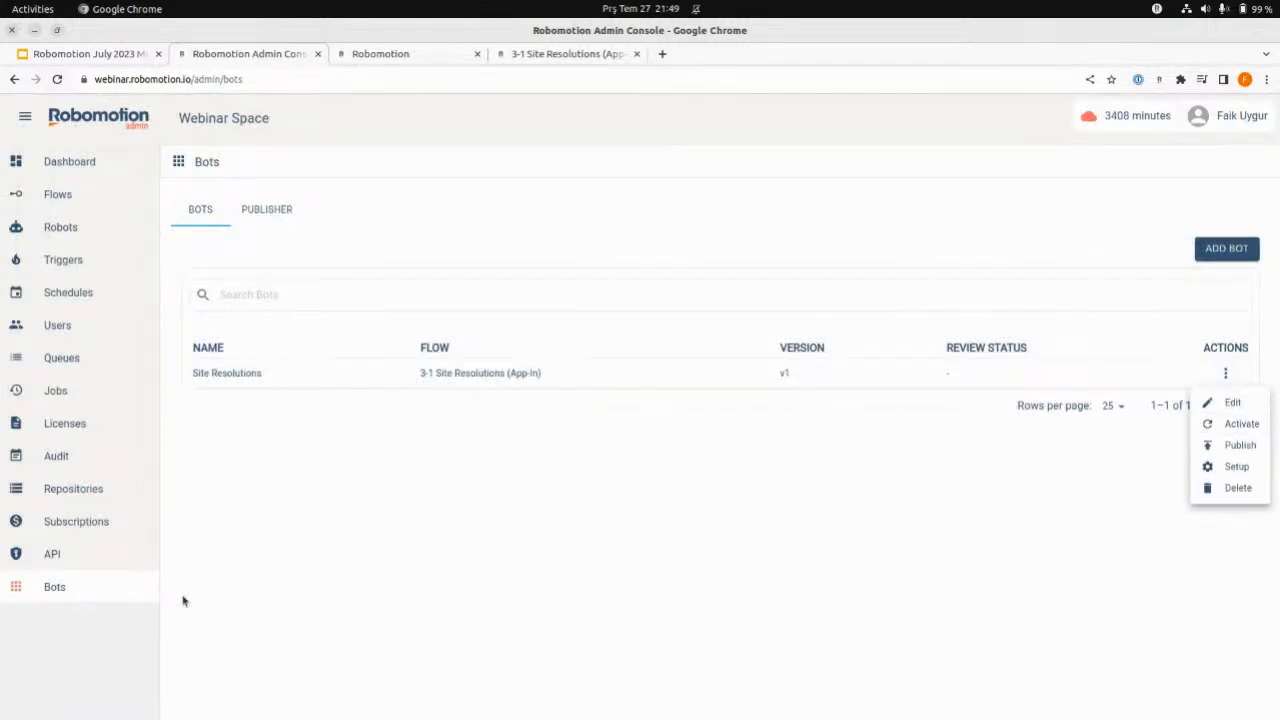
pyautogui.click(1233, 467)
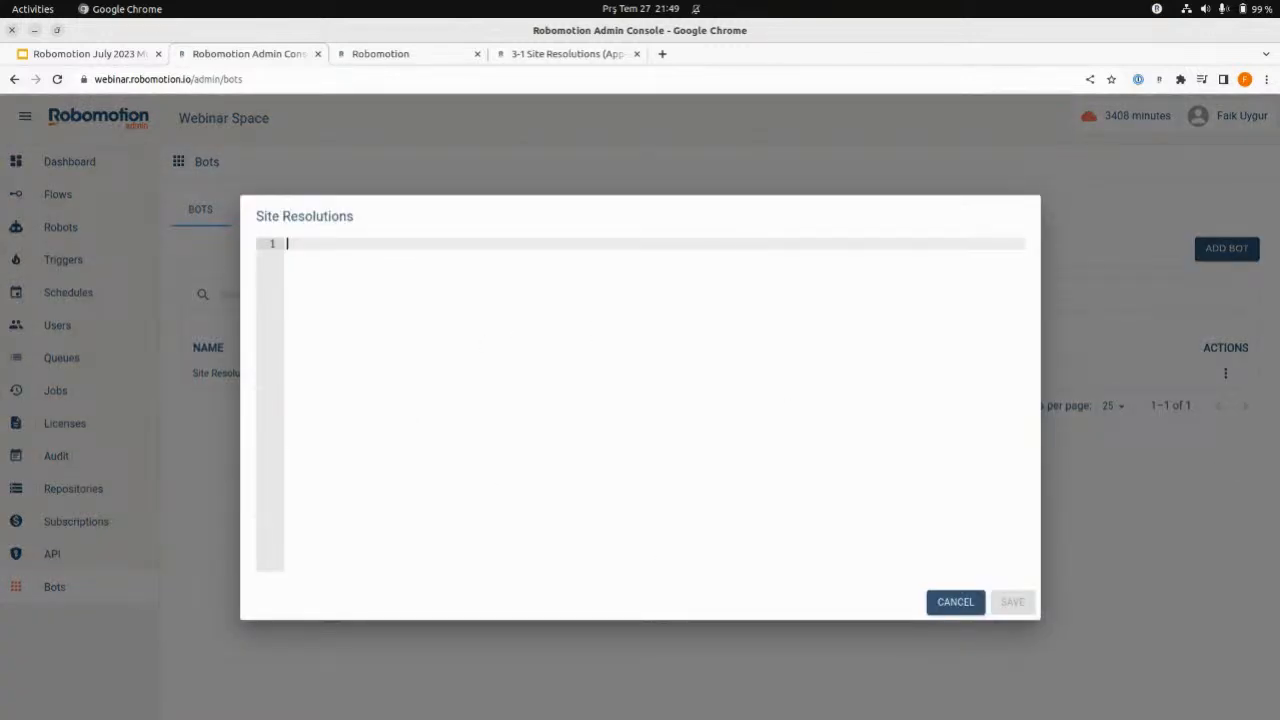
pyautogui.hotkey('alt', 'Tab')
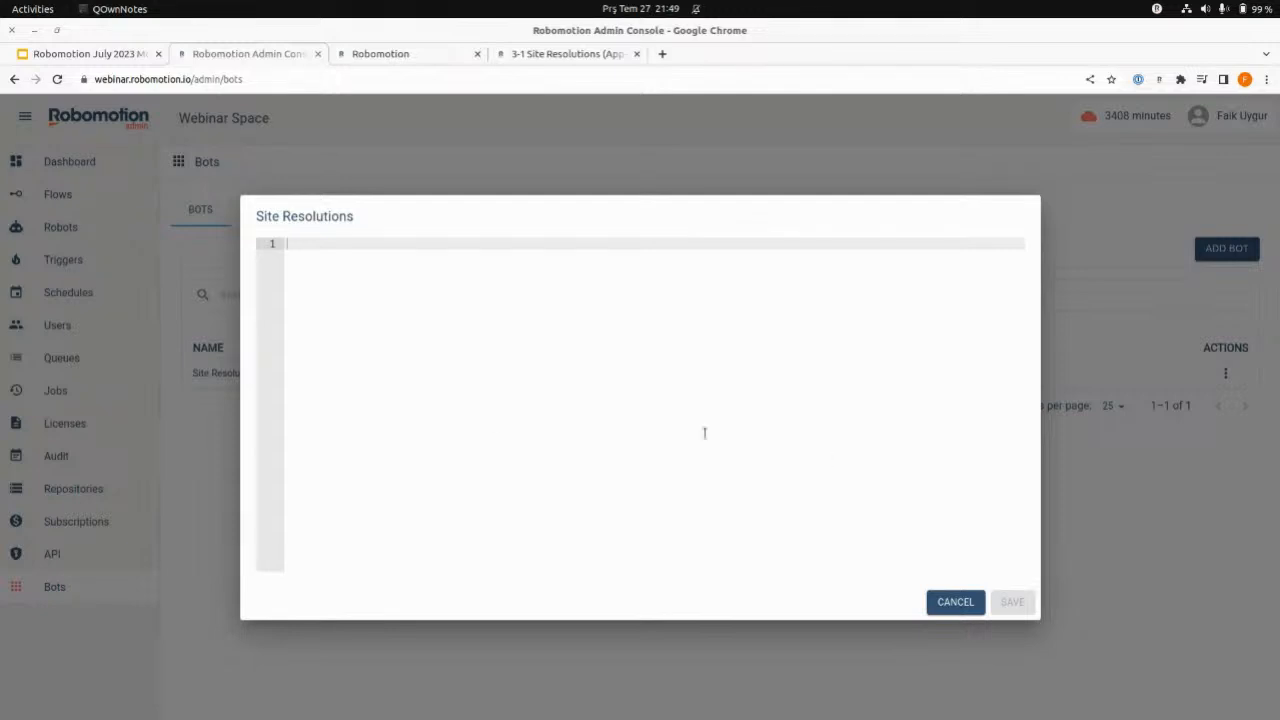
pyautogui.click(447, 412)
pyautogui.write('{   "schema": {     "type": "object",     "required": [       "site",       "resolutions"     ],     "properties": {       "site": {         "type": "string"       },       "resolutions": {         "type": "string"       }     }   },   "ui_schema": {     "type": "VerticalLayout",     "elements": [       {         "type": "HorizontalLayout",         "elements": [           {             "type": "Control",             "scope": "#/properties/site"           }         ]       },       {         "type": "HorizontalLayout",         "elements": [           {             "type": "Control",             "scope": "#/properties/resolutions"           }         ]       }     ]   } }')
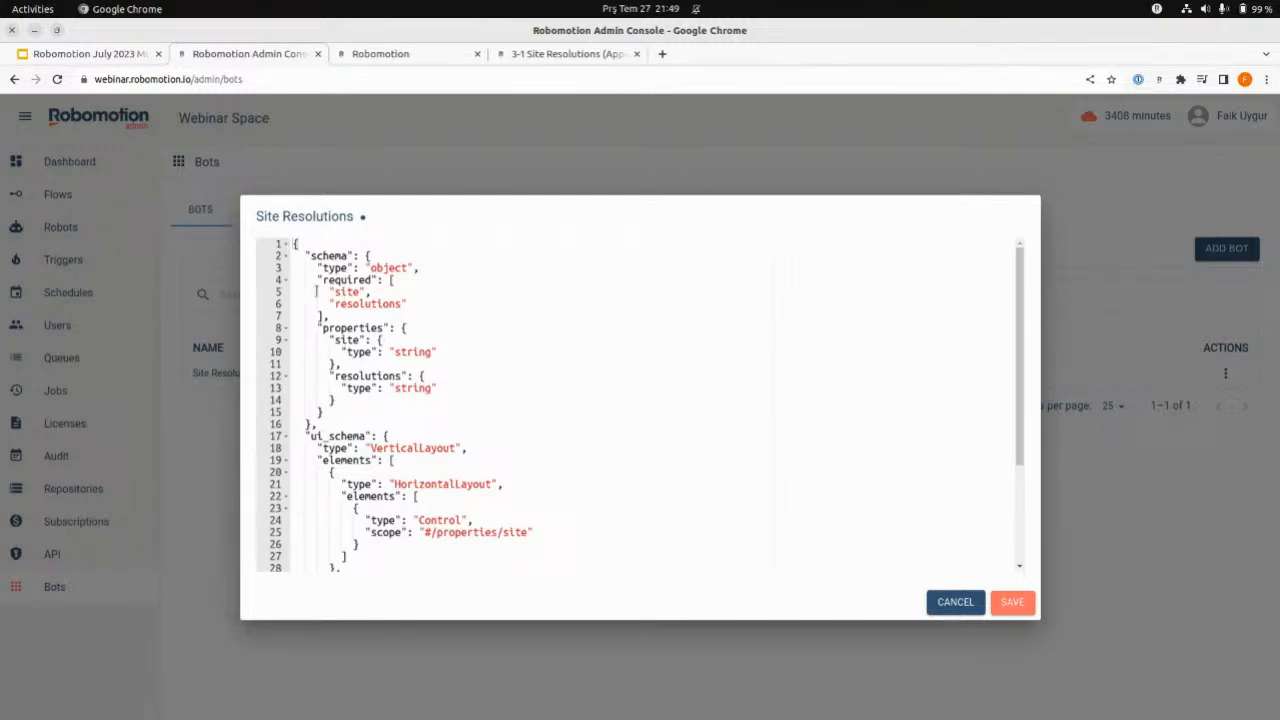
# - Examine the schema and ui_schema sections of the setup JSON, including the site and resolutions properties and their layout controls
pyautogui.moveTo(310, 424); pyautogui.dragTo(293, 241)
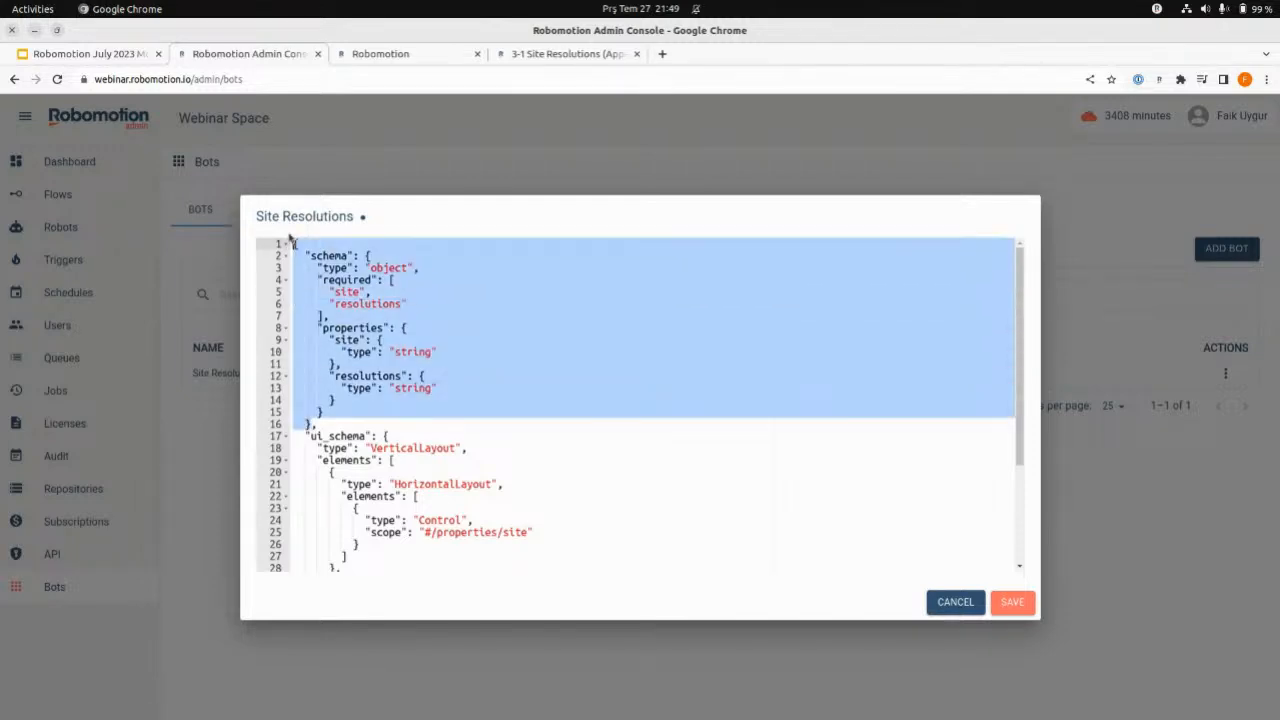
pyautogui.click(420, 363)
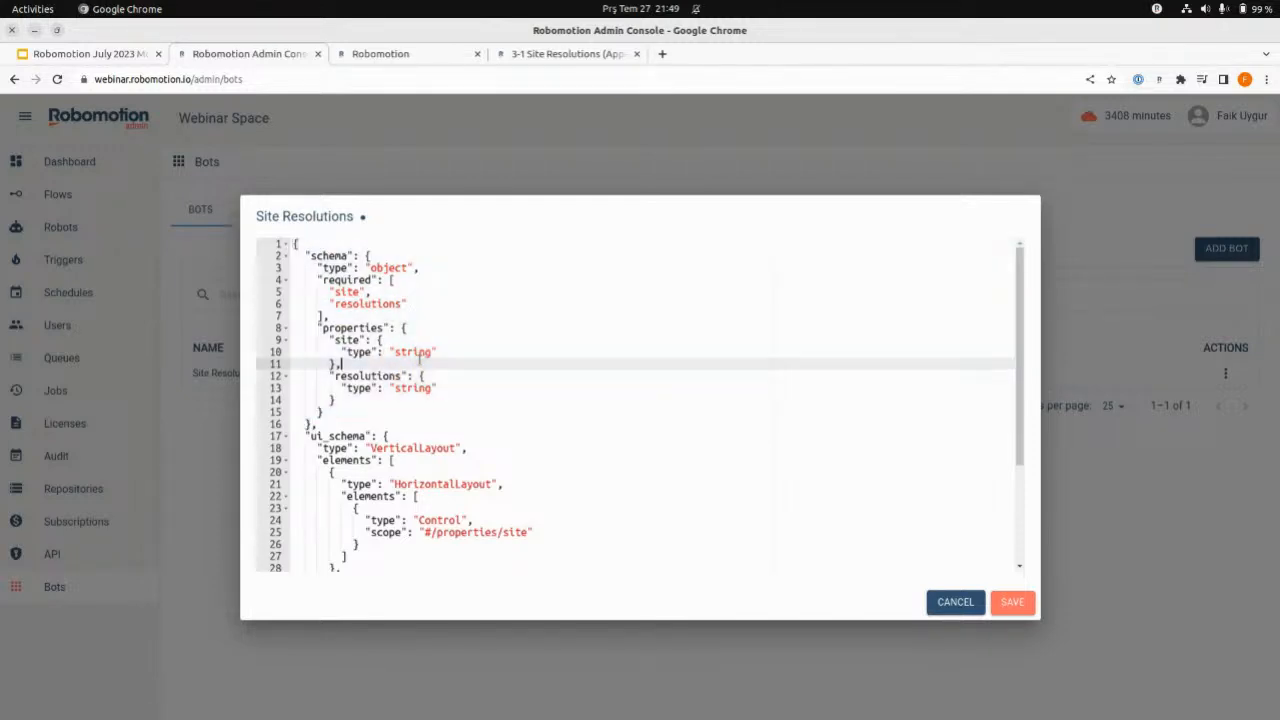
pyautogui.doubleClick(347, 340)
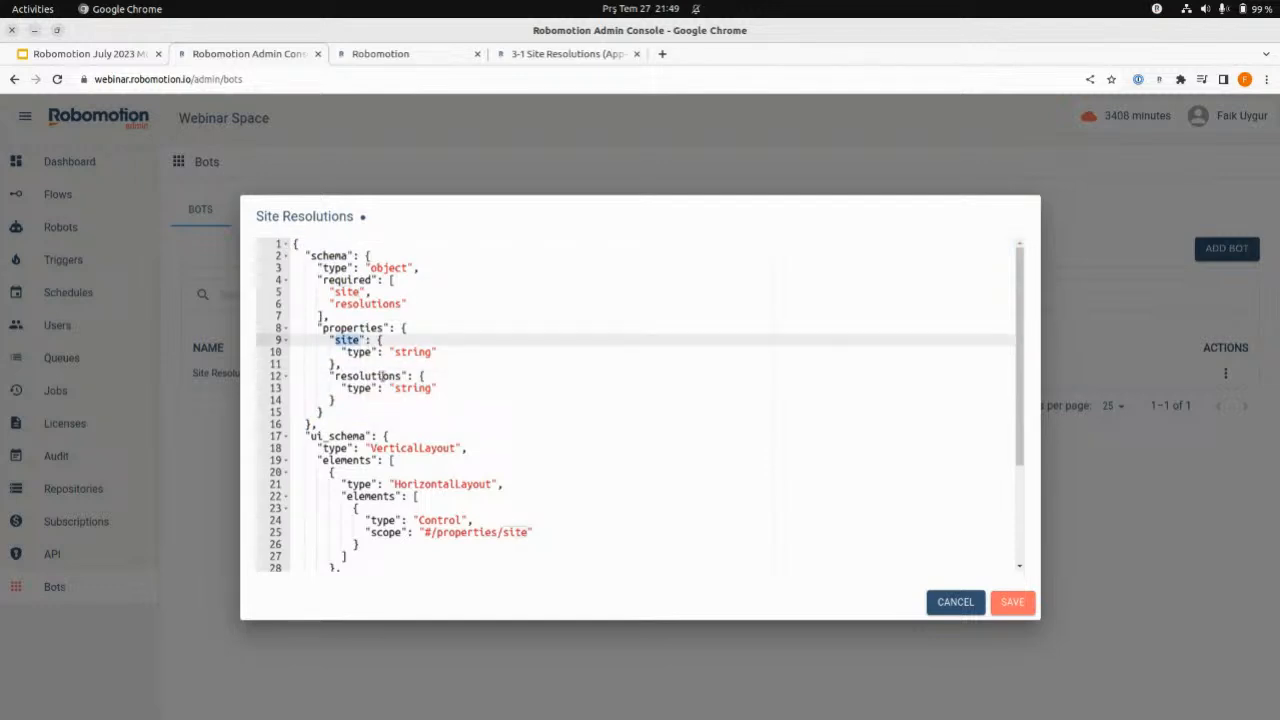
pyautogui.scroll(-4, 515, 435)
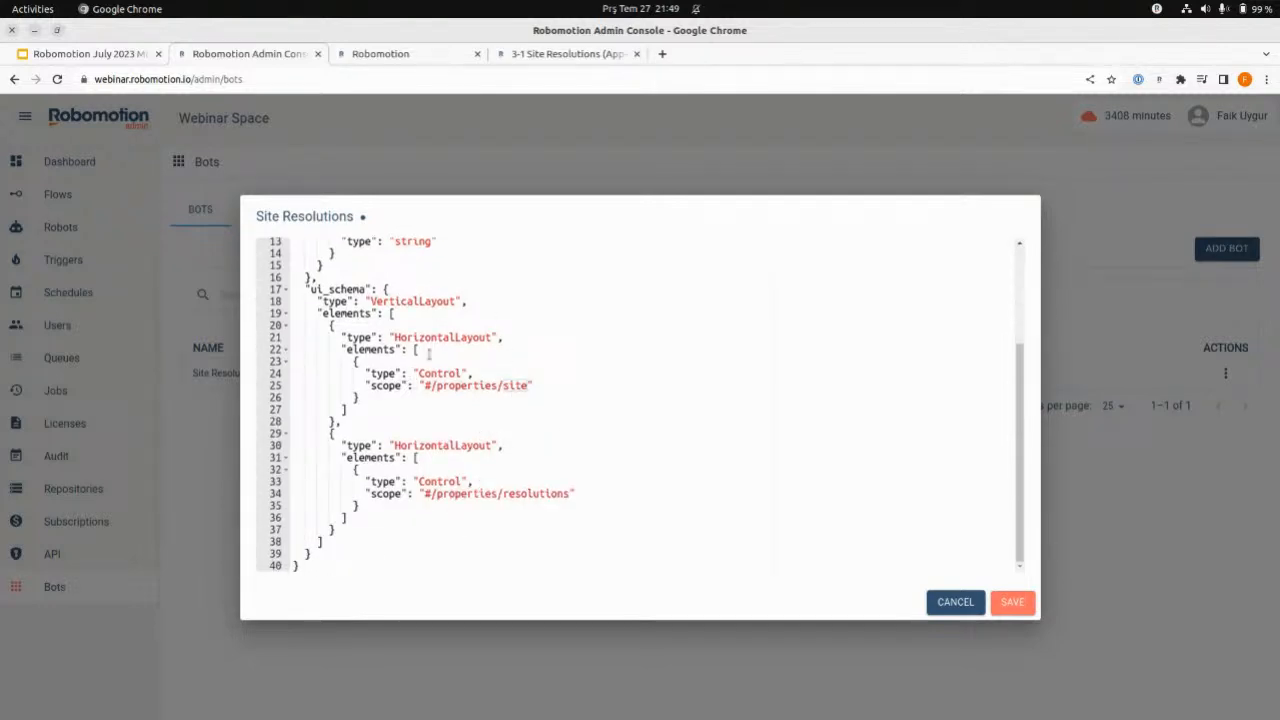
pyautogui.scroll(4, 479, 344)
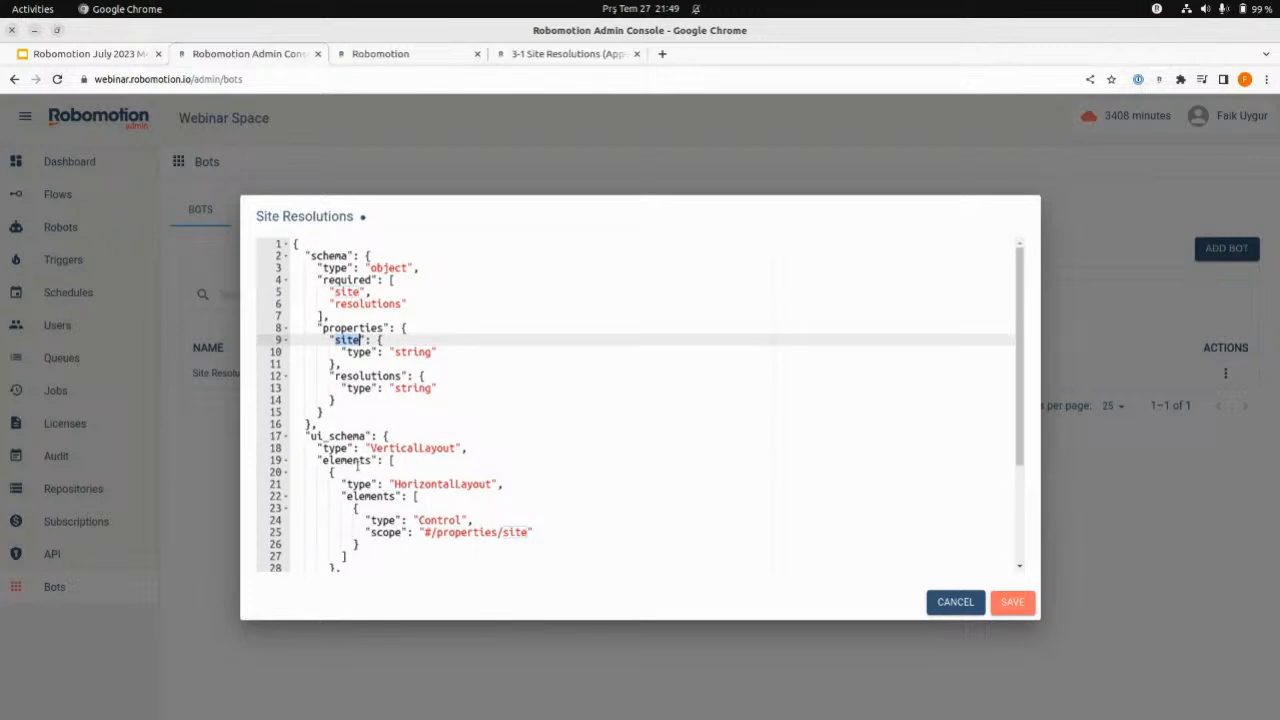
pyautogui.click(489, 416)
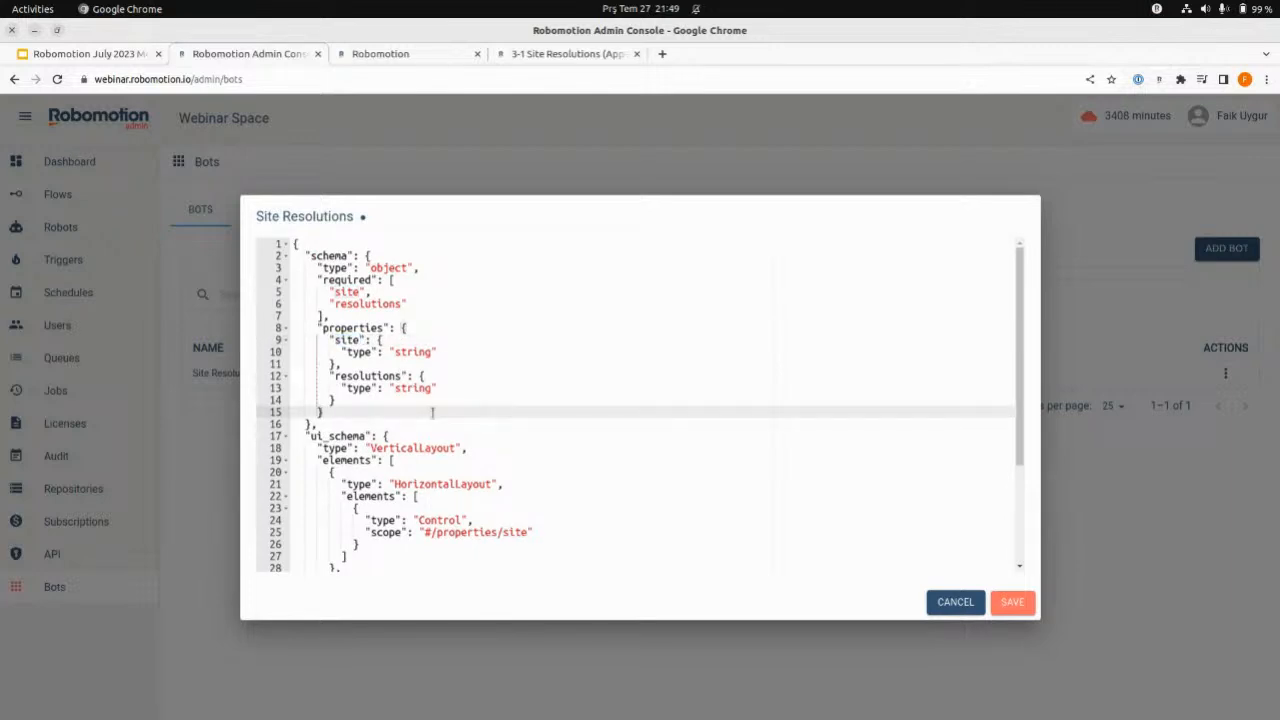
pyautogui.scroll(-3, 569, 377)
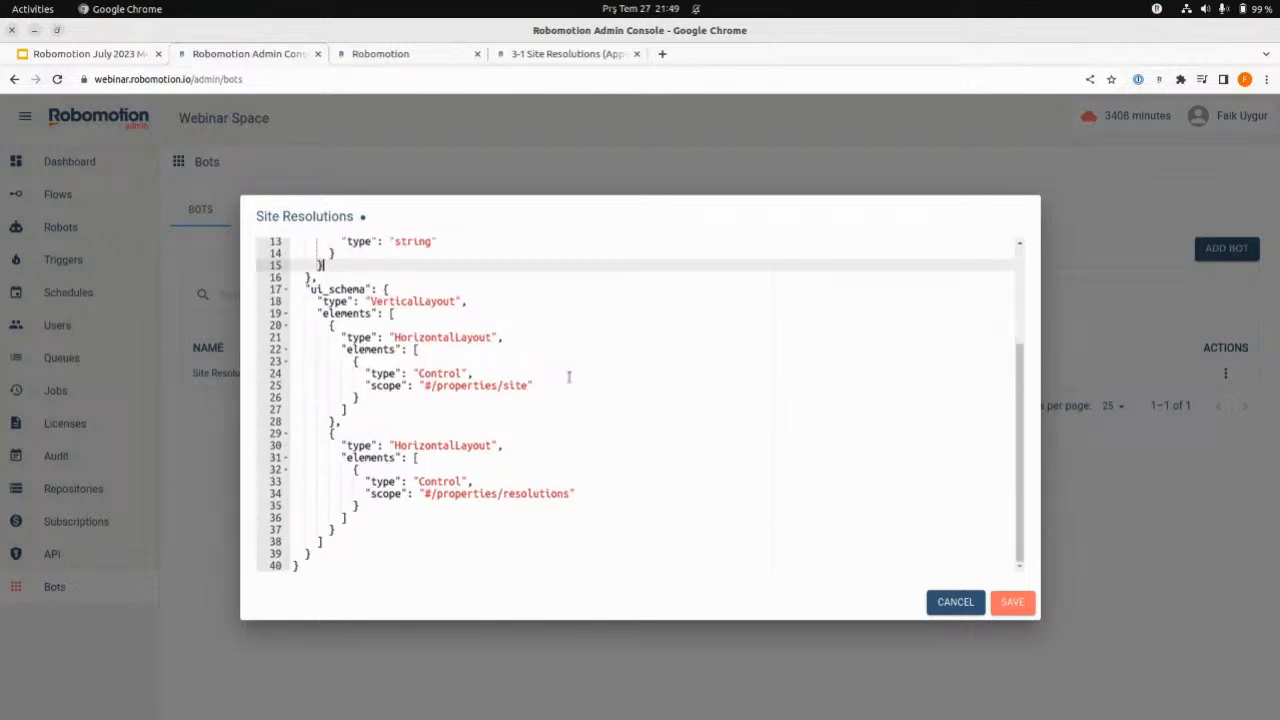
pyautogui.scroll(3, 511, 379)
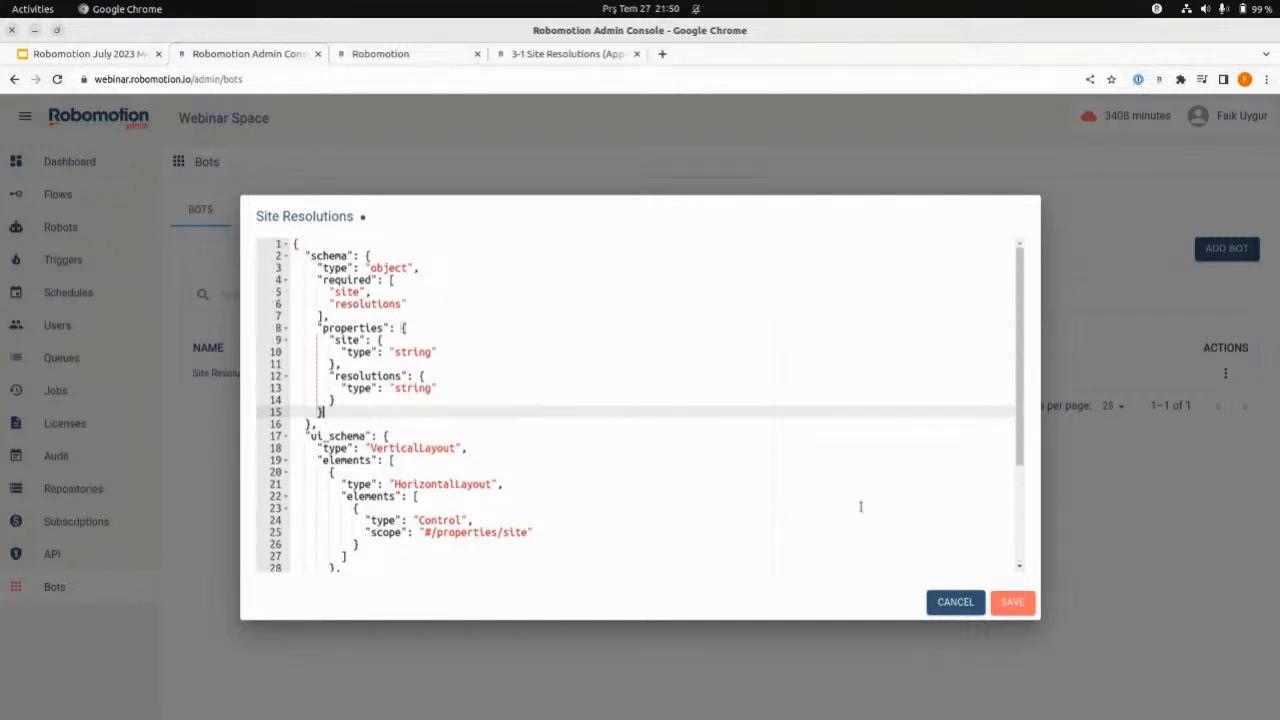
# - Save the Site Resolutions bot's setup schema and close its editor
pyautogui.click(1010, 603)
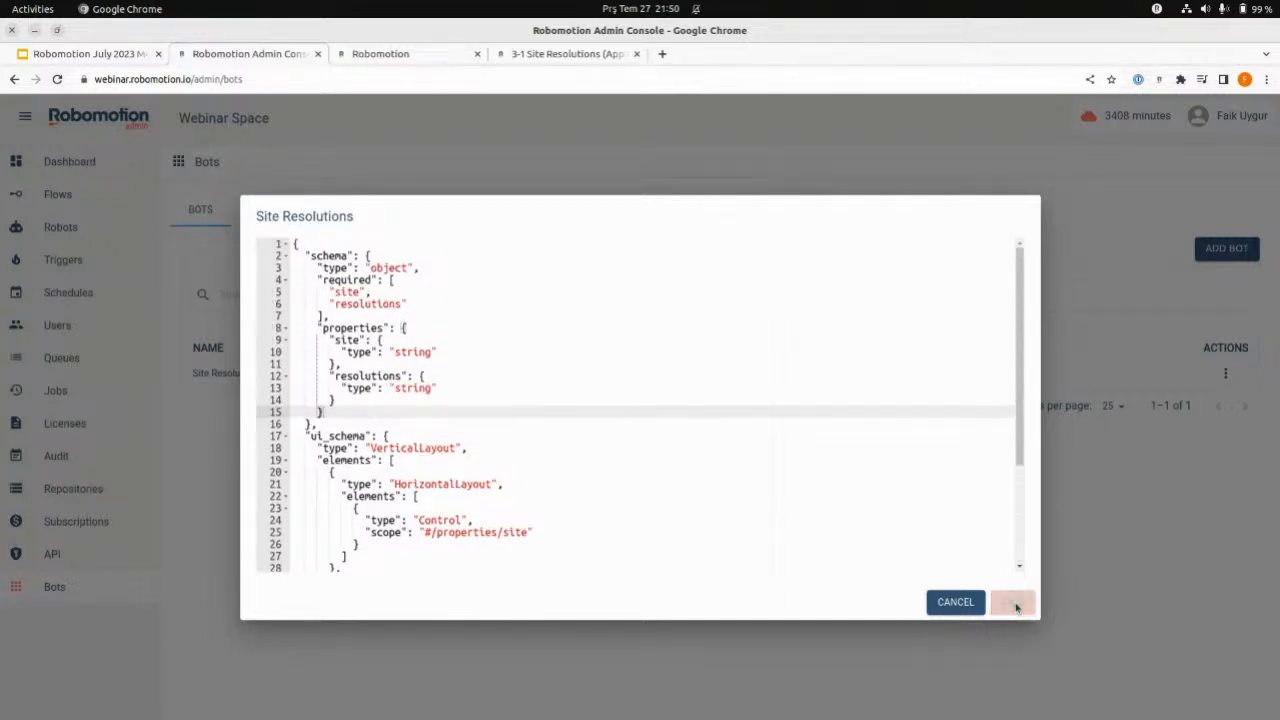
pyautogui.click(955, 603)
pyautogui.click(540, 57)
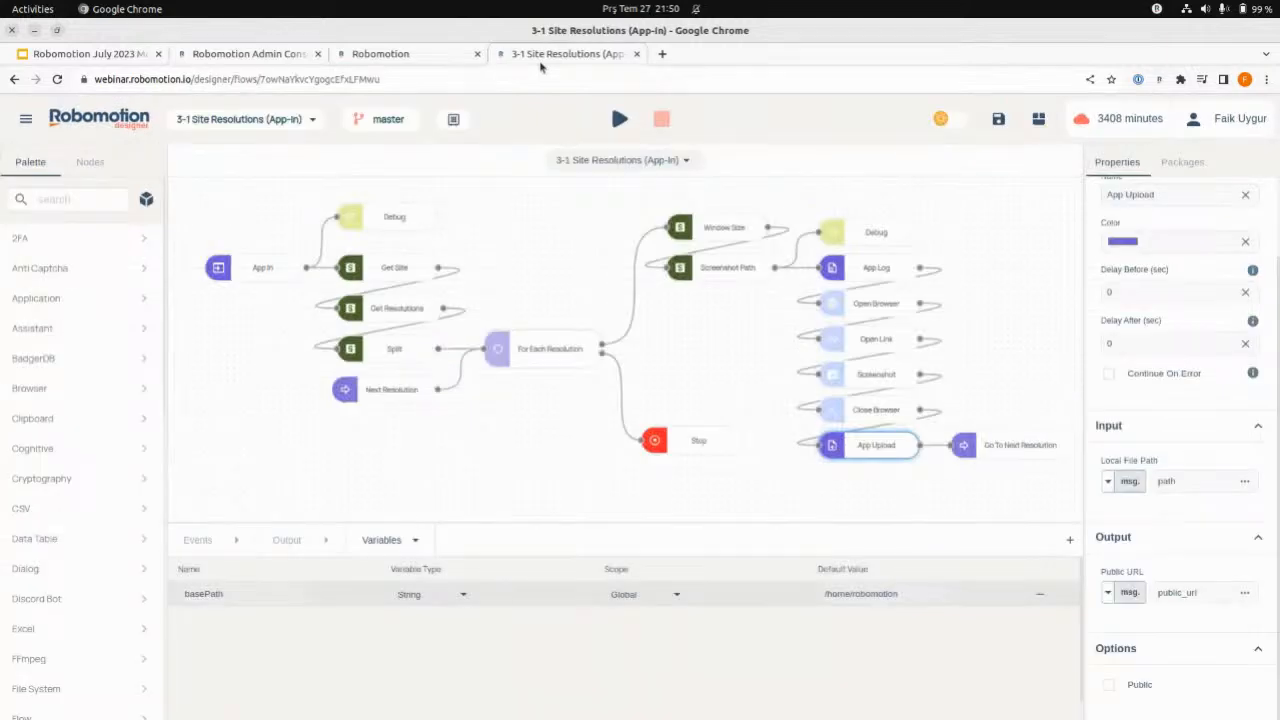
pyautogui.click(395, 55)
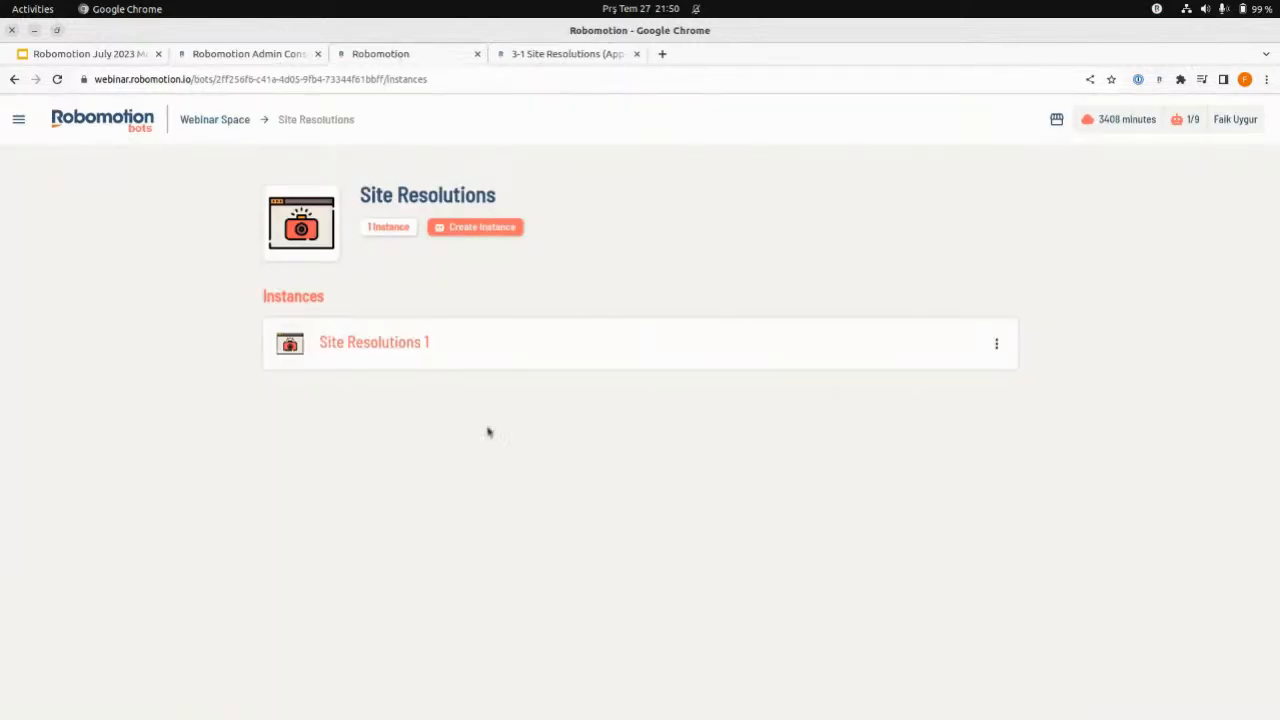
pyautogui.click(997, 344)
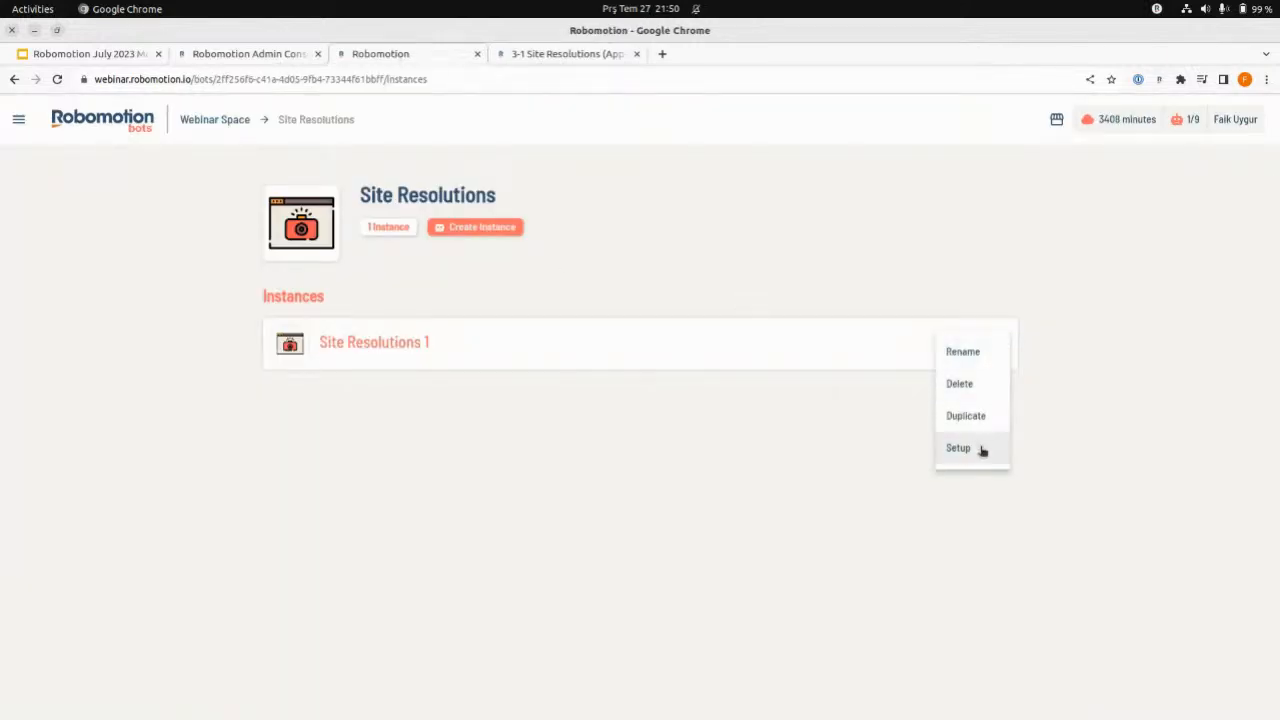
pyautogui.click(980, 449)
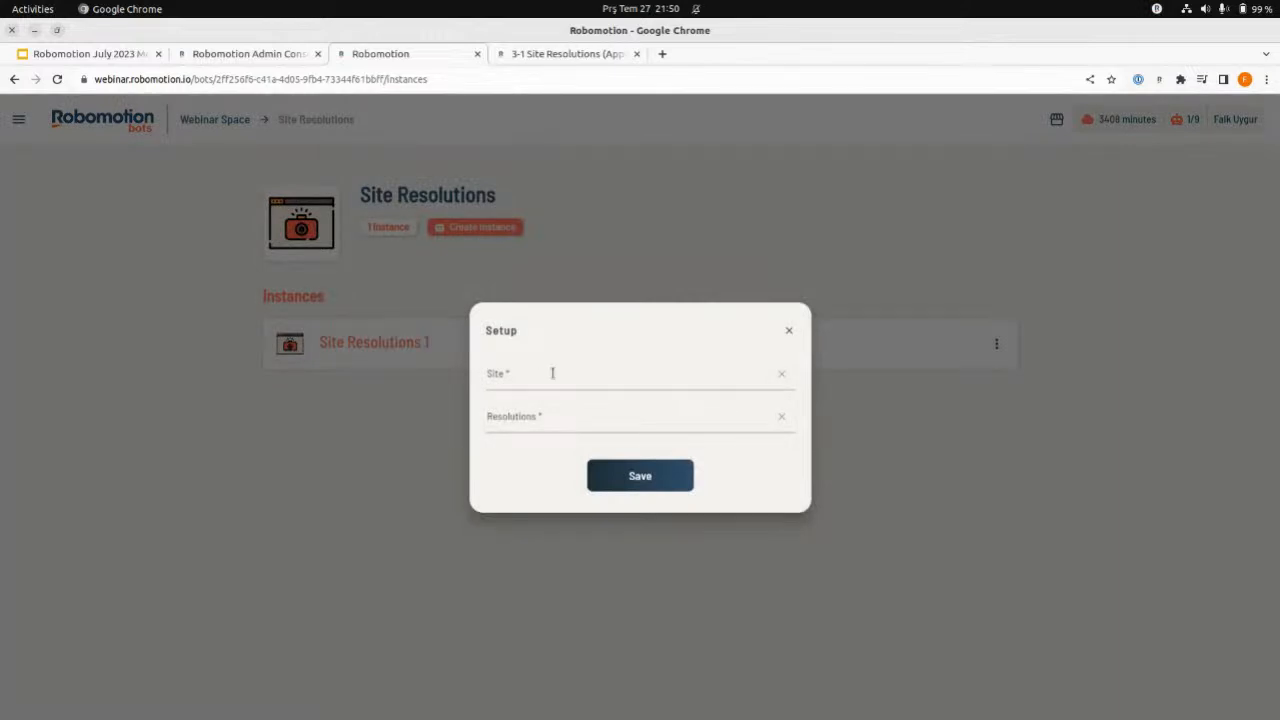
pyautogui.click(550, 373)
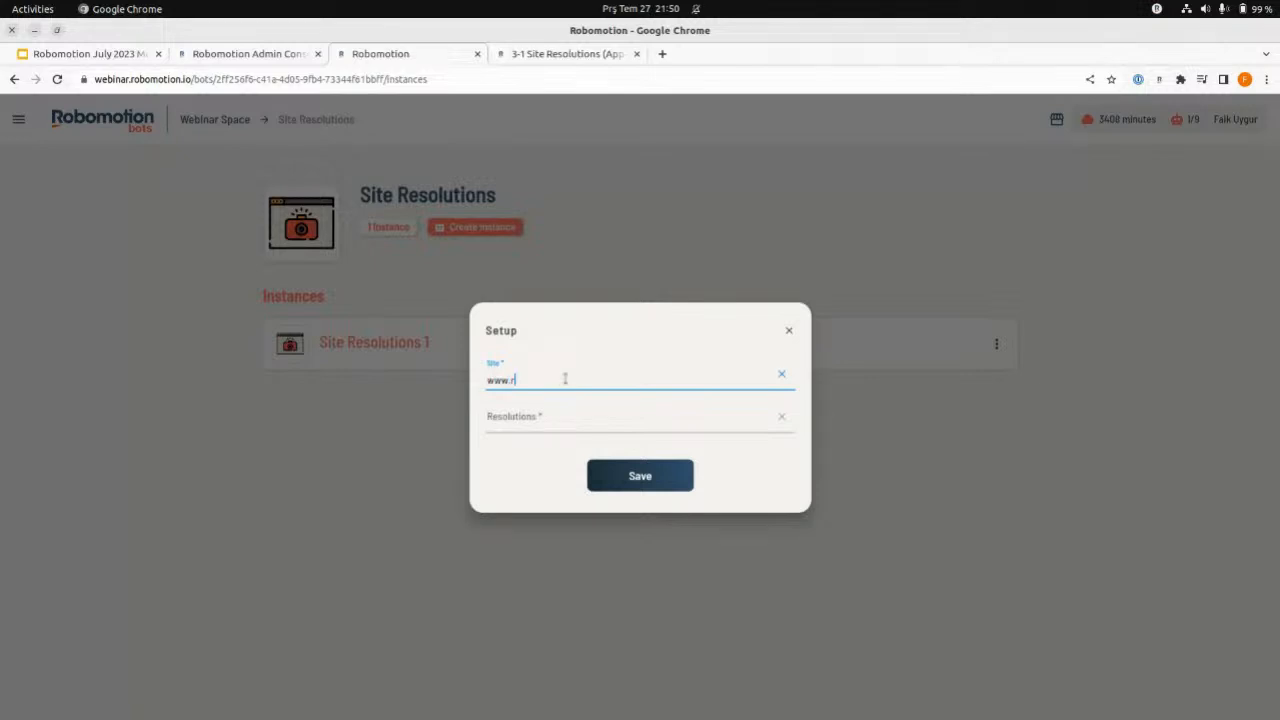
pyautogui.write('obomotion.io')
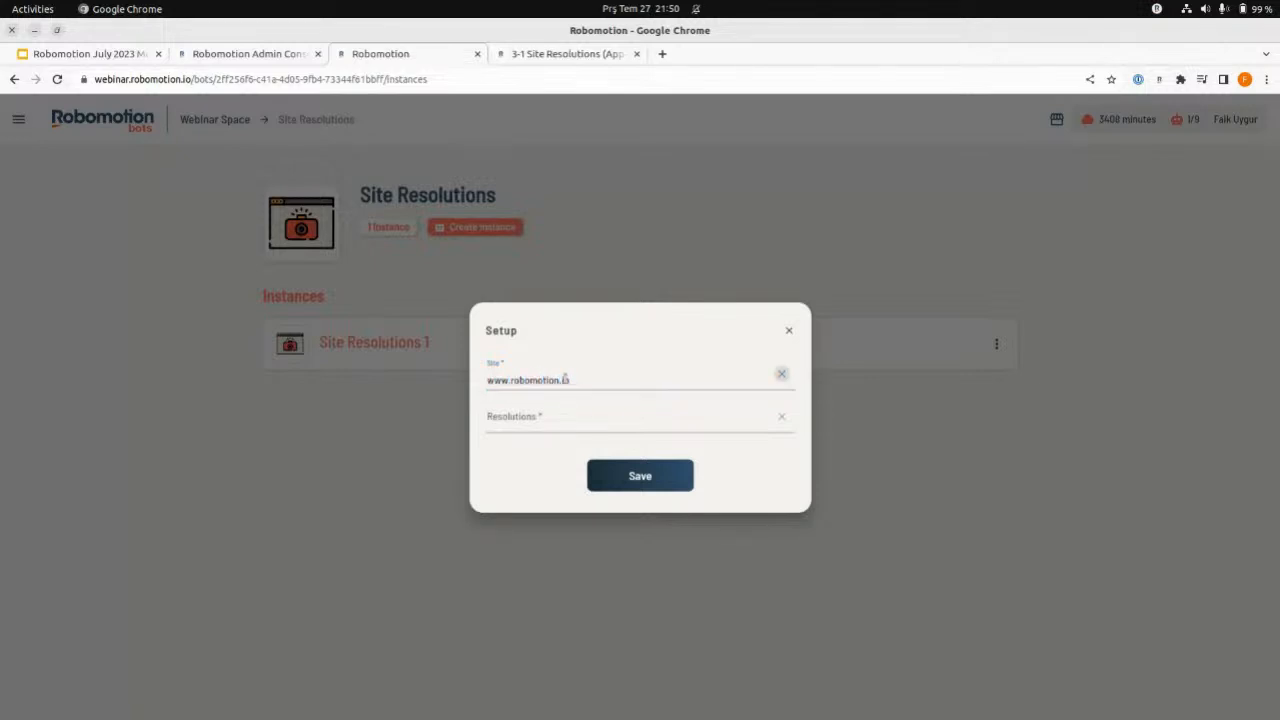
# - Set the instance's resolutions to 1280,720|1024,768|800,600, copied from QOwnNotes, and save the setup
pyautogui.click(571, 420)
pyautogui.hotkey('alt', 'Tab')
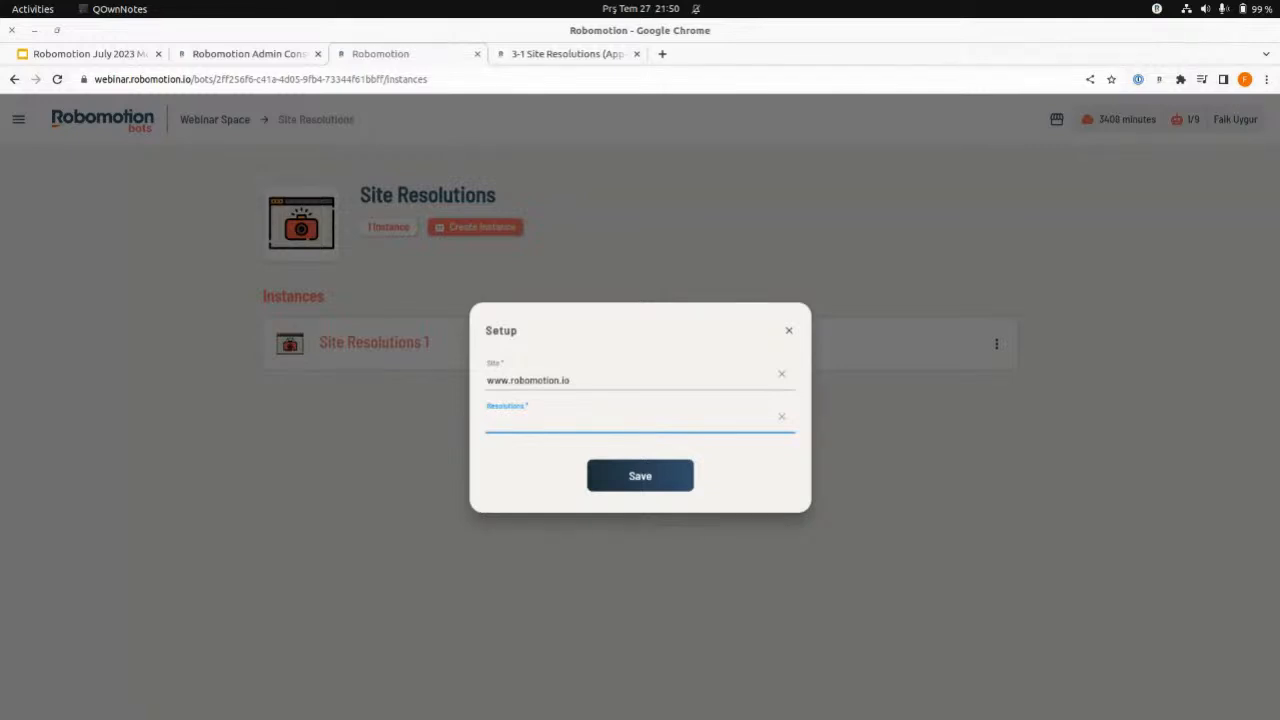
pyautogui.click(555, 420)
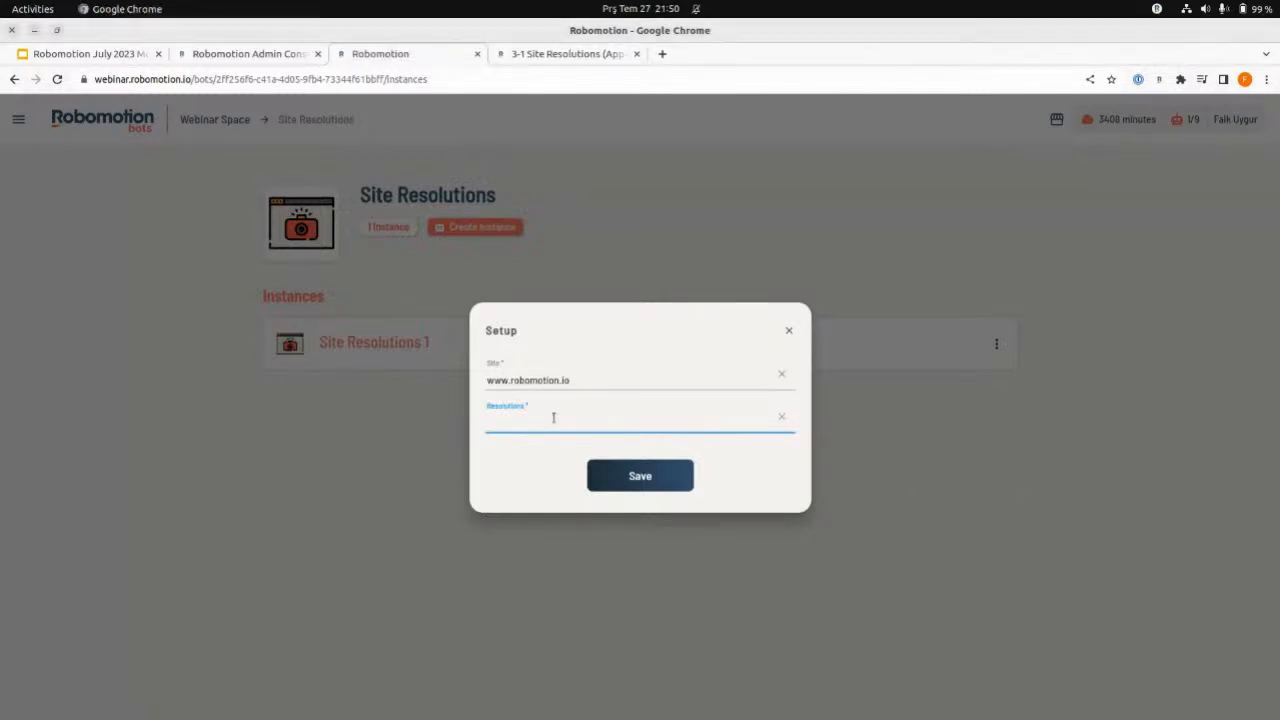
pyautogui.write('1280,720|1024,768|800,600')
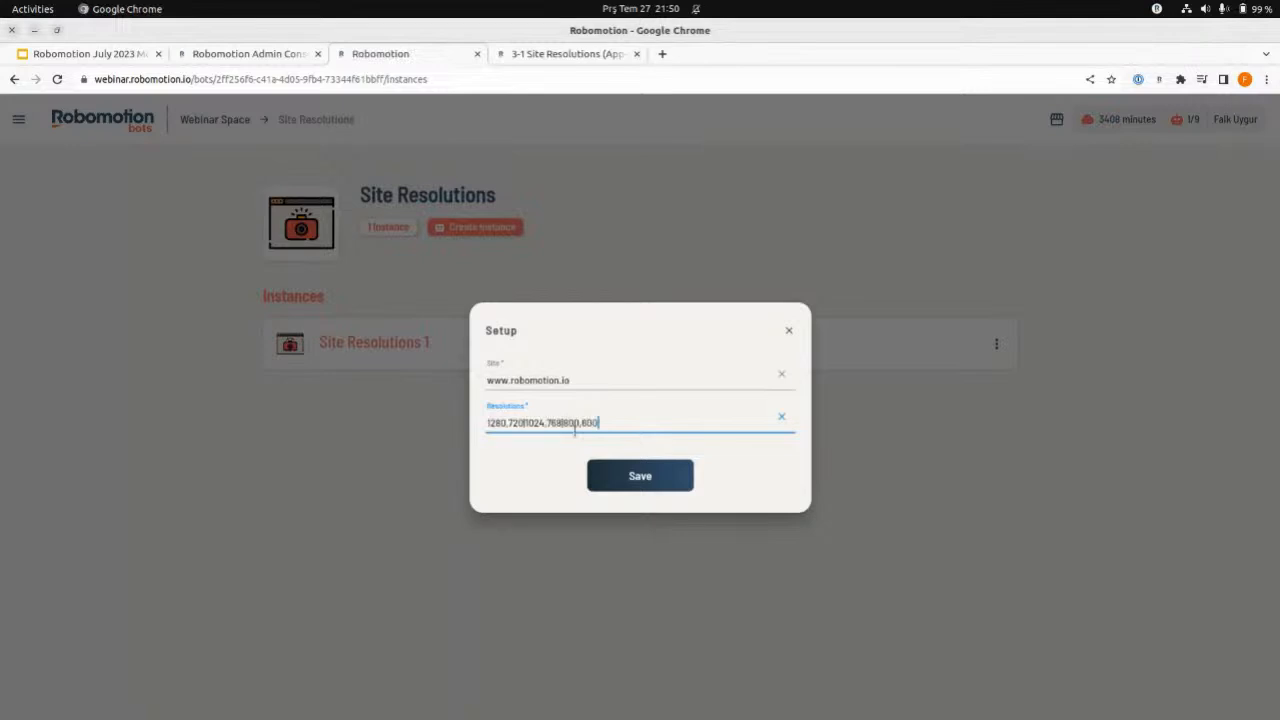
pyautogui.click(634, 478)
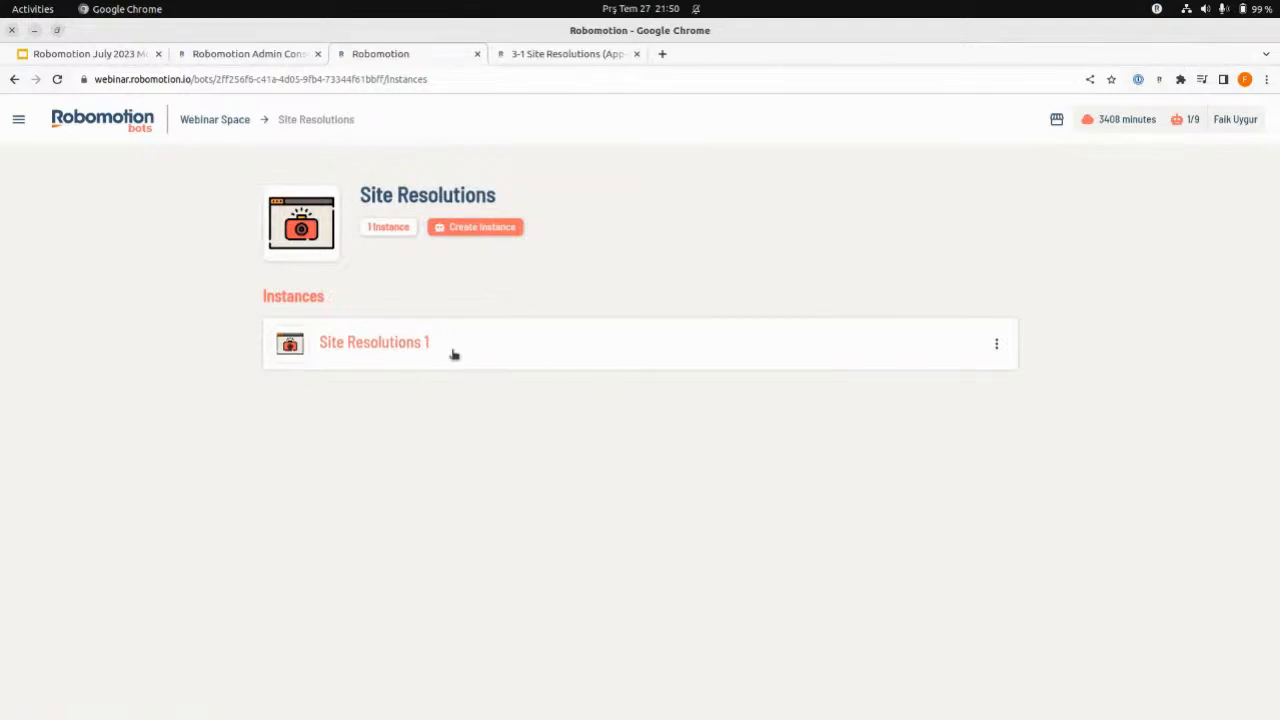
# - Open the Site Resolutions 1 instance to view its run options, and return to the bot's instance list
pyautogui.click(522, 343)
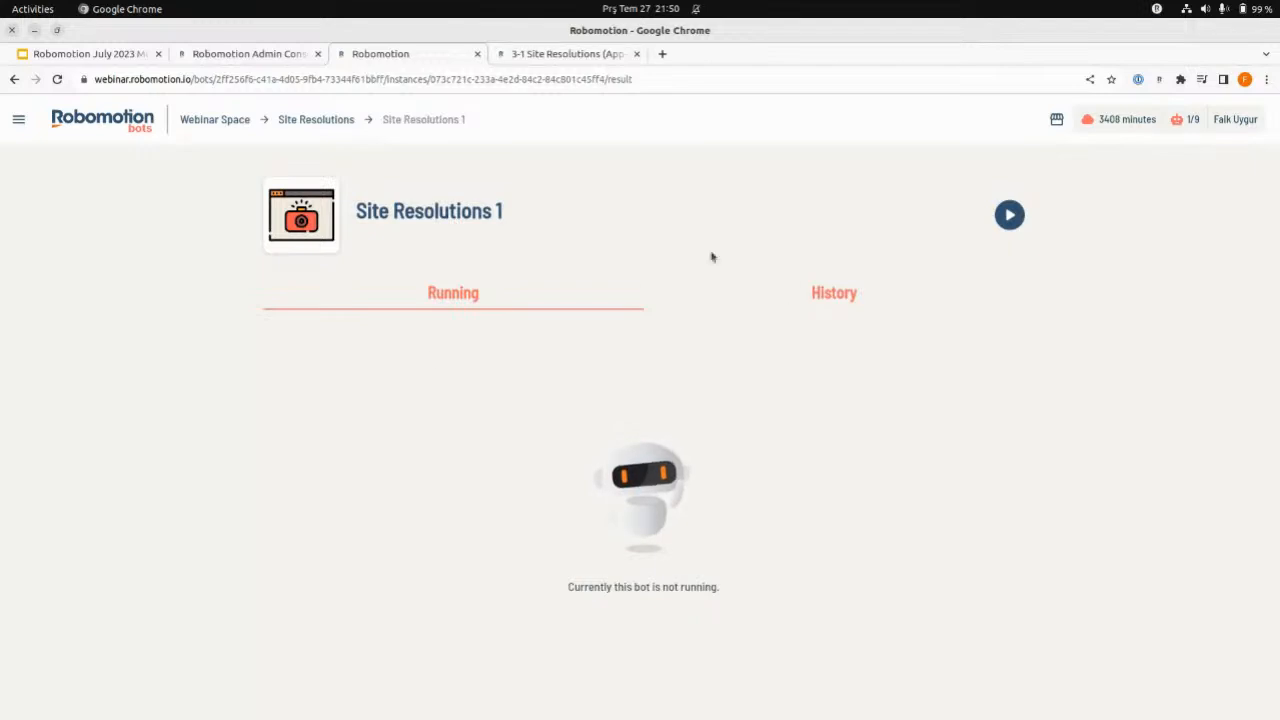
pyautogui.click(1009, 216)
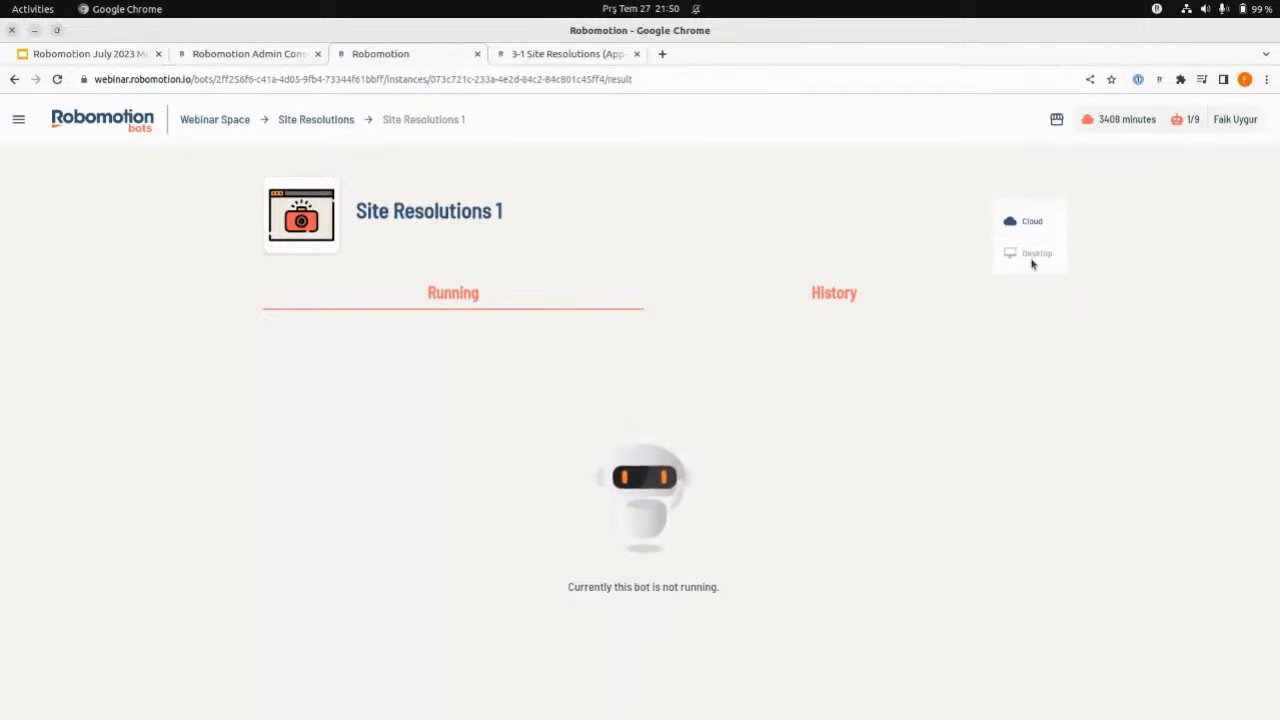
pyautogui.click(306, 121)
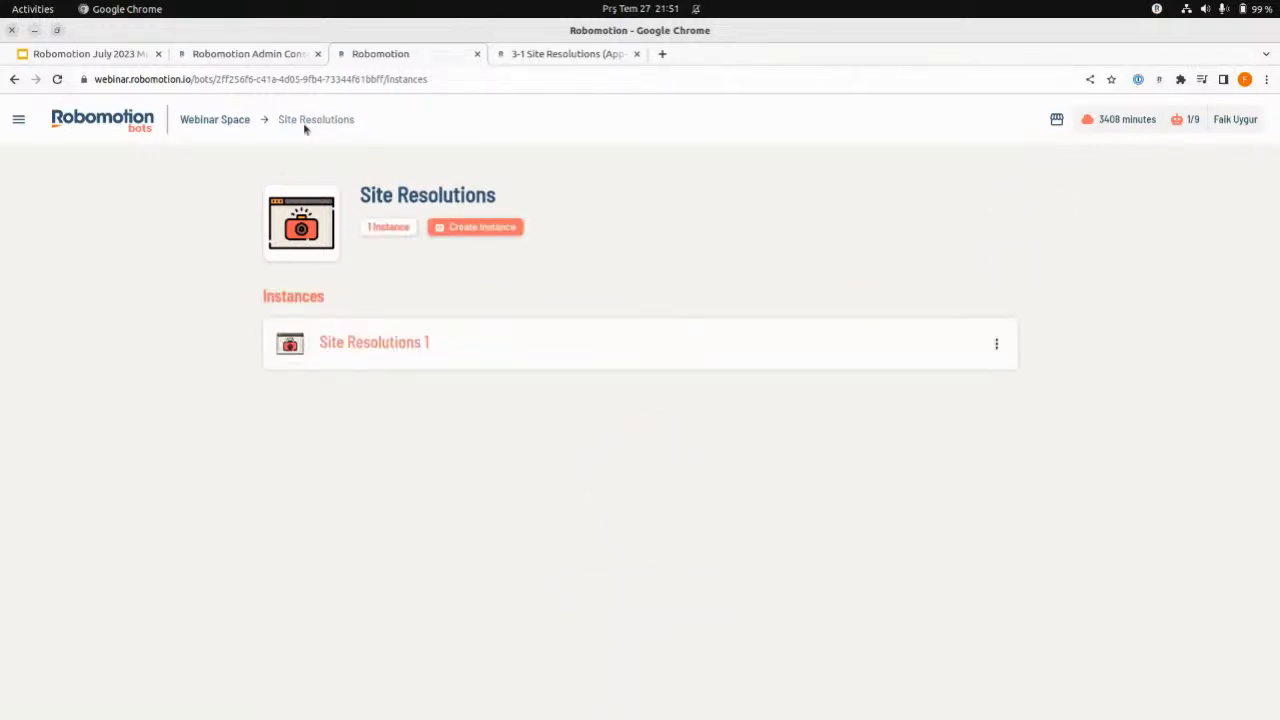
# - Rename the Site Resolutions 1 instance as Site Resolutions - Mark I
pyautogui.click(998, 346)
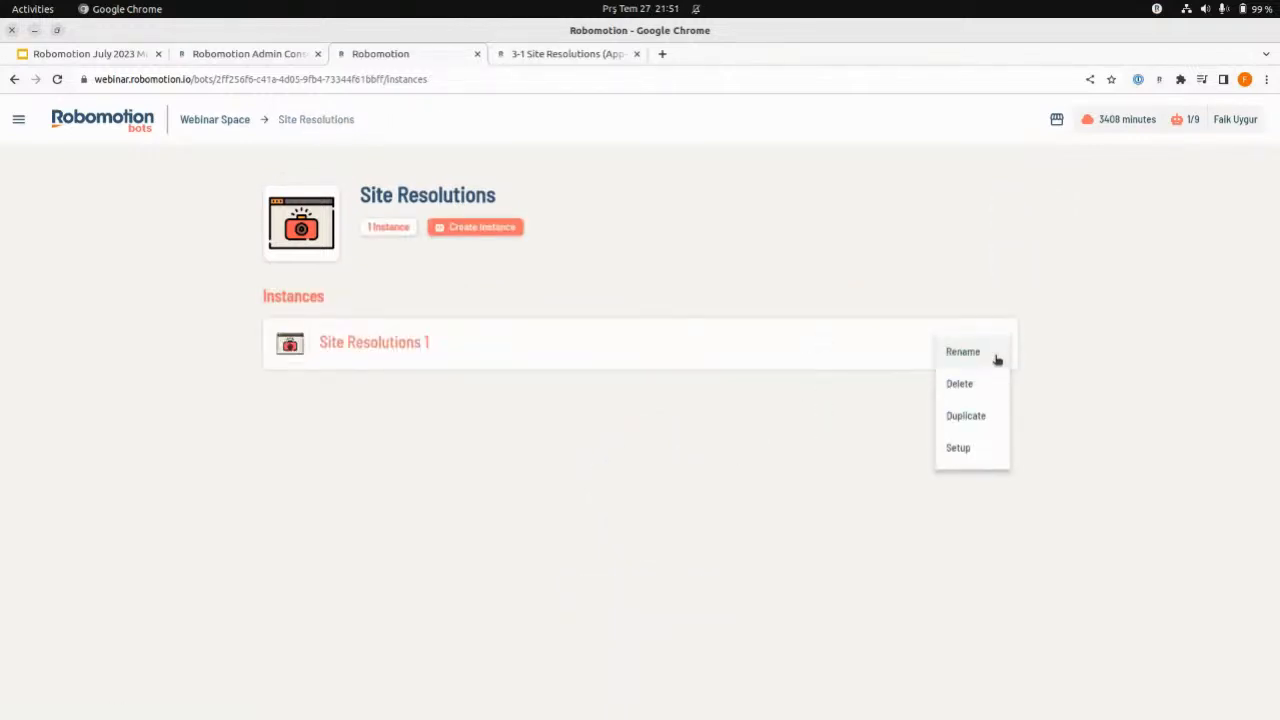
pyautogui.click(993, 360)
pyautogui.click(458, 408)
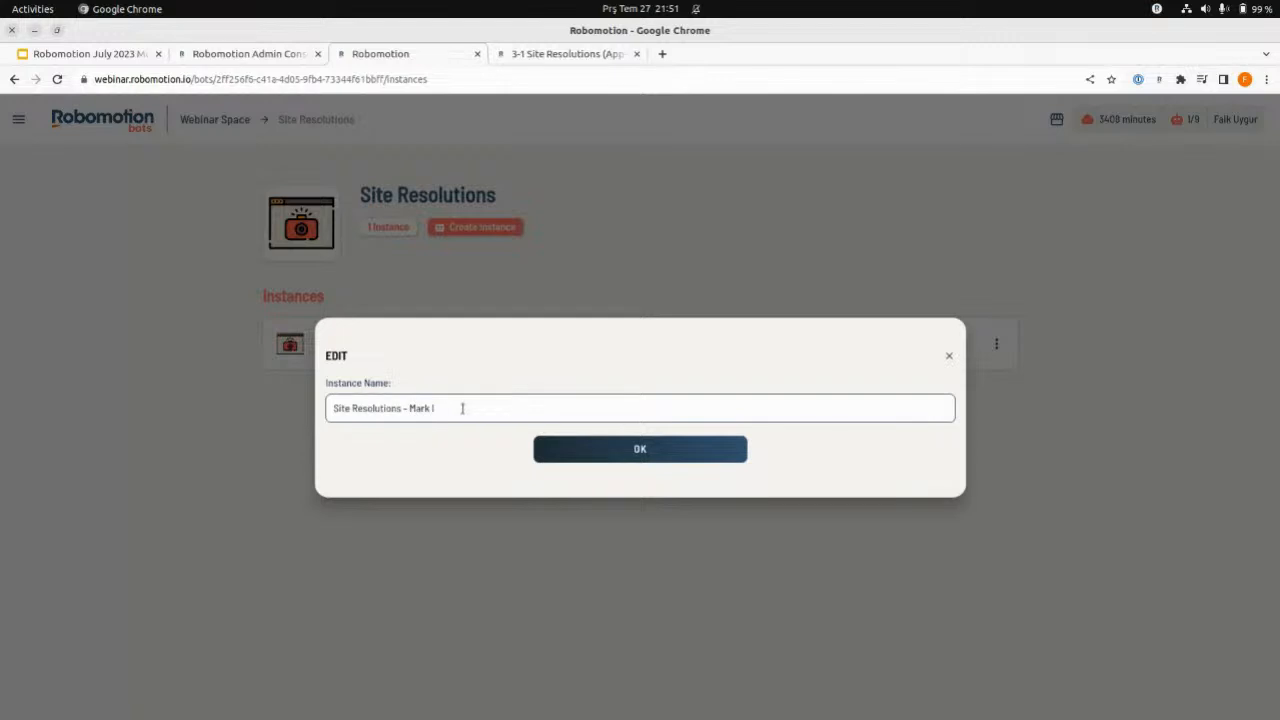
pyautogui.click(591, 441)
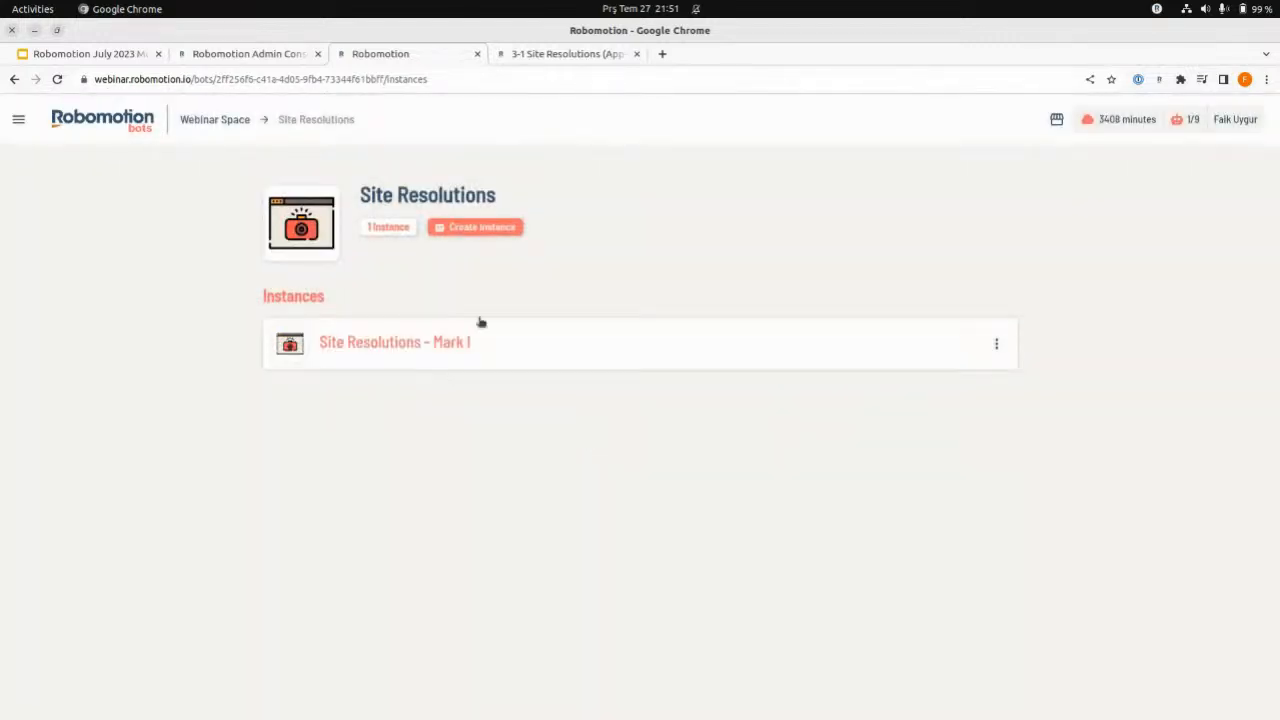
# - Show the robot list in the Admin Console, and close the 3-1 Site Resolutions (App-In) flow without saving its changes
pyautogui.click(268, 50)
pyautogui.click(85, 228)
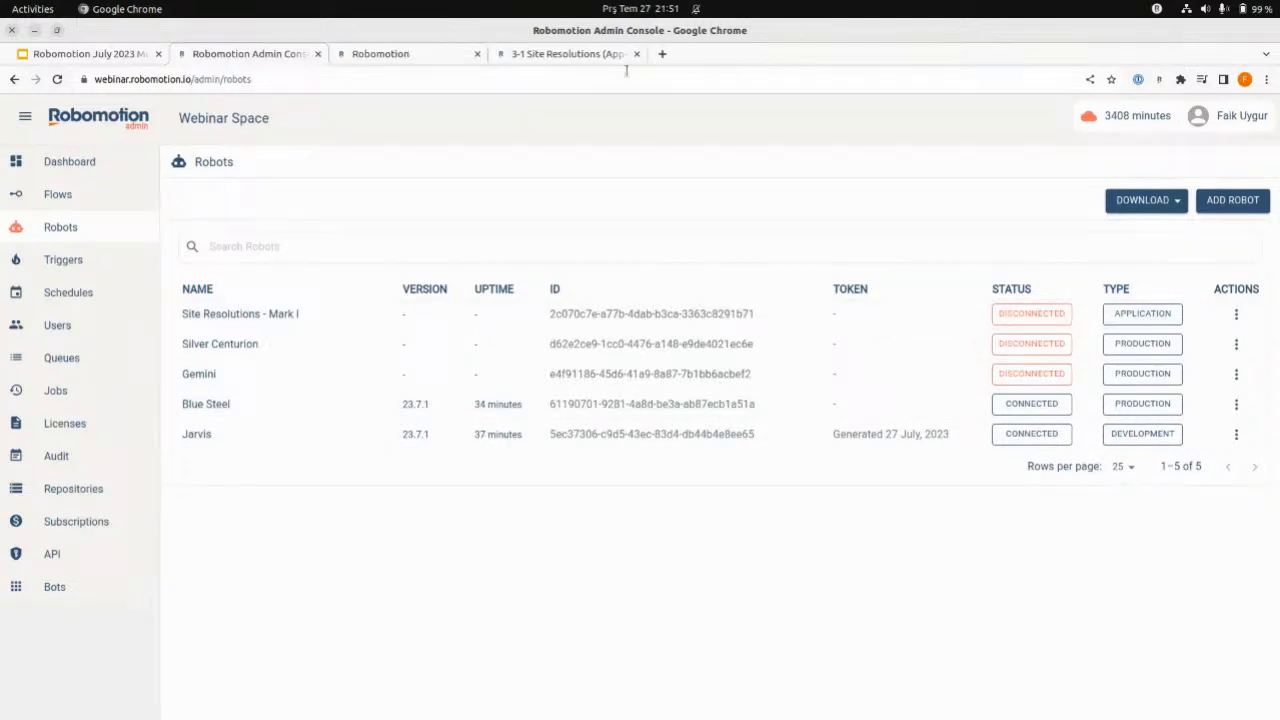
pyautogui.click(575, 54)
pyautogui.click(410, 54)
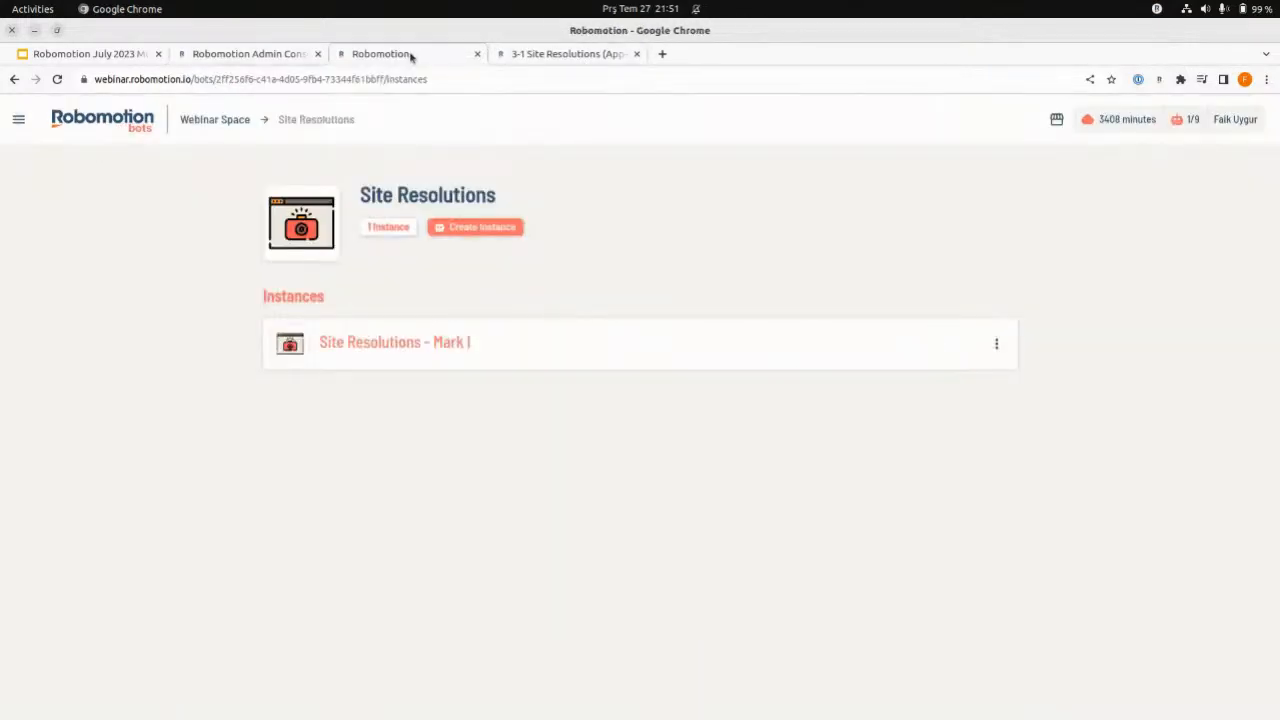
pyautogui.click(636, 54)
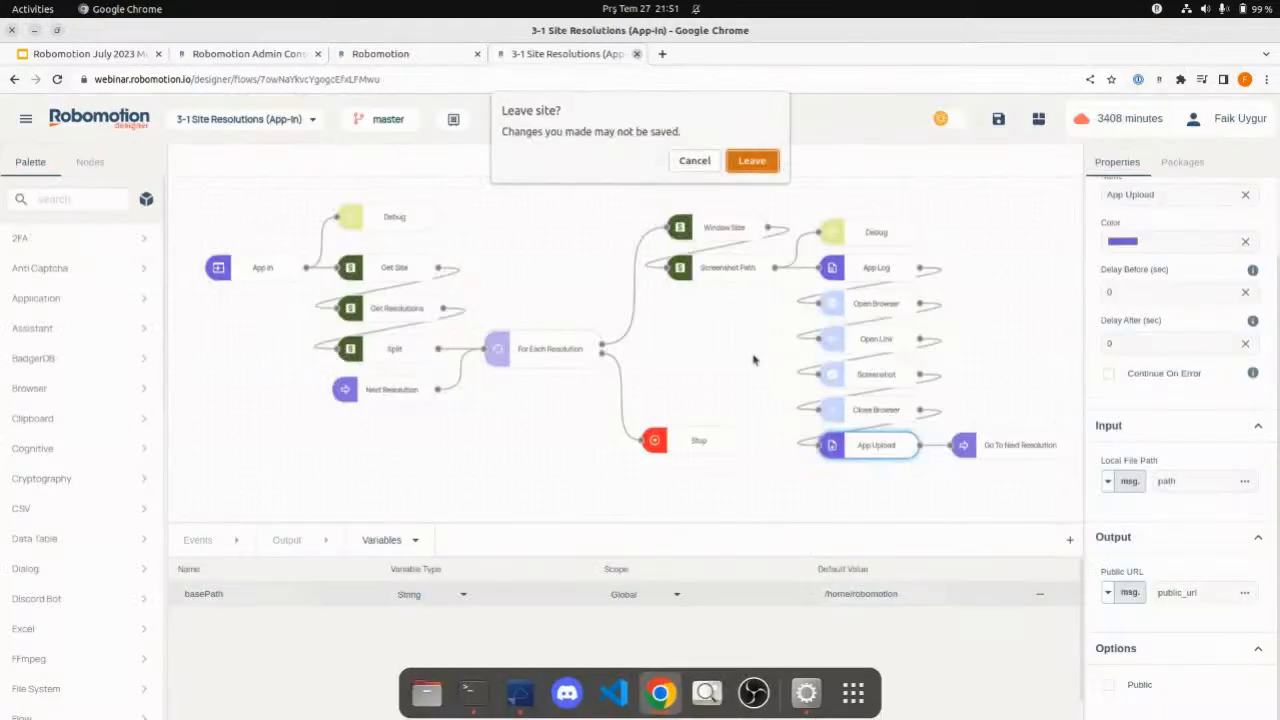
pyautogui.click(750, 160)
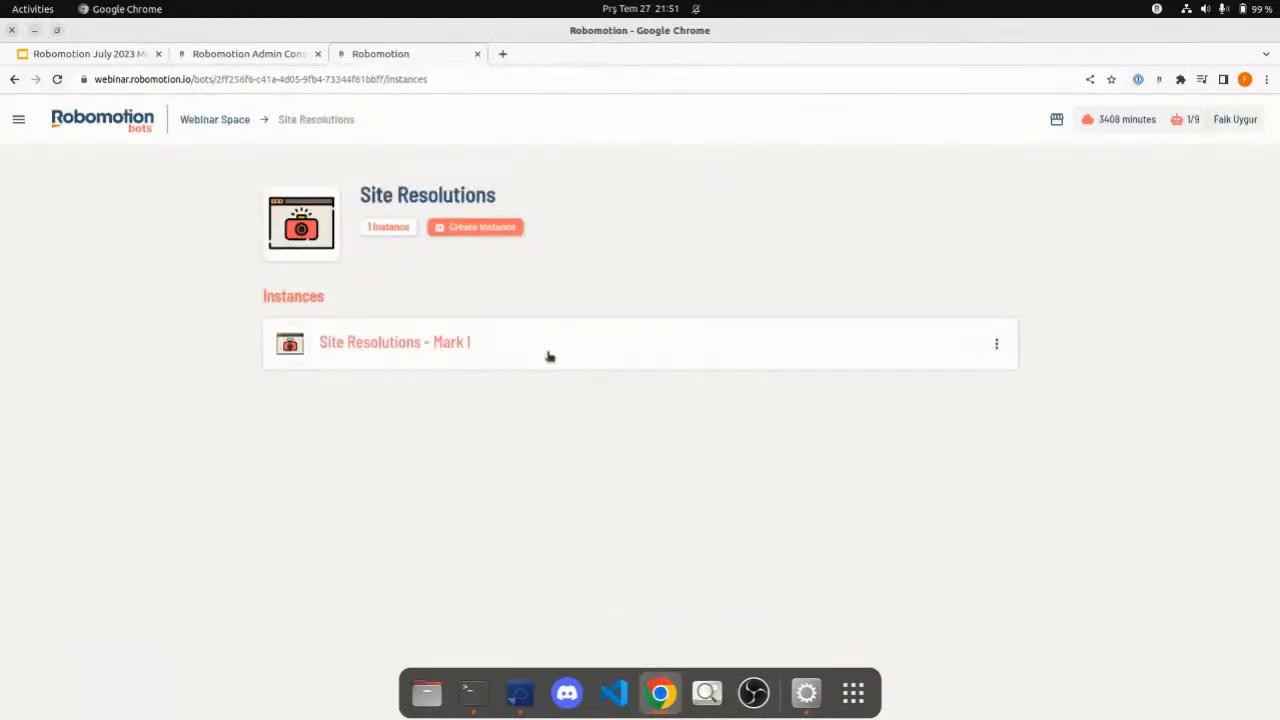
# - Compare the robots listed in the Admin Console with the Site Resolutions bot's instance list
pyautogui.click(220, 54)
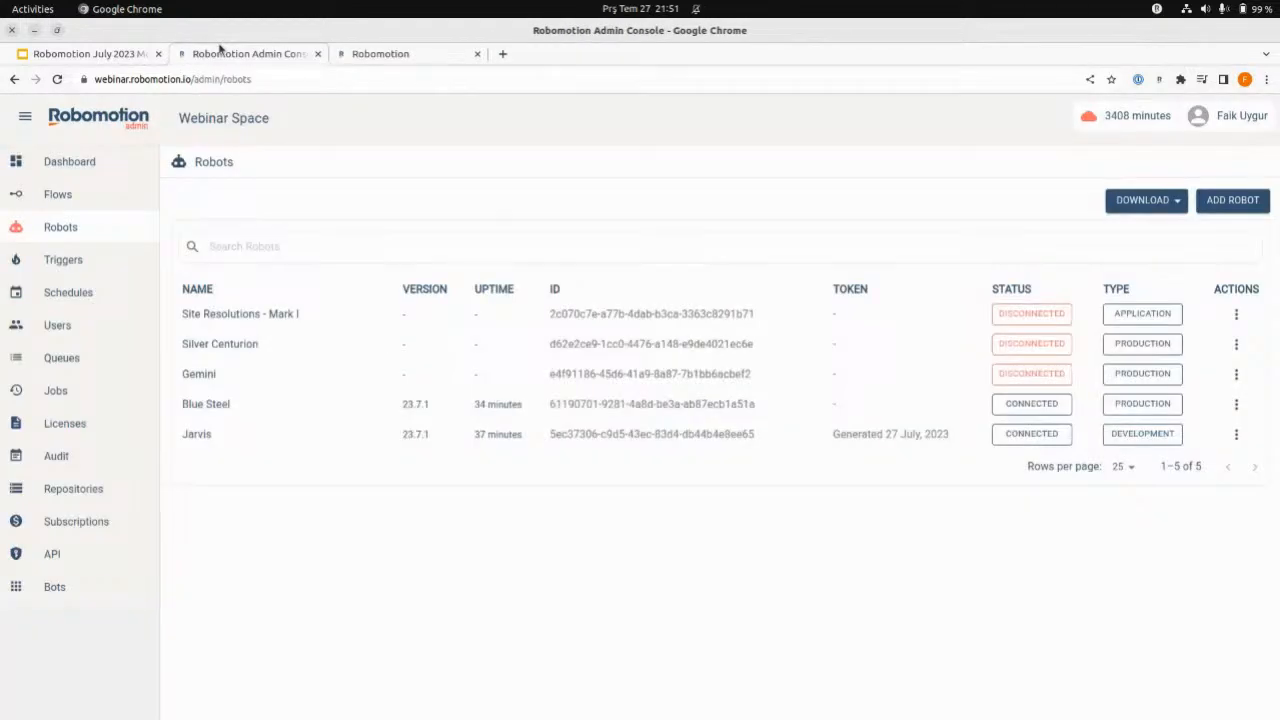
pyautogui.click(410, 54)
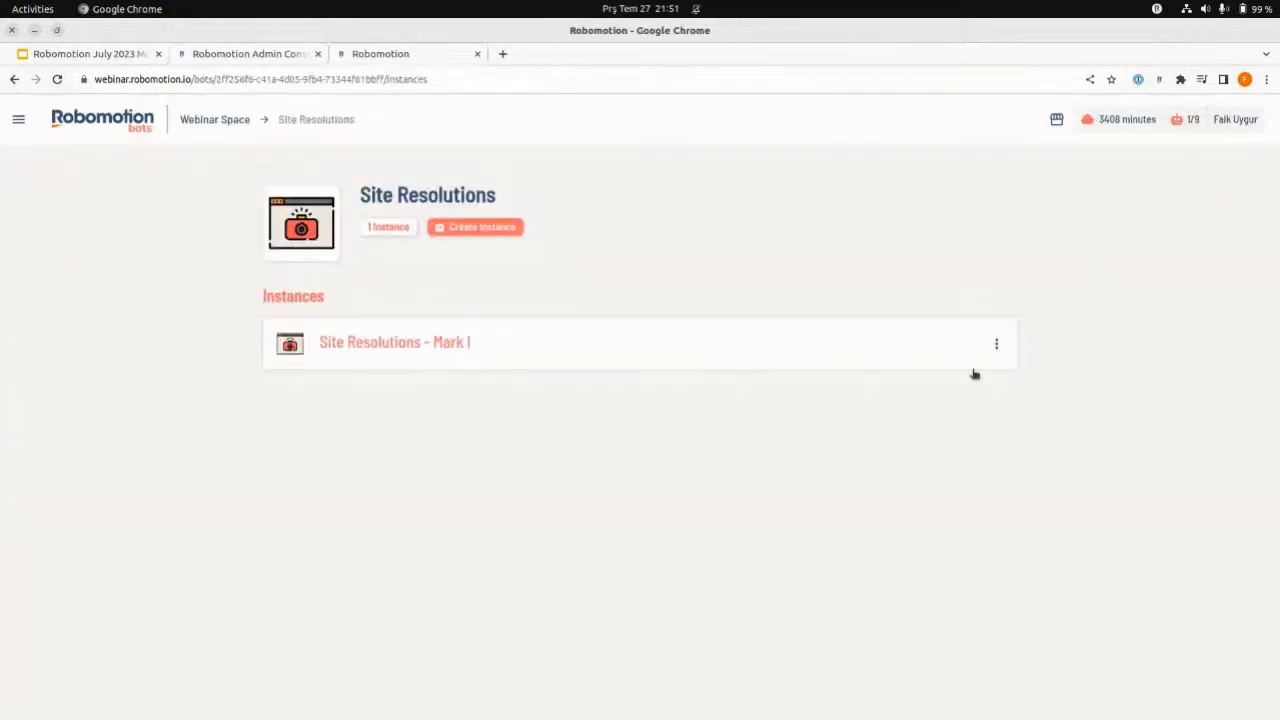
pyautogui.click(212, 53)
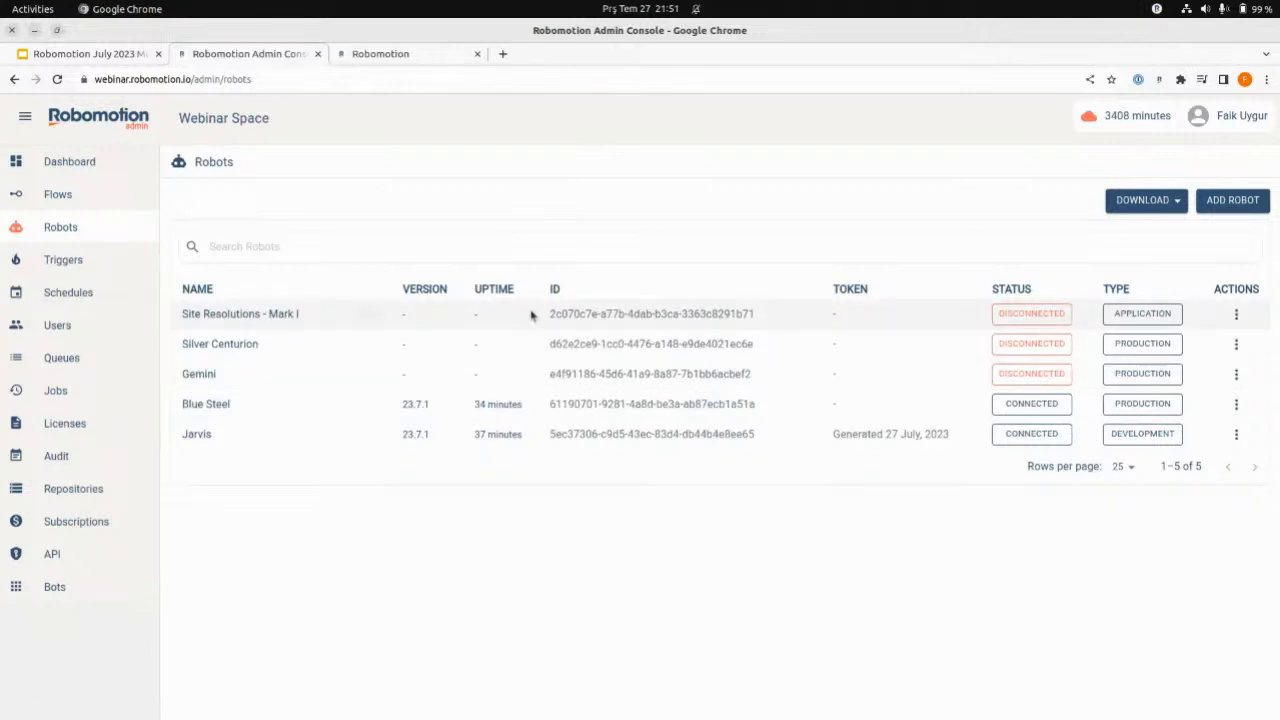
pyautogui.click(345, 53)
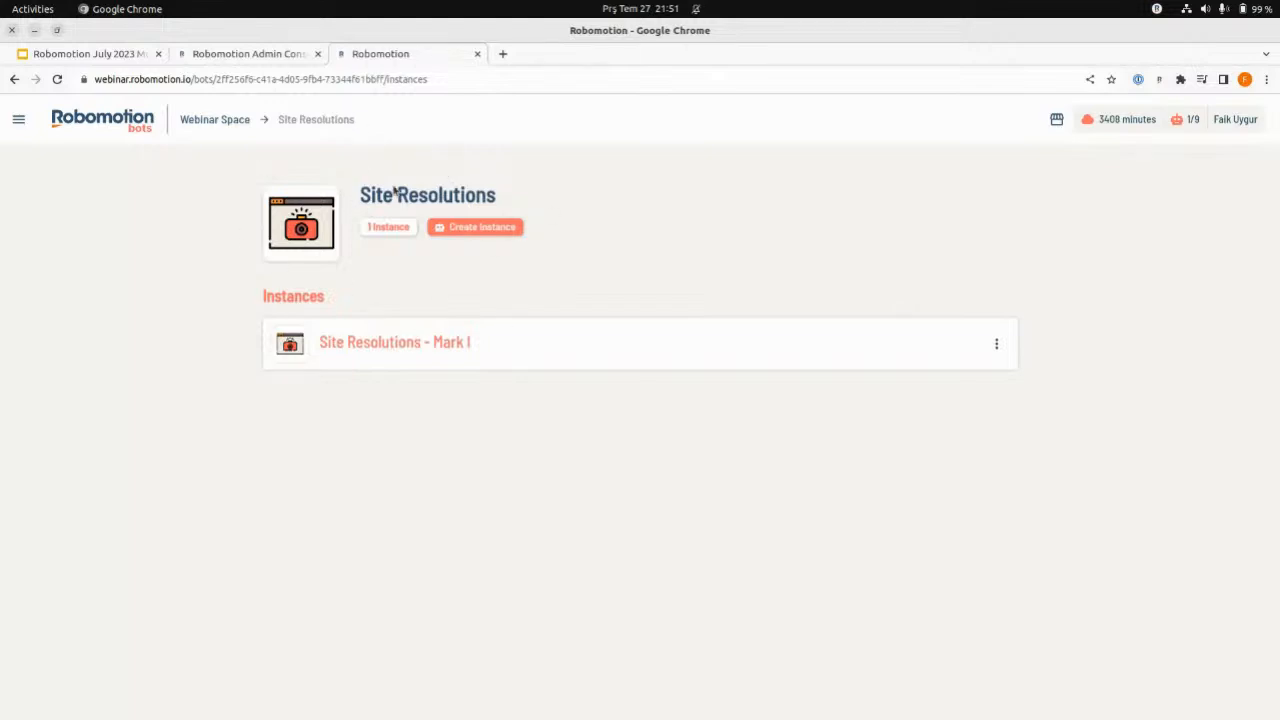
pyautogui.click(240, 52)
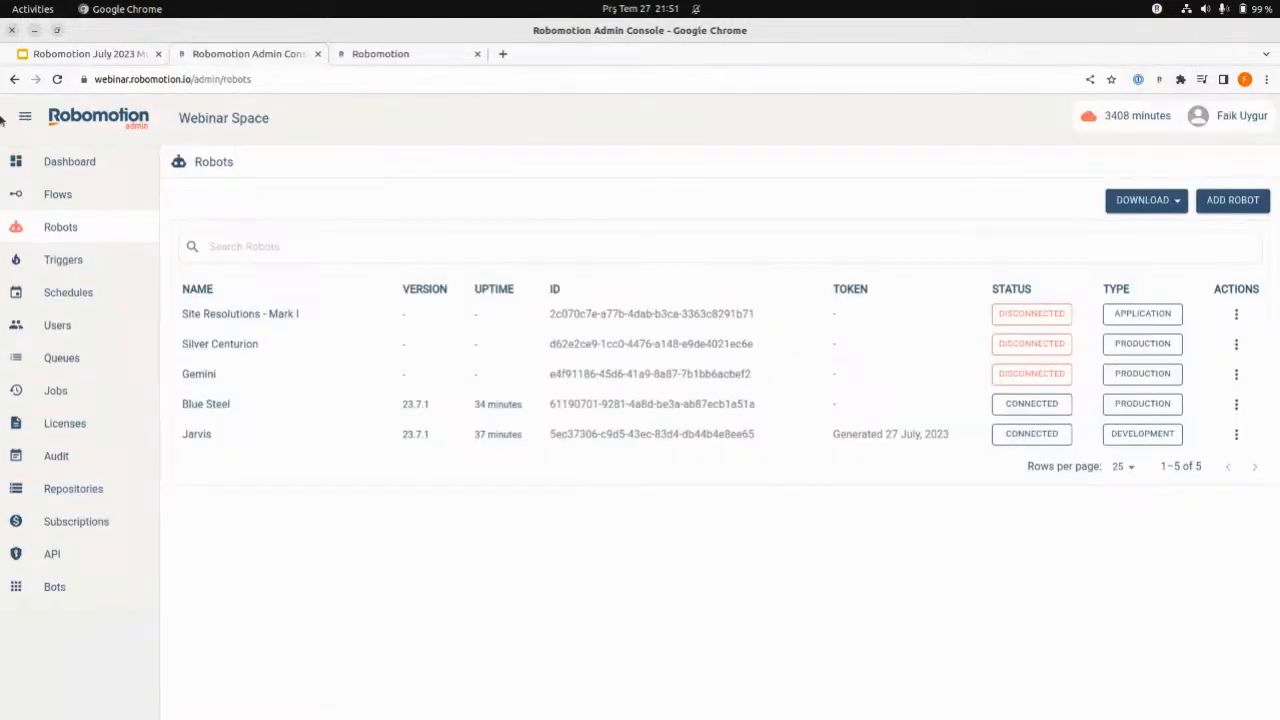
# - Launch the Flow Designer from the Admin Console and open the 2-2 Fork Branch flow
pyautogui.click(22, 117)
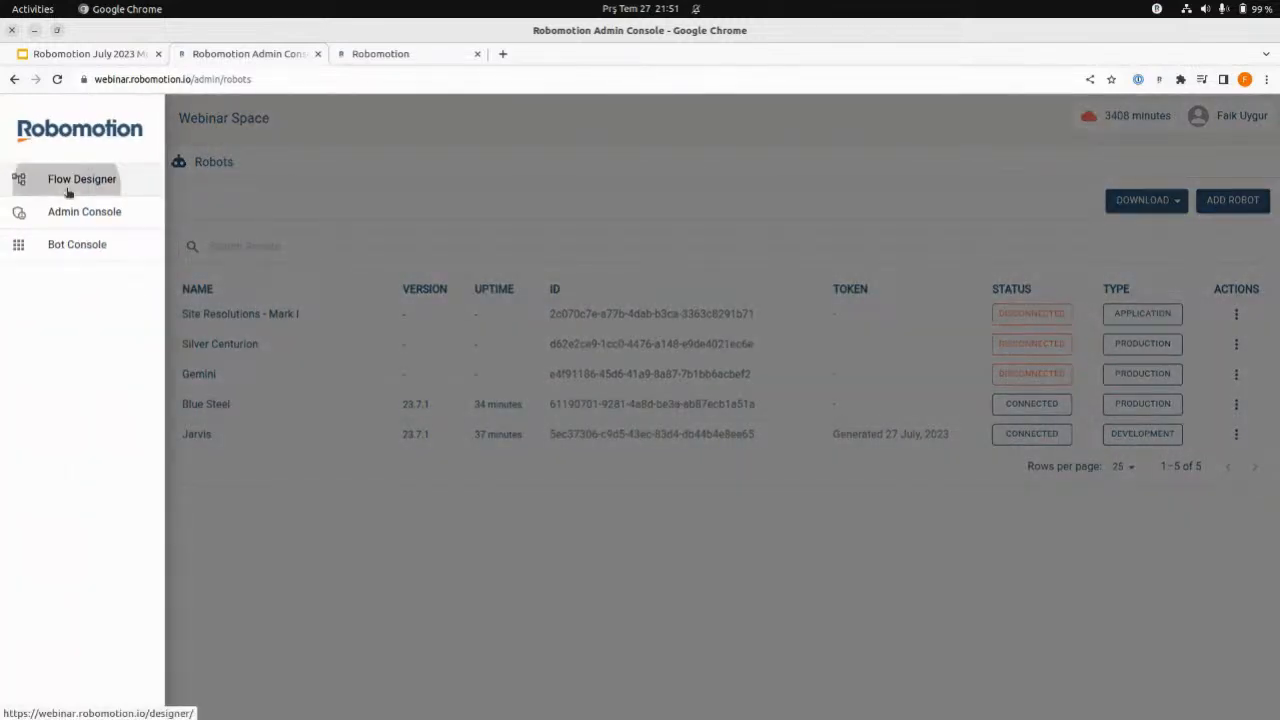
pyautogui.click(70, 180)
pyautogui.click(392, 56)
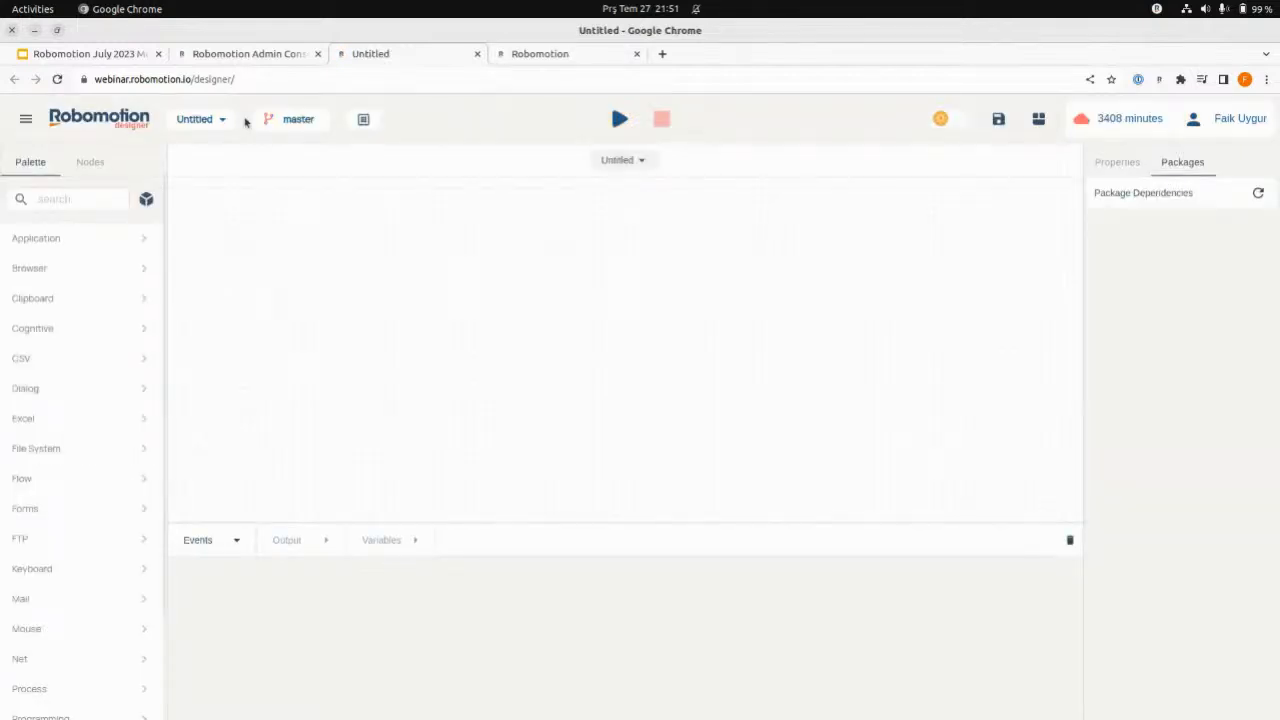
pyautogui.click(215, 122)
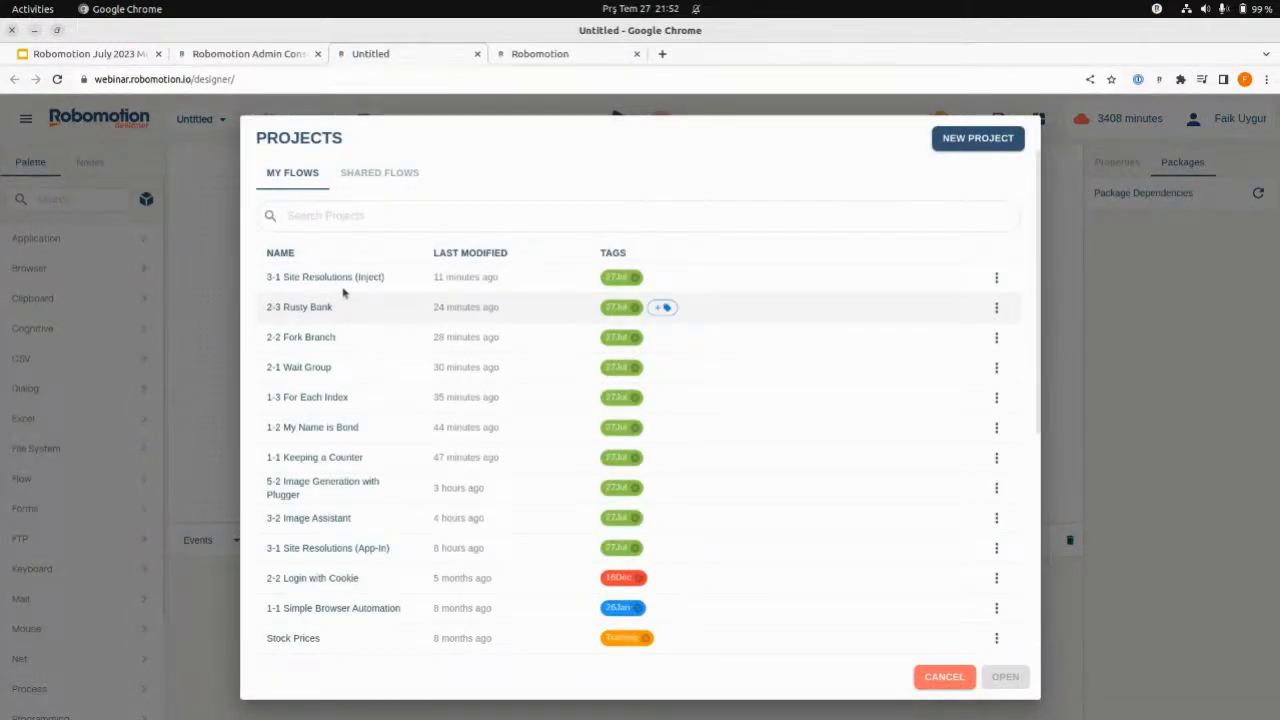
pyautogui.doubleClick(325, 336)
pyautogui.click(745, 162)
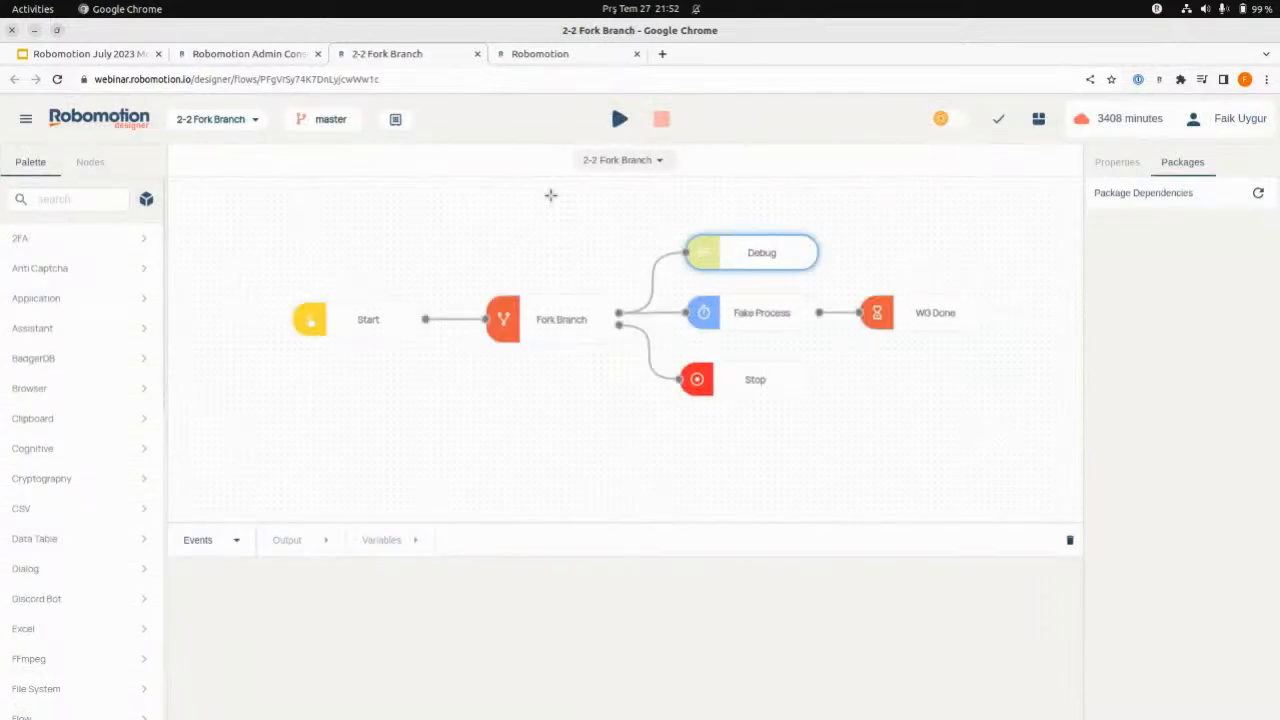
# - Check which robots can run the 2-2 Fork Branch flow in the cloud, and cancel the robot selection
pyautogui.click(619, 119)
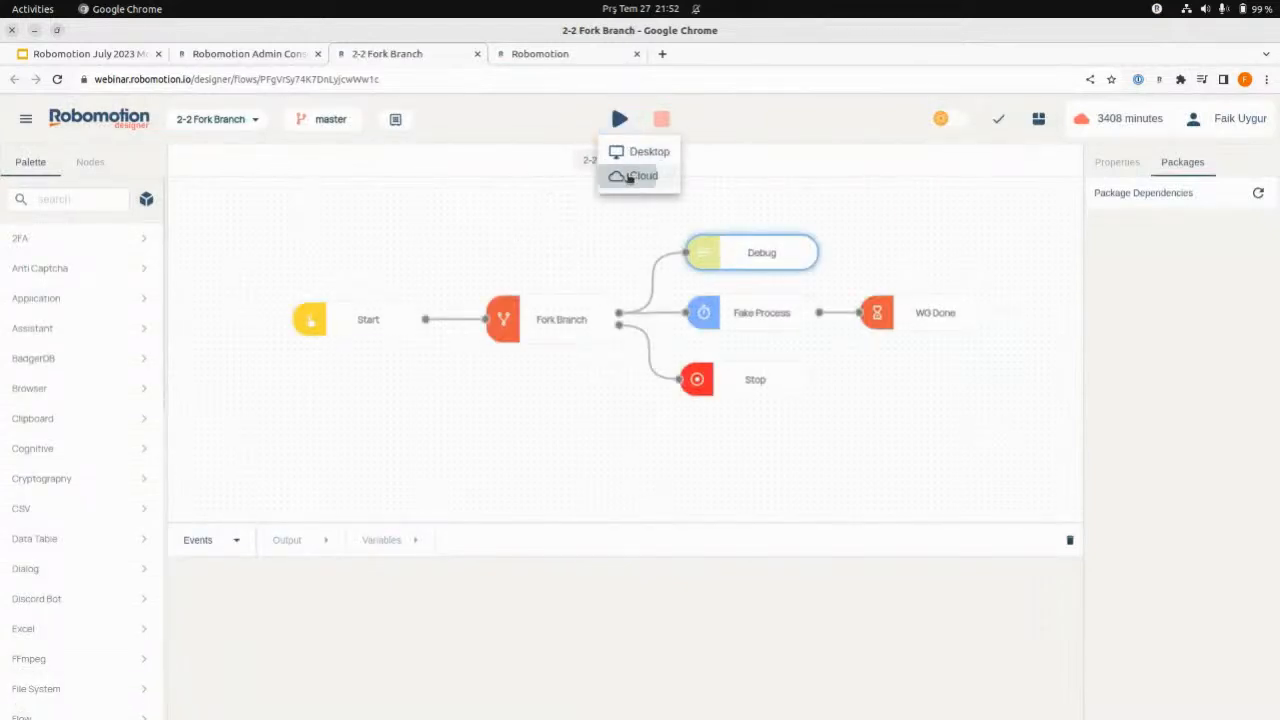
pyautogui.click(631, 176)
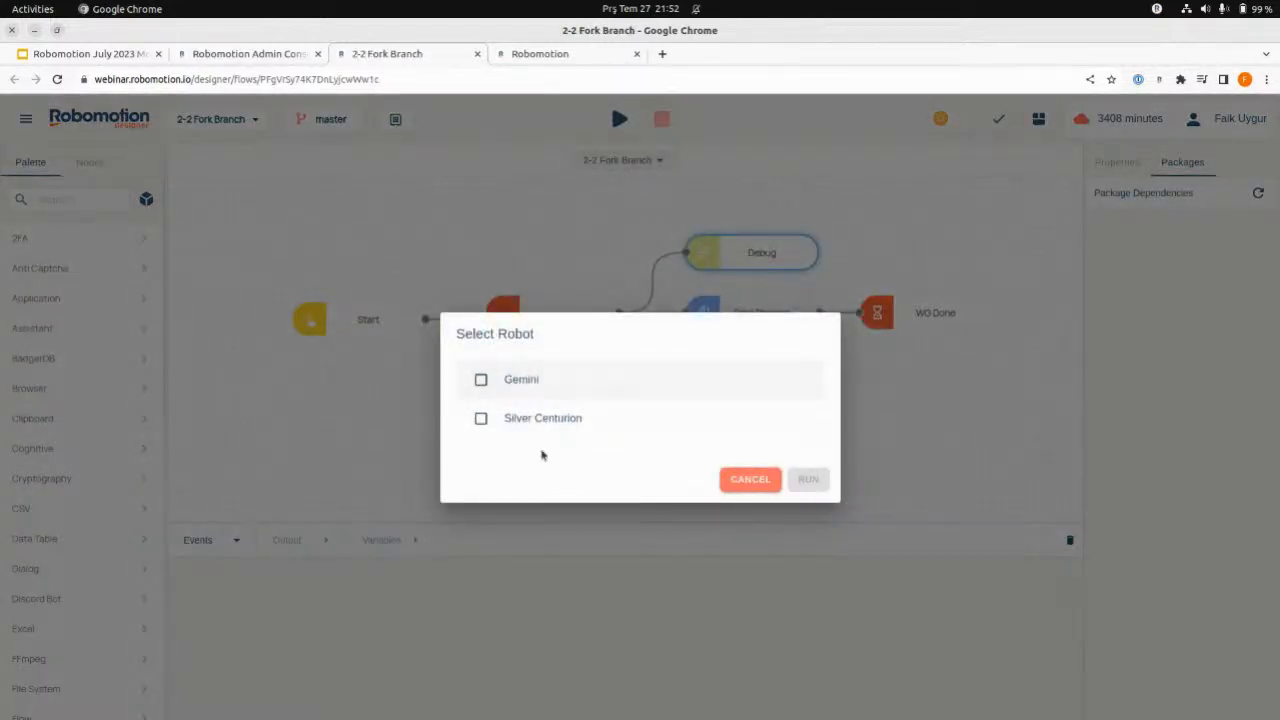
pyautogui.click(276, 57)
pyautogui.click(500, 57)
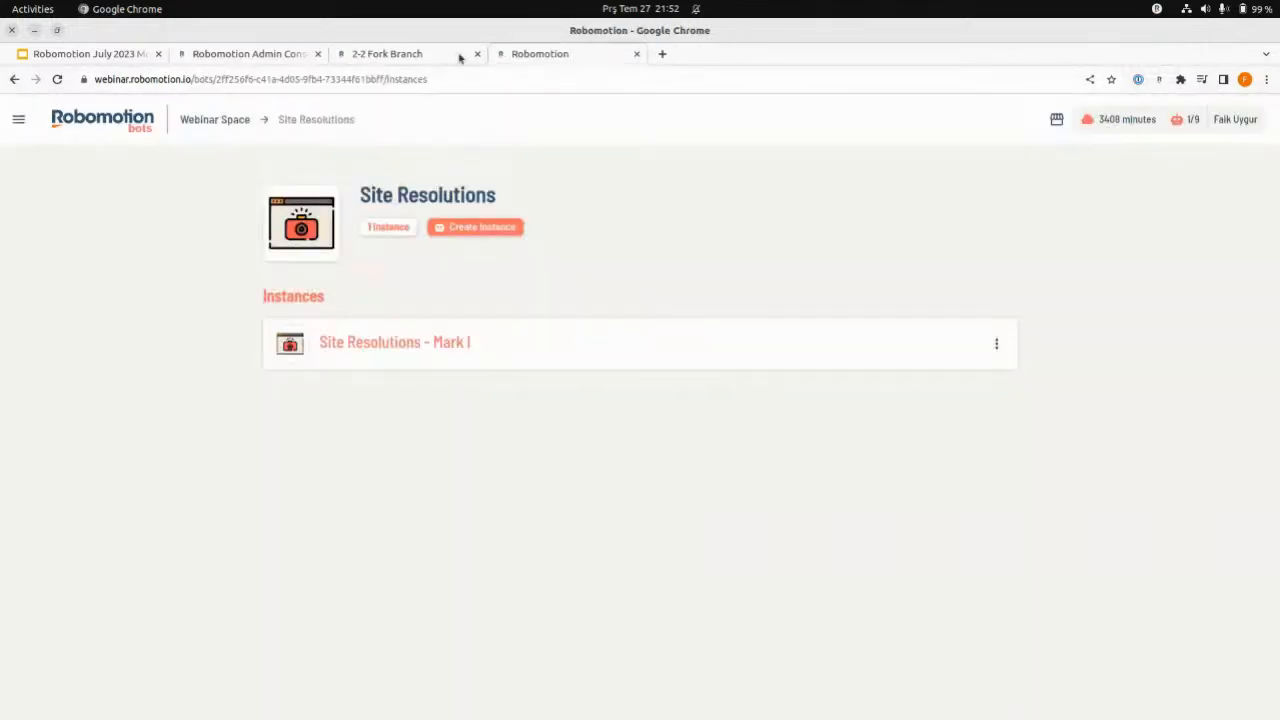
pyautogui.click(450, 57)
pyautogui.click(747, 476)
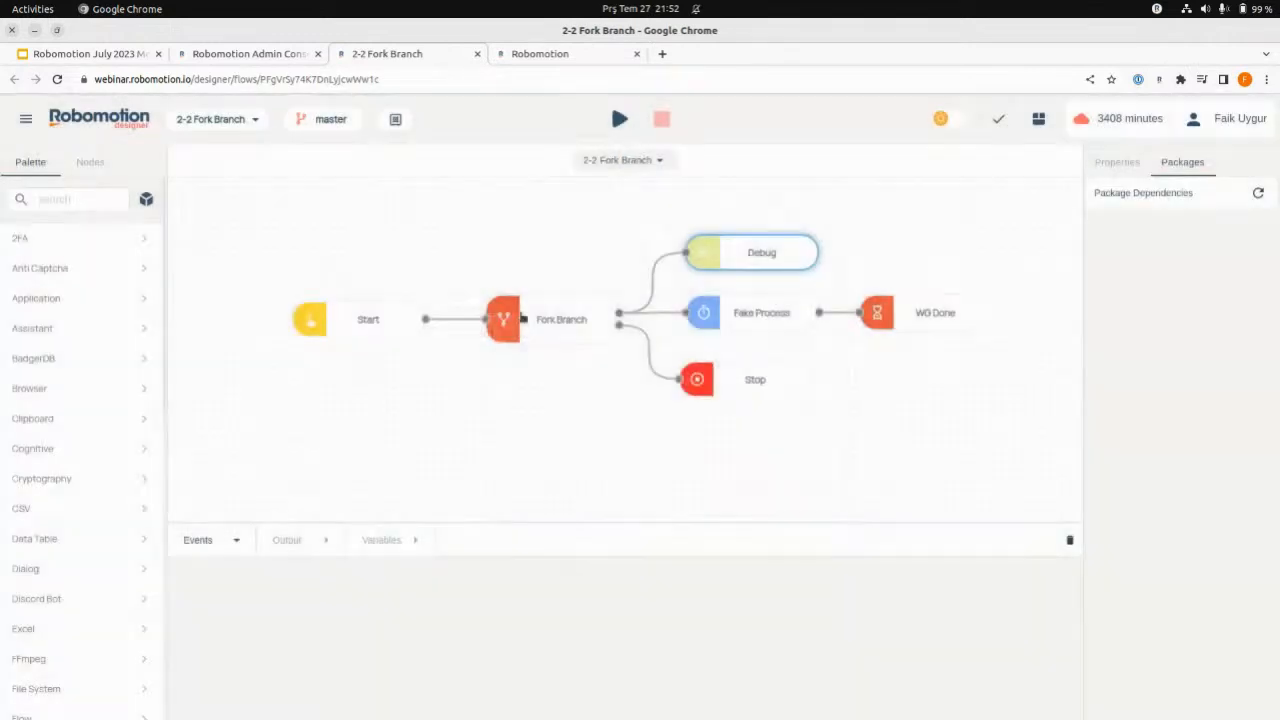
# - Open the 3-1 Site Resolutions (App-In) flow from the project list
pyautogui.click(213, 122)
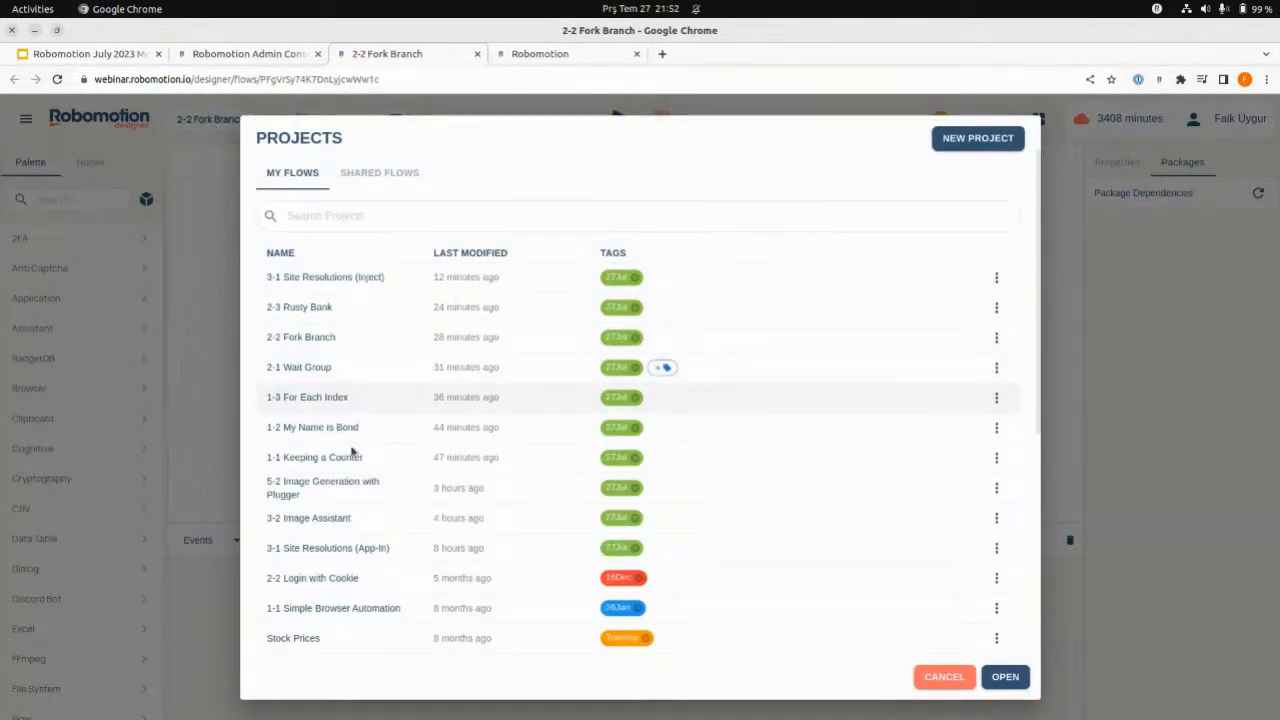
pyautogui.click(373, 547)
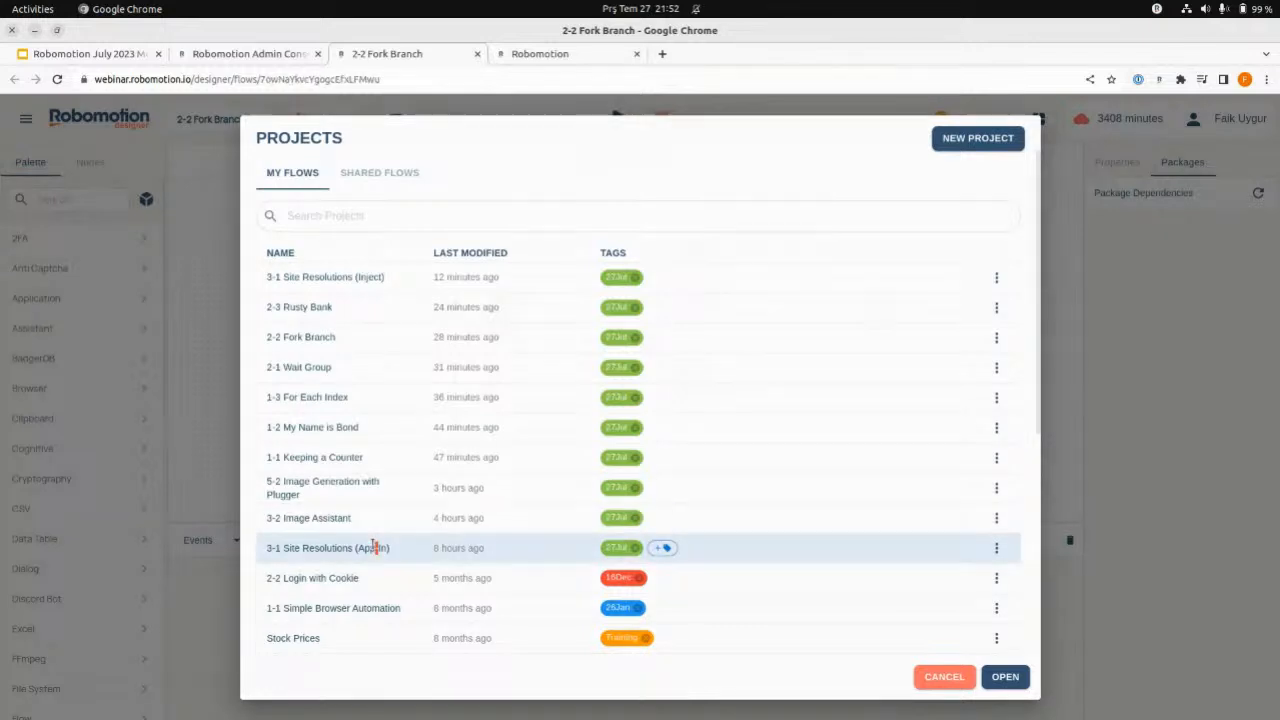
pyautogui.doubleClick(373, 547)
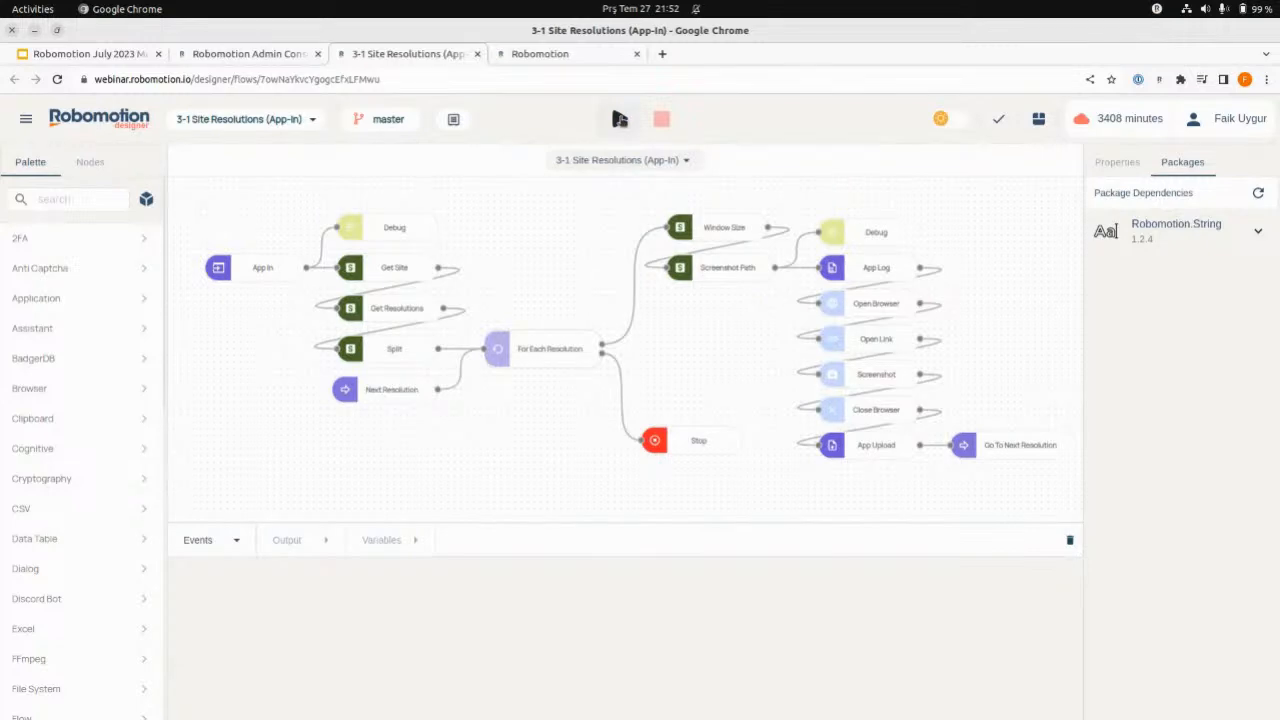
# - Check which robots can run the 3-1 Site Resolutions (App-In) flow in the cloud, and cancel the robot selection
pyautogui.click(619, 119)
pyautogui.click(638, 176)
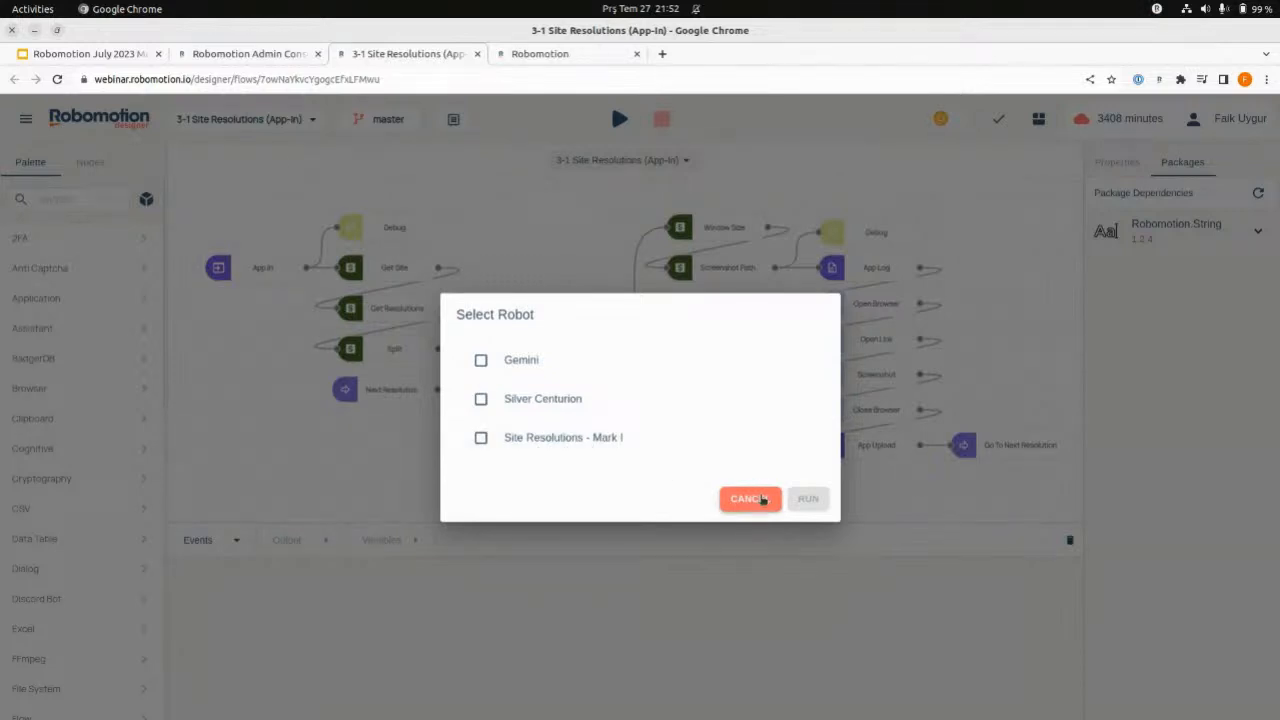
pyautogui.click(750, 499)
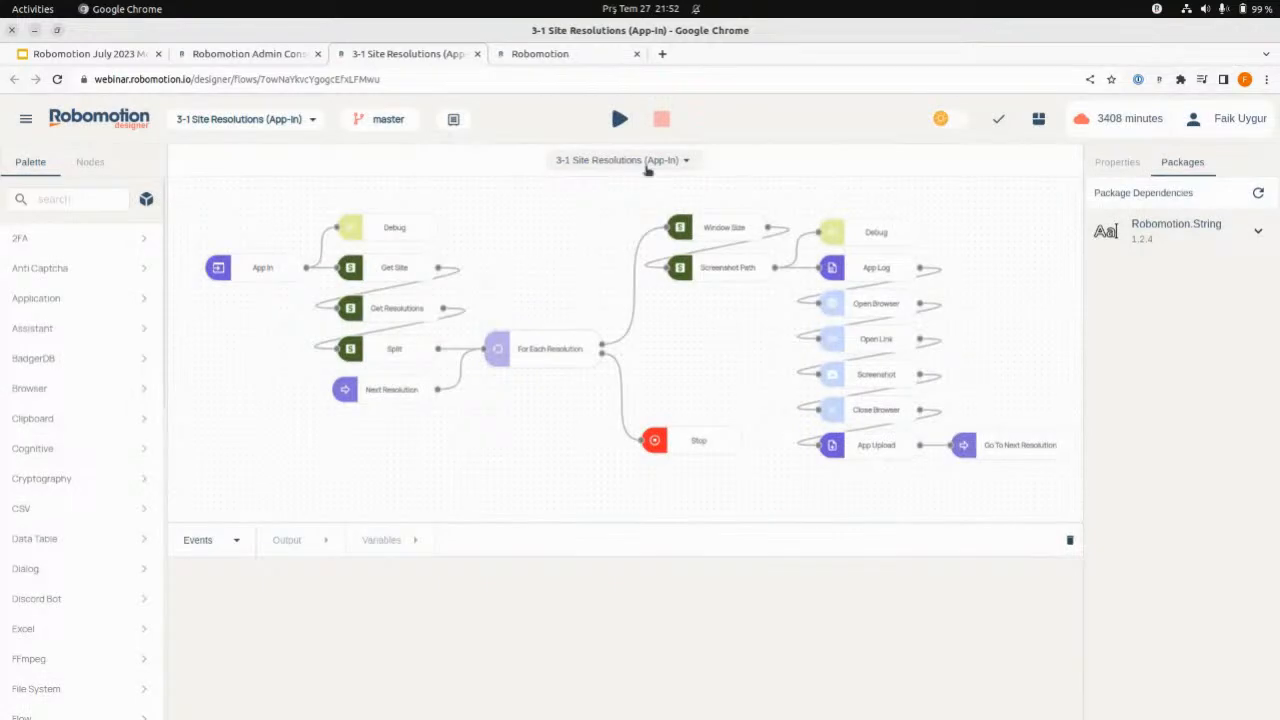
# - Open the Site Resolutions - Mark I instance in the Bot Console and view its run options and the desktop robot's tray options
pyautogui.click(236, 56)
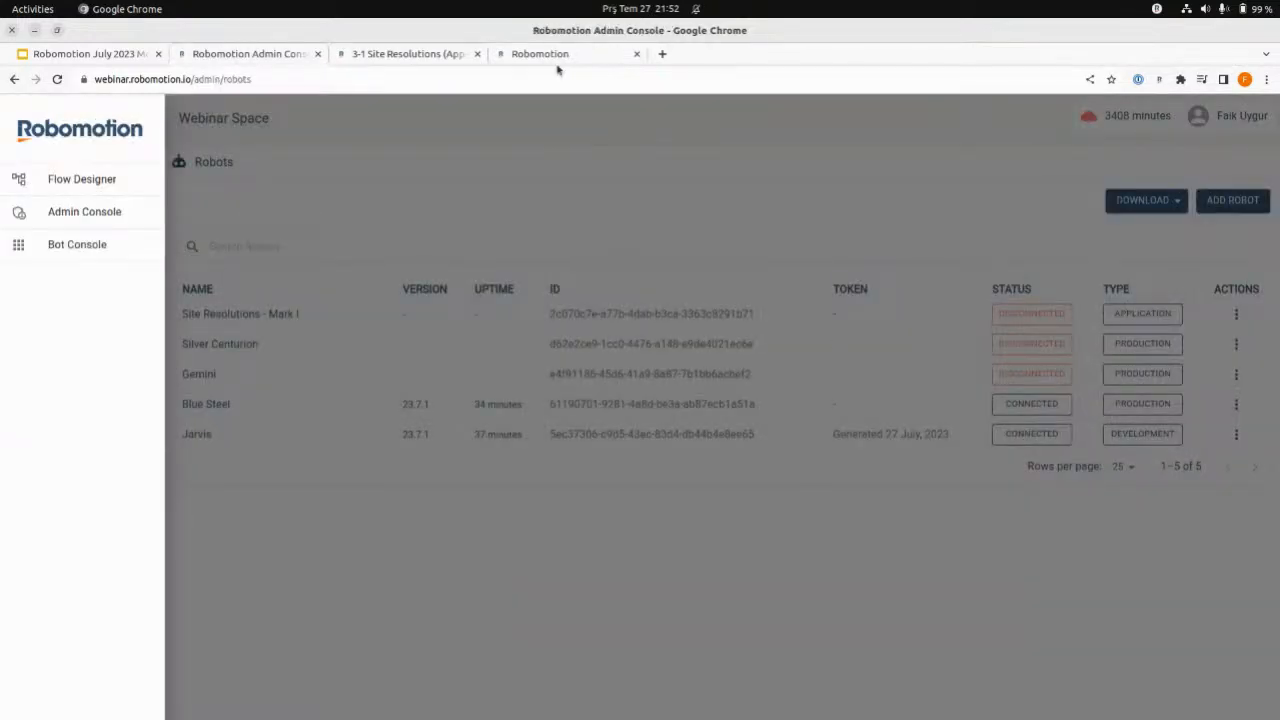
pyautogui.click(558, 56)
pyautogui.click(582, 346)
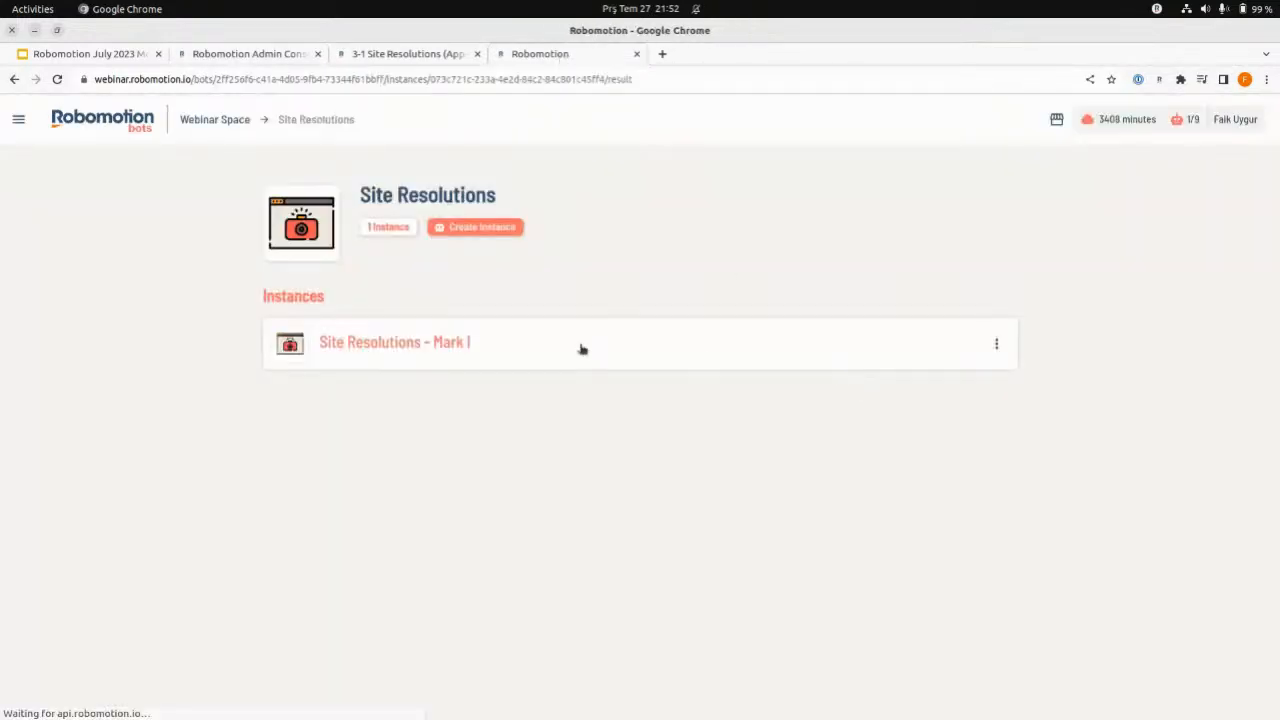
pyautogui.click(1014, 218)
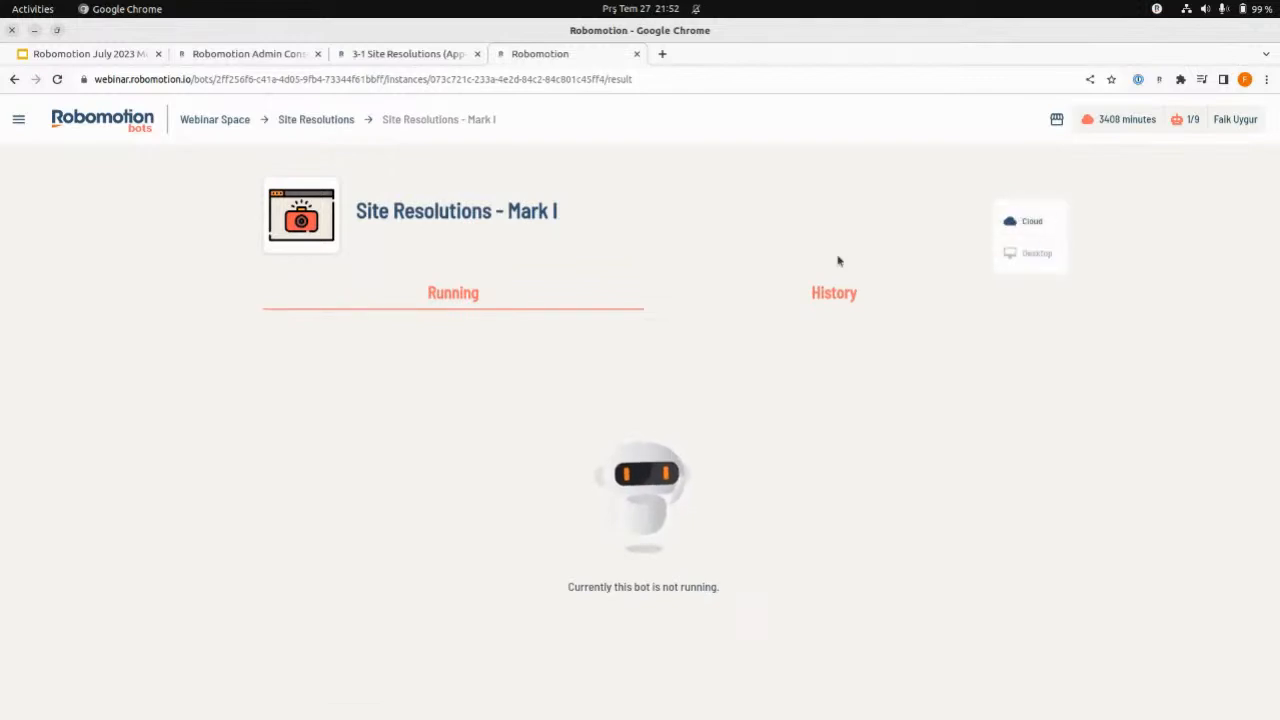
pyautogui.click(998, 233)
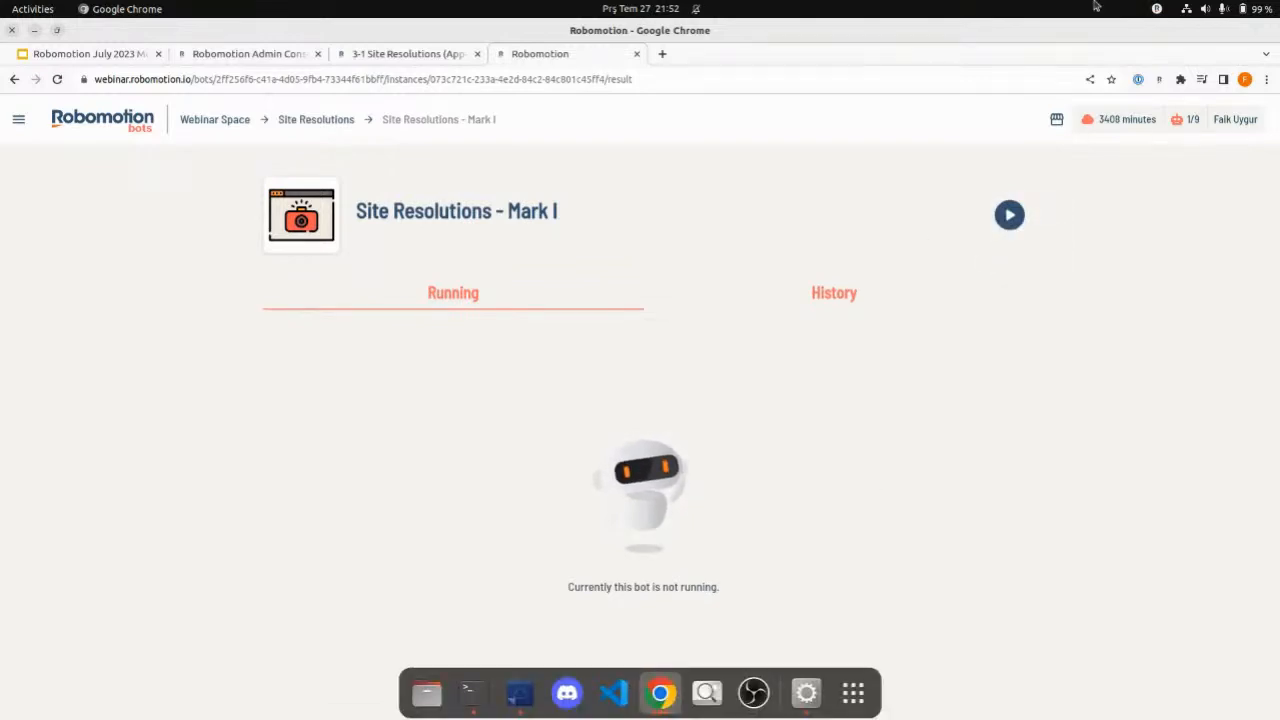
pyautogui.click(1156, 9)
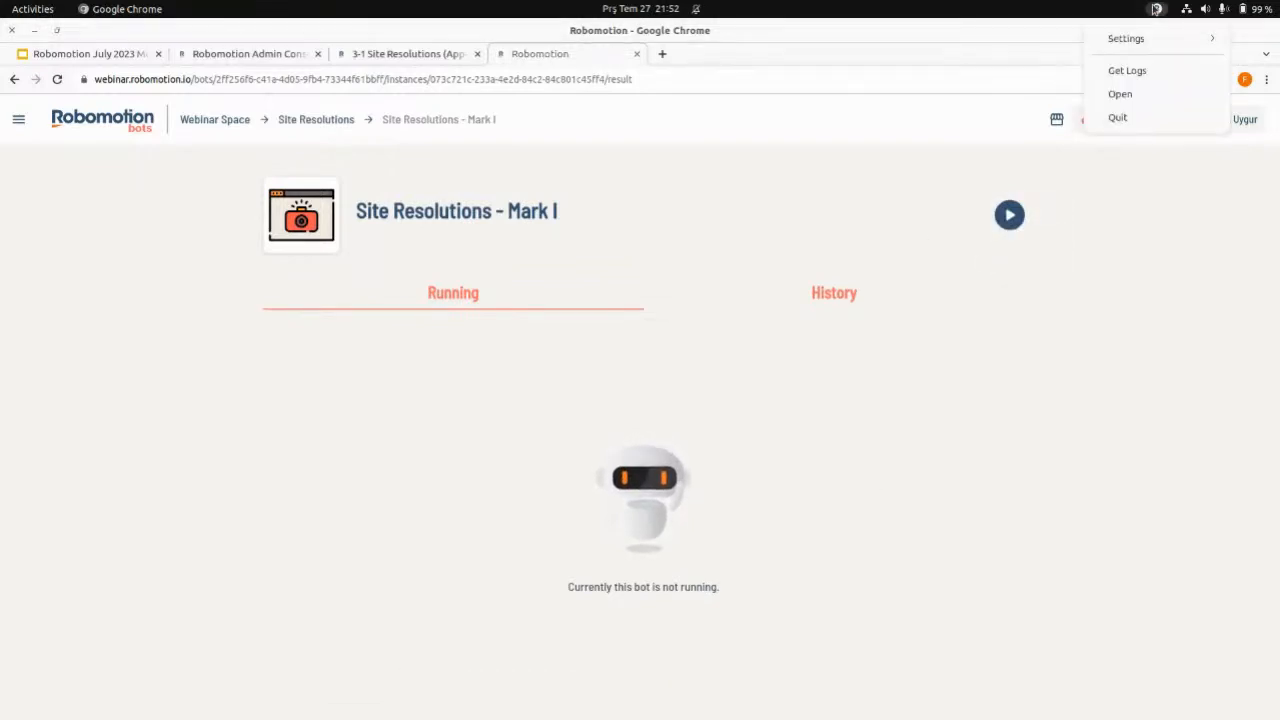
pyautogui.click(816, 250)
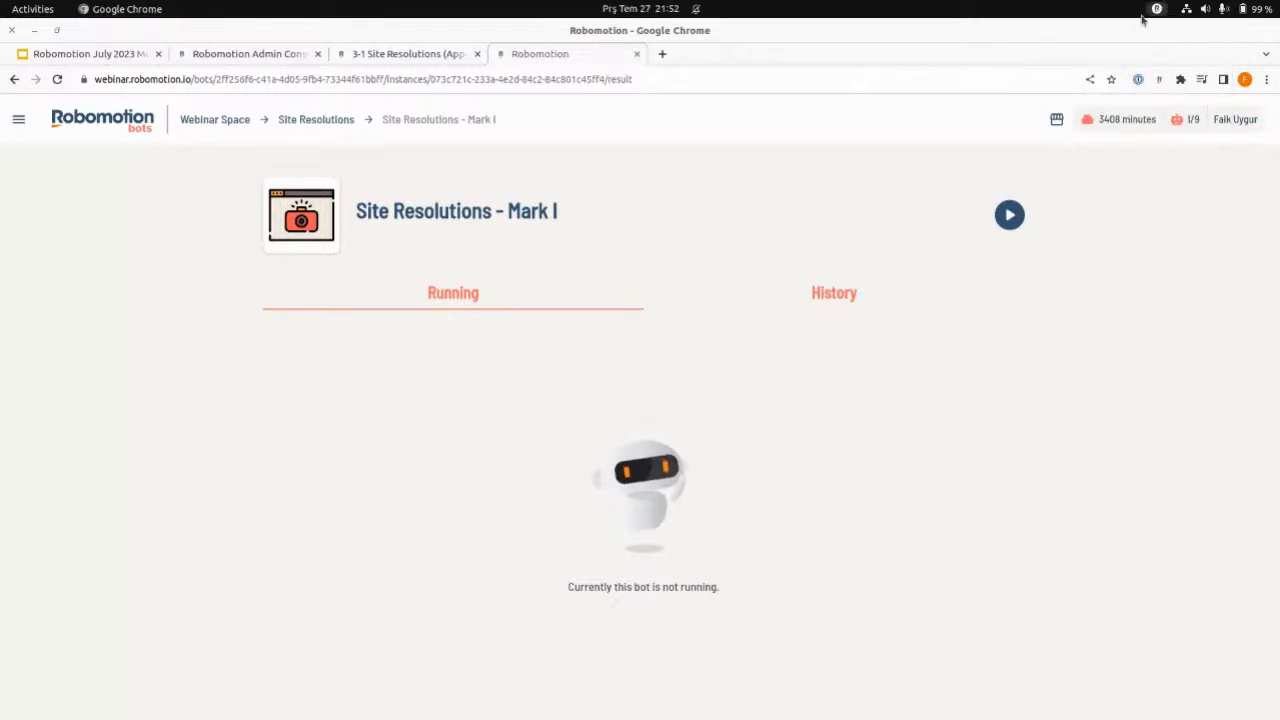
# - Run the Site Resolutions - Mark I instance in the cloud and follow its running log
pyautogui.click(1012, 215)
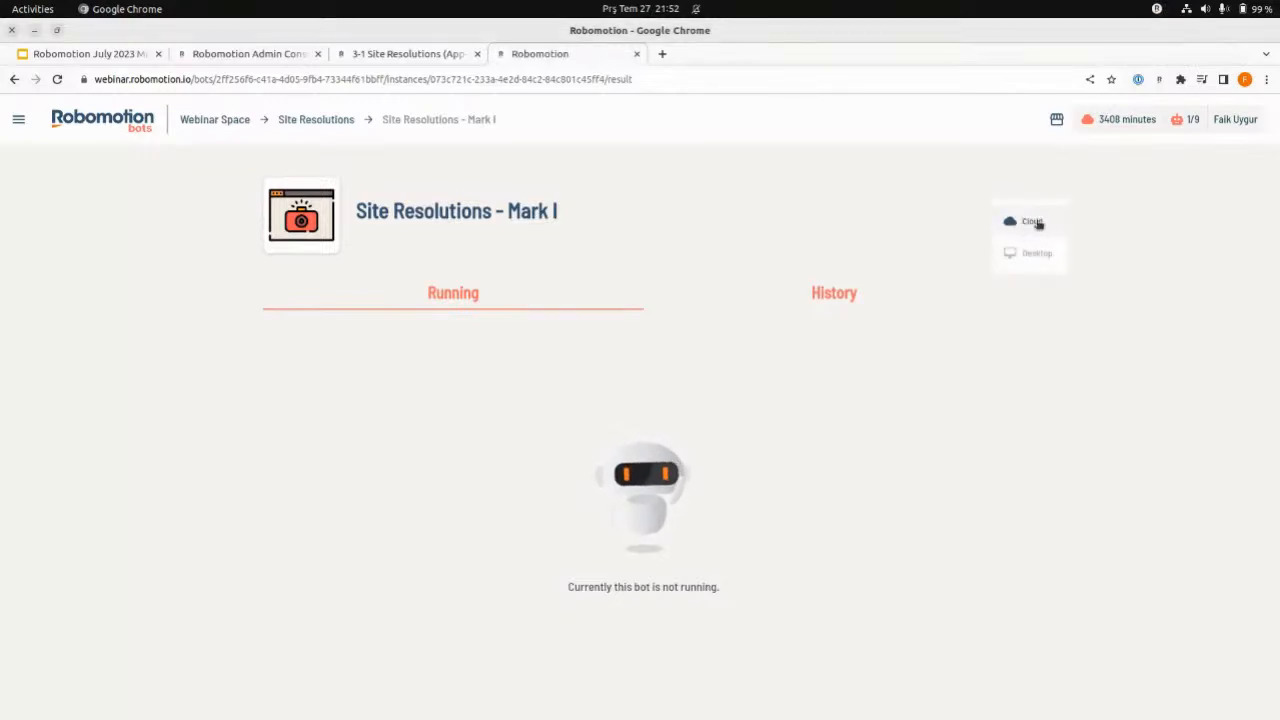
pyautogui.click(1032, 222)
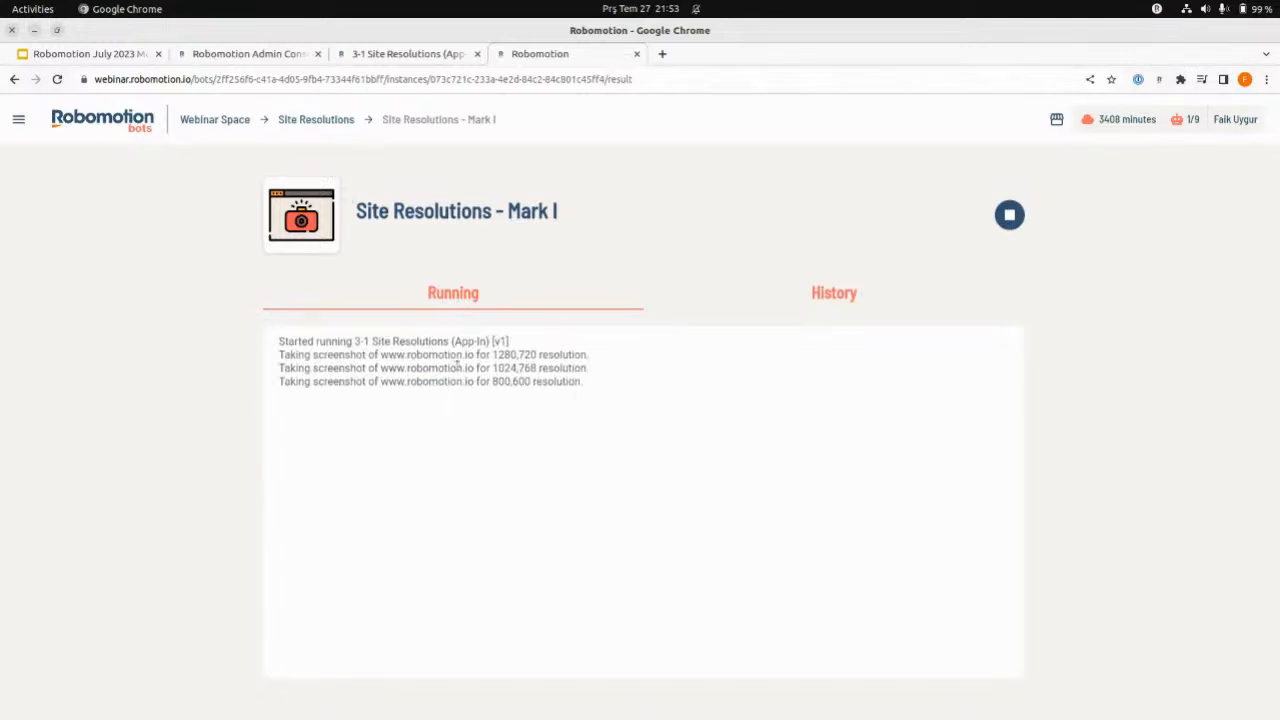
pyautogui.click(408, 60)
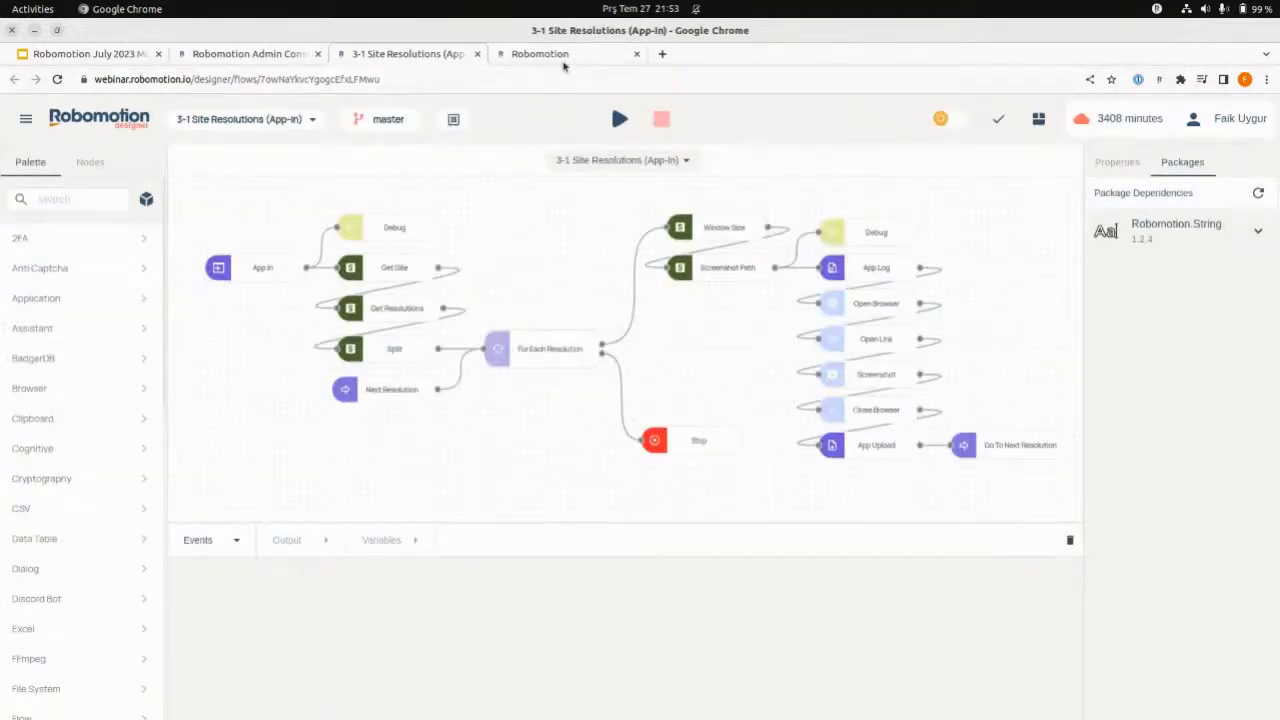
pyautogui.click(563, 60)
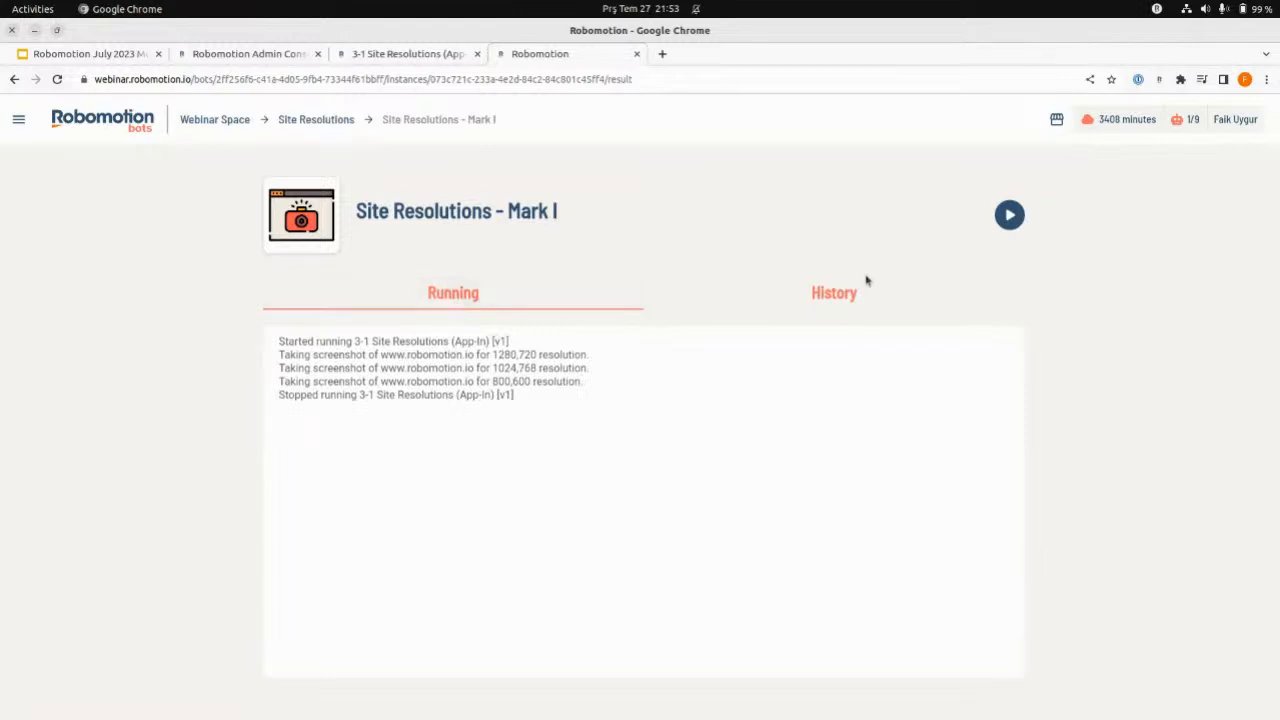
# - Create a second instance of the Site Resolutions bot and view the new instance's management options
pyautogui.click(320, 120)
pyautogui.click(455, 228)
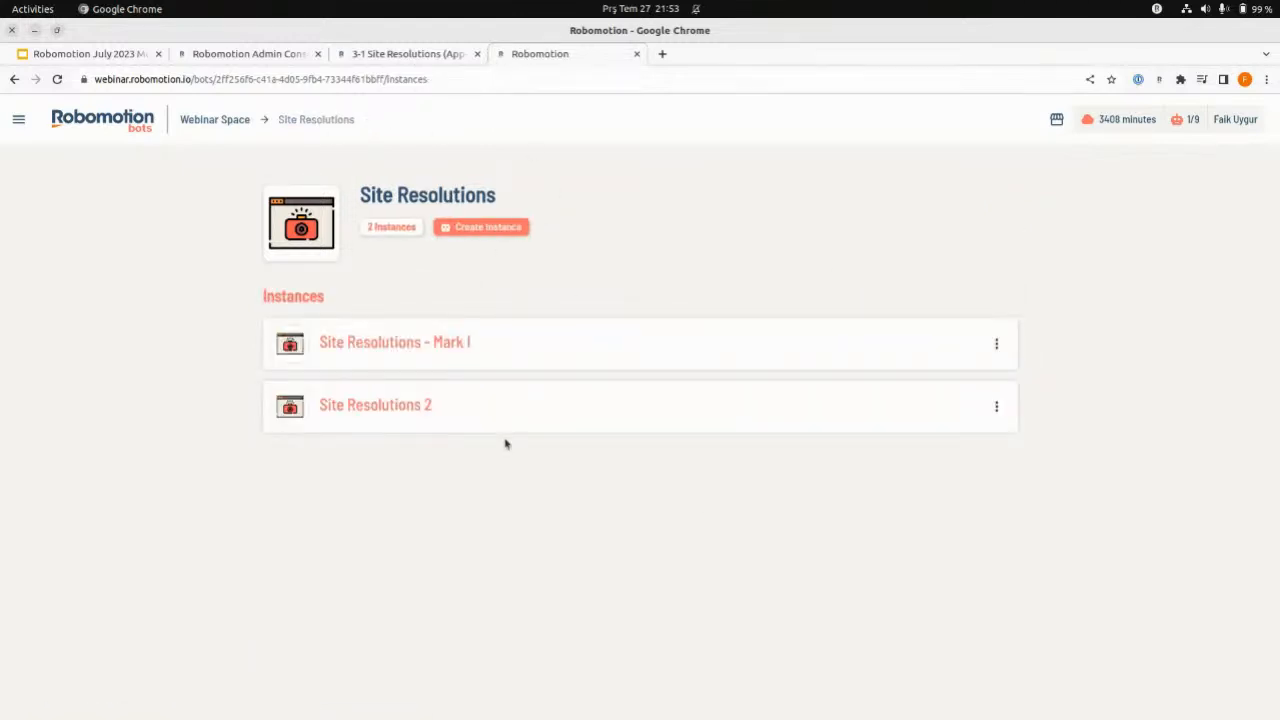
pyautogui.click(996, 406)
pyautogui.click(560, 474)
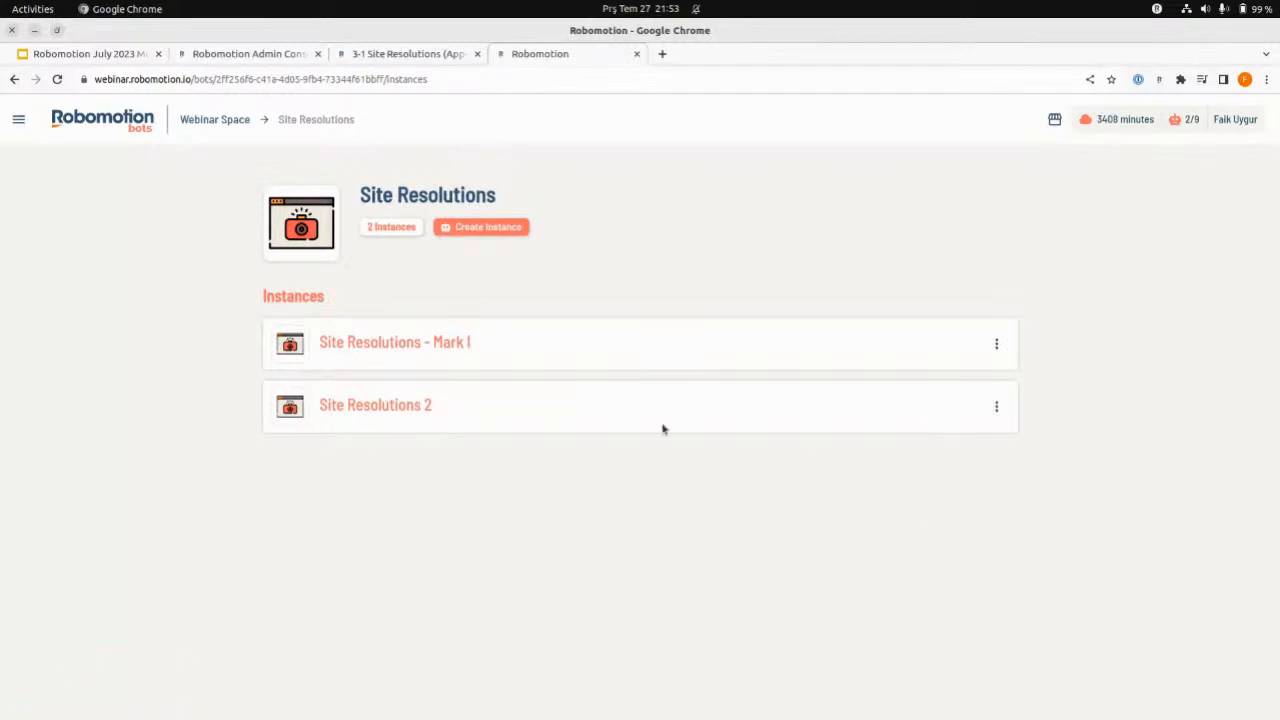
pyautogui.click(996, 410)
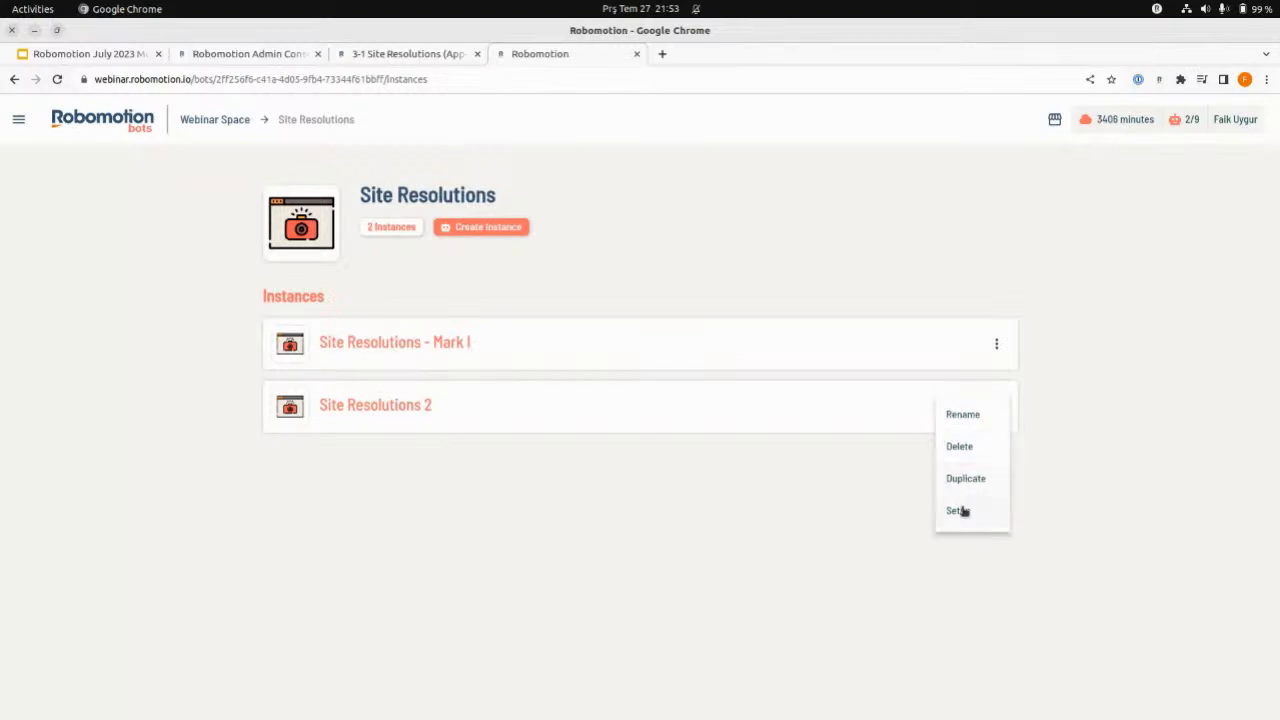
pyautogui.click(818, 490)
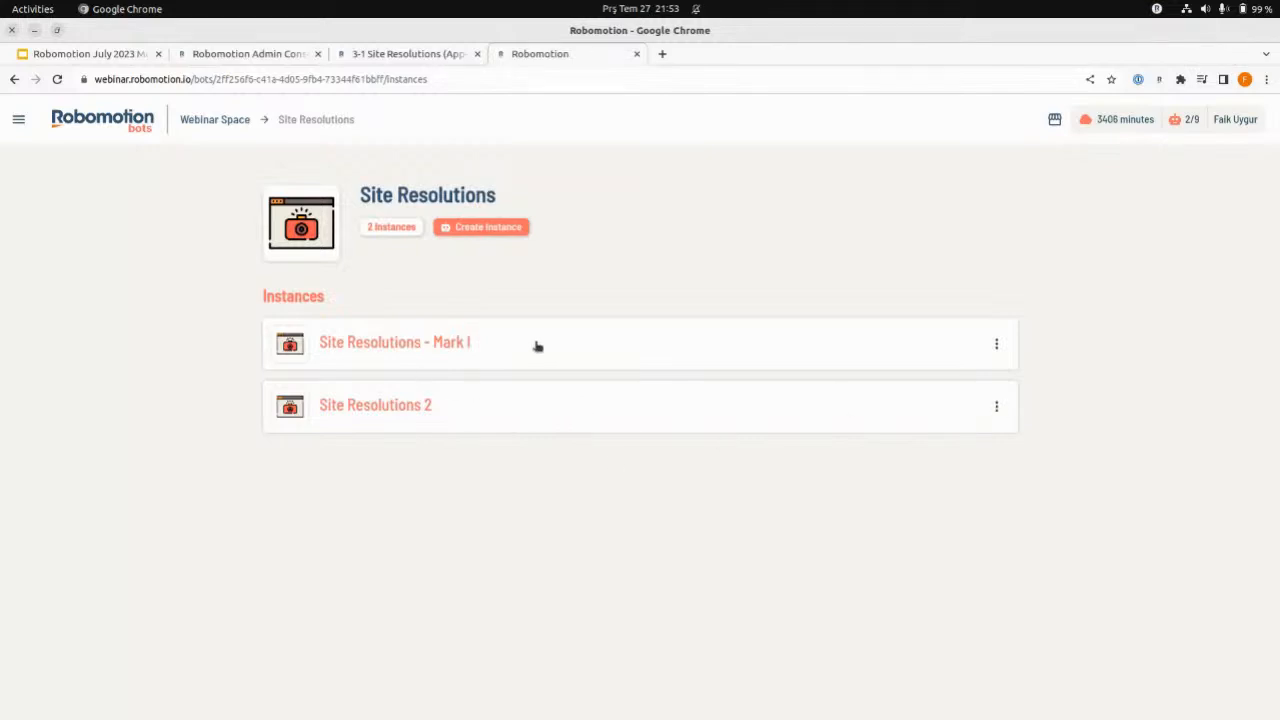
# - Review the logs and result files of the latest run in the Site Resolutions - Mark I instance's history
pyautogui.click(463, 346)
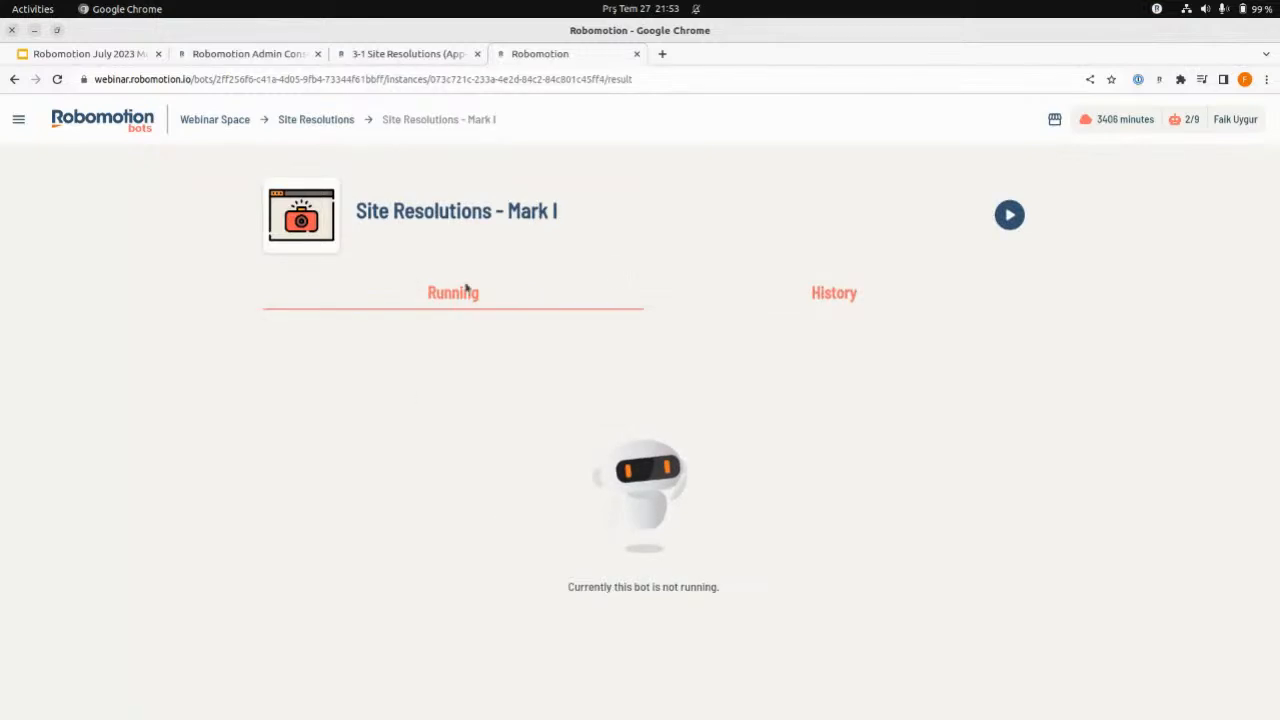
pyautogui.click(851, 294)
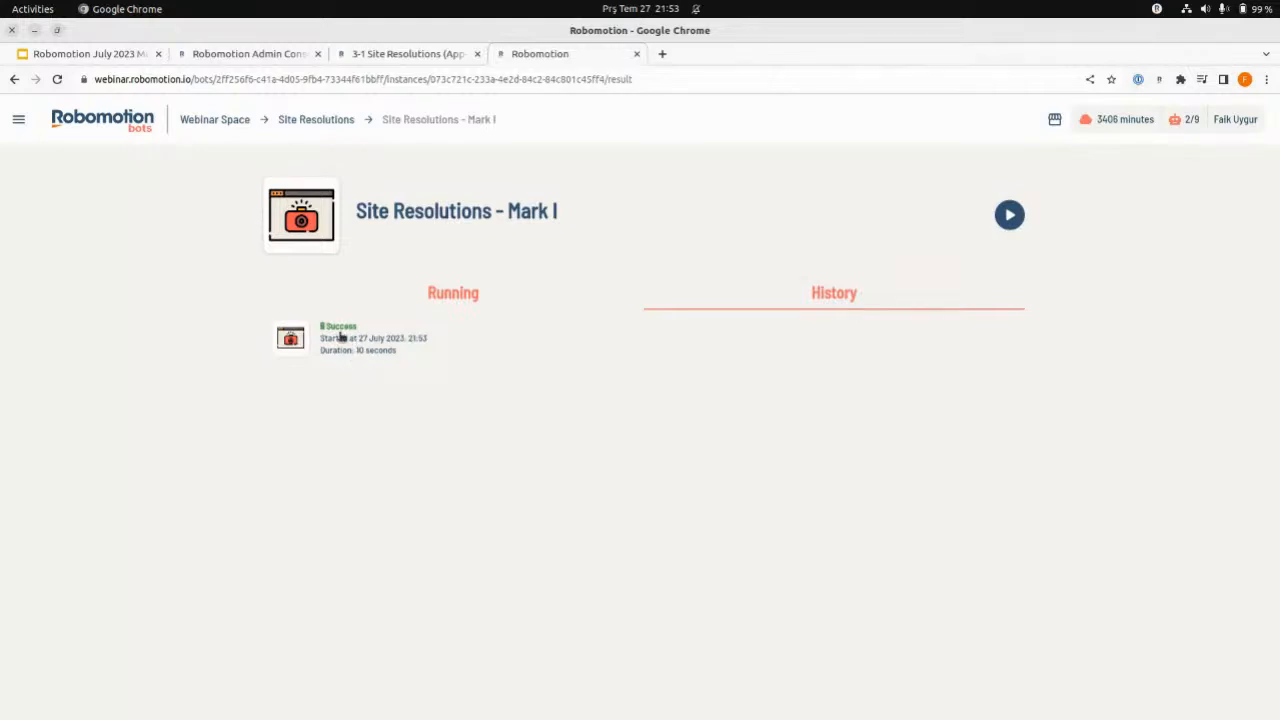
pyautogui.click(340, 337)
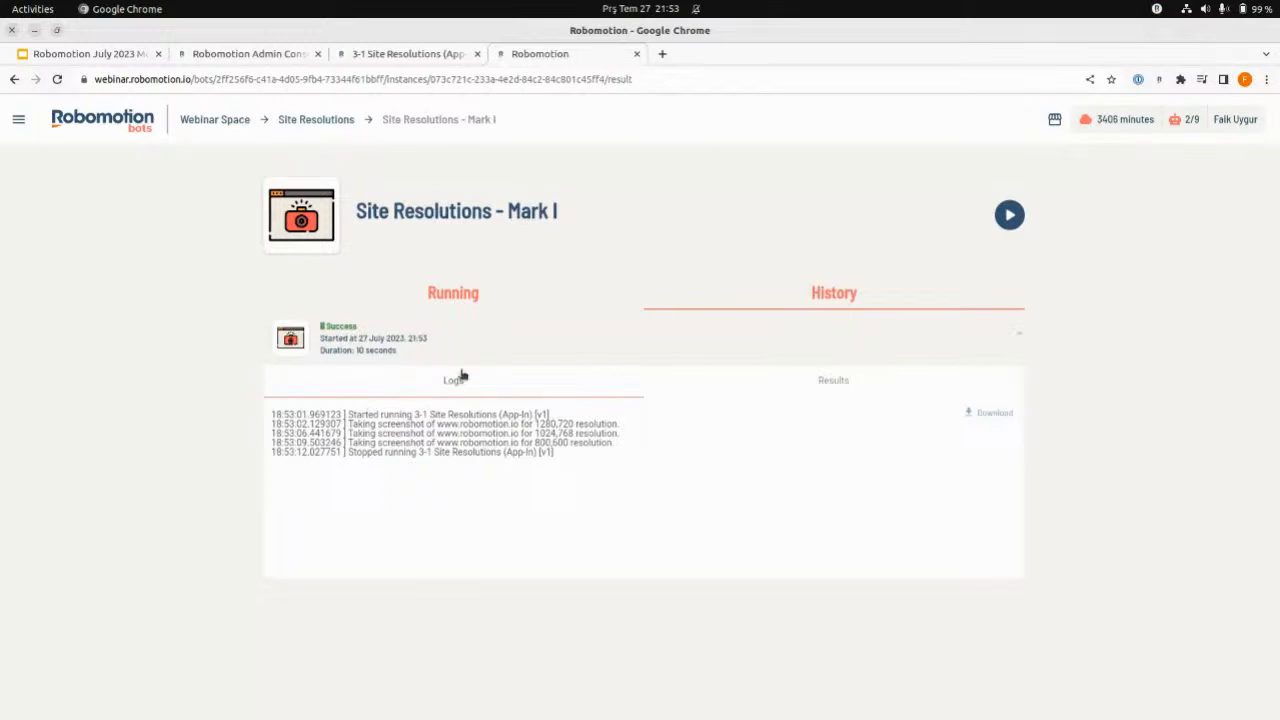
pyautogui.click(834, 387)
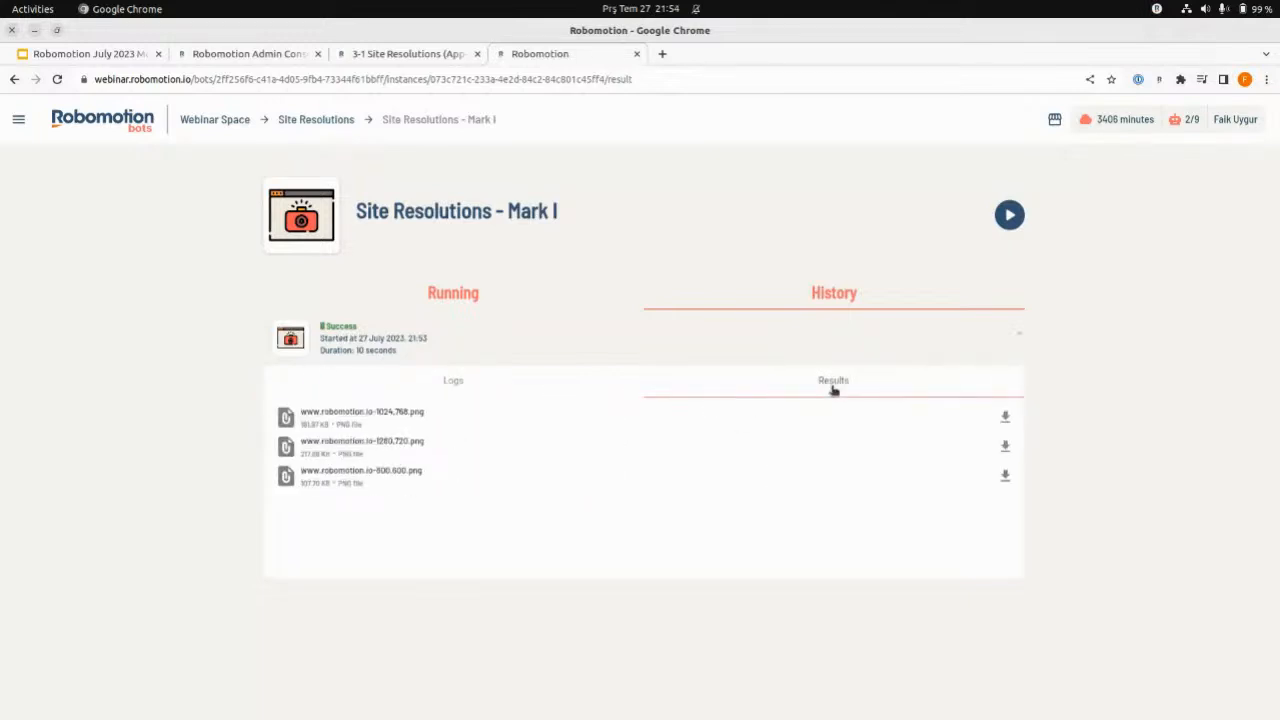
pyautogui.click(383, 471)
pyautogui.click(77, 708)
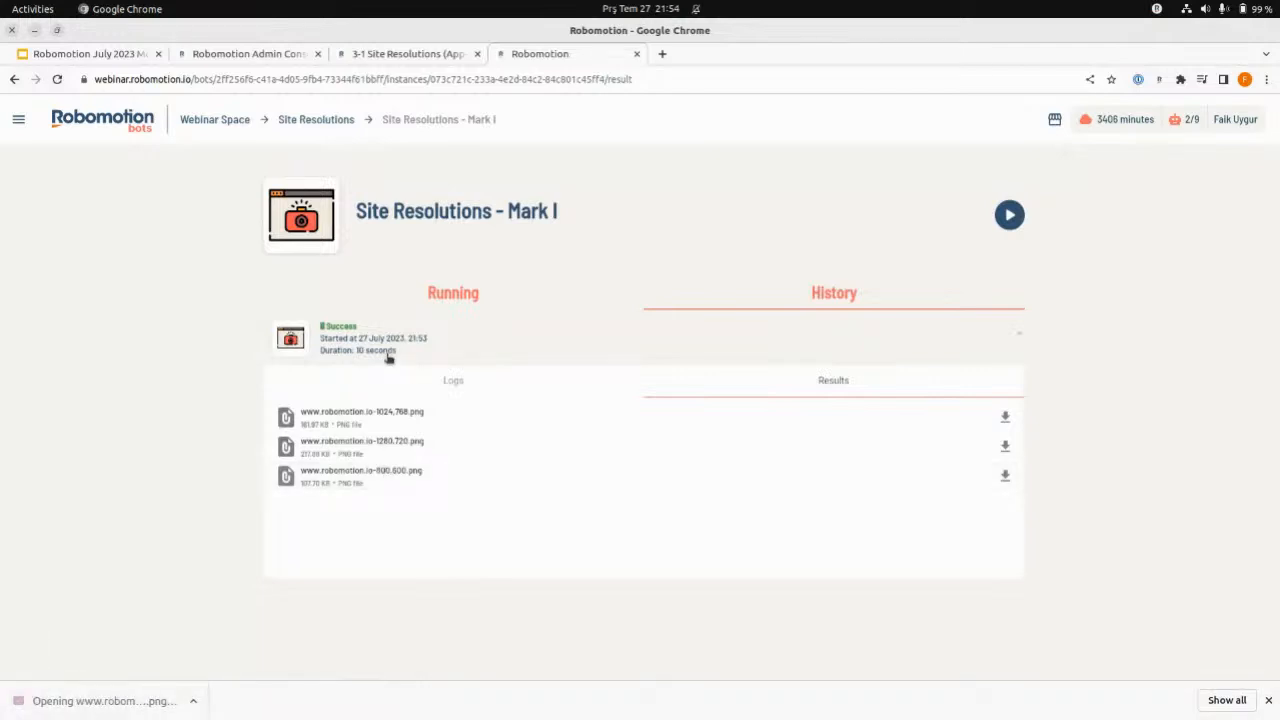
pyautogui.click(366, 174)
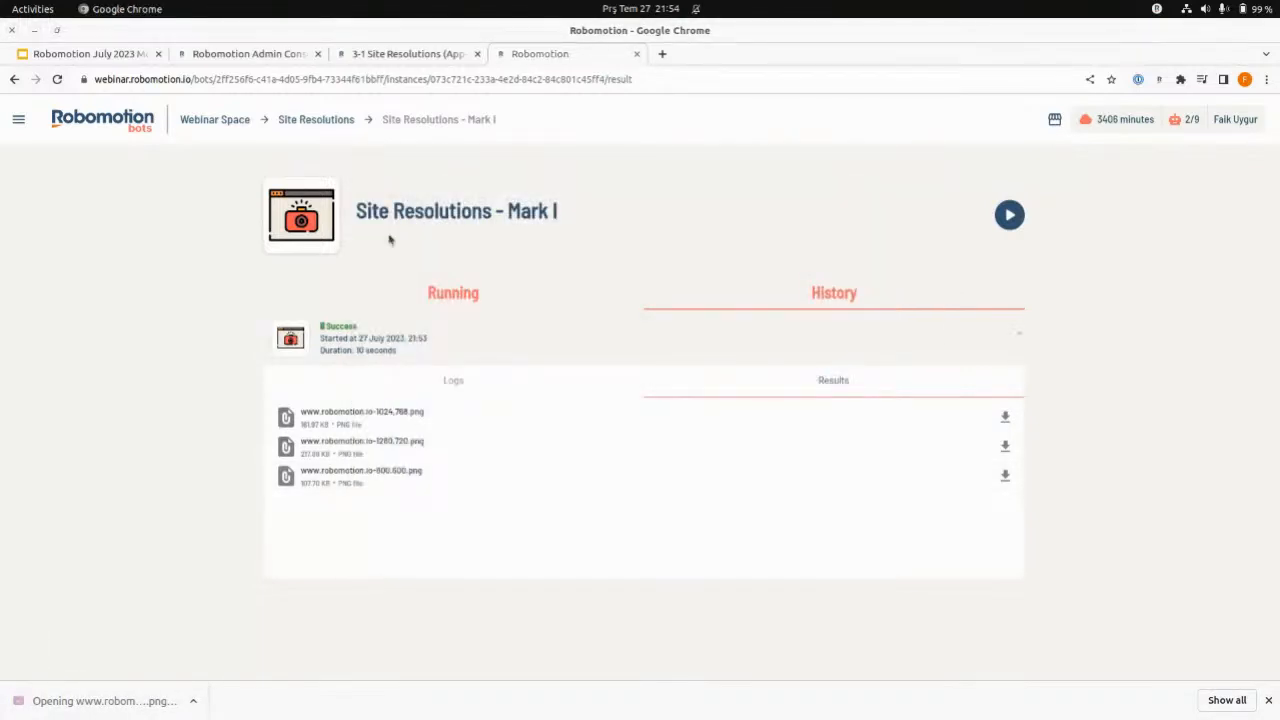
pyautogui.click(411, 448)
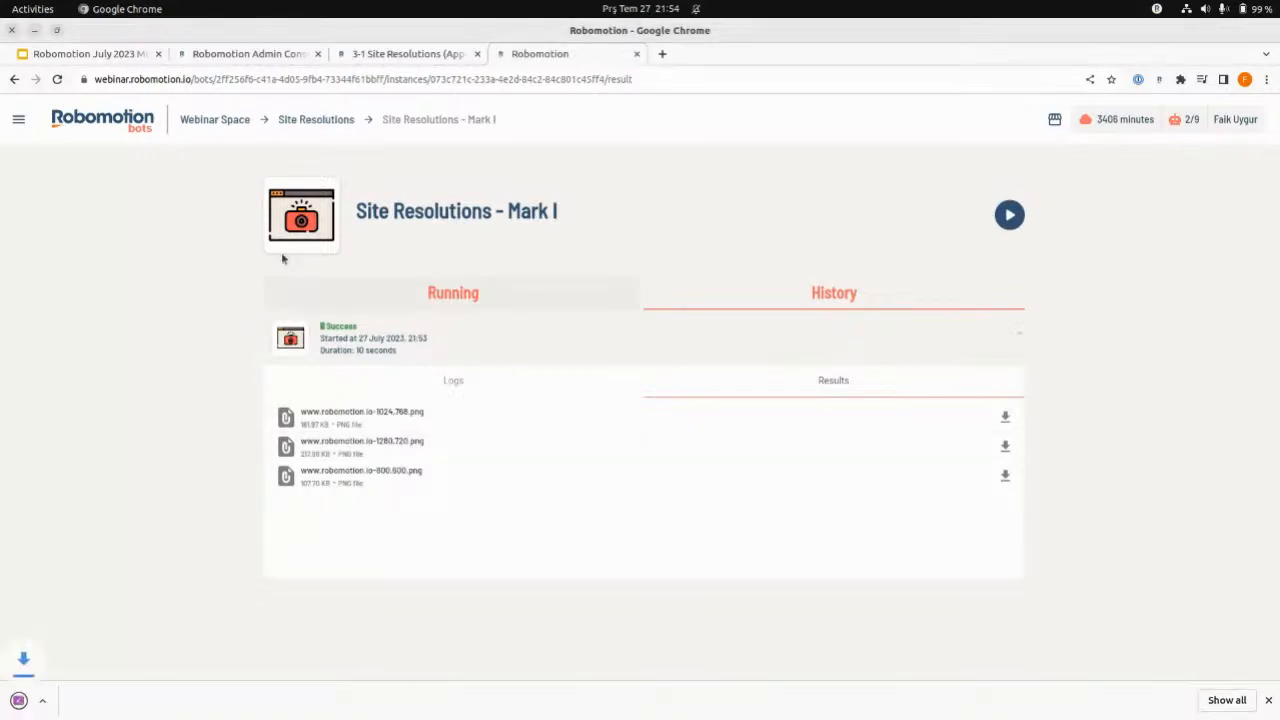
pyautogui.click(1268, 700)
pyautogui.click(543, 288)
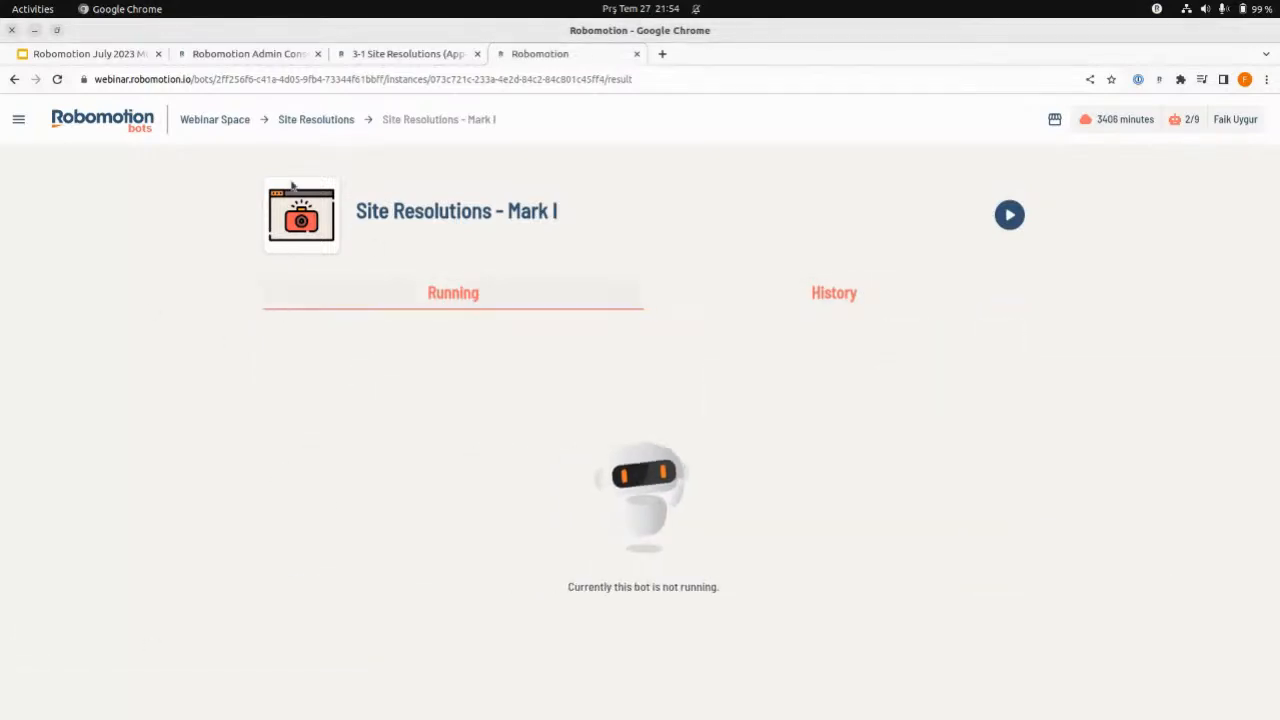
# - Return to the My Bots list of Webinar Space and view the consoles available for navigation
pyautogui.click(208, 120)
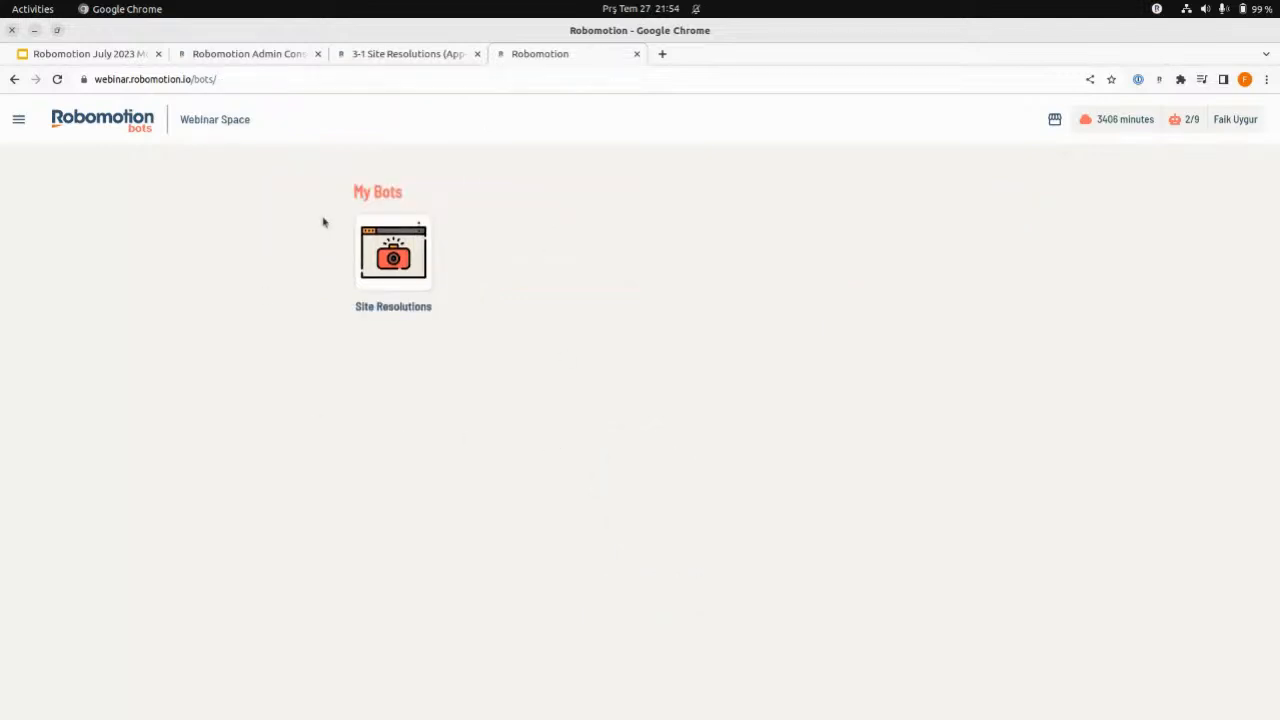
pyautogui.click(20, 121)
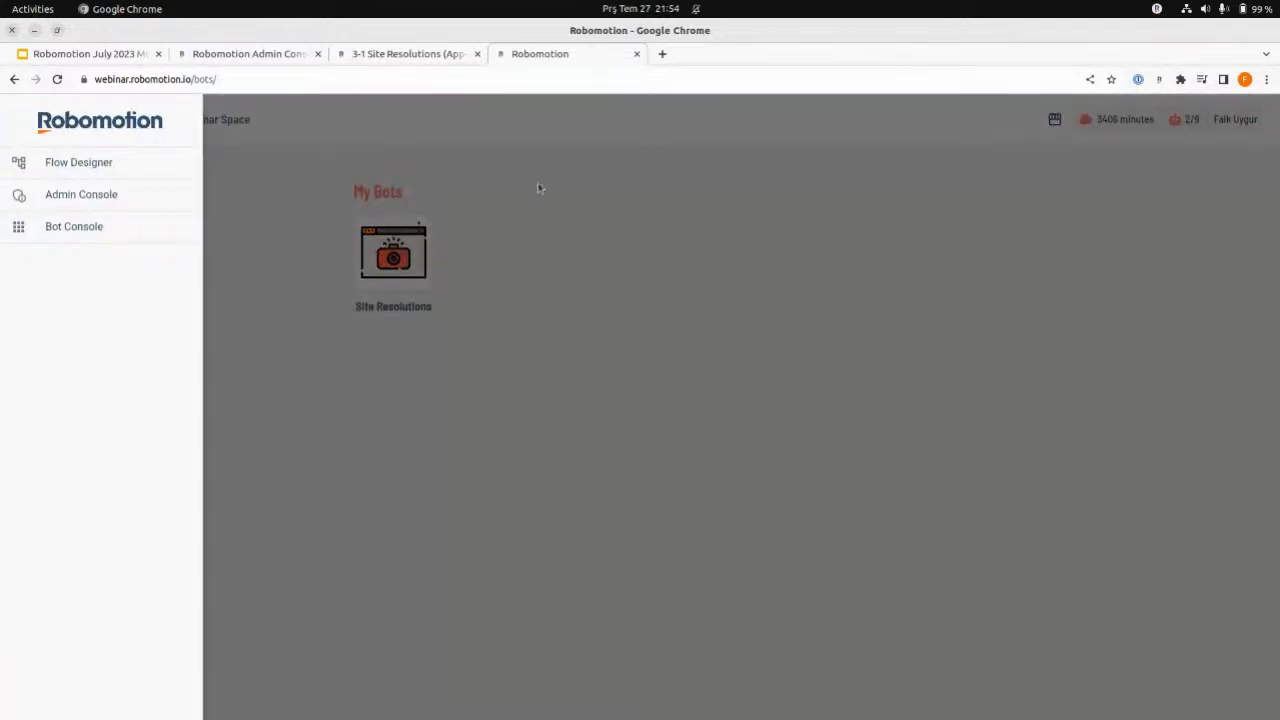
pyautogui.click(568, 188)
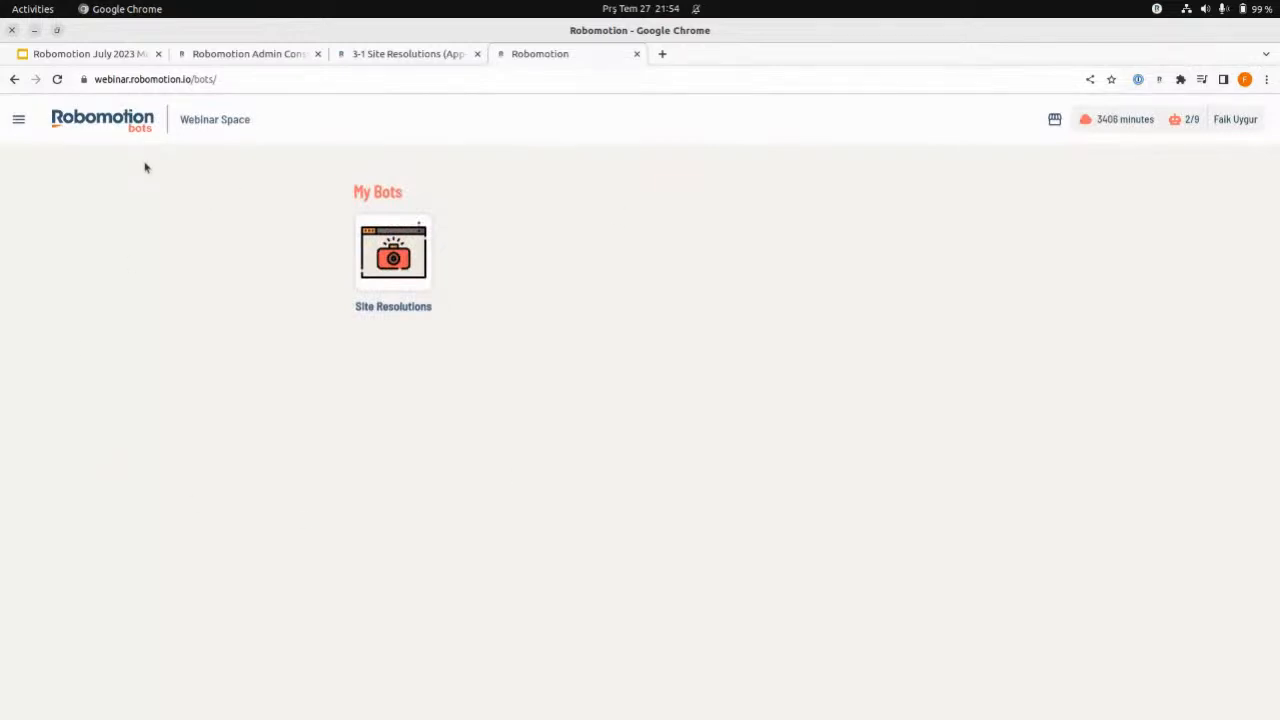
pyautogui.click(18, 119)
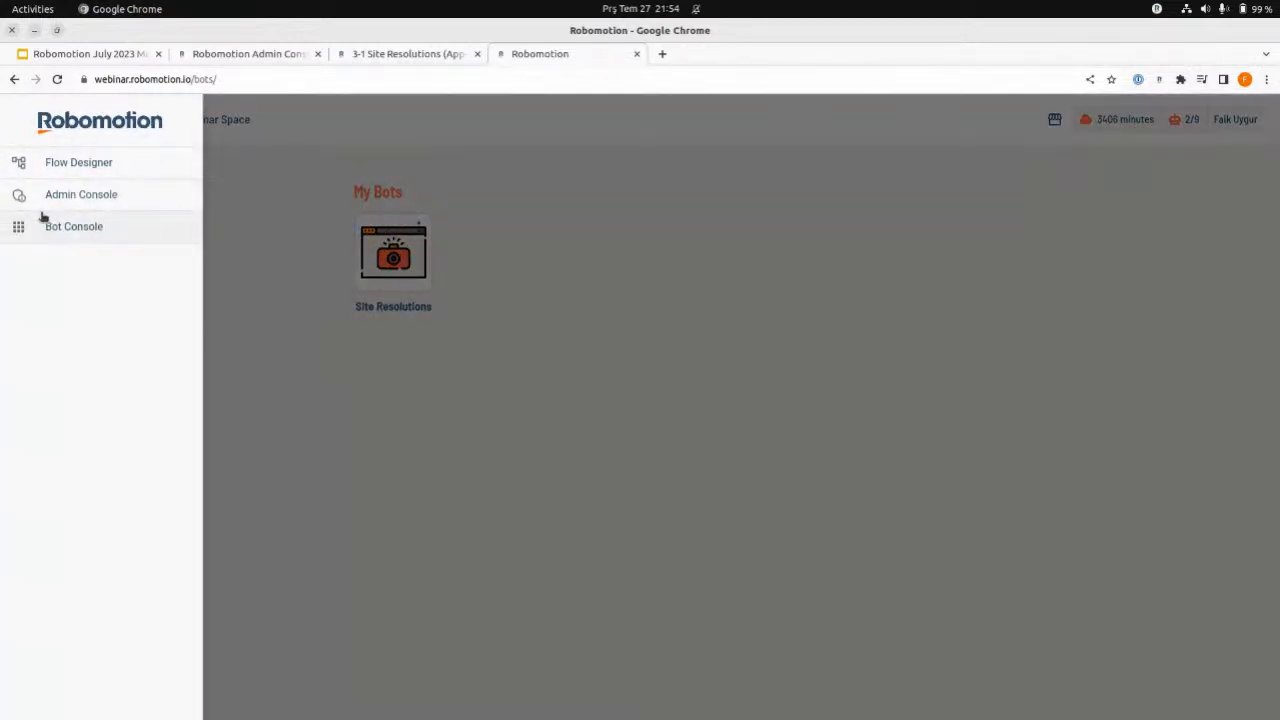
pyautogui.click(686, 308)
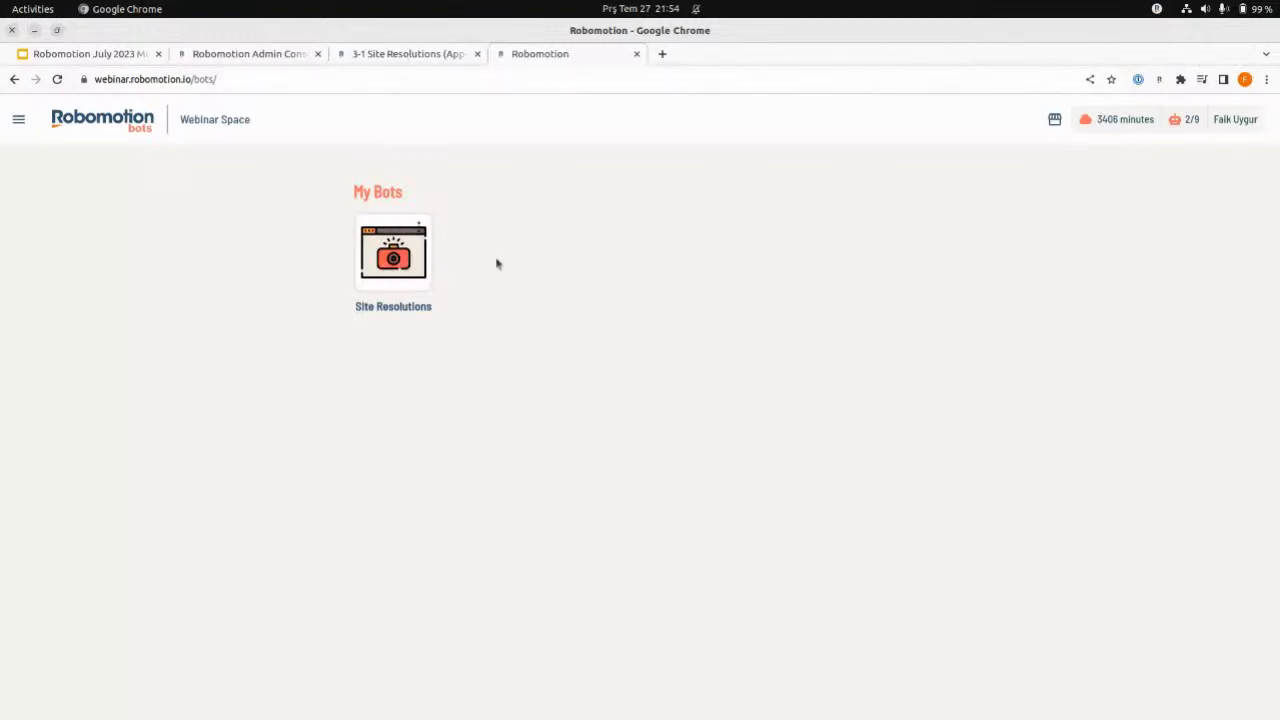
# - Check the slide on turning a flow into a bot in the July 2023 presentation, and return to the Bot Console
pyautogui.click(88, 54)
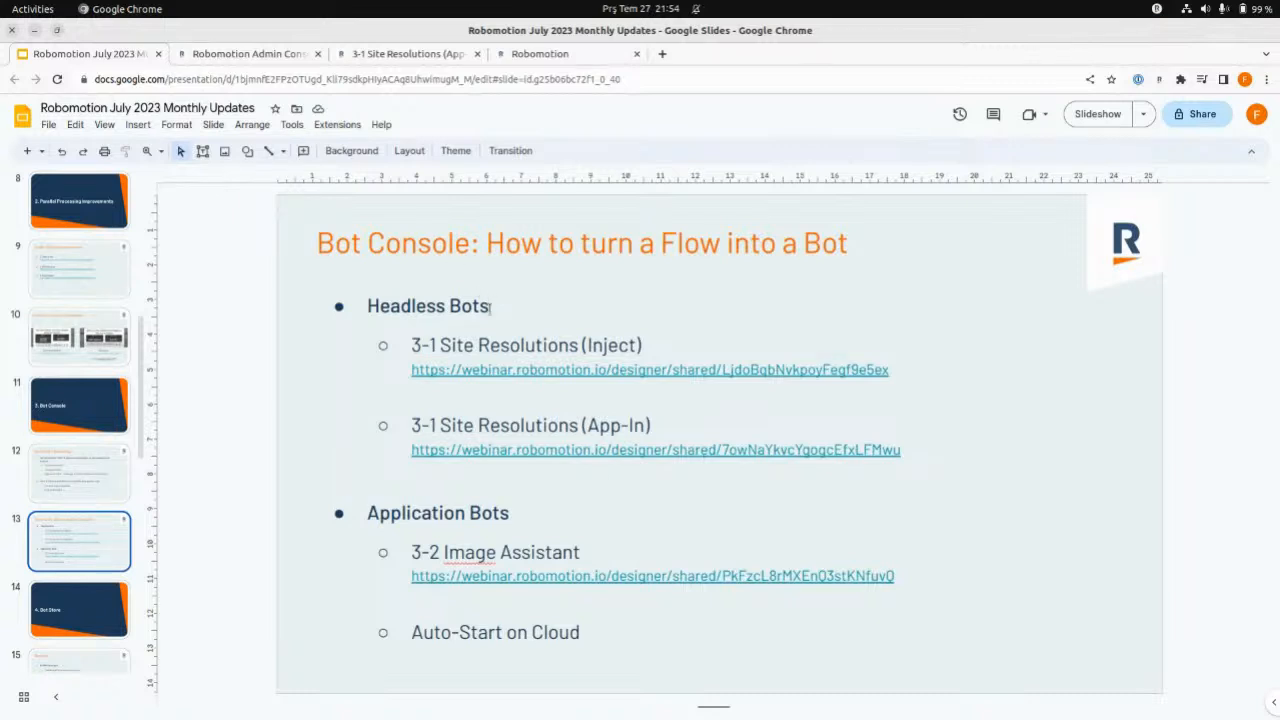
pyautogui.click(376, 54)
pyautogui.click(519, 56)
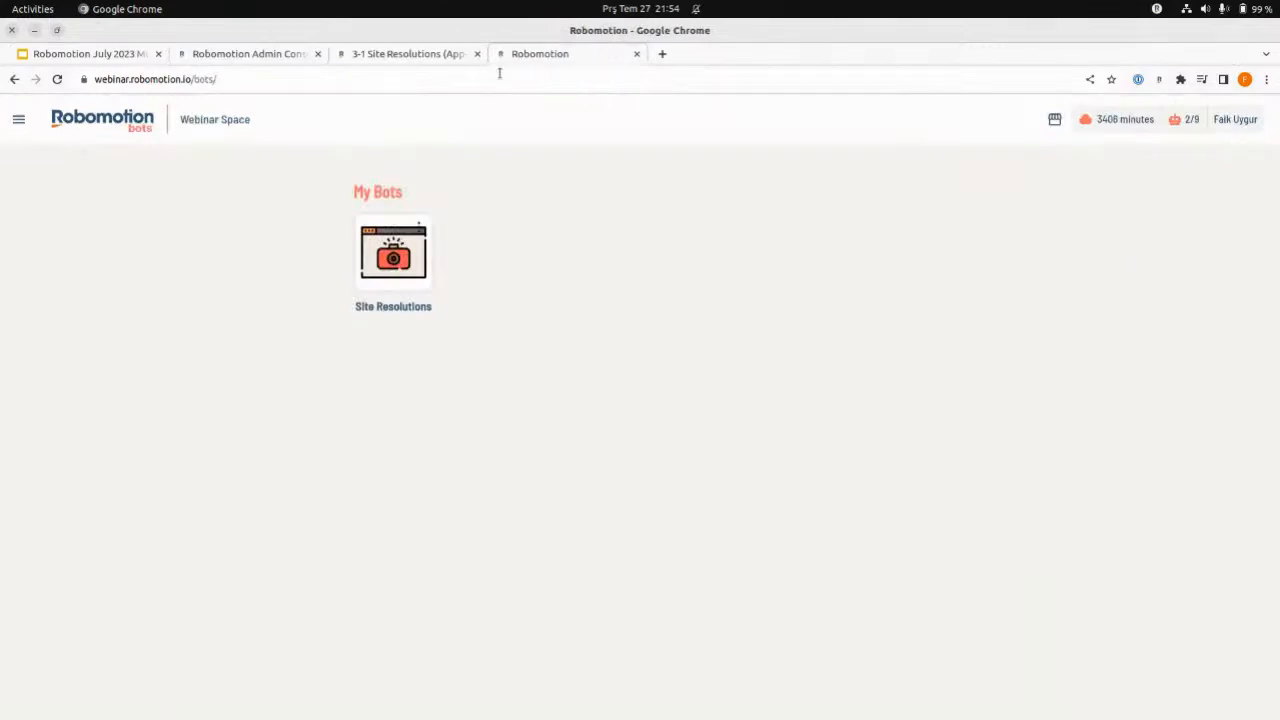
# - Delete the Site Resolutions 2 instance of the Site Resolutions bot
pyautogui.click(393, 250)
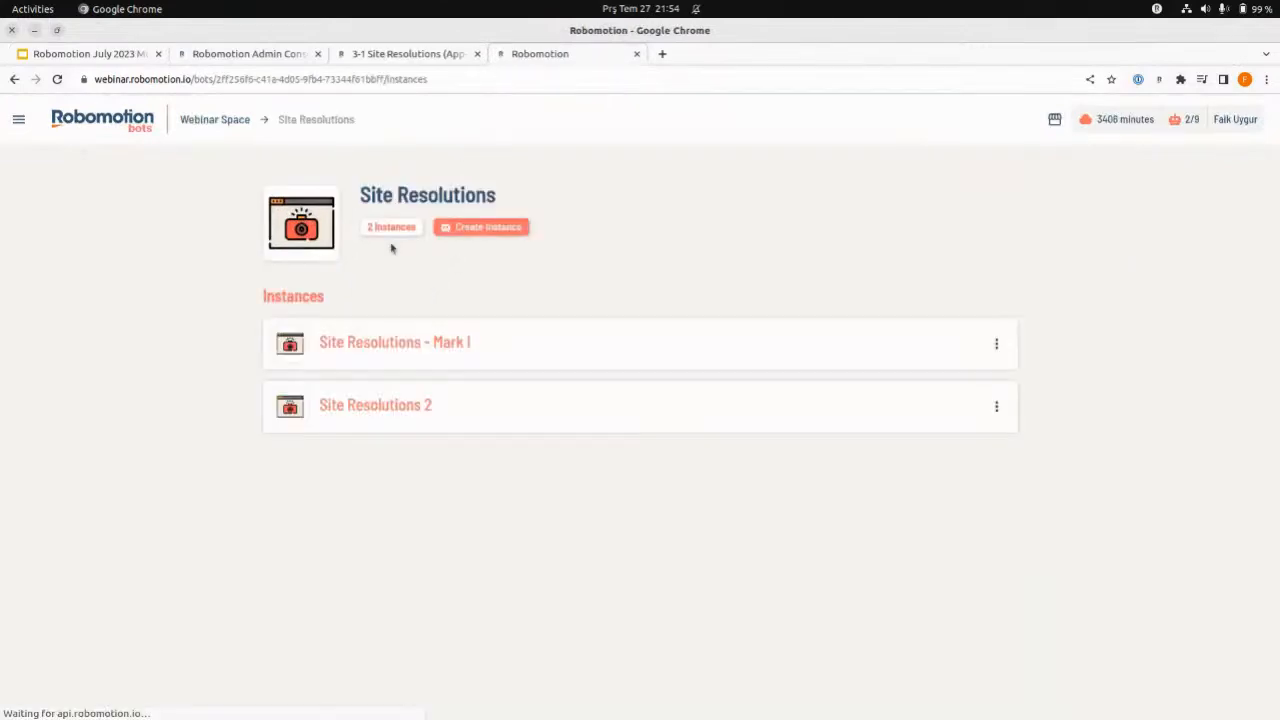
pyautogui.click(997, 410)
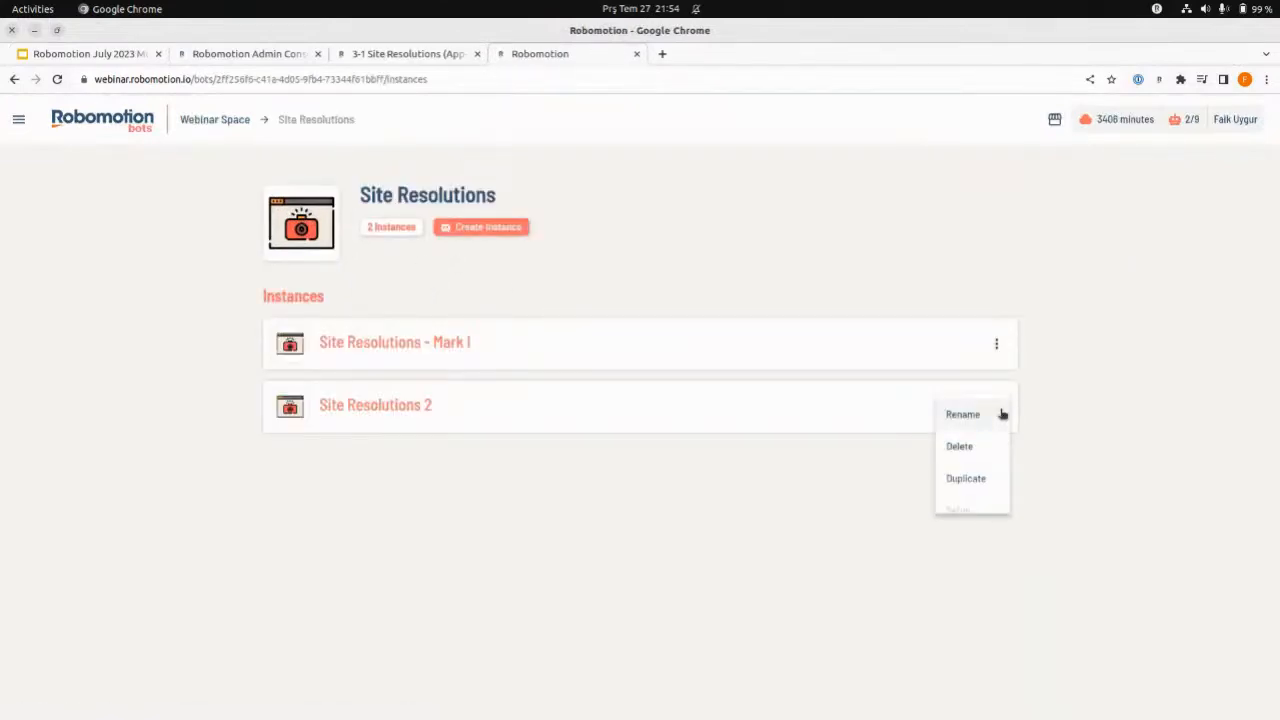
pyautogui.click(977, 448)
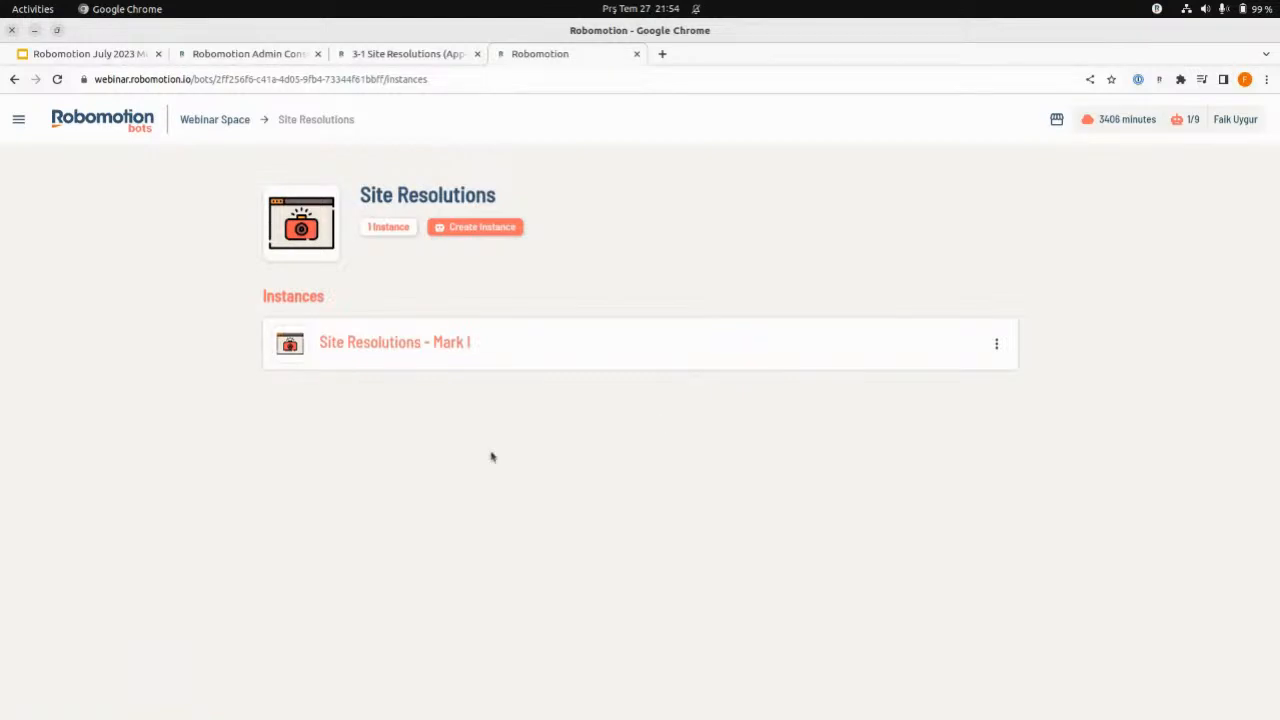
# - Switch to the Flow Designer and open the 3-2 Image Assistant flow from the project list
pyautogui.click(284, 56)
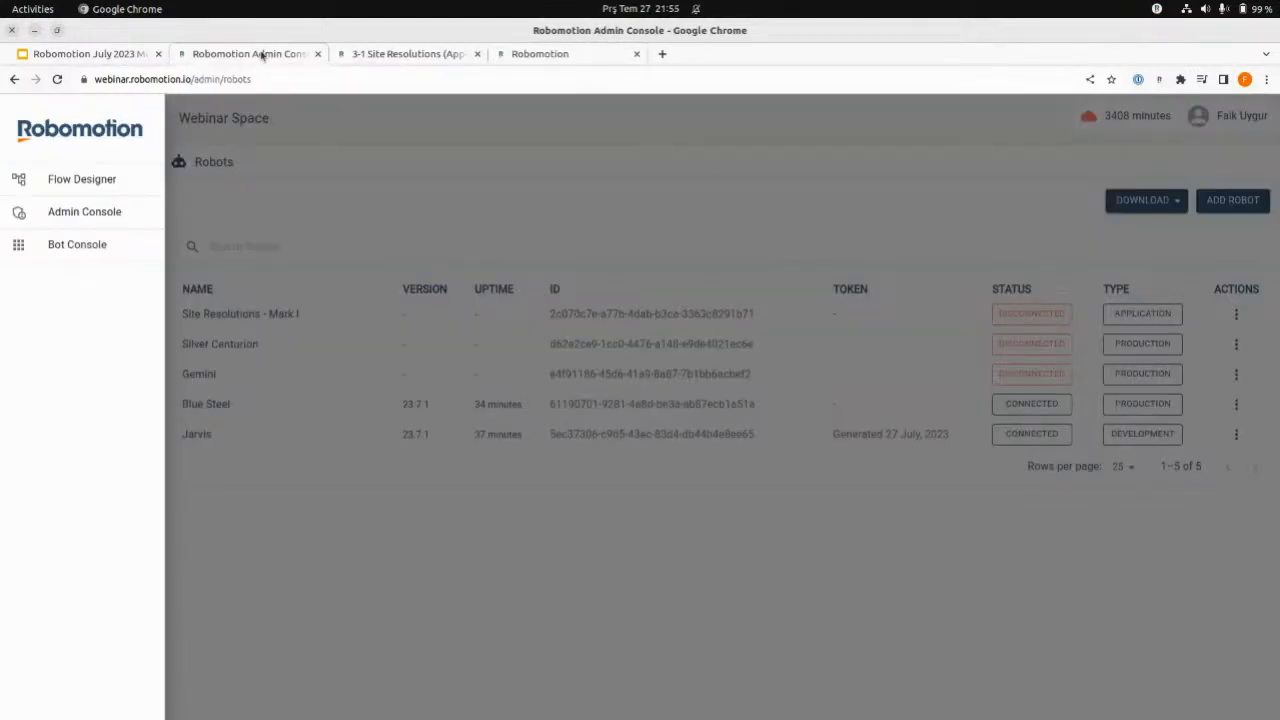
pyautogui.click(449, 54)
pyautogui.click(240, 55)
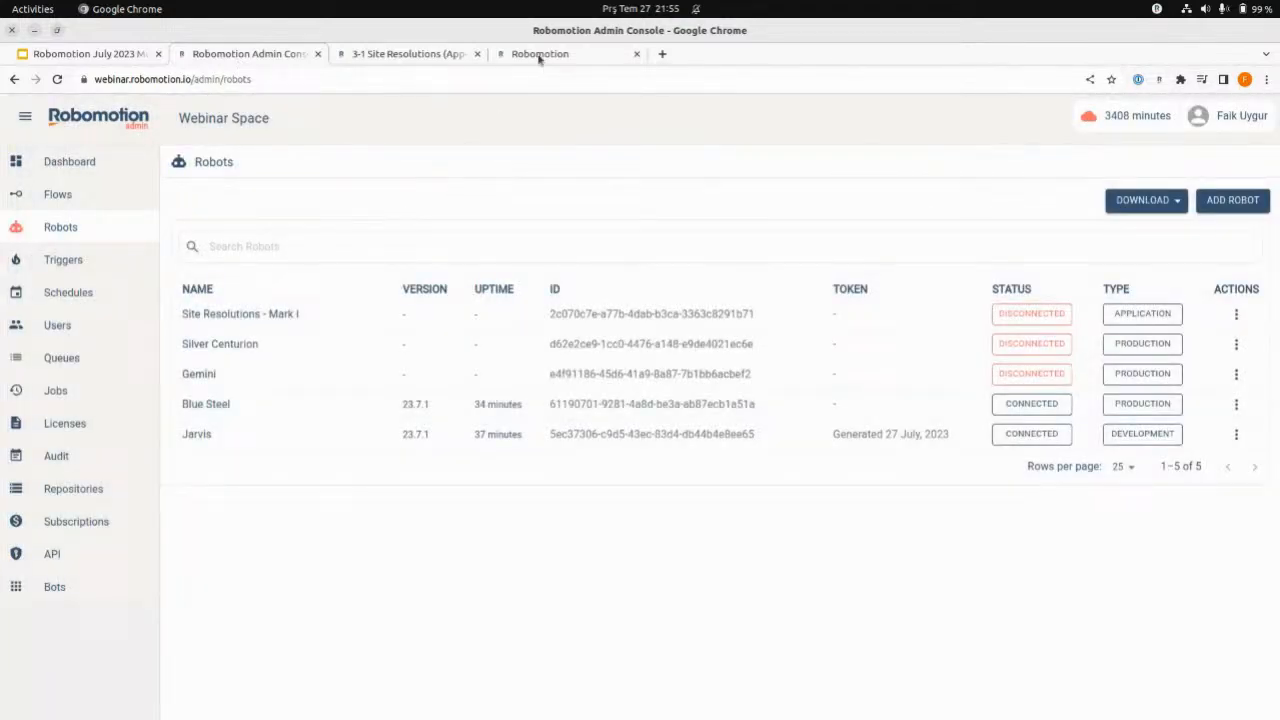
pyautogui.click(538, 55)
pyautogui.click(452, 55)
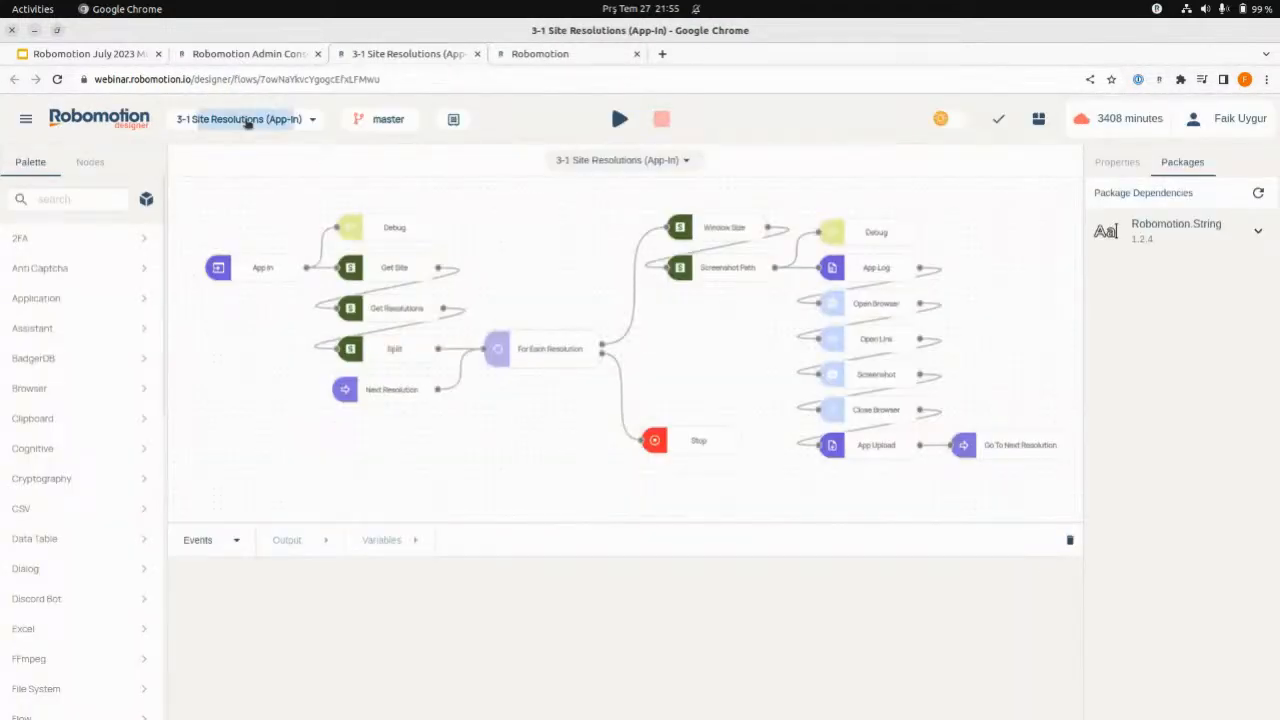
pyautogui.click(247, 121)
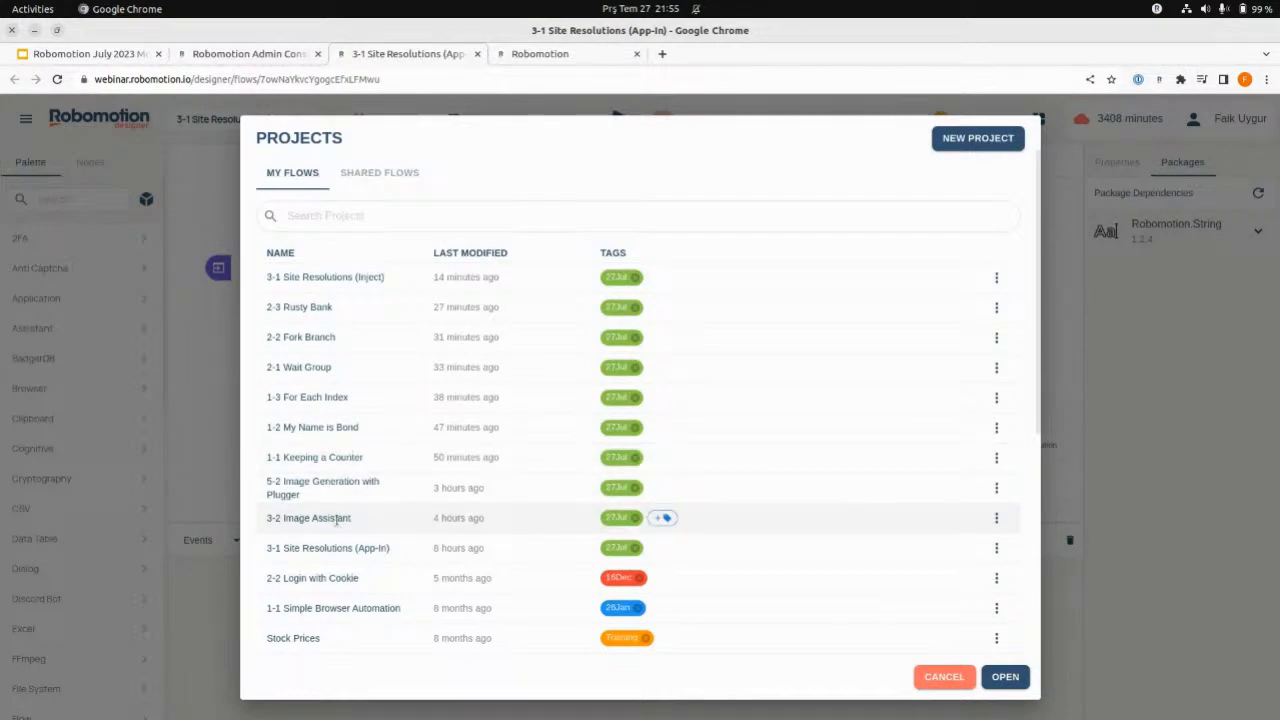
pyautogui.doubleClick(336, 518)
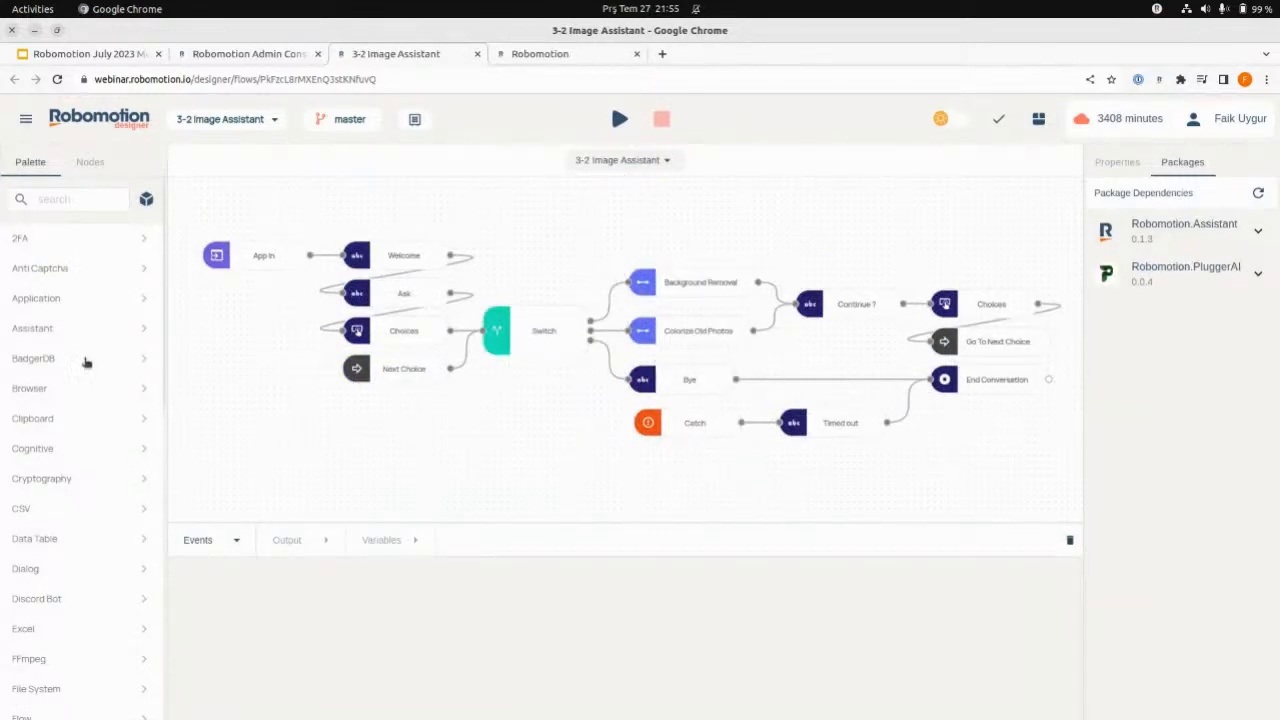
# - Look up the Assistant package in the package library and close the library
pyautogui.click(145, 201)
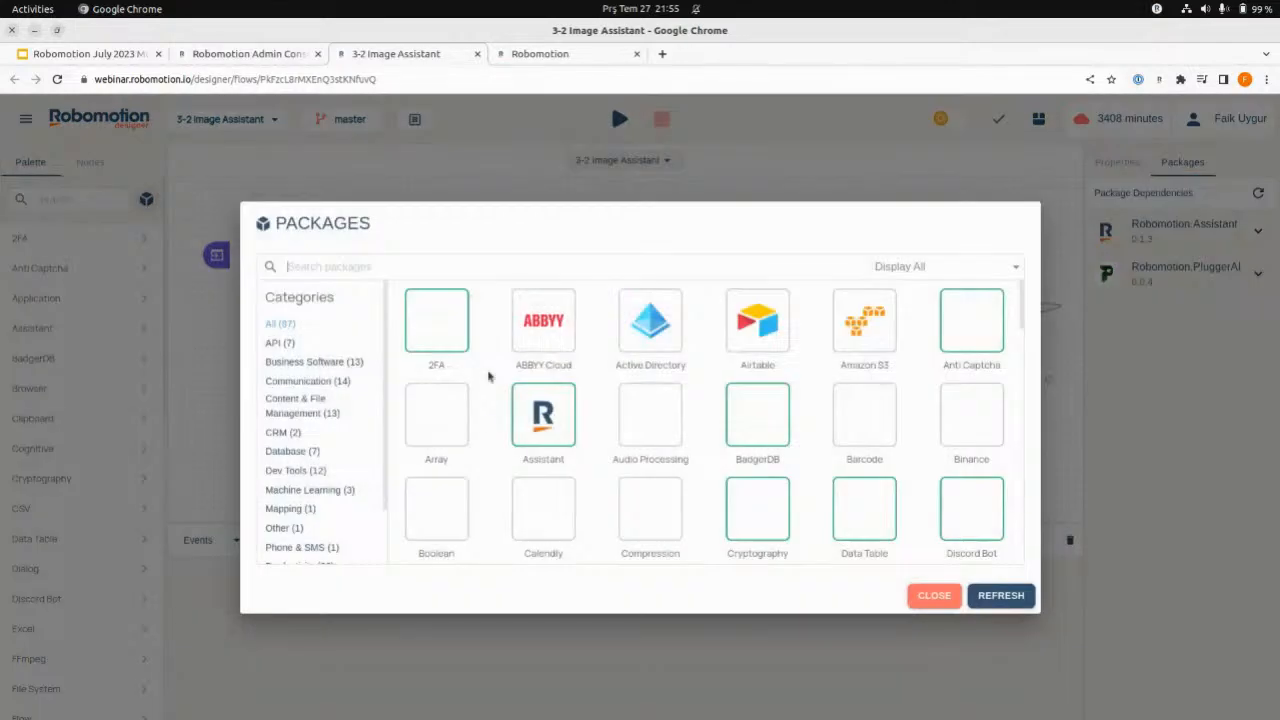
pyautogui.click(527, 418)
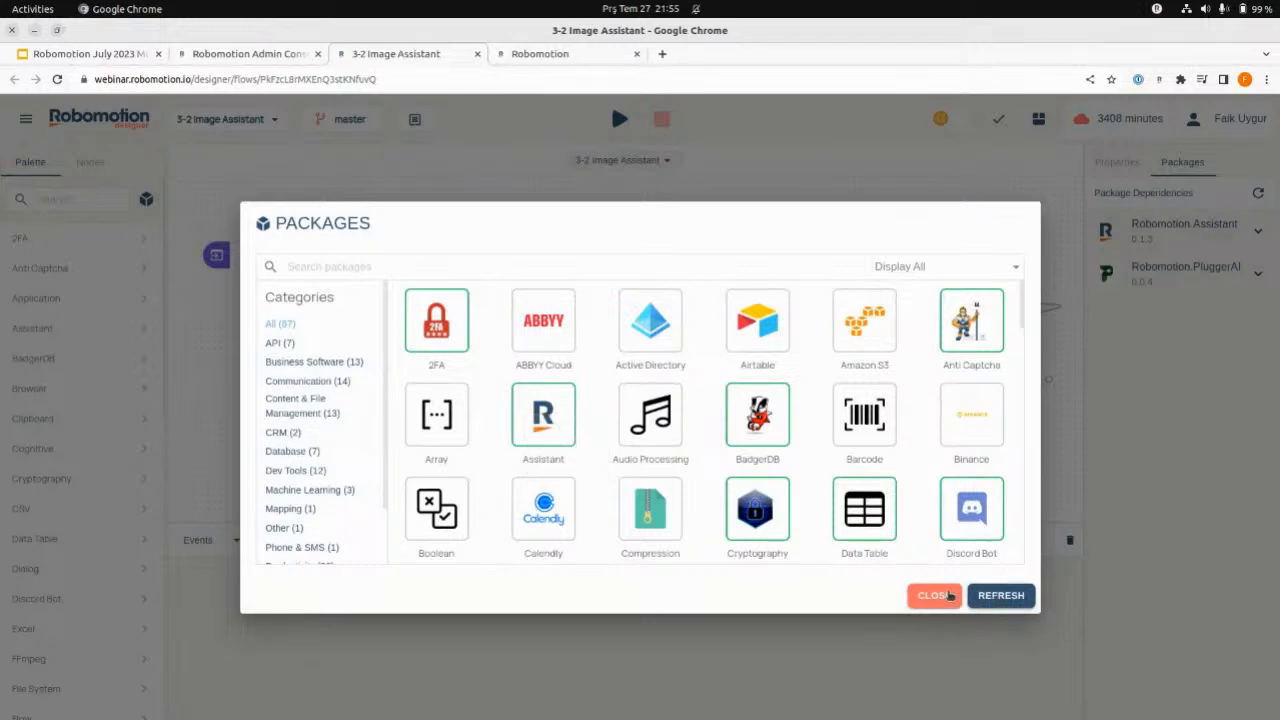
pyautogui.click(930, 595)
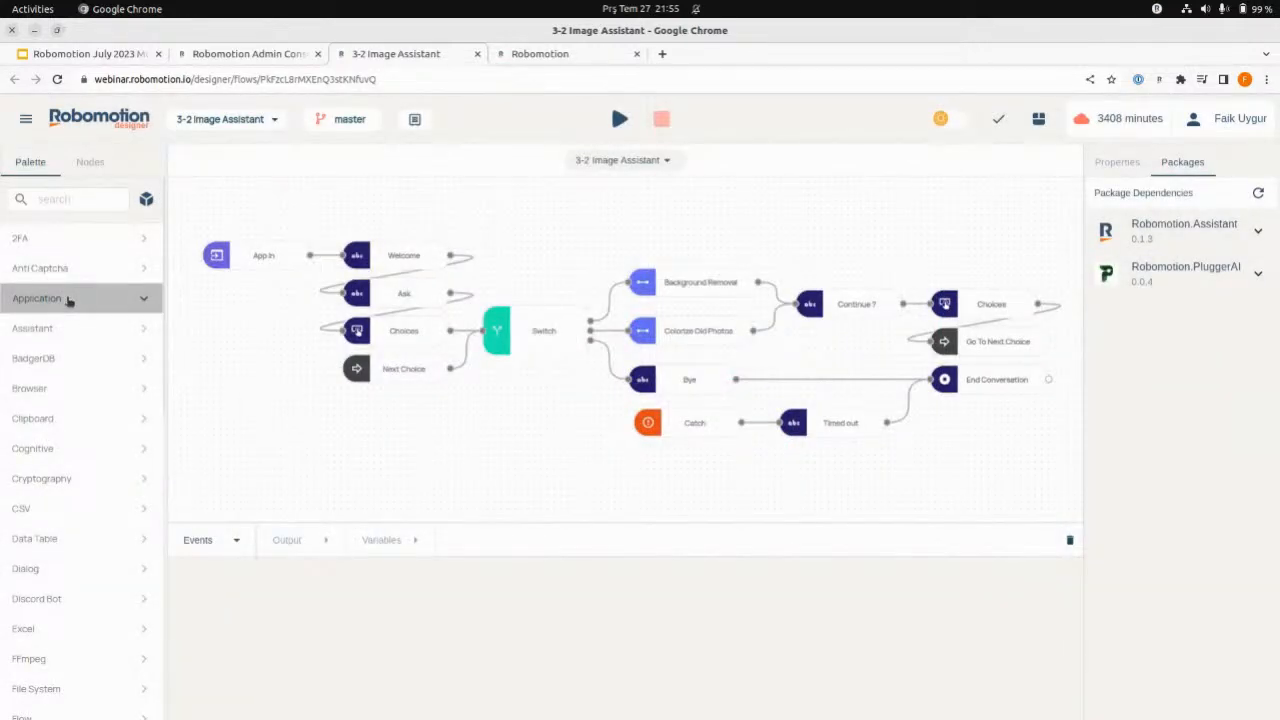
# - Examine the nodes offered in the palette's Application and Assistant categories
pyautogui.click(69, 298)
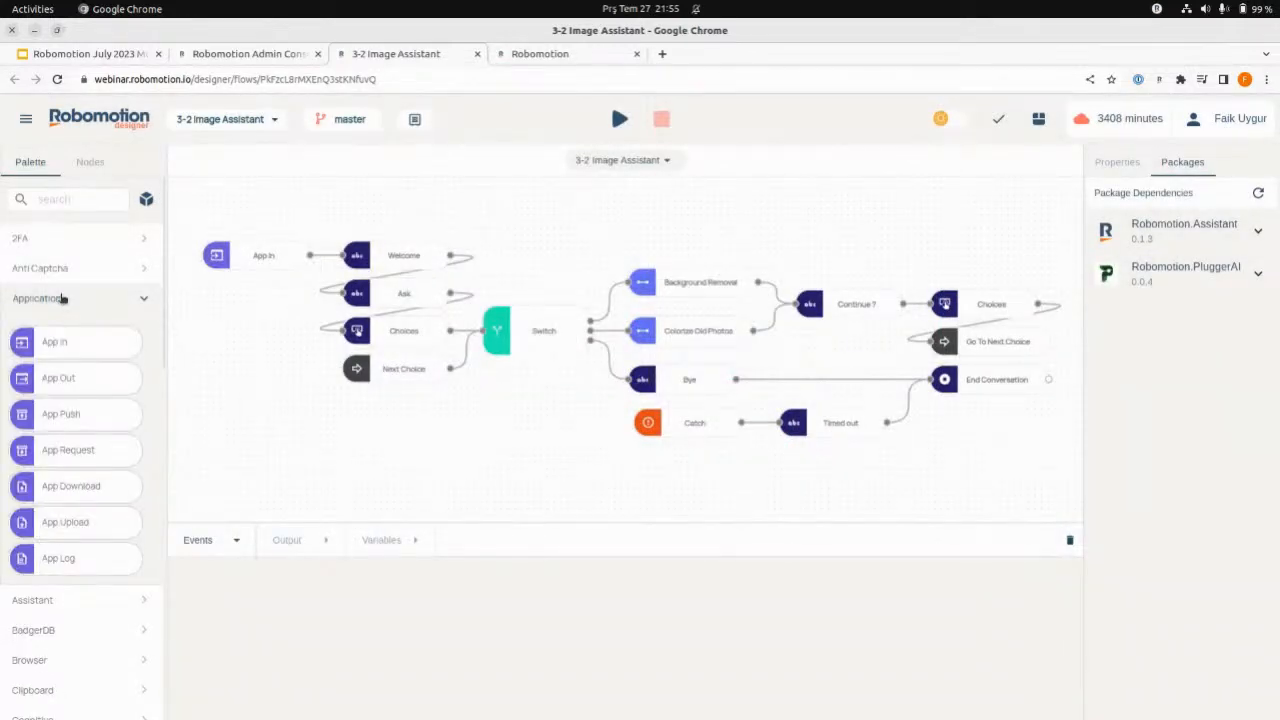
pyautogui.click(65, 299)
pyautogui.click(49, 330)
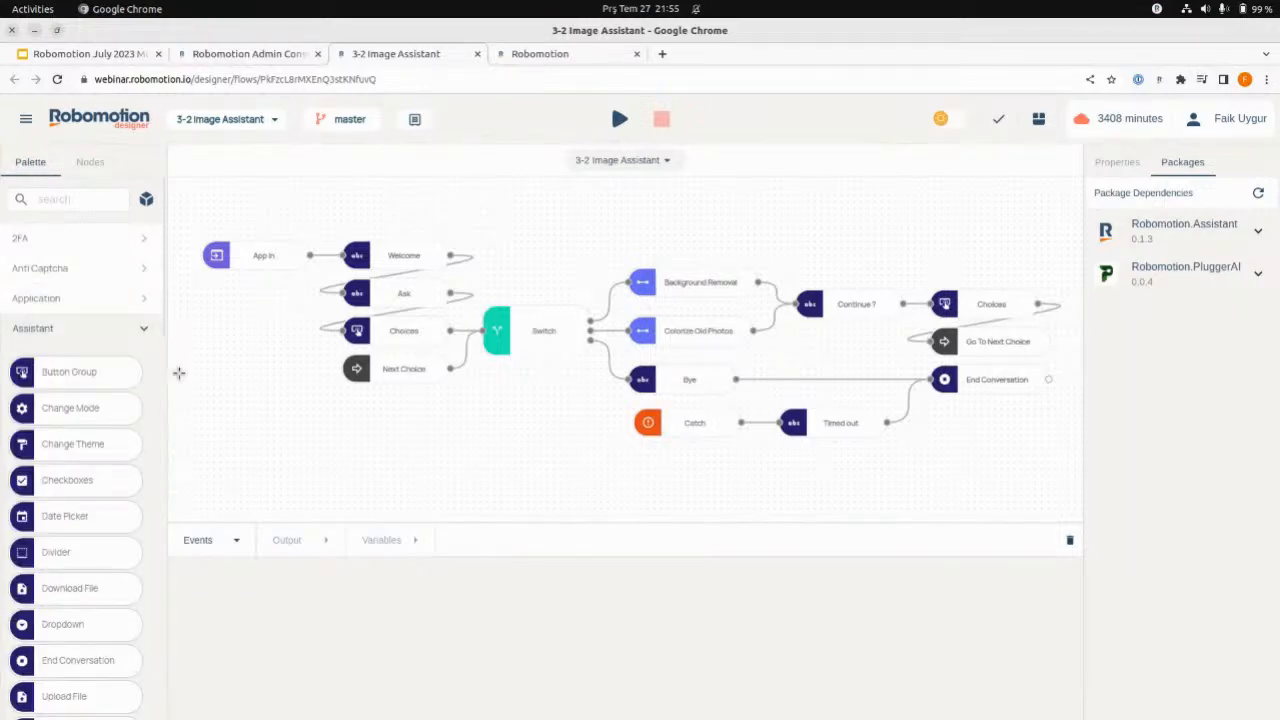
pyautogui.scroll(-4, 149, 423)
pyautogui.scroll(-2, 149, 424)
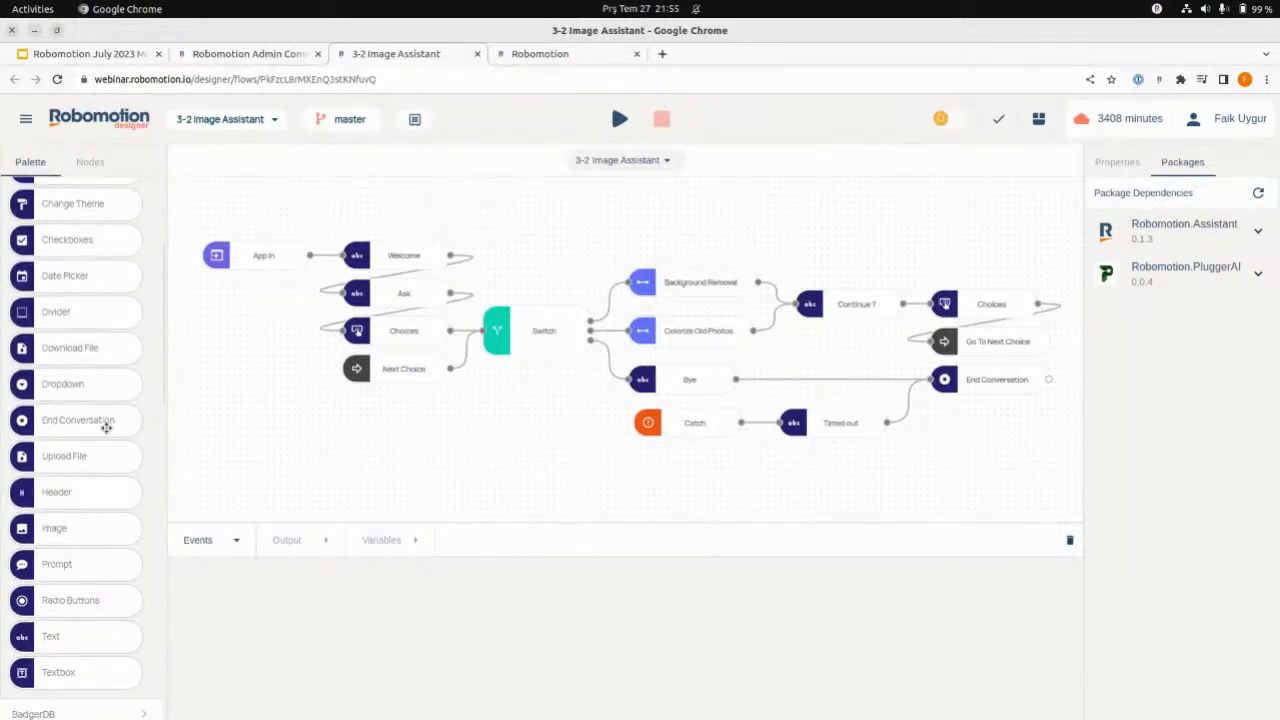
pyautogui.scroll(-2, 155, 480)
pyautogui.scroll(2, 155, 487)
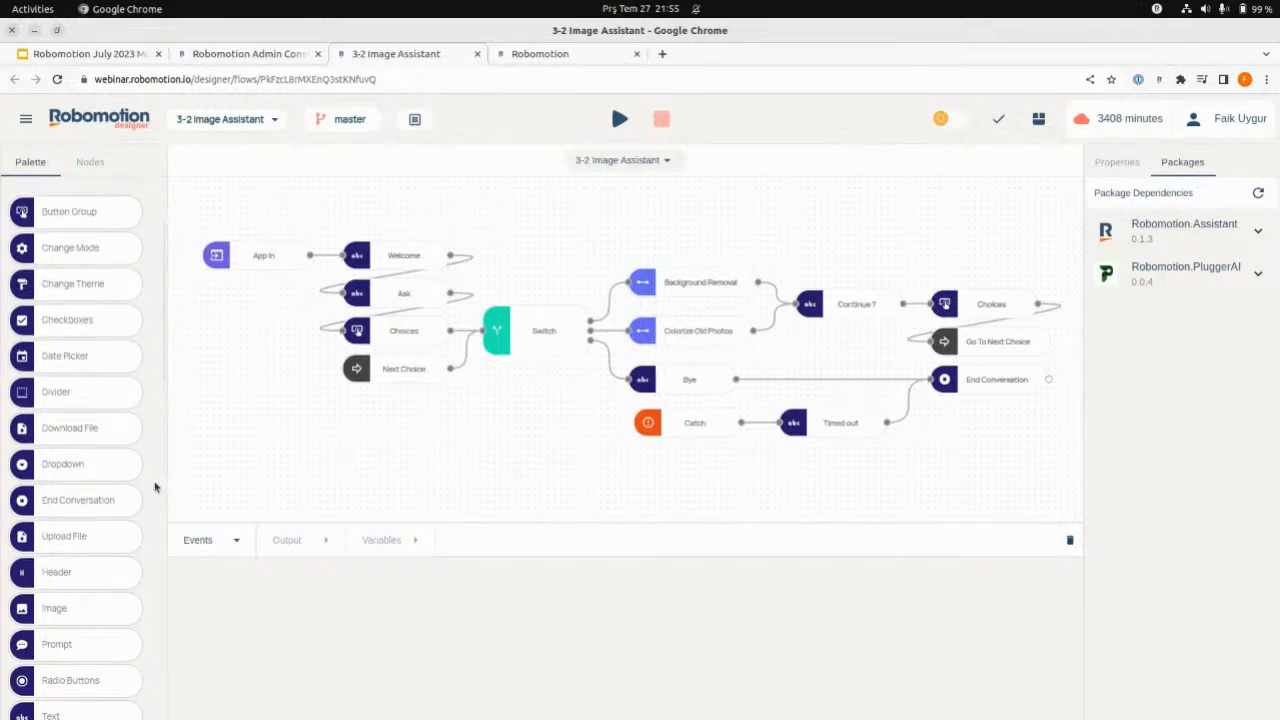
pyautogui.scroll(1, 155, 487)
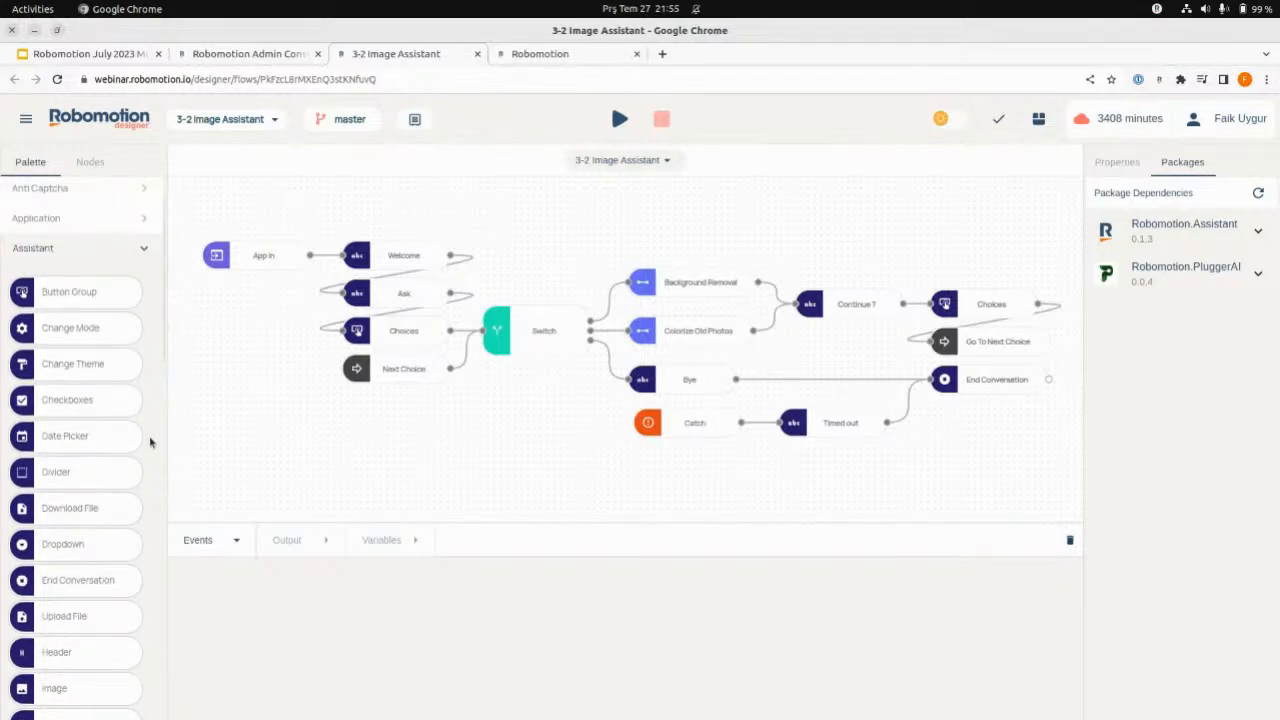
# - Look through the remaining Assistant nodes in the palette and check the properties of the flow's Welcome node
pyautogui.scroll(-2, 150, 442)
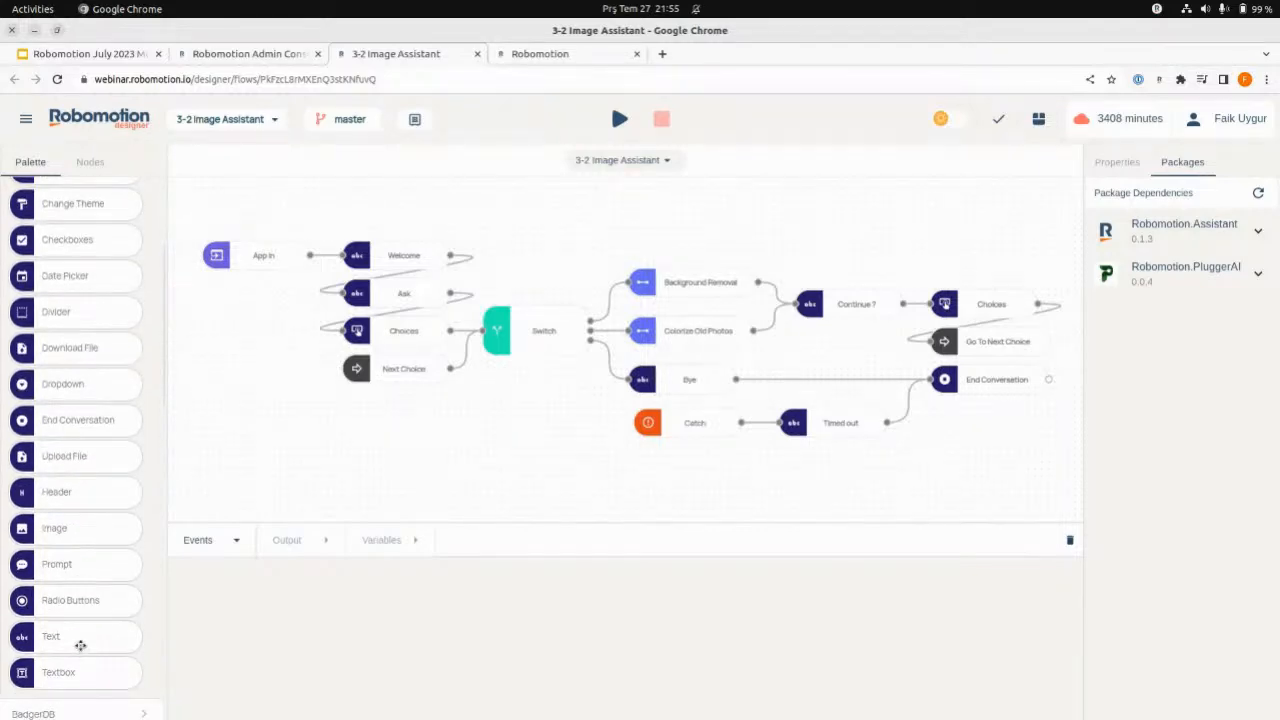
pyautogui.click(398, 252)
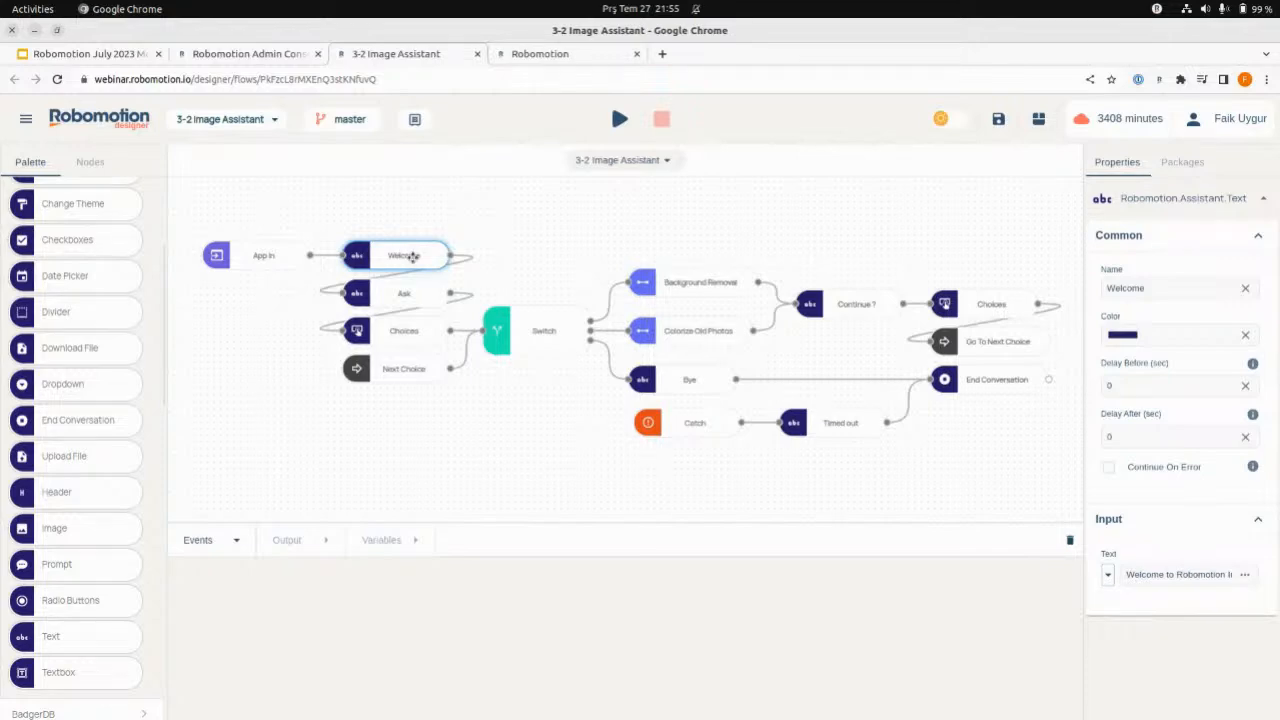
pyautogui.click(491, 243)
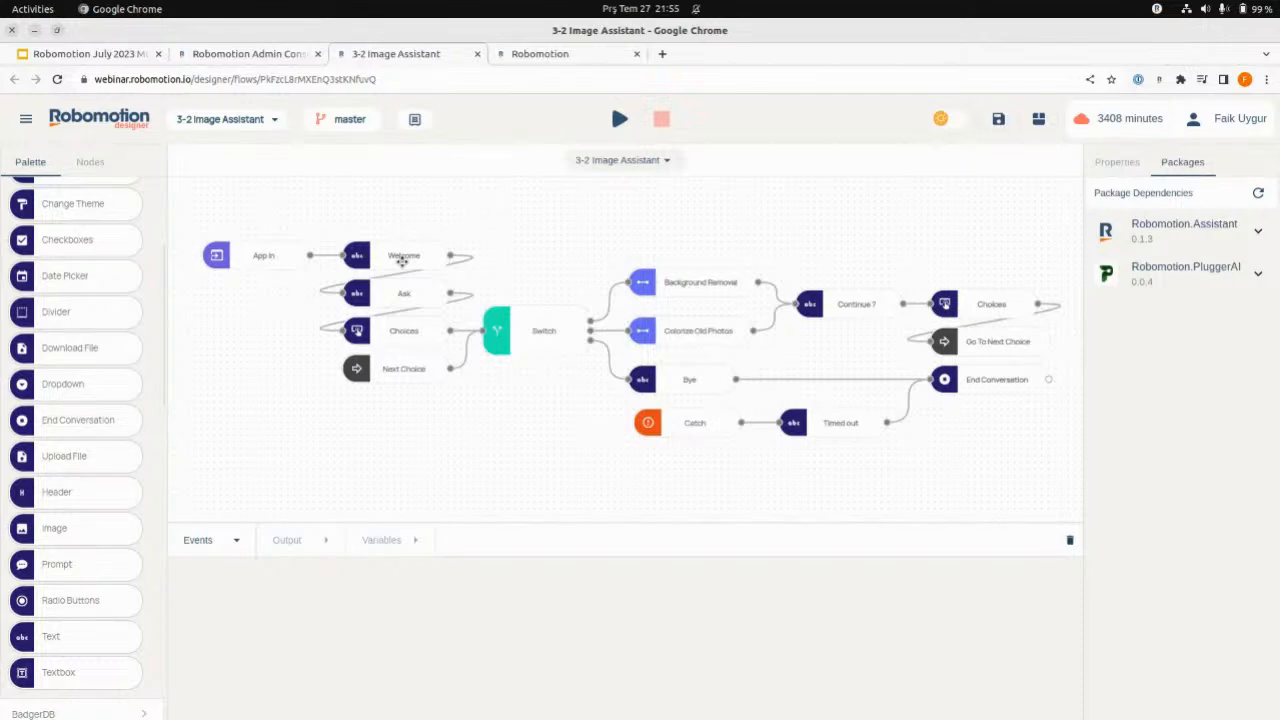
pyautogui.scroll(3, 125, 345)
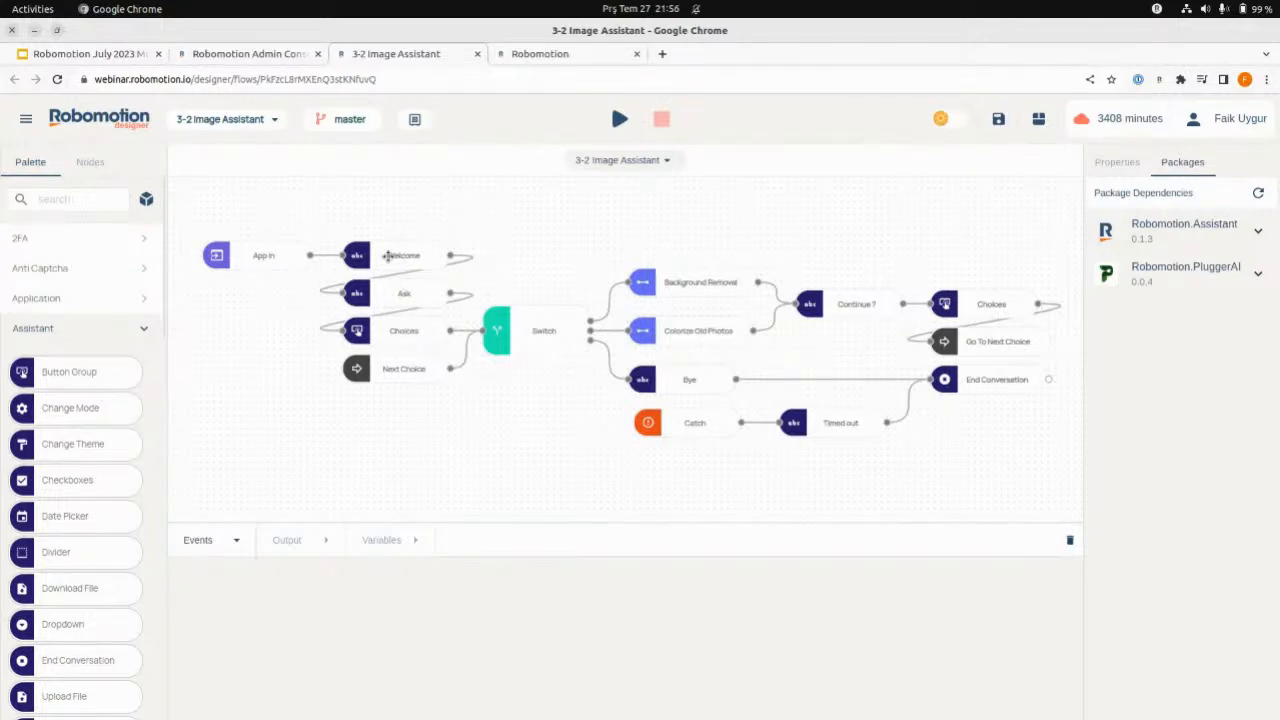
# - Read the full message texts of the Welcome and Ask nodes, and collapse the palette's Assistant category
pyautogui.click(387, 256)
pyautogui.moveTo(1188, 580); pyautogui.dragTo(1231, 577)
pyautogui.click(1230, 577)
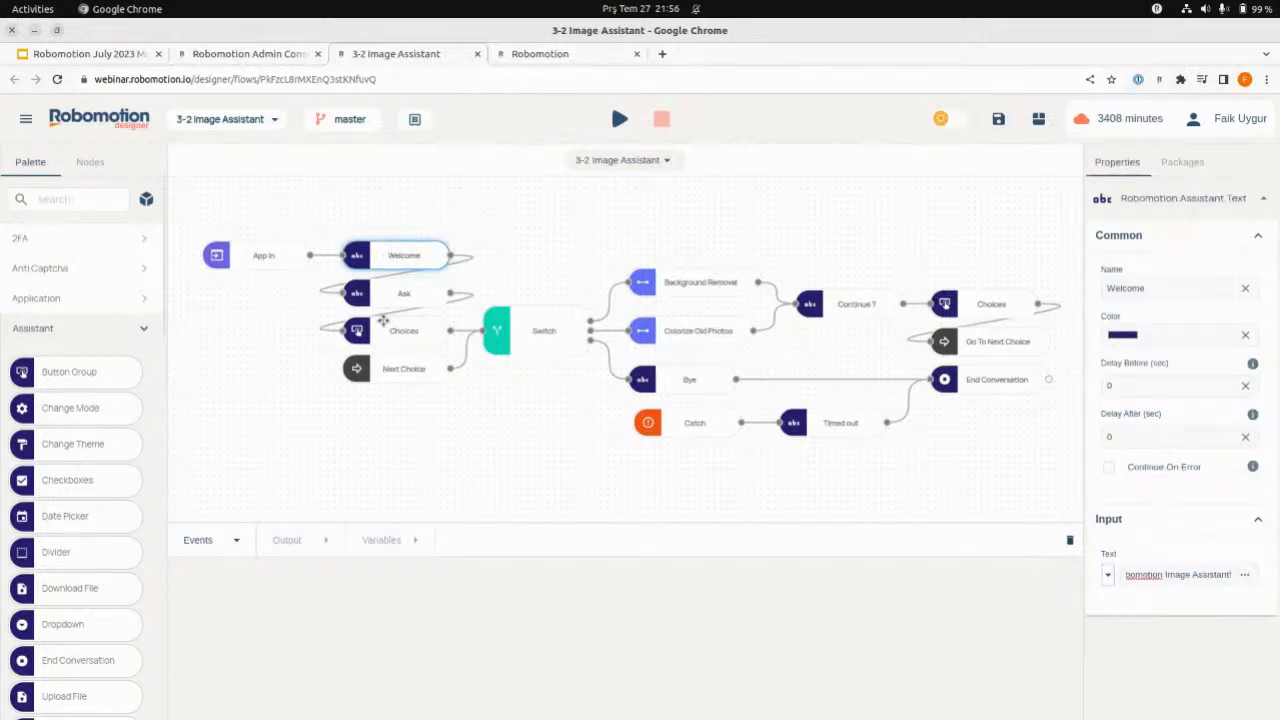
pyautogui.click(406, 300)
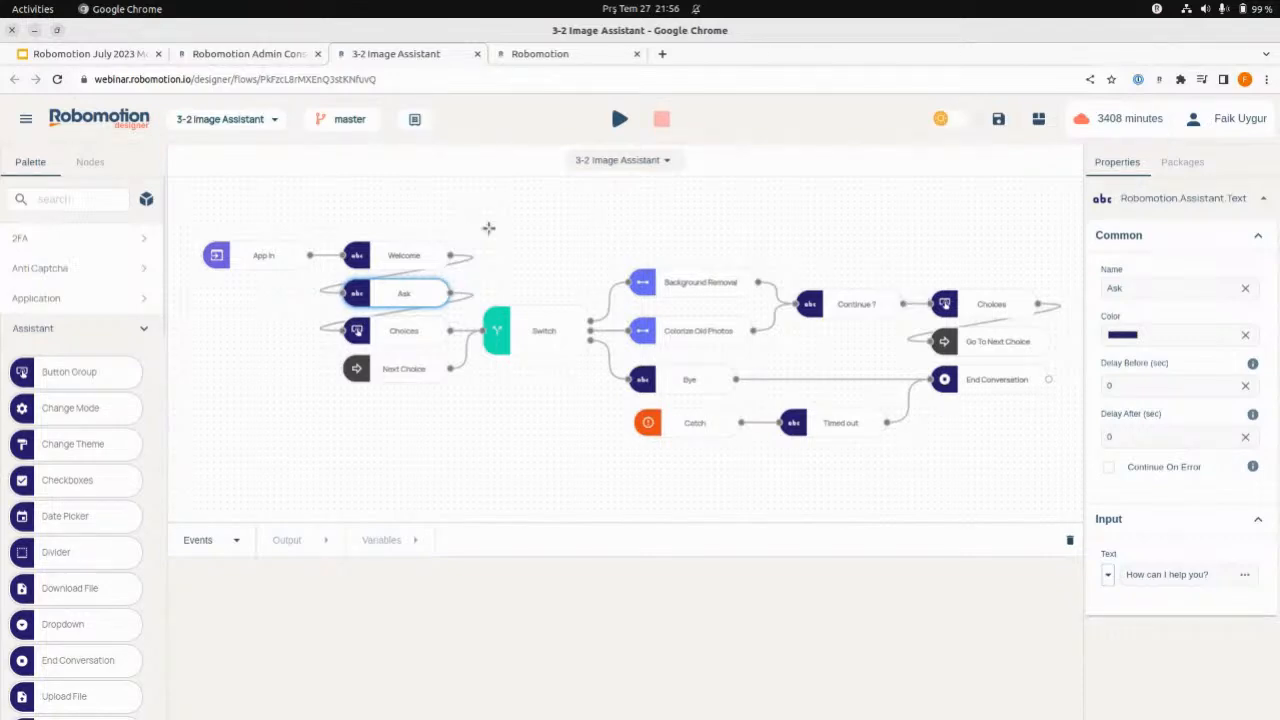
pyautogui.click(92, 330)
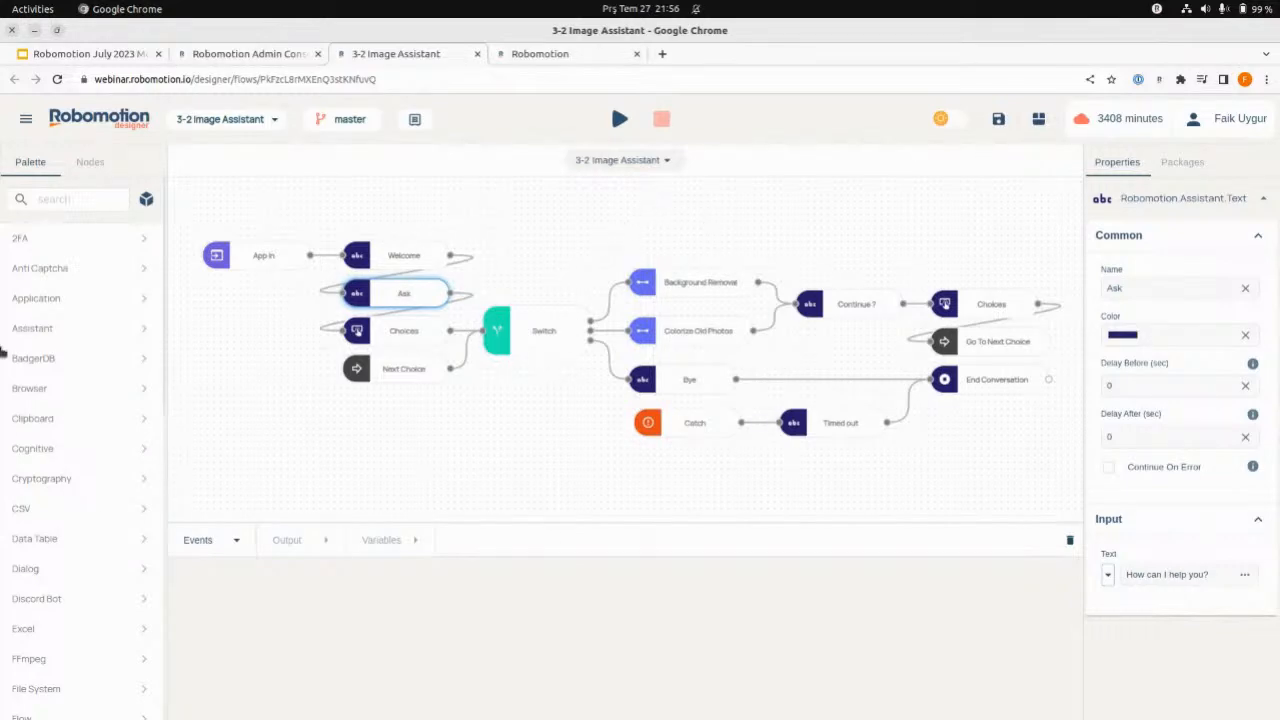
# - Look through the palette categories, the flow's package dependencies and the nodes in the Assistant category
pyautogui.scroll(-5, 89, 683)
pyautogui.scroll(-1, 85, 419)
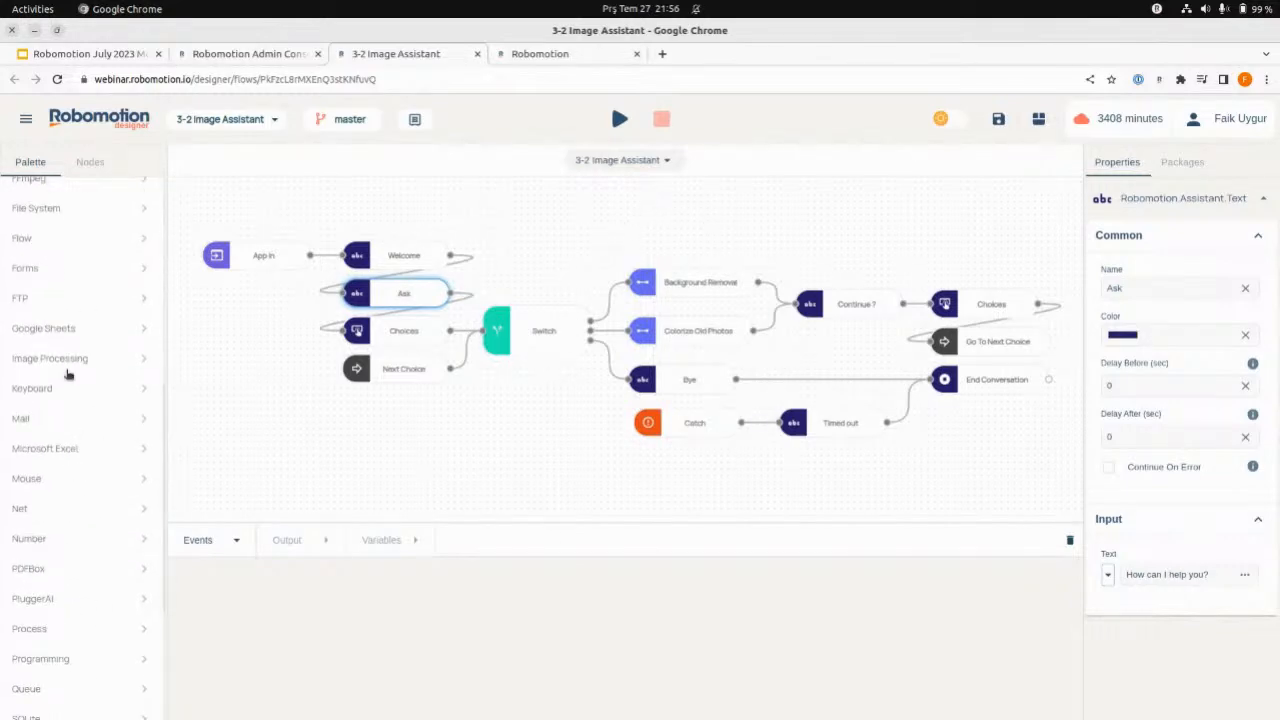
pyautogui.click(620, 231)
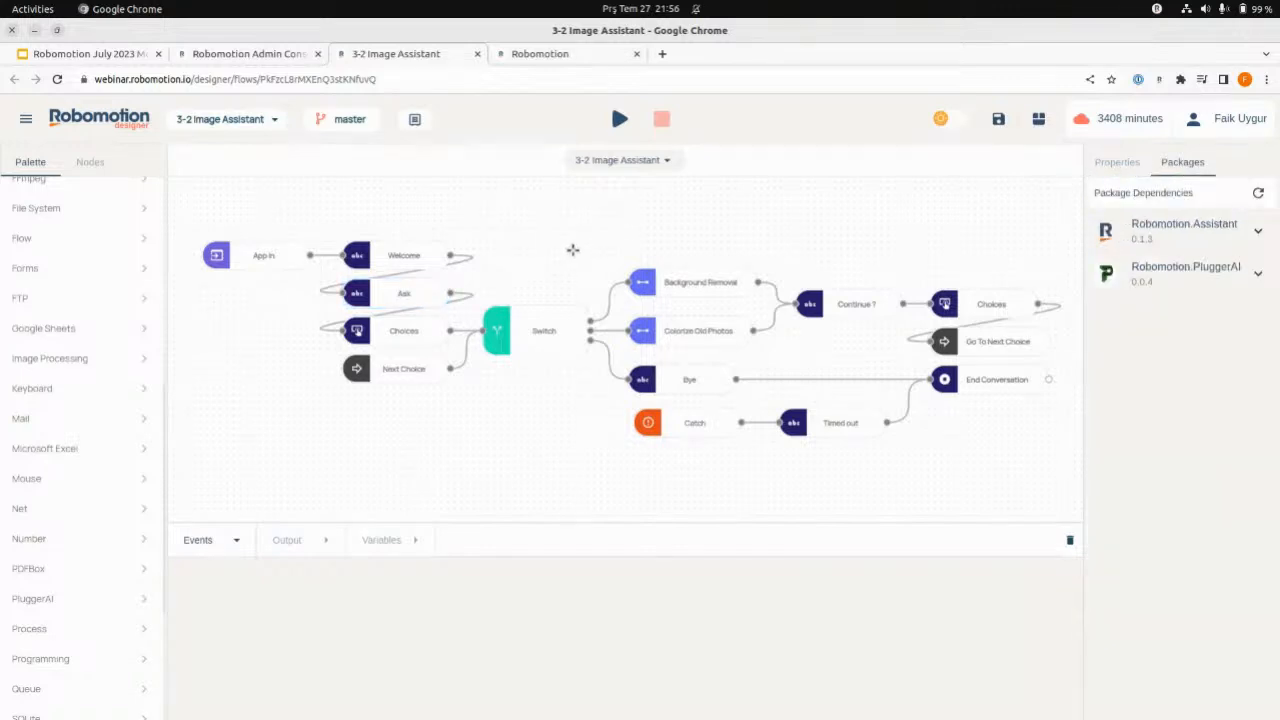
pyautogui.scroll(4, 62, 320)
pyautogui.scroll(1, 60, 310)
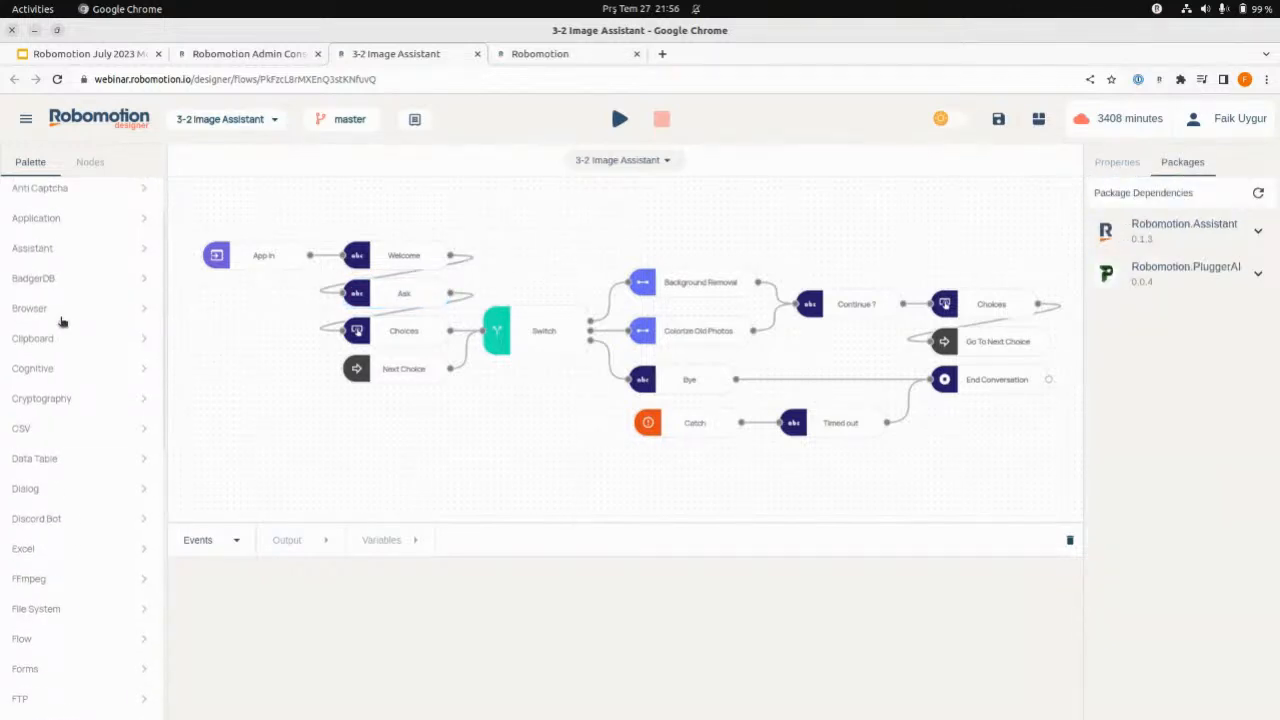
pyautogui.click(57, 250)
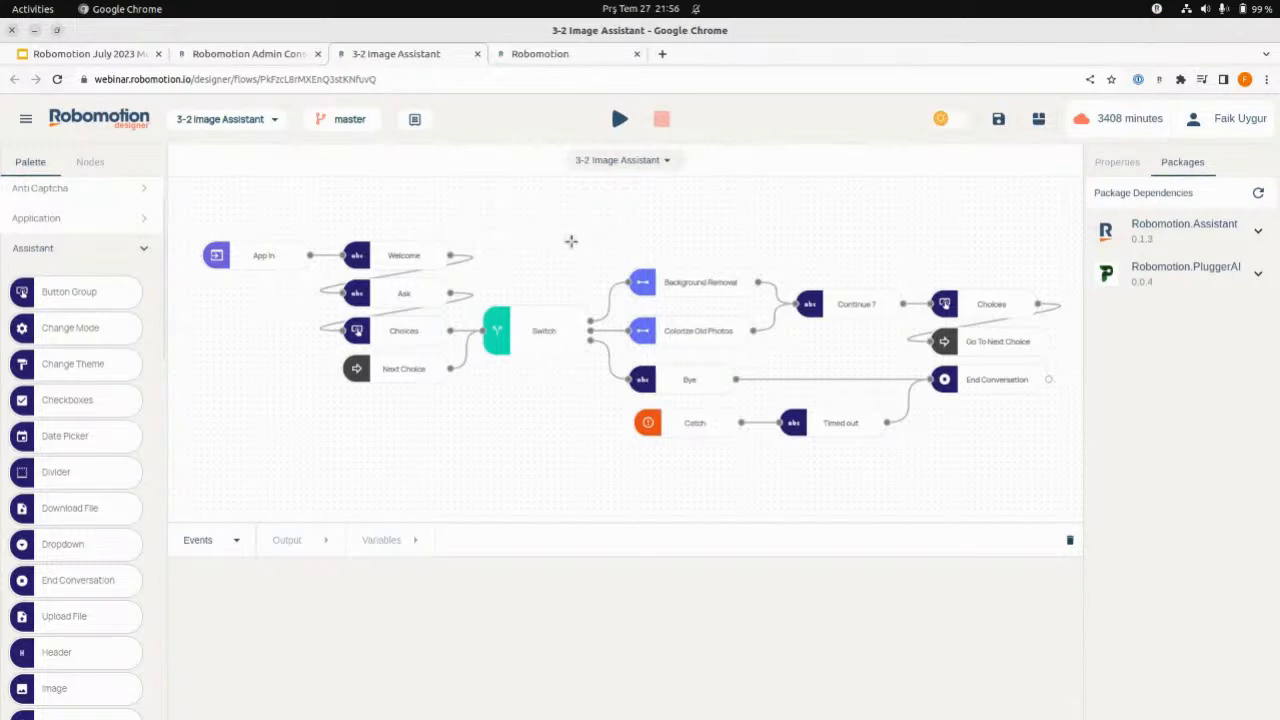
pyautogui.click(60, 248)
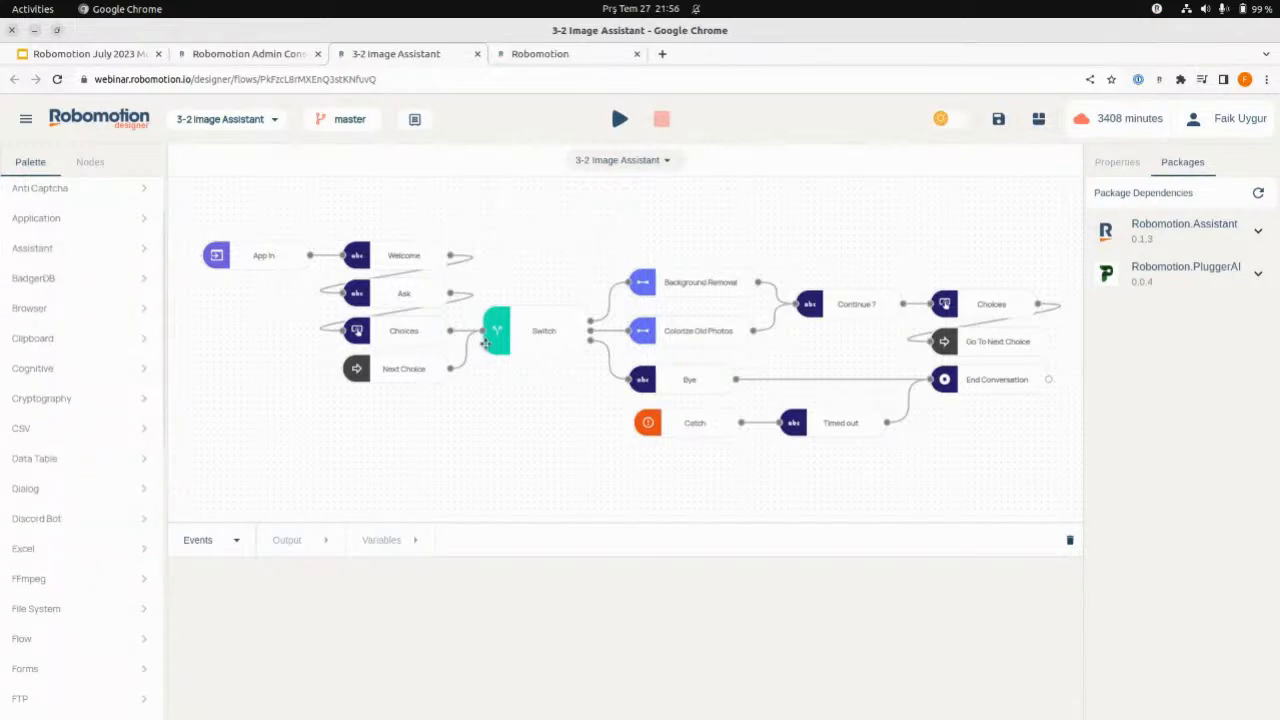
# - Check the properties of the first Choices node and the Switch node, and view the flow's version list
pyautogui.click(372, 330)
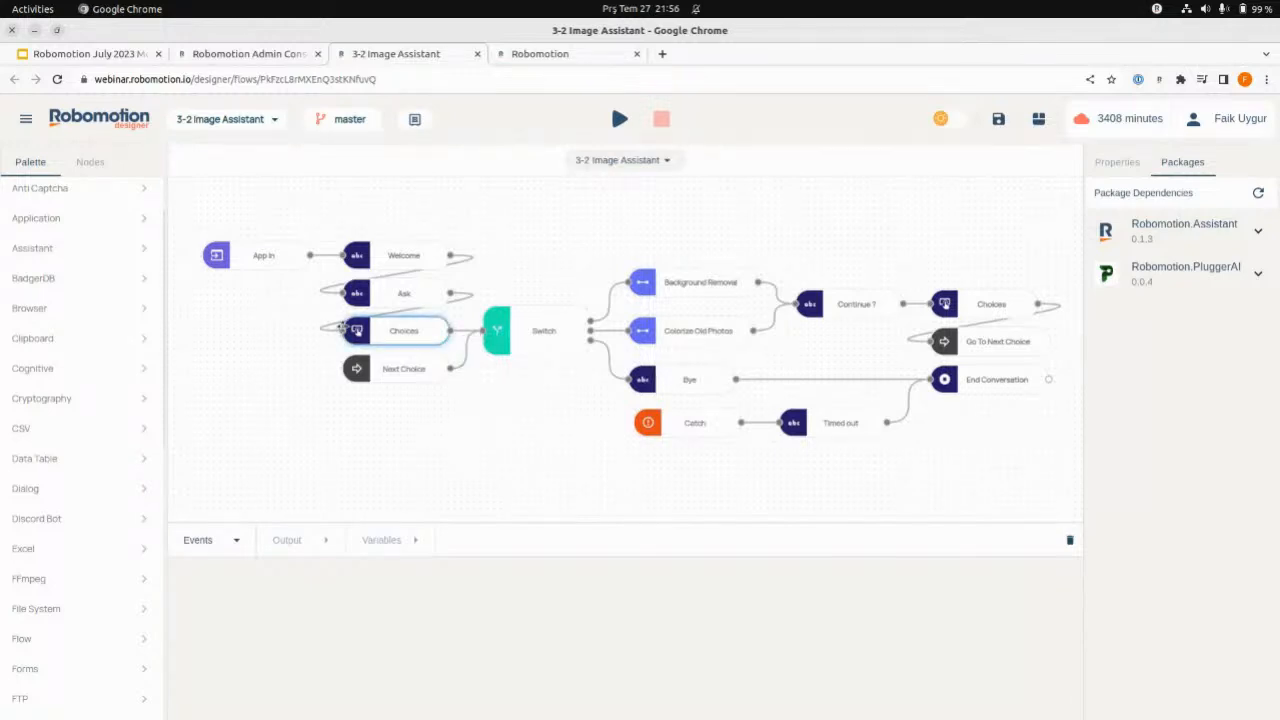
pyautogui.doubleClick(372, 327)
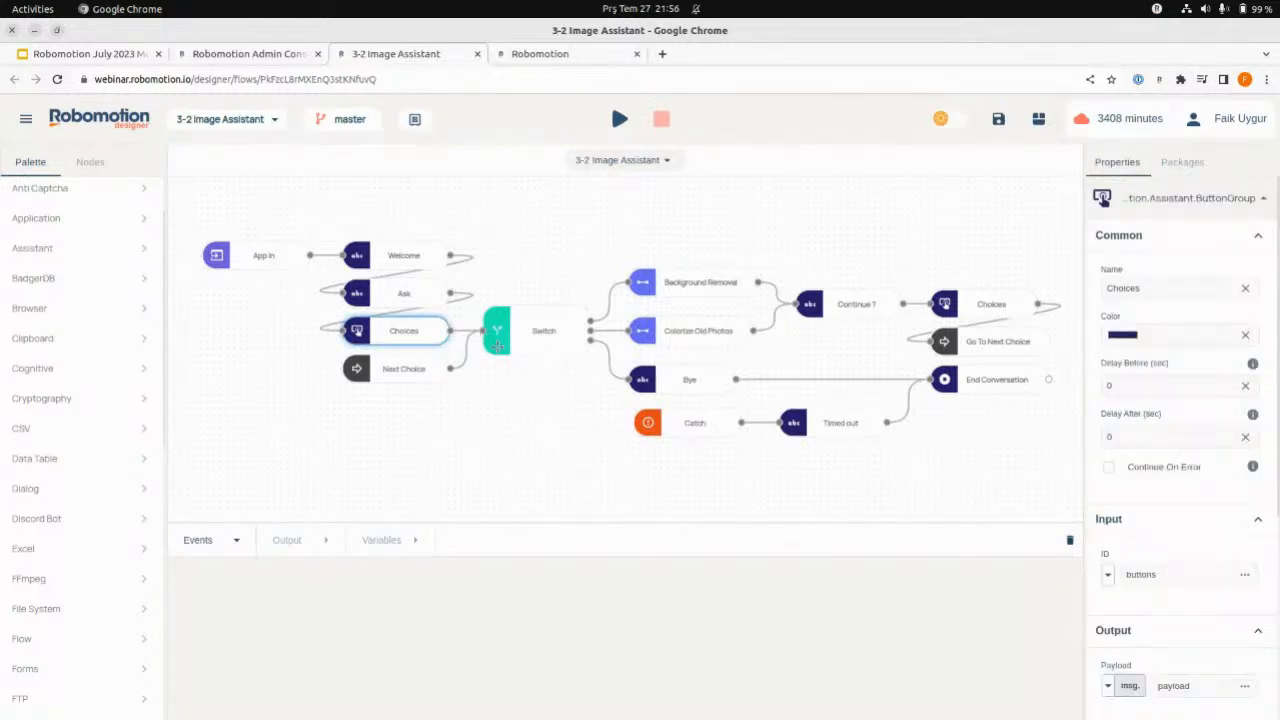
pyautogui.scroll(-3, 1211, 545)
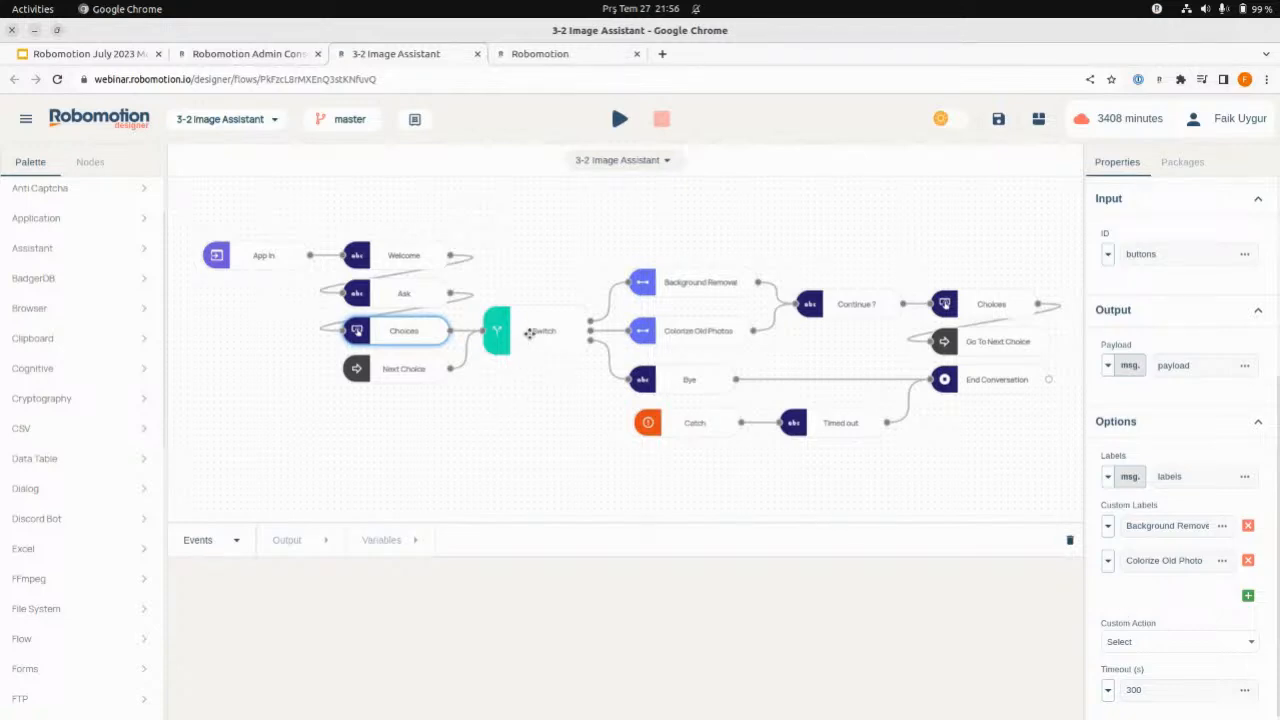
pyautogui.click(530, 333)
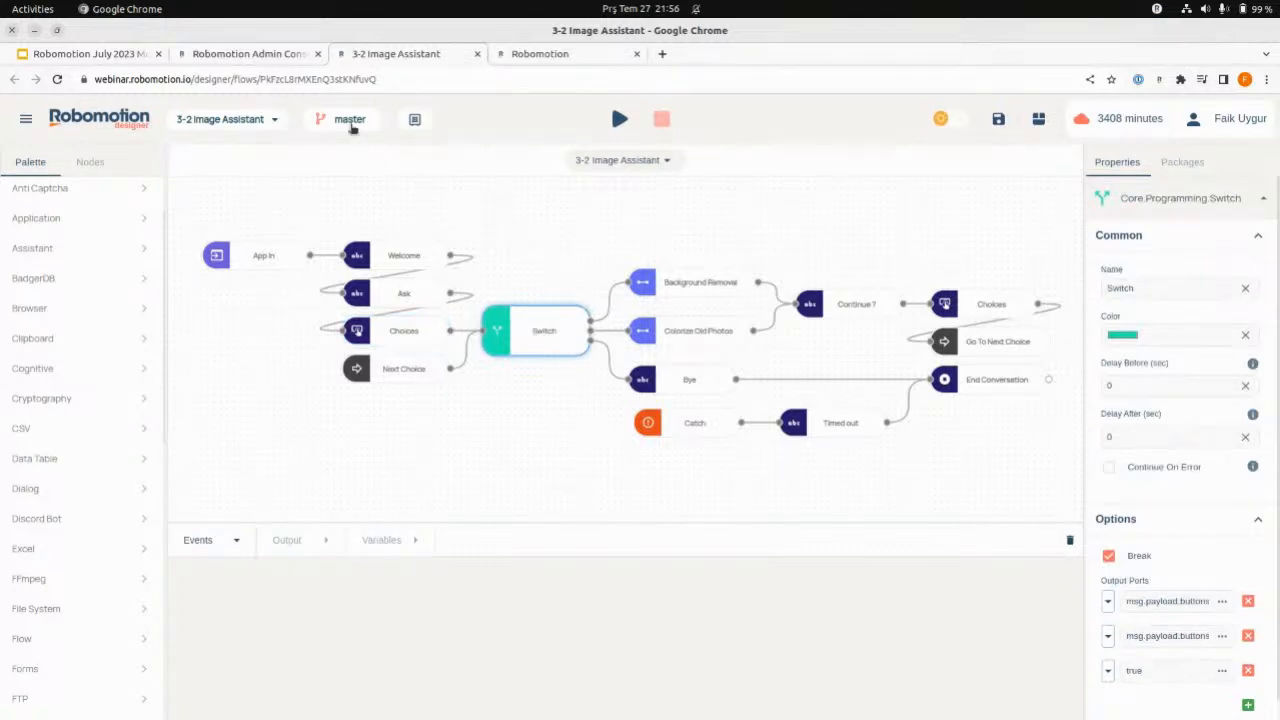
pyautogui.click(350, 125)
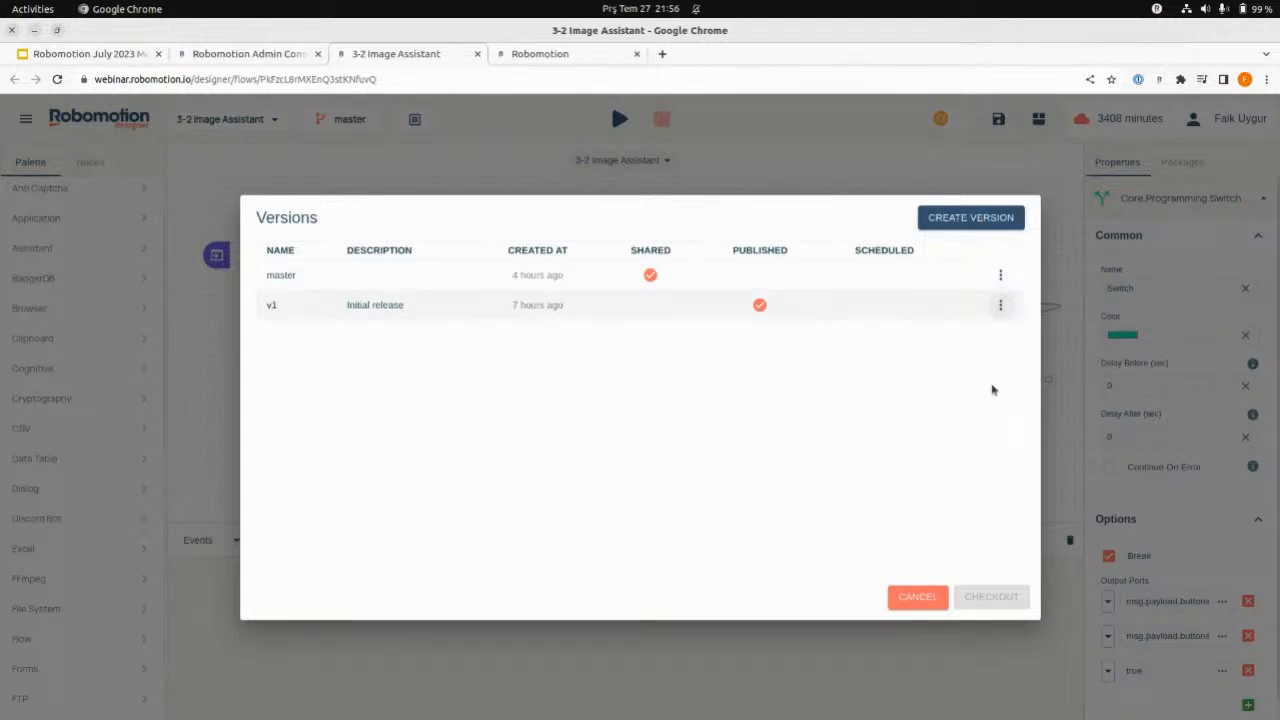
pyautogui.click(889, 596)
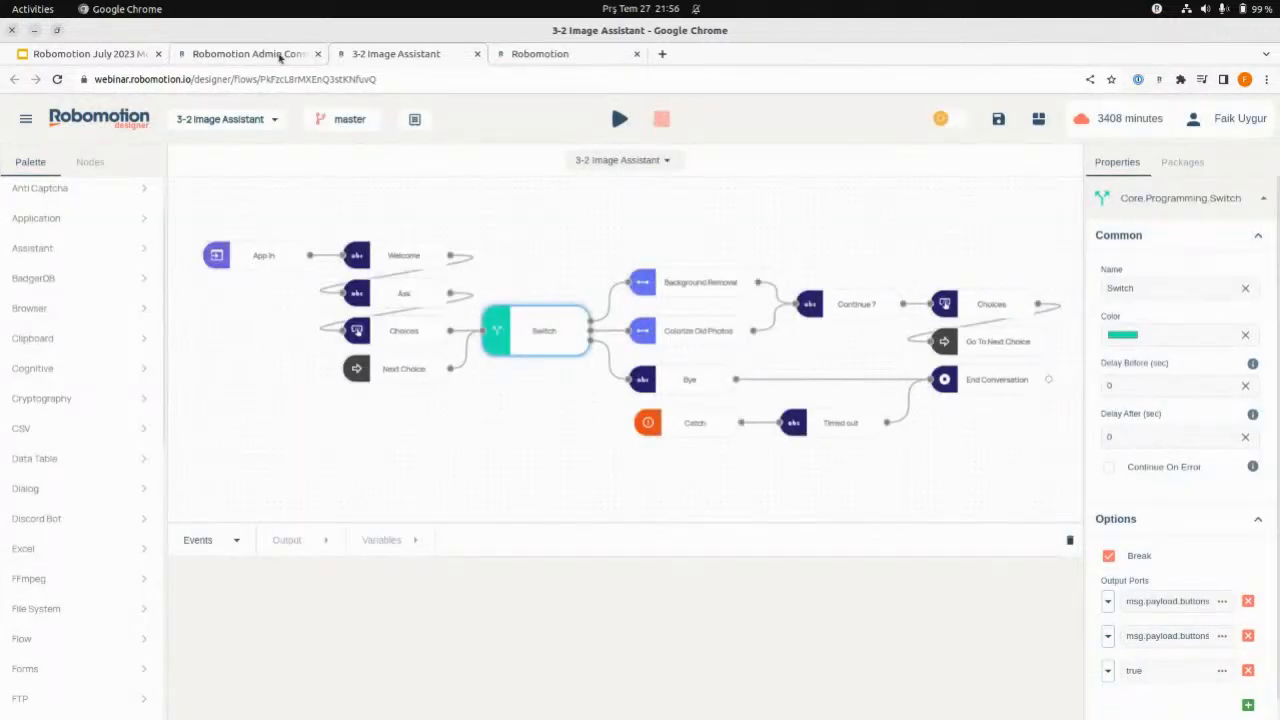
# - In the admin console, start a new bot named Image Assistant with the description "Helps removing backgrounds and coloring old photos"
pyautogui.click(245, 53)
pyautogui.click(75, 586)
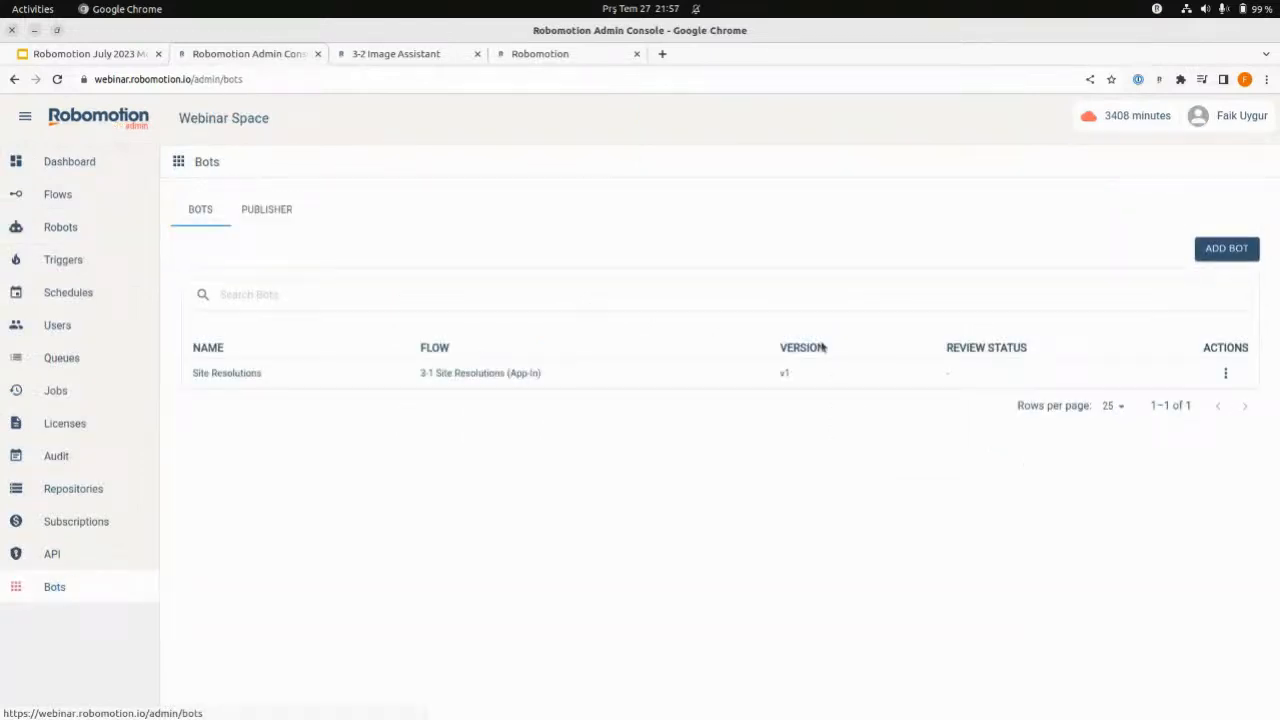
pyautogui.click(1242, 238)
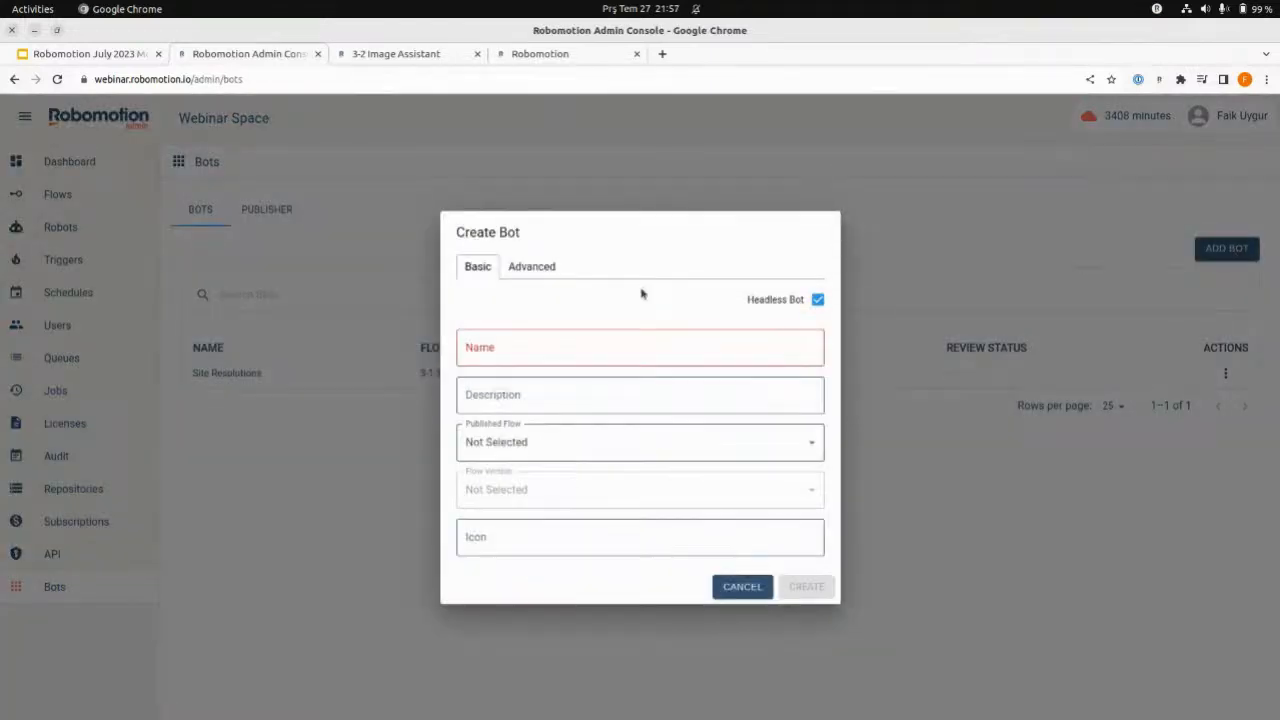
pyautogui.click(604, 356)
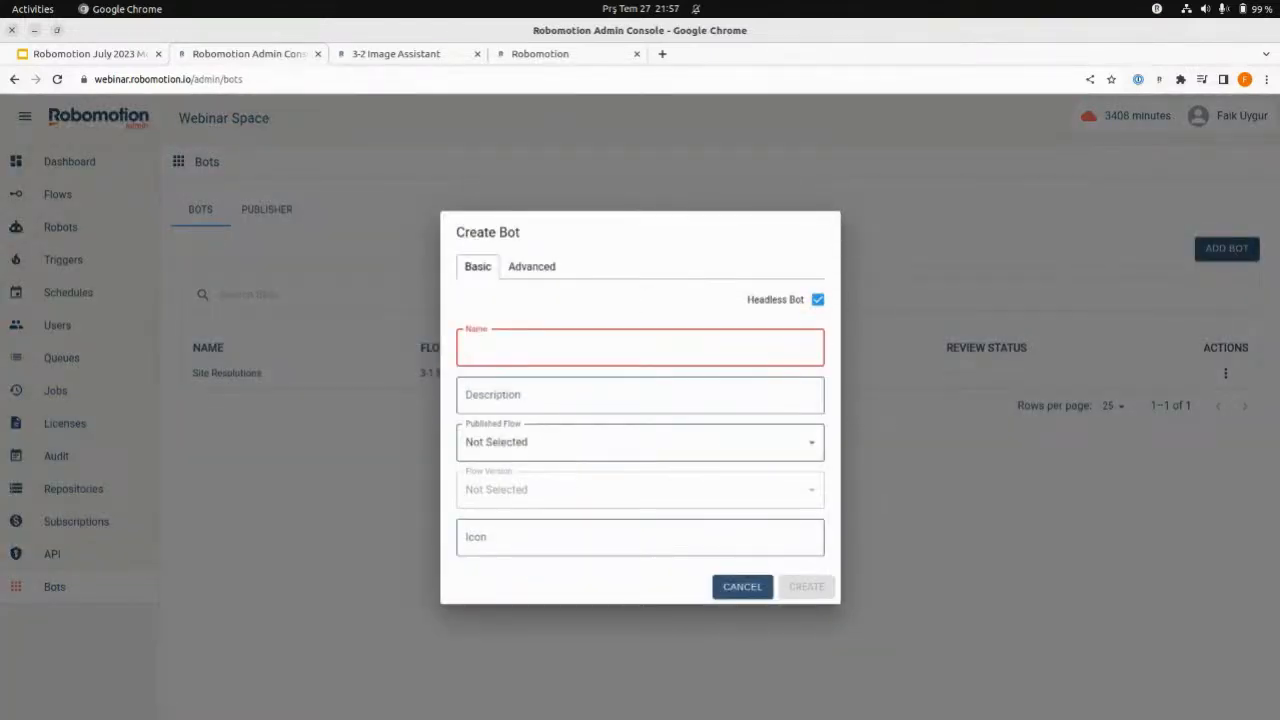
pyautogui.hotkey('alt', 'Tab')
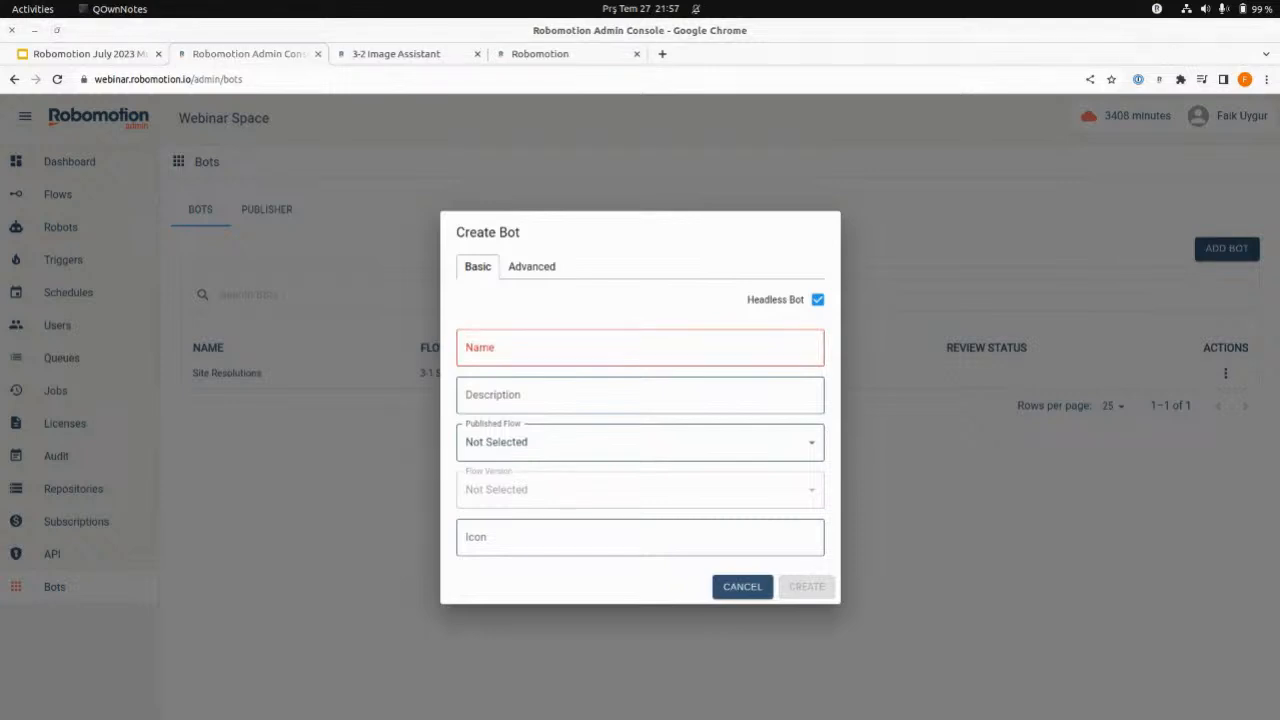
pyautogui.click(550, 352)
pyautogui.write('Image Assistant')
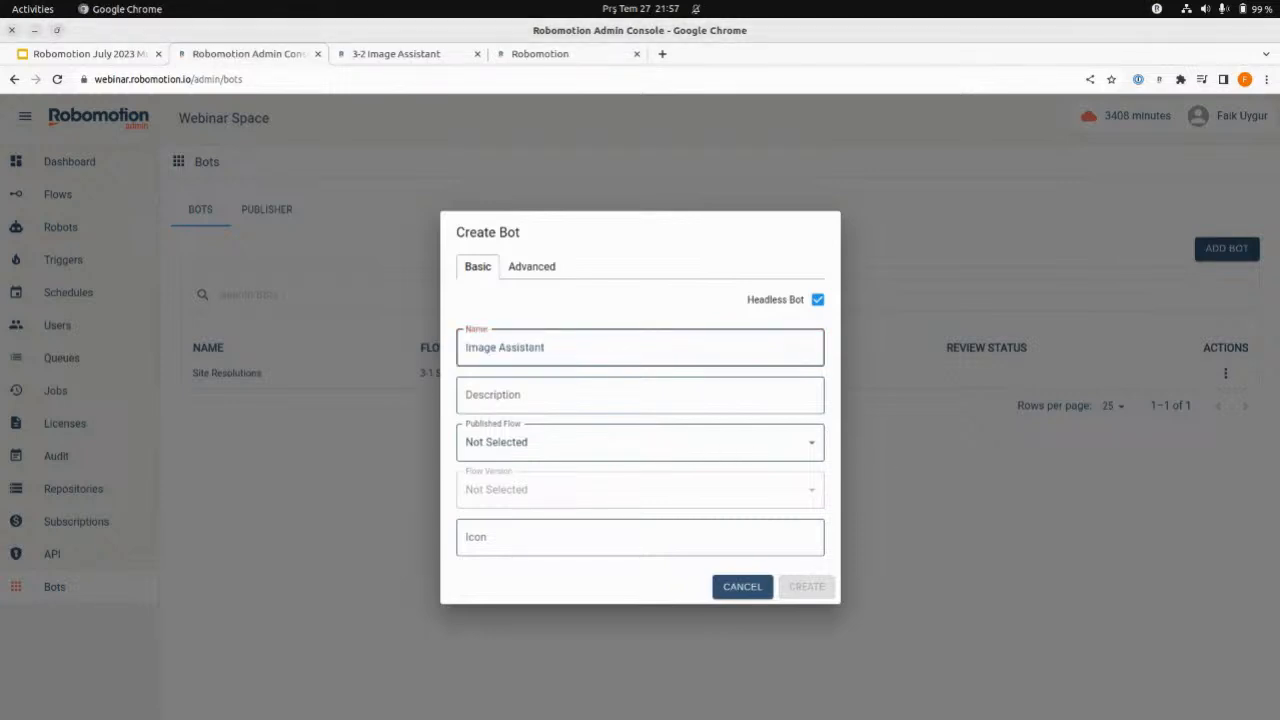
pyautogui.hotkey('alt', 'Tab')
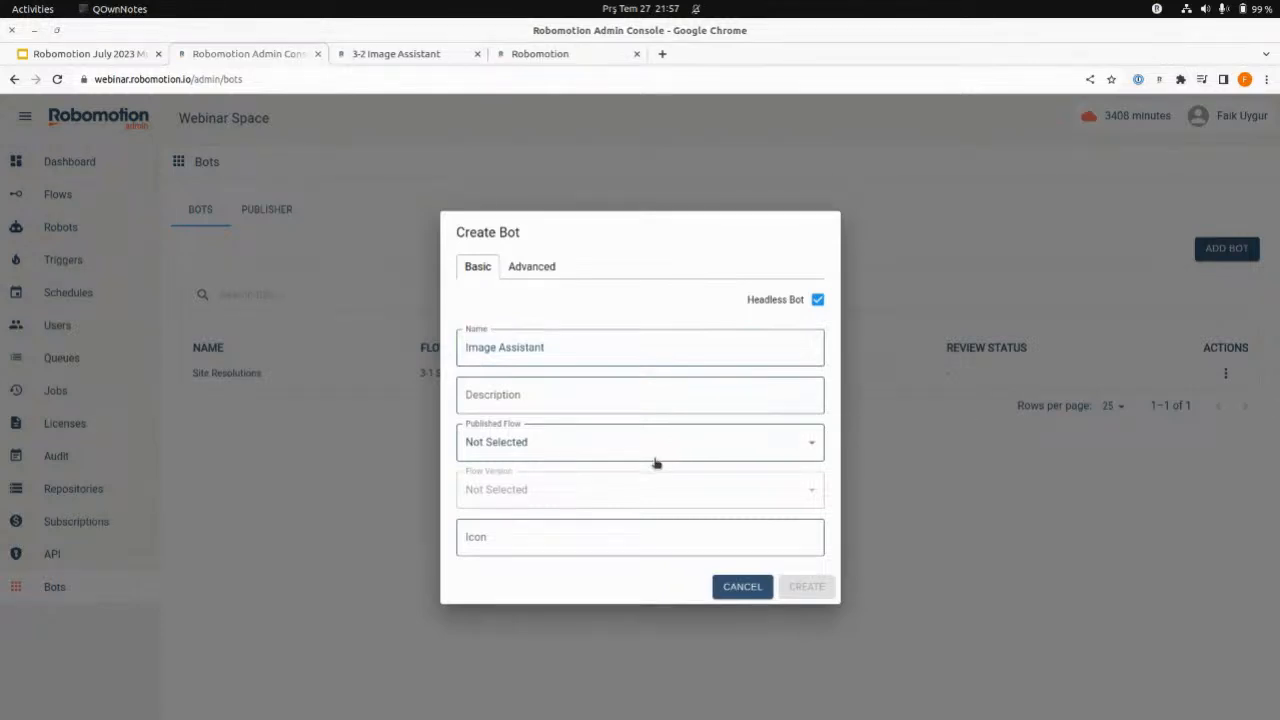
pyautogui.click(569, 397)
pyautogui.write('Helps removing backgrounds and coloring old photos')
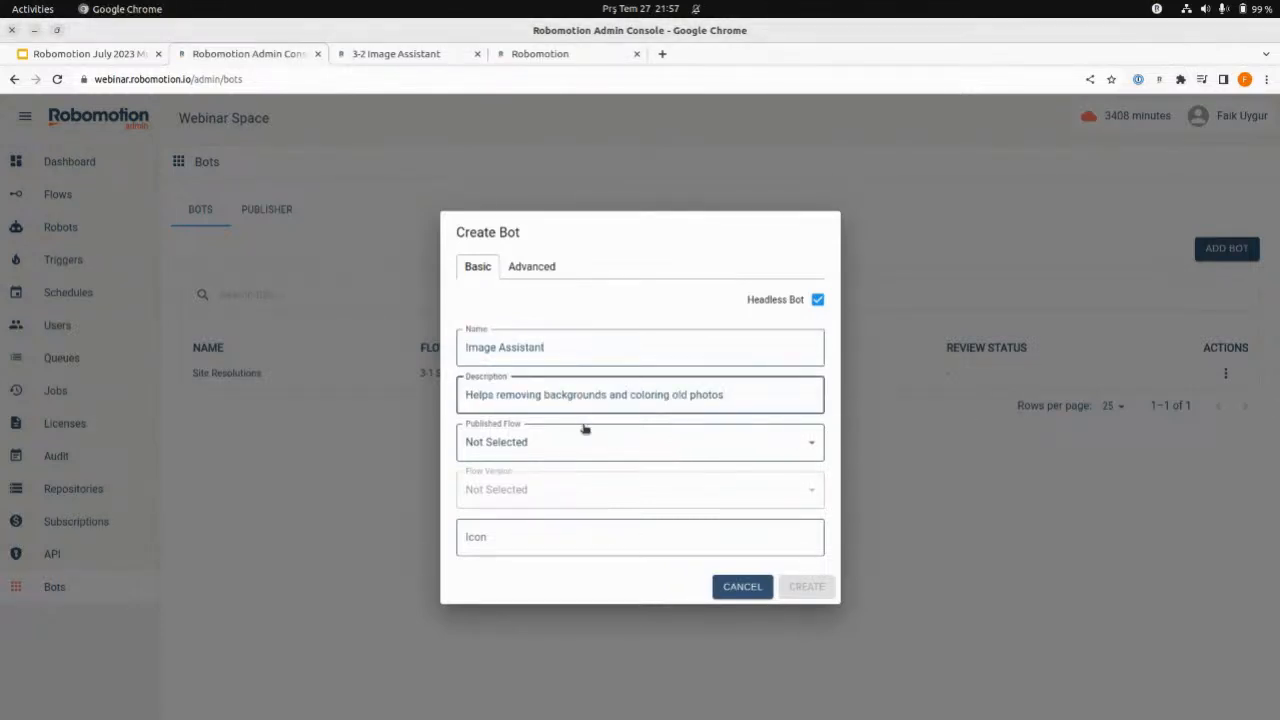
# - Set the new bot's published flow to 3-1 Site Resolutions (App-In) and its flow version to v1
pyautogui.click(591, 454)
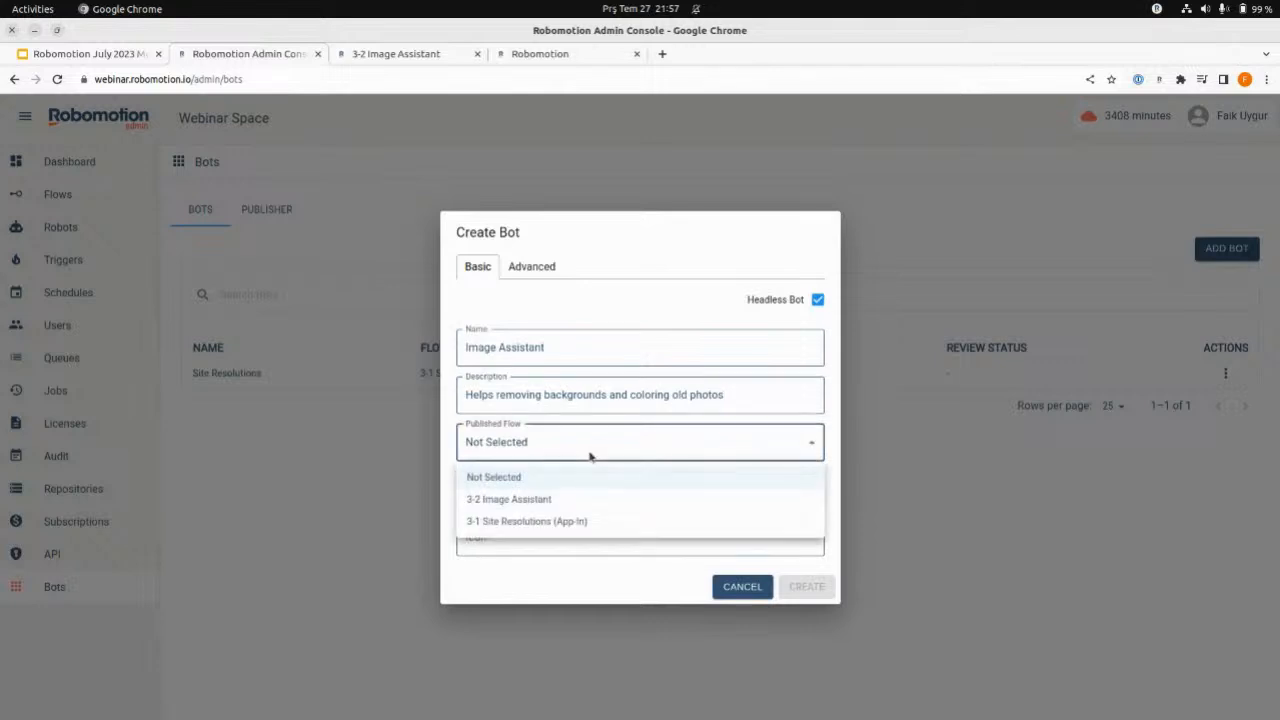
pyautogui.click(527, 521)
pyautogui.click(527, 491)
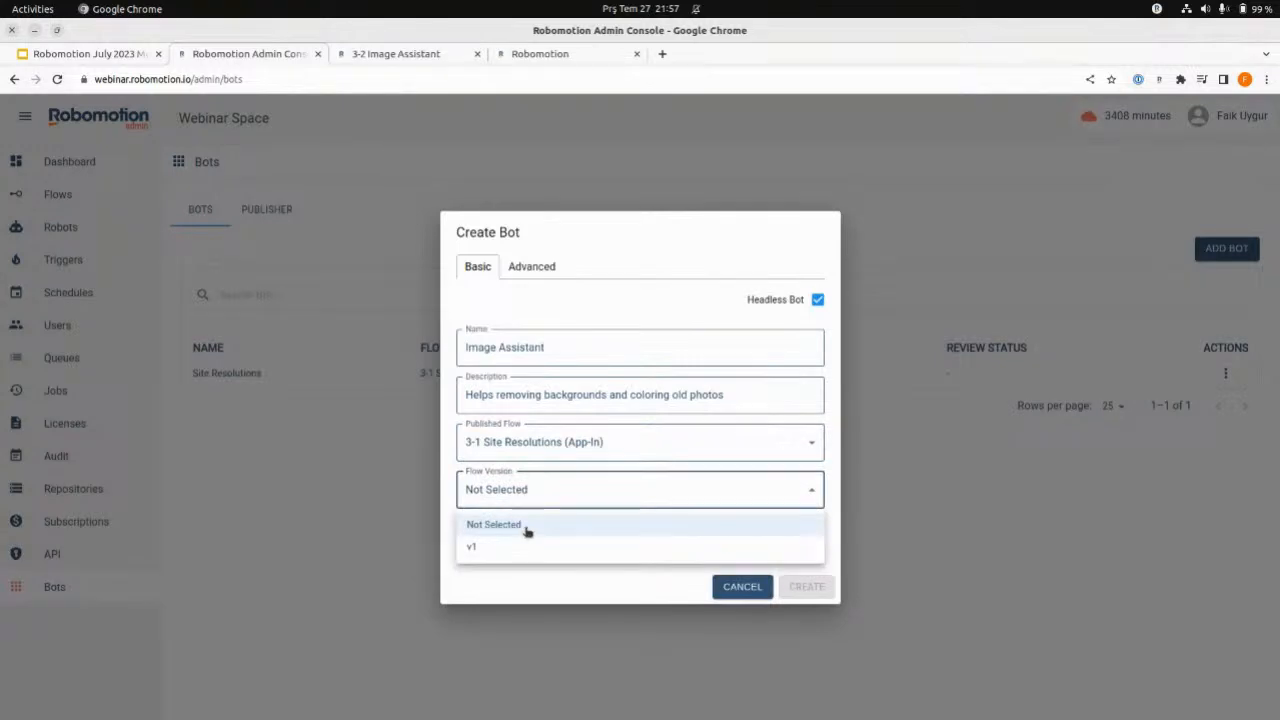
pyautogui.click(515, 549)
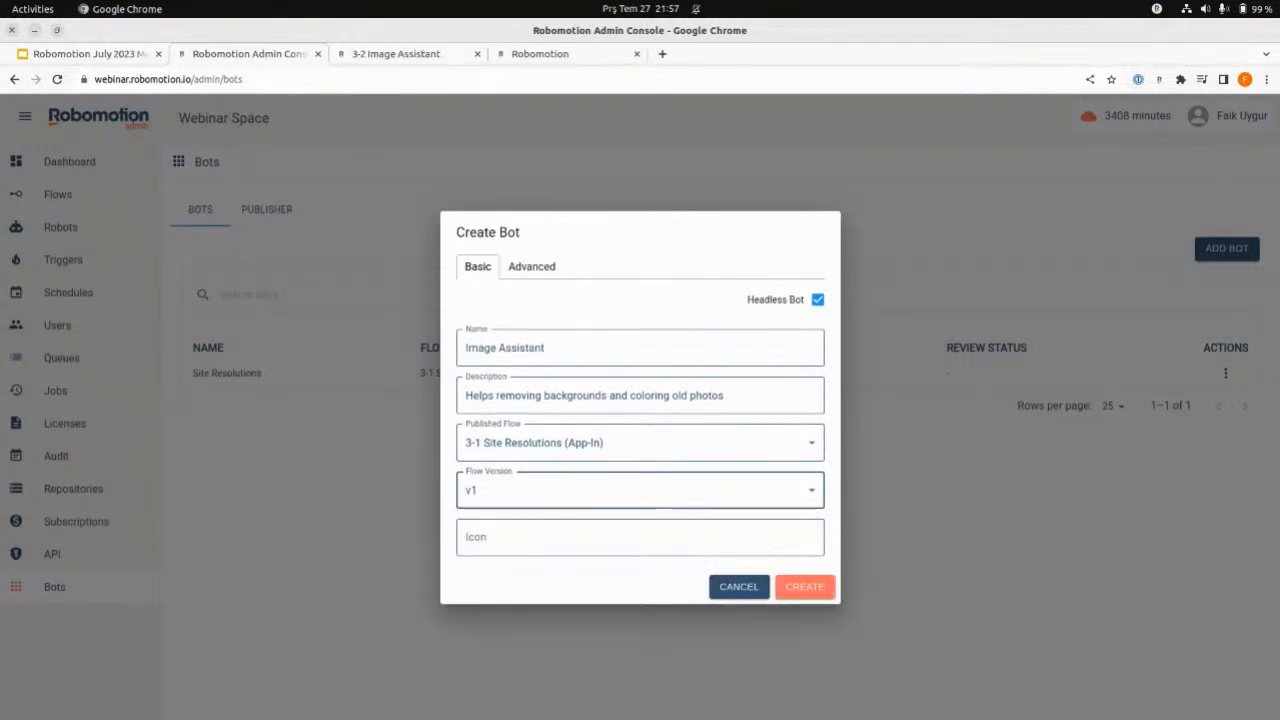
pyautogui.hotkey('alt', 'Tab')
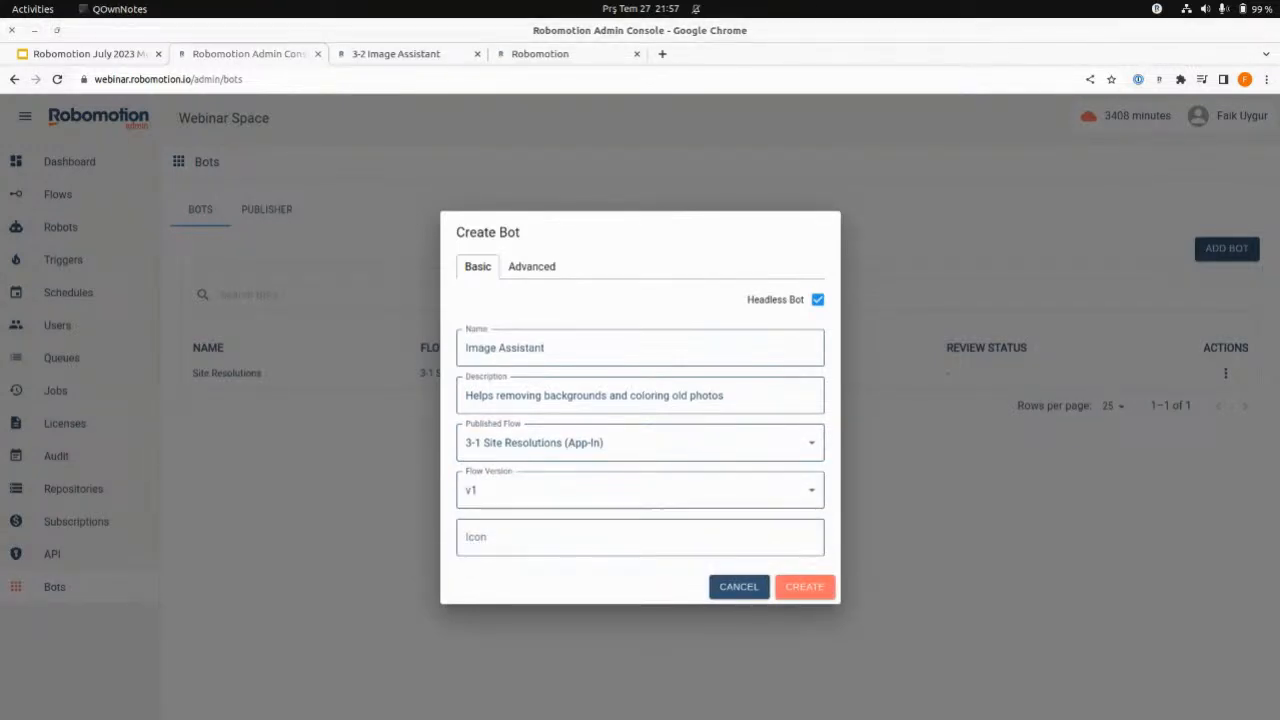
pyautogui.hotkey('alt', 'Tab')
pyautogui.click(520, 536)
pyautogui.write('https://i.imgur.com/M3bldhY.png')
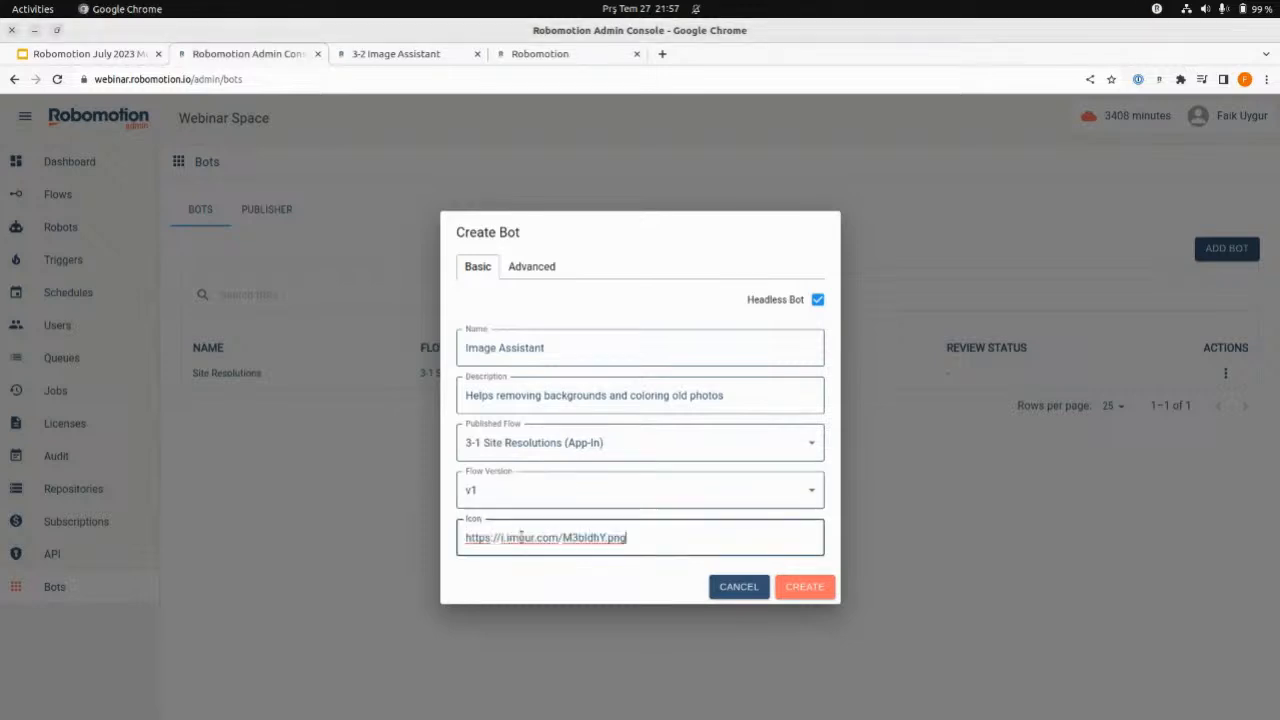
pyautogui.click(541, 265)
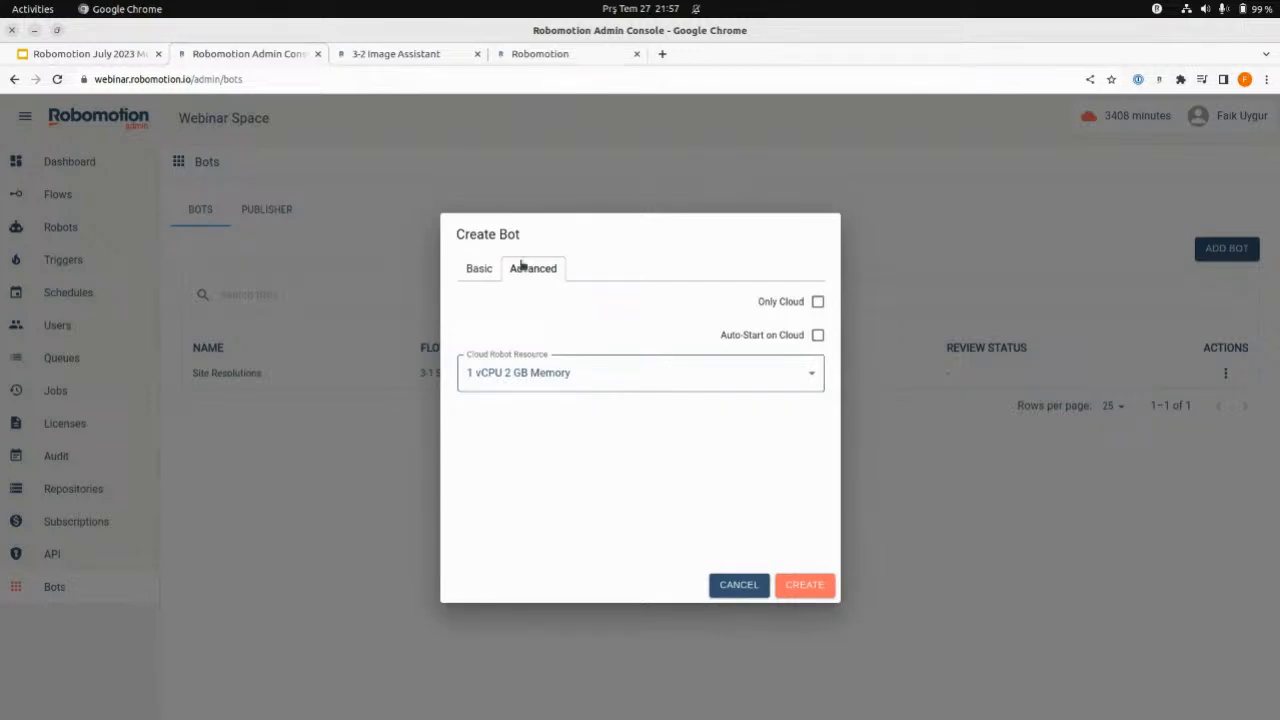
pyautogui.click(488, 269)
pyautogui.click(806, 587)
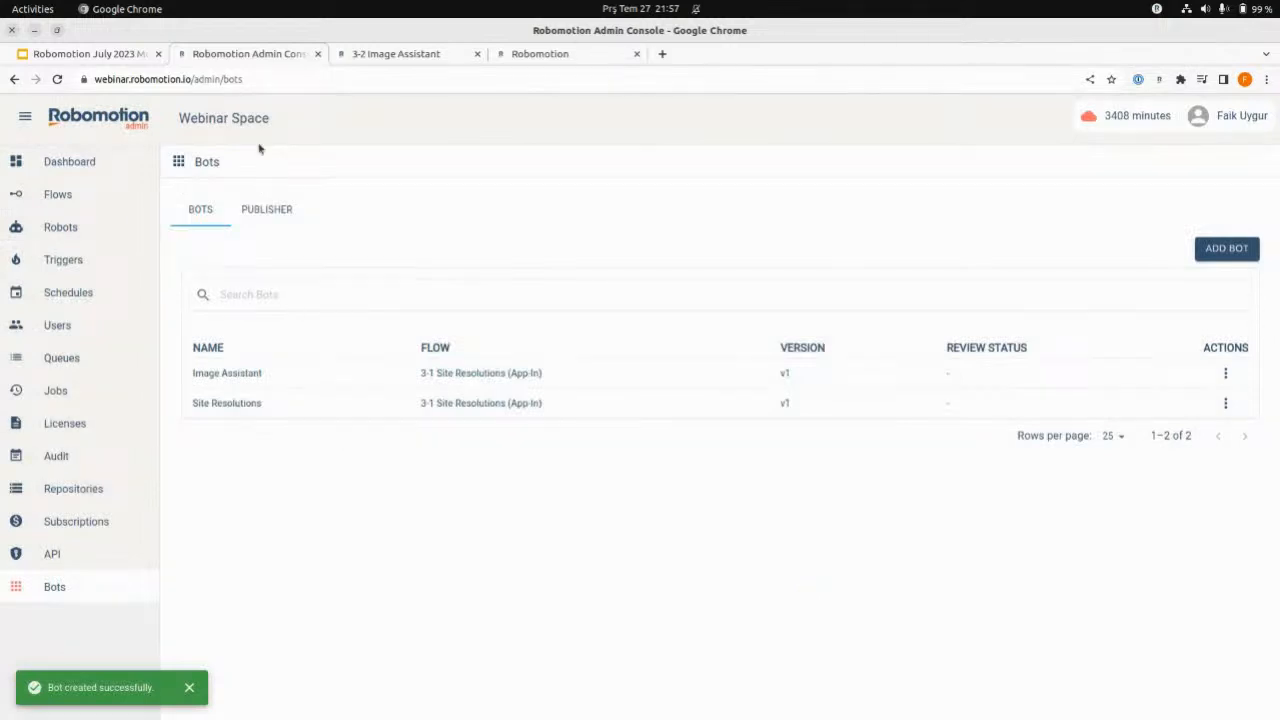
# - In the bots console, create an instance of the Image Assistant bot and open that instance
pyautogui.click(452, 58)
pyautogui.click(560, 58)
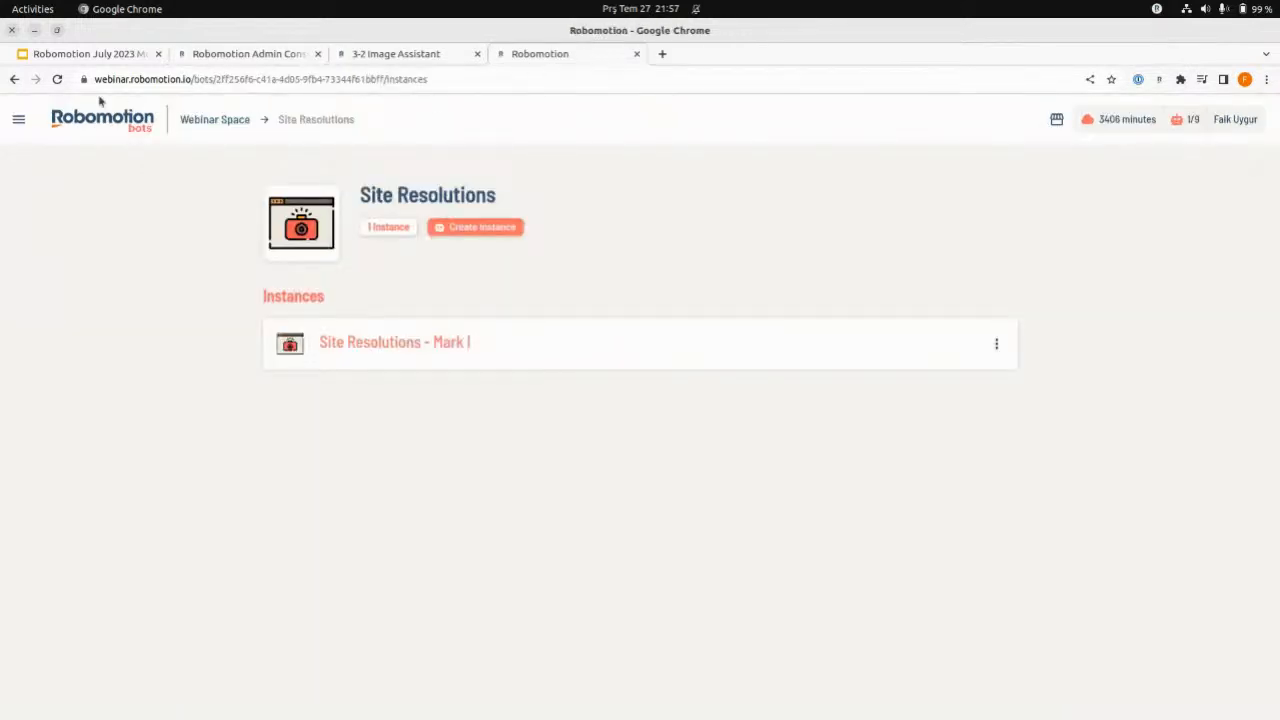
pyautogui.click(216, 120)
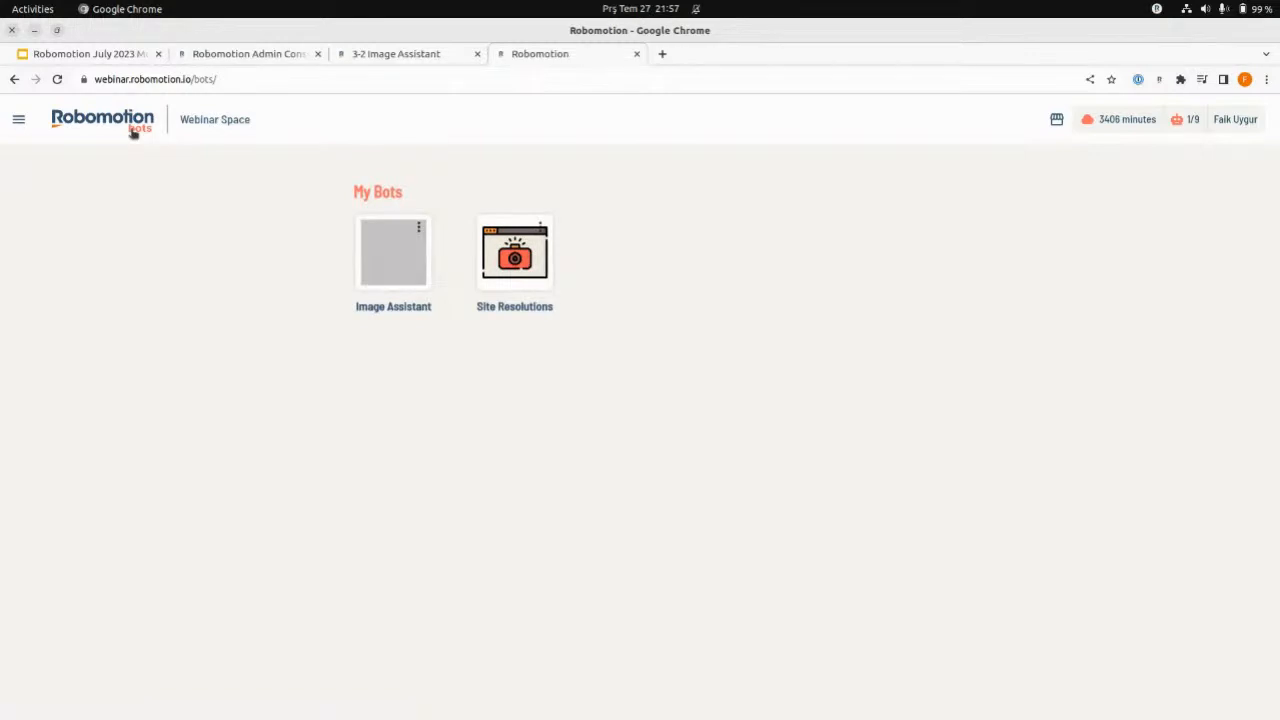
pyautogui.click(58, 79)
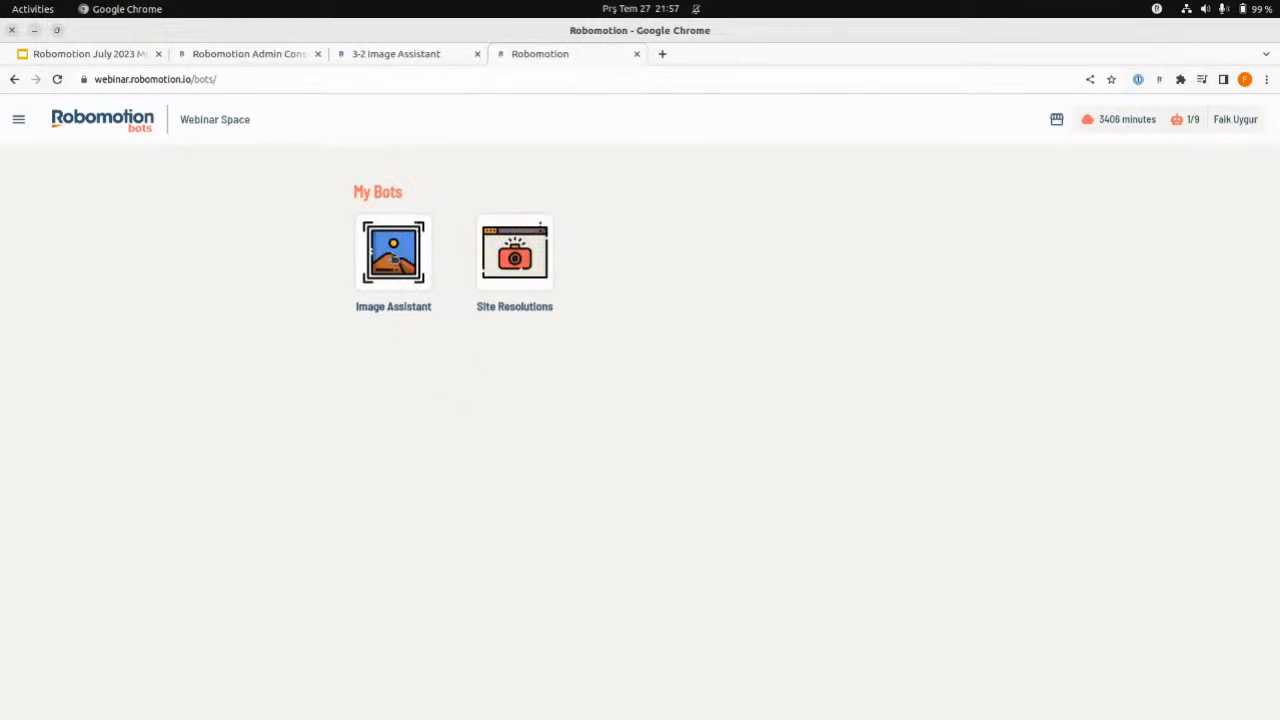
pyautogui.click(394, 258)
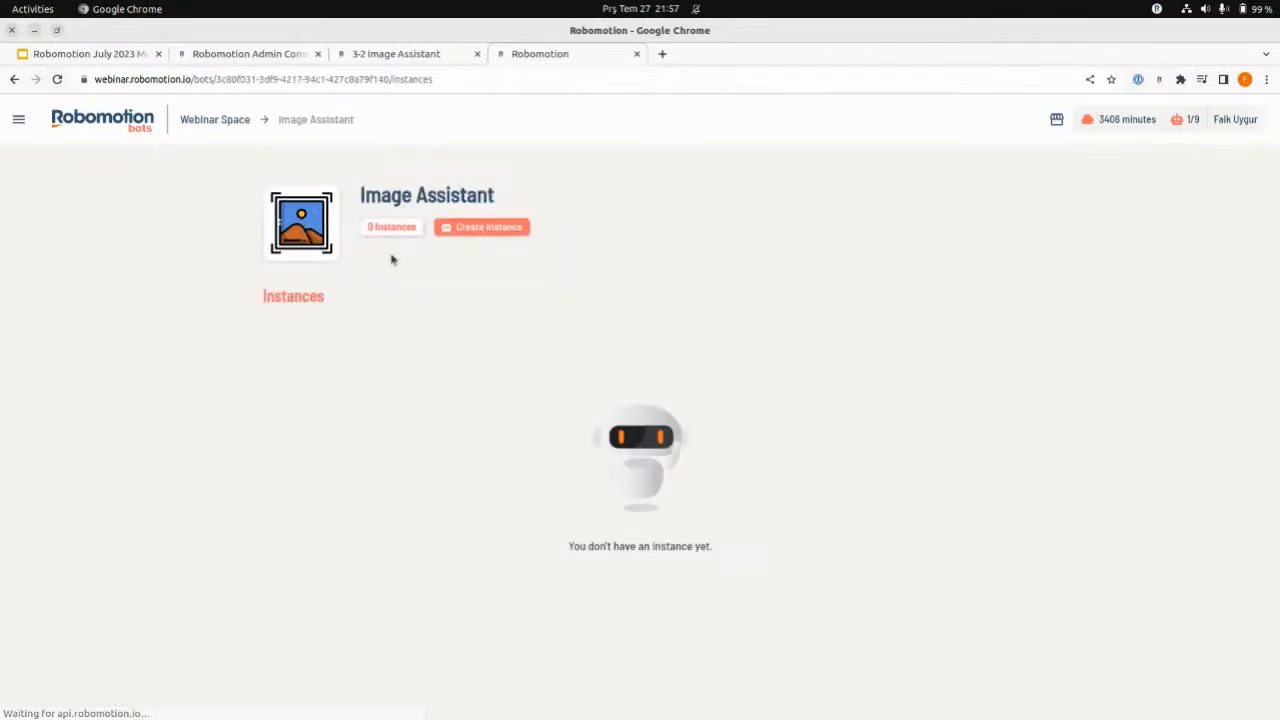
pyautogui.click(488, 228)
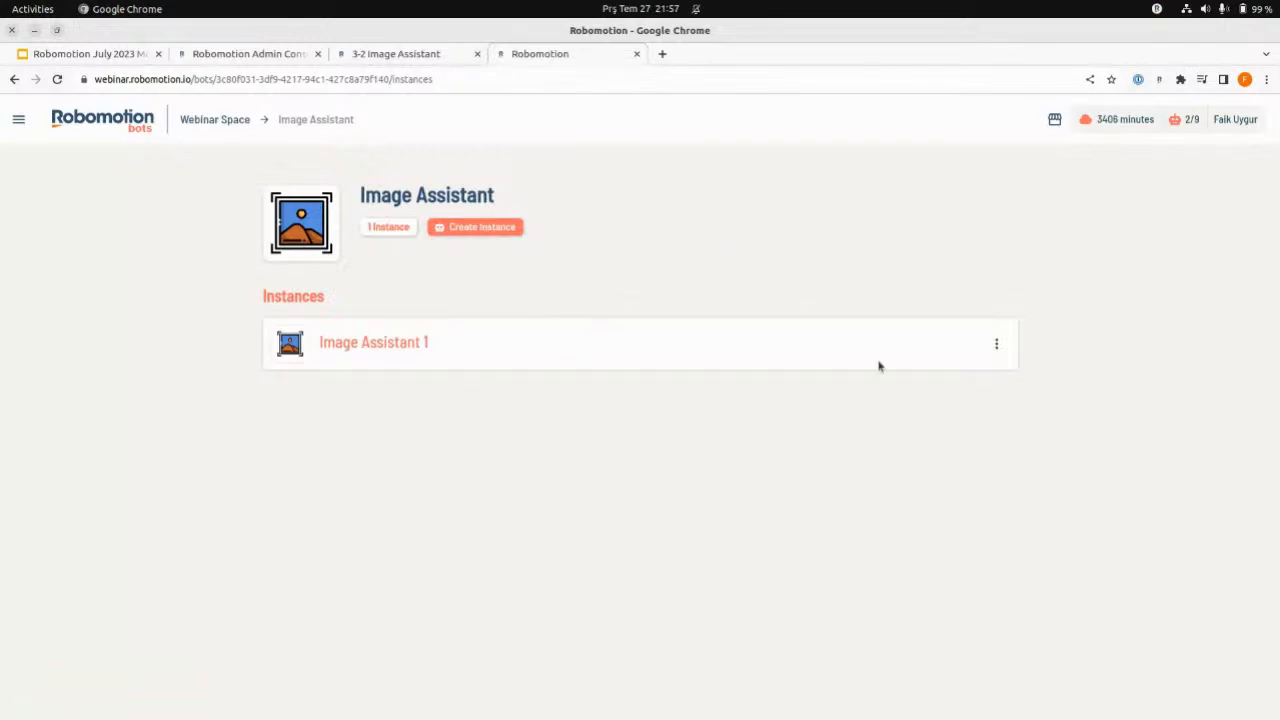
pyautogui.click(552, 344)
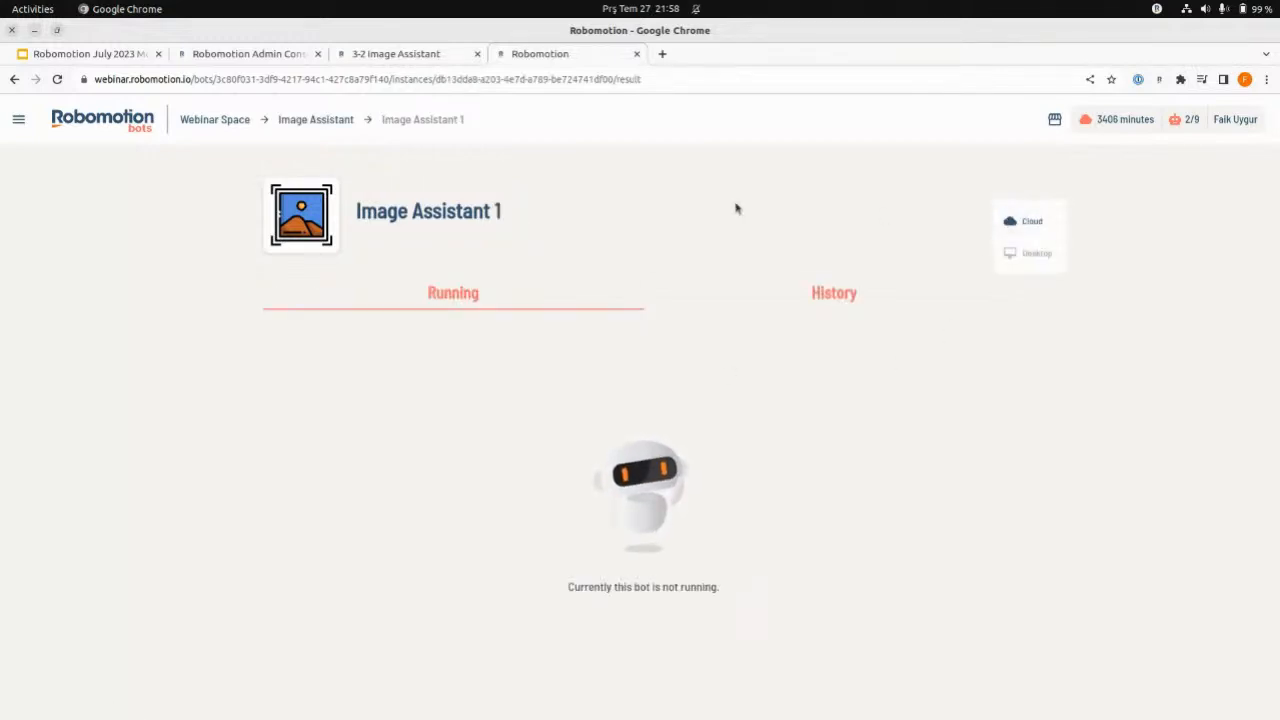
# - Return to the admin console's bot list and try to delete the Image Assistant bot
pyautogui.click(409, 54)
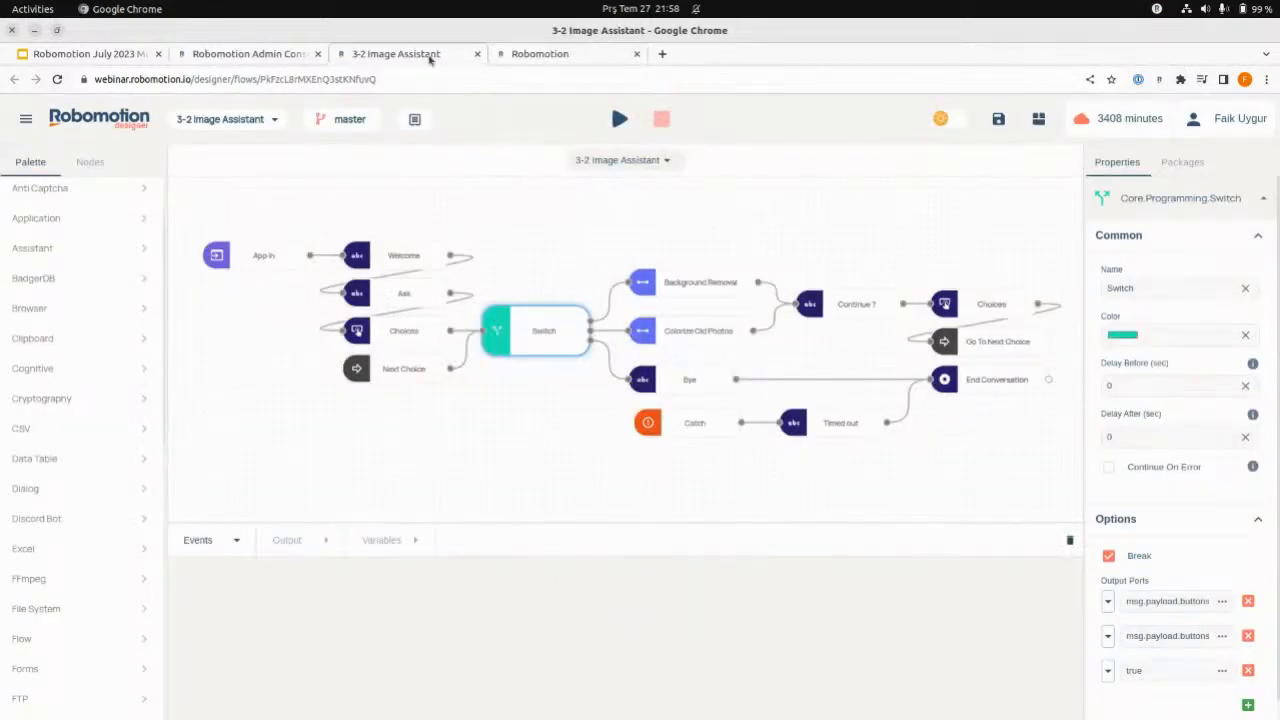
pyautogui.click(560, 54)
pyautogui.click(254, 58)
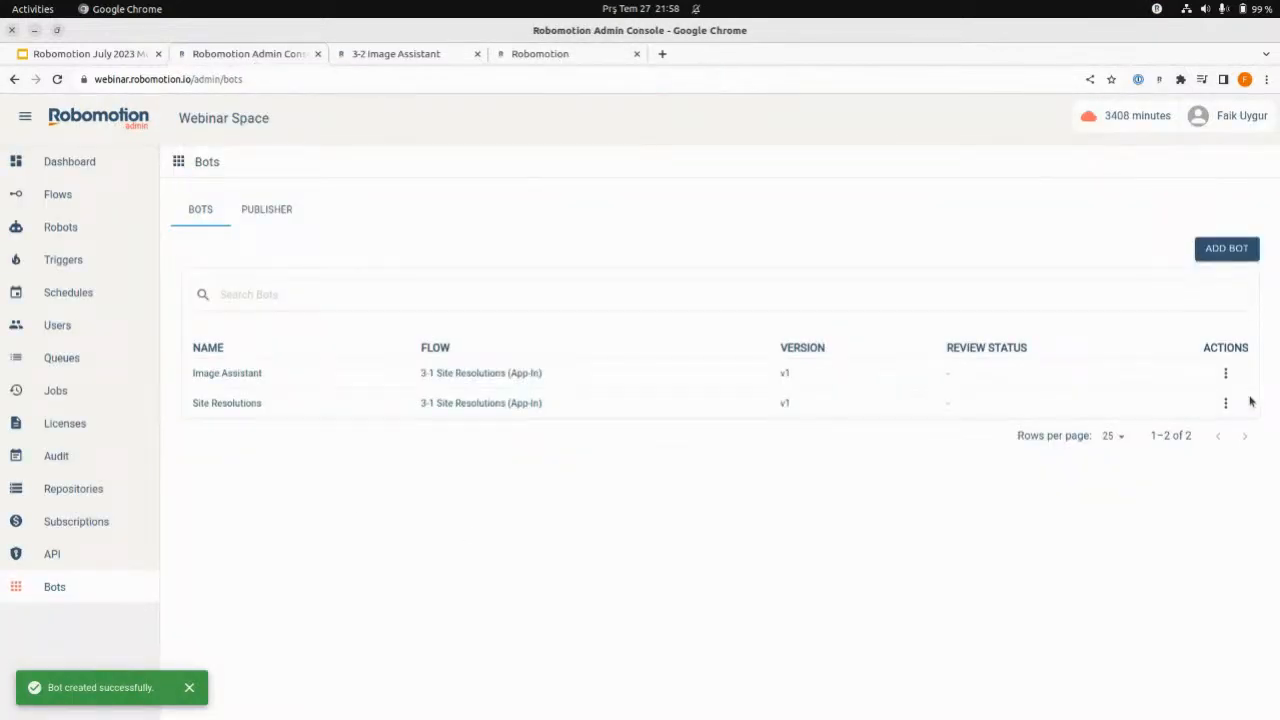
pyautogui.click(1225, 373)
pyautogui.click(1226, 489)
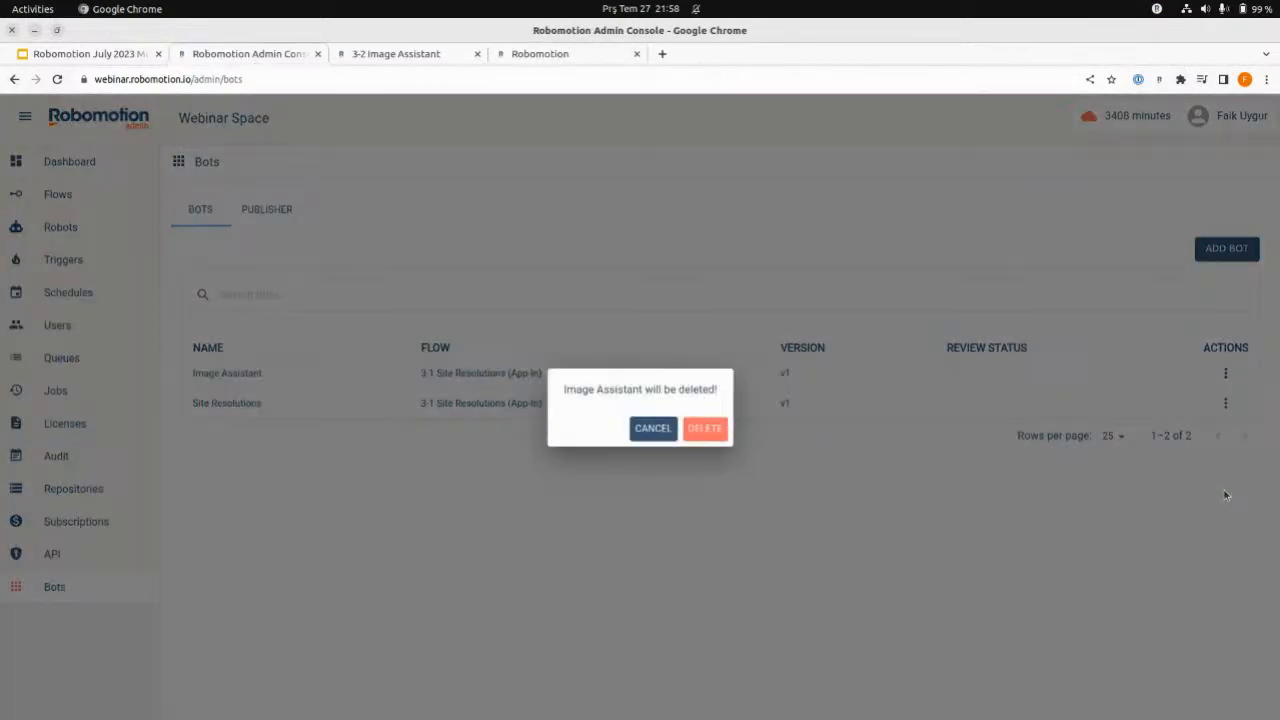
pyautogui.click(705, 428)
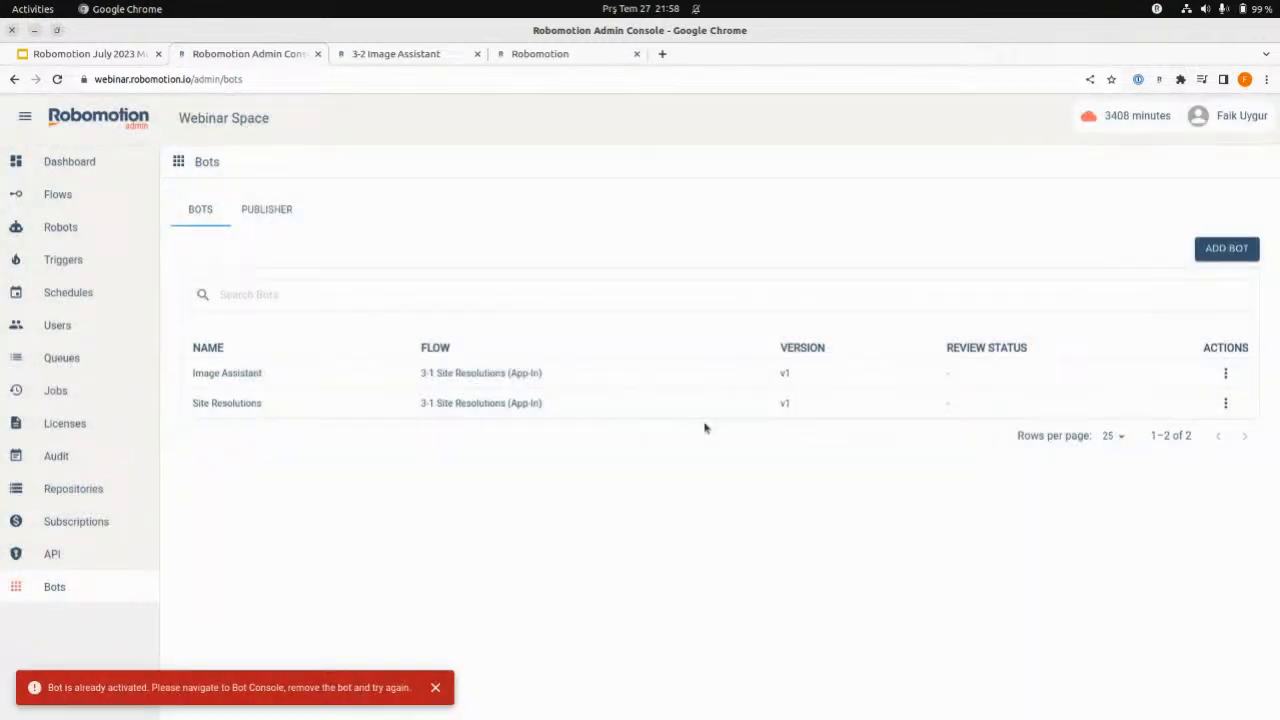
# - In the bots console, delete the Image Assistant 1 instance and remove the Image Assistant bot from My Bots
pyautogui.click(430, 56)
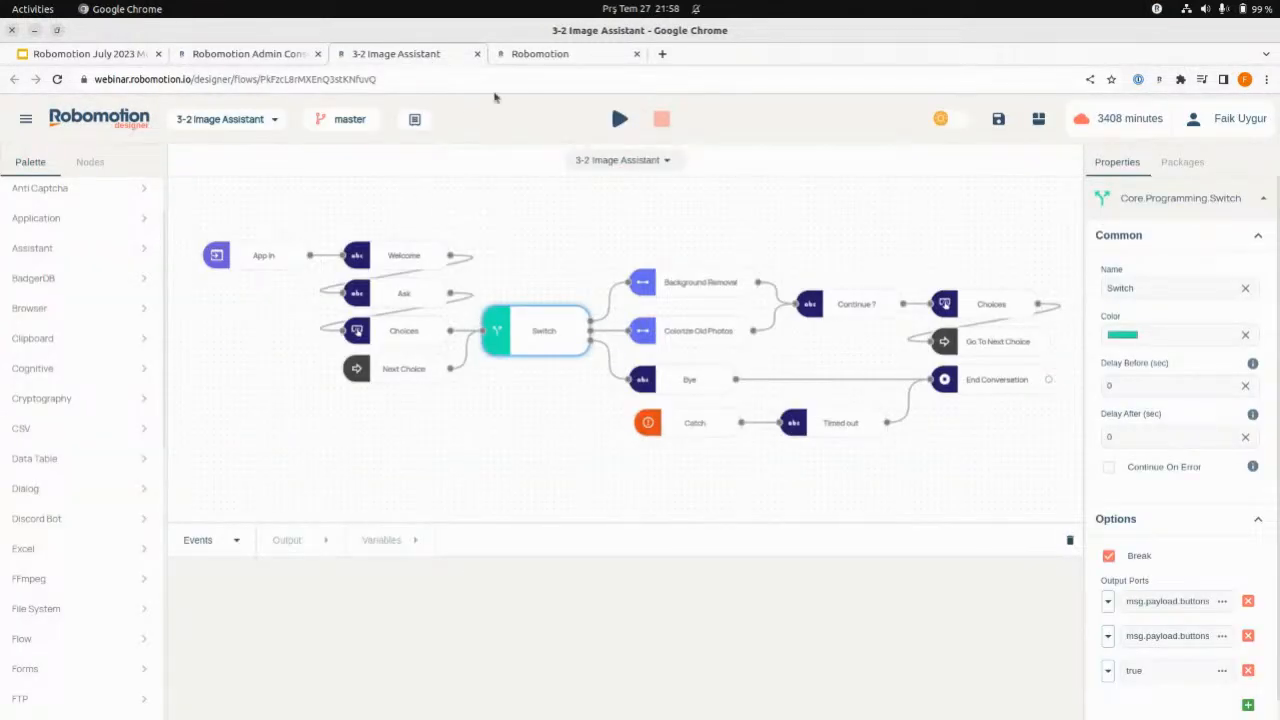
pyautogui.click(550, 58)
pyautogui.click(315, 119)
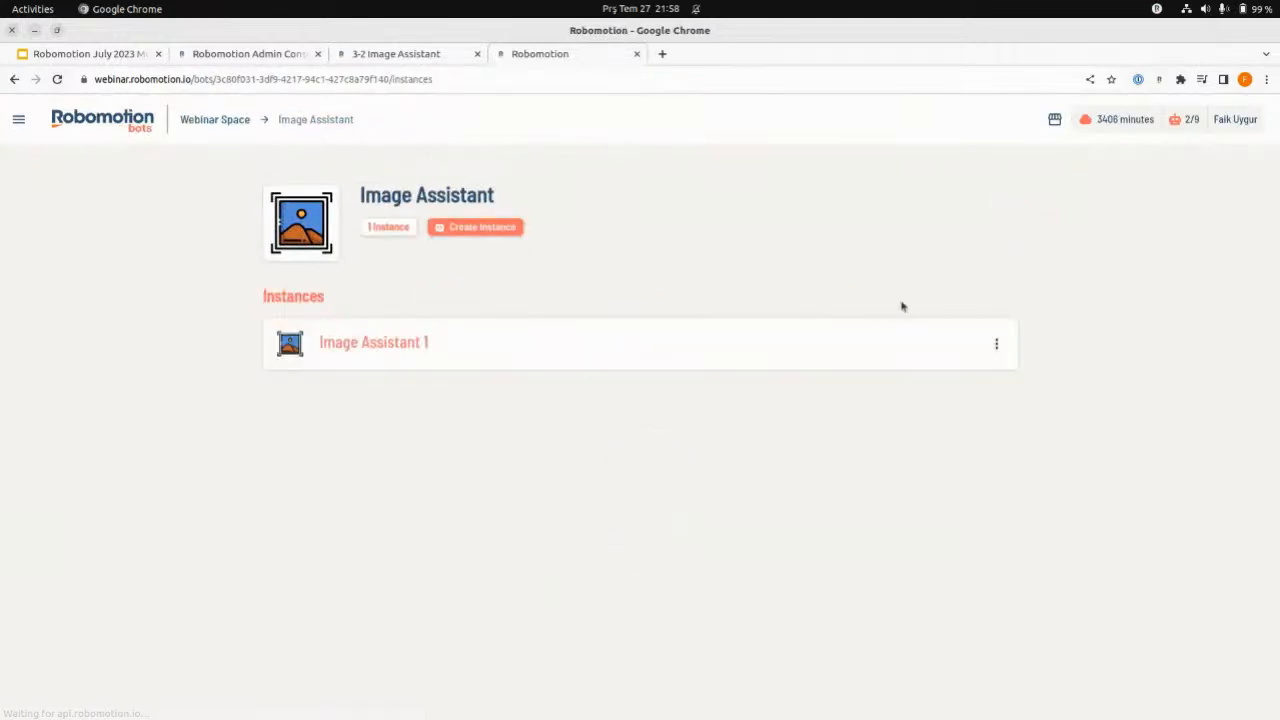
pyautogui.click(1000, 346)
pyautogui.click(966, 383)
pyautogui.click(234, 120)
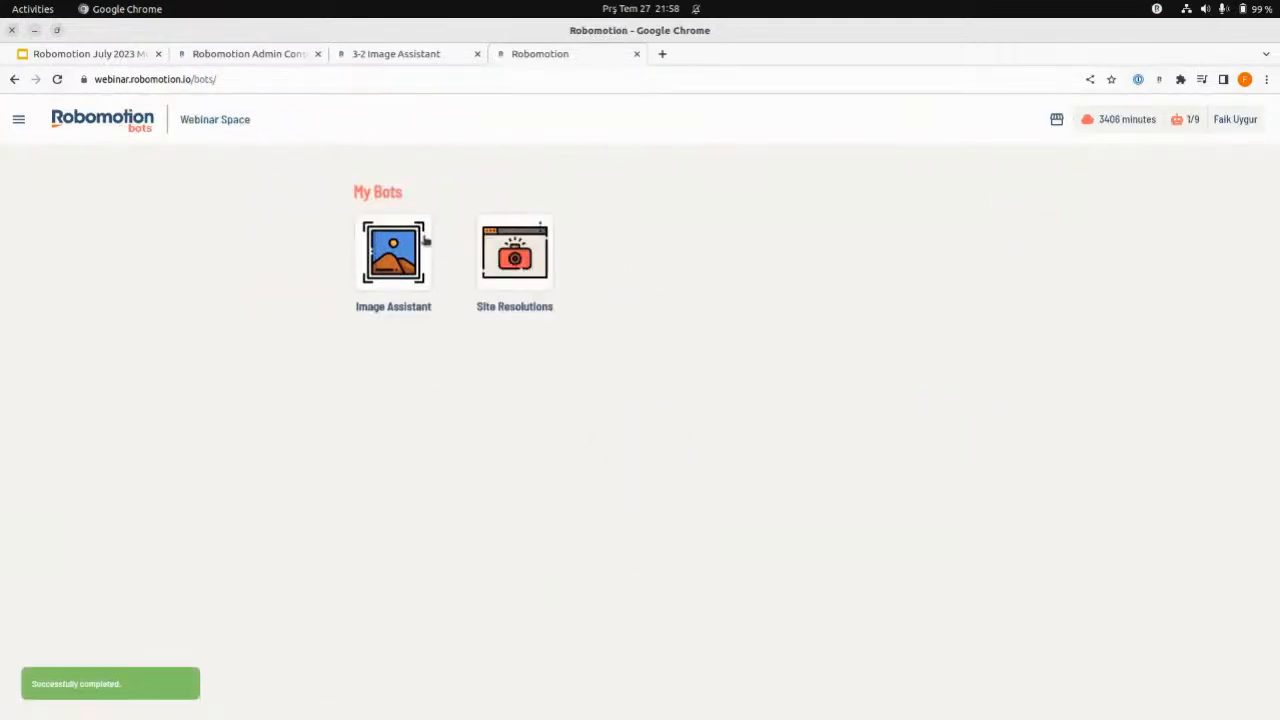
pyautogui.click(419, 229)
pyautogui.click(440, 238)
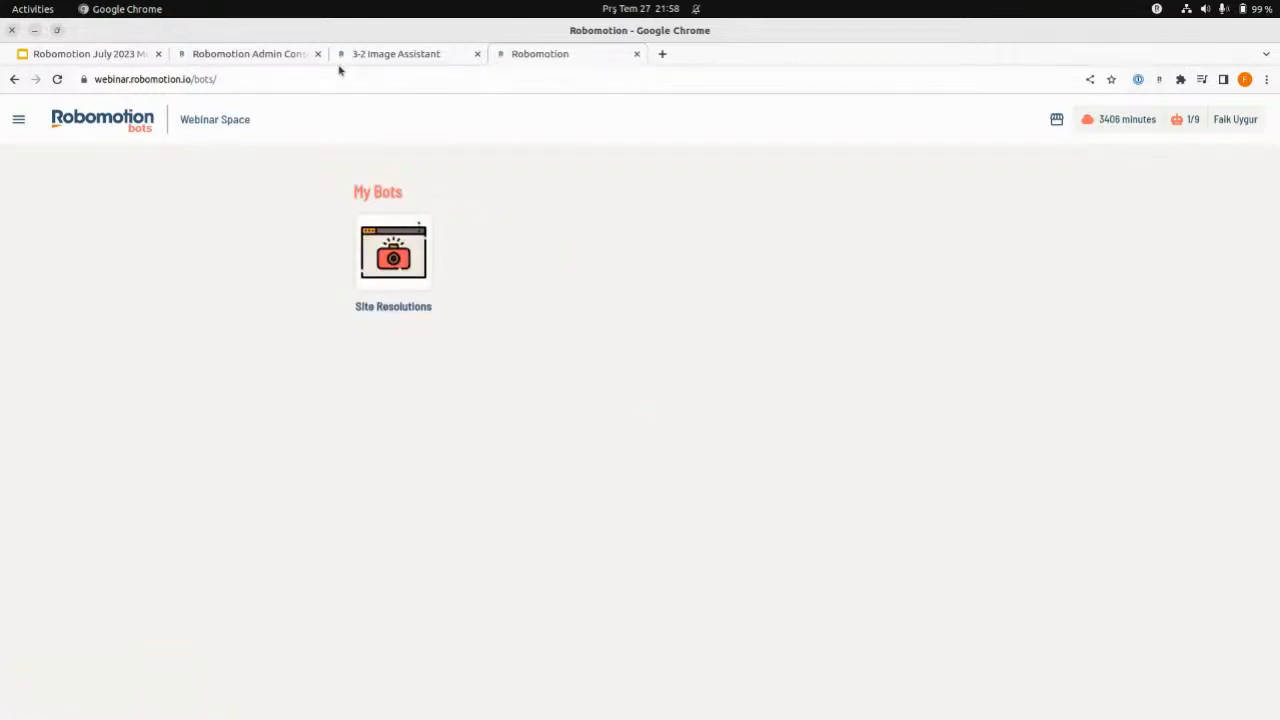
# - Return to the admin console's bot list and delete the Image Assistant bot
pyautogui.click(290, 54)
pyautogui.click(1225, 373)
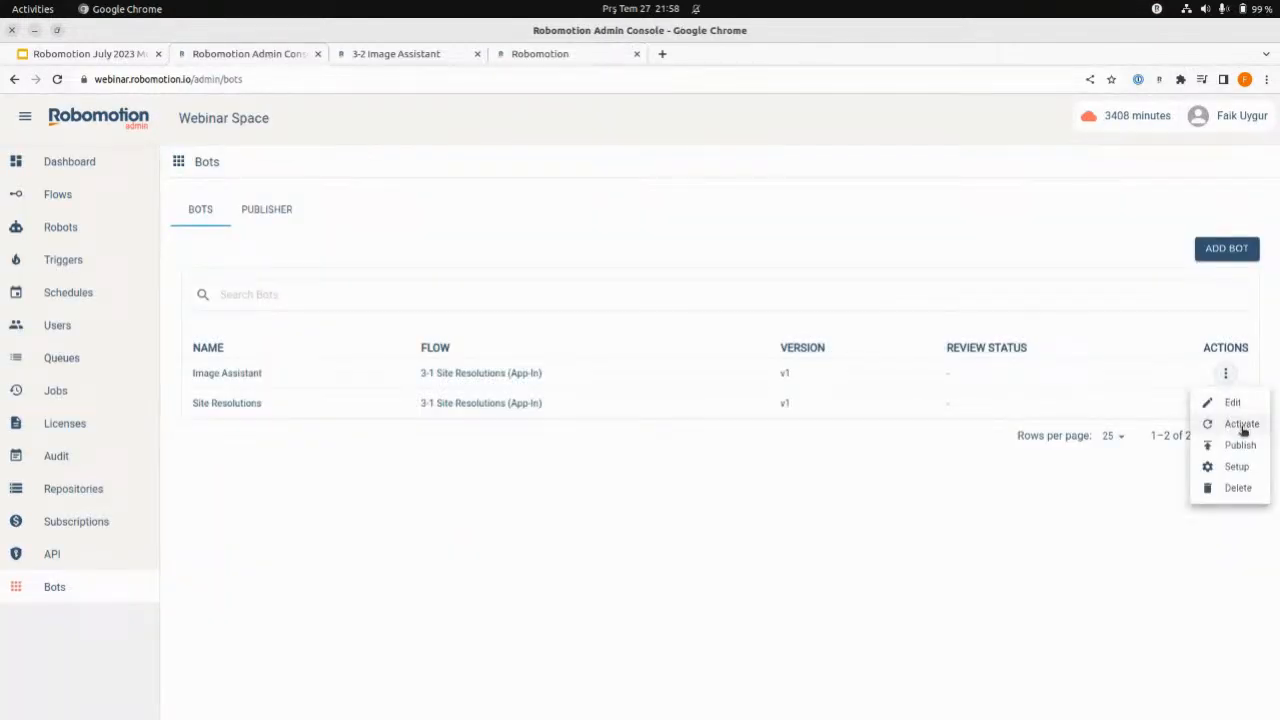
pyautogui.click(1234, 491)
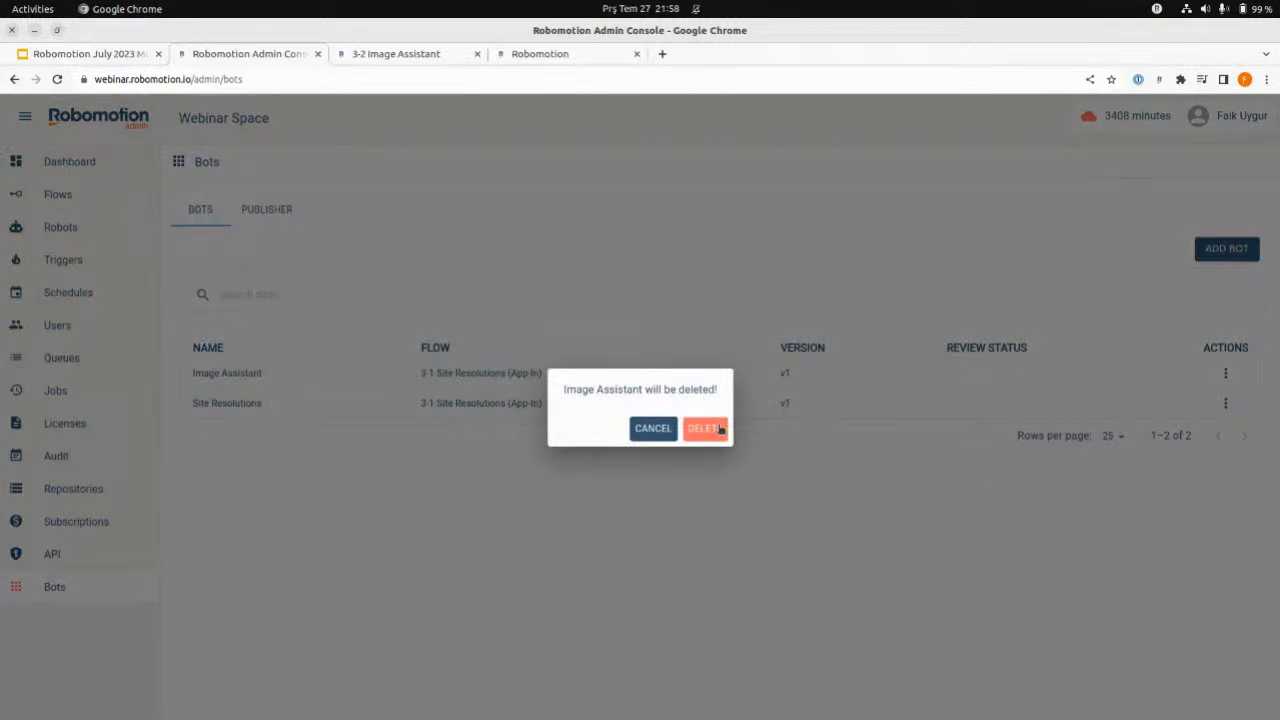
pyautogui.click(704, 428)
# - Start adding a new bot, make it non-headless and set its repository to Apps
pyautogui.click(1230, 249)
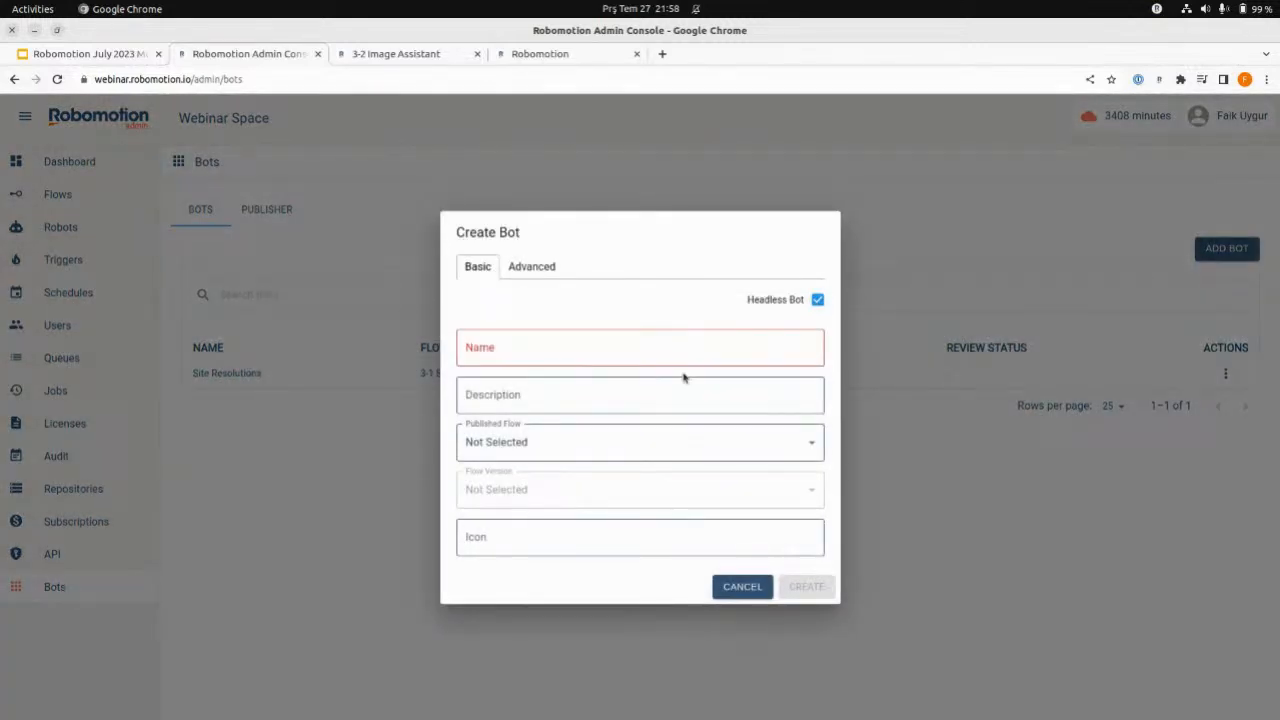
pyautogui.hotkey('alt', 'Tab')
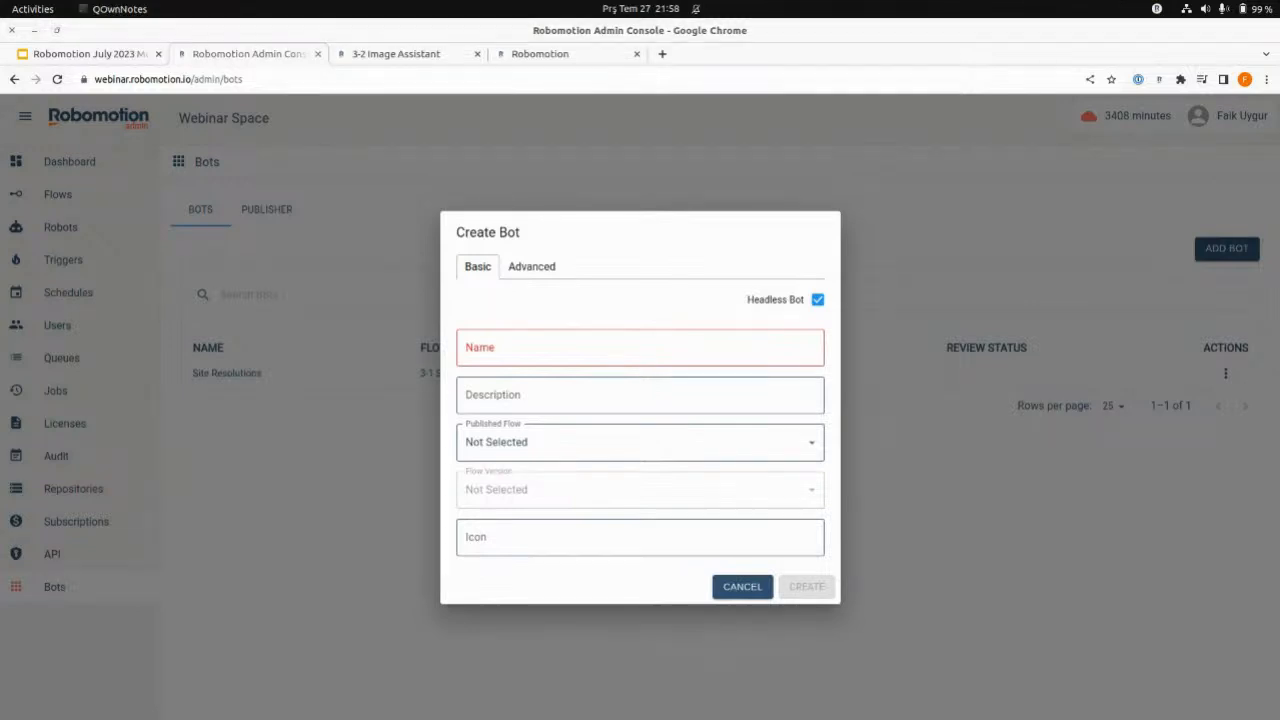
pyautogui.click(639, 358)
pyautogui.write('Image Assistant')
pyautogui.click(824, 300)
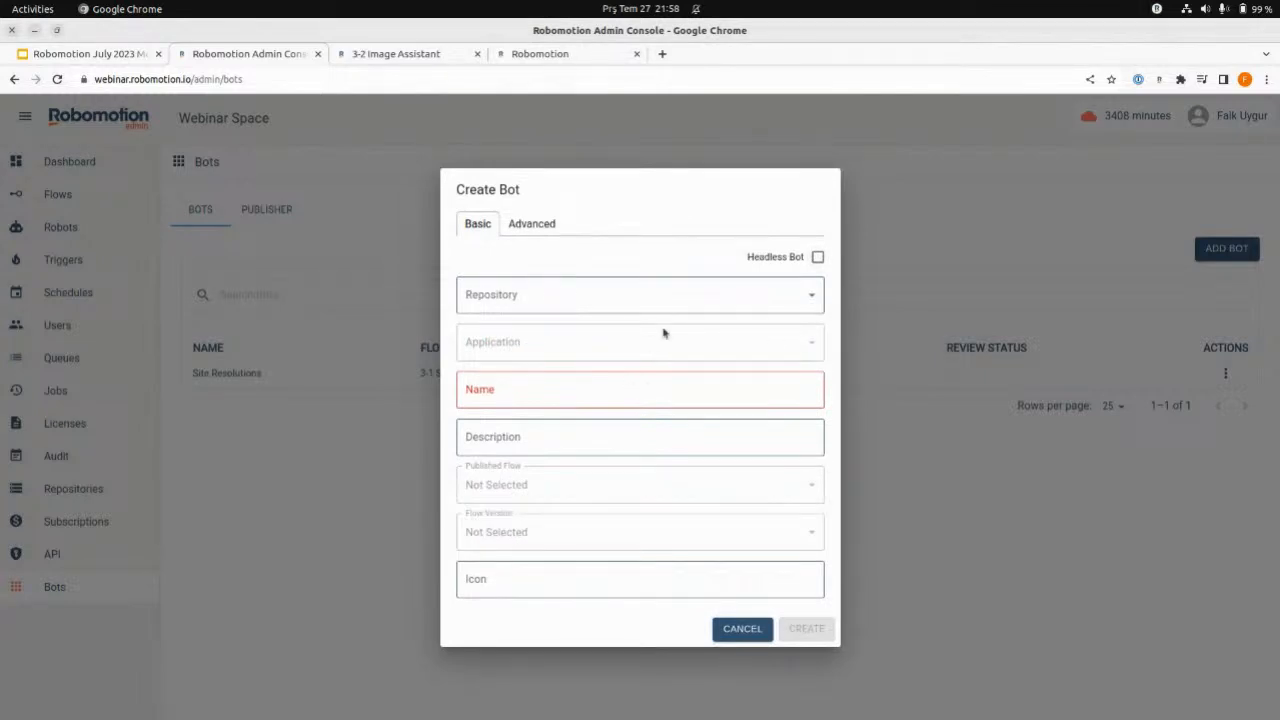
pyautogui.click(817, 257)
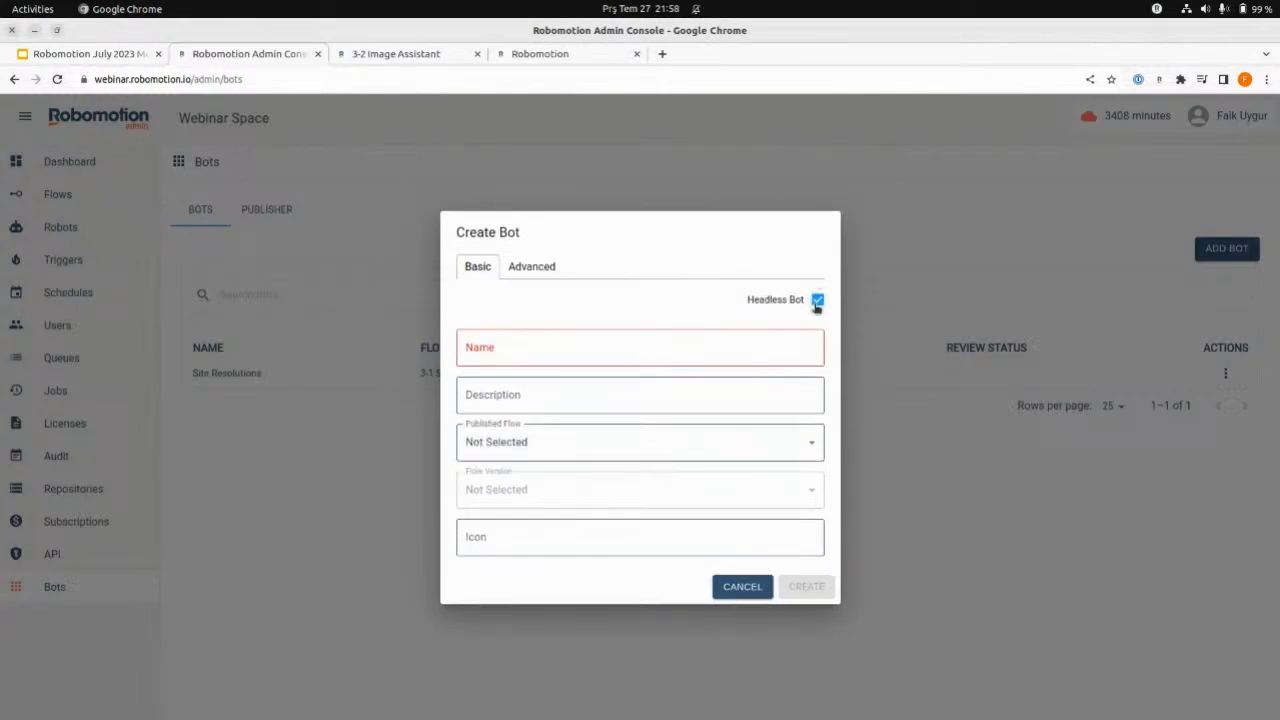
pyautogui.click(817, 301)
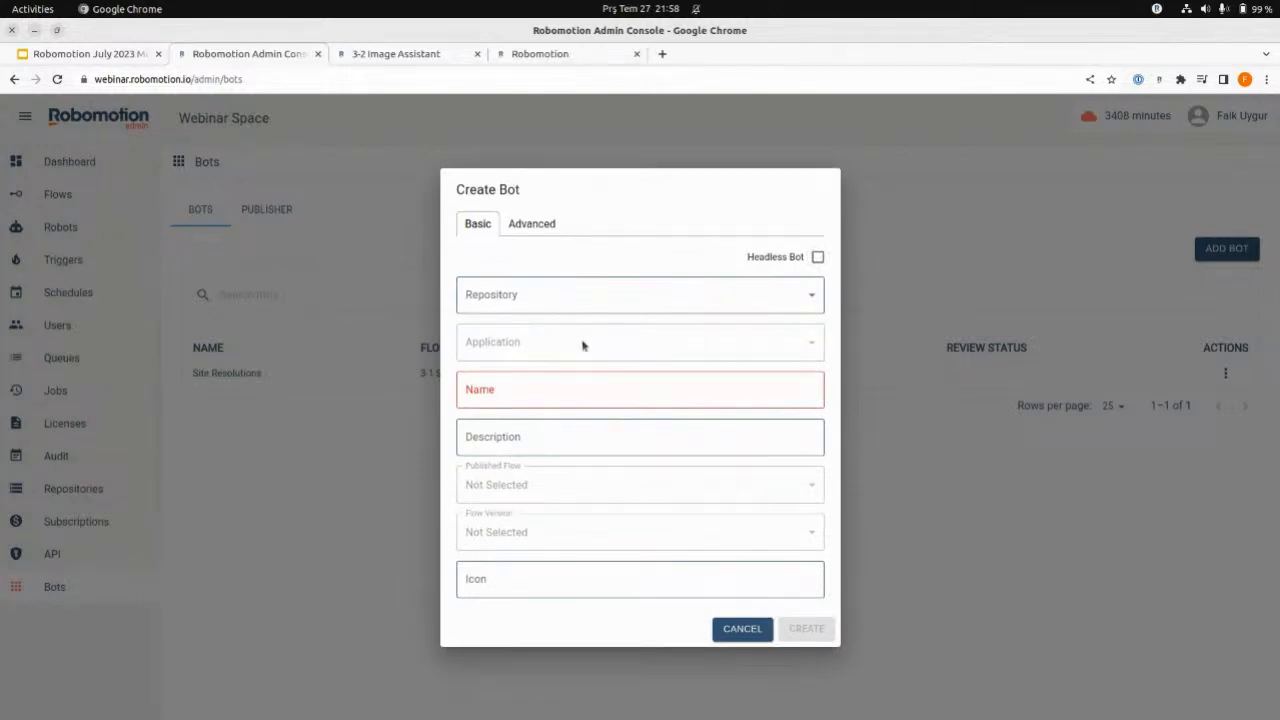
pyautogui.click(547, 302)
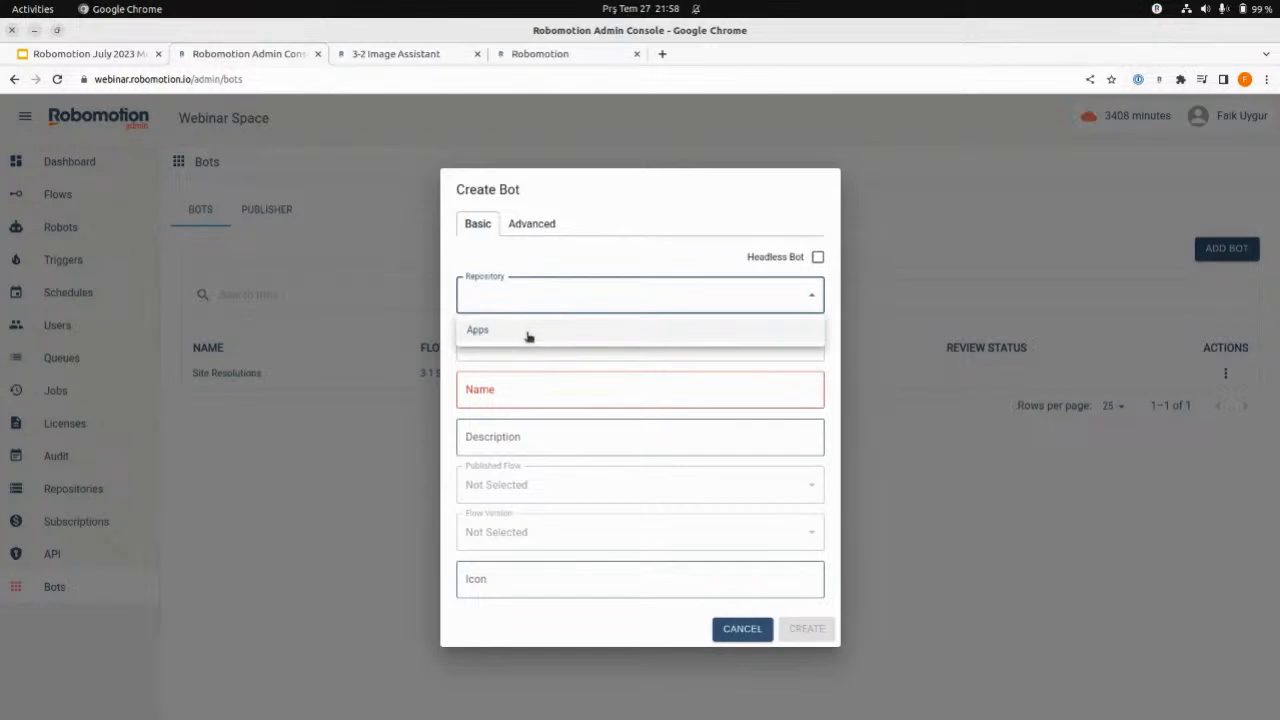
pyautogui.click(529, 332)
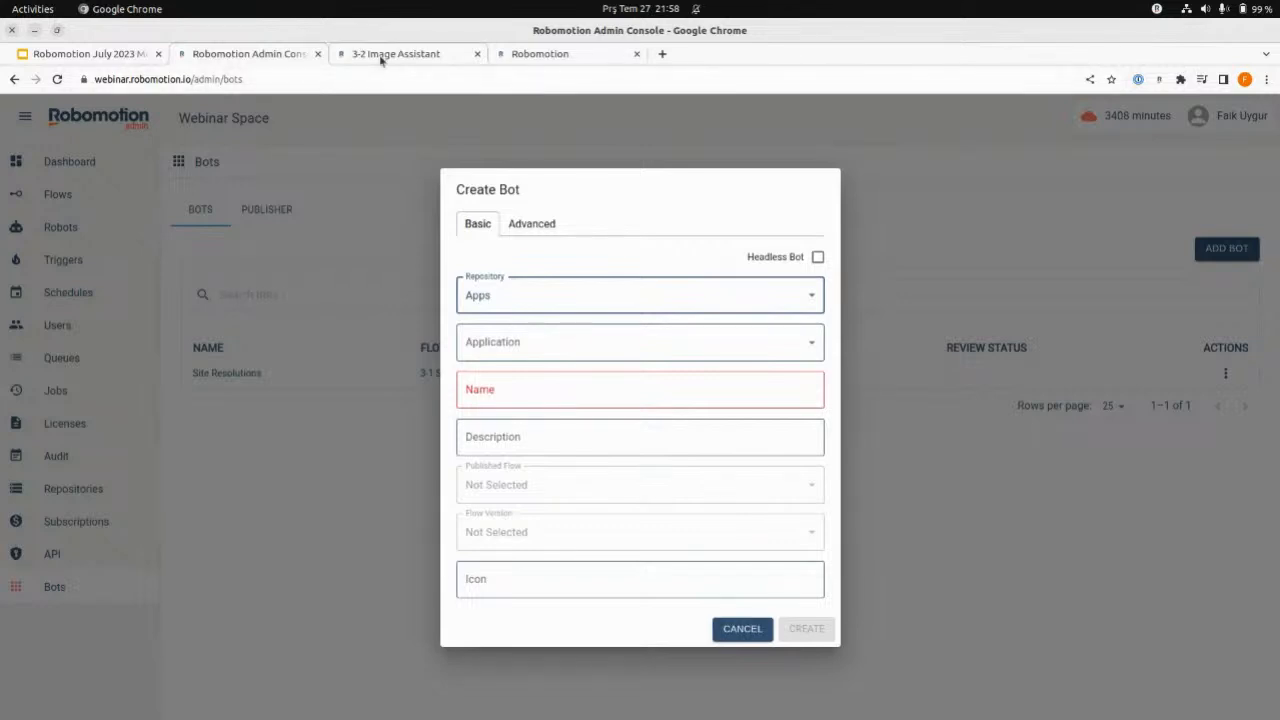
# - In the 3-2 Image Assistant flow designer, look through the catalogue of available packages and close it
pyautogui.click(266, 79)
pyautogui.rightClick(268, 79)
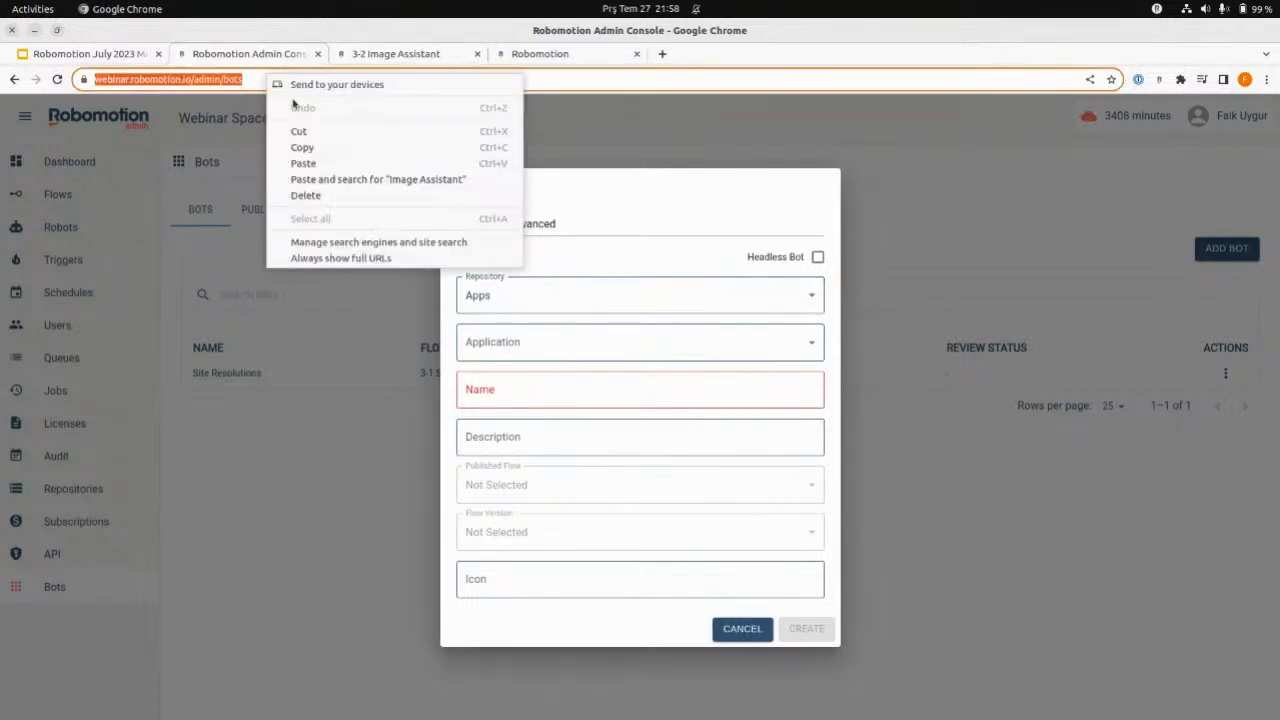
pyautogui.click(325, 145)
pyautogui.click(594, 56)
pyautogui.click(400, 55)
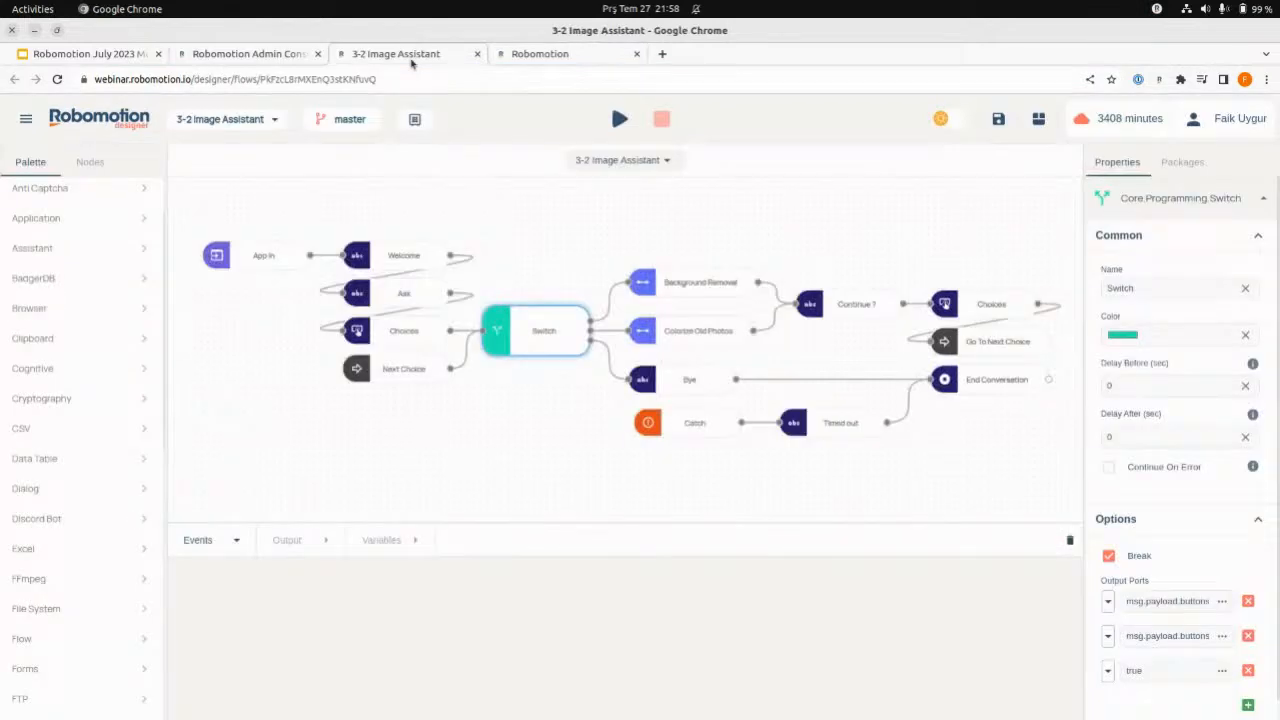
pyautogui.click(146, 200)
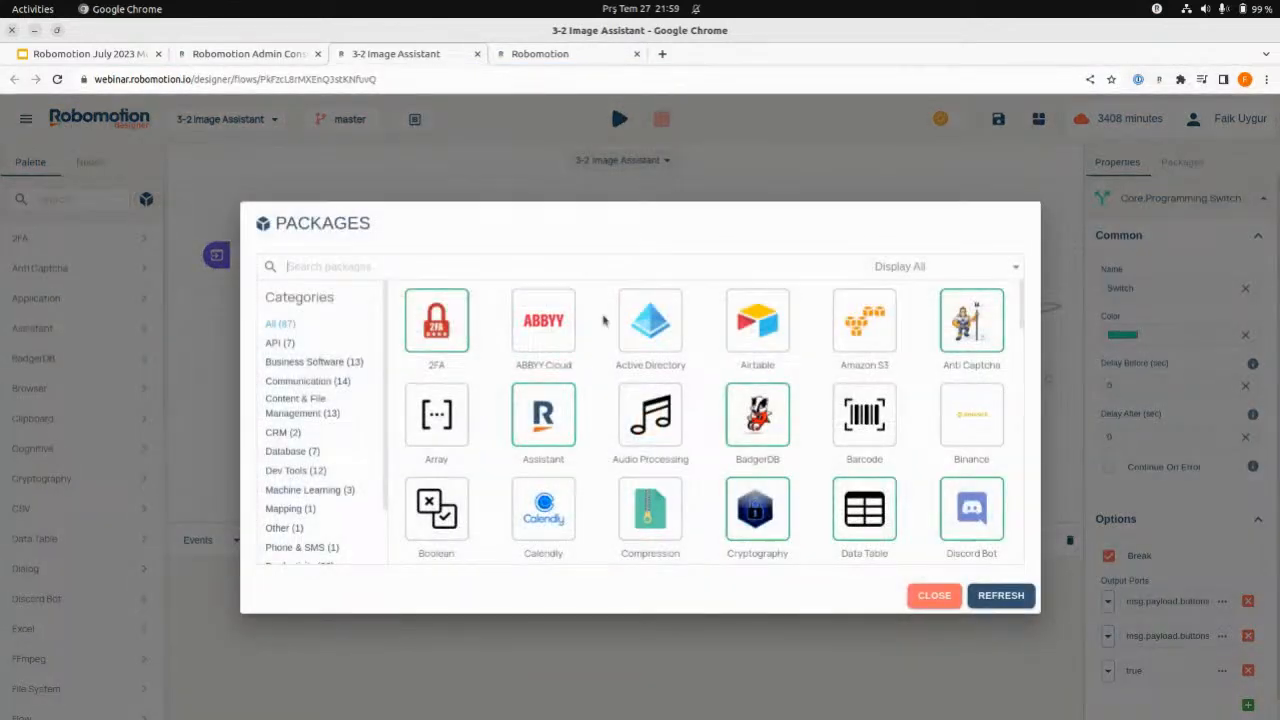
pyautogui.scroll(-10, 686, 471)
pyautogui.scroll(-5, 686, 471)
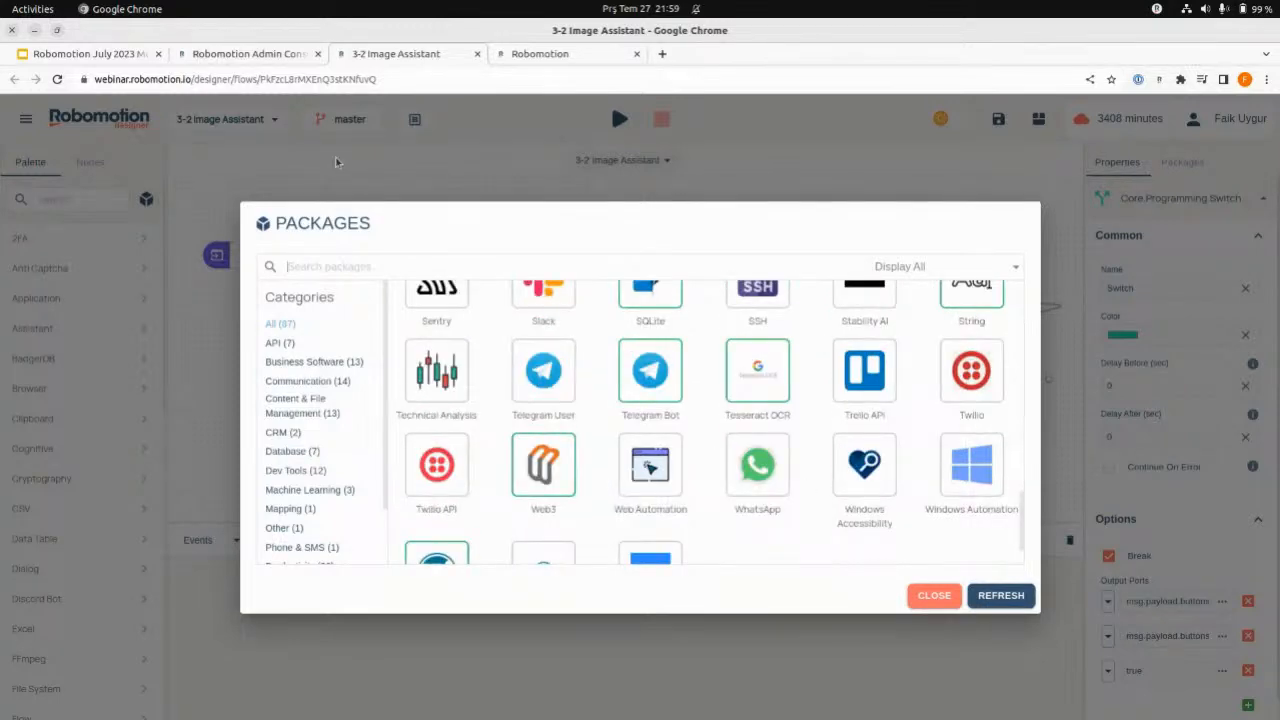
pyautogui.click(918, 596)
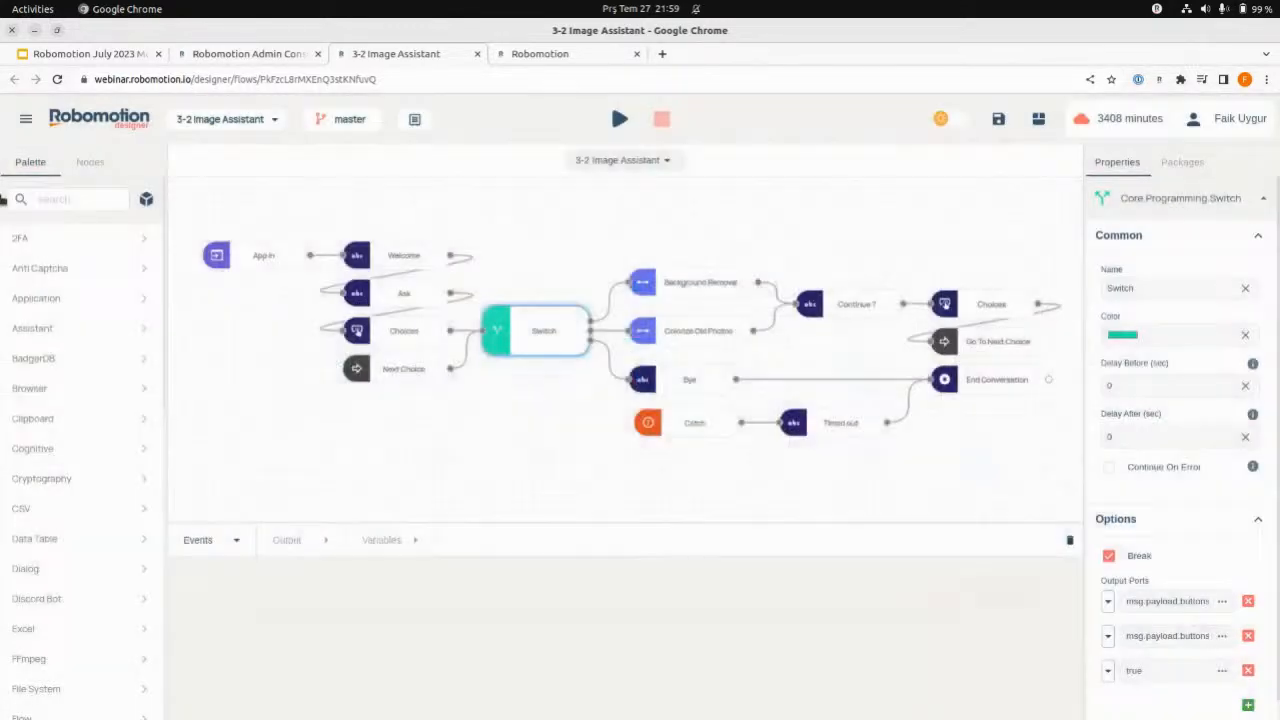
# - Open the admin console in a separate browser tab and examine its list of application repositories
pyautogui.click(26, 119)
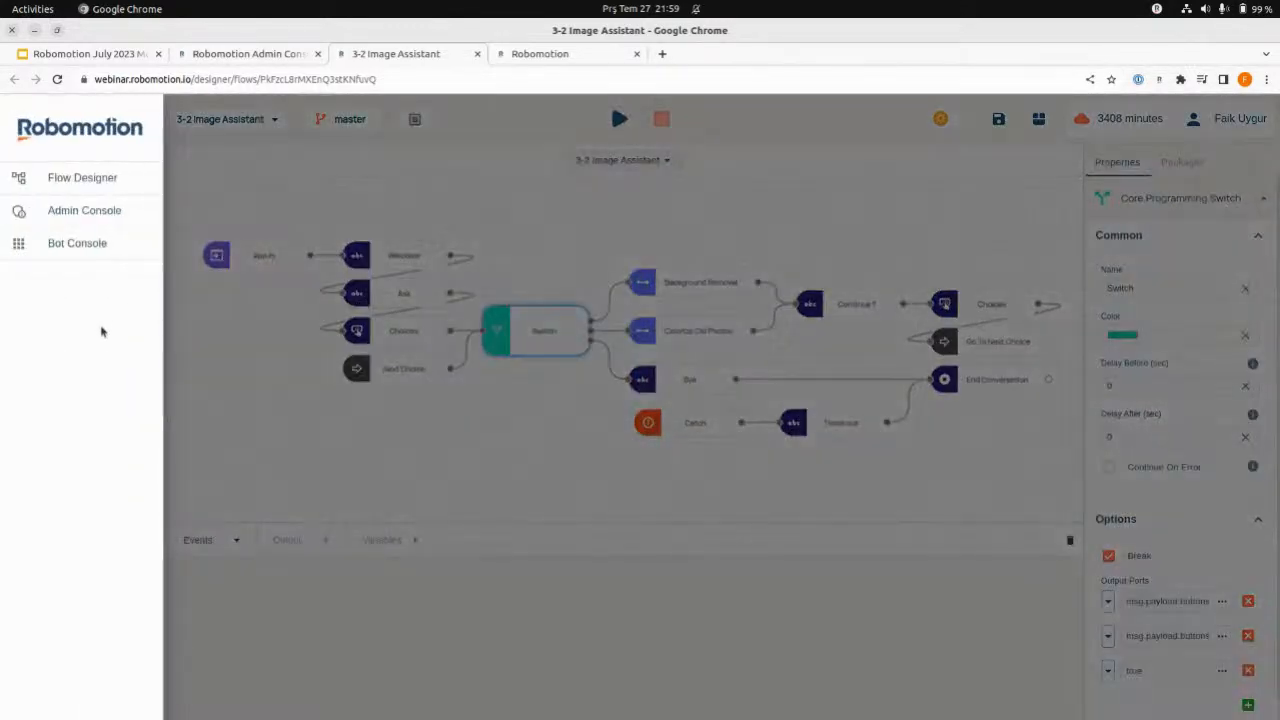
pyautogui.click(80, 211)
pyautogui.click(692, 161)
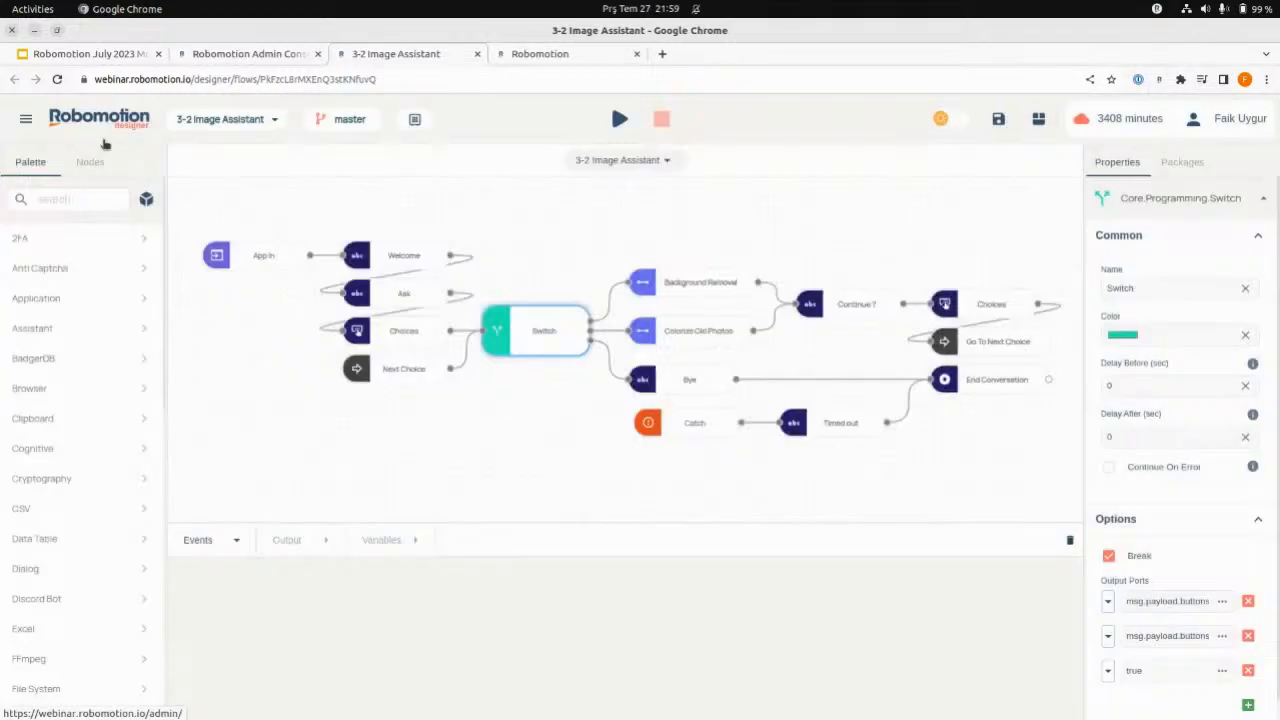
pyautogui.click(26, 119)
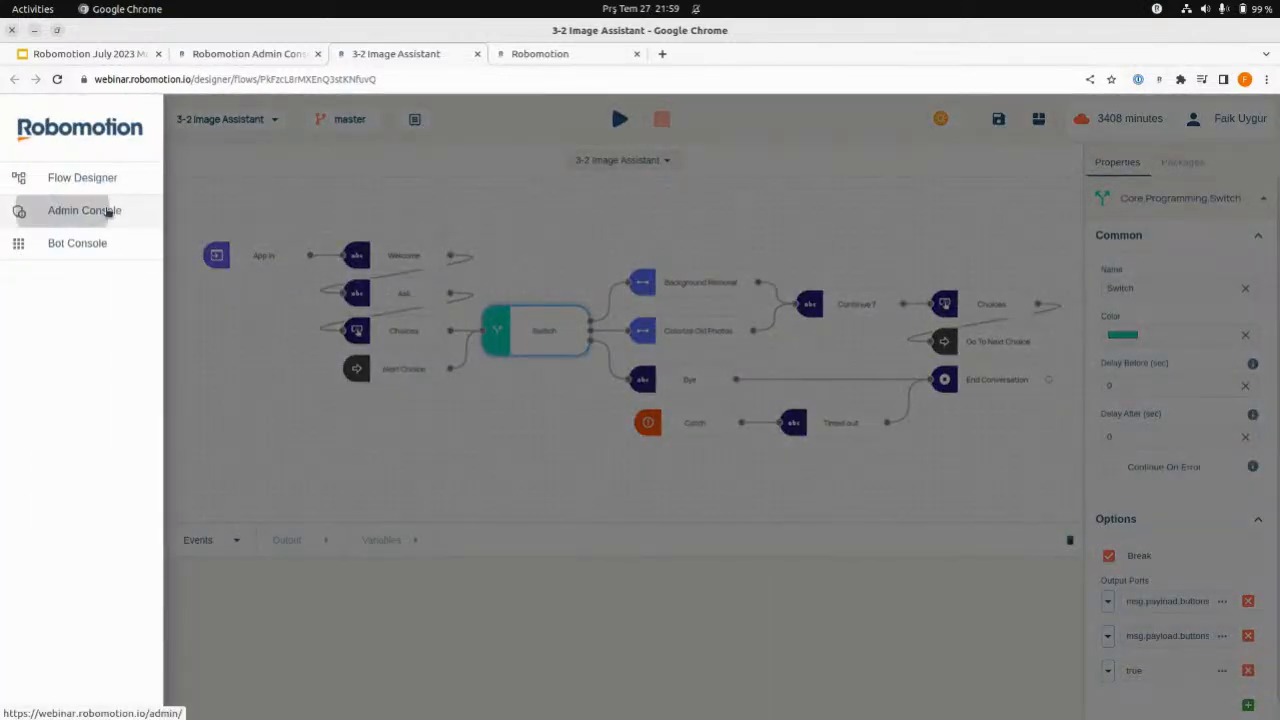
pyautogui.middleClick(105, 210)
pyautogui.click(525, 57)
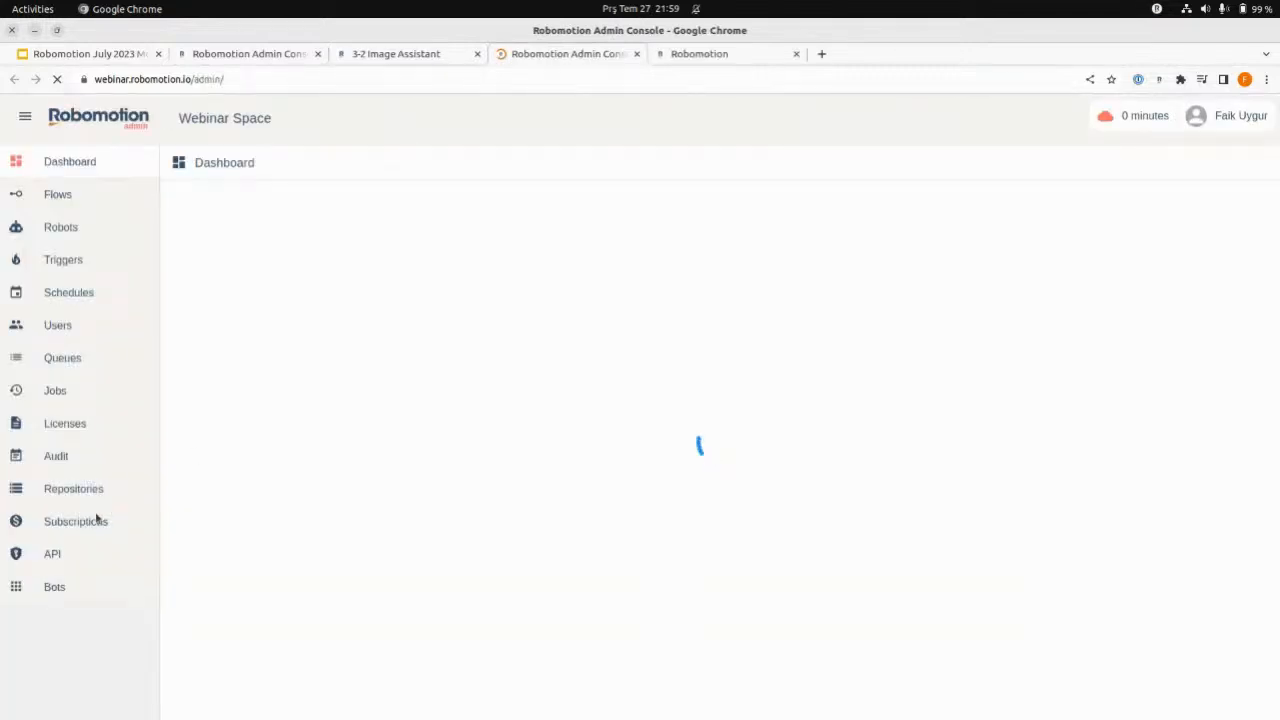
pyautogui.click(73, 490)
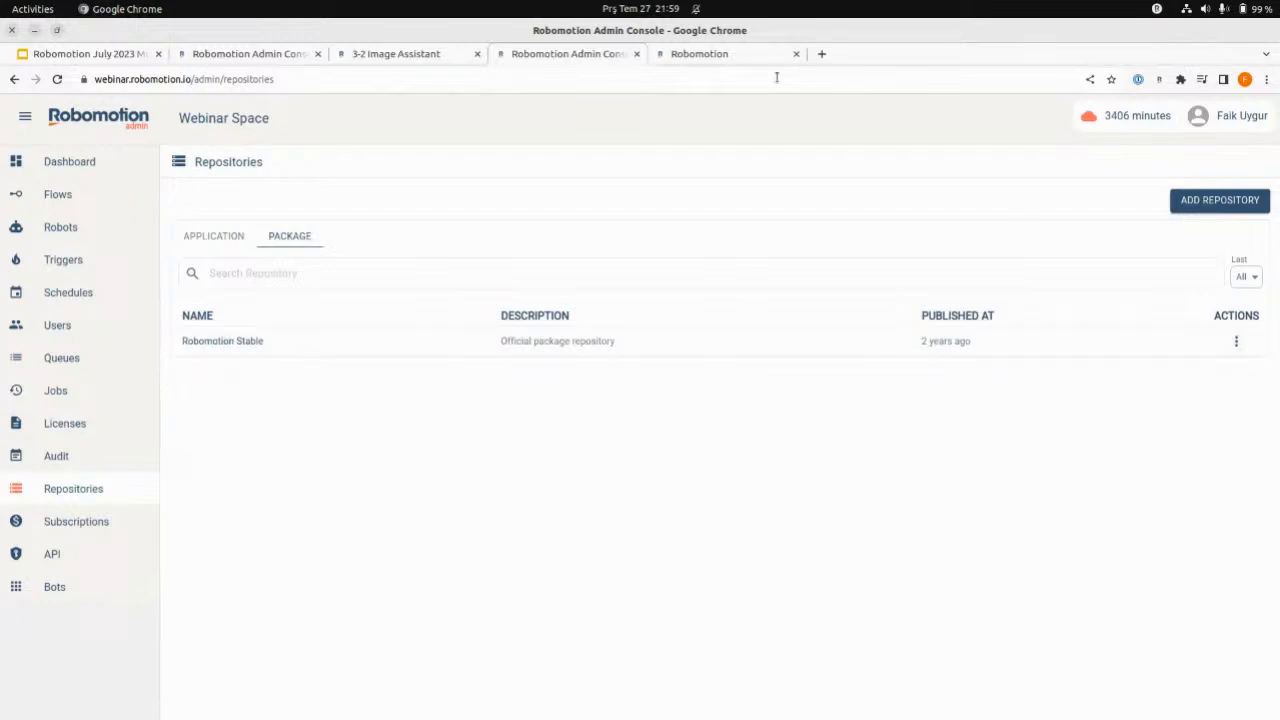
pyautogui.click(722, 54)
pyautogui.click(388, 54)
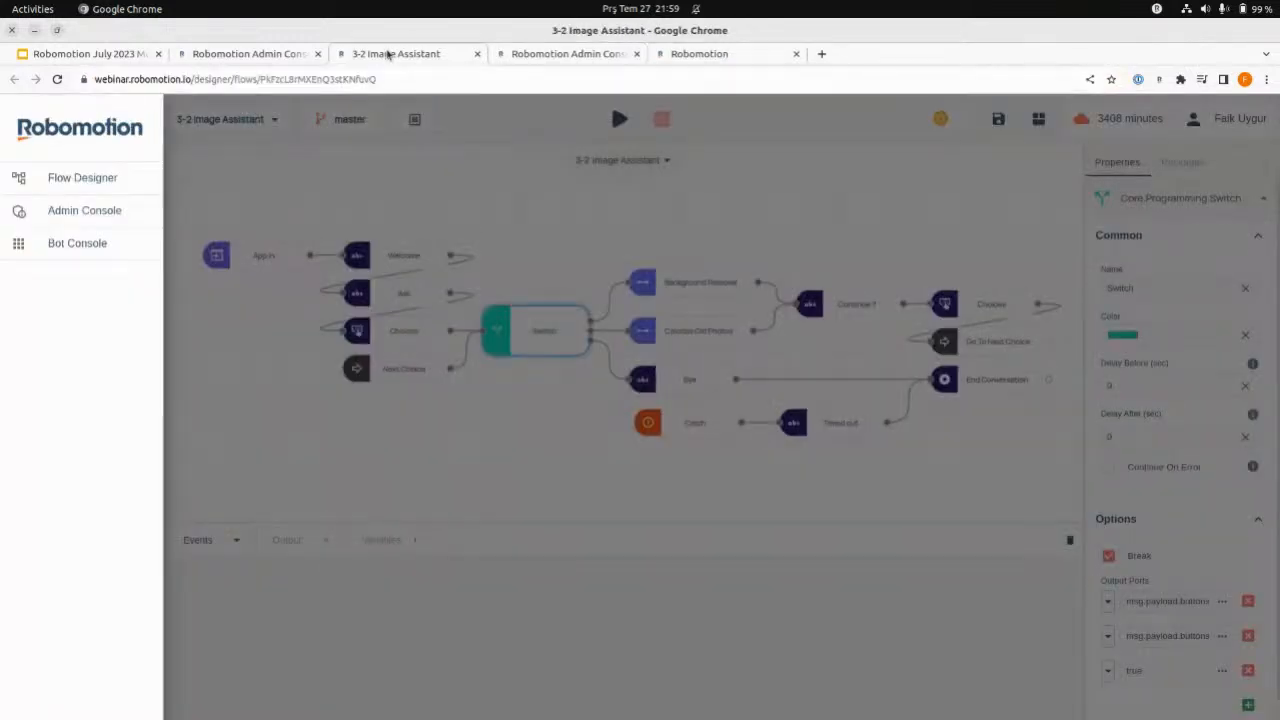
pyautogui.click(220, 54)
pyautogui.click(372, 54)
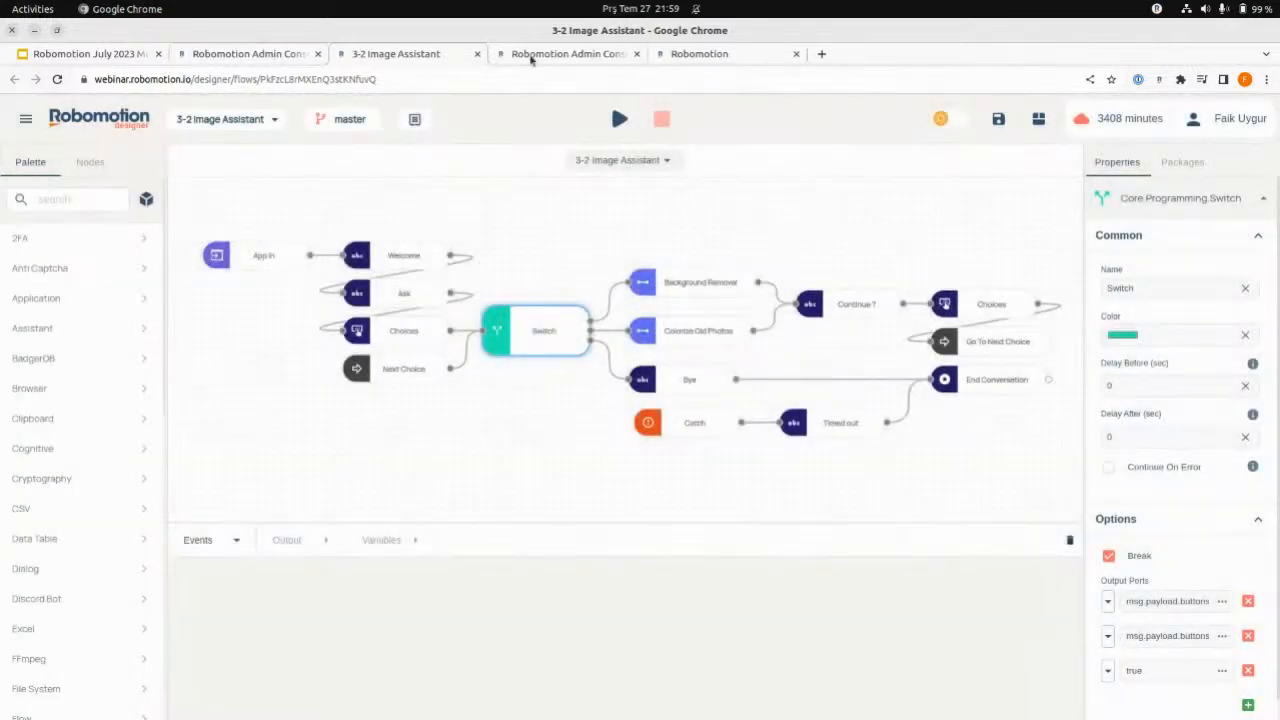
pyautogui.click(532, 56)
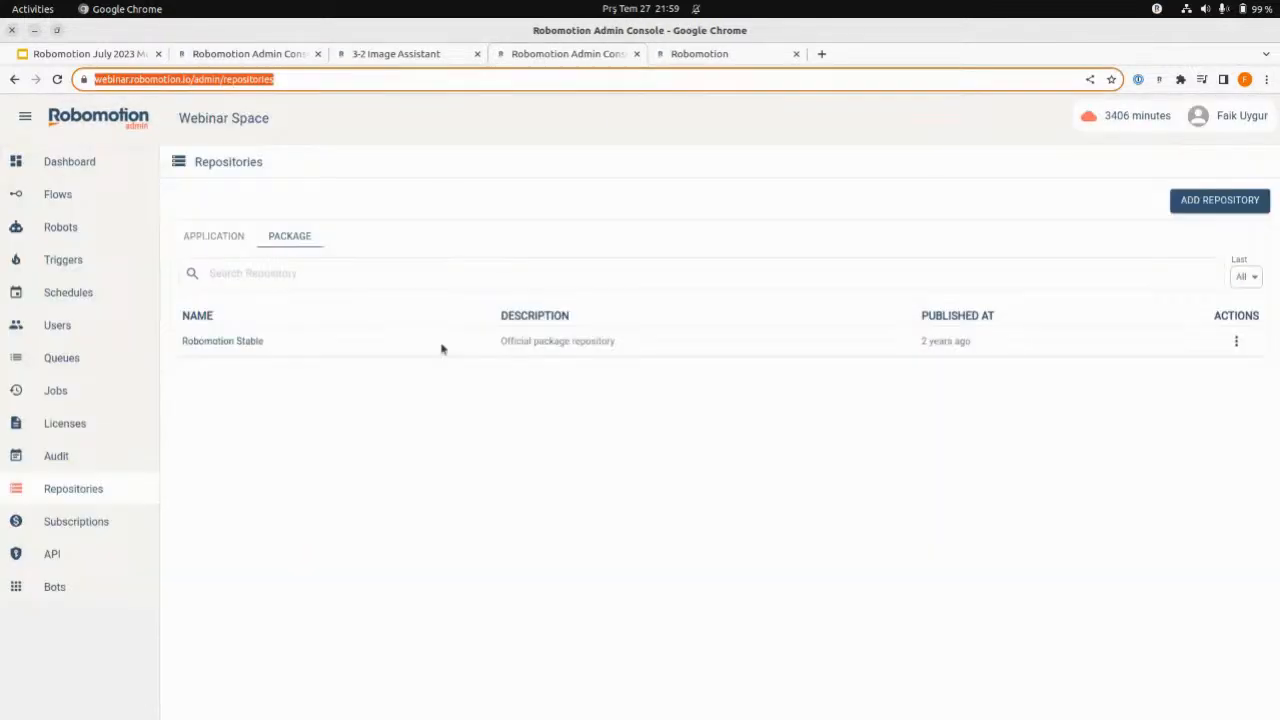
pyautogui.click(195, 237)
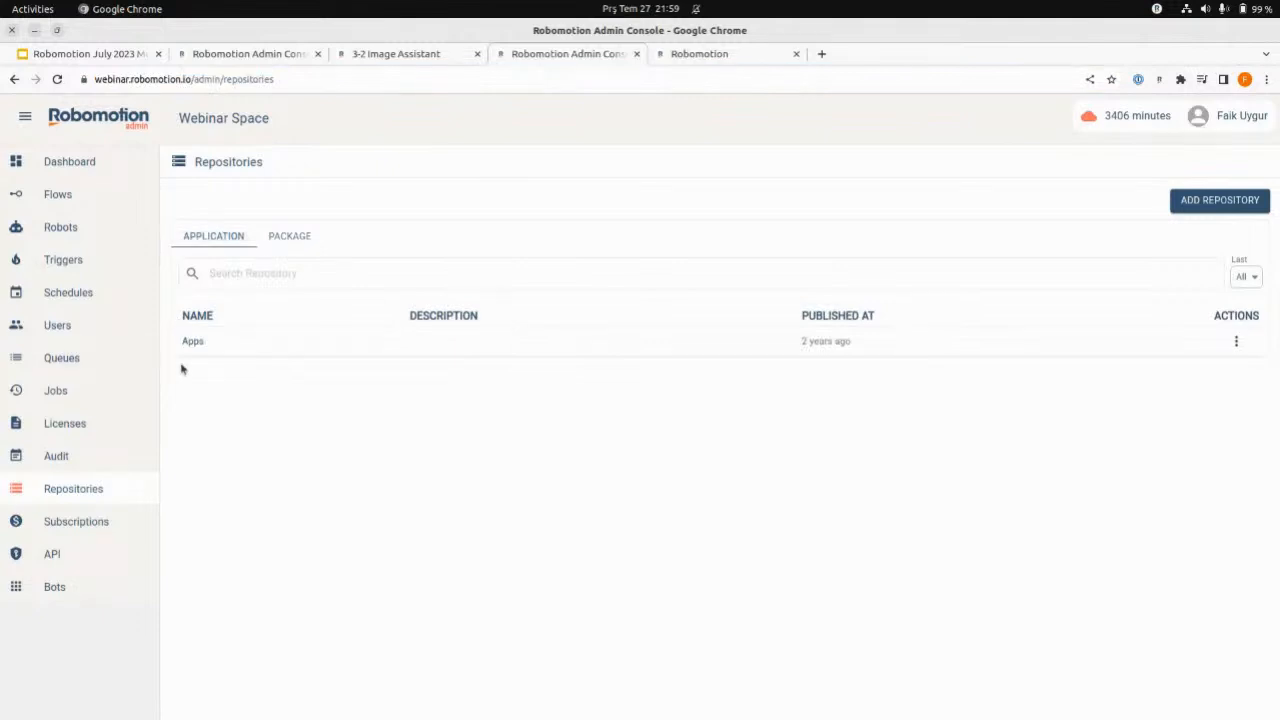
# - Back in the new bot's form, set the application to Robomotion Assistant and the name to Image Assistant
pyautogui.click(246, 57)
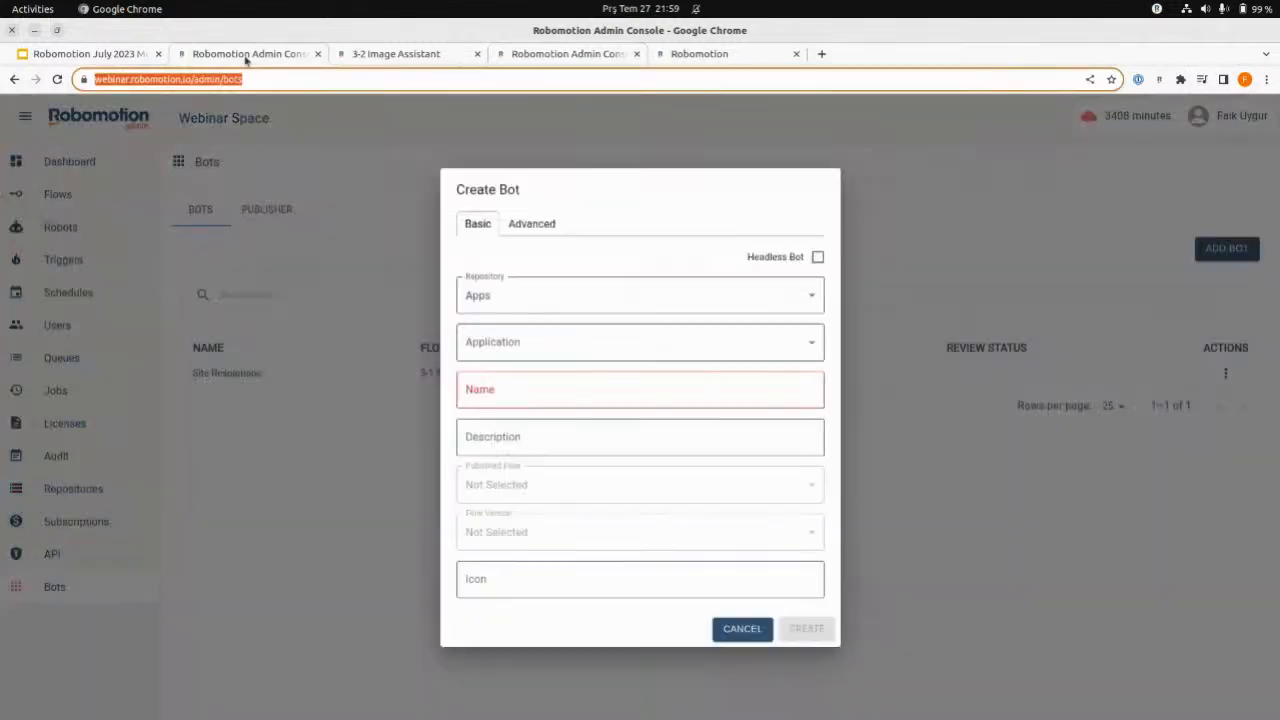
pyautogui.click(546, 349)
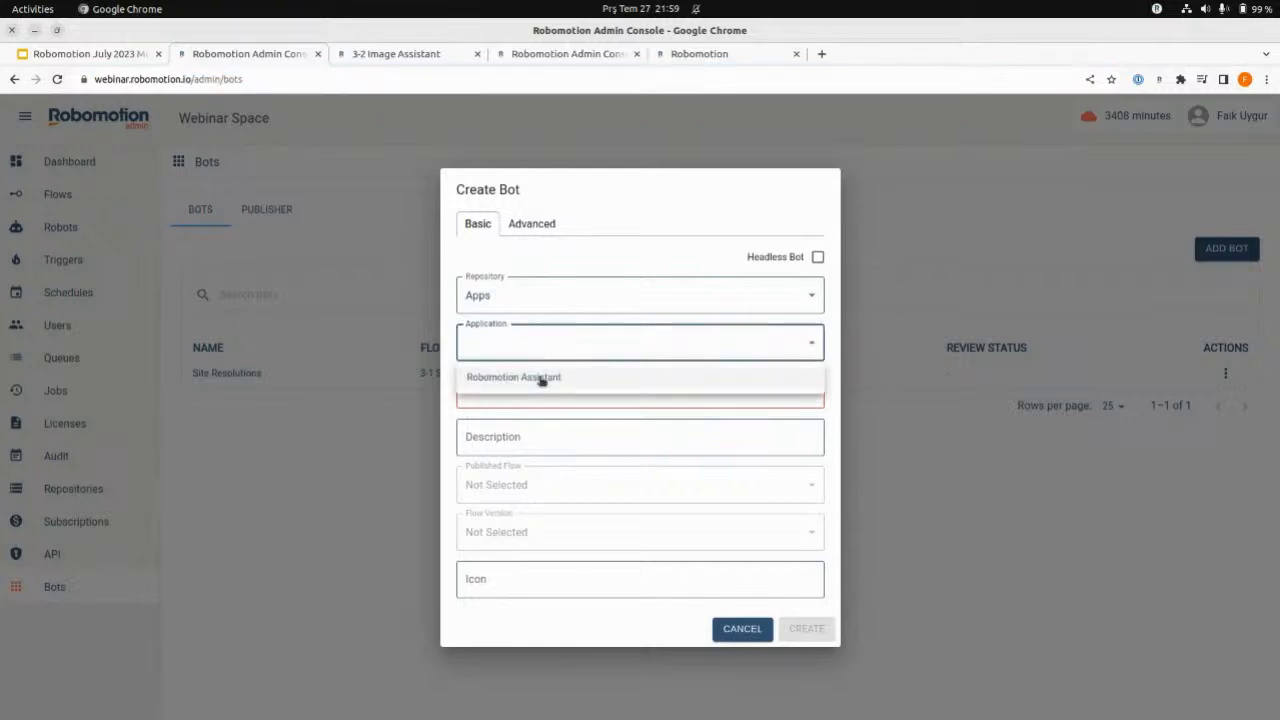
pyautogui.click(541, 378)
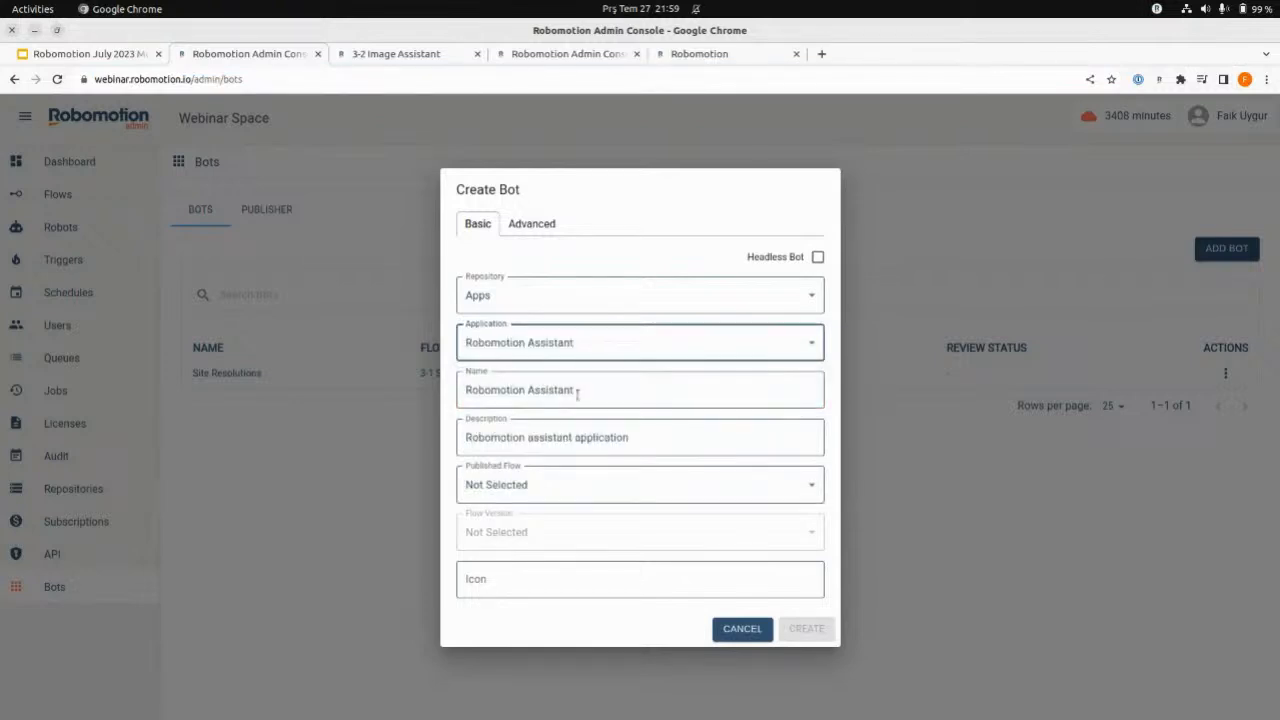
pyautogui.hotkey('alt', 'Tab')
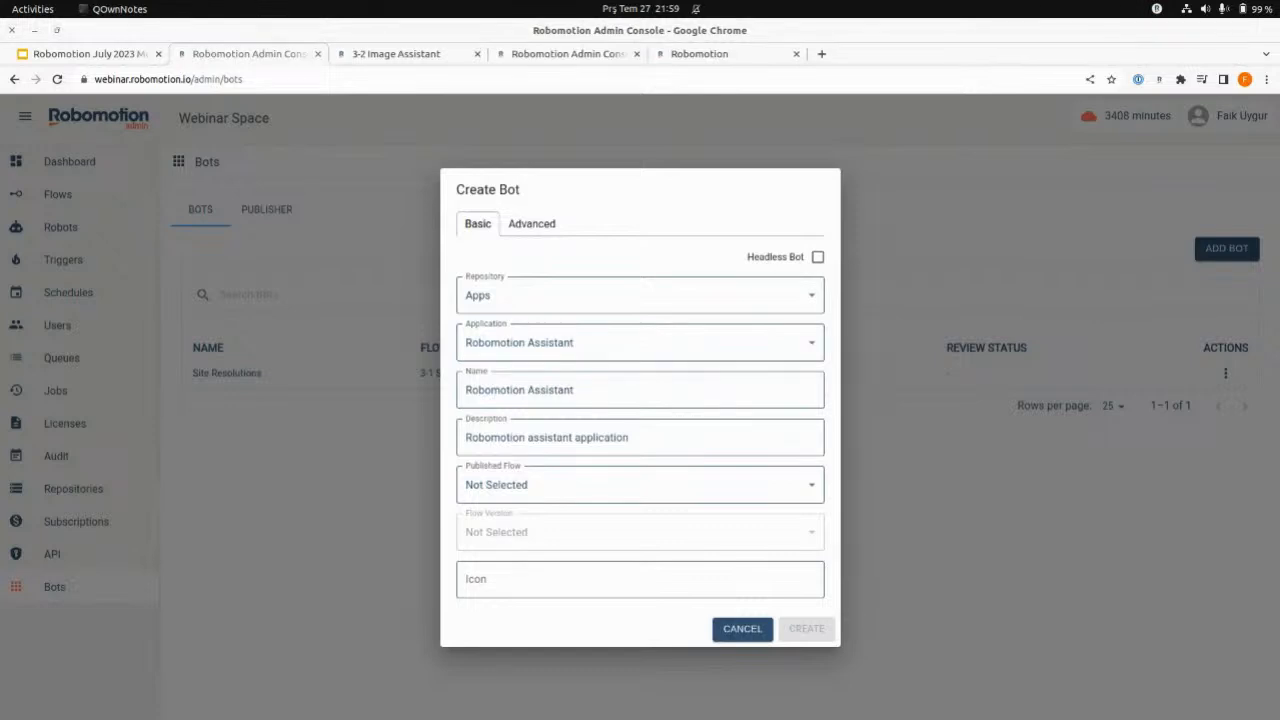
pyautogui.tripleClick(606, 397)
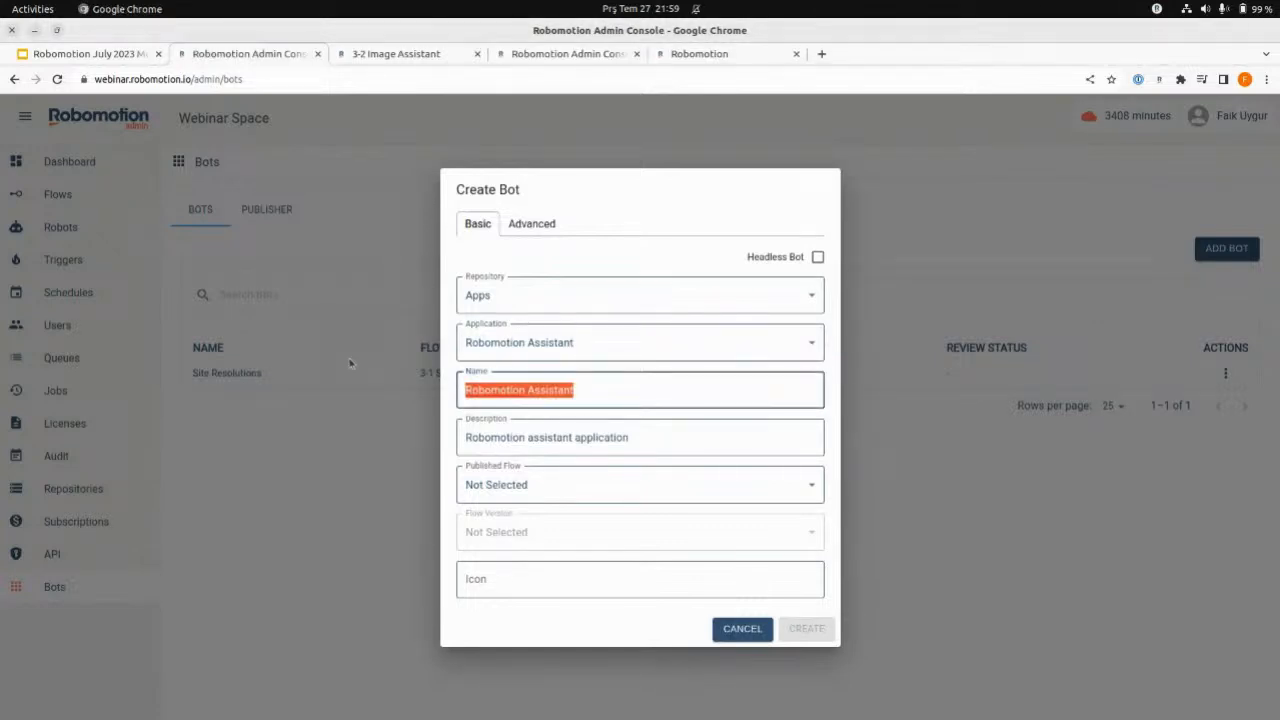
pyautogui.hotkey('ctrl', 'v')
# - Set the description to "Helps removing backgrounds and coloring old photos" and the published flow to 3-1 Site Resolutions (App-In)
pyautogui.hotkey('alt', 'Tab')
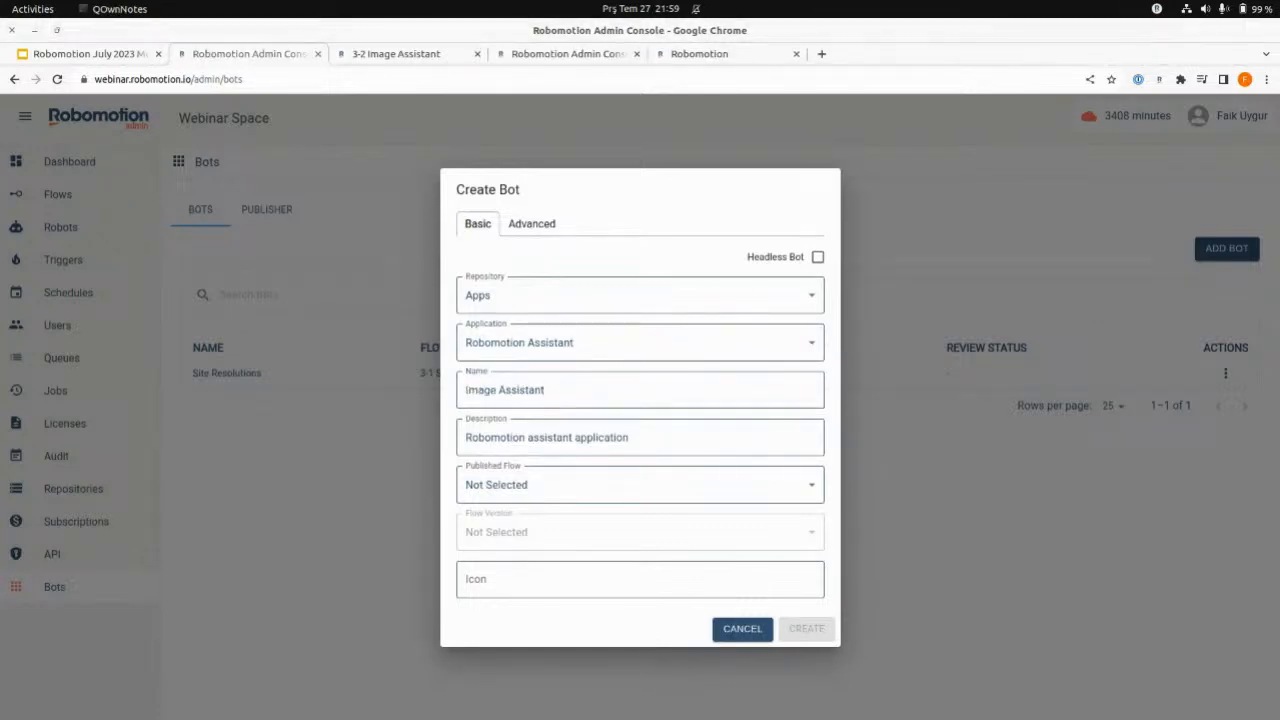
pyautogui.tripleClick(647, 442)
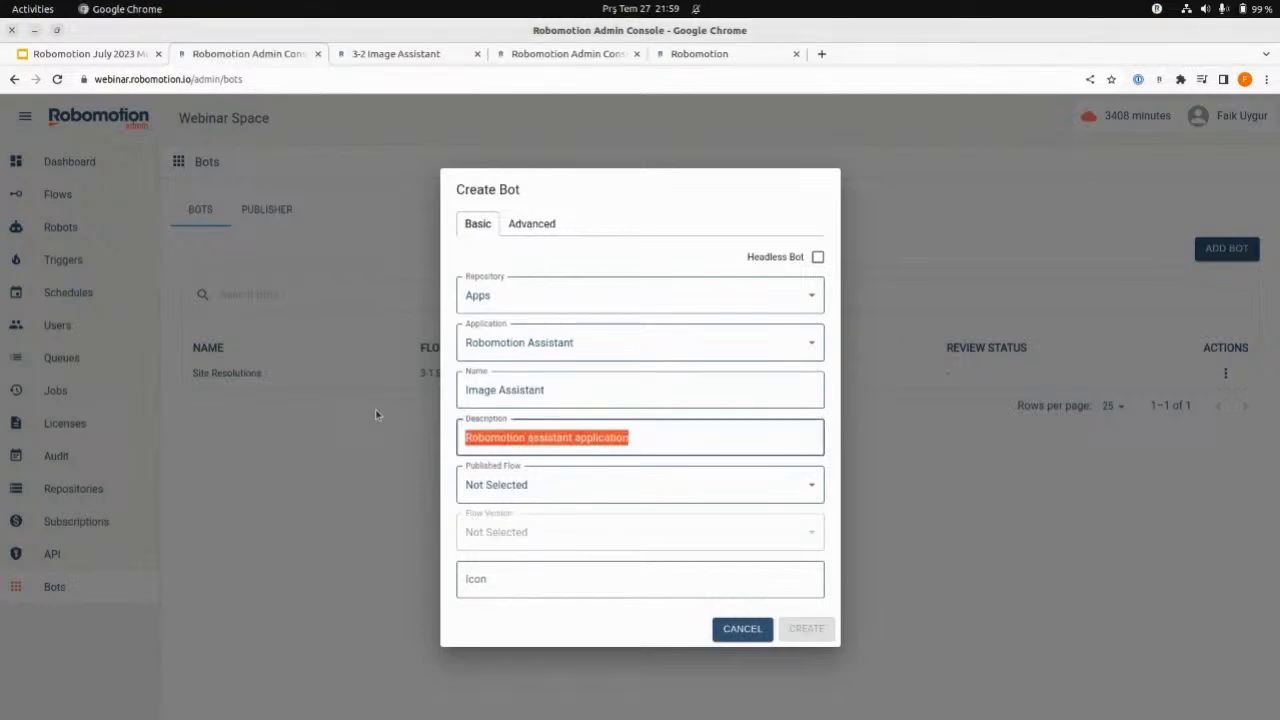
pyautogui.hotkey('ctrl', 'v')
pyautogui.click(597, 497)
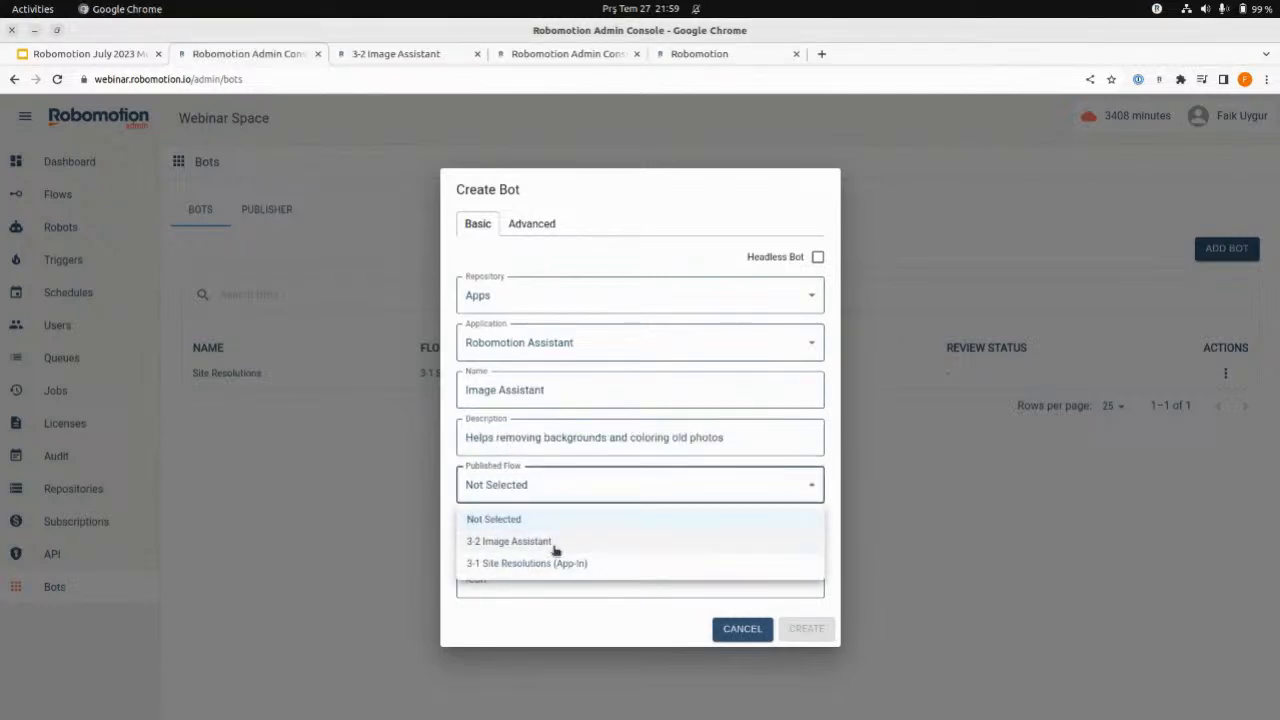
pyautogui.click(554, 565)
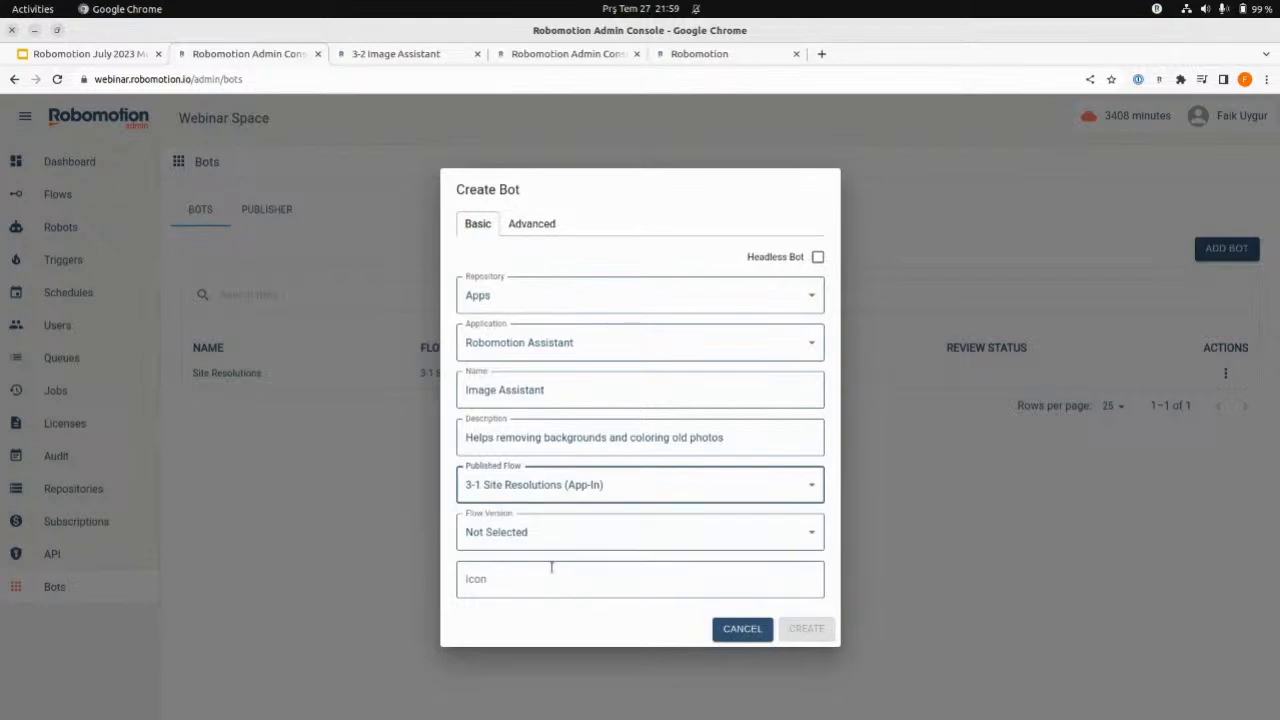
# - Set the new bot's published flow to 3-2 Image Assistant and its flow version to v1
pyautogui.click(537, 535)
pyautogui.click(554, 490)
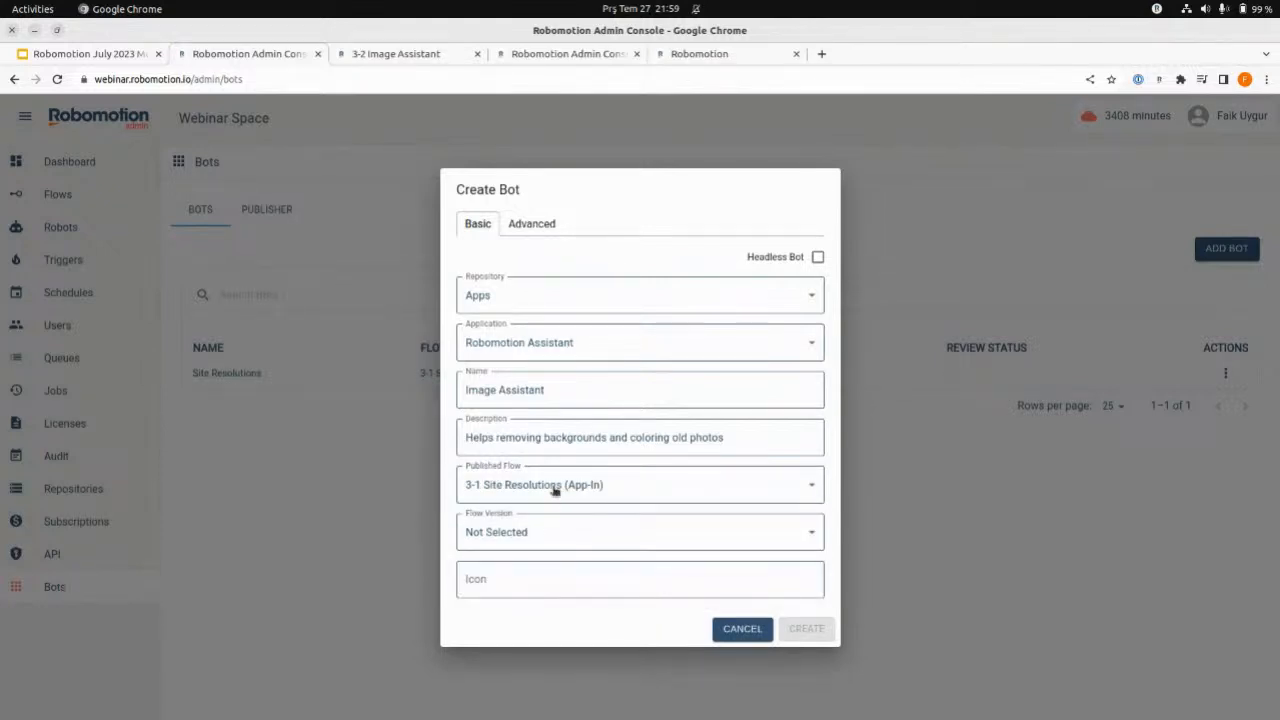
pyautogui.click(554, 490)
pyautogui.click(540, 538)
pyautogui.click(533, 531)
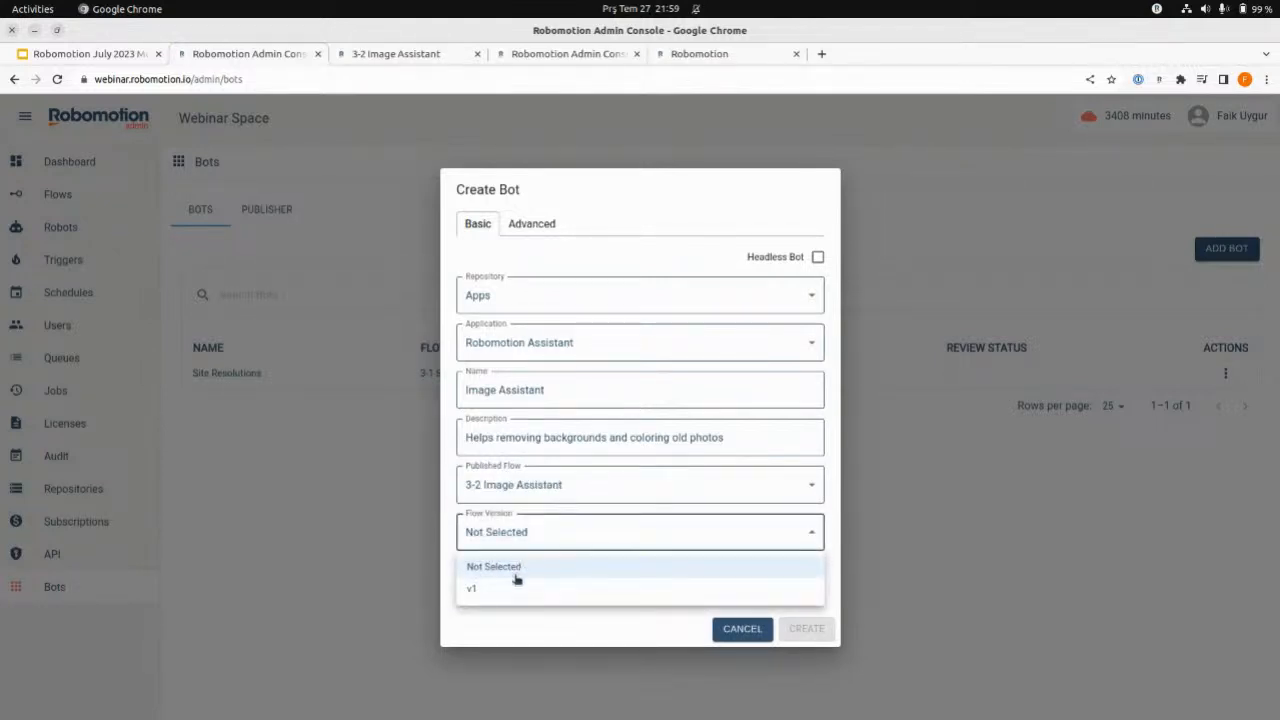
pyautogui.click(505, 587)
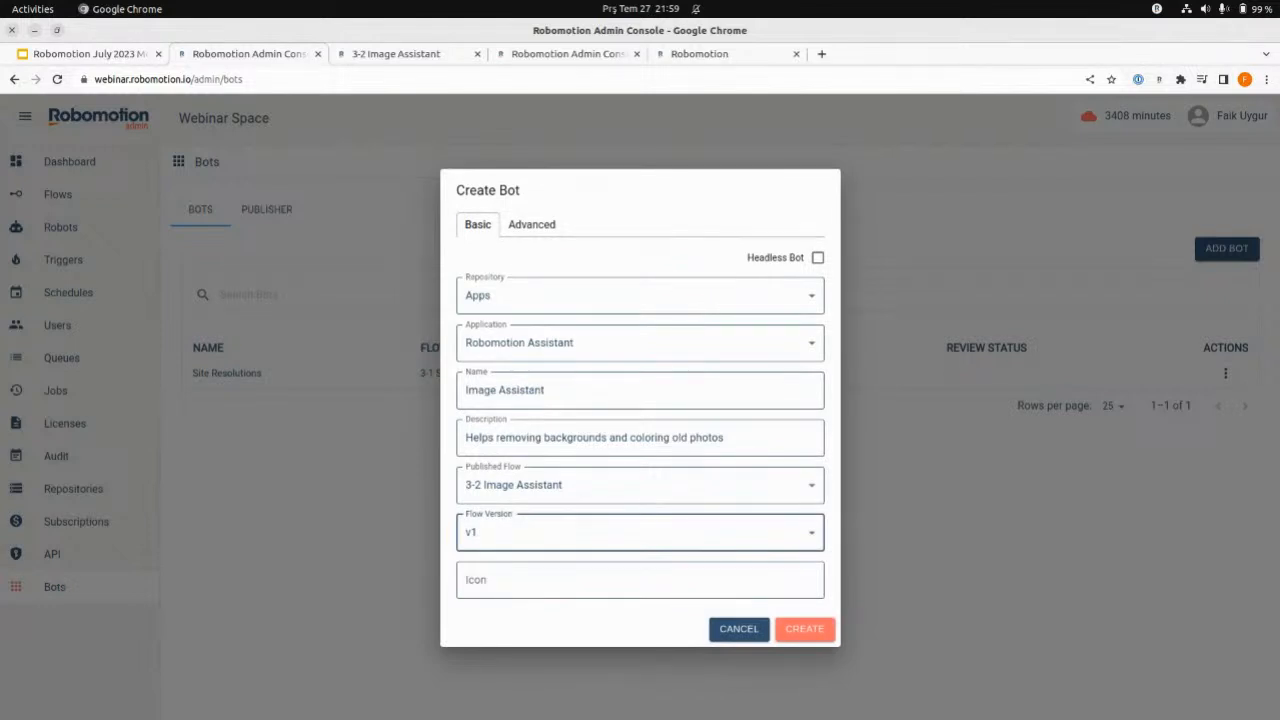
pyautogui.hotkey('alt', 'Tab')
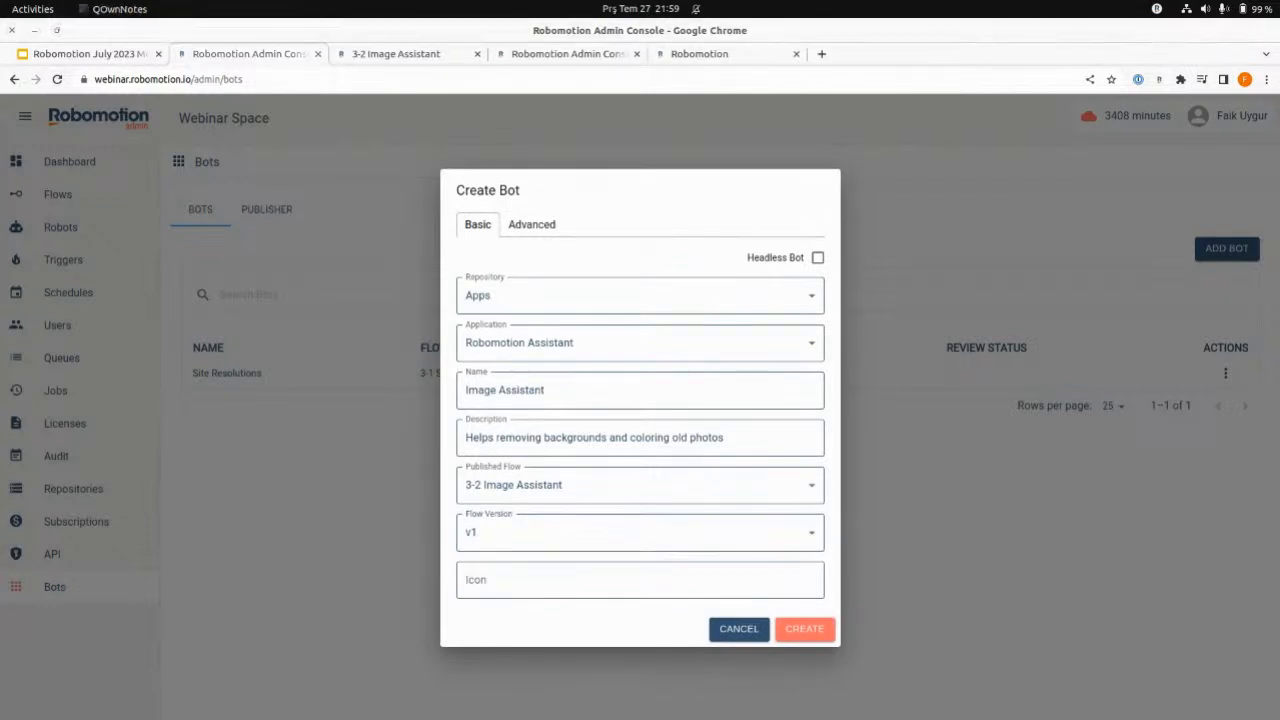
pyautogui.click(659, 580)
pyautogui.write('https://i.imgur.com/M3bldhY.png')
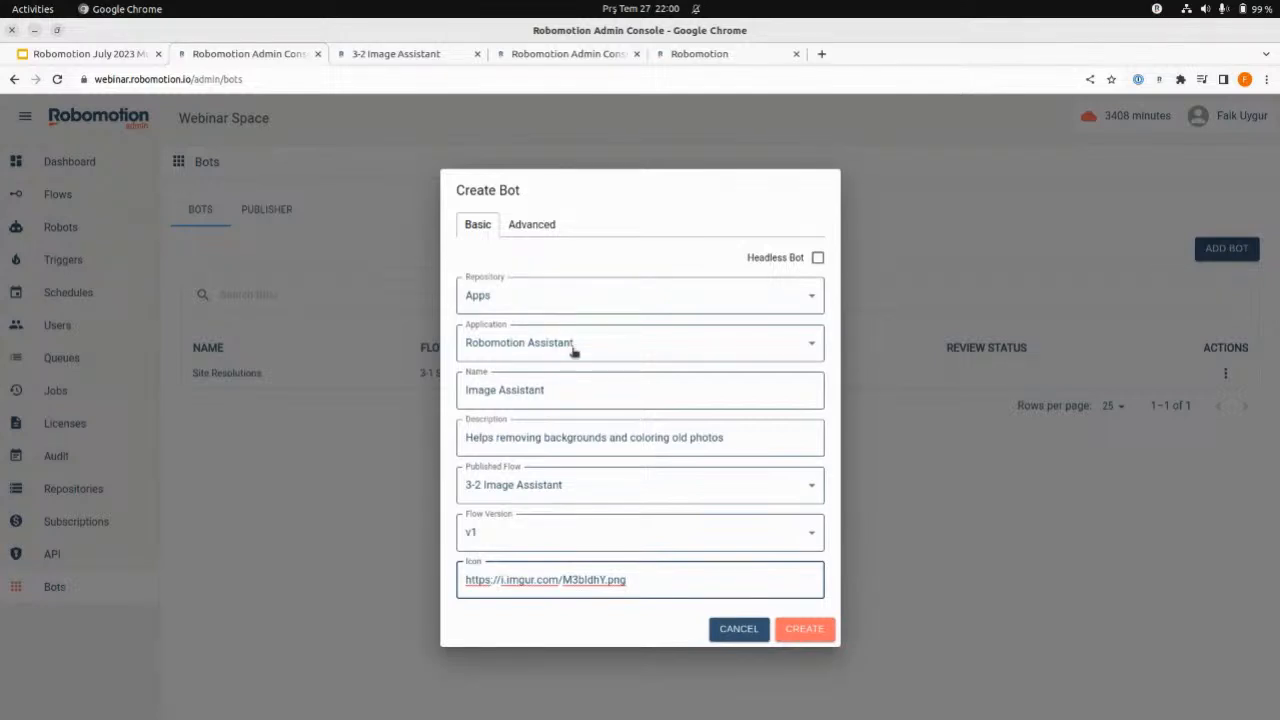
pyautogui.click(808, 629)
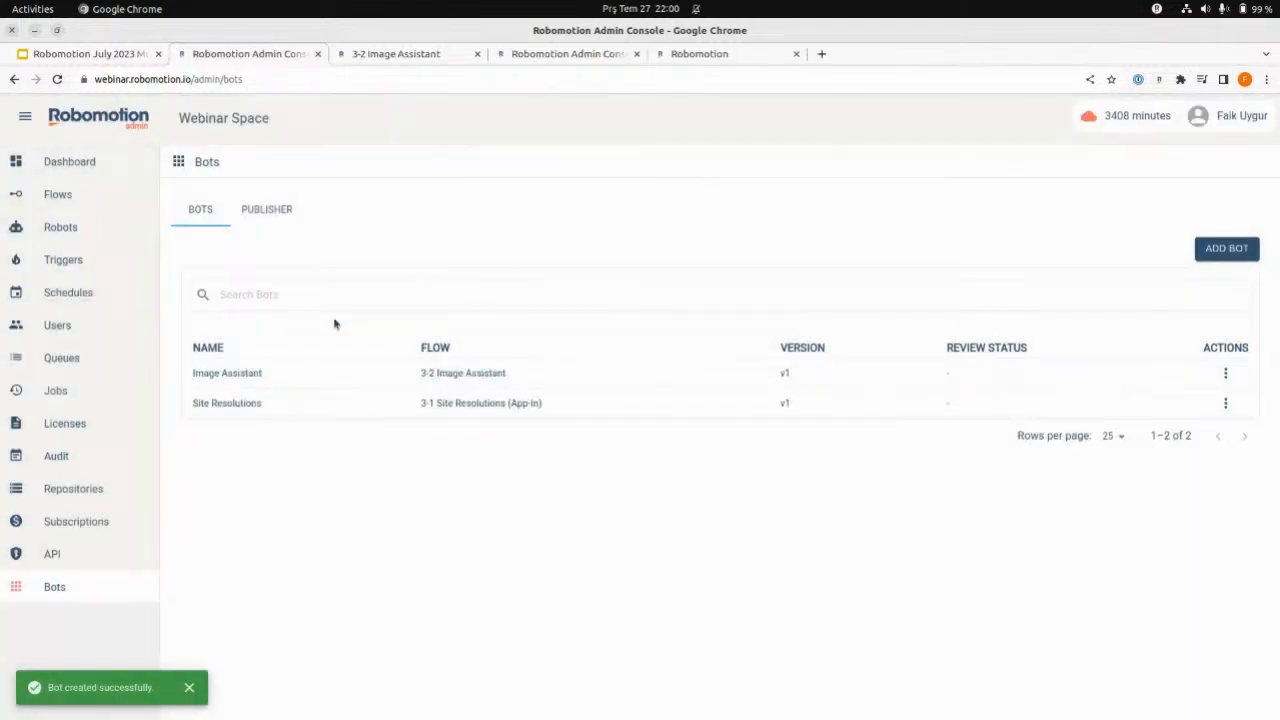
# - Refresh the bots console in its browser tab and create an instance of the Image Assistant bot
pyautogui.click(728, 55)
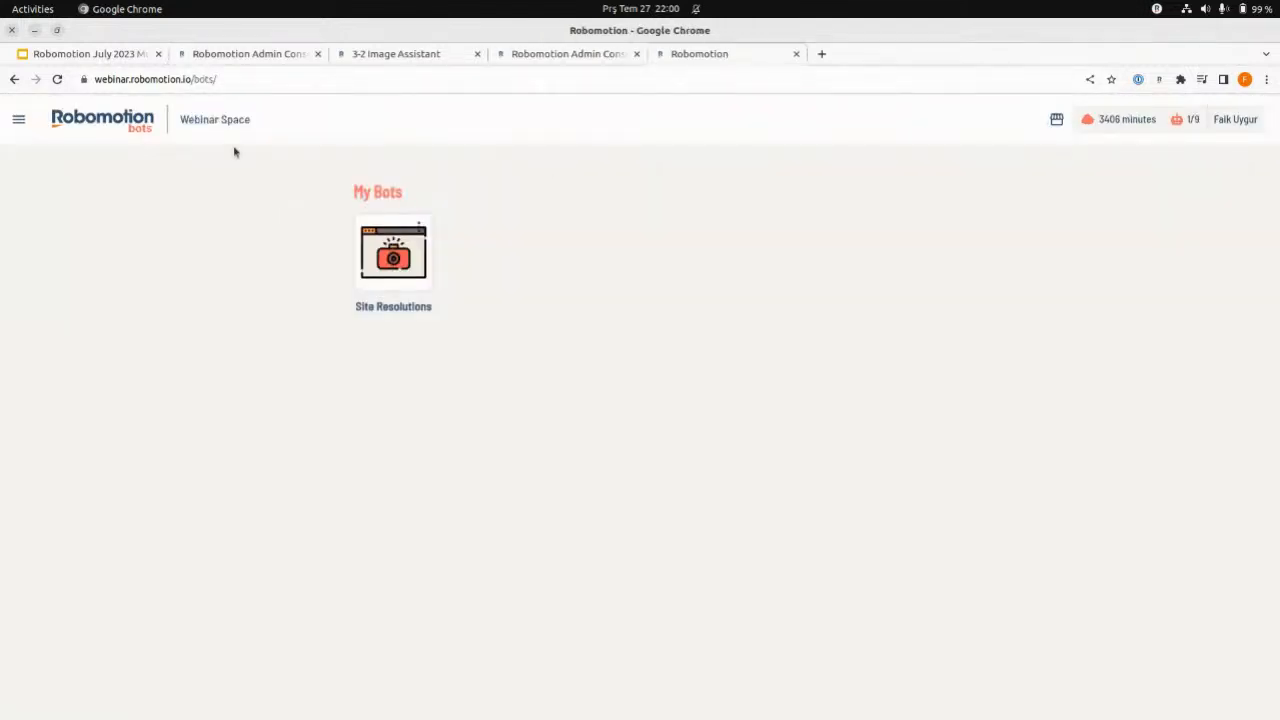
pyautogui.click(60, 80)
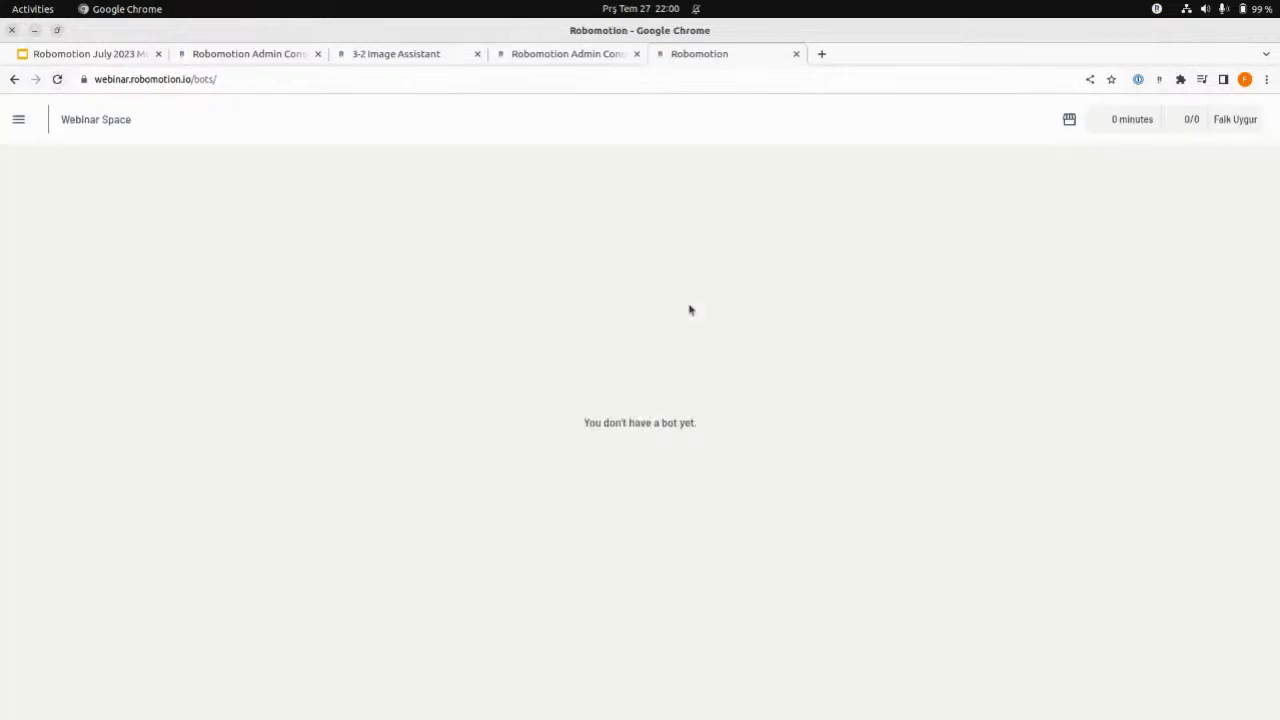
pyautogui.click(396, 262)
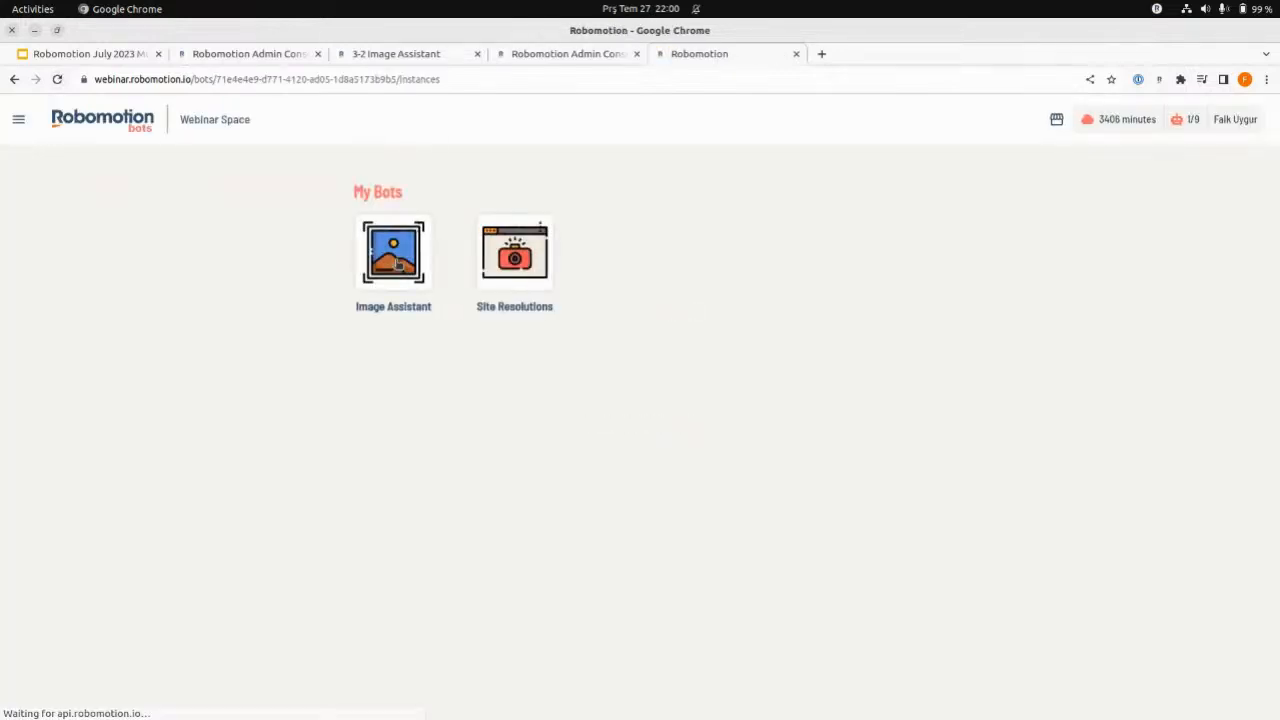
pyautogui.click(481, 232)
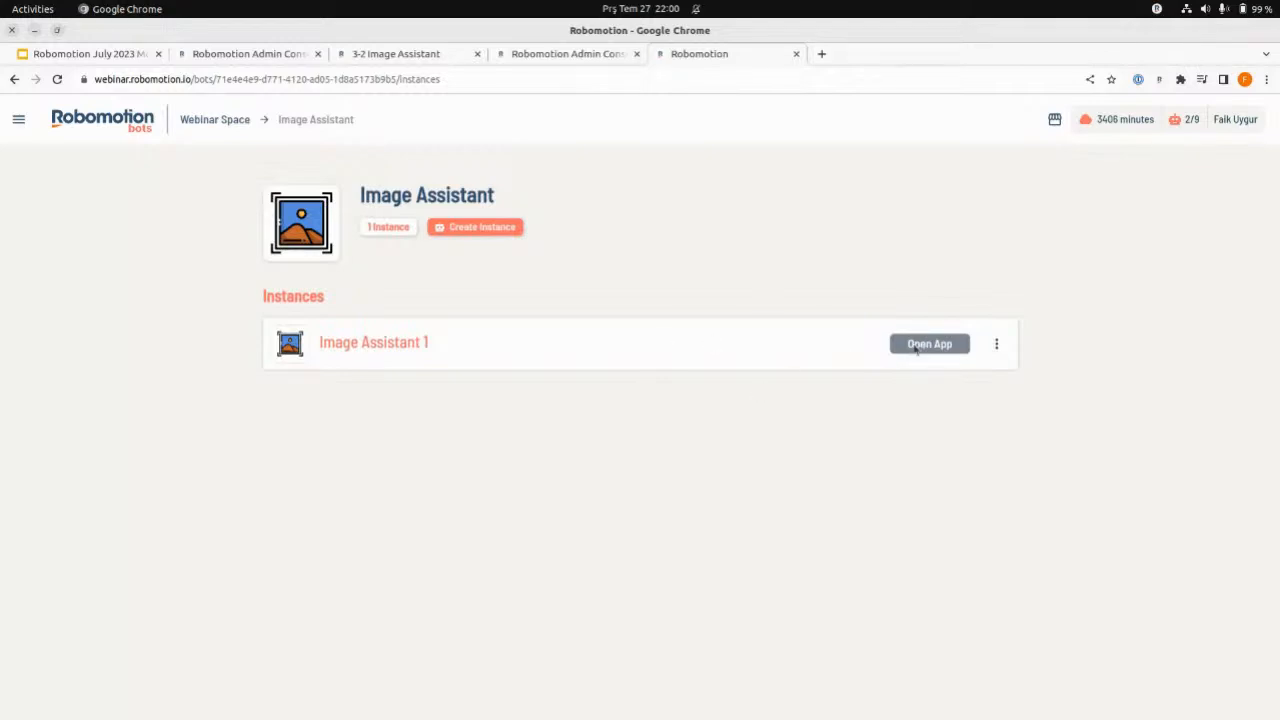
# - Run the Image Assistant 1 instance in the cloud and open its app
pyautogui.click(678, 356)
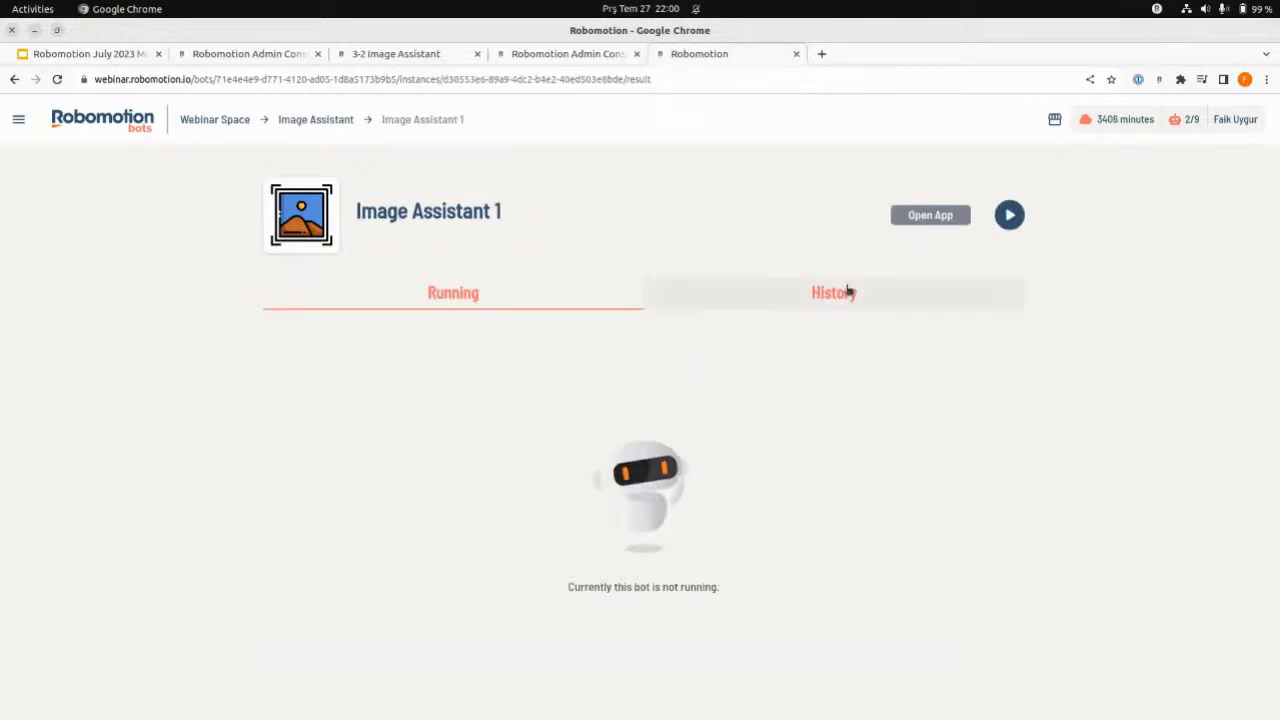
pyautogui.click(1010, 214)
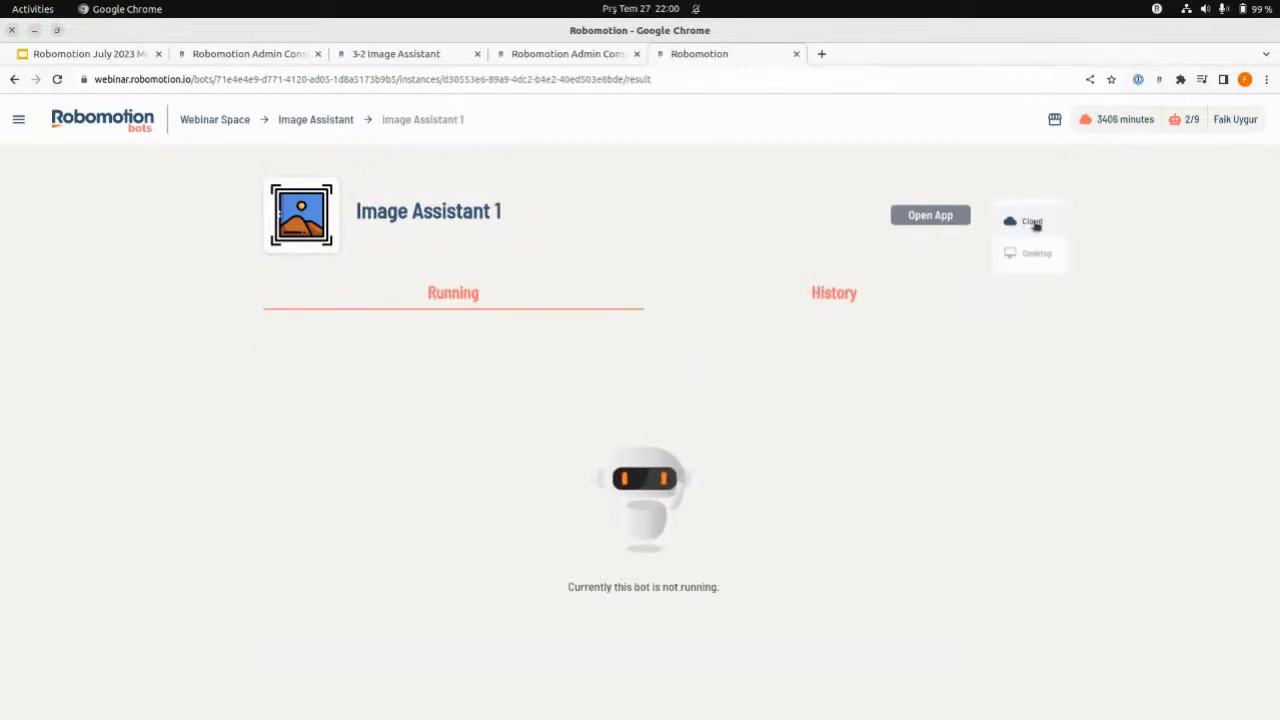
pyautogui.click(1033, 223)
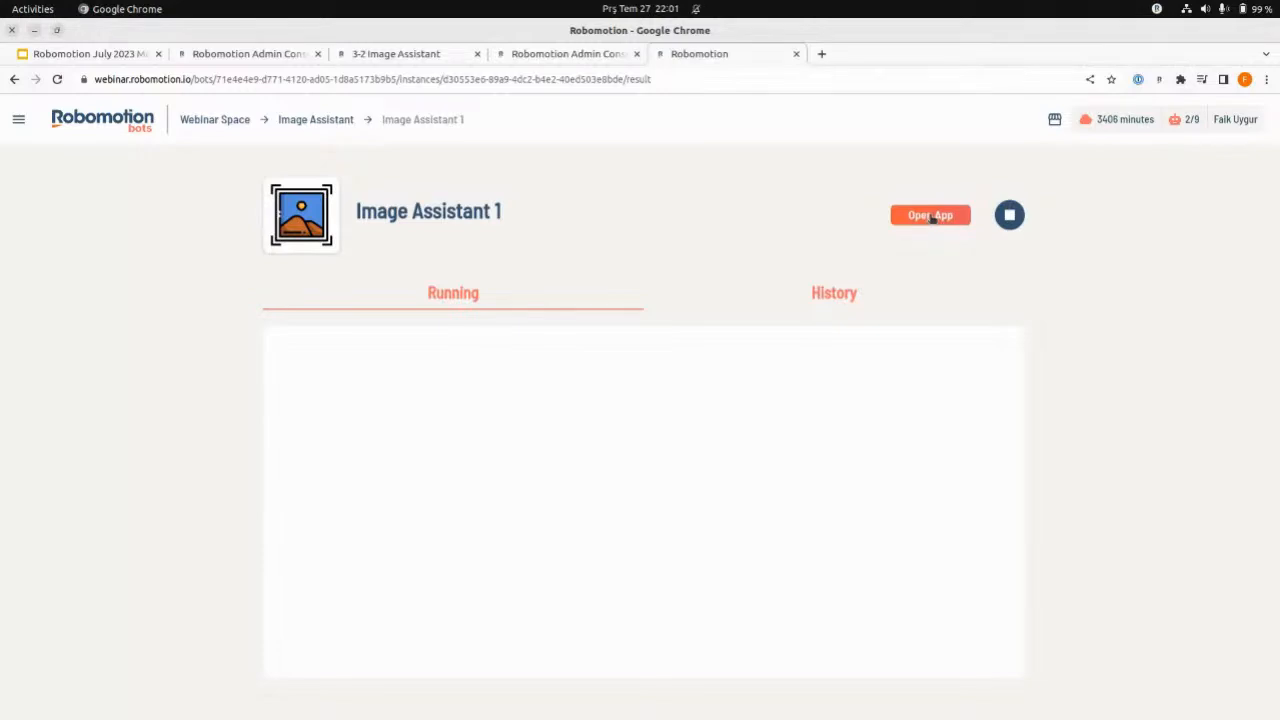
pyautogui.click(930, 216)
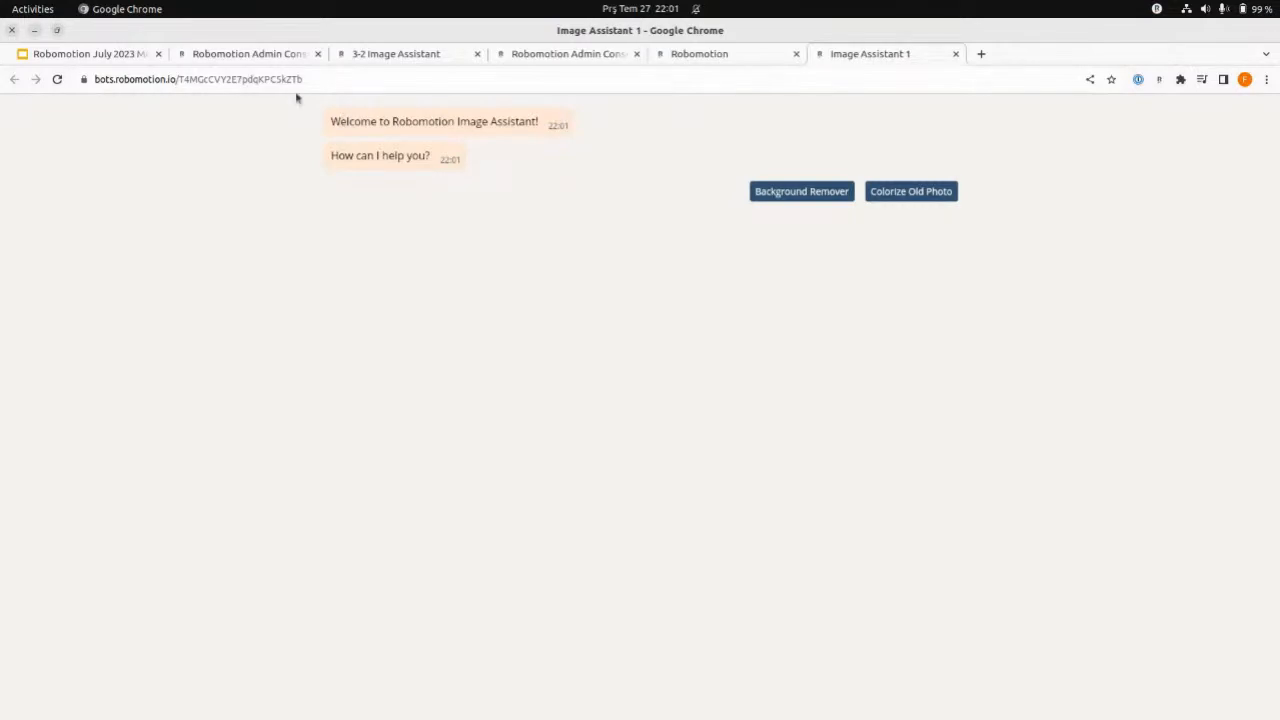
# - Compare the opened assistant chat with the Welcome and Choices nodes of the 3-2 Image Assistant flow in the designer
pyautogui.click(263, 55)
pyautogui.click(393, 55)
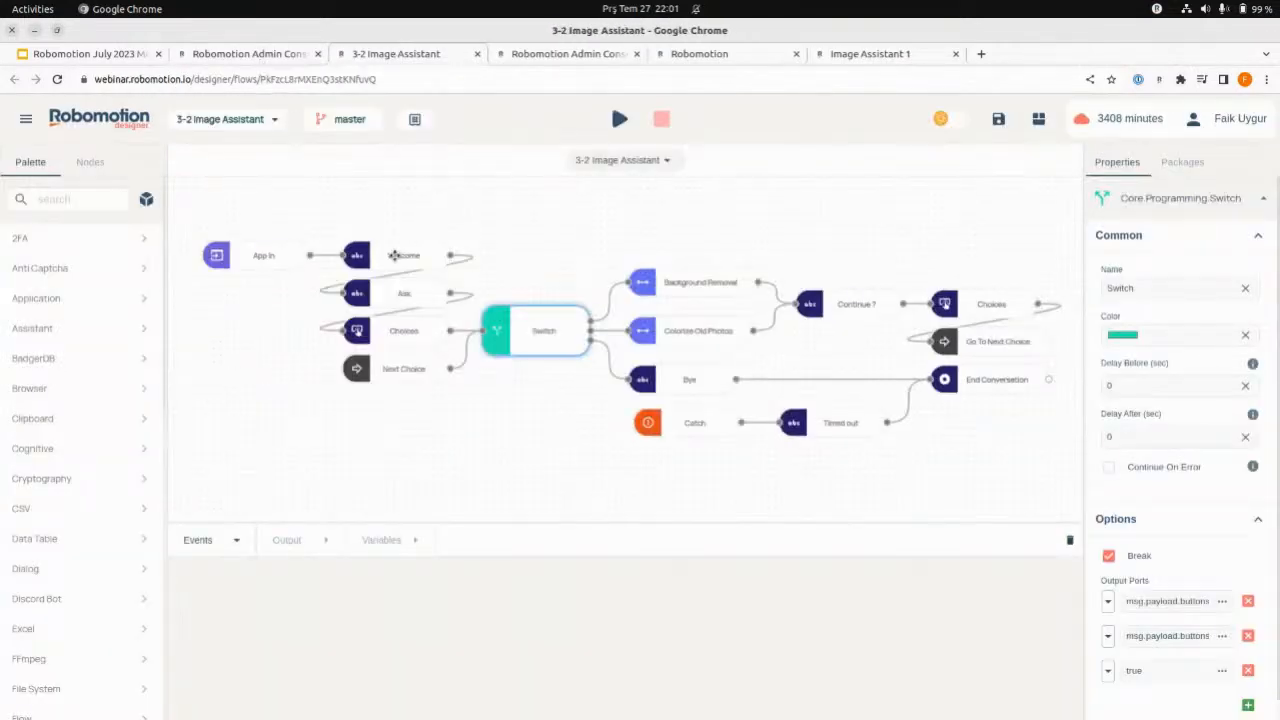
pyautogui.click(393, 255)
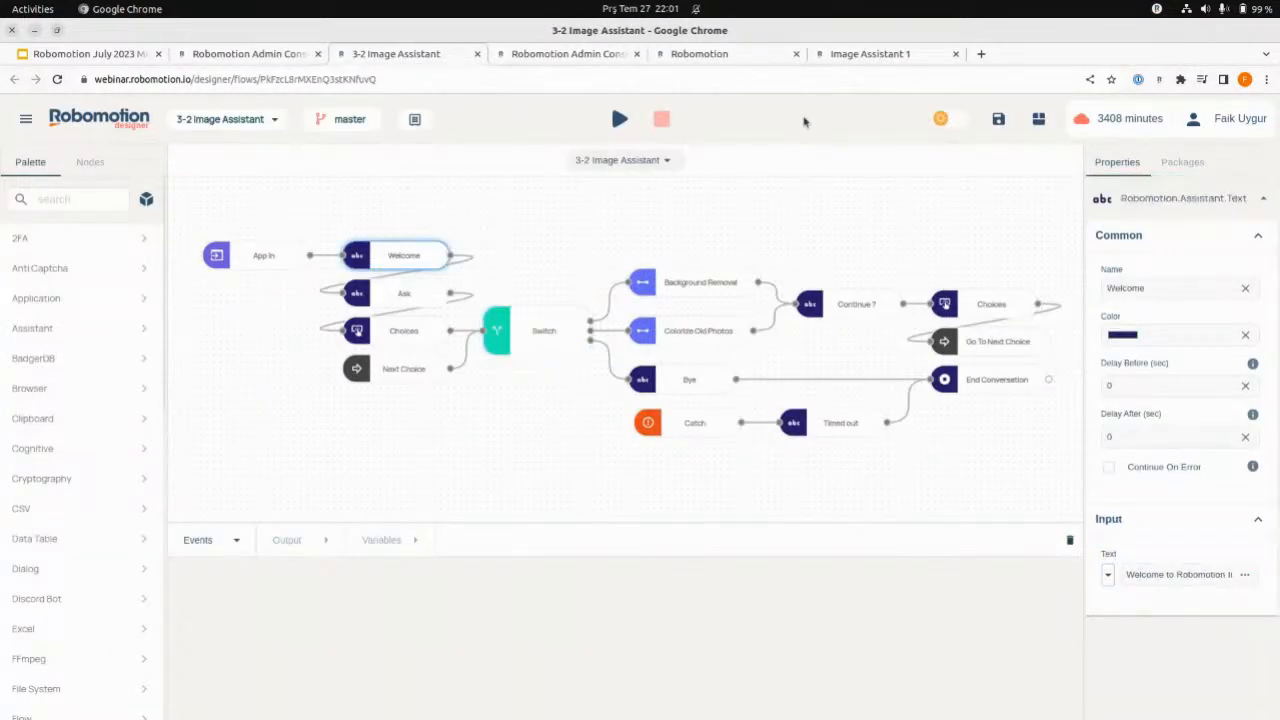
pyautogui.click(860, 55)
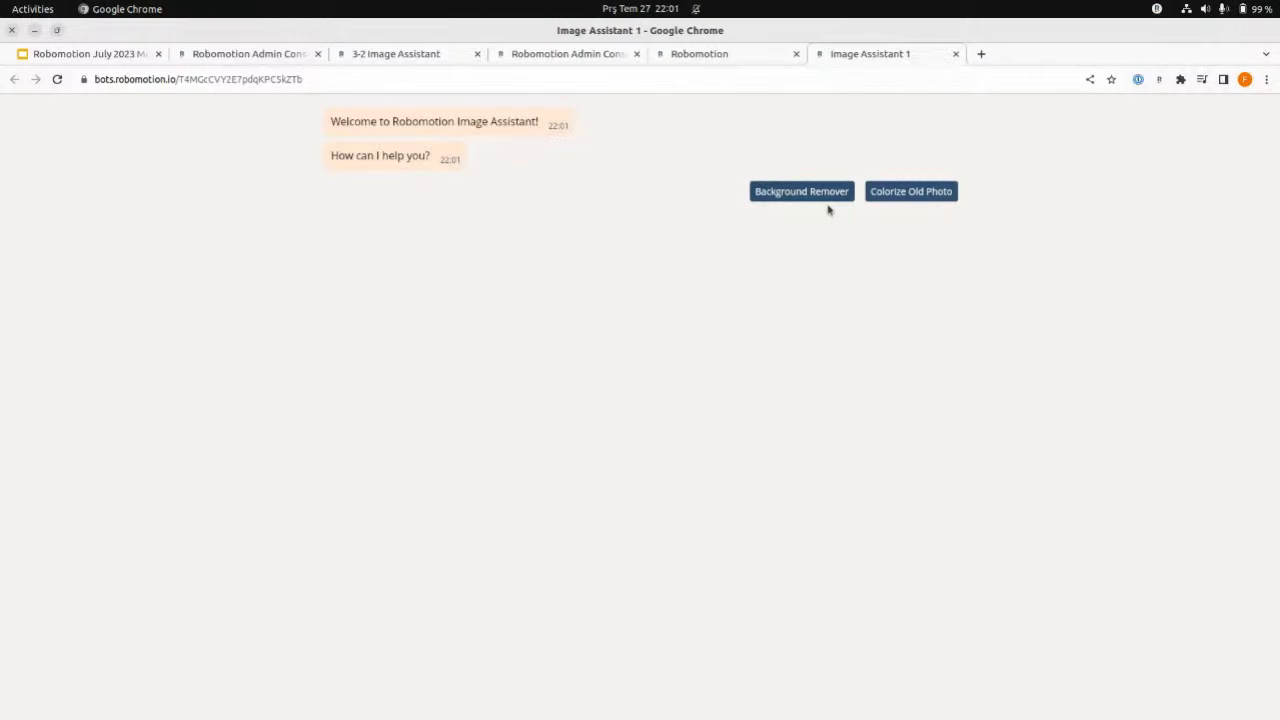
pyautogui.click(403, 54)
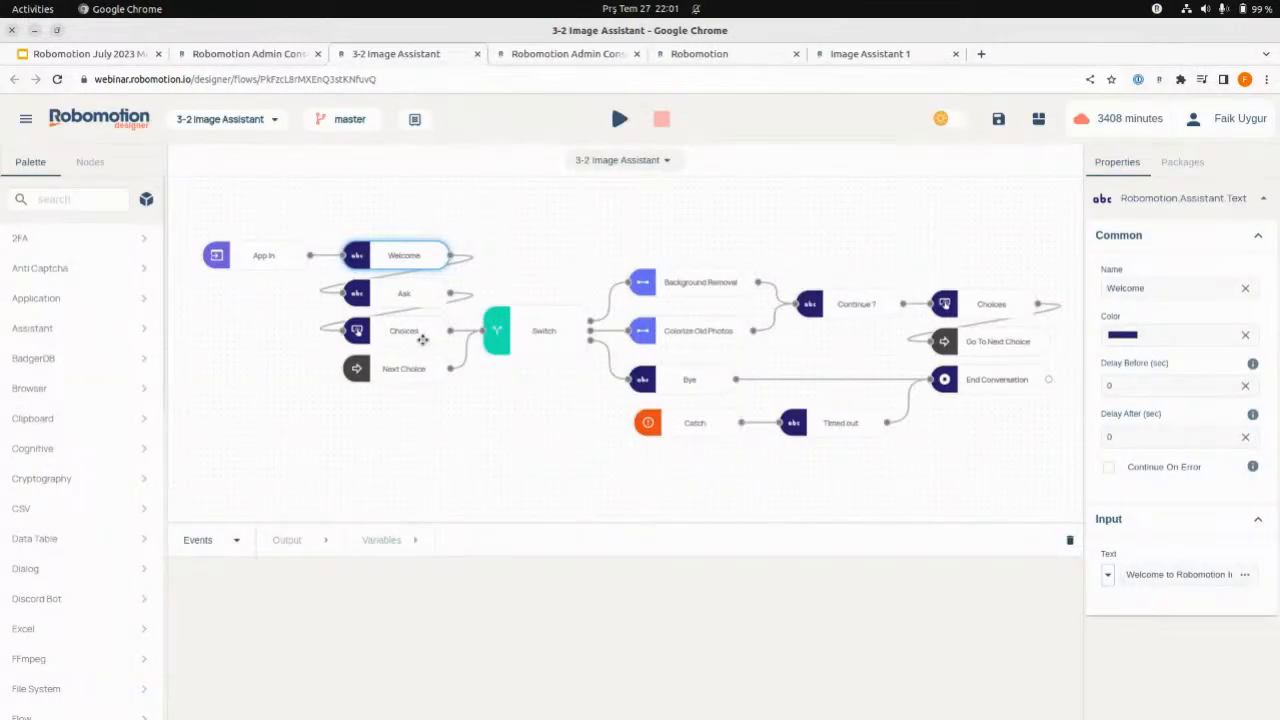
pyautogui.click(423, 340)
pyautogui.click(858, 55)
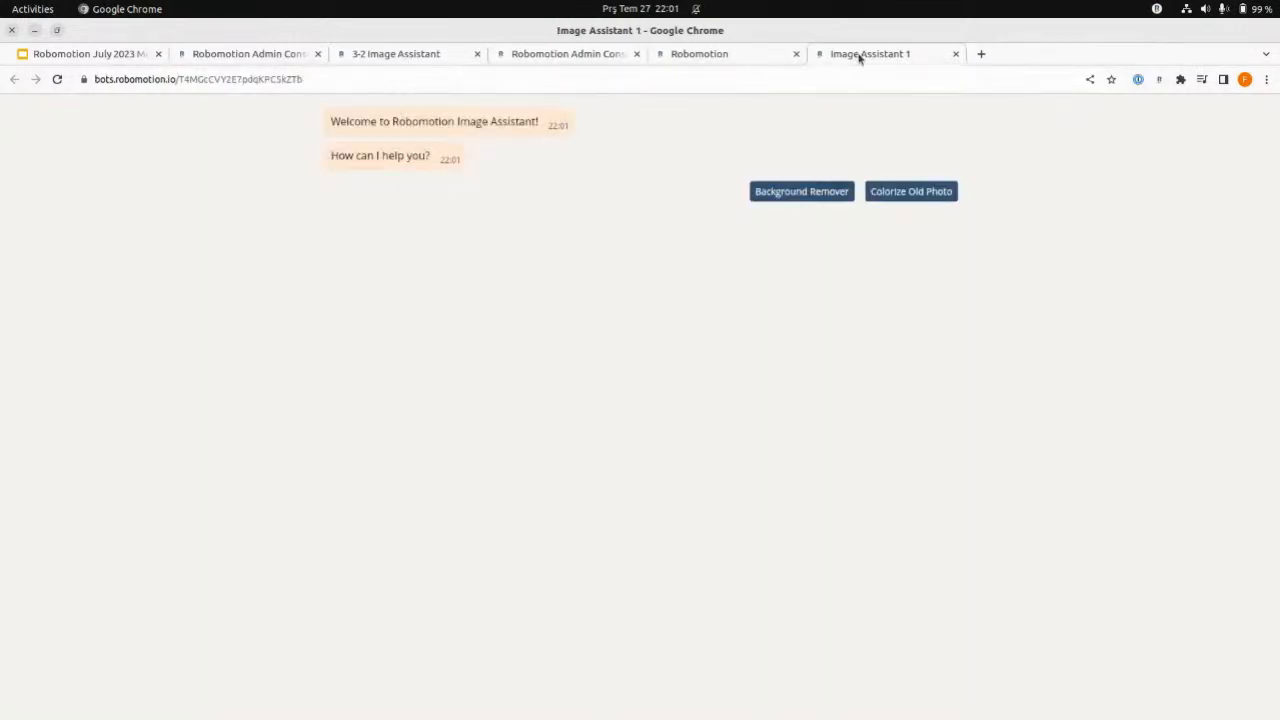
pyautogui.click(390, 54)
pyautogui.click(548, 282)
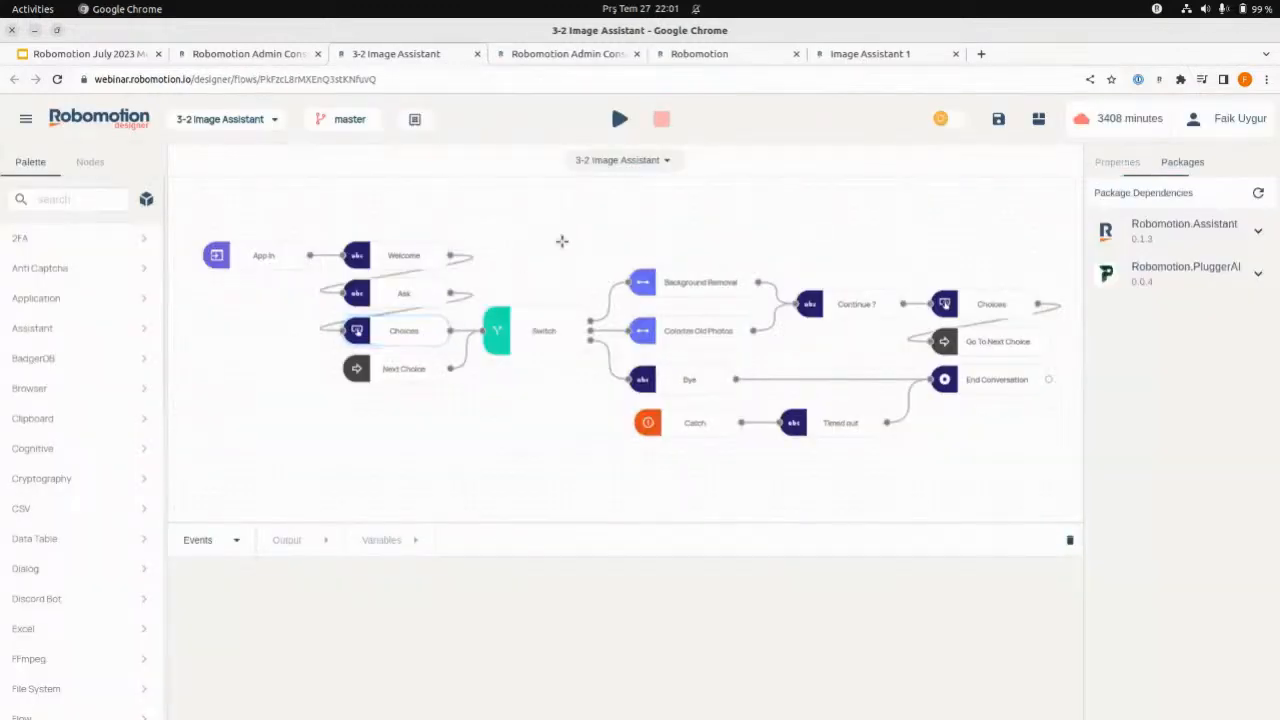
pyautogui.click(857, 55)
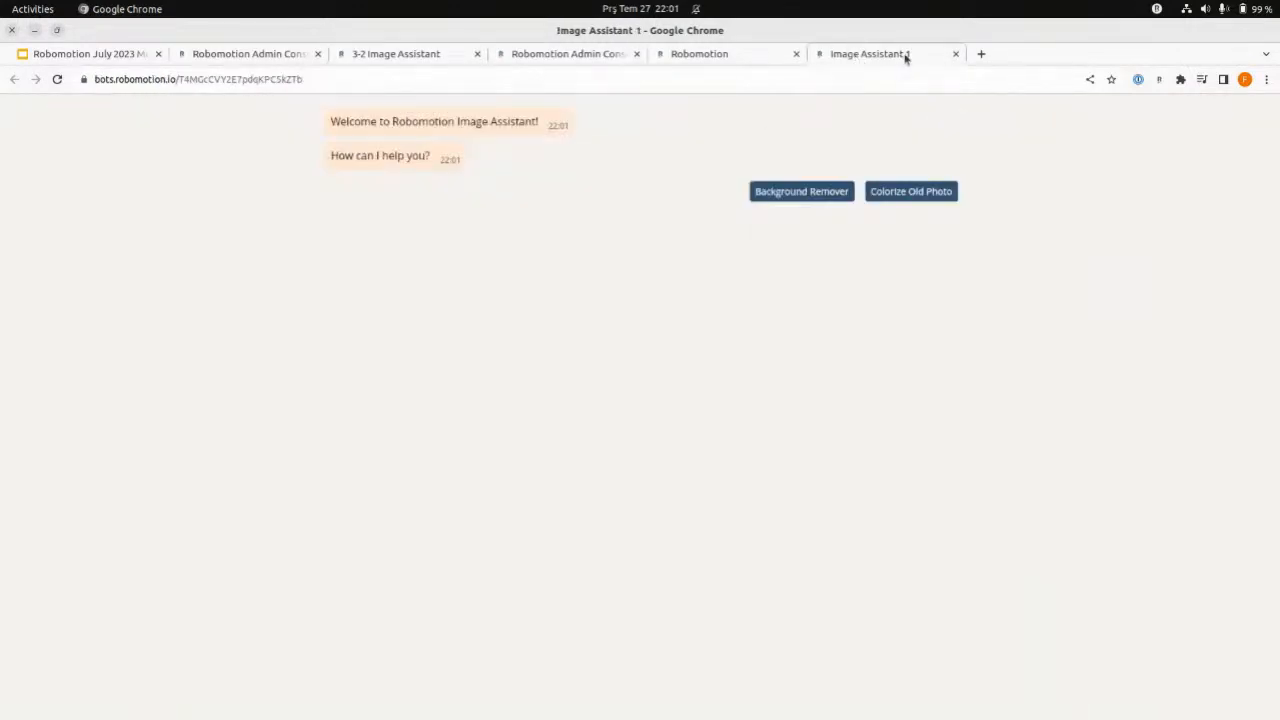
# - Stop the running Image Assistant 1 instance in the bots console and return to the Image Assistant instance list
pyautogui.click(726, 54)
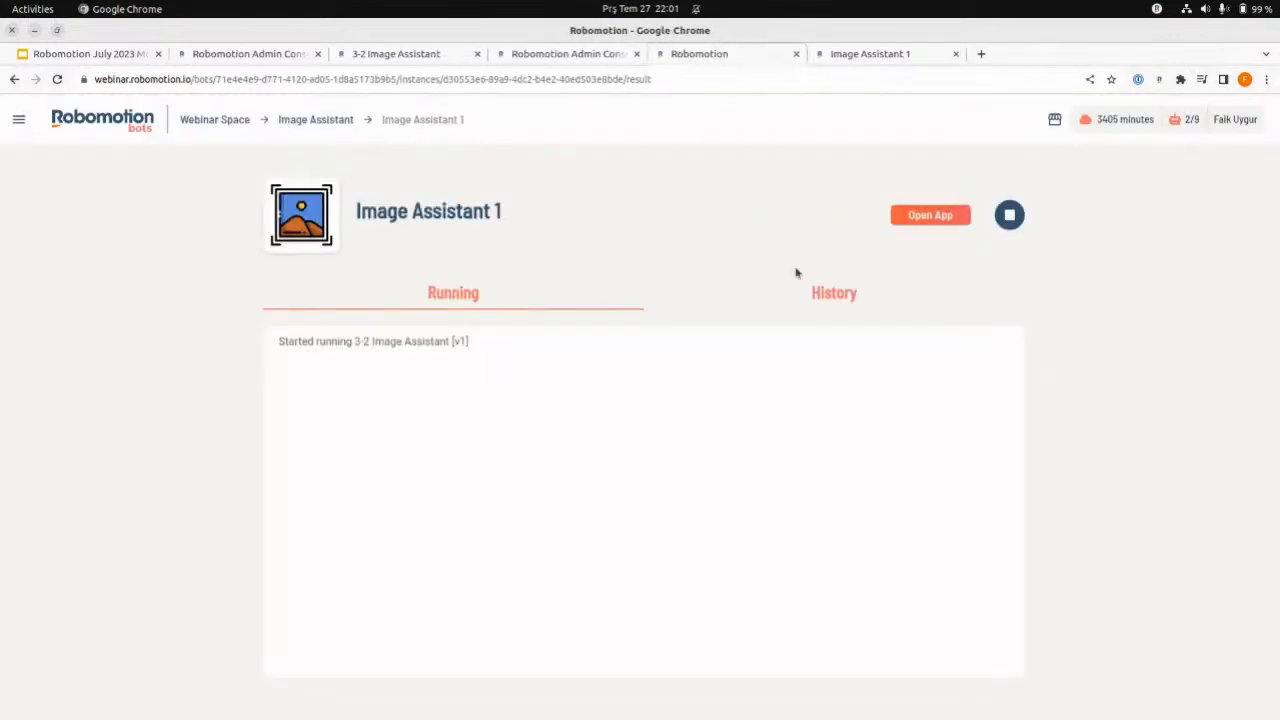
pyautogui.click(1009, 216)
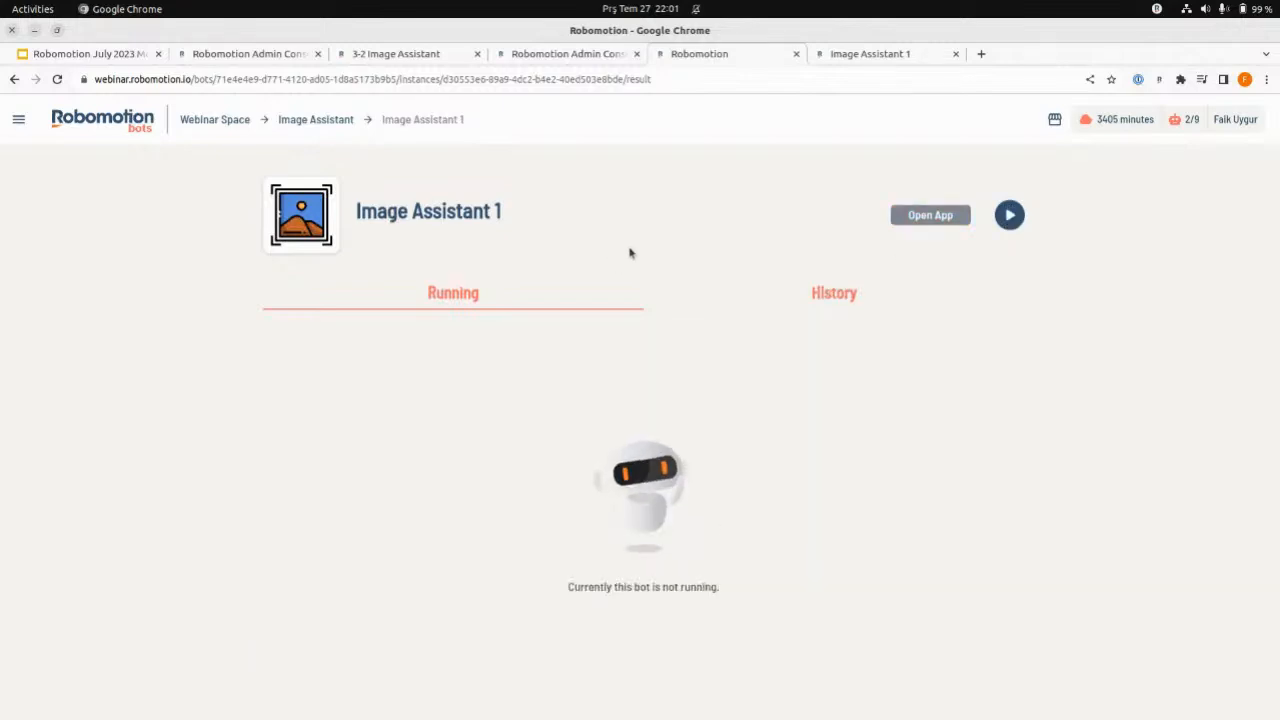
pyautogui.click(386, 55)
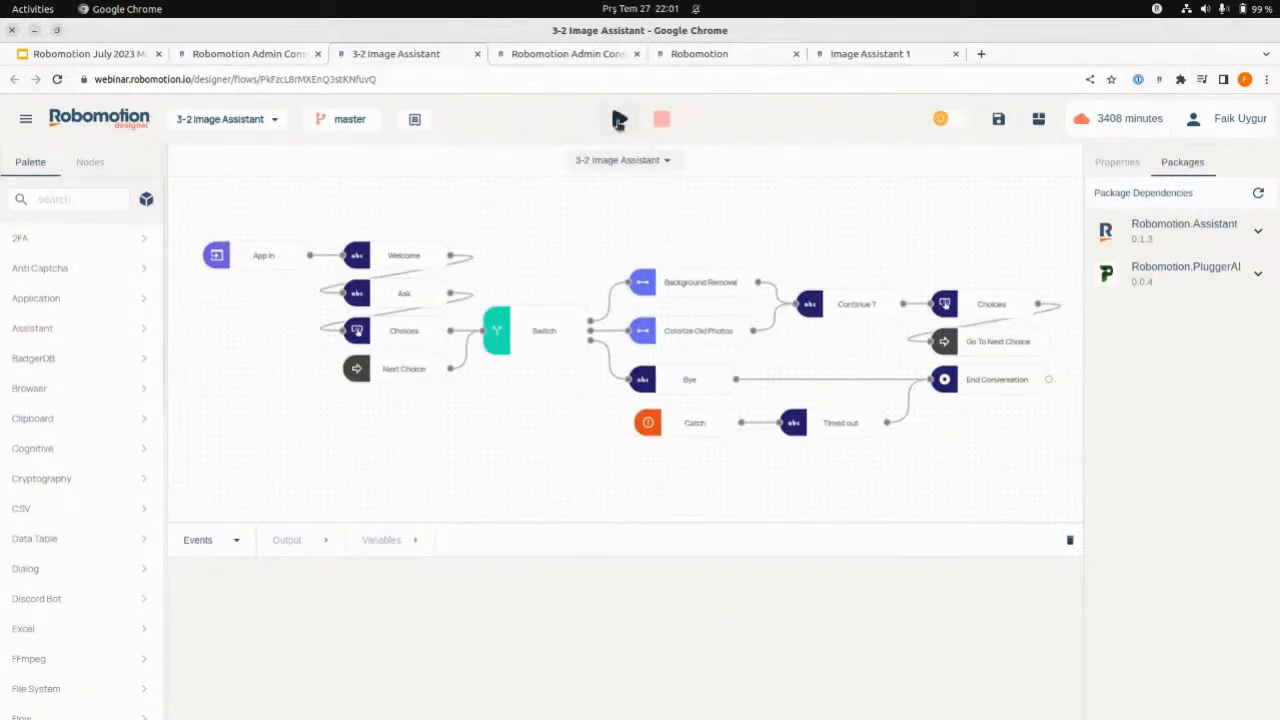
pyautogui.click(712, 56)
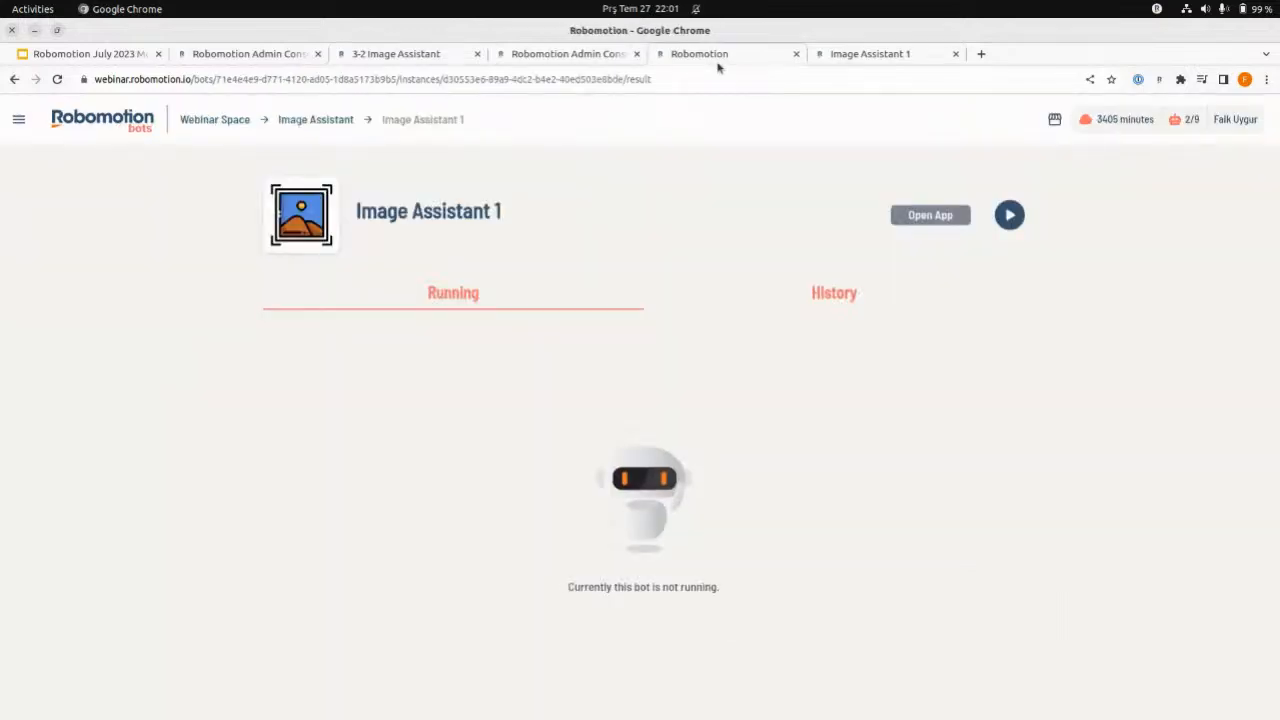
pyautogui.click(315, 120)
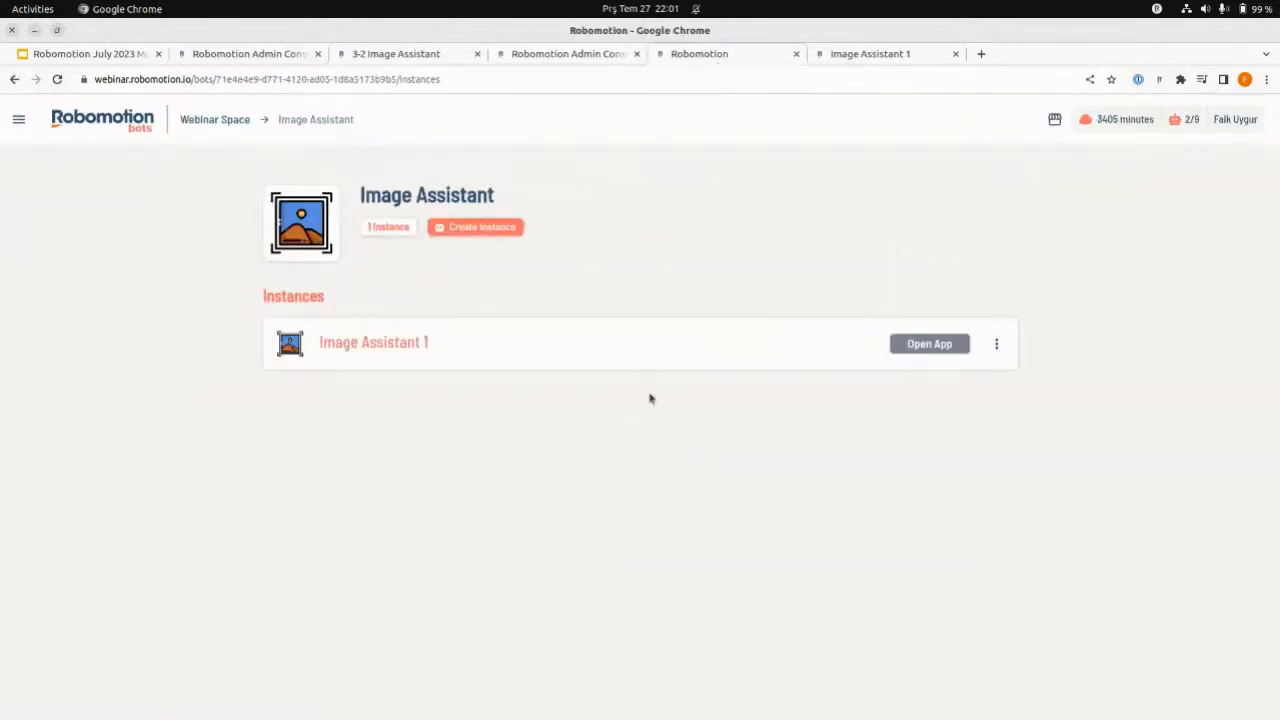
# - Run the 3-2 Image Assistant flow from the designer in the cloud, using the Image Assistant robot
pyautogui.click(410, 56)
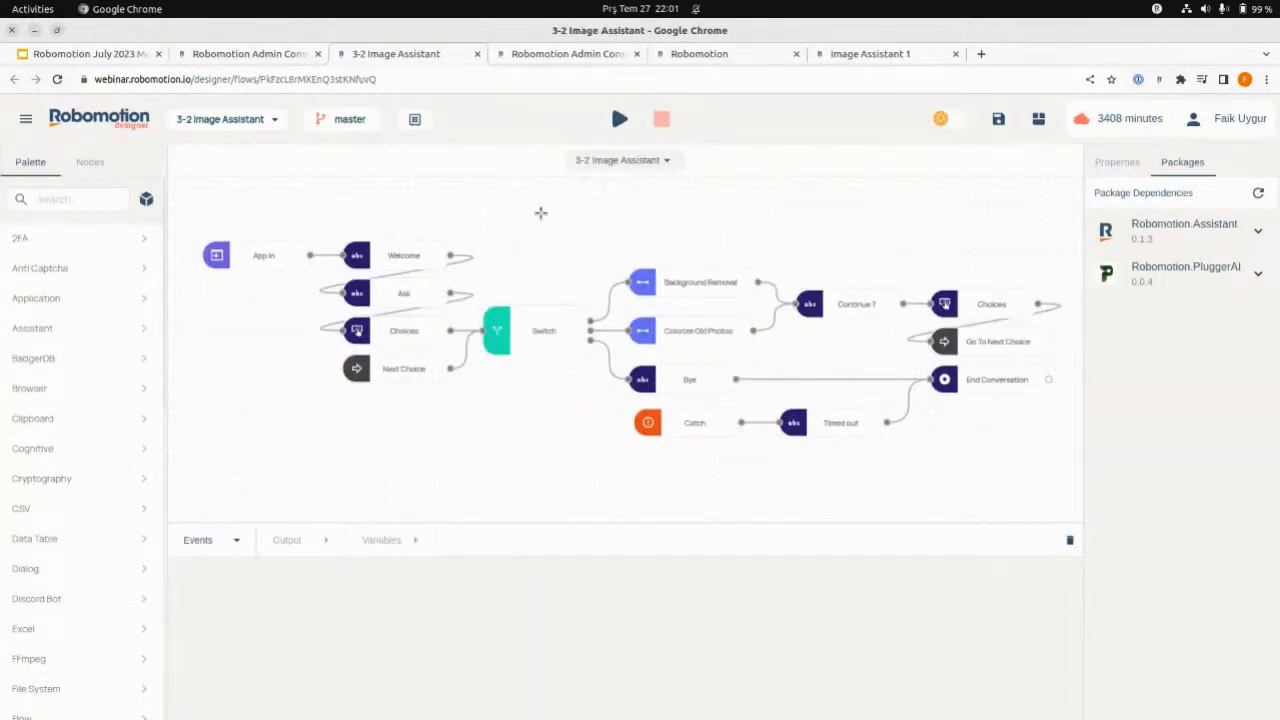
pyautogui.click(621, 118)
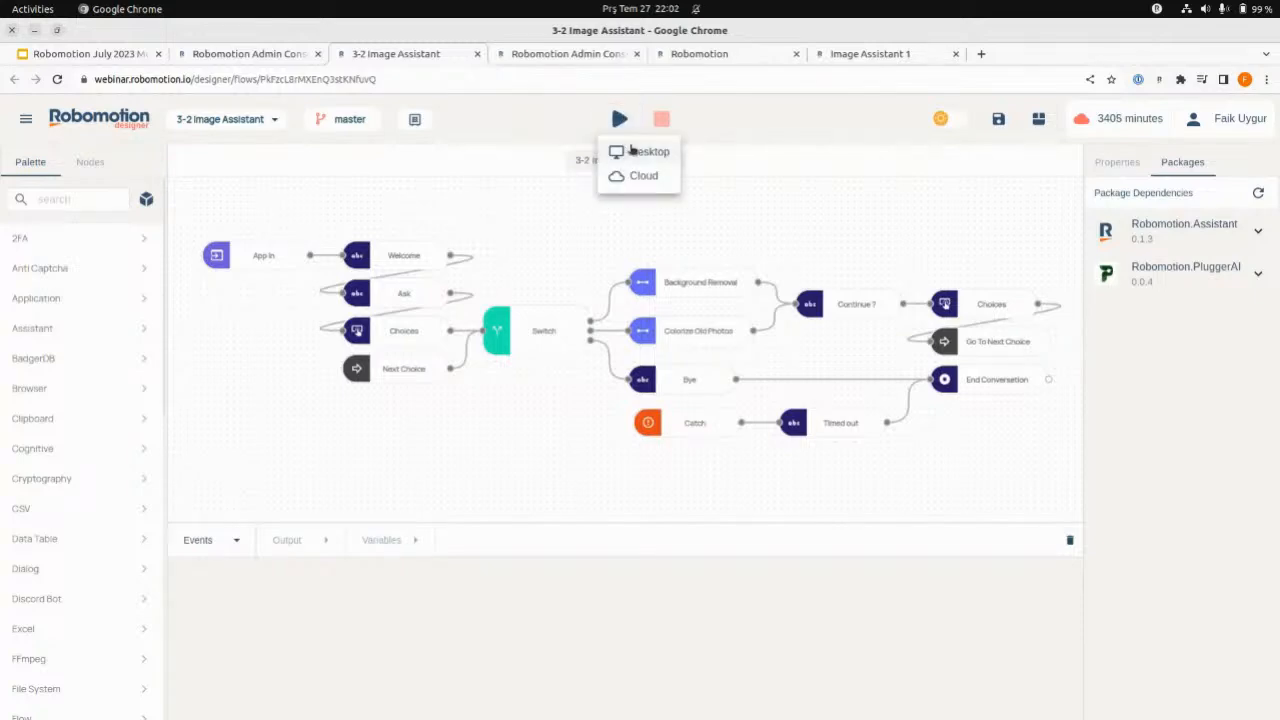
pyautogui.click(638, 177)
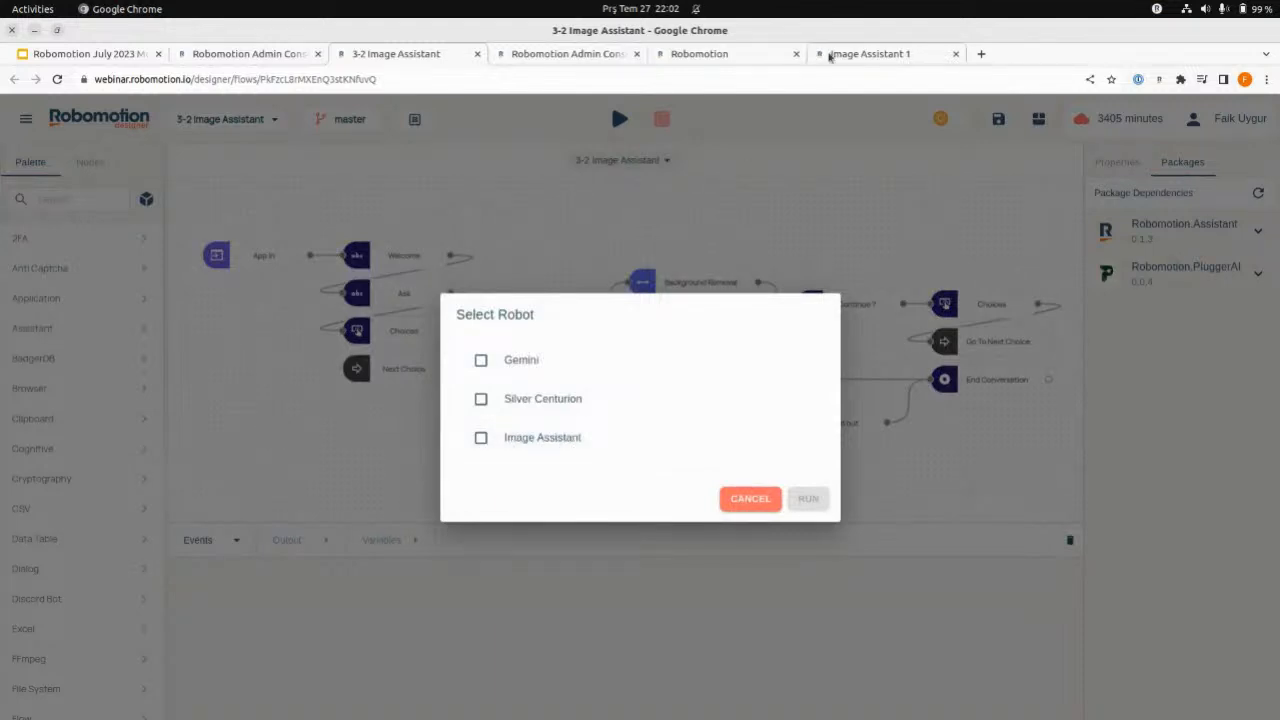
pyautogui.click(829, 54)
pyautogui.click(774, 57)
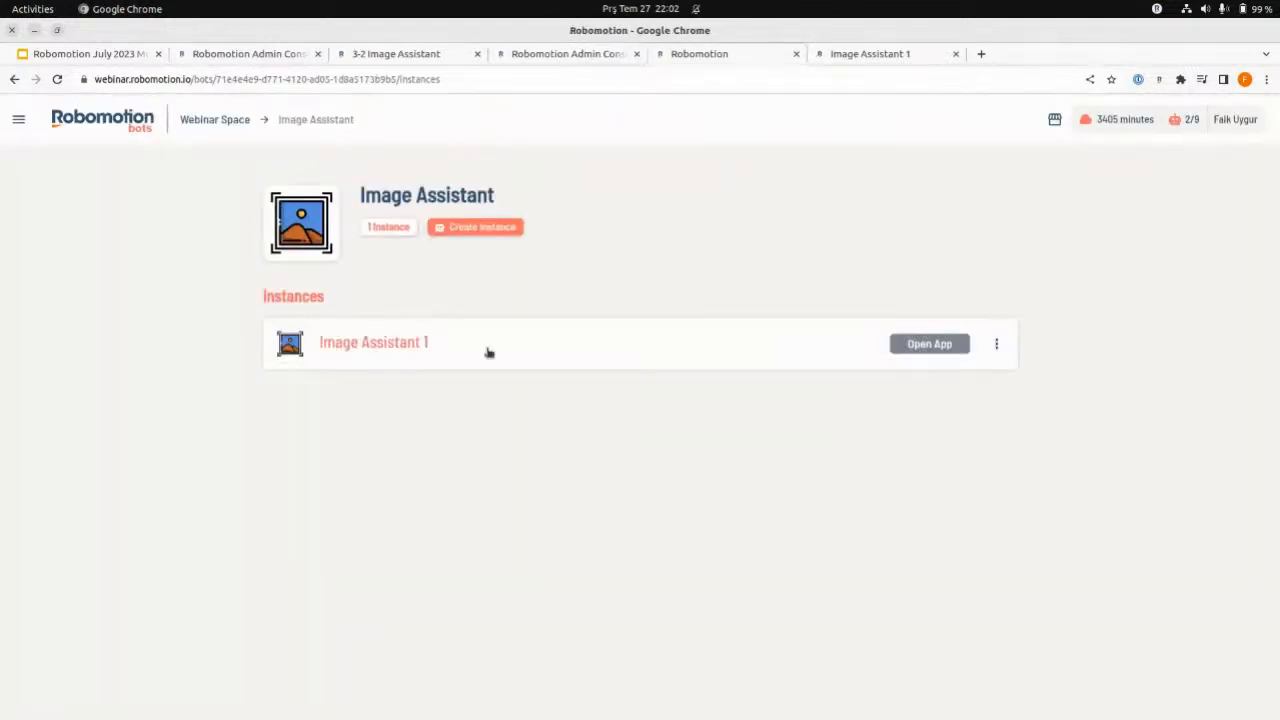
pyautogui.click(440, 54)
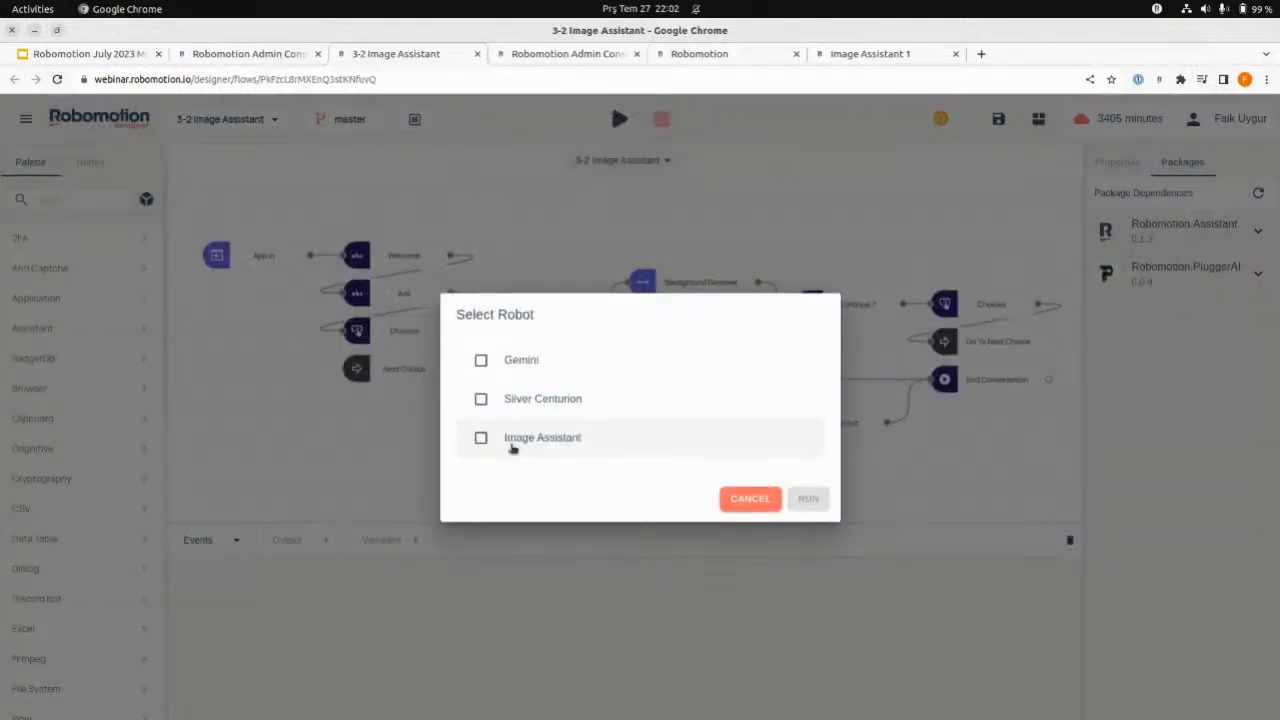
pyautogui.click(515, 443)
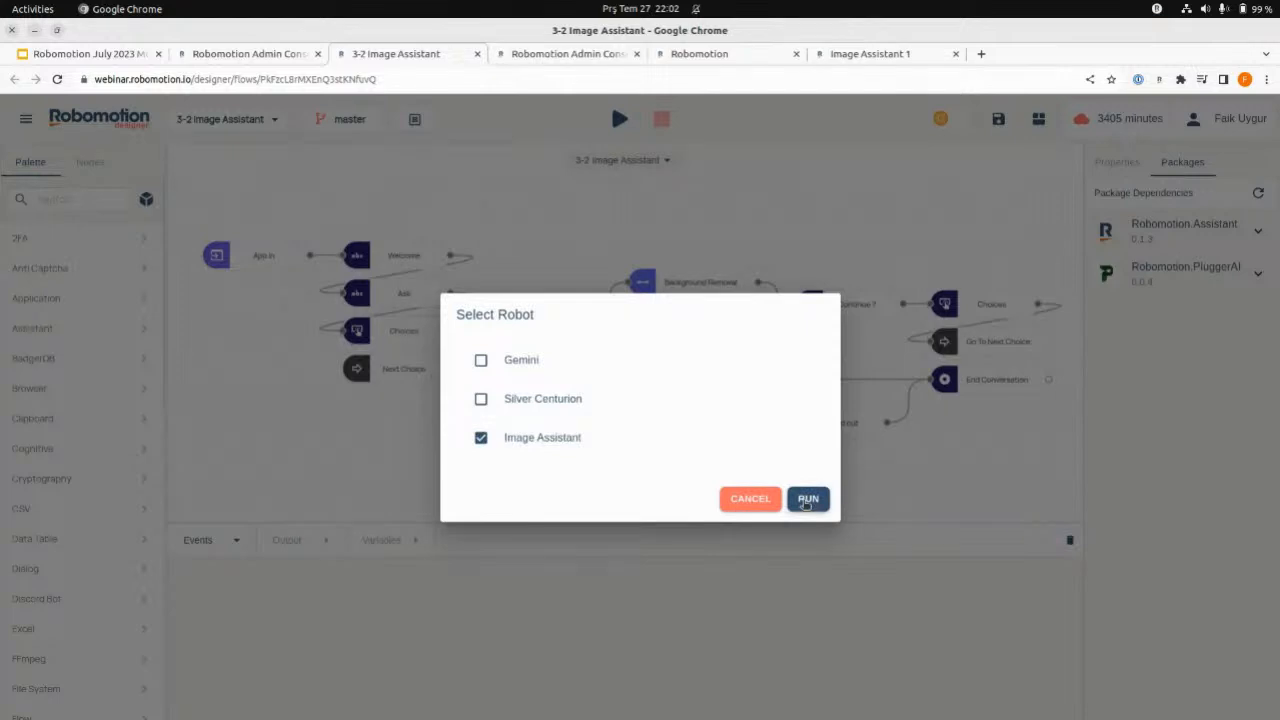
pyautogui.click(812, 500)
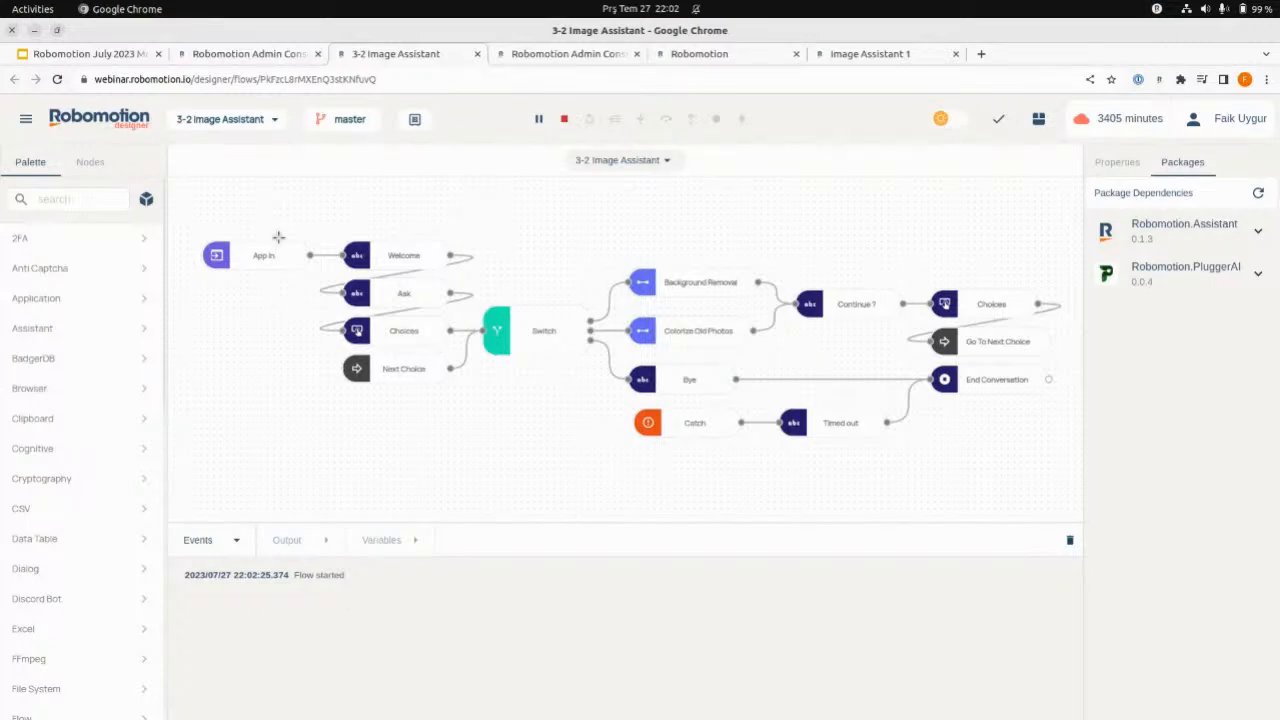
# - Reload the Image Assistant 1 app page in its browser tab
pyautogui.click(903, 56)
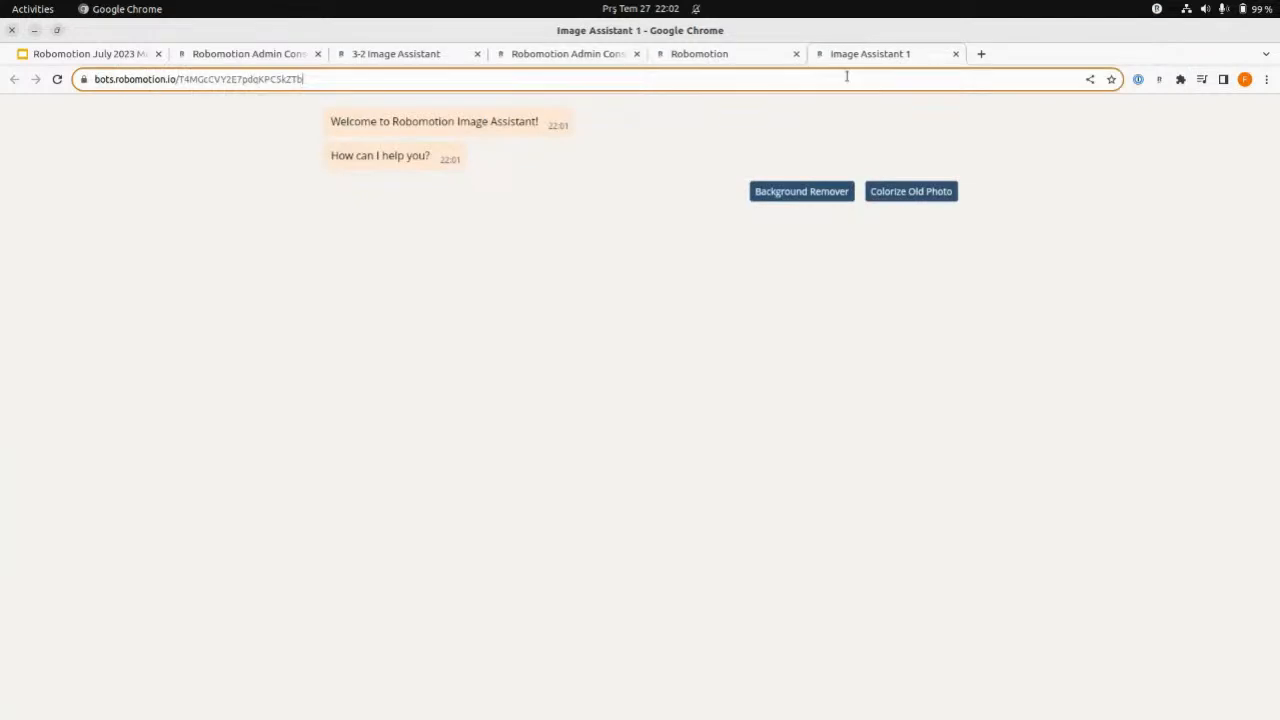
pyautogui.click(846, 76)
pyautogui.press('Return')
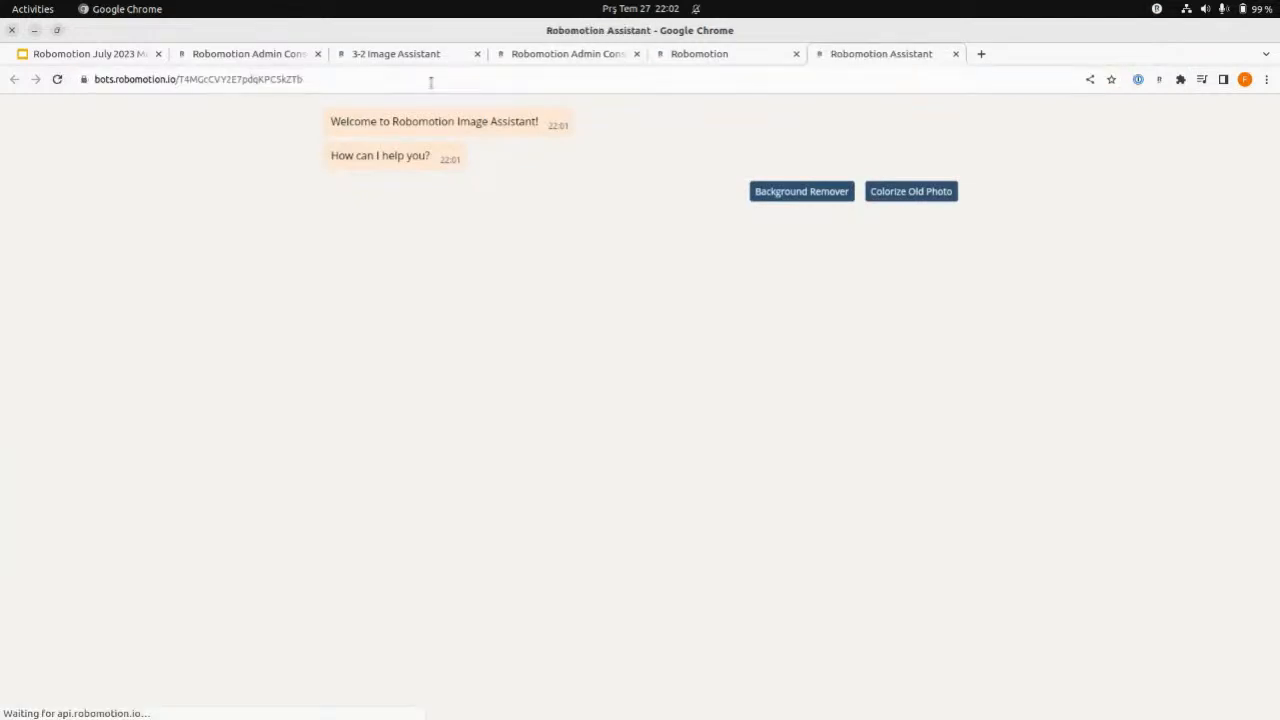
# - Check the running 3-2 Image Assistant flow in the designer against the Image Assistant 1 chat
pyautogui.click(406, 58)
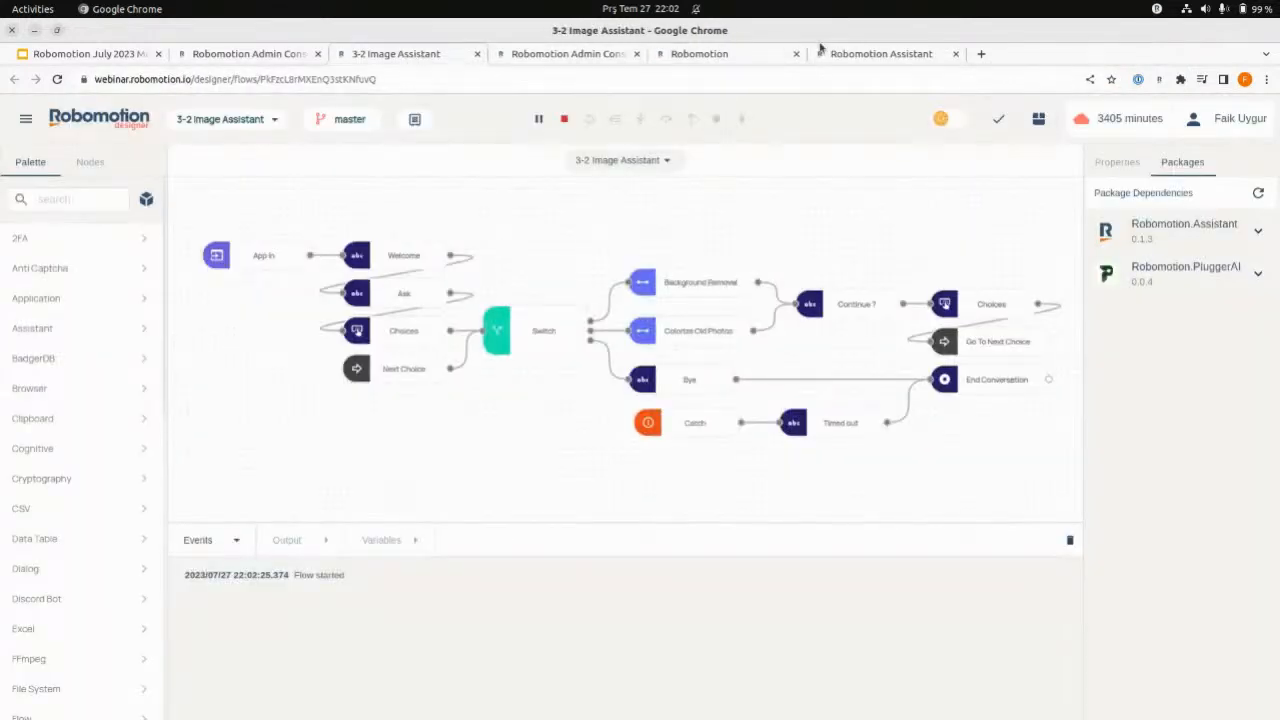
pyautogui.click(836, 53)
pyautogui.click(390, 54)
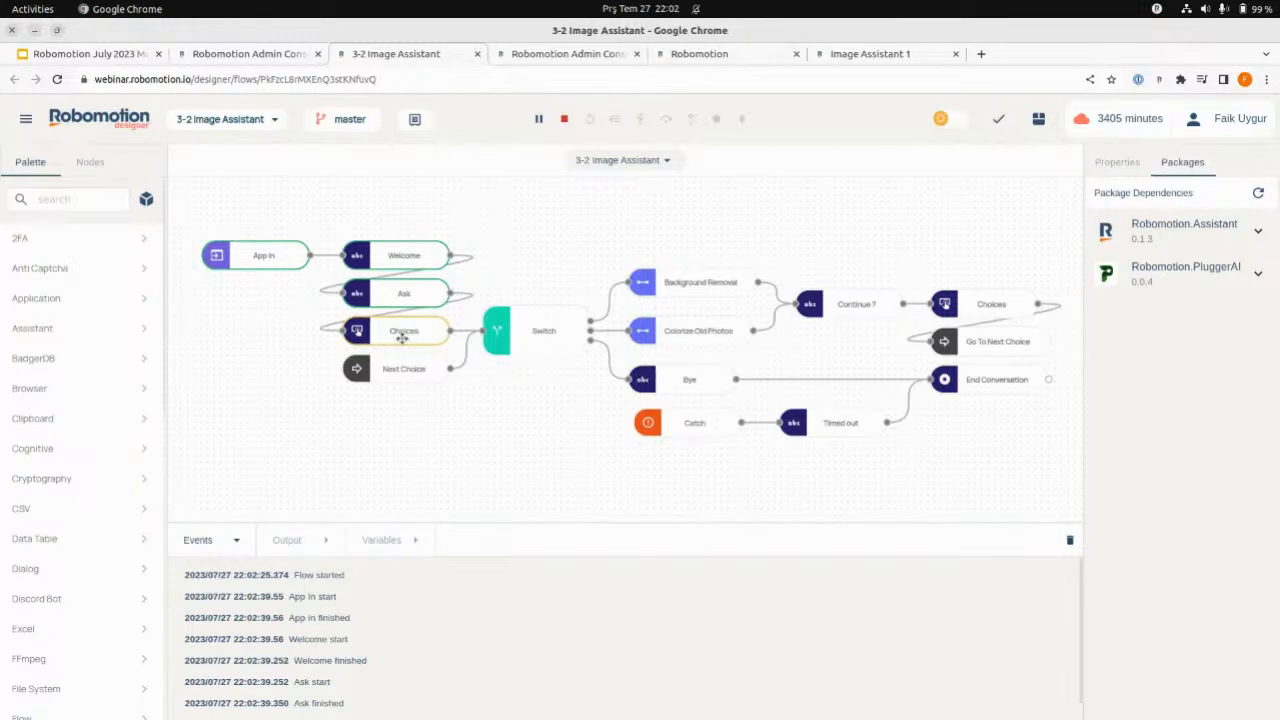
pyautogui.click(866, 56)
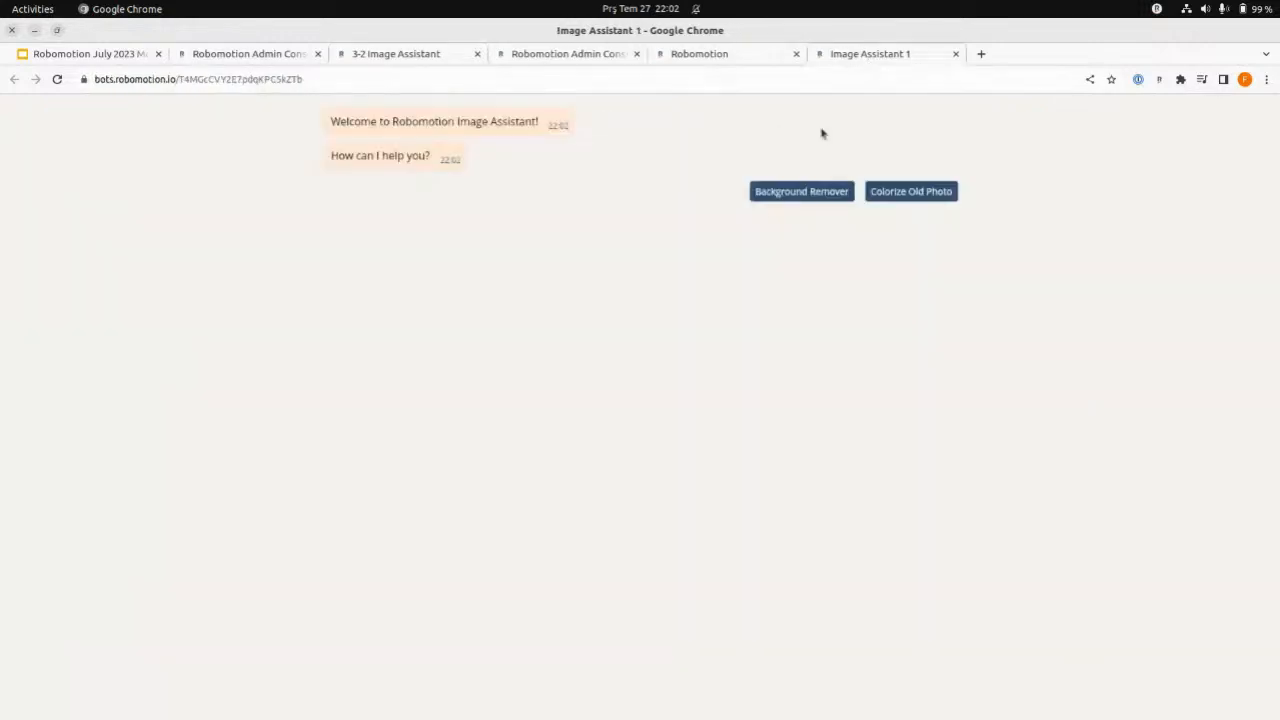
# - Choose Background Remover in the chat, upload ironman.png from webinar/jul27, and check the flow's progress in the designer
pyautogui.click(805, 193)
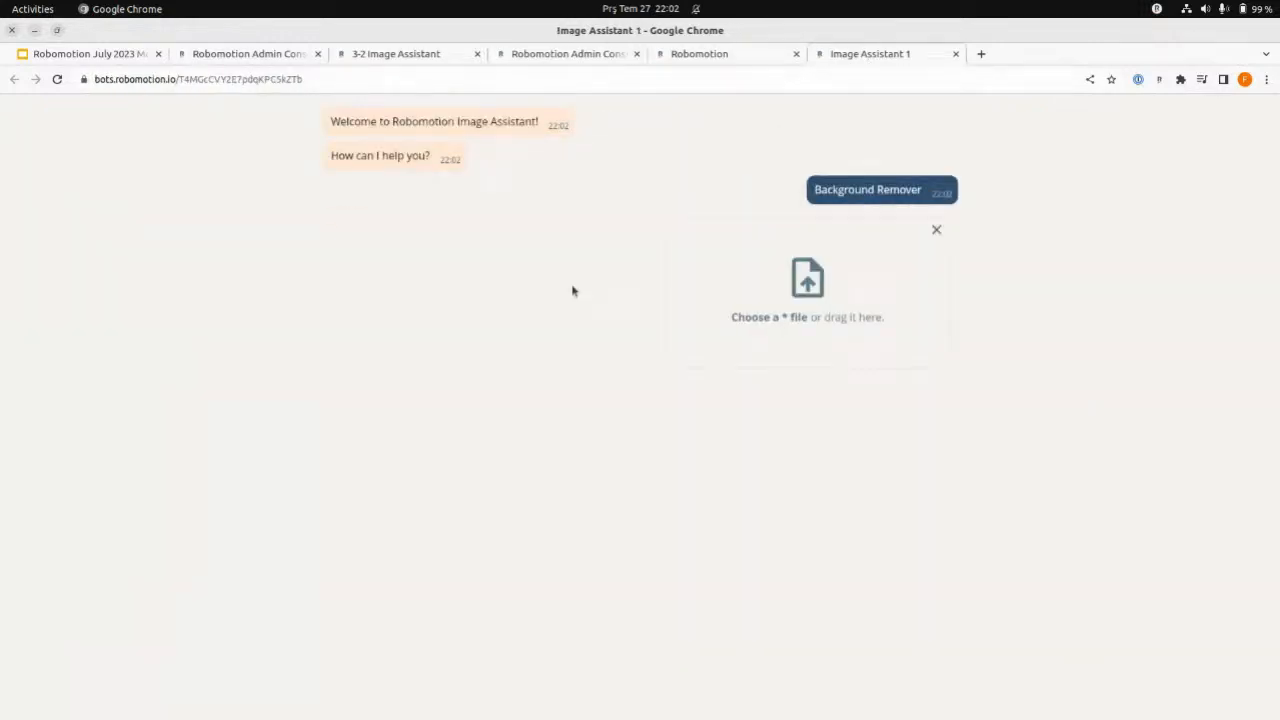
pyautogui.click(806, 289)
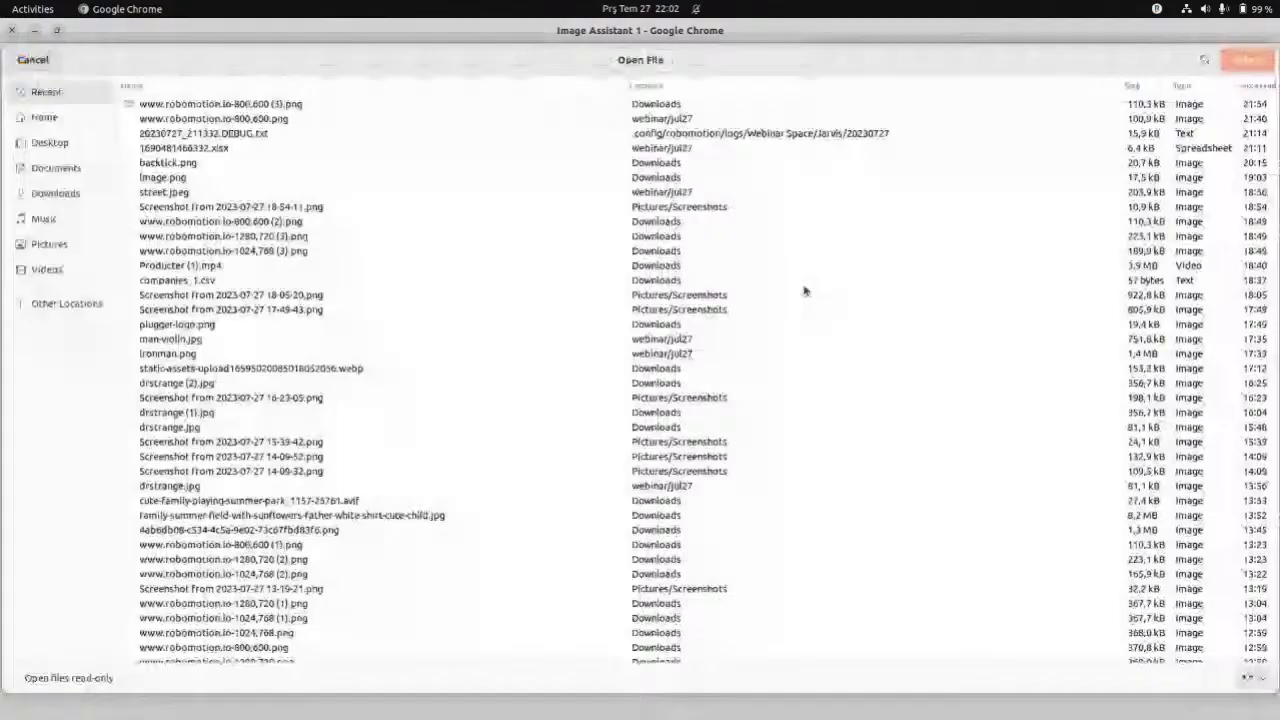
pyautogui.click(72, 122)
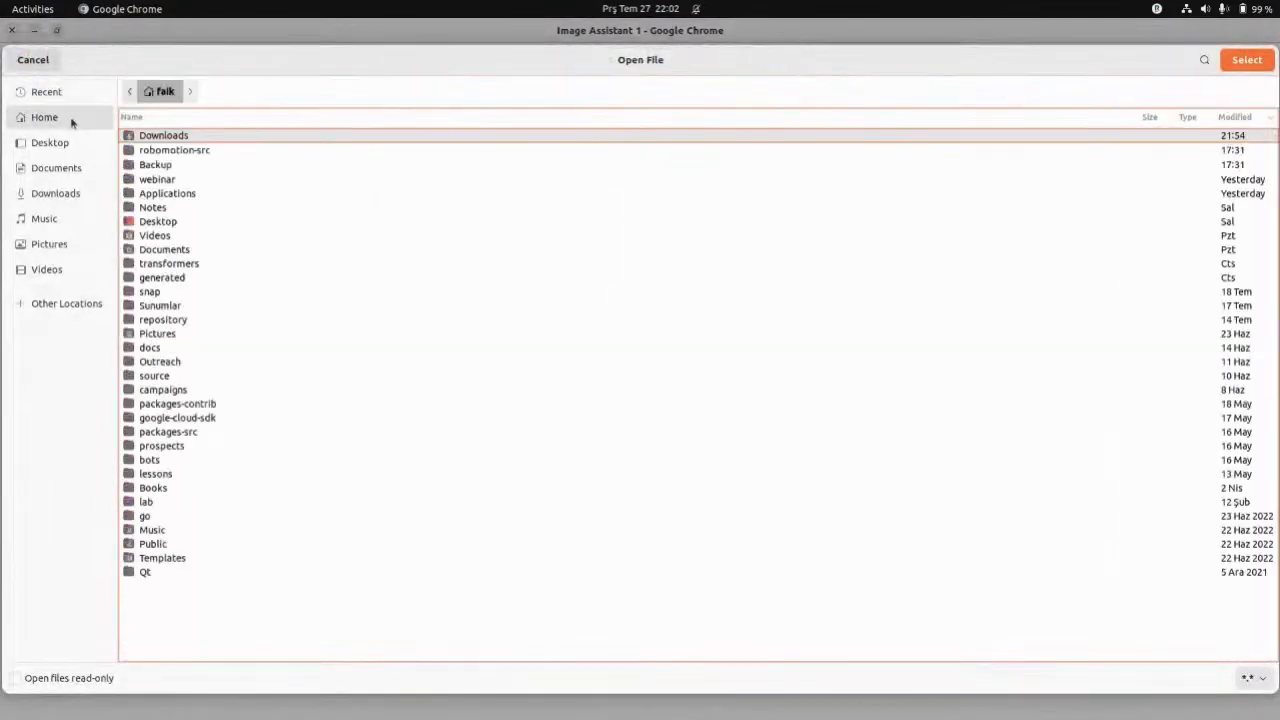
pyautogui.doubleClick(157, 179)
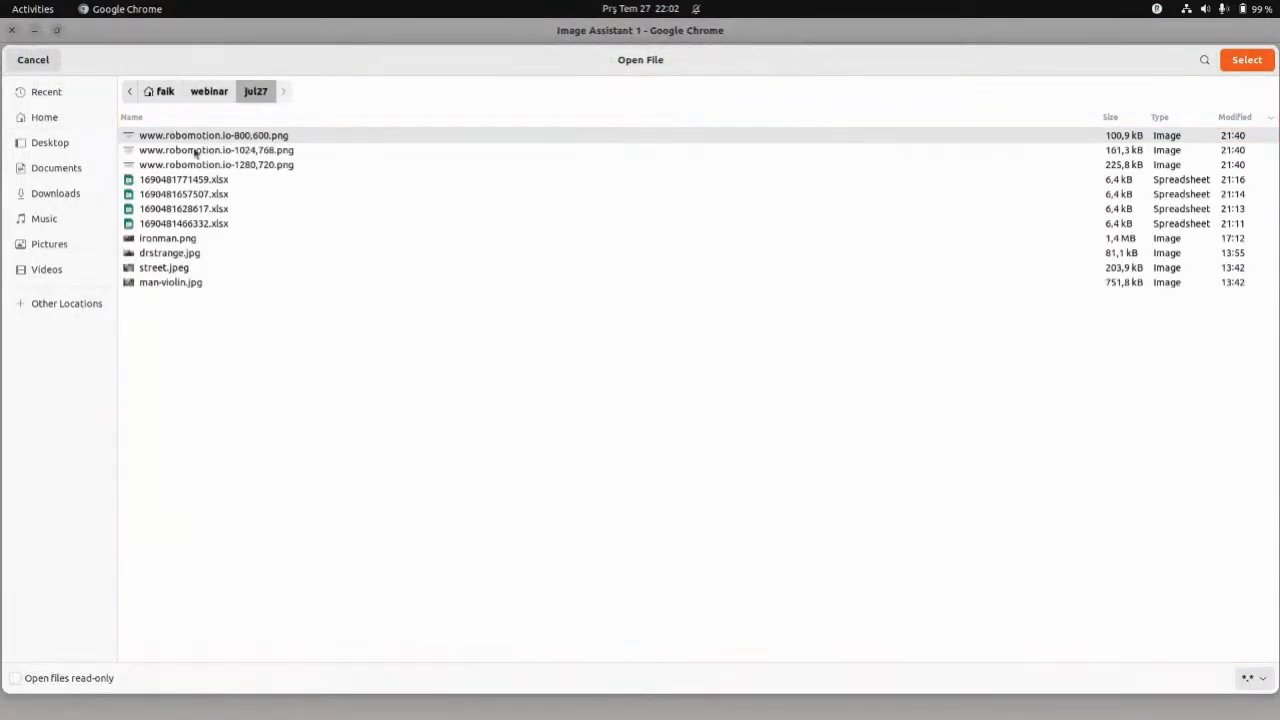
pyautogui.doubleClick(186, 243)
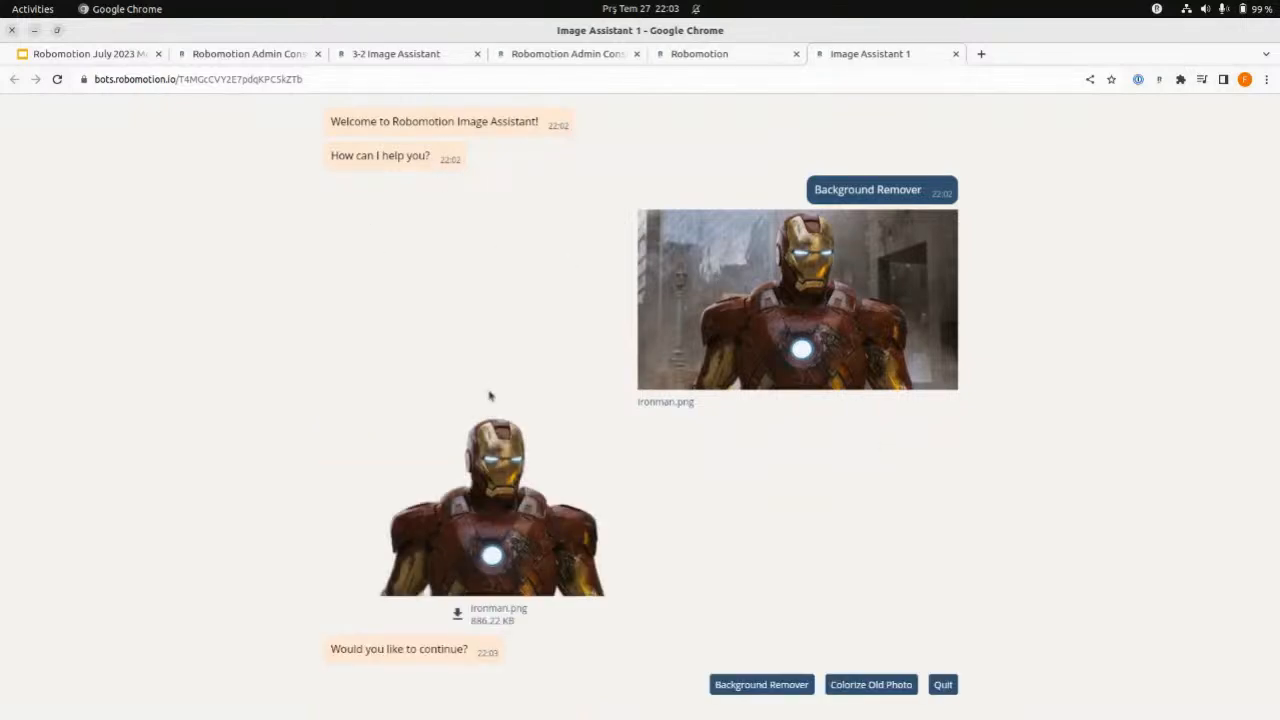
pyautogui.click(412, 60)
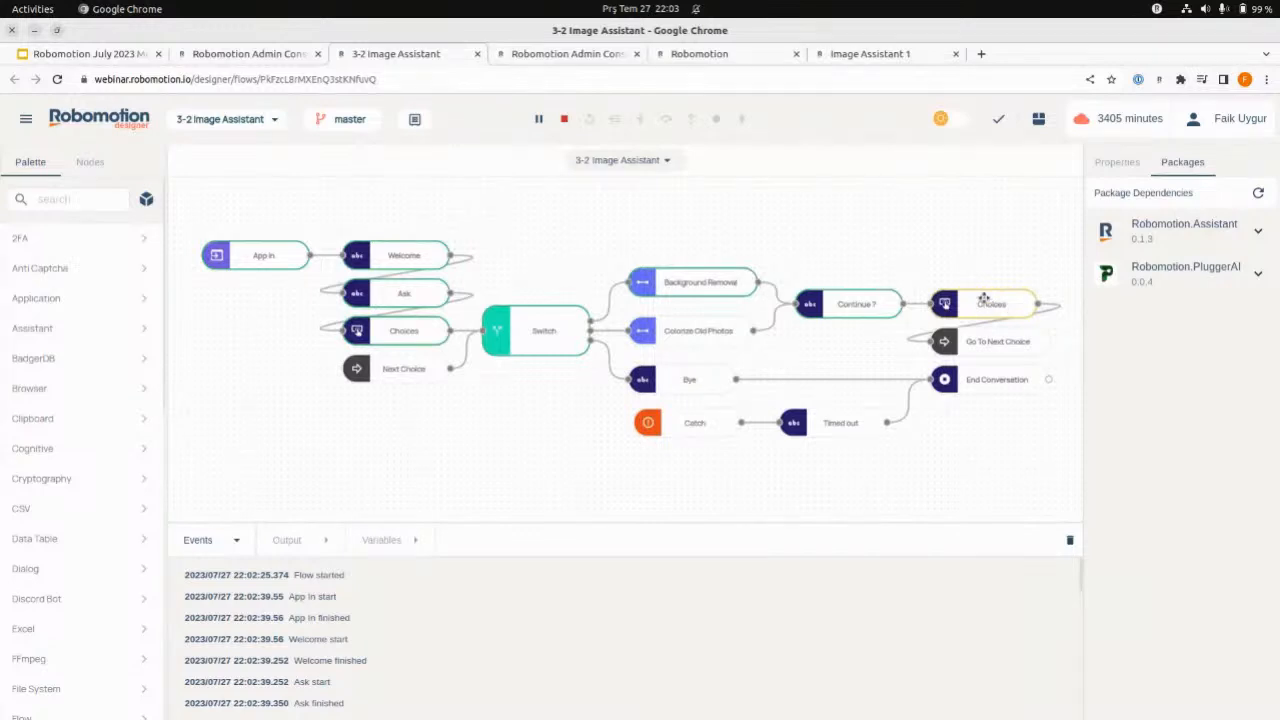
pyautogui.click(855, 57)
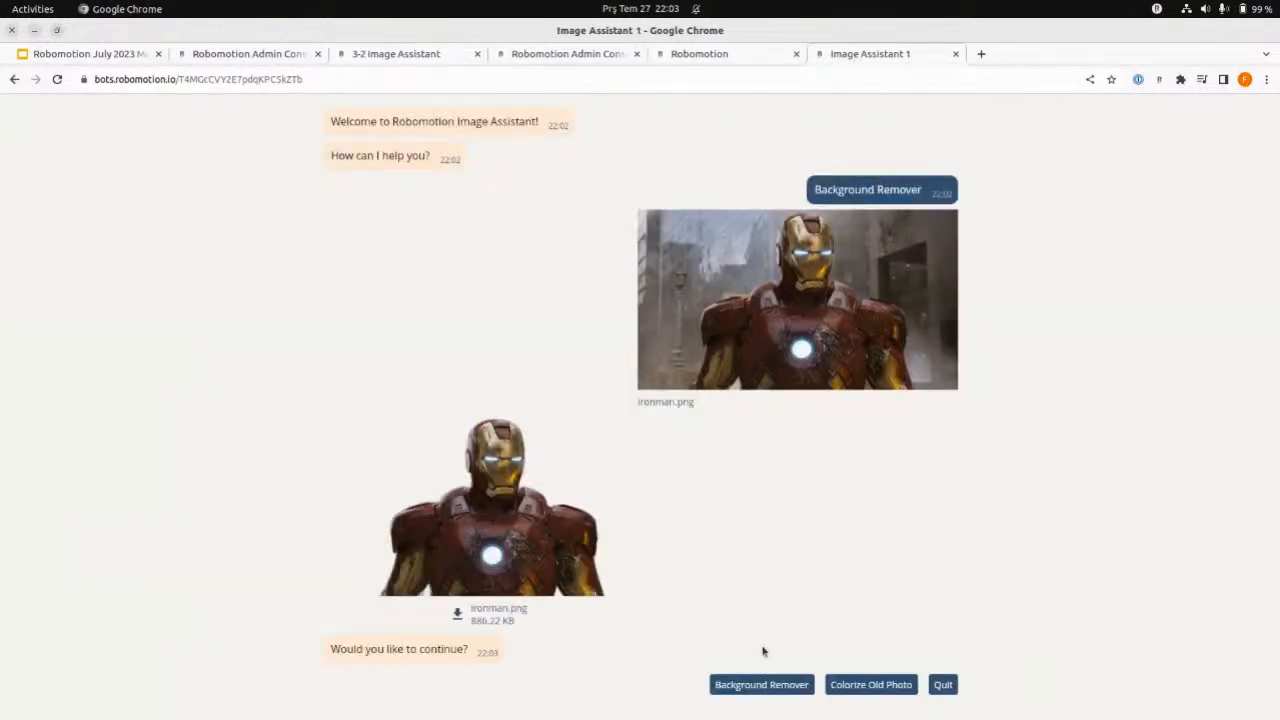
# - Continue with Colorize Old Photo, upload man-violin.jpg from webinar/jul27, and check the flow's progress in the designer
pyautogui.click(870, 684)
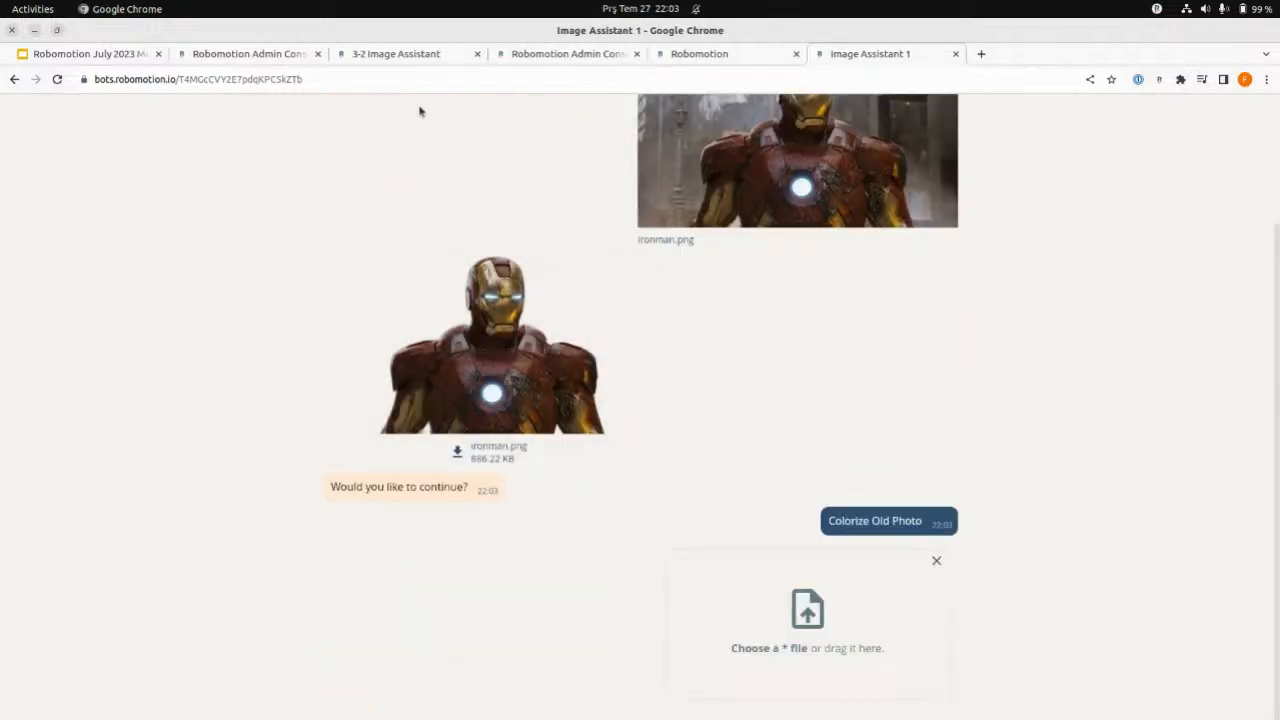
pyautogui.click(808, 620)
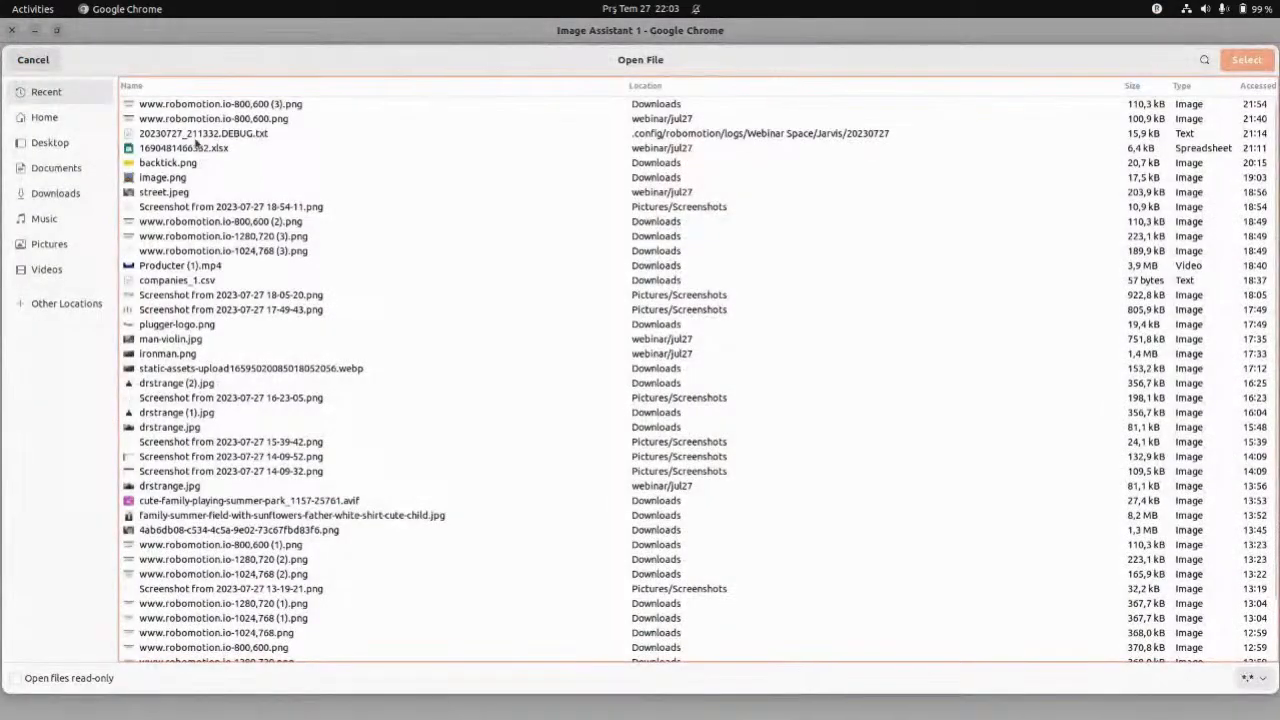
pyautogui.click(44, 117)
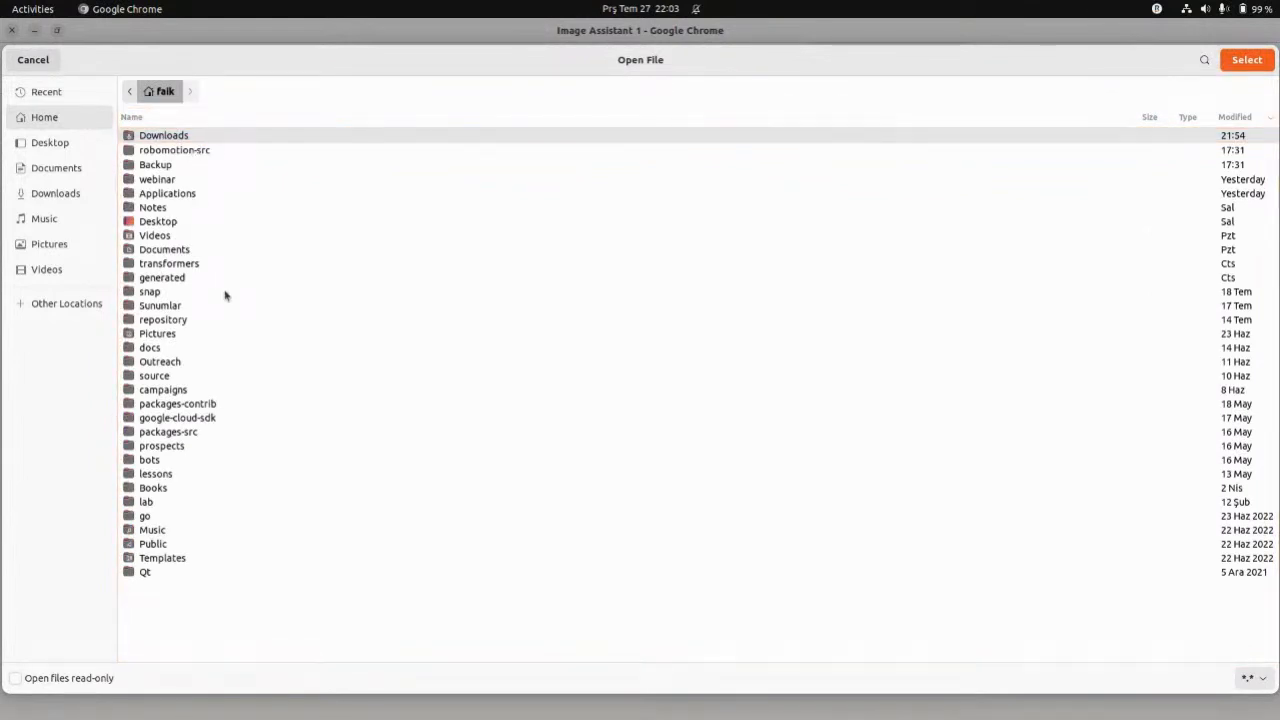
pyautogui.doubleClick(180, 179)
pyautogui.doubleClick(193, 138)
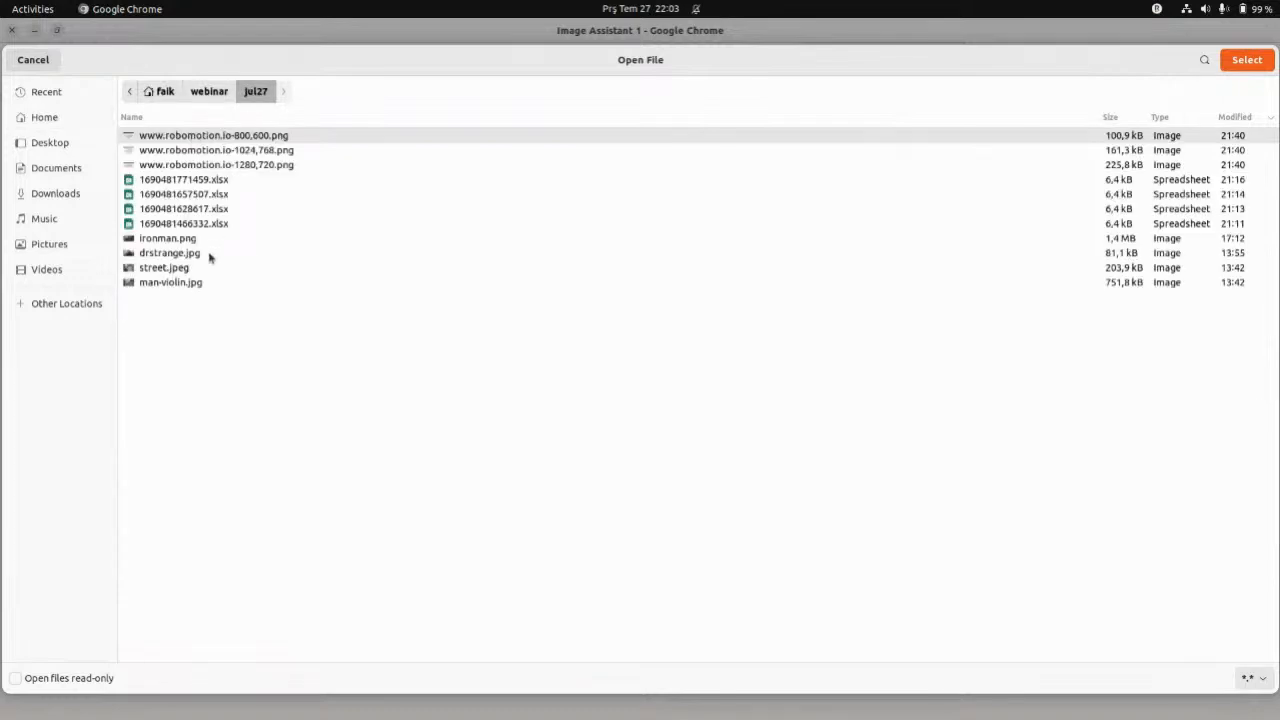
pyautogui.doubleClick(167, 283)
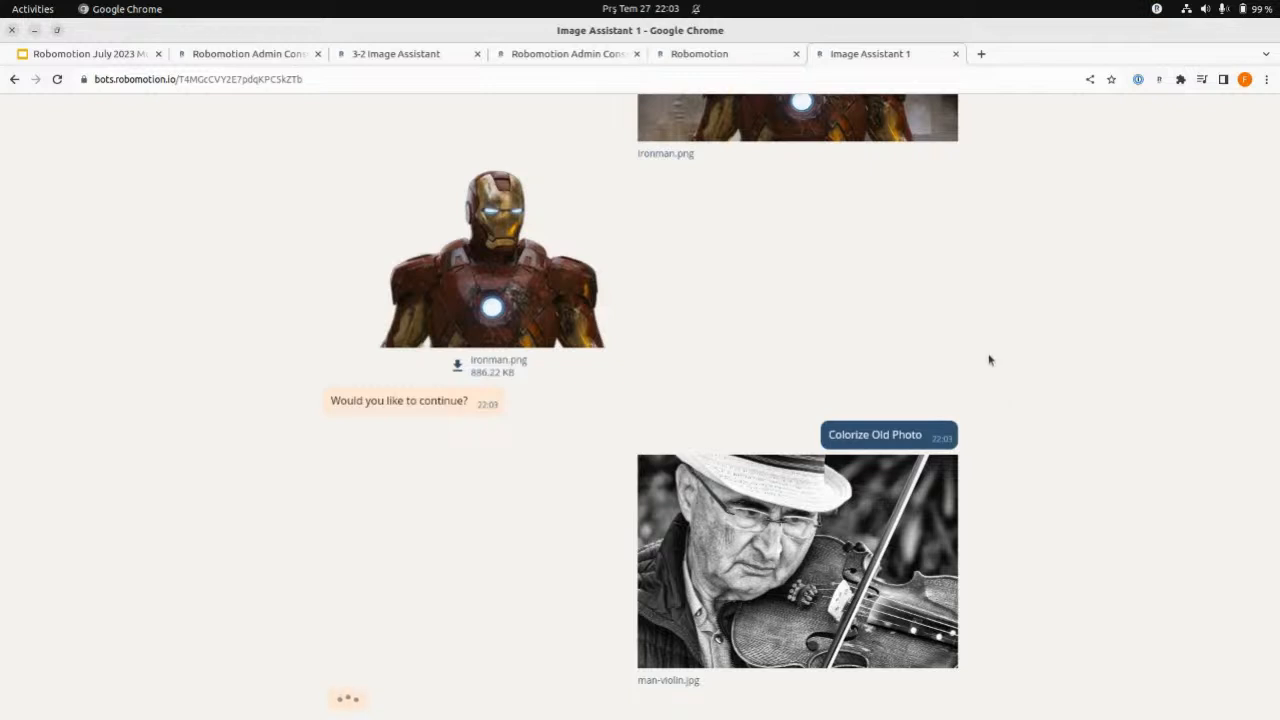
pyautogui.click(372, 58)
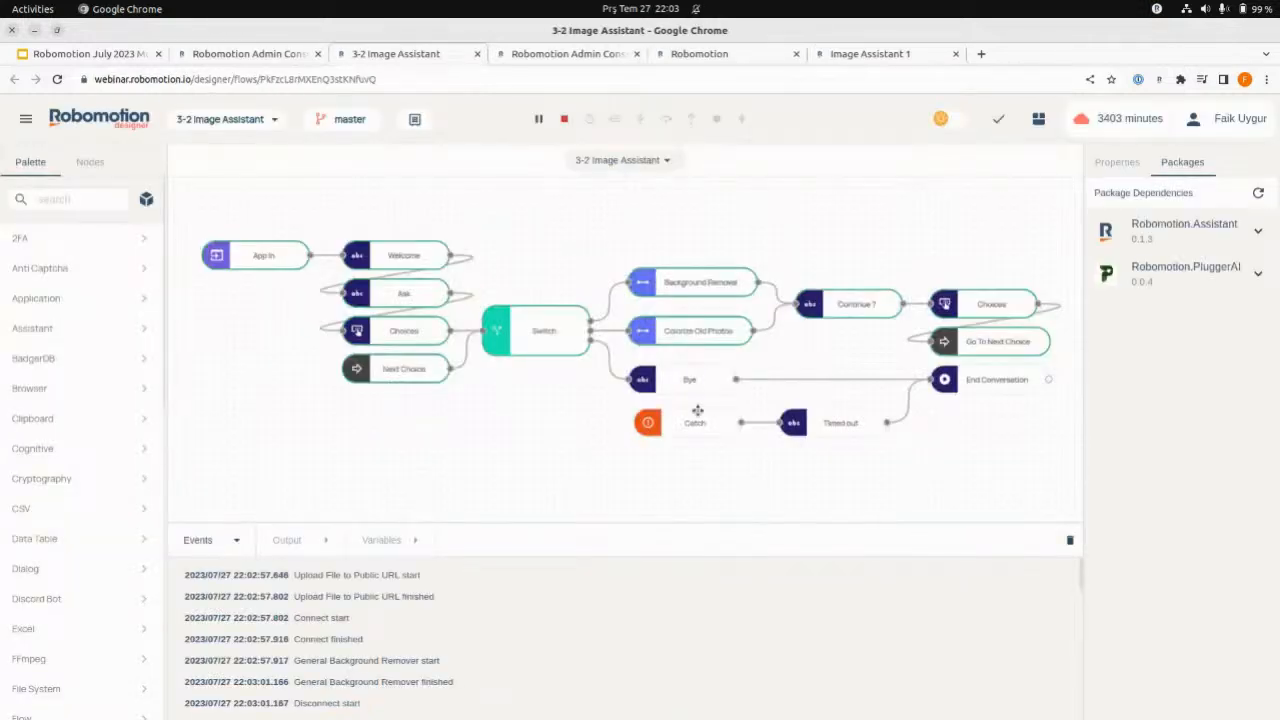
pyautogui.click(917, 53)
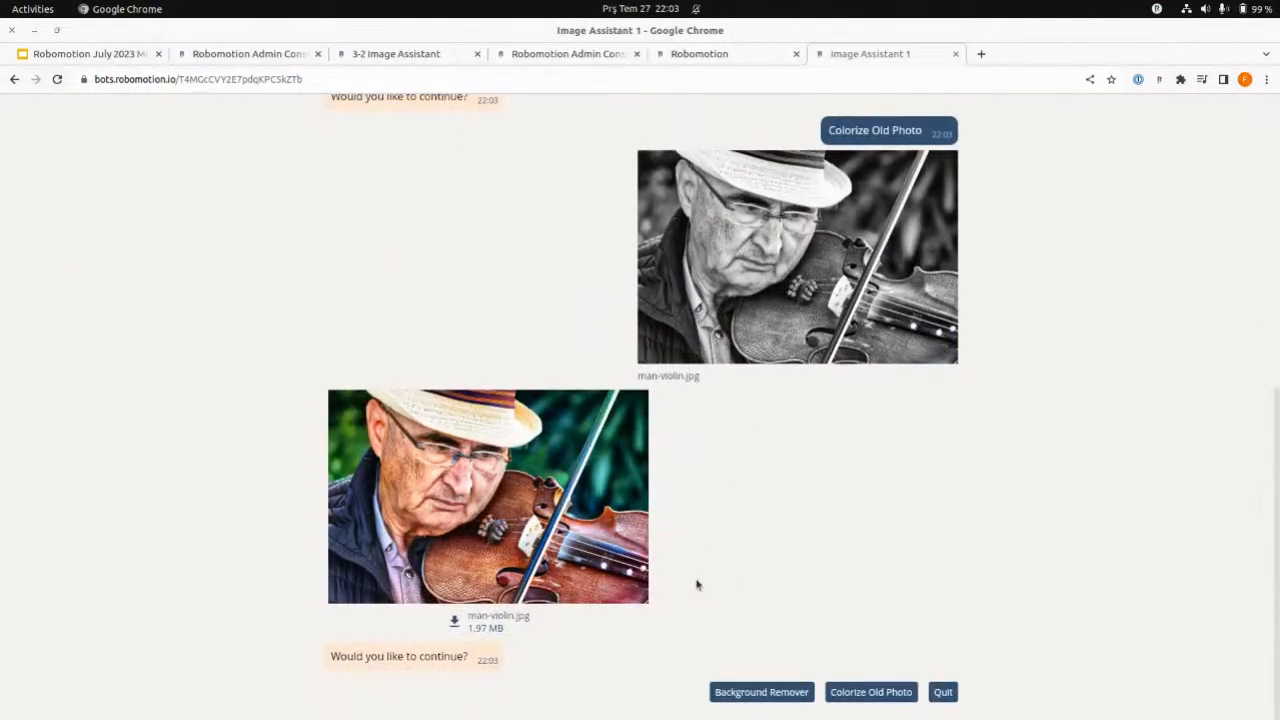
# - Choose Colorize Old Photo again and upload street.jpeg from the webinar/jul27 folder
pyautogui.click(874, 692)
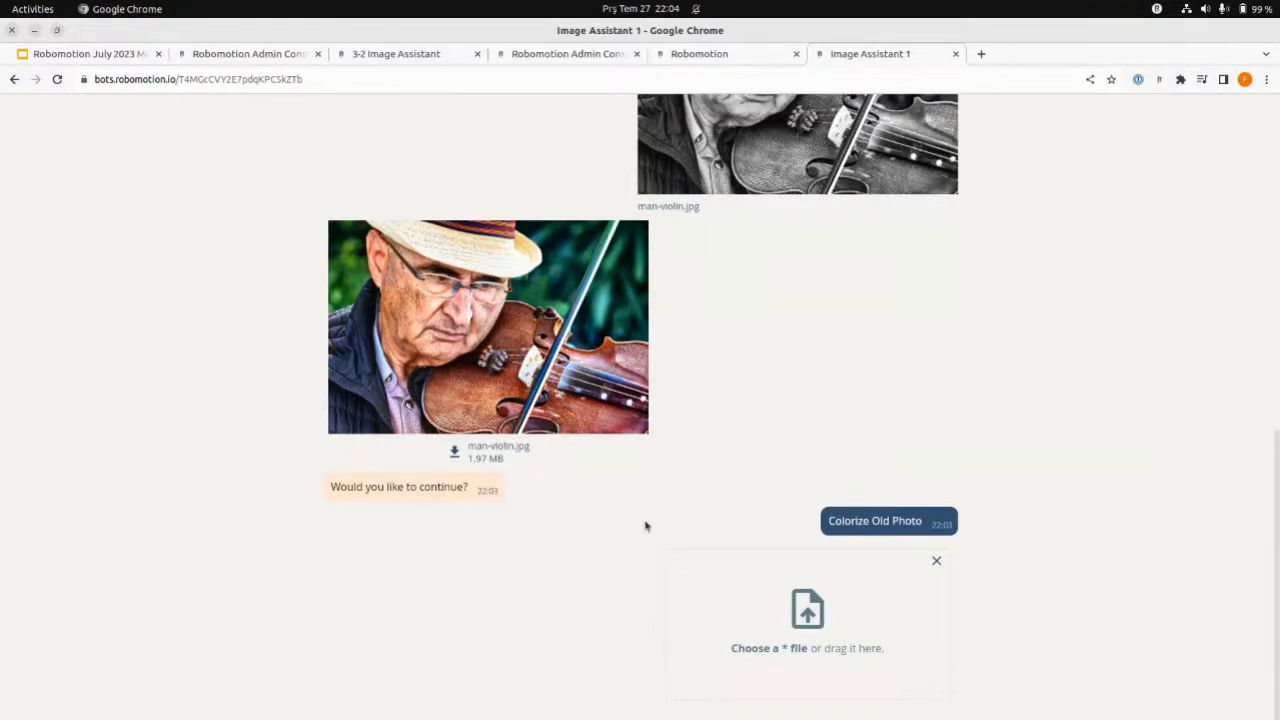
pyautogui.click(808, 611)
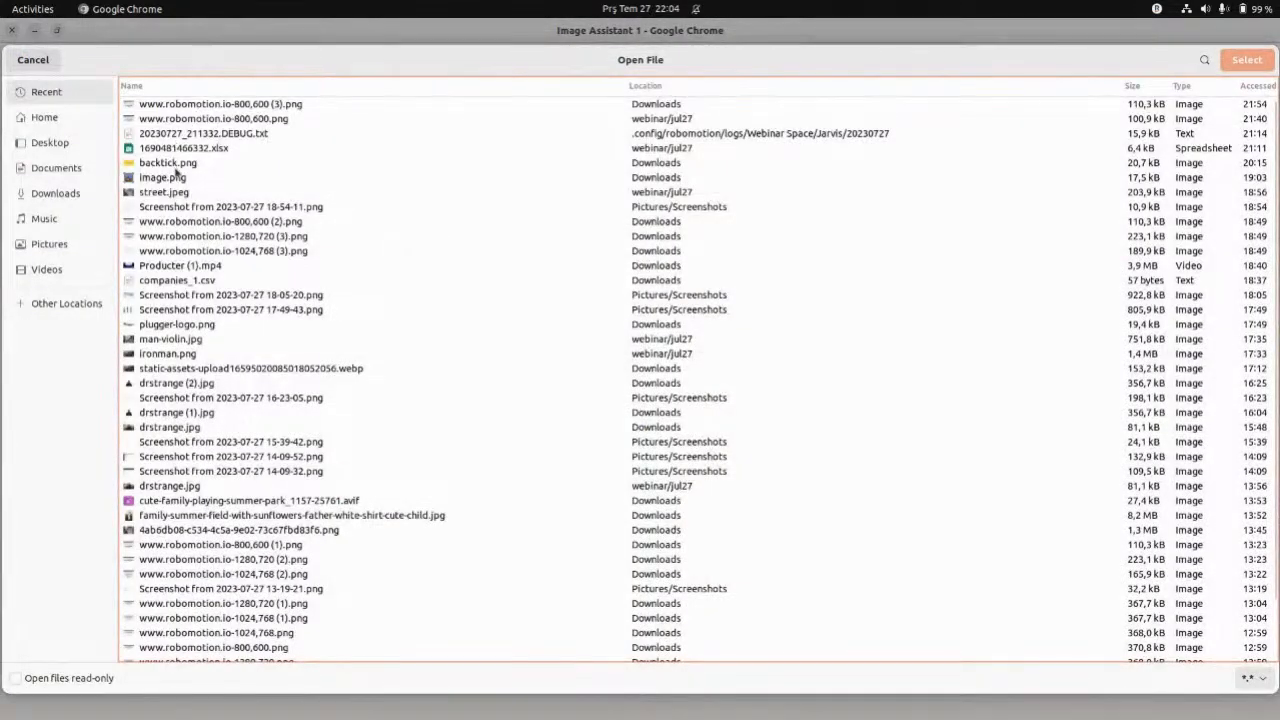
pyautogui.click(80, 117)
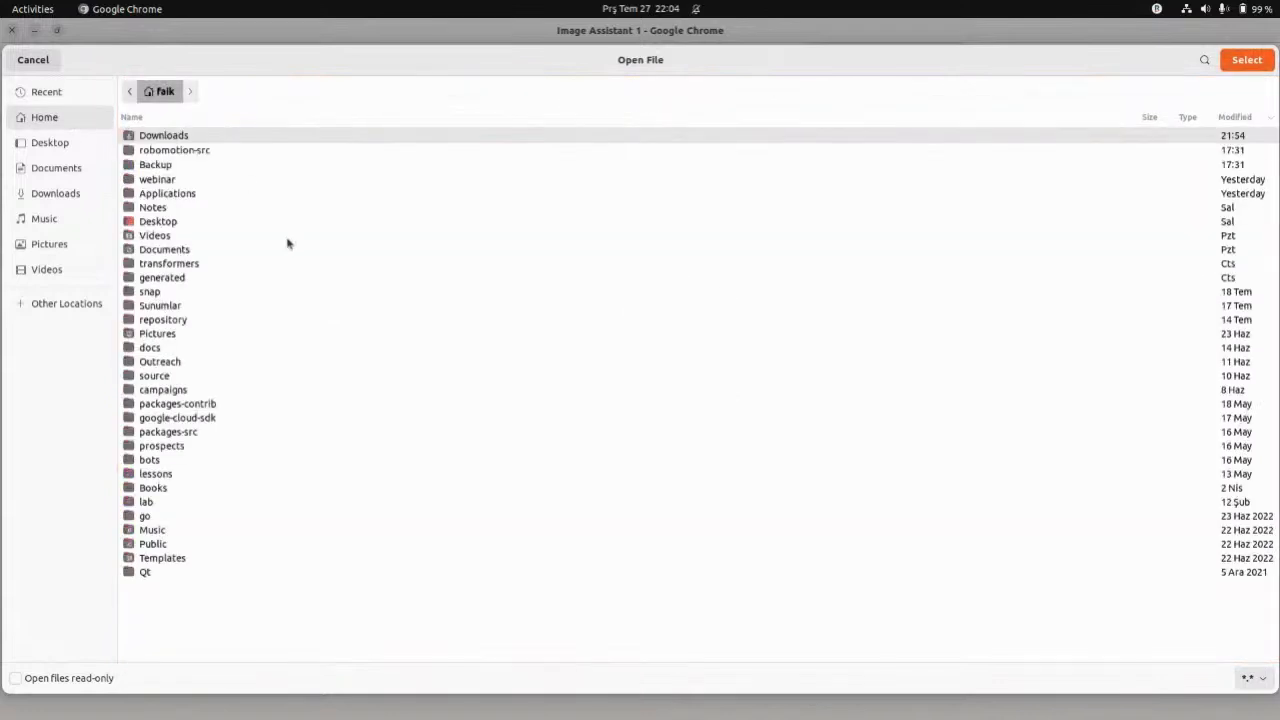
pyautogui.doubleClick(165, 179)
pyautogui.doubleClick(180, 136)
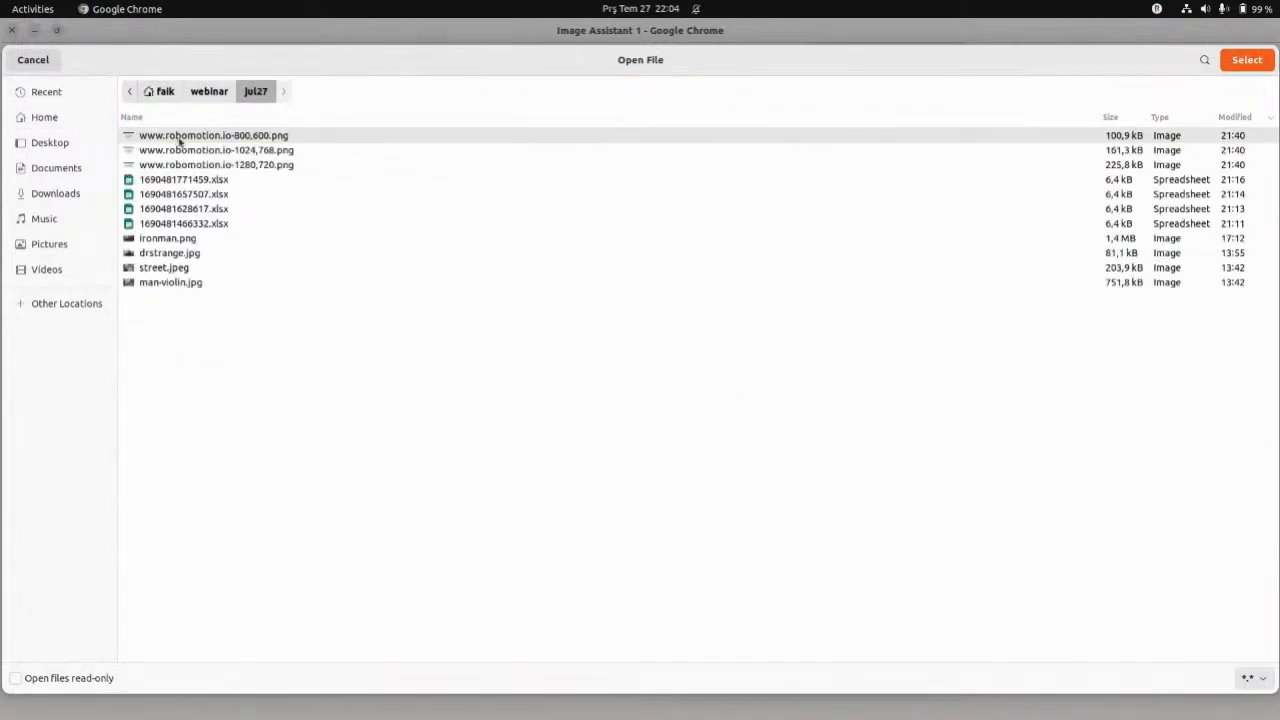
pyautogui.doubleClick(169, 268)
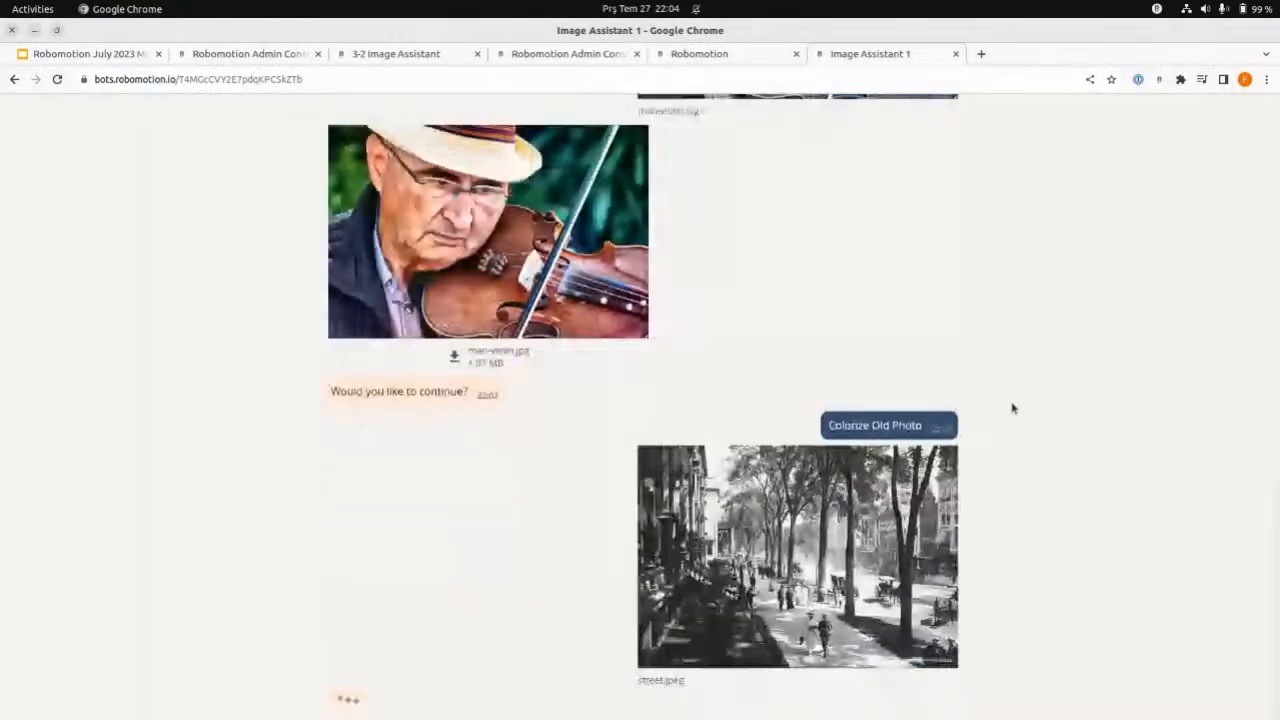
pyautogui.scroll(3, 441, 357)
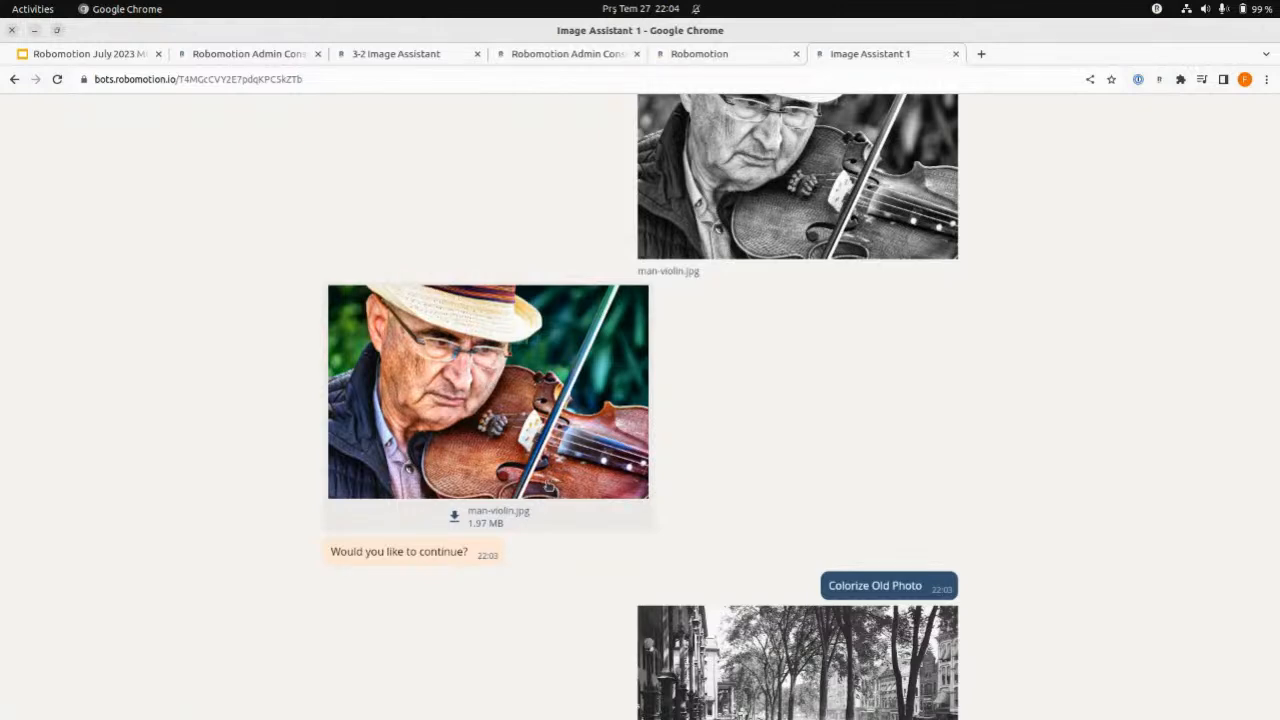
# - Open the Colorize Old Photos subflow in the designer and inspect the Send to User node's properties
pyautogui.click(420, 57)
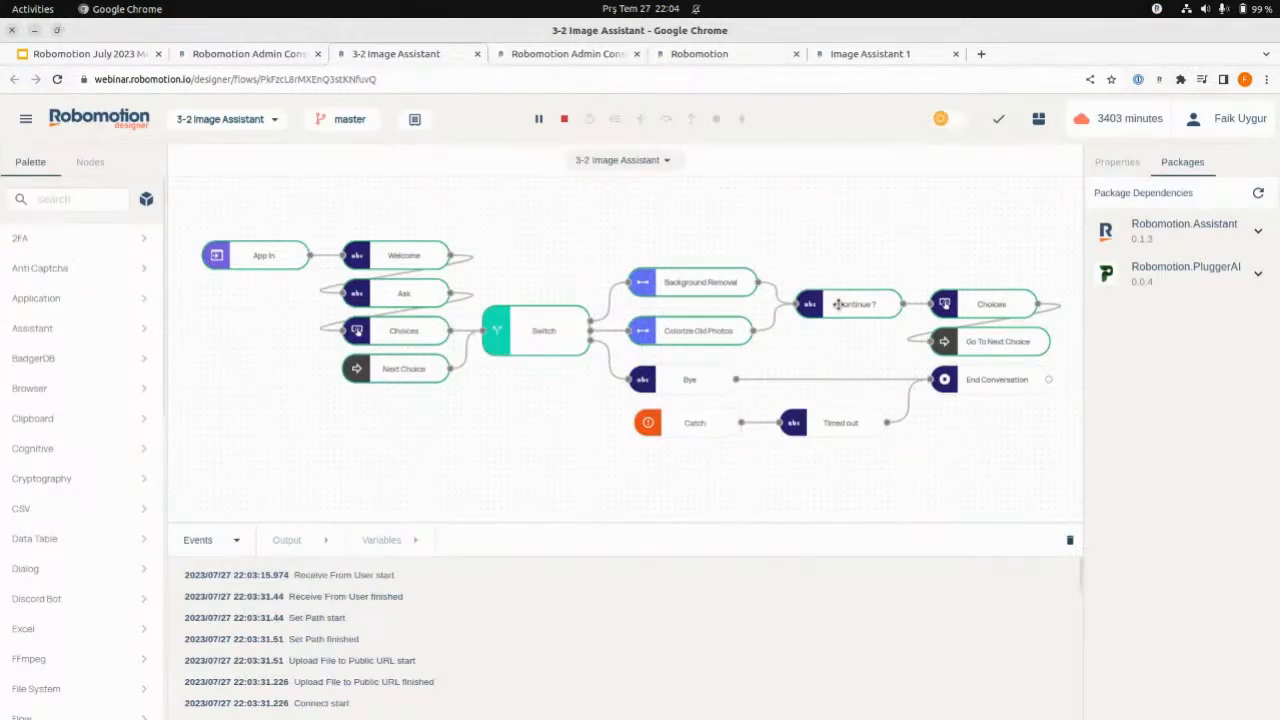
pyautogui.doubleClick(718, 329)
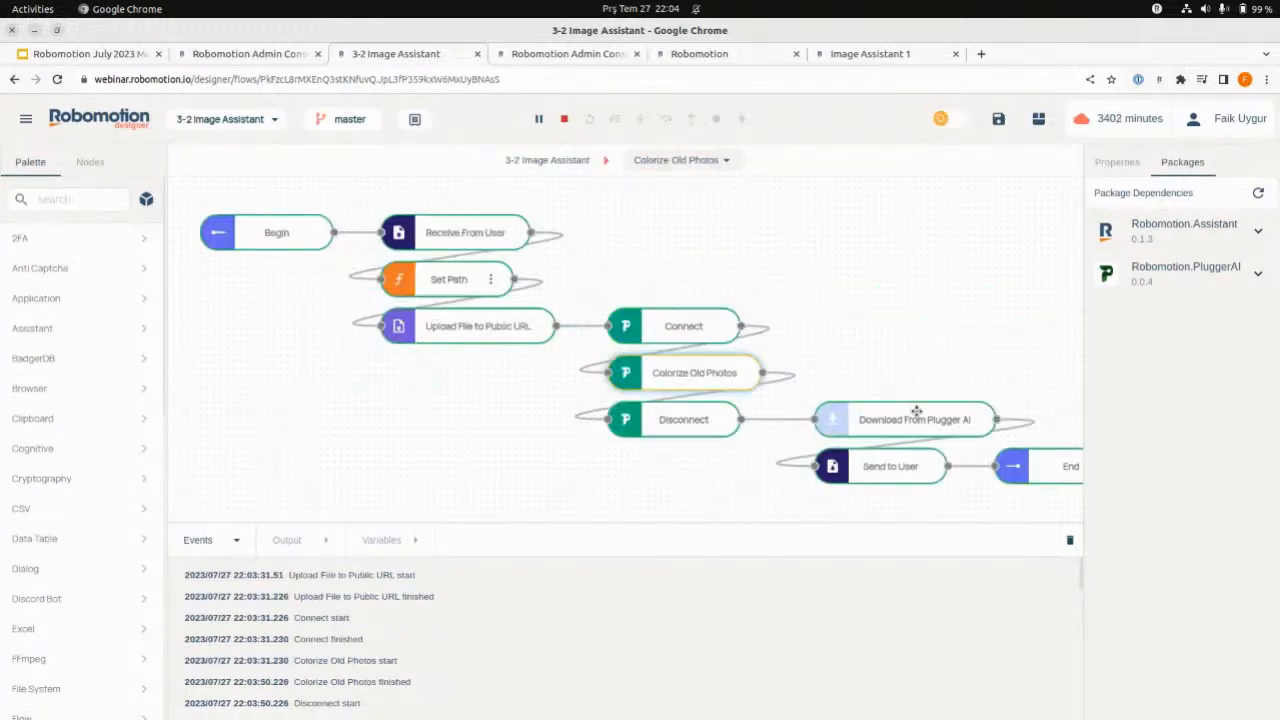
pyautogui.click(871, 471)
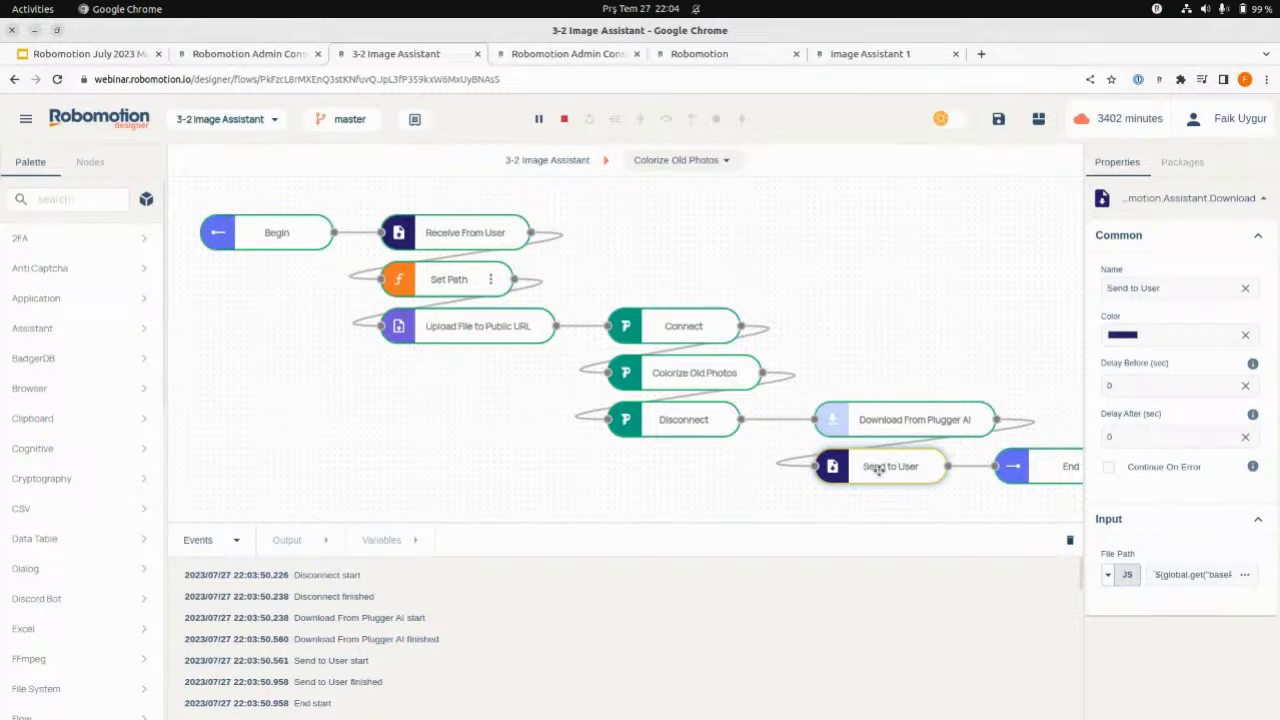
# - Download the colorized street.jpeg from the Image Assistant 1 chat, view it, and close the image and the download bar
pyautogui.click(870, 53)
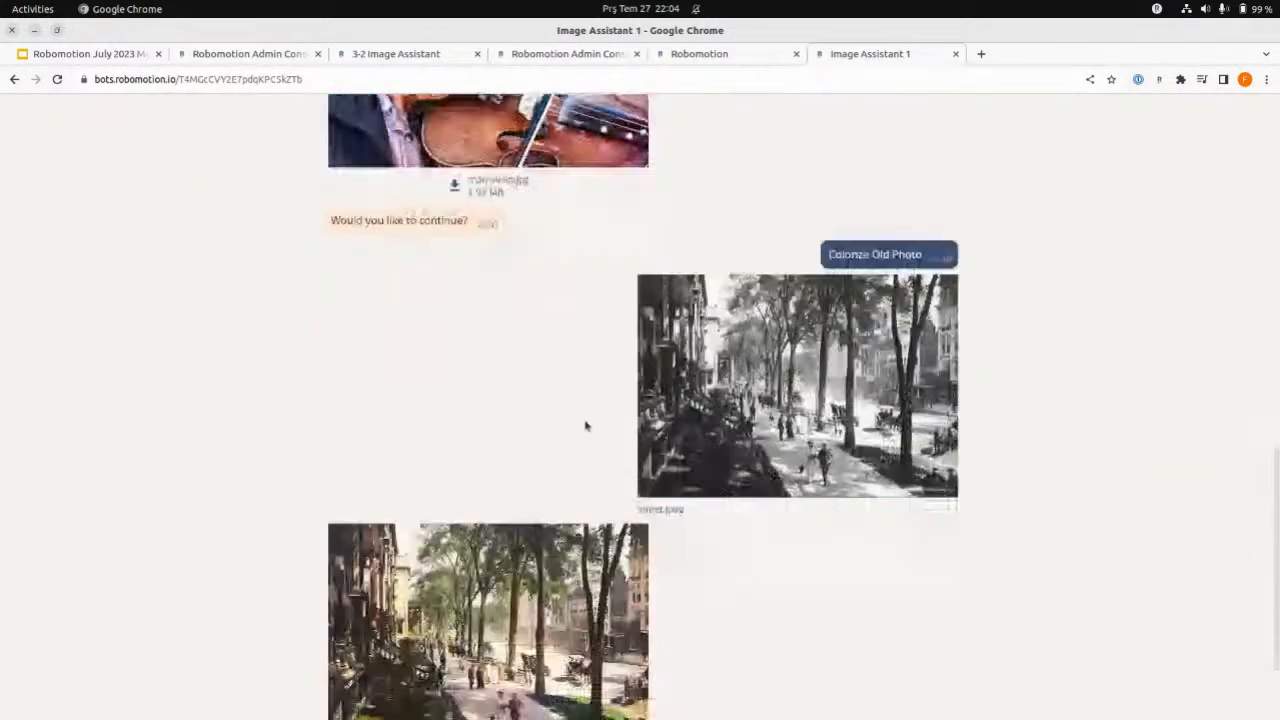
pyautogui.scroll(-2, 587, 426)
pyautogui.click(463, 620)
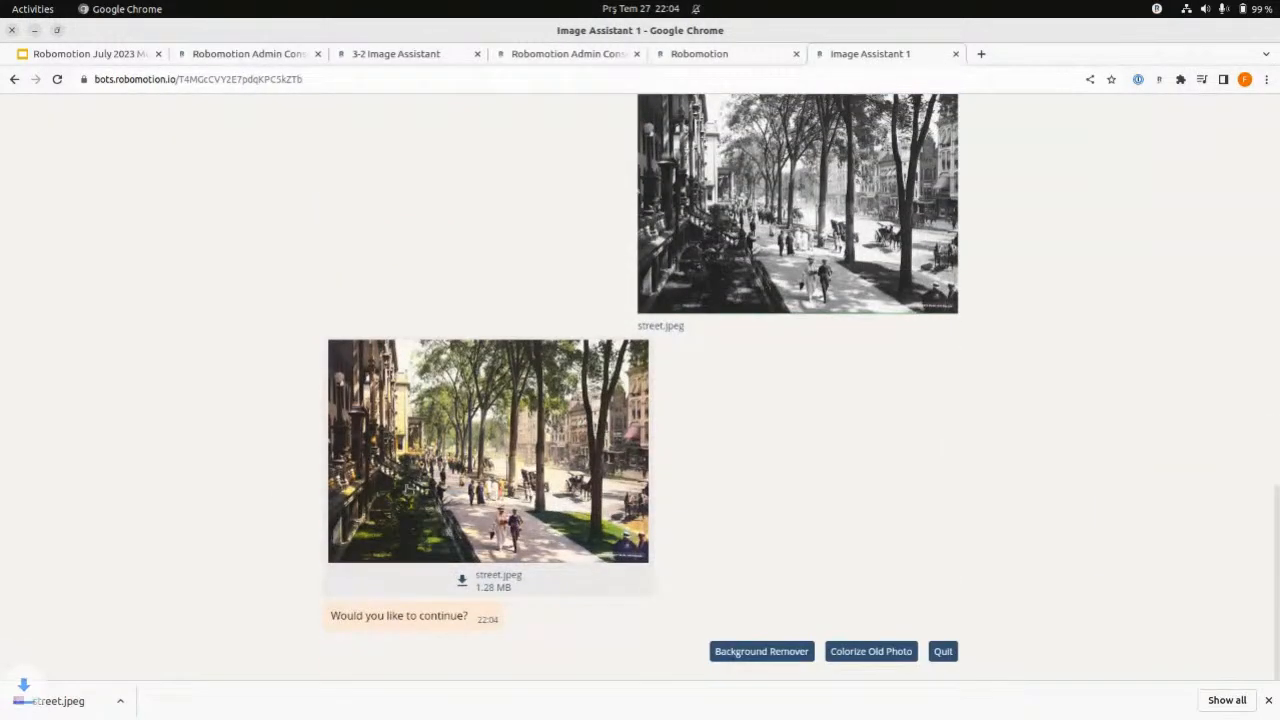
pyautogui.click(50, 700)
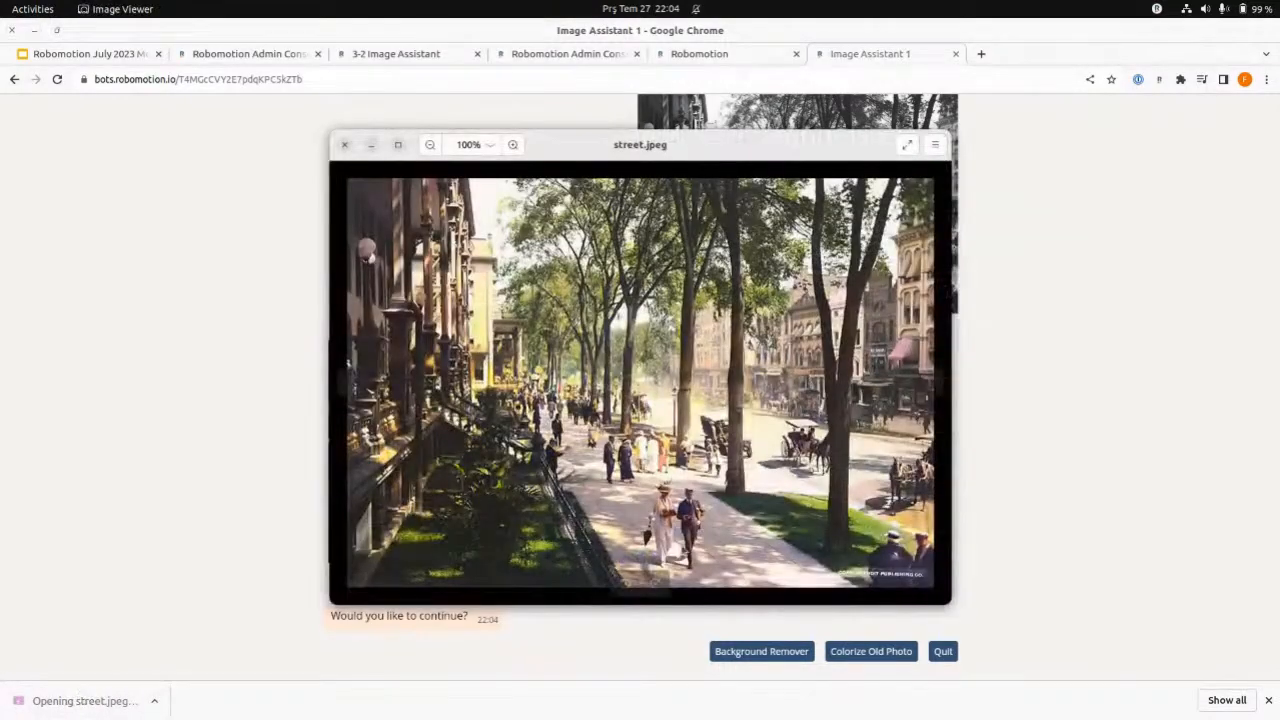
pyautogui.click(345, 147)
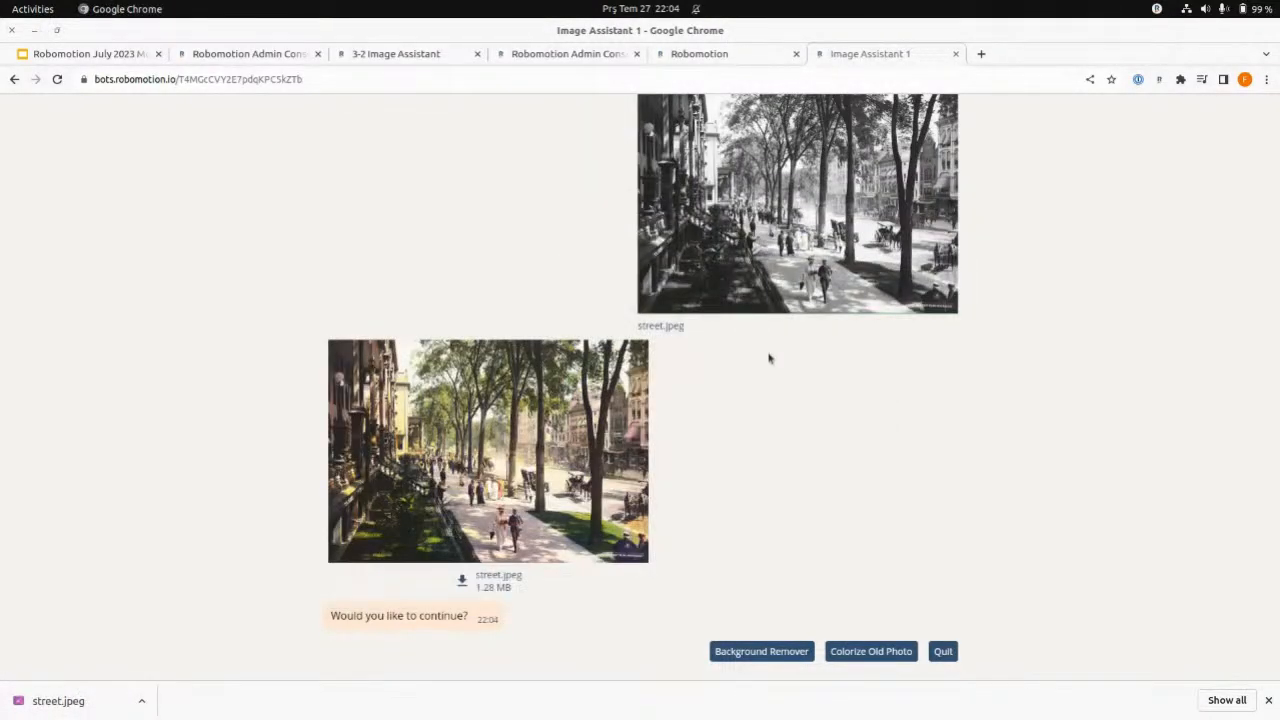
pyautogui.scroll(8, 790, 416)
pyautogui.click(1268, 701)
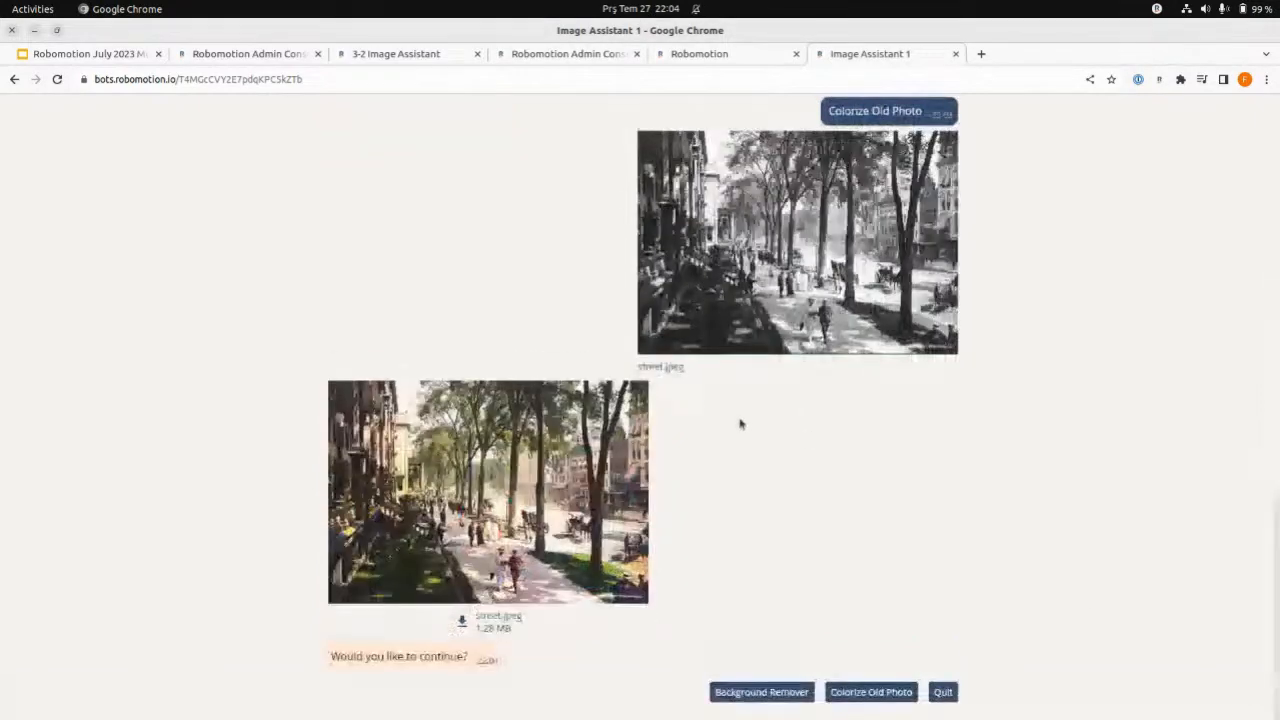
# - Review the whole assistant conversation, comparing the uploaded images with the background-removed and colorized results
pyautogui.scroll(5, 740, 423)
pyautogui.scroll(5, 590, 309)
pyautogui.scroll(3, 591, 305)
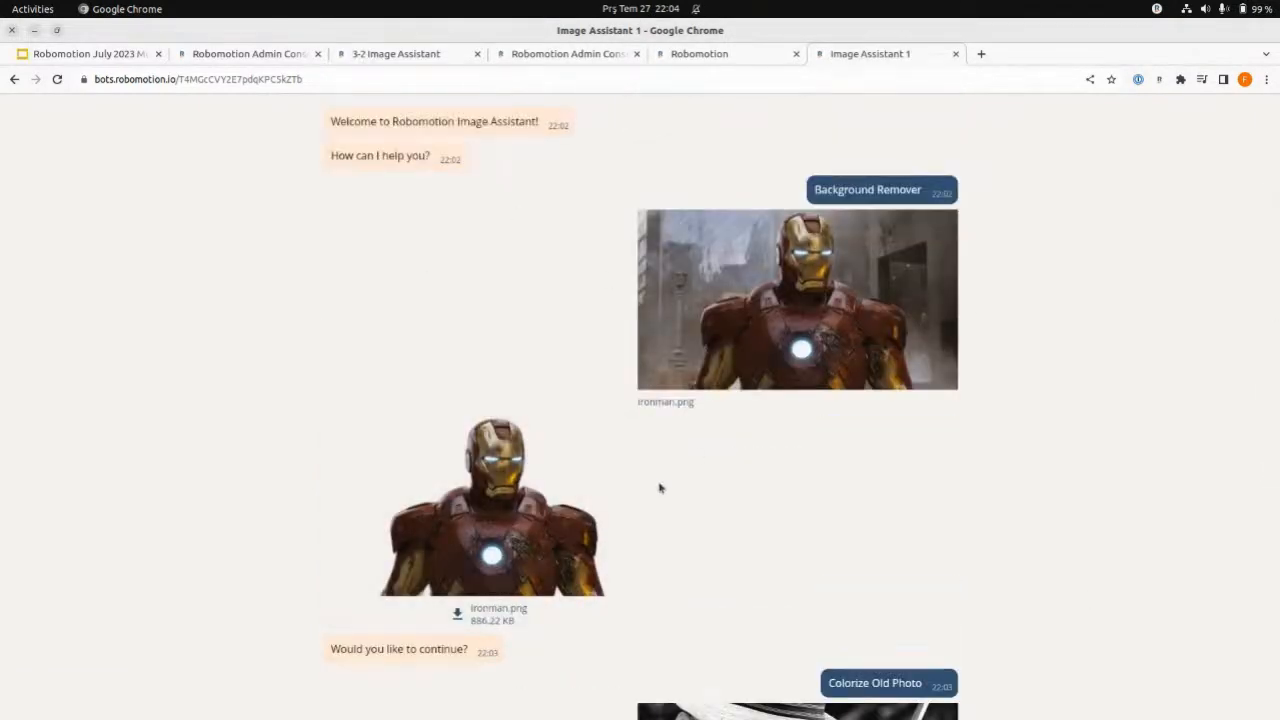
pyautogui.scroll(-3, 874, 439)
pyautogui.scroll(3, 871, 437)
pyautogui.scroll(-3, 700, 505)
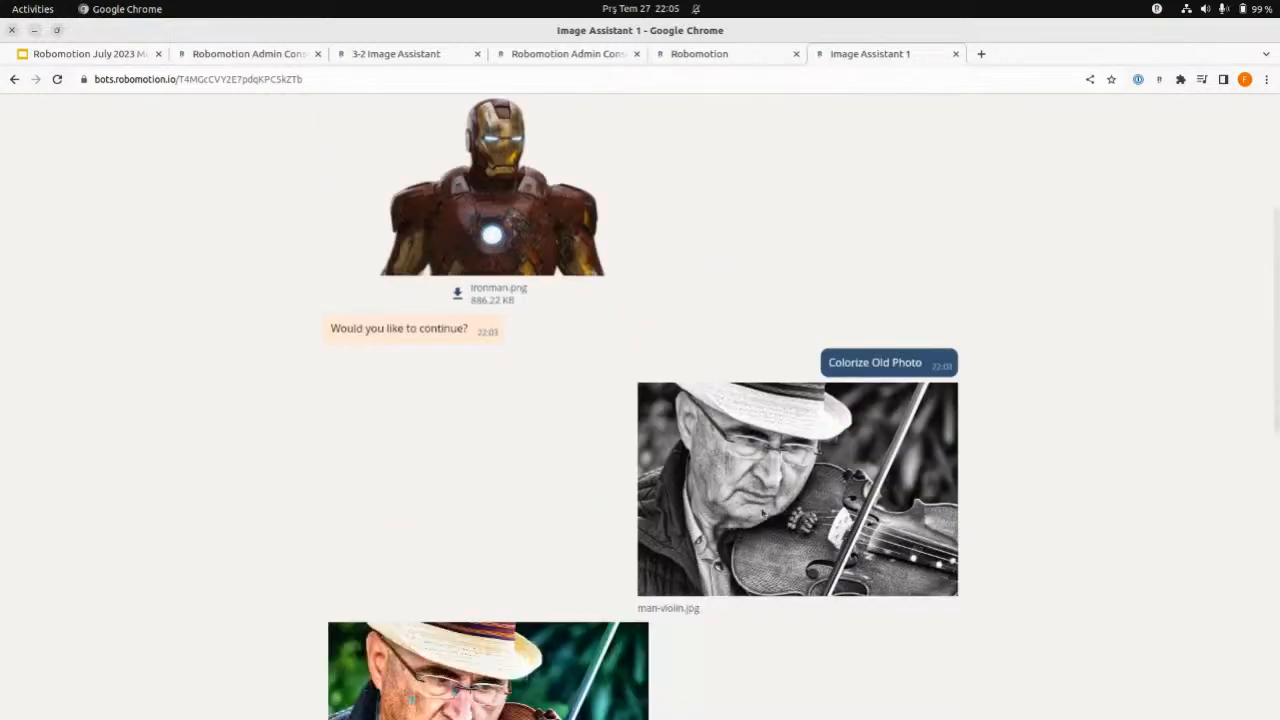
pyautogui.scroll(-8, 761, 511)
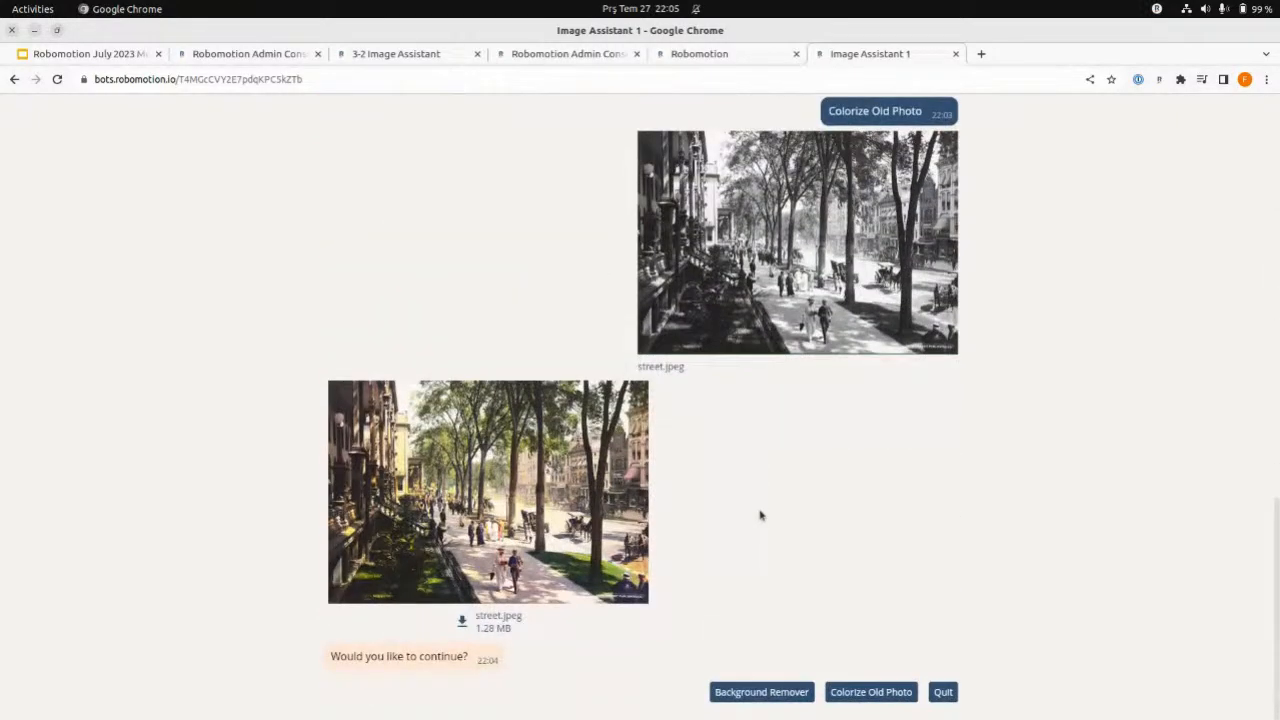
pyautogui.scroll(12, 750, 514)
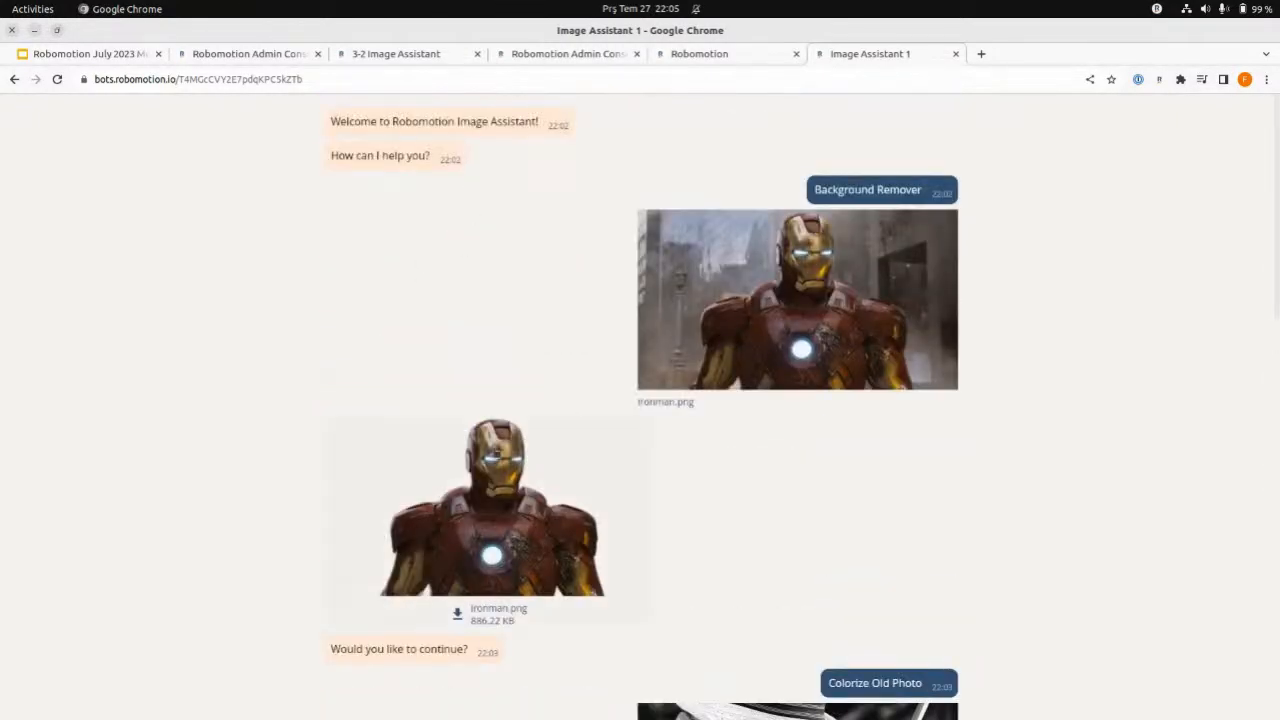
# - Return to the main 3-2 Image Assistant flow in the designer and examine its nodes and event log
pyautogui.click(421, 60)
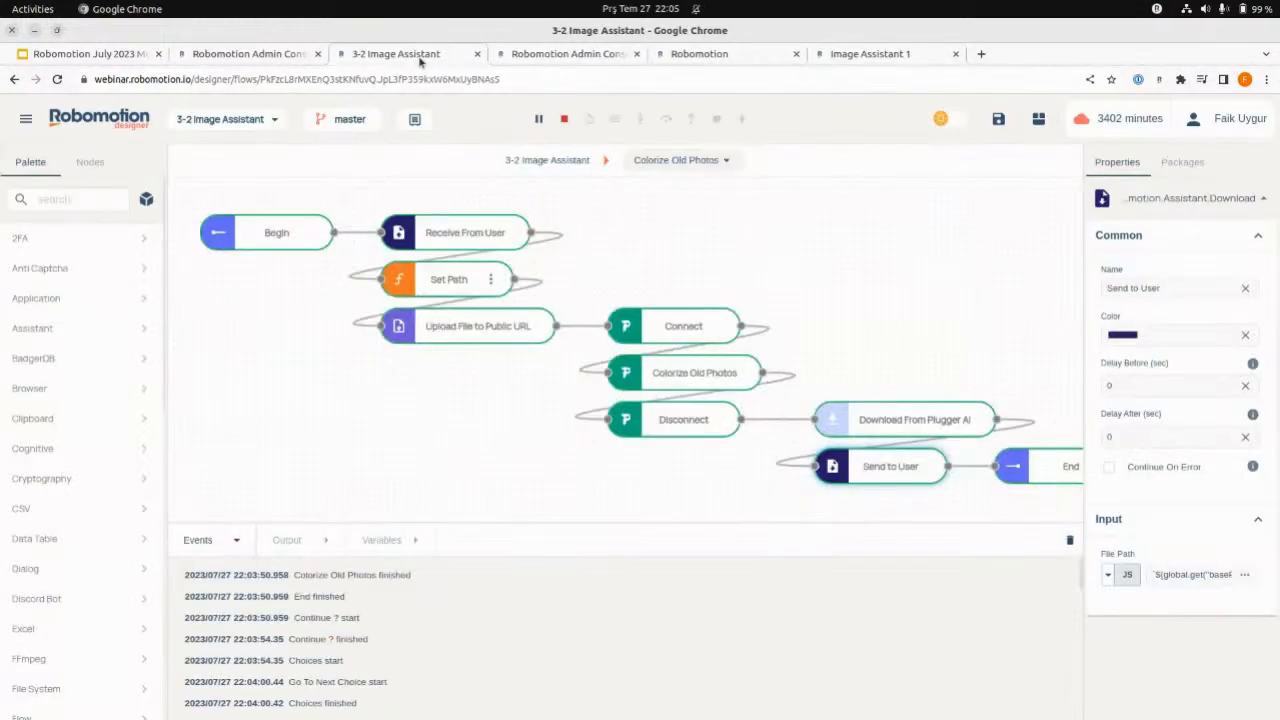
pyautogui.click(553, 162)
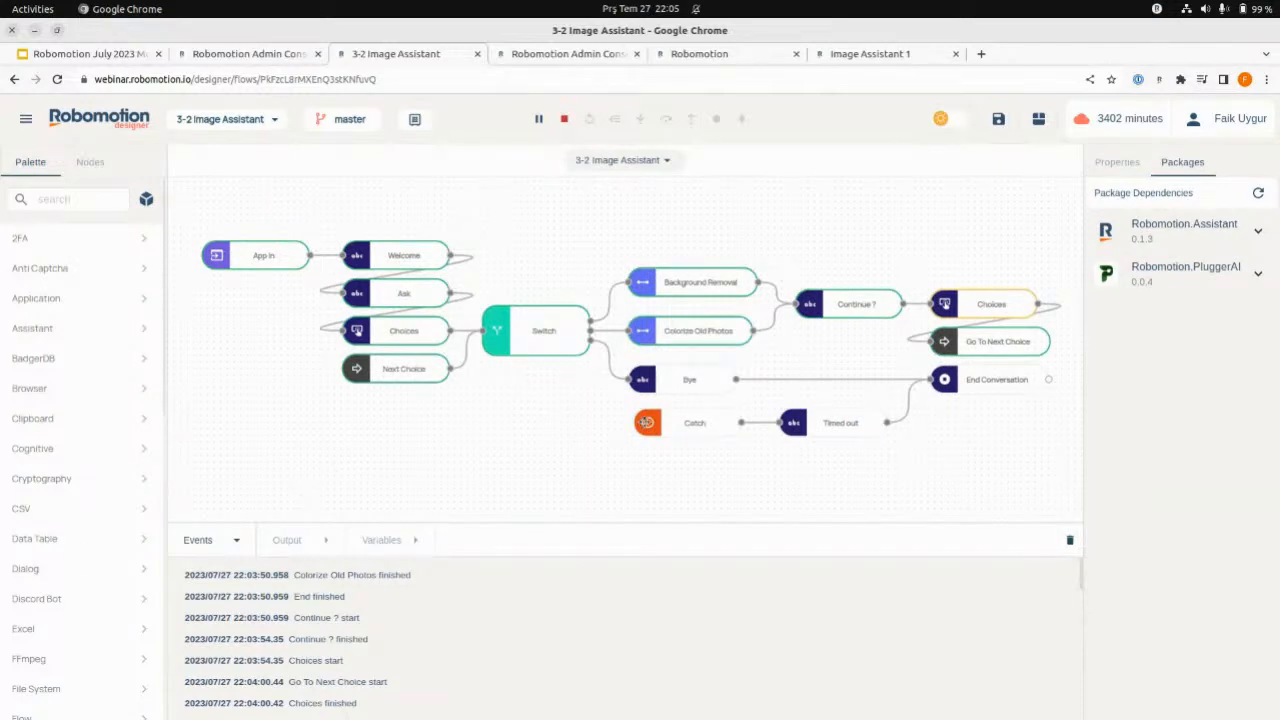
pyautogui.scroll(-5, 95, 330)
pyautogui.scroll(5, 55, 535)
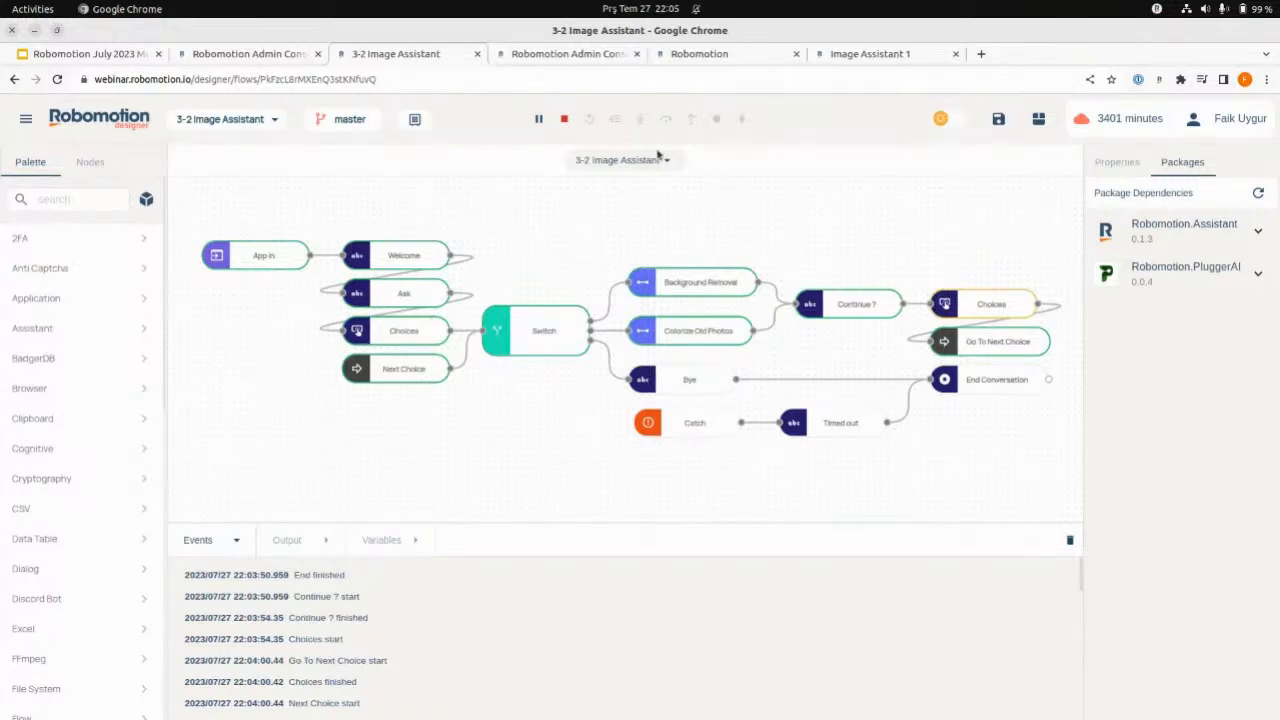
# - Open a second Image Assistant 1 chat session in a new browser tab using the existing chat's address
pyautogui.click(868, 56)
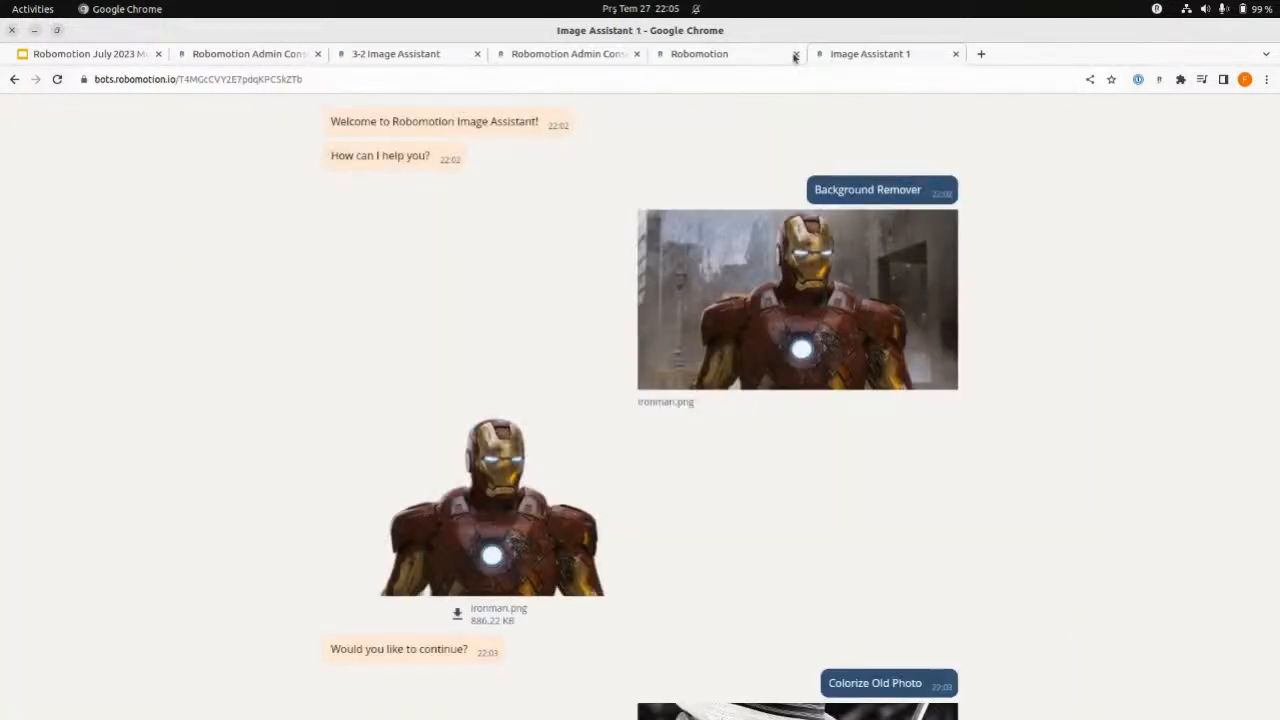
pyautogui.click(647, 80)
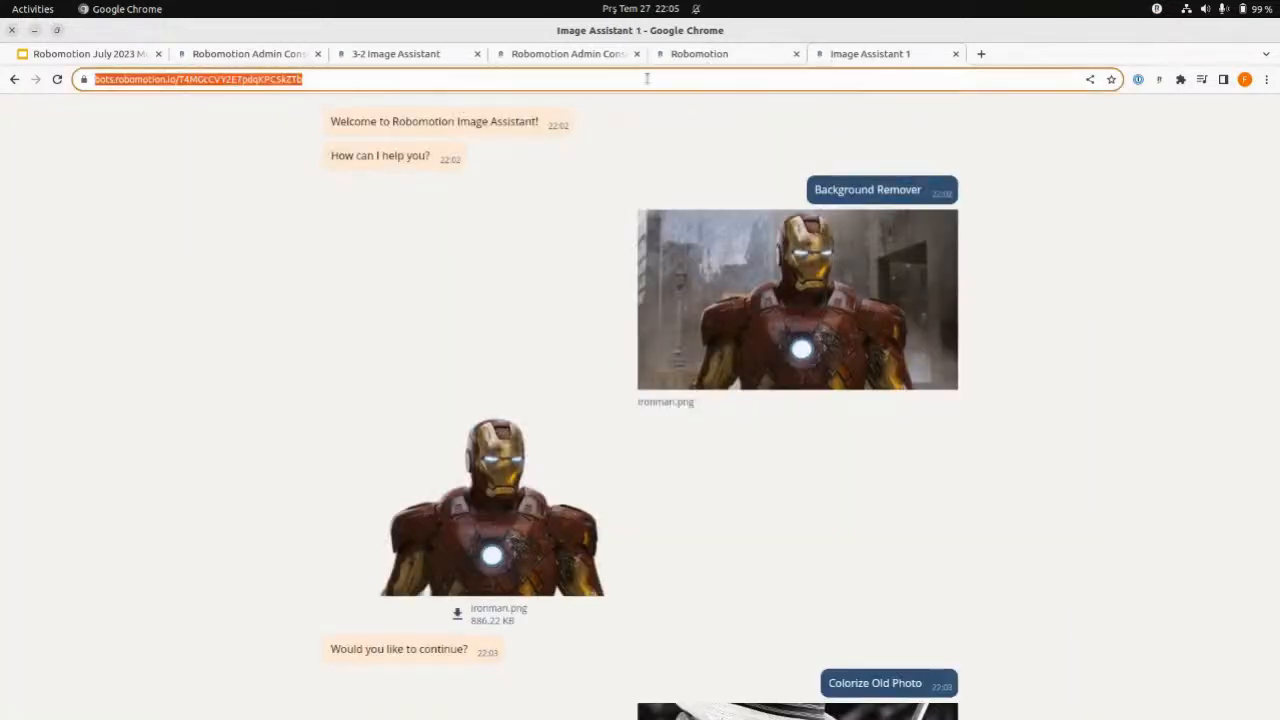
pyautogui.click(982, 55)
pyautogui.press('Return')
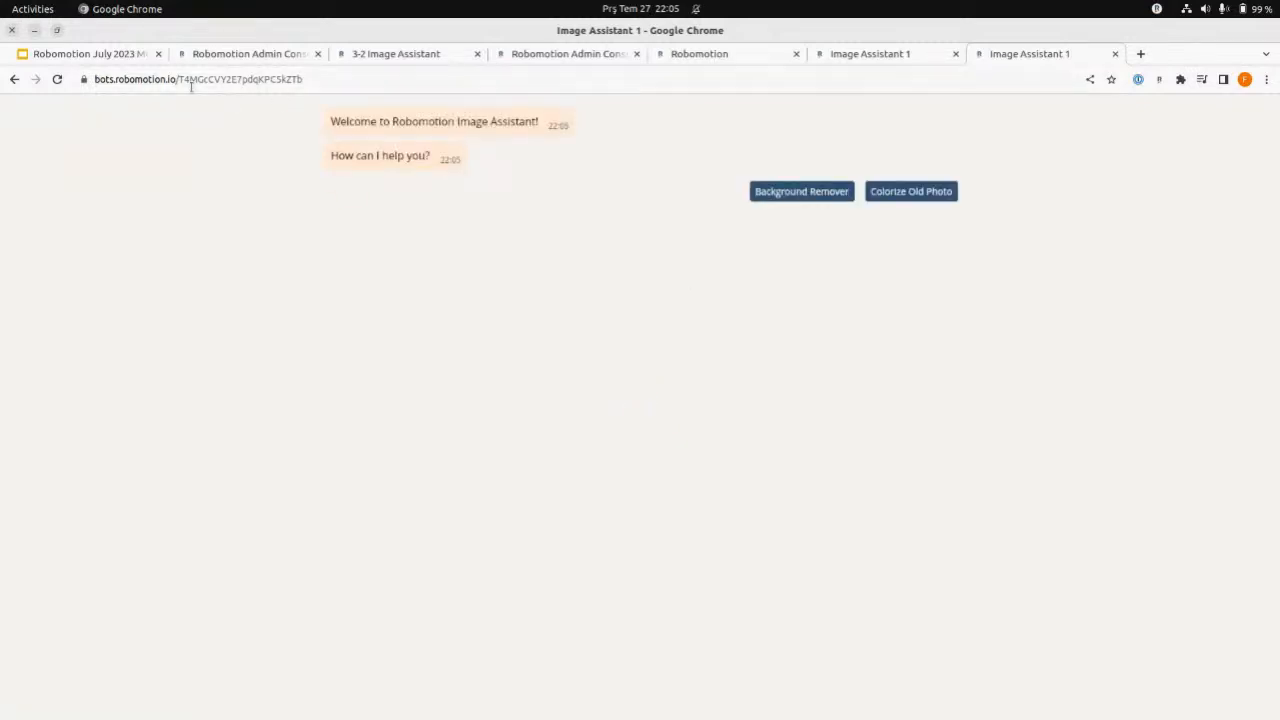
# - Inspect the running 3-2 Image Assistant flow in the designer and compare the two open chat sessions
pyautogui.click(335, 76)
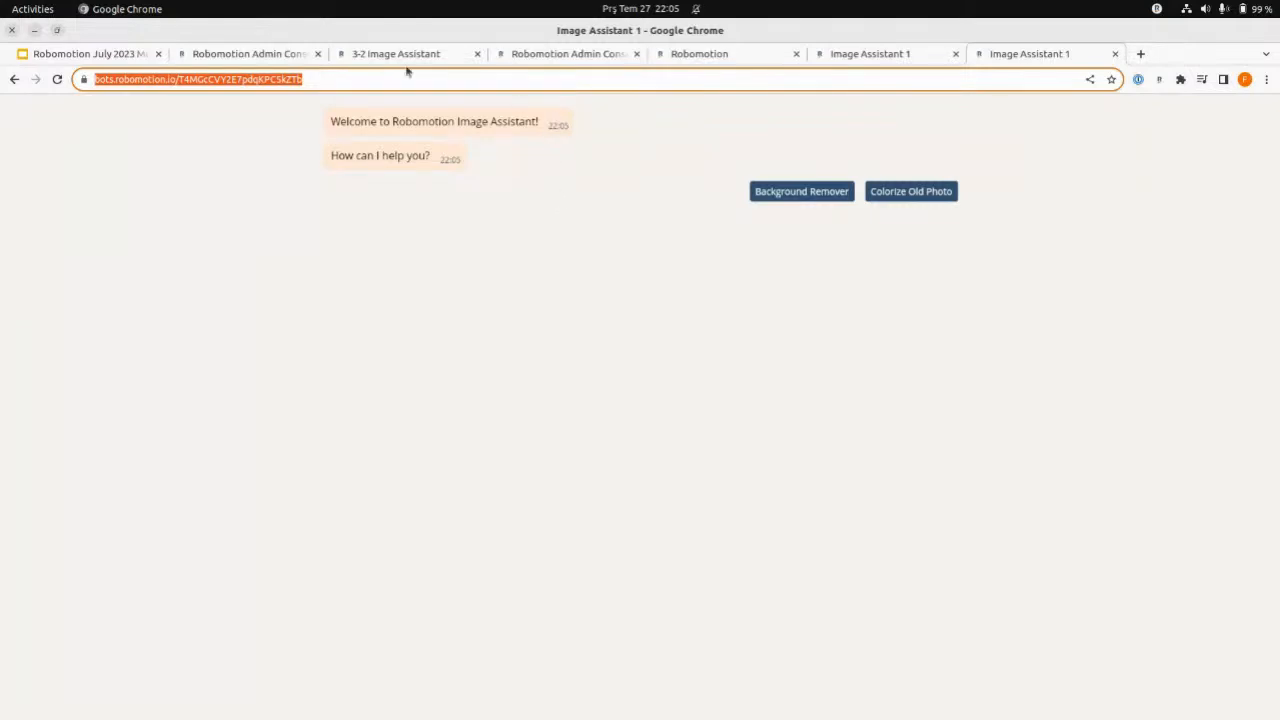
pyautogui.click(374, 60)
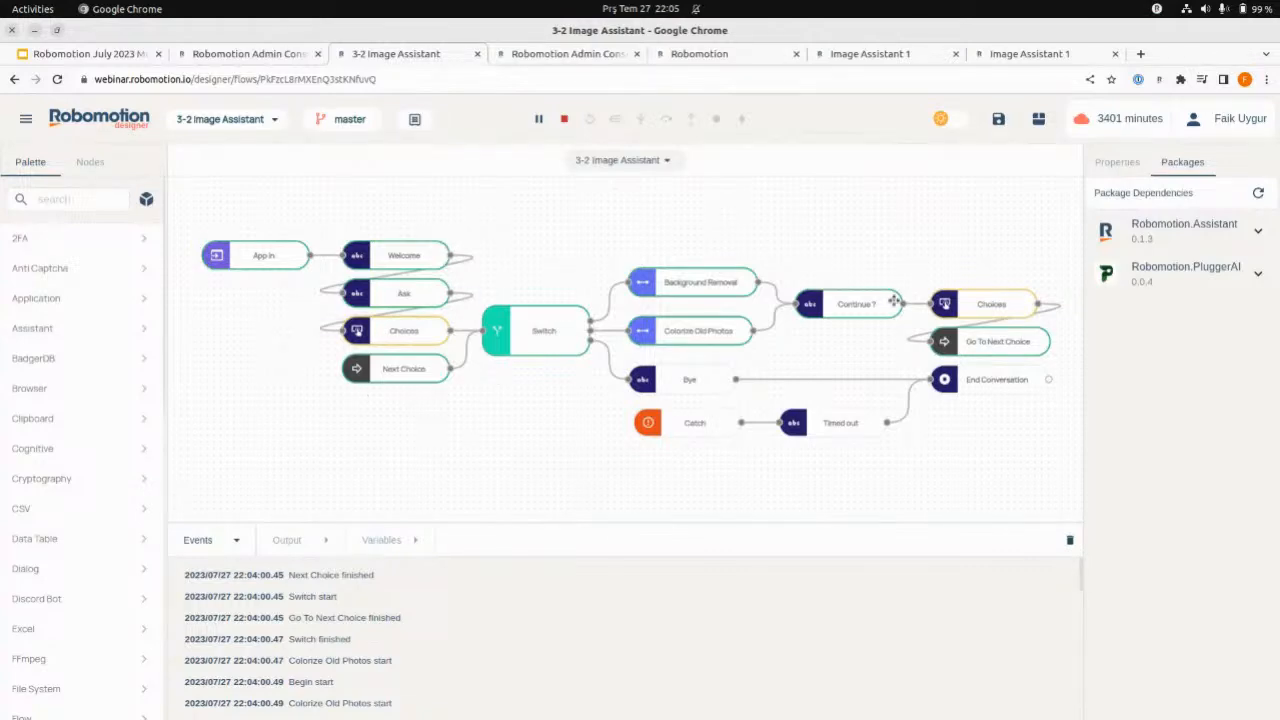
pyautogui.click(1009, 56)
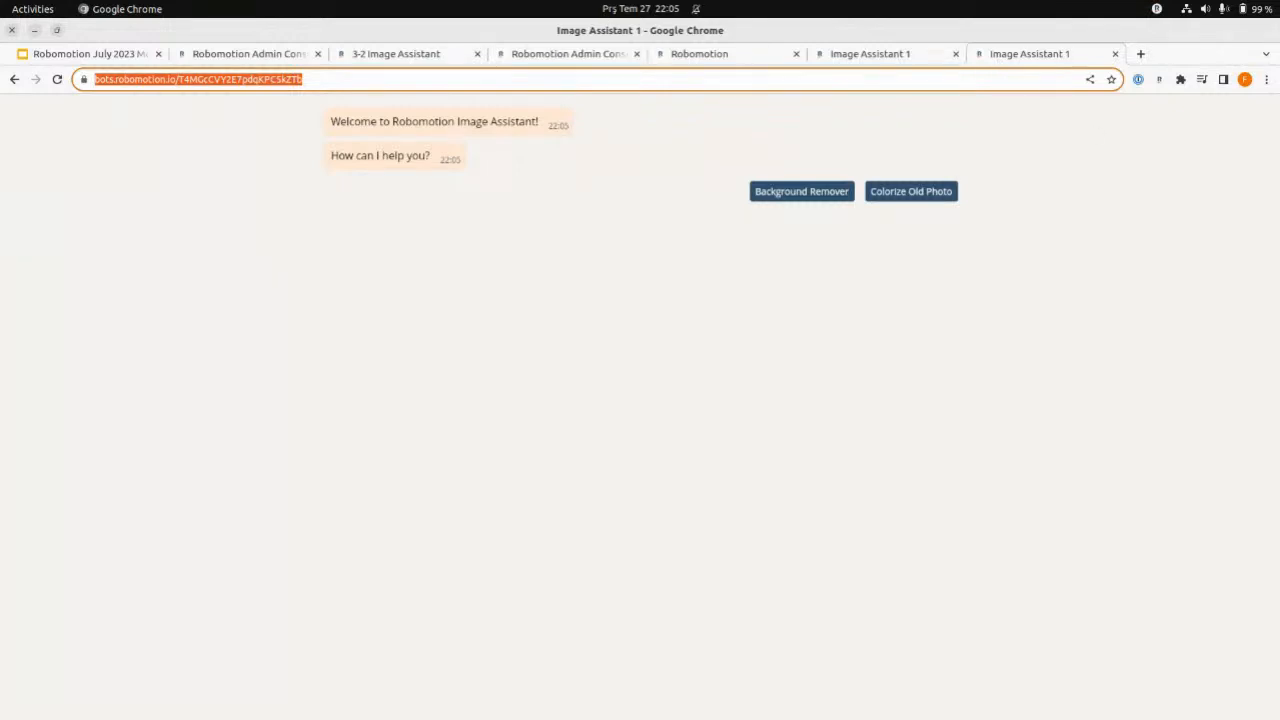
pyautogui.click(1182, 281)
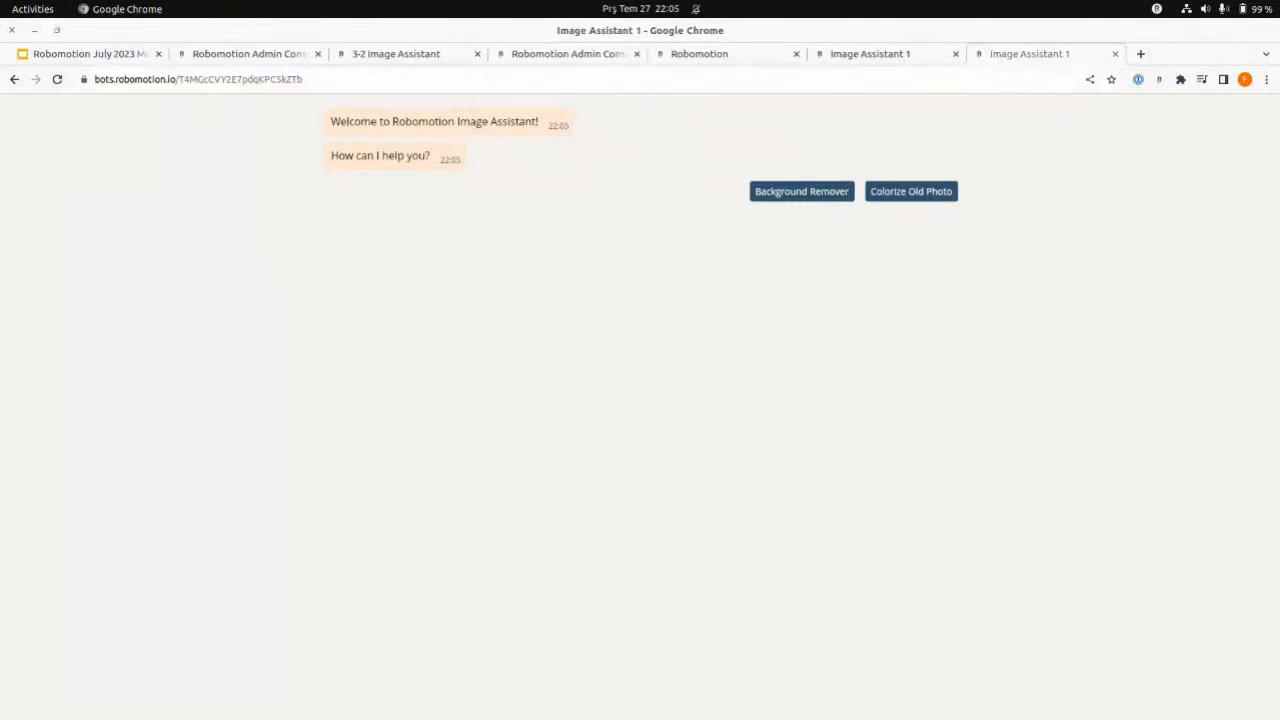
pyautogui.click(884, 62)
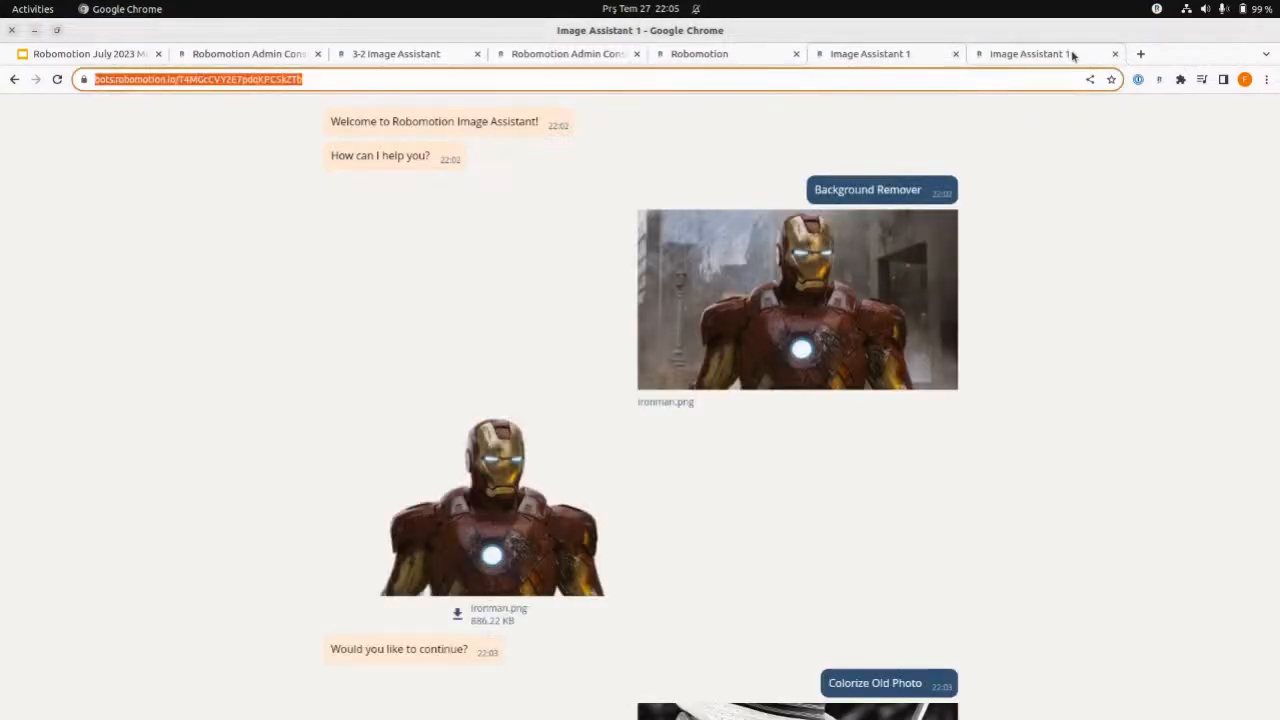
# - Look over the admin console's Bots list and the presentation slide on turning a Flow into a Bot
pyautogui.click(711, 58)
pyautogui.click(574, 58)
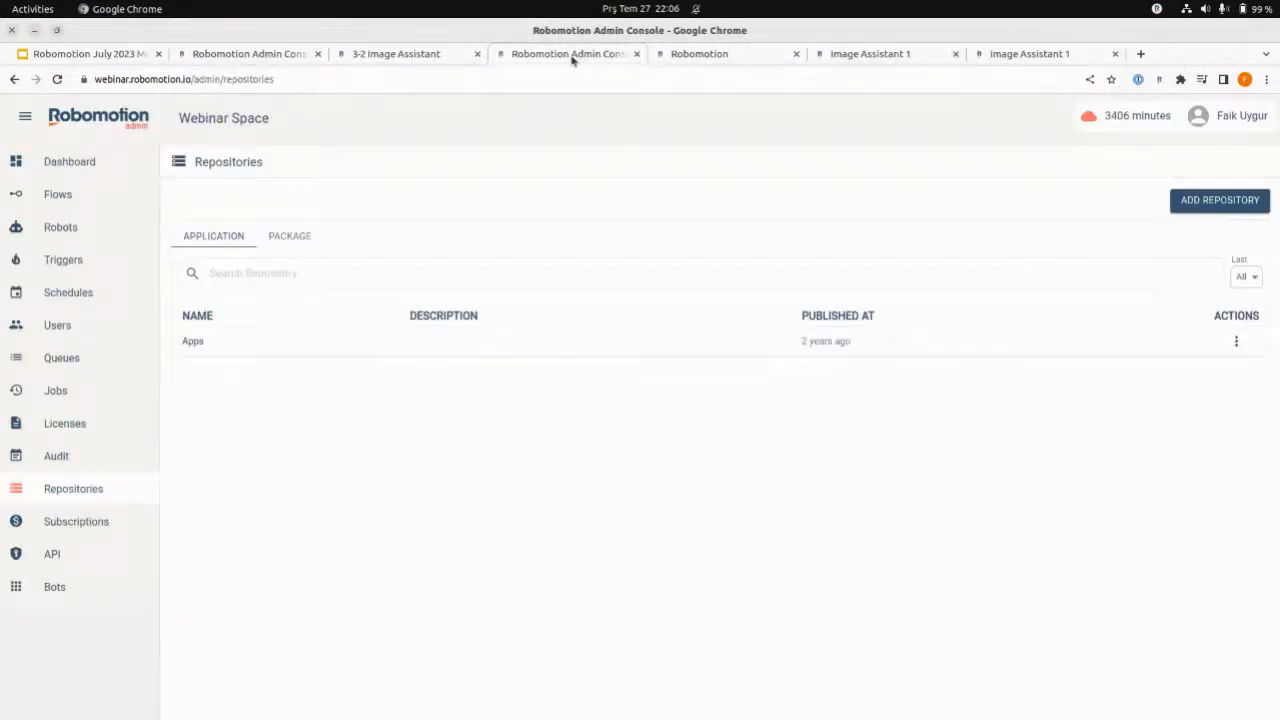
pyautogui.click(382, 58)
pyautogui.click(239, 58)
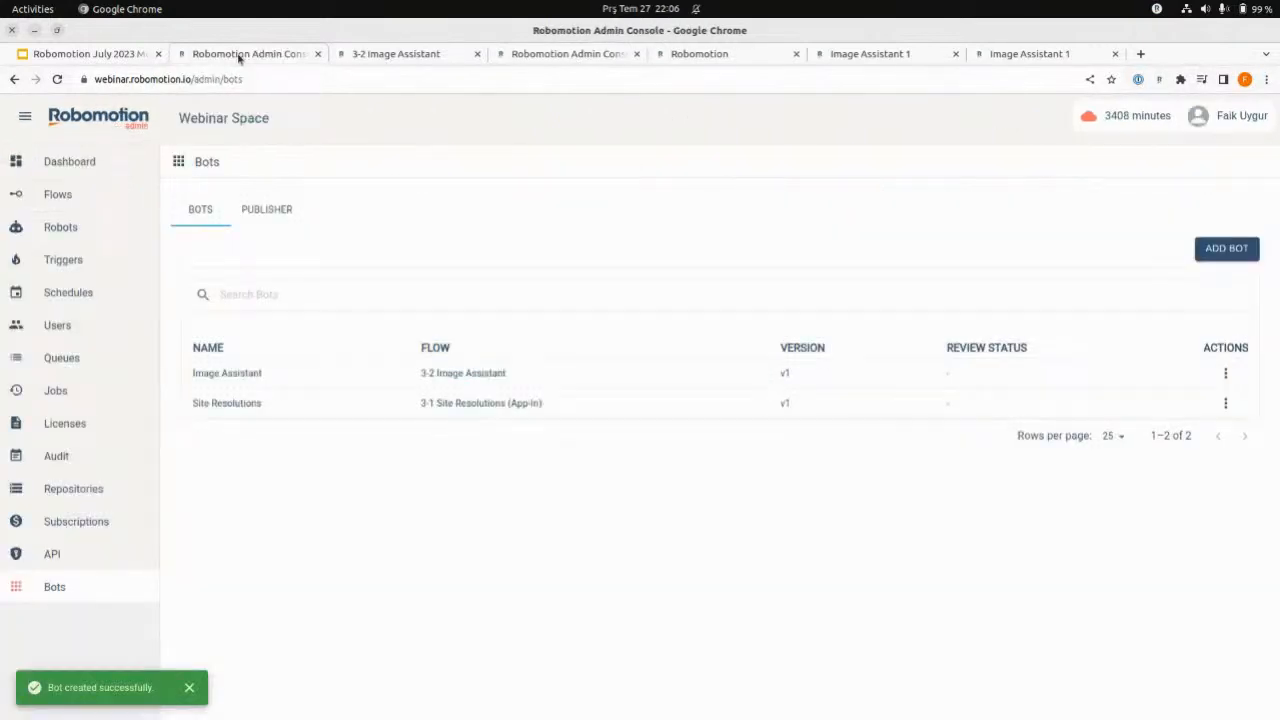
pyautogui.click(127, 60)
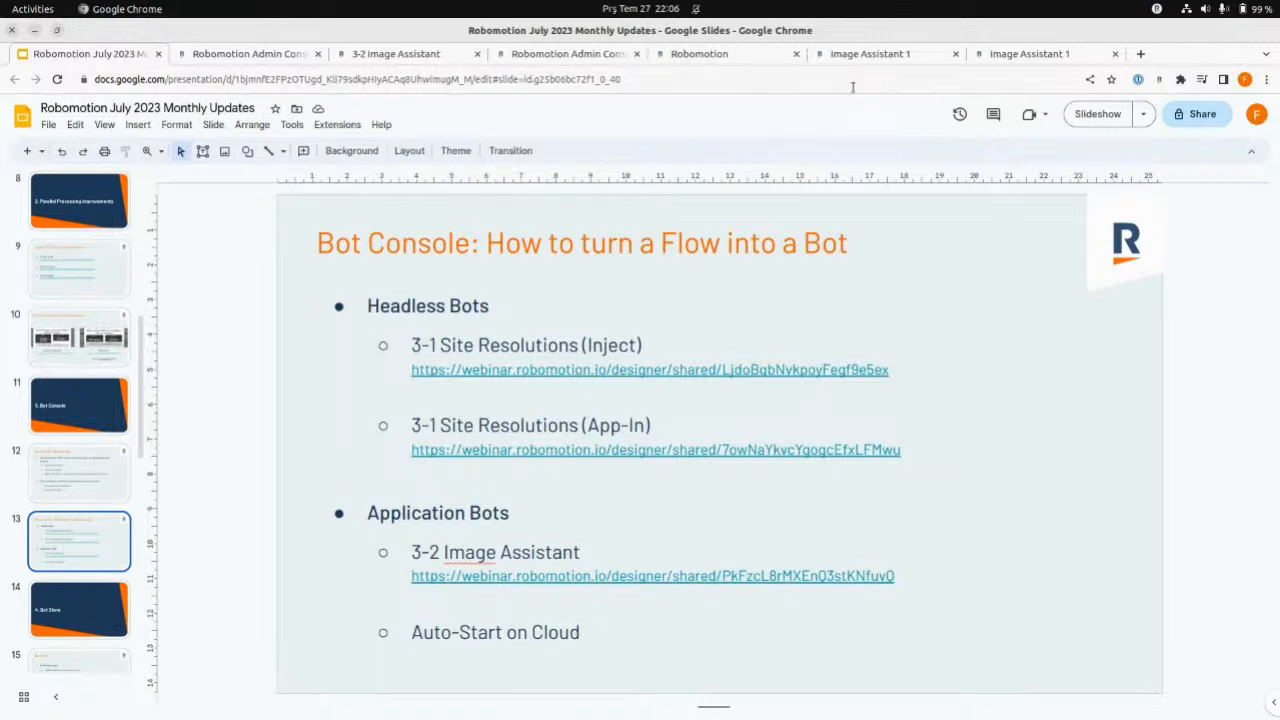
# - Close both Image Assistant 1 chats and open the Image Assistant 1 instance's page in the bot console
pyautogui.click(897, 64)
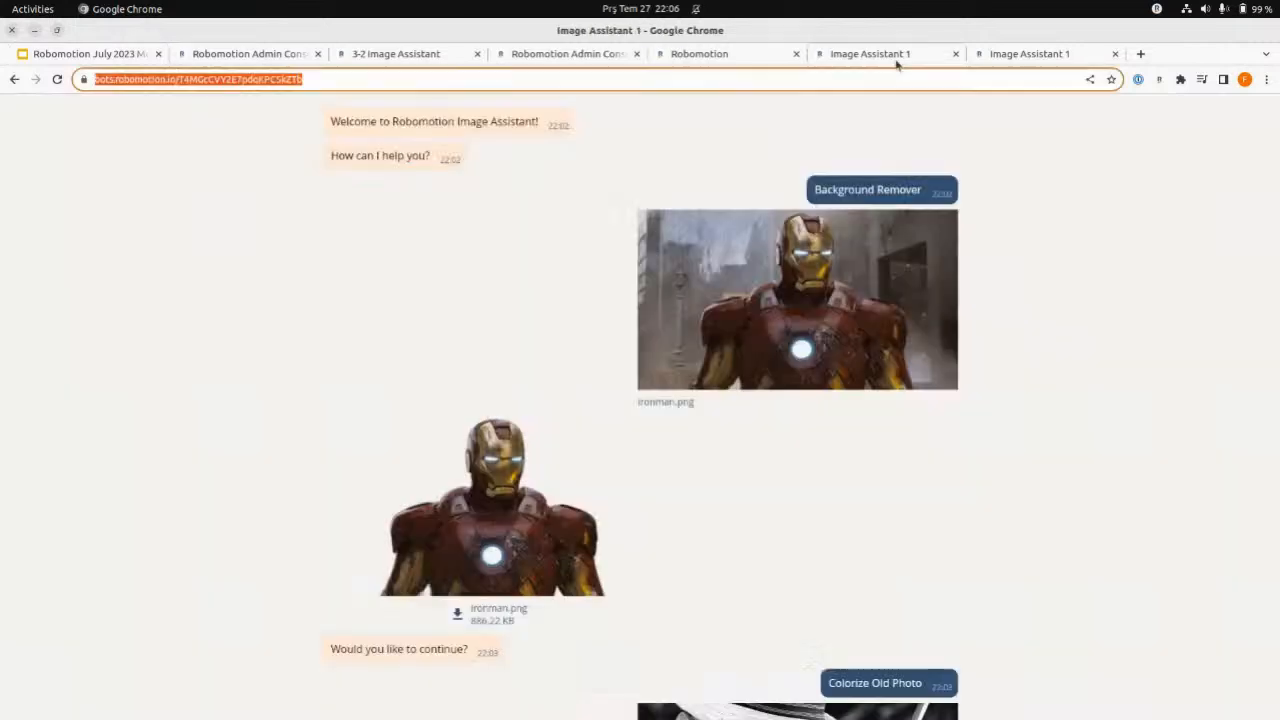
pyautogui.click(956, 54)
pyautogui.click(956, 54)
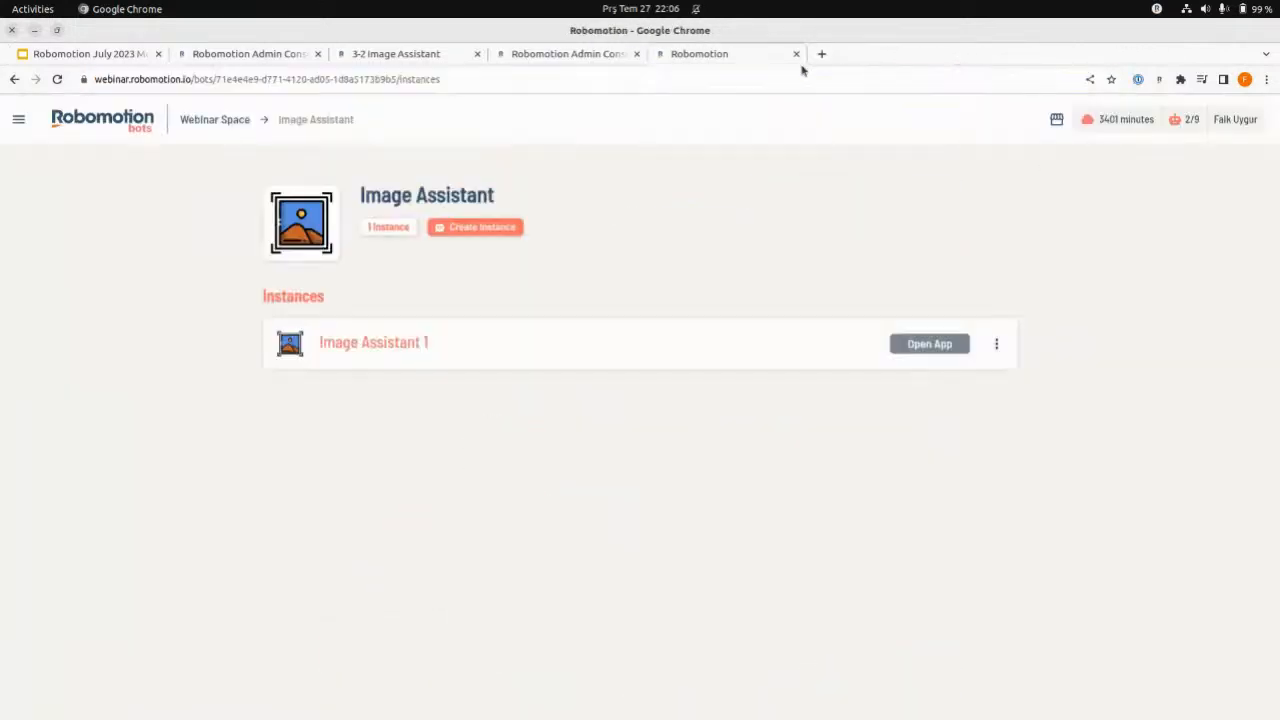
pyautogui.click(658, 343)
pyautogui.click(57, 80)
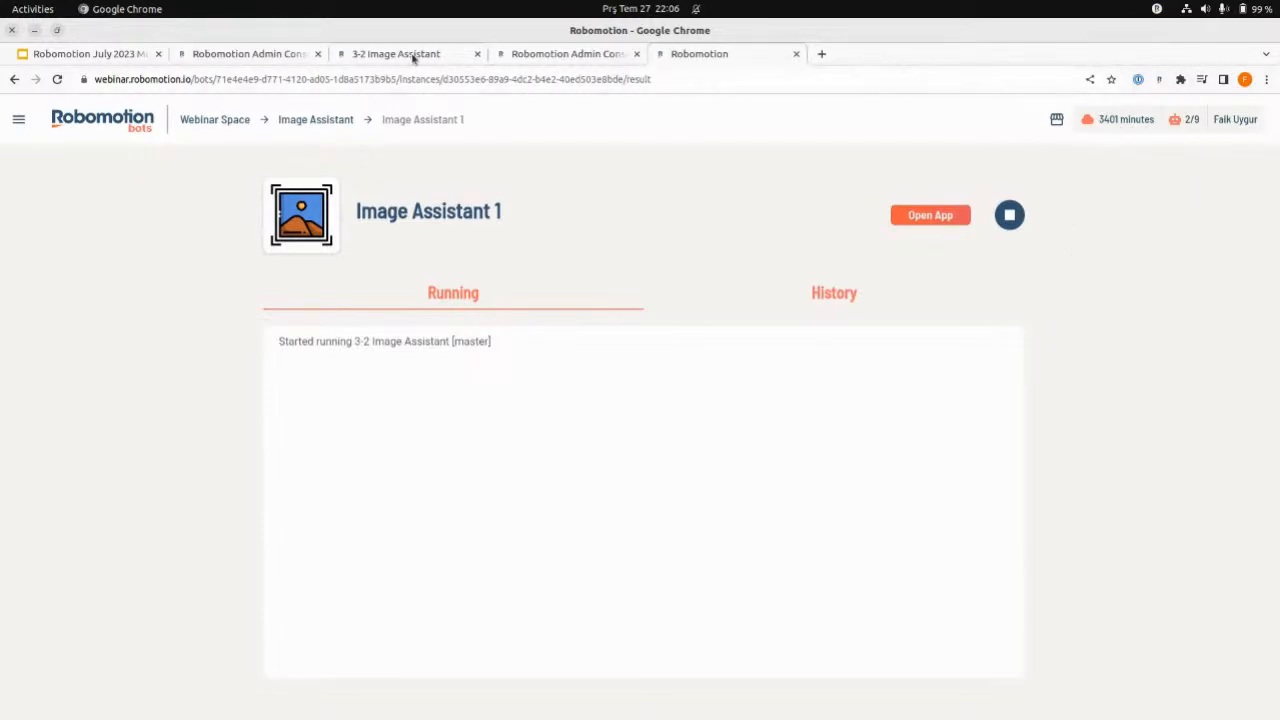
# - Edit the Image Assistant bot in the admin console to enable Auto-Start on Cloud, and save the change
pyautogui.click(545, 56)
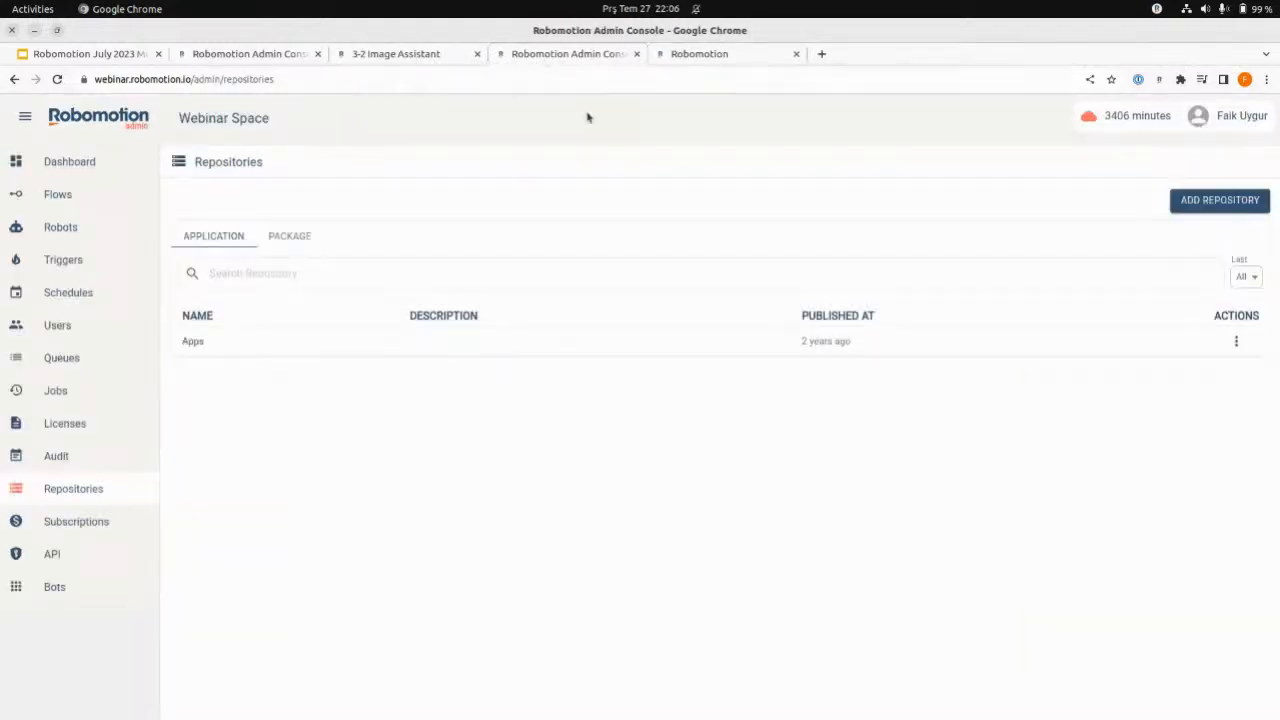
pyautogui.click(106, 586)
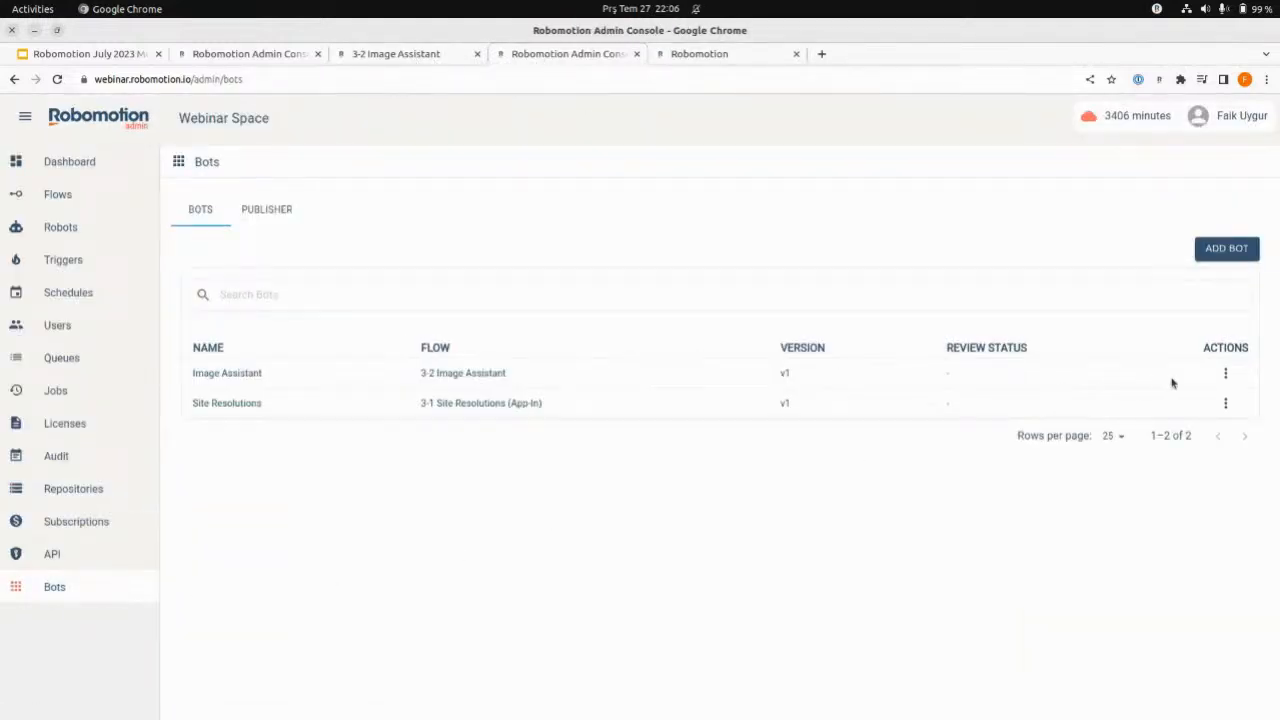
pyautogui.click(1227, 404)
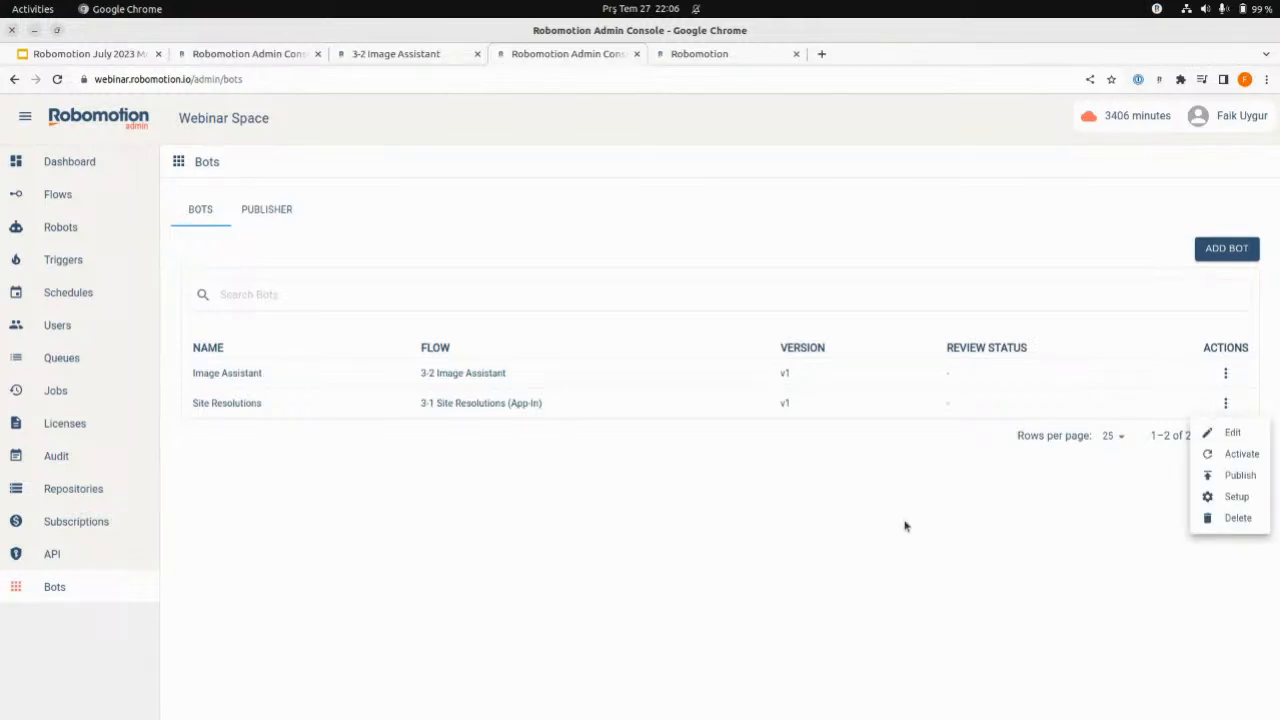
pyautogui.click(906, 523)
pyautogui.click(1228, 378)
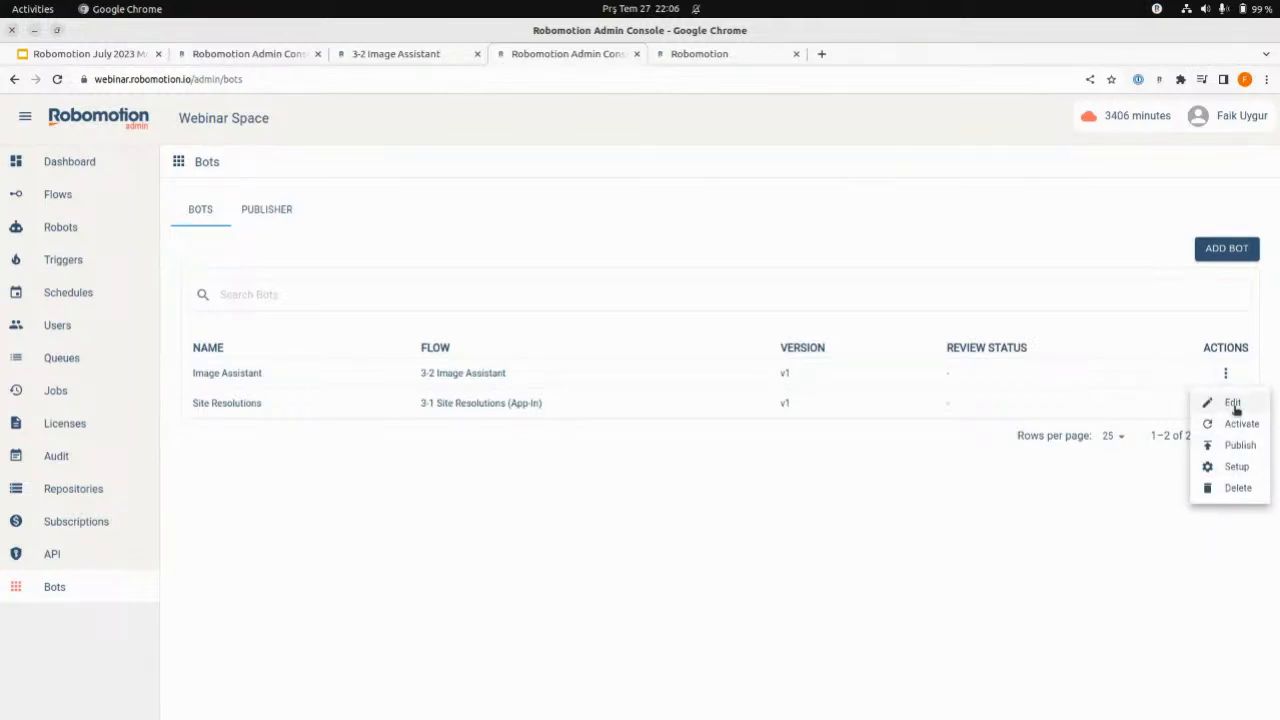
pyautogui.click(1232, 402)
pyautogui.click(539, 268)
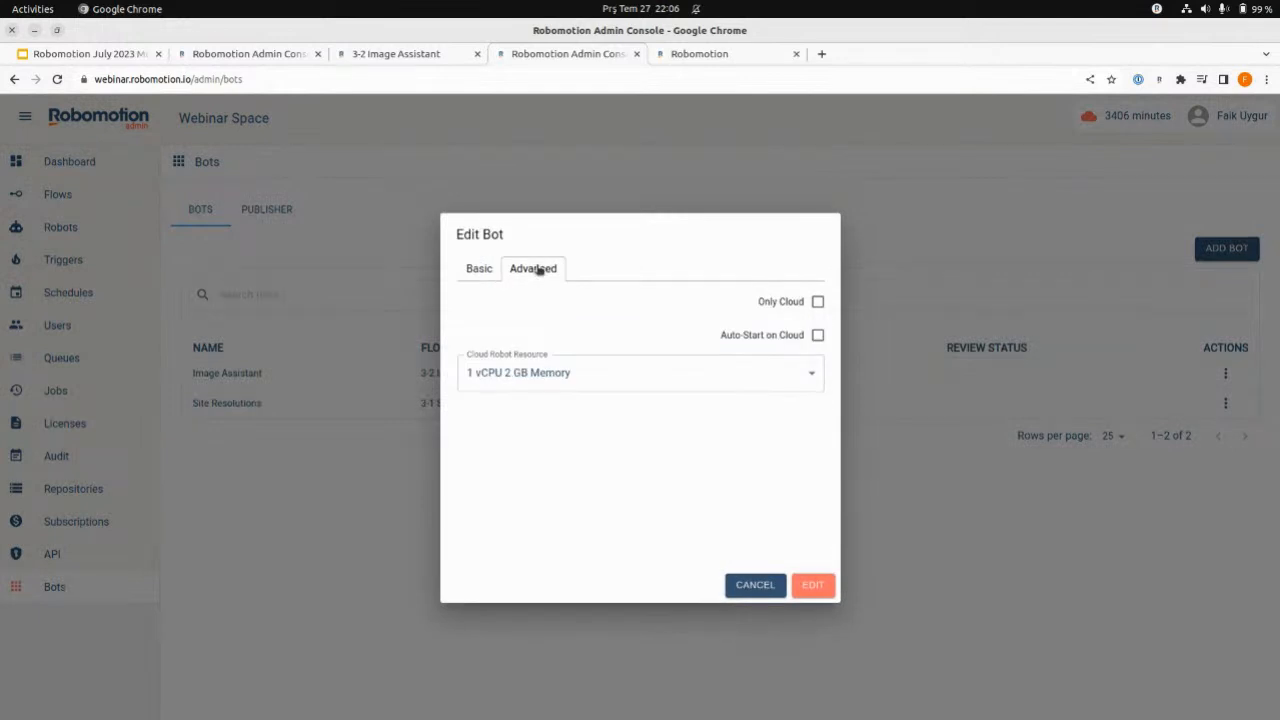
pyautogui.moveTo(713, 333)
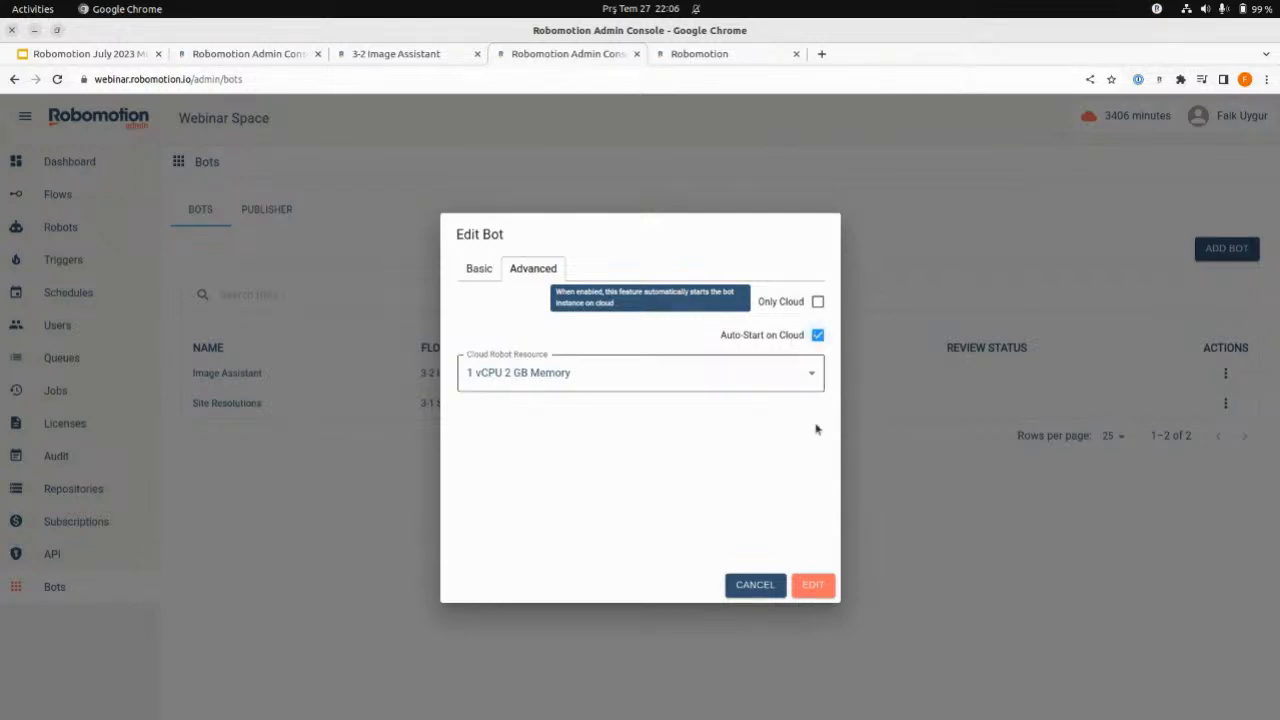
pyautogui.click(814, 586)
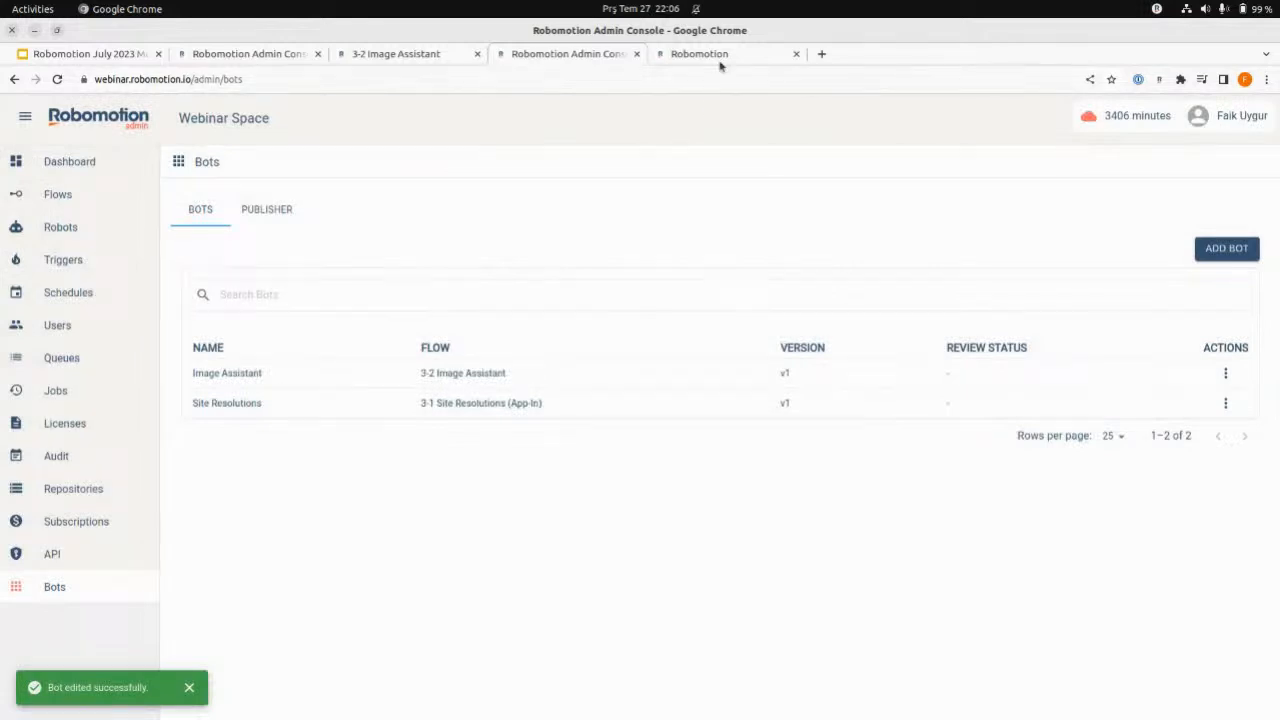
# - Stop the running 3-2 Image Assistant flow in the designer and check the Image Assistant 1 instance's run log
pyautogui.click(720, 58)
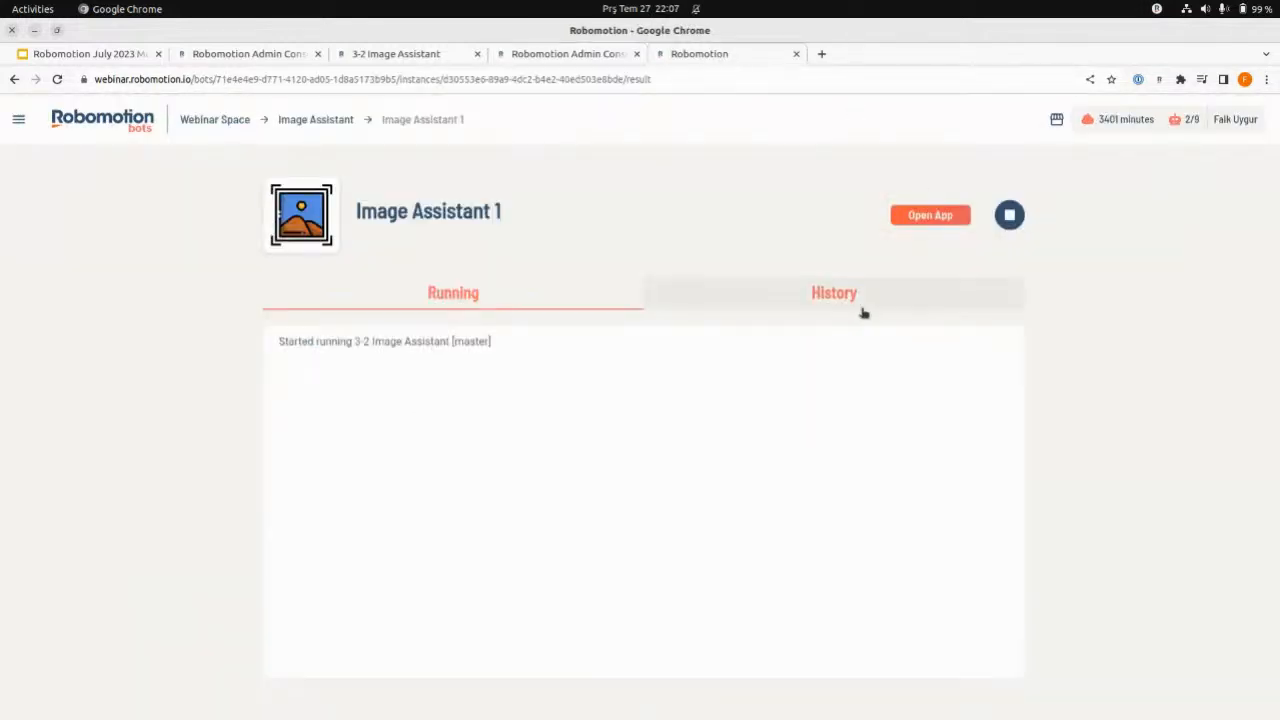
pyautogui.click(395, 53)
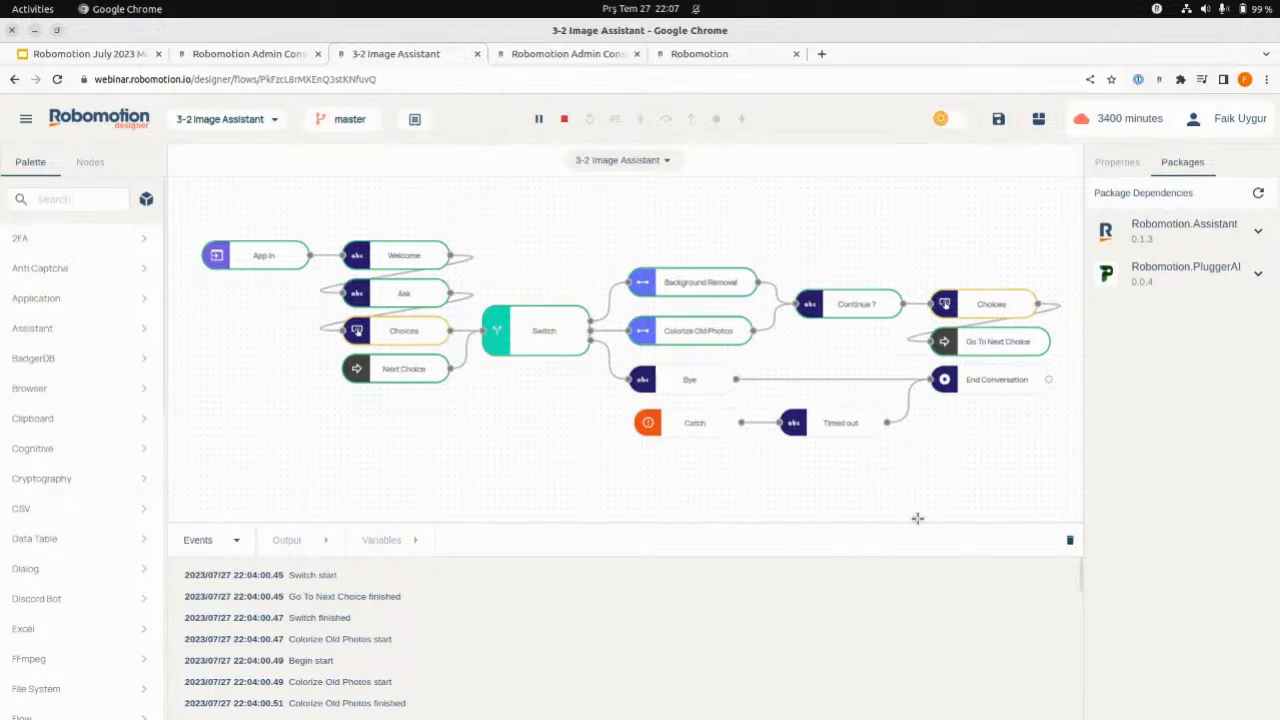
pyautogui.click(564, 118)
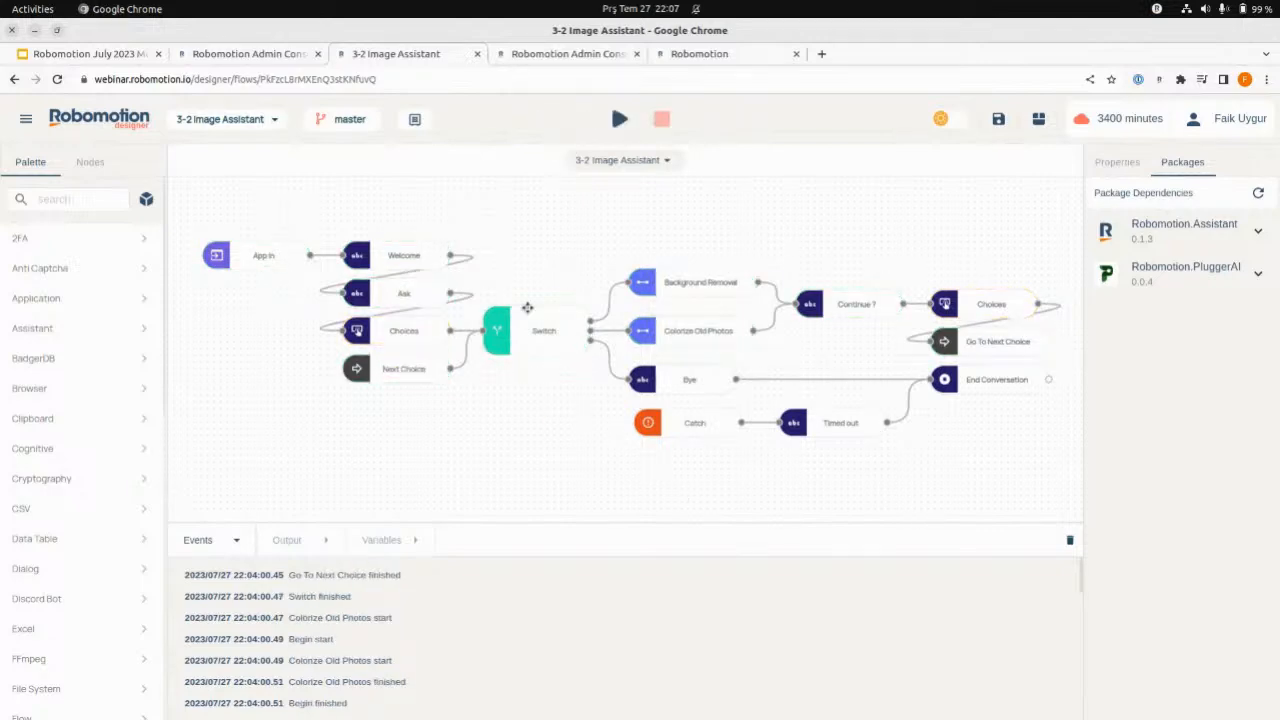
pyautogui.click(566, 56)
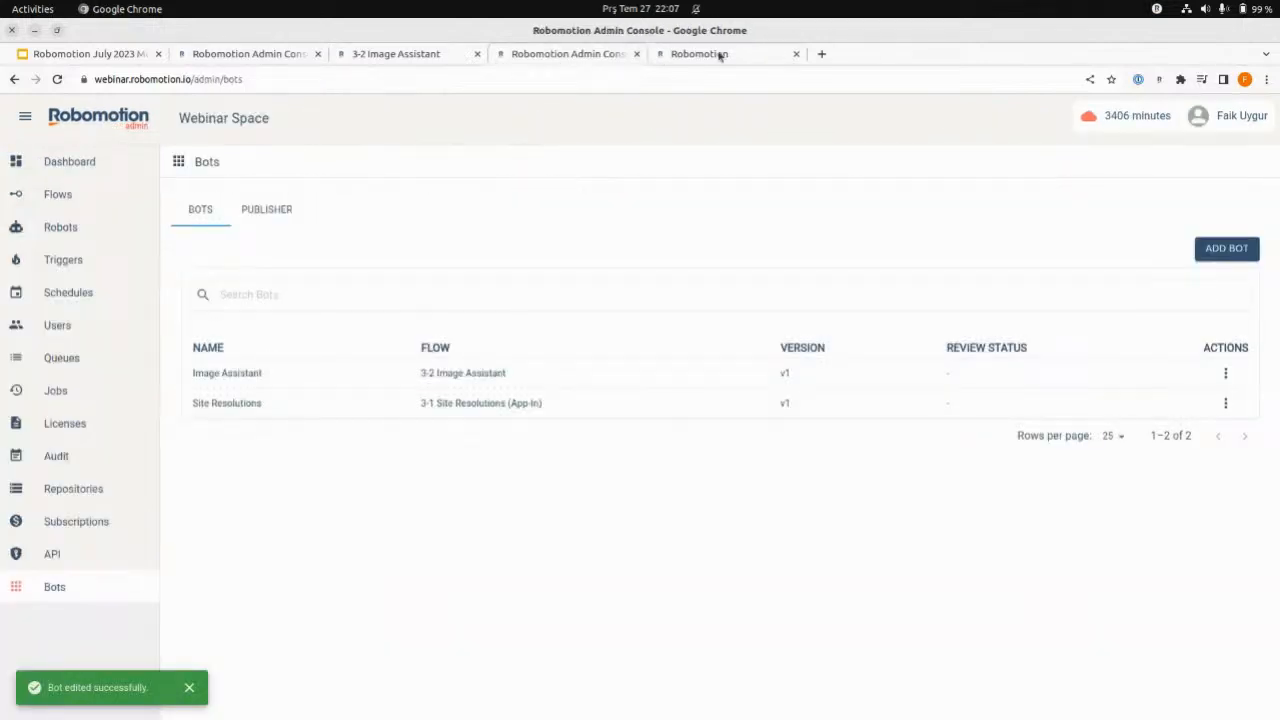
pyautogui.click(720, 56)
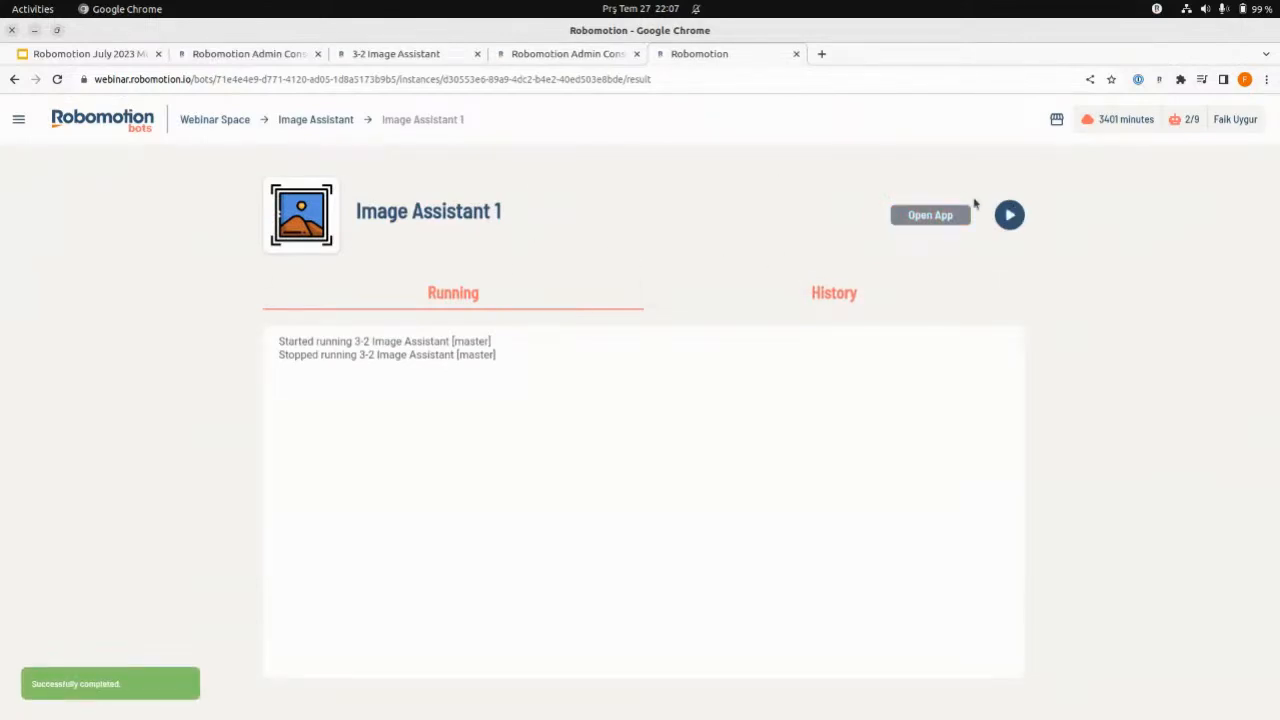
# - Start the Image Assistant 1 instance from the bot console and open its chat app
pyautogui.click(419, 58)
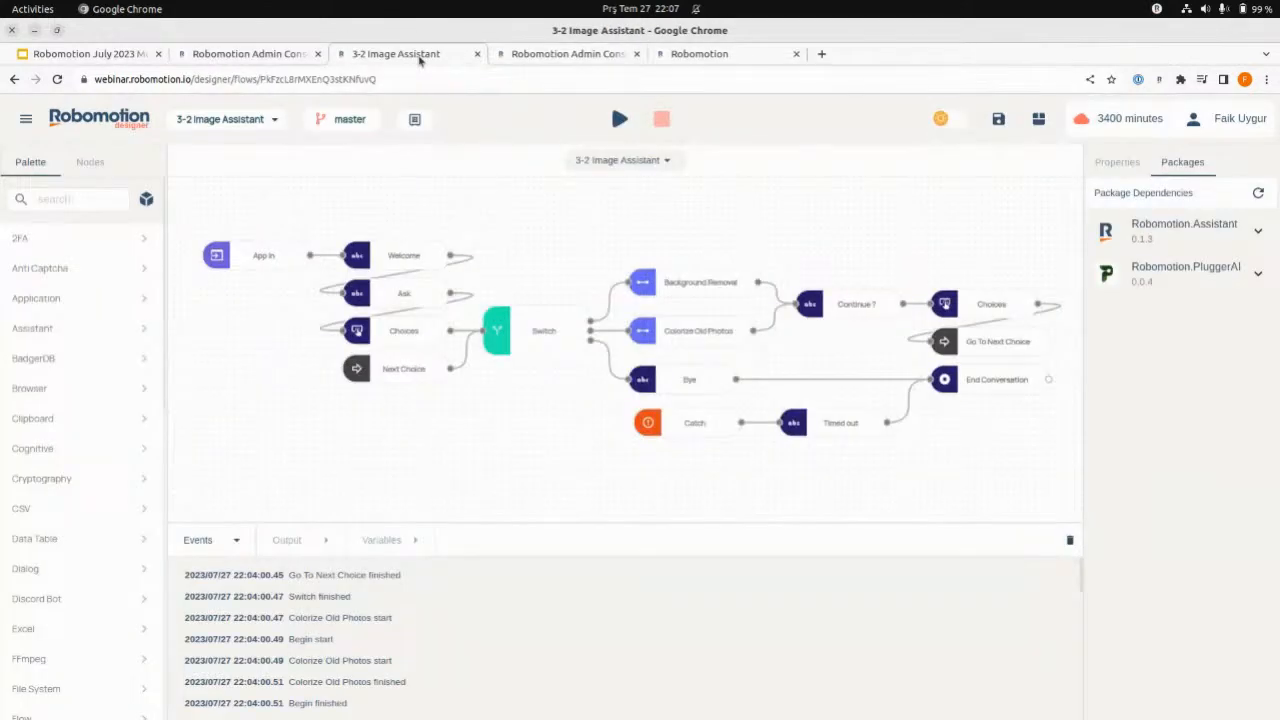
pyautogui.click(752, 58)
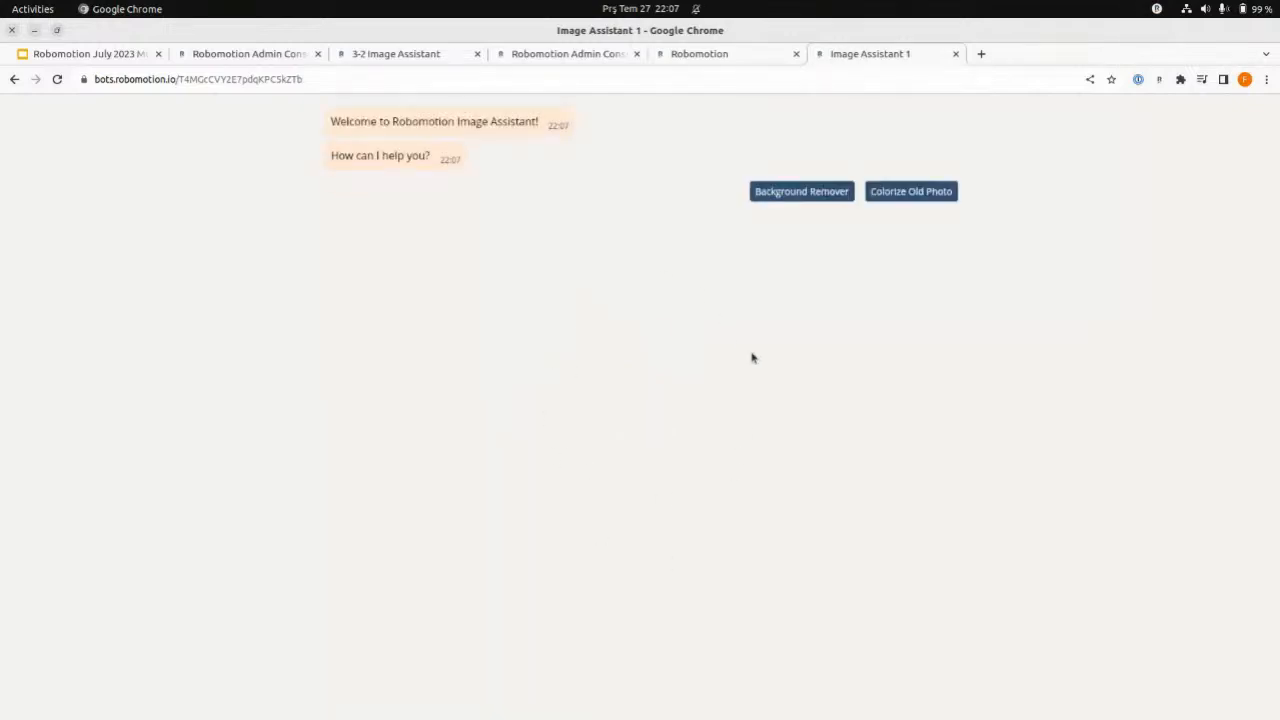
pyautogui.click(526, 56)
# - Add an Inject node below Next Choice in the 3-2 Image Assistant flow and view its repeat and once options
pyautogui.click(405, 58)
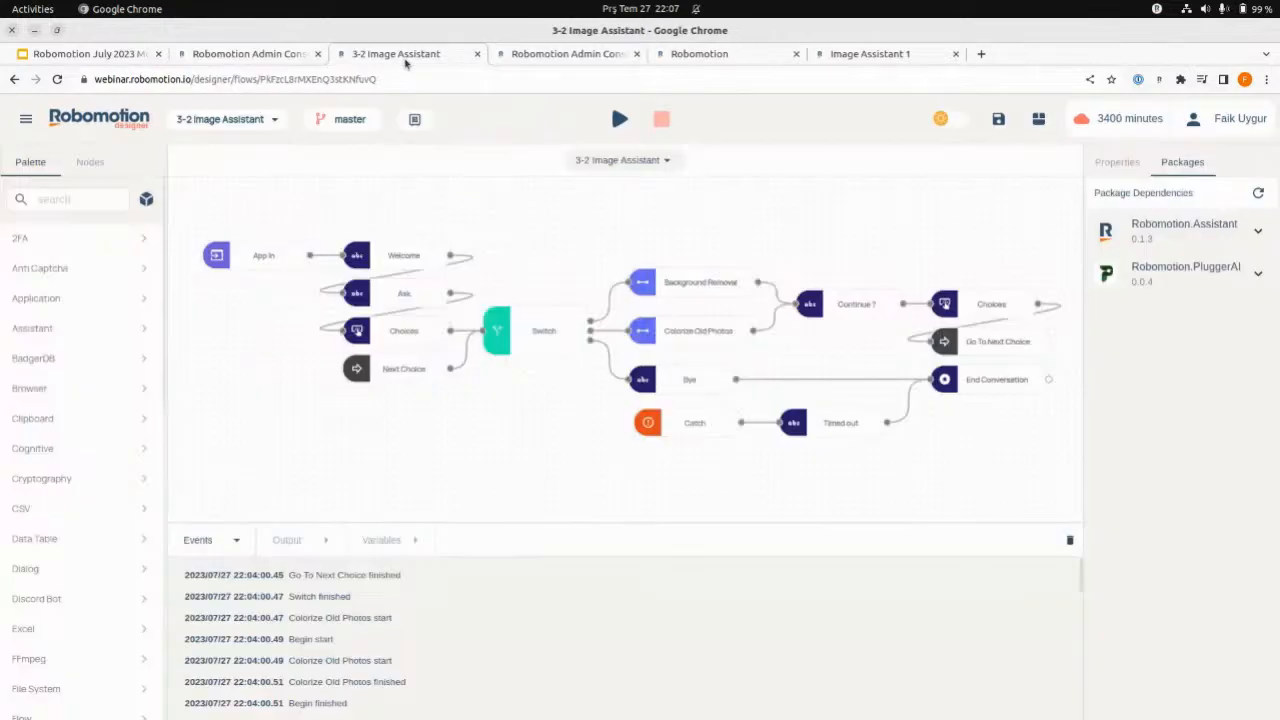
pyautogui.doubleClick(249, 442)
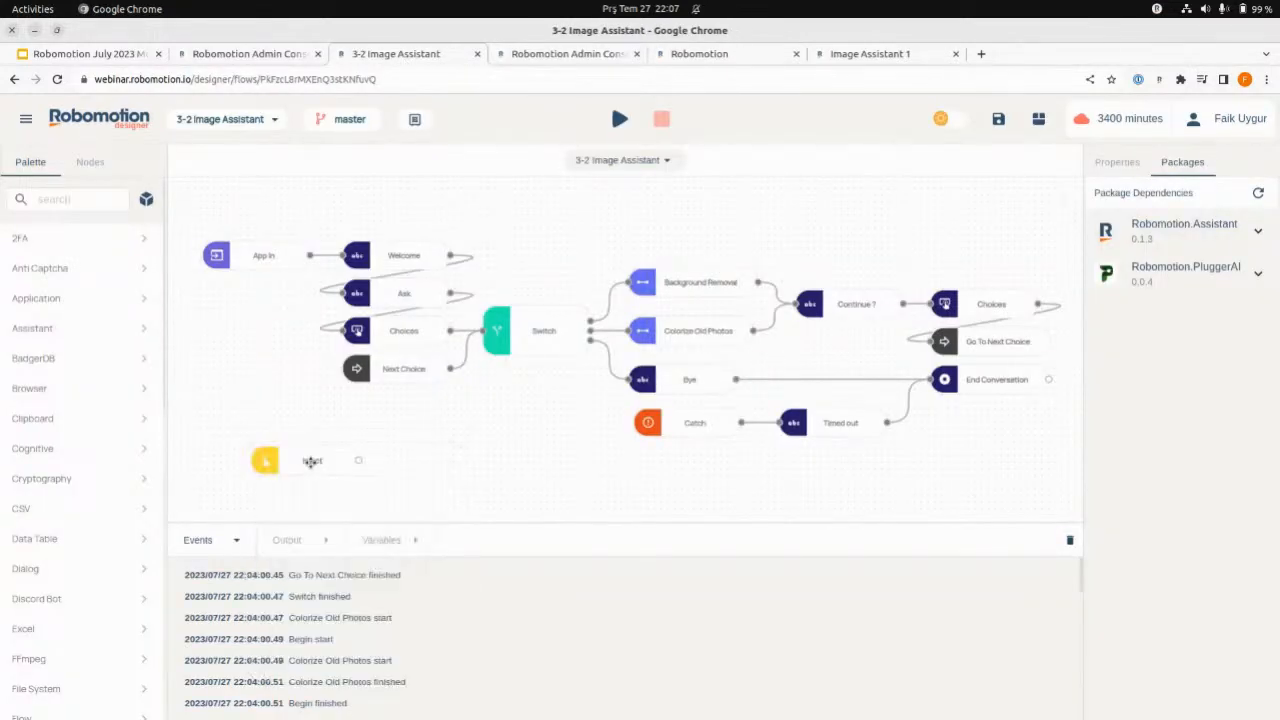
pyautogui.click(311, 463)
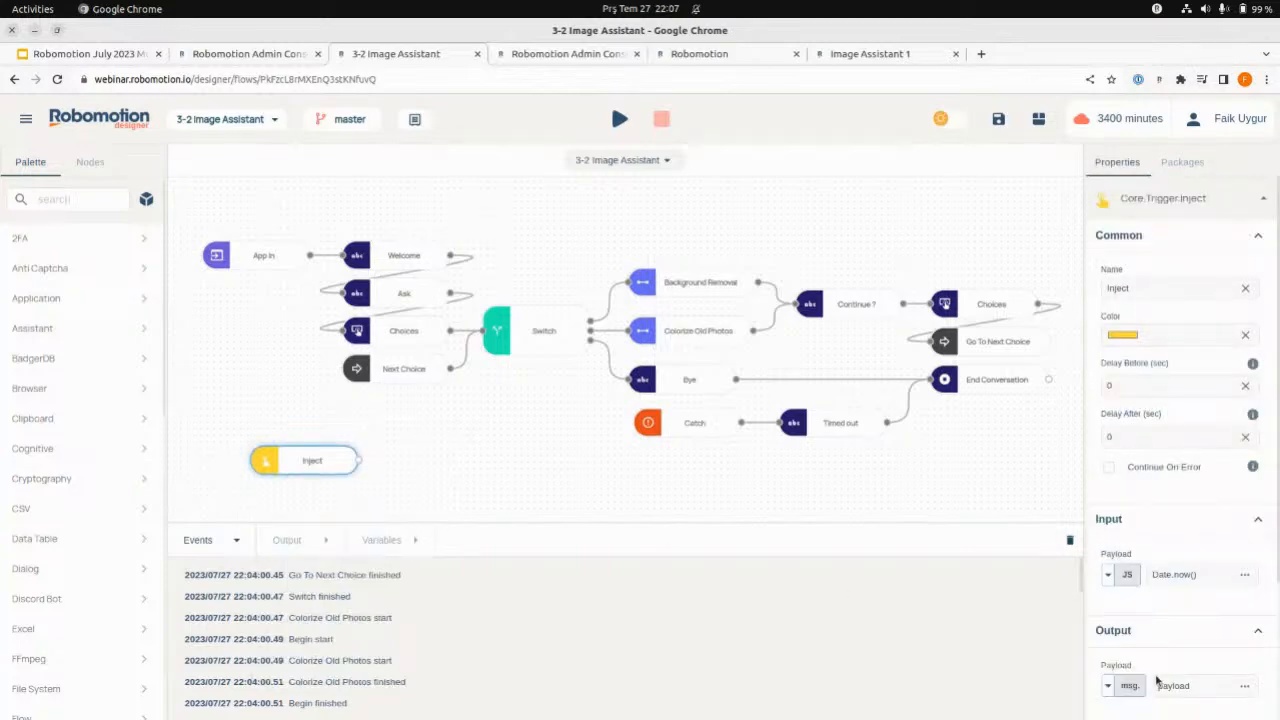
pyautogui.scroll(-3, 1161, 660)
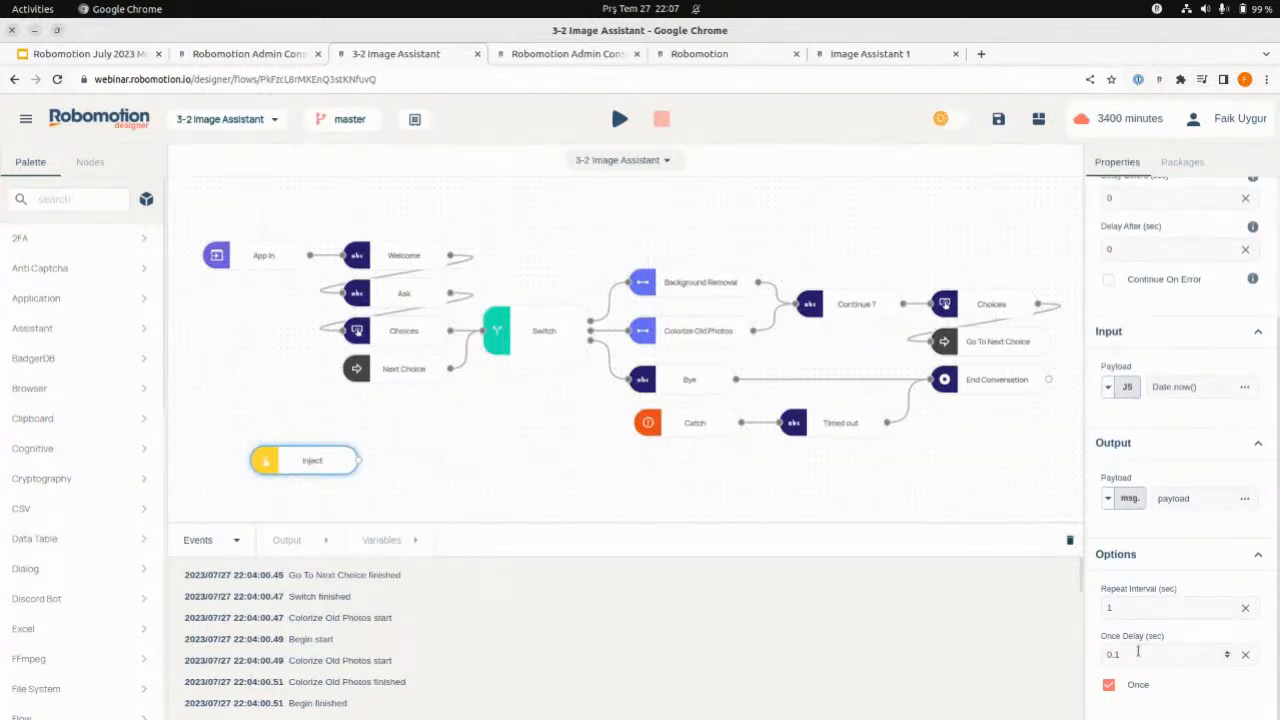
# - Delete the Inject node from the 3-2 Image Assistant flow
pyautogui.moveTo(358, 461); pyautogui.dragTo(402, 461)
pyautogui.click(237, 447)
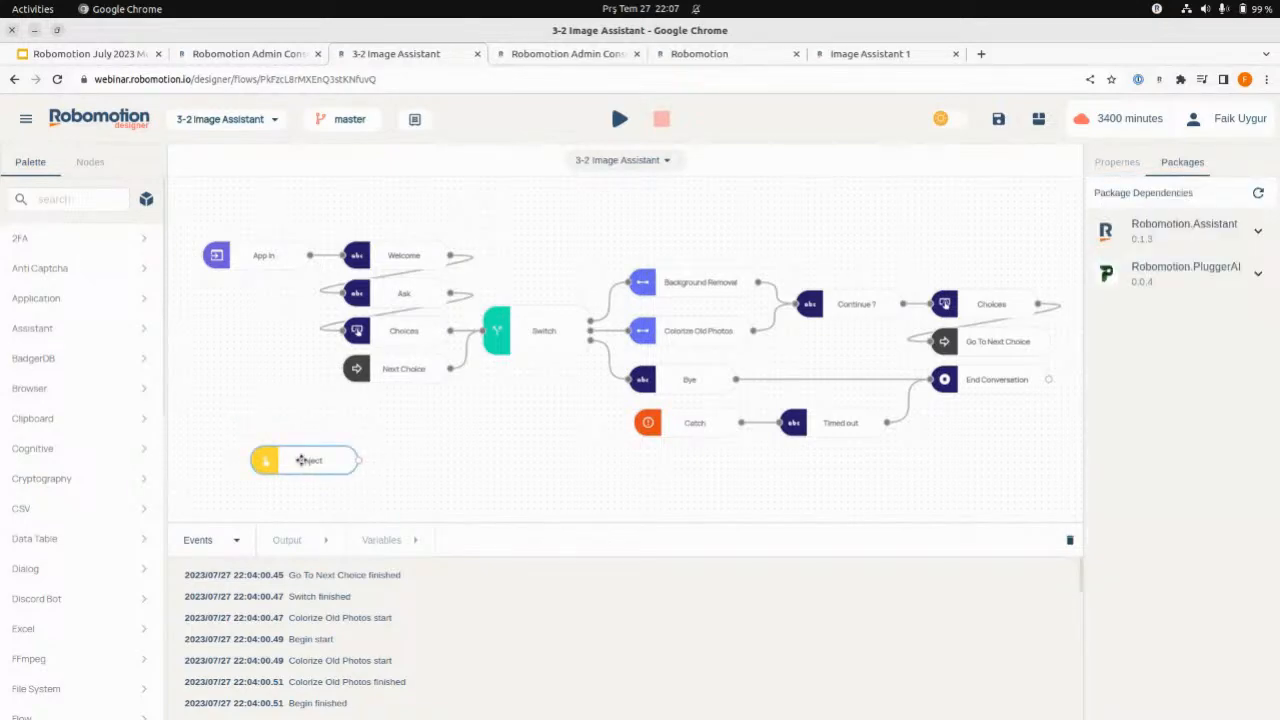
pyautogui.click(301, 460)
pyautogui.press('Delete')
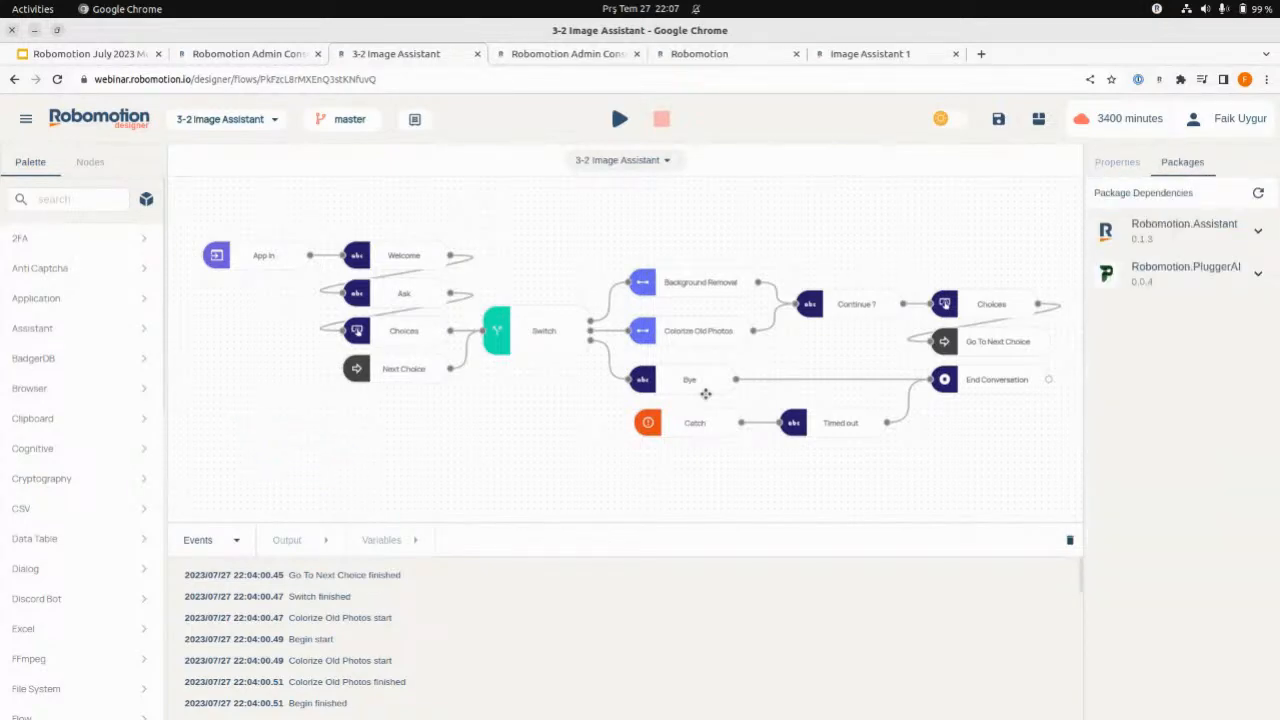
# - Inspect the Catch and Ask nodes' properties and compare the Ask text with the messages in the Image Assistant 1 chat app
pyautogui.moveTo(779, 311); pyautogui.dragTo(792, 305)
pyautogui.click(686, 421)
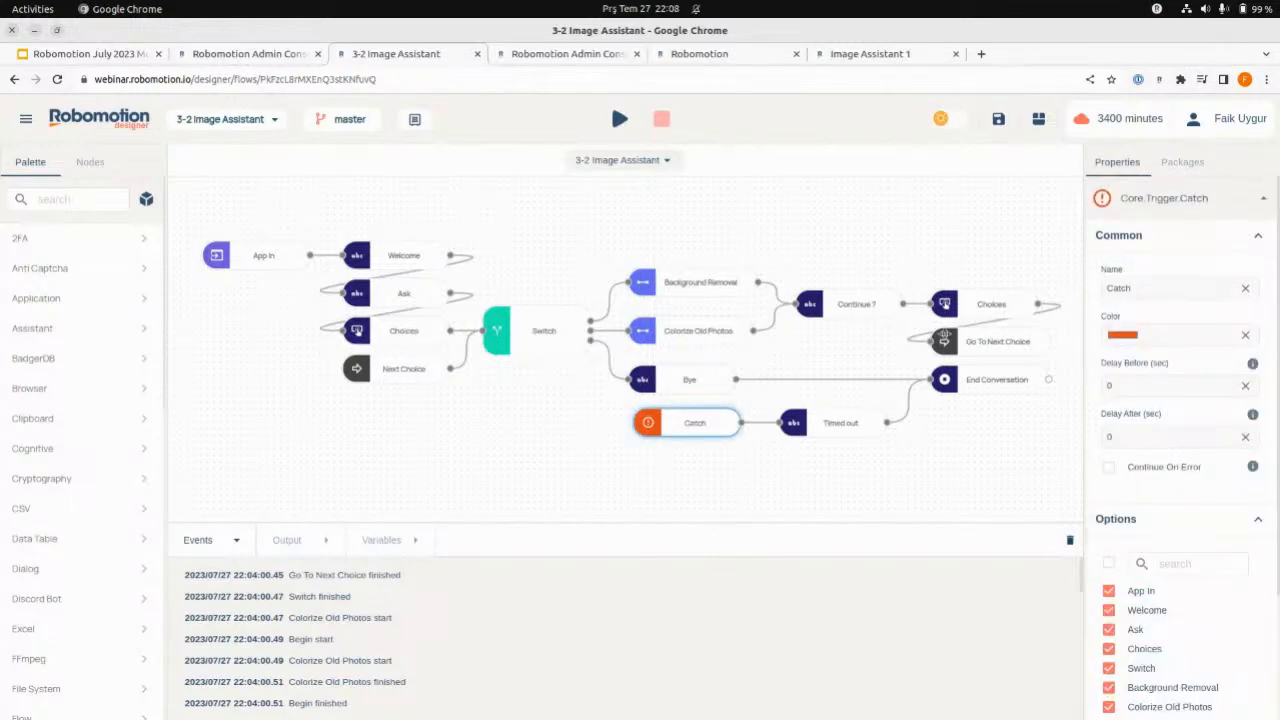
pyautogui.click(402, 295)
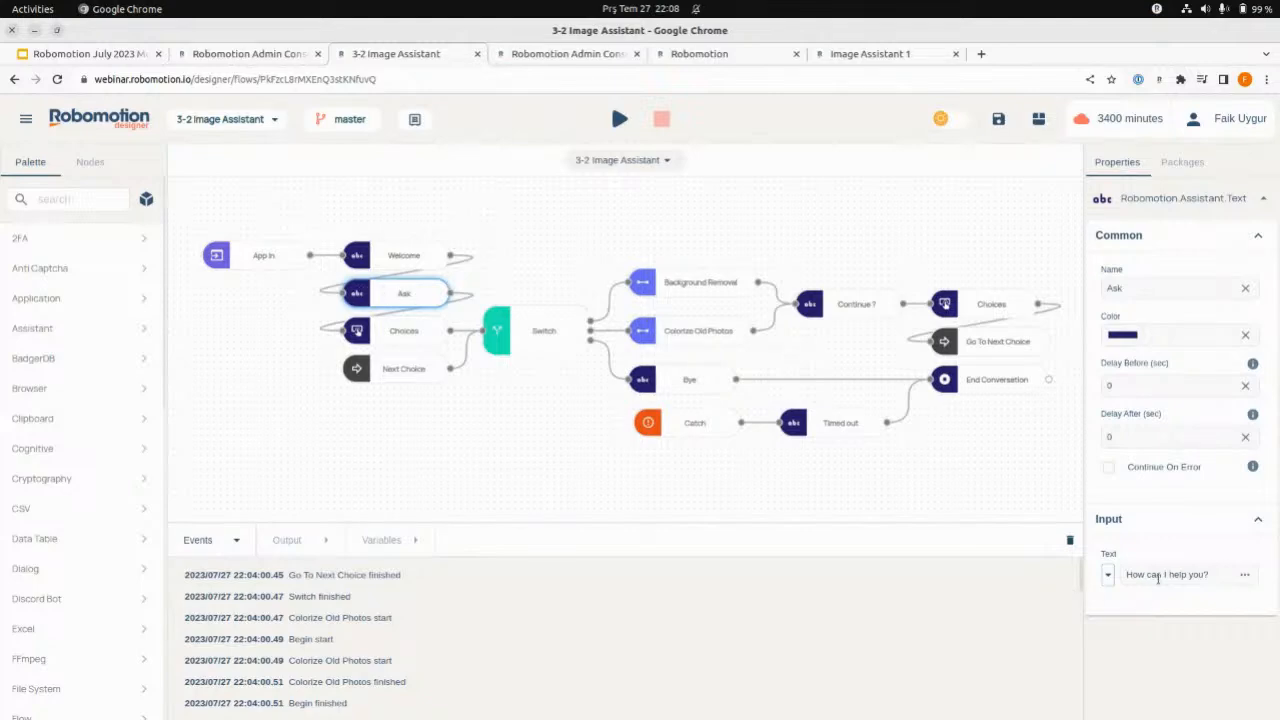
pyautogui.click(875, 54)
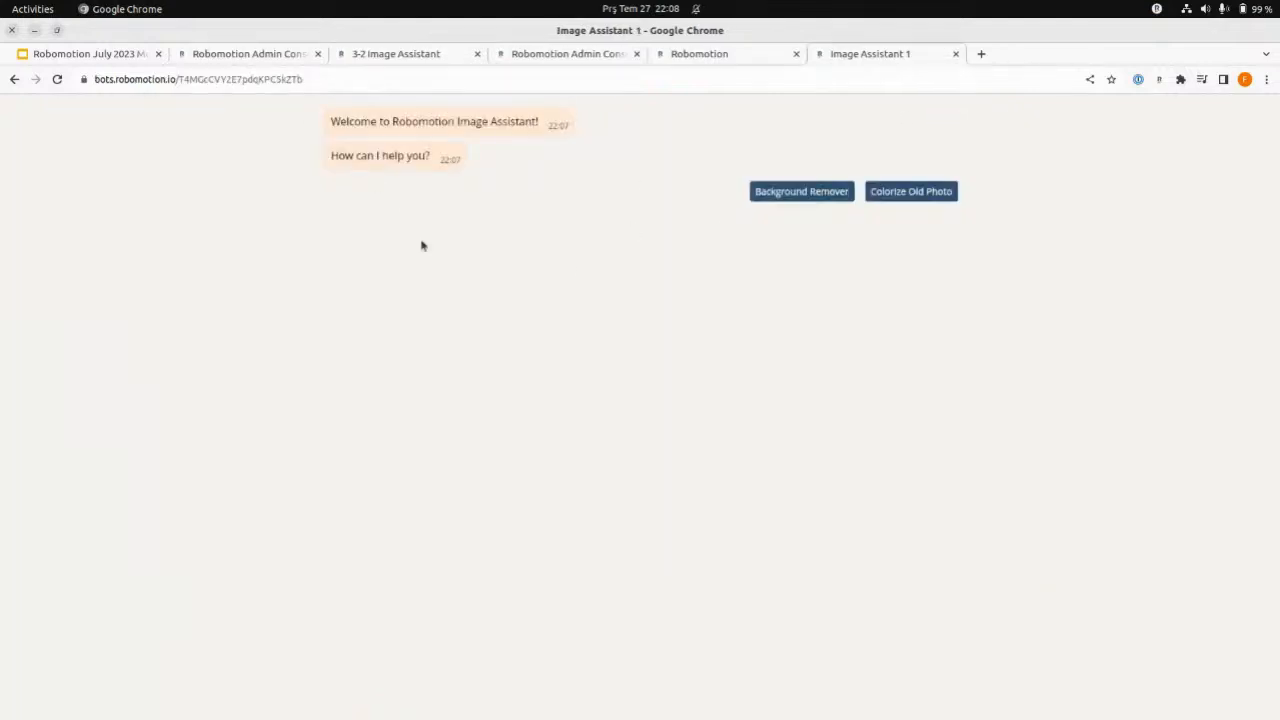
pyautogui.click(420, 58)
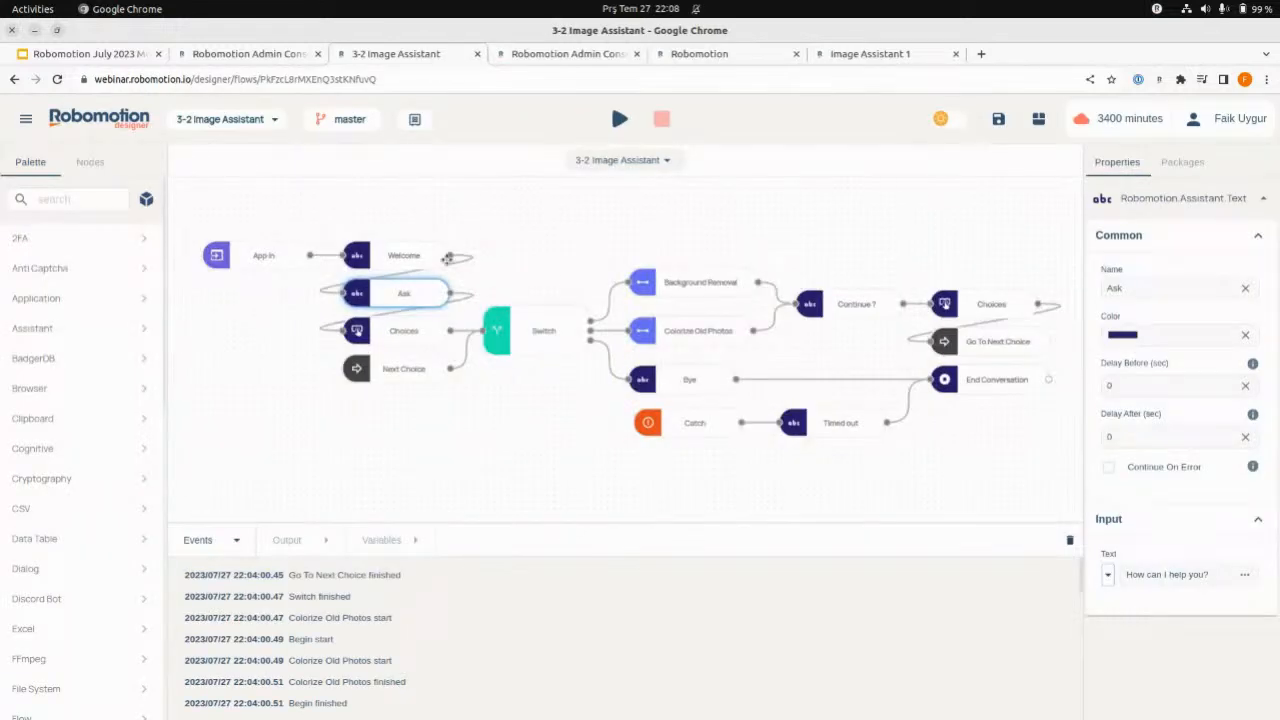
# - Close the Image Assistant 1 chat app and return to the 3-2 Image Assistant flow
pyautogui.click(880, 54)
pyautogui.click(956, 54)
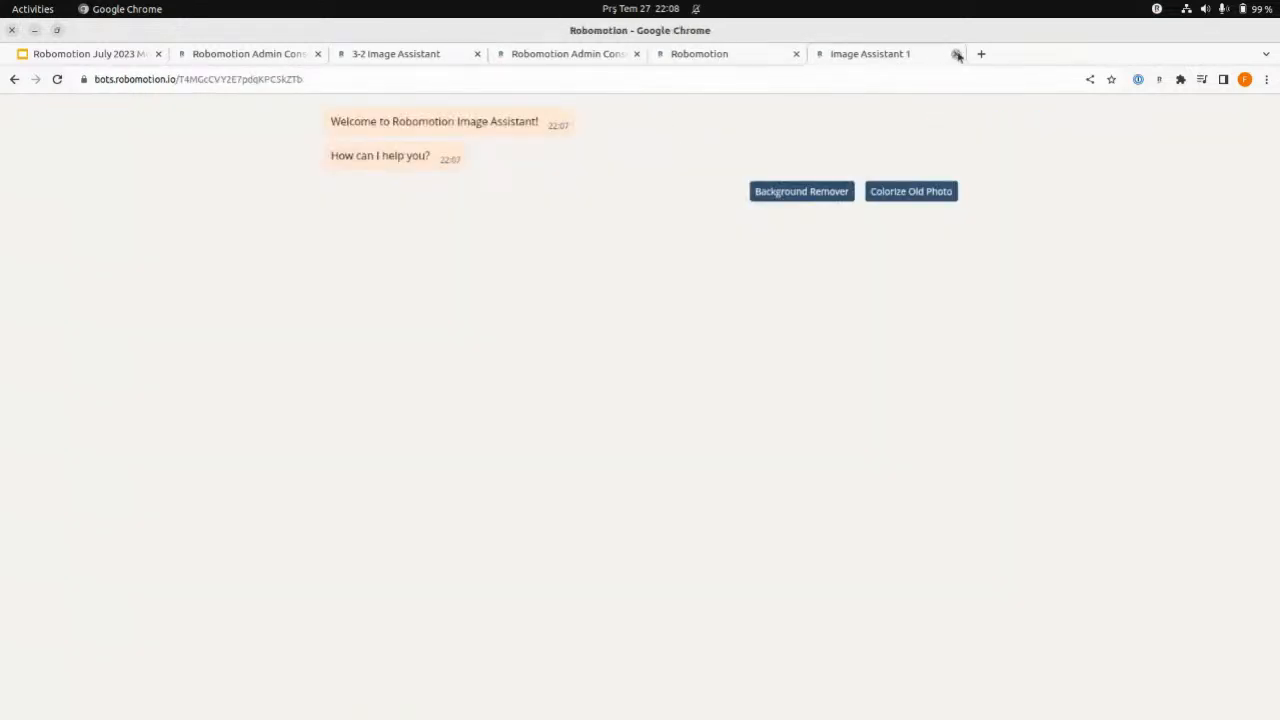
pyautogui.click(420, 56)
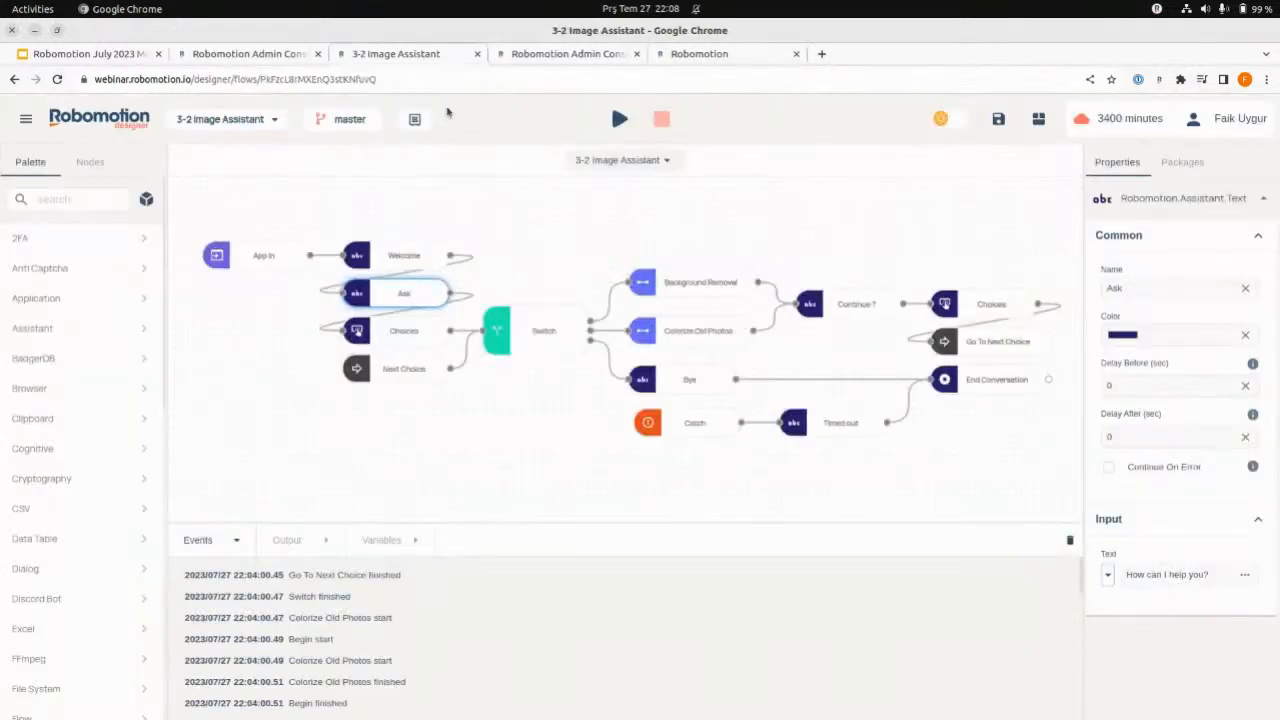
# - Review the Catch node and both Choices nodes, including the custom labels and timeout of the Choices node after Continue ?
pyautogui.click(395, 336)
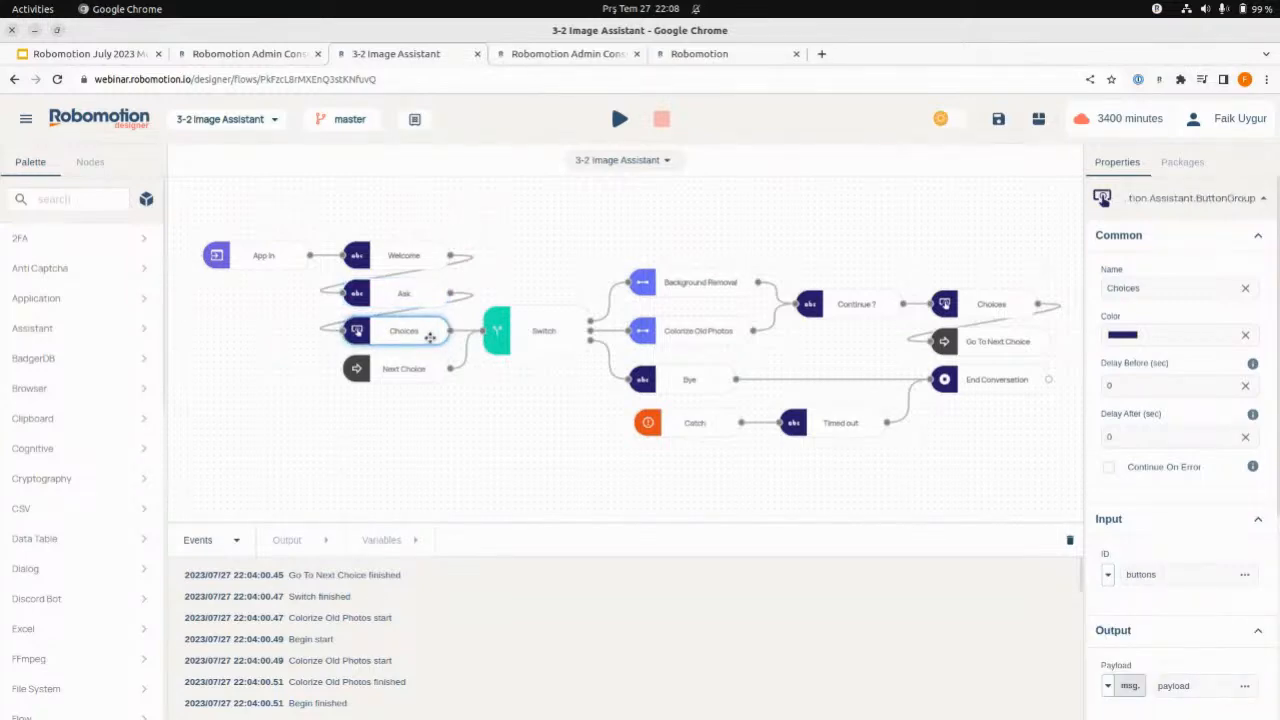
pyautogui.click(660, 412)
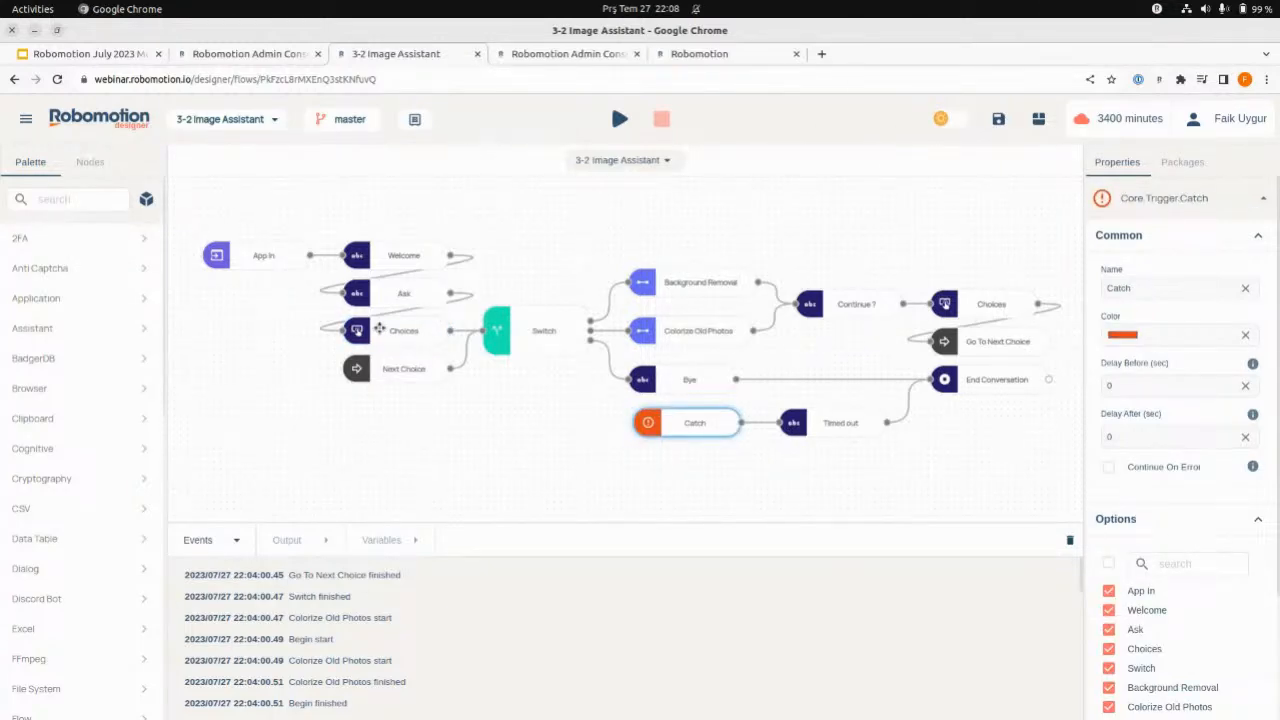
pyautogui.click(983, 306)
pyautogui.scroll(-5, 1177, 612)
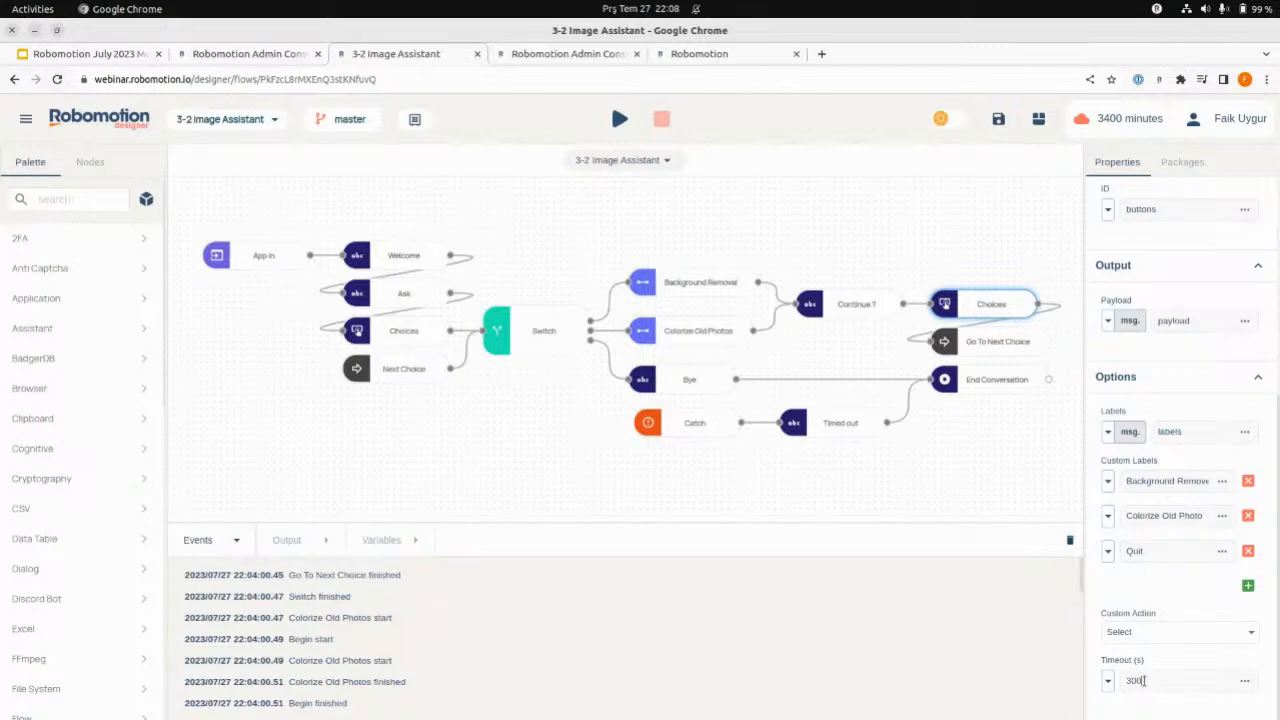
# - Open the Image Assistant 1 chat app from the bot console again, and go back to the 3-2 Image Assistant flow
pyautogui.click(706, 55)
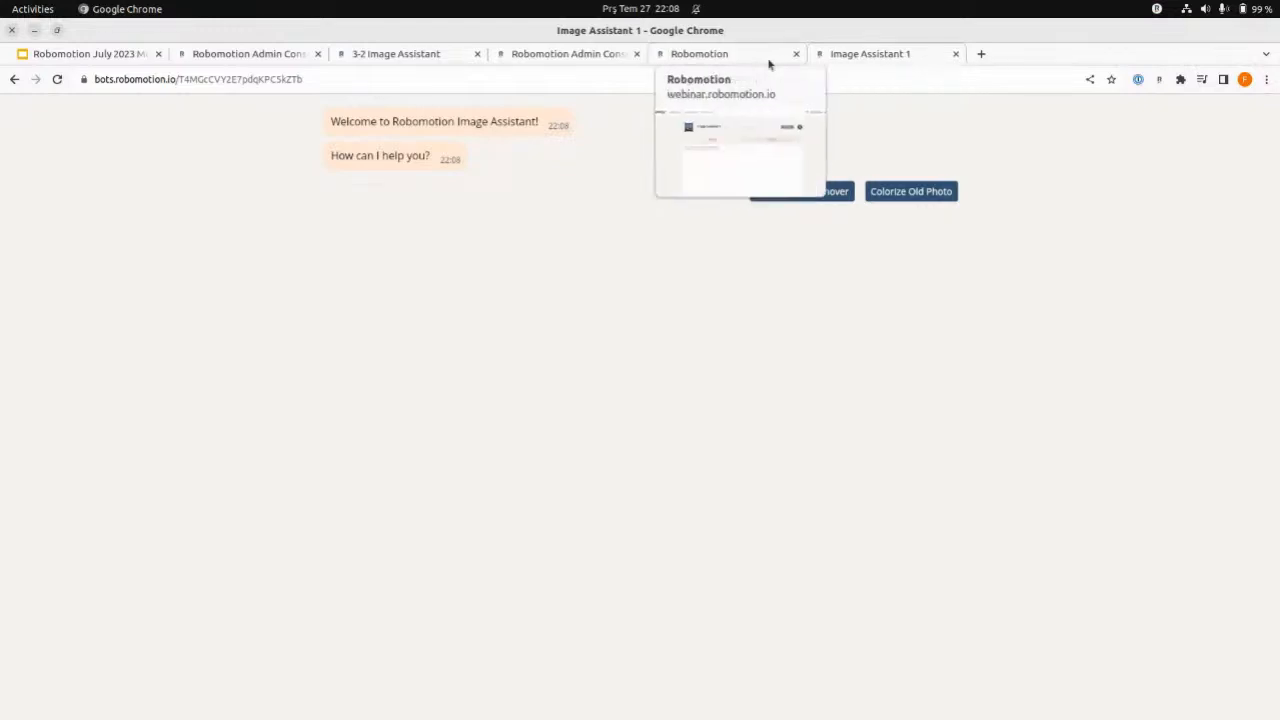
pyautogui.click(769, 60)
pyautogui.click(598, 60)
pyautogui.click(450, 55)
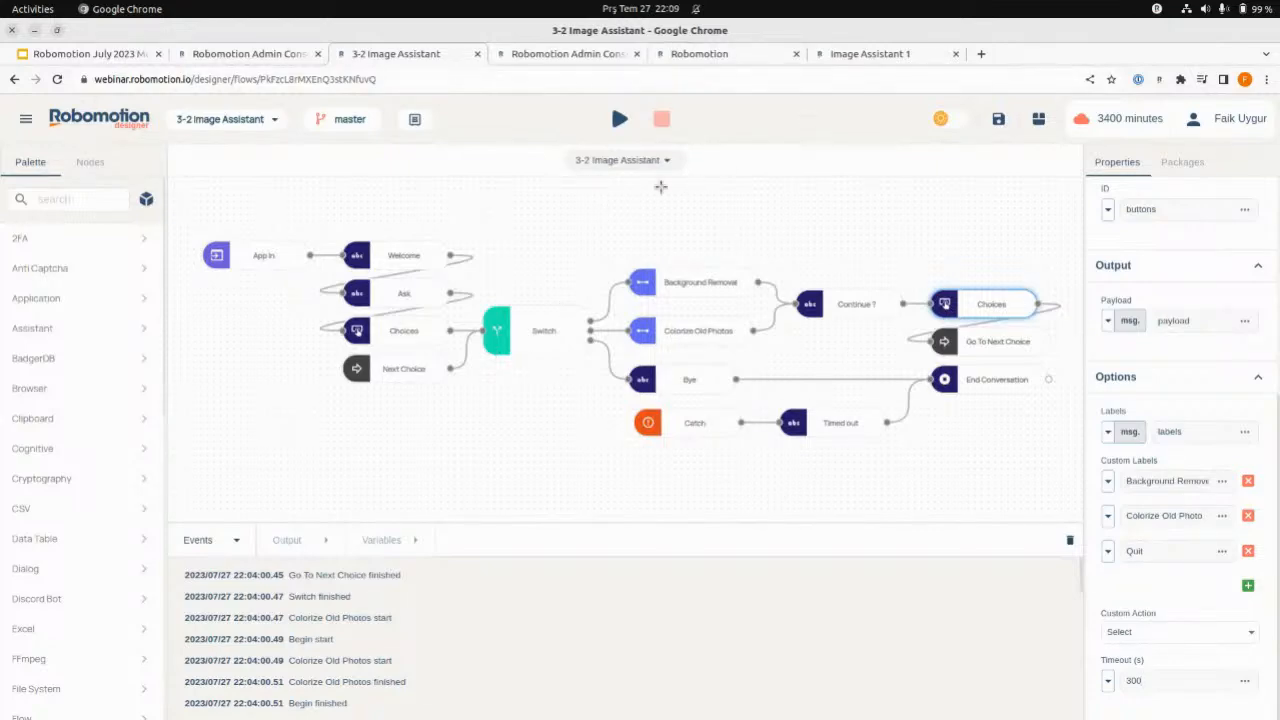
# - Refresh the Image Assistant 1 instance page, open its app in a new tab, and close the older chat tab
pyautogui.click(708, 55)
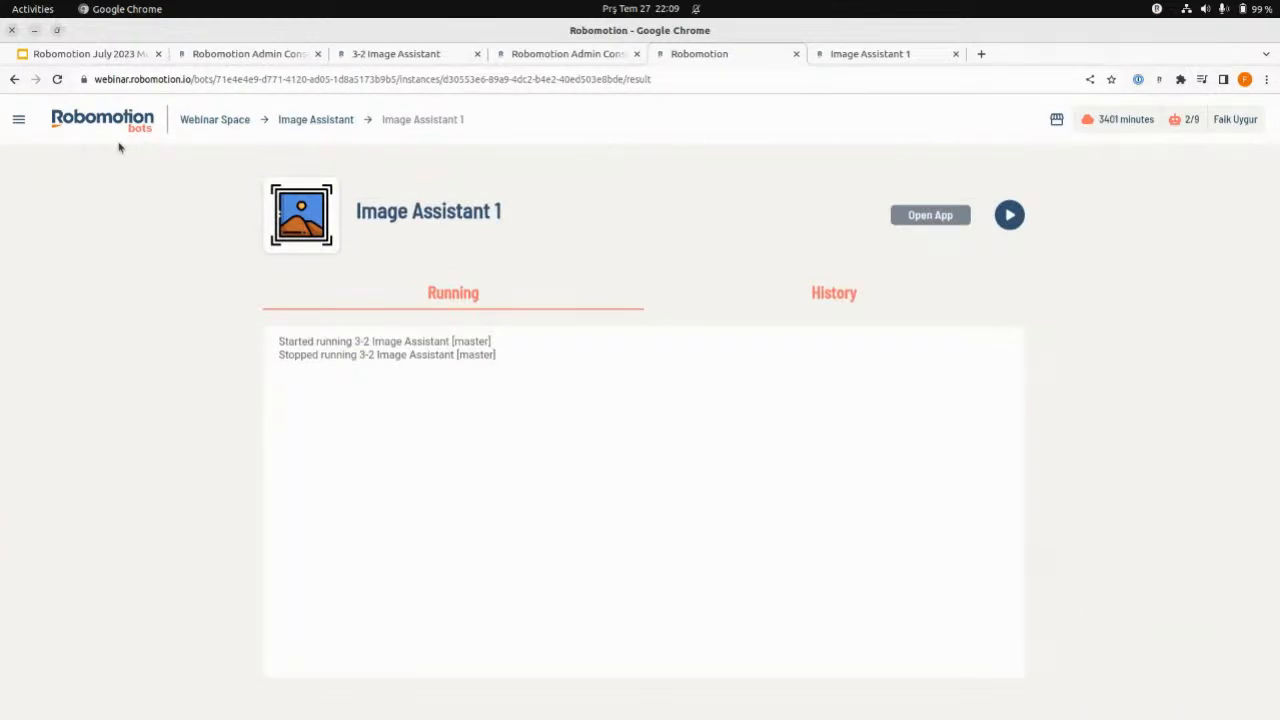
pyautogui.click(57, 79)
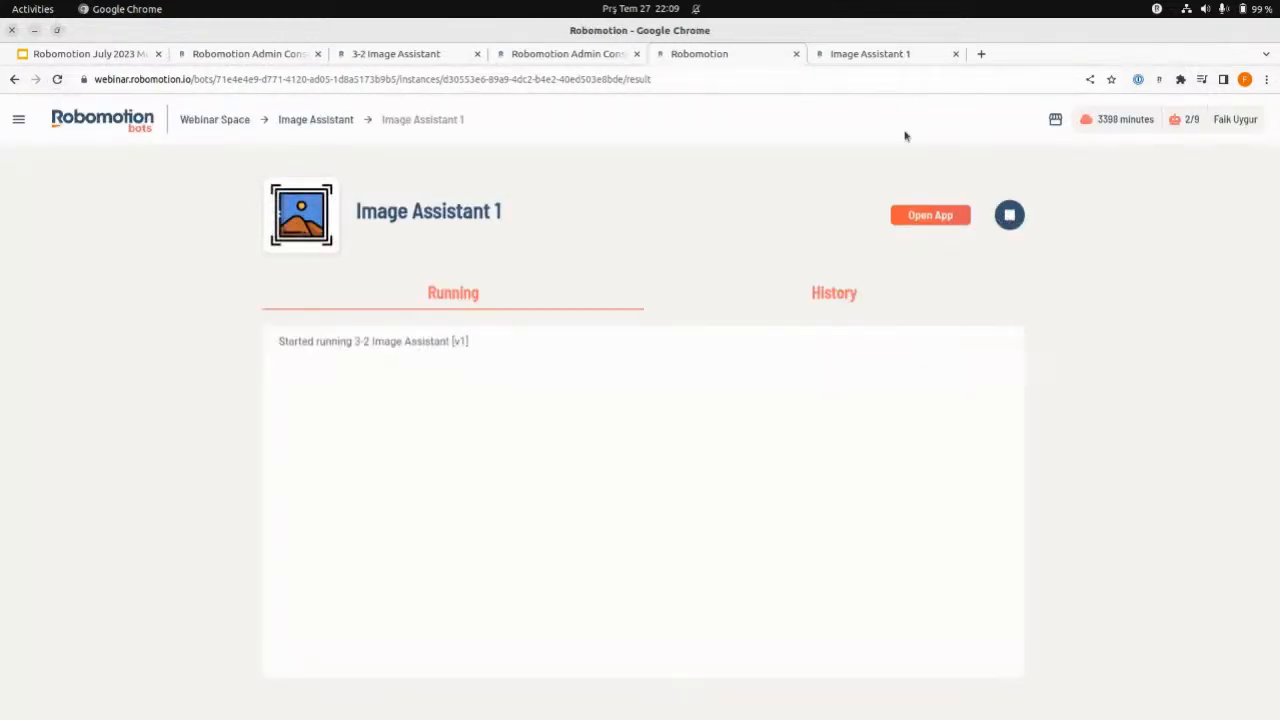
pyautogui.click(918, 217)
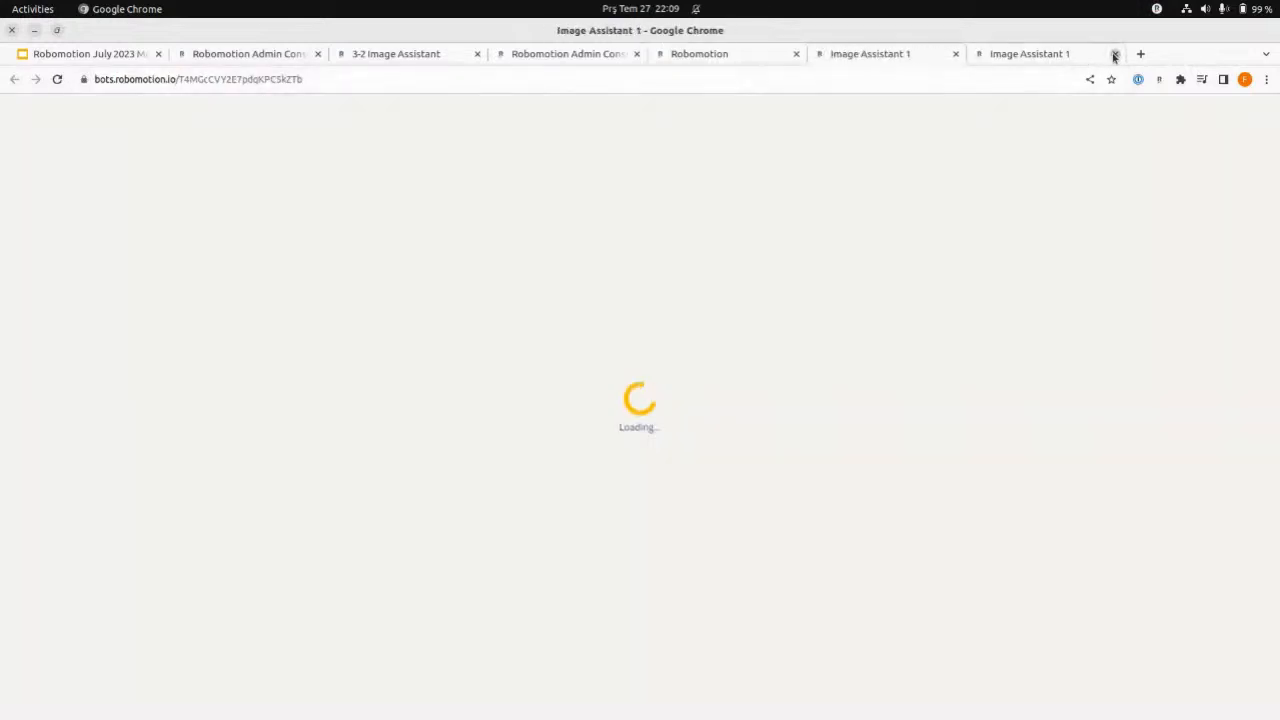
pyautogui.click(1114, 56)
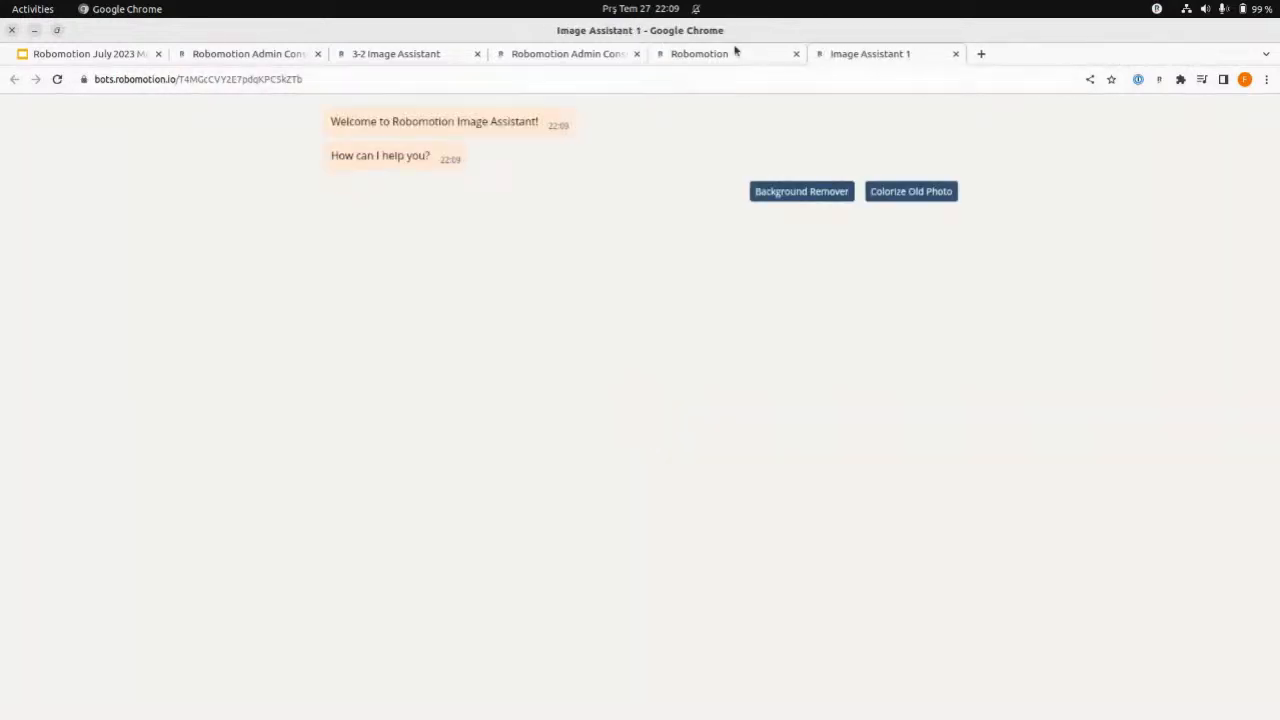
# - Check the Image Assistant 1 instance's run page and reload its chat app
pyautogui.click(690, 54)
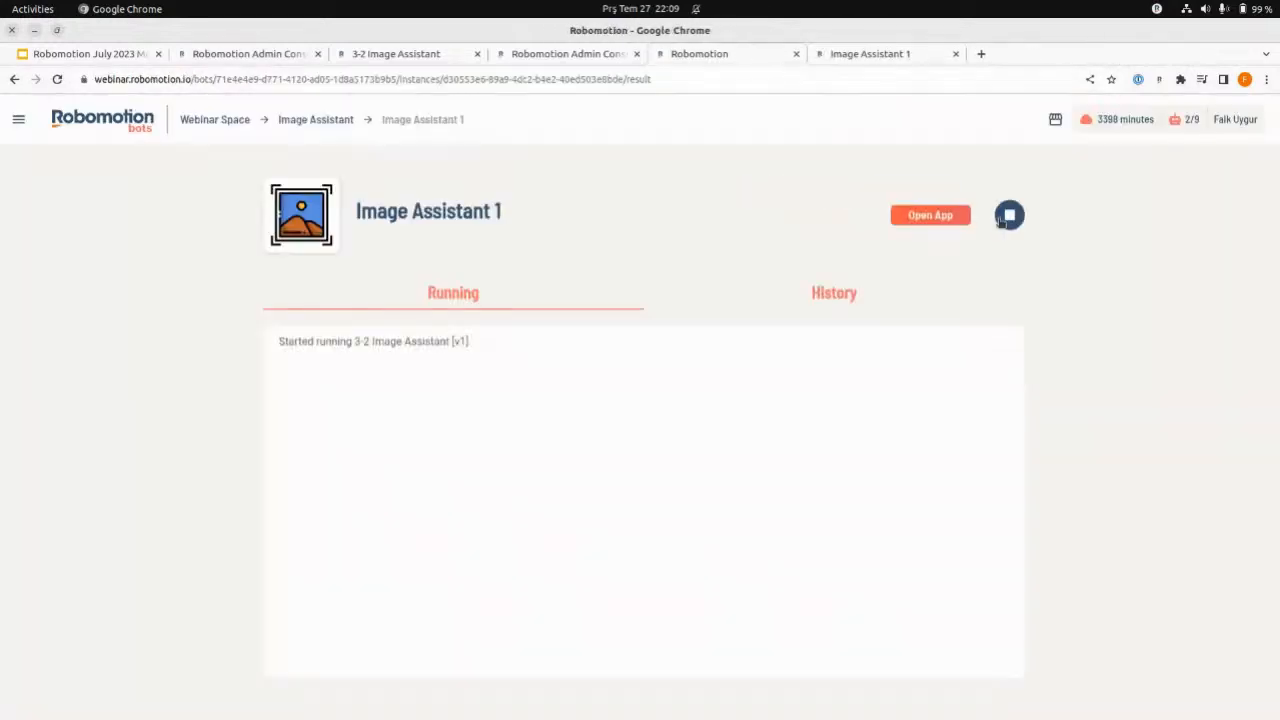
pyautogui.click(863, 55)
pyautogui.click(858, 79)
pyautogui.press('Return')
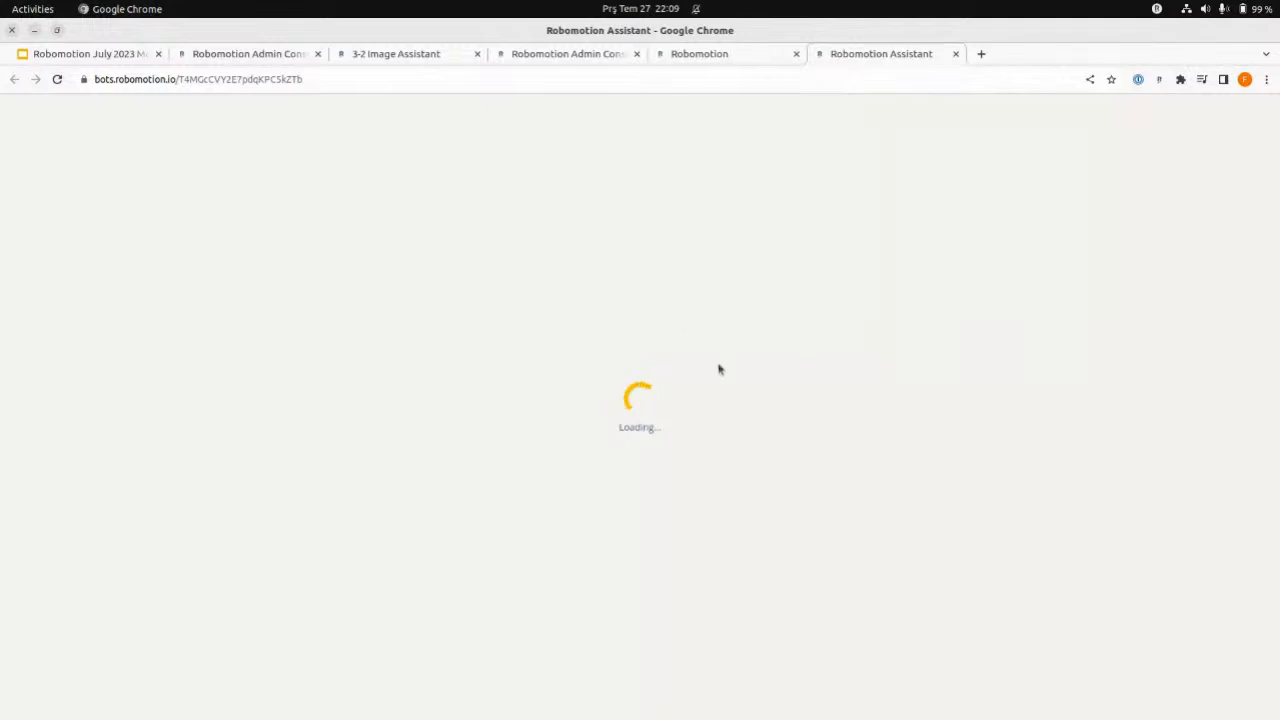
# - Close the chat app and show the Bot Store slide in the Robomotion July 2023 Monthly Updates presentation
pyautogui.click(214, 54)
pyautogui.click(956, 54)
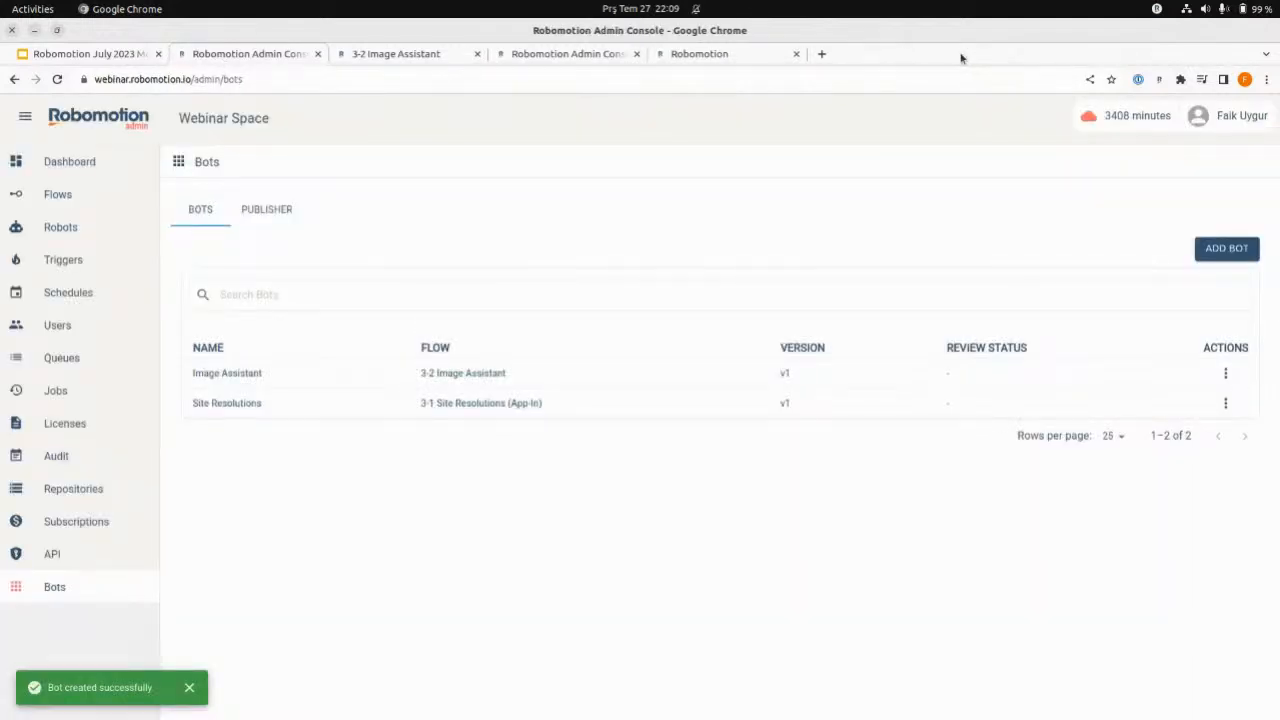
pyautogui.click(65, 54)
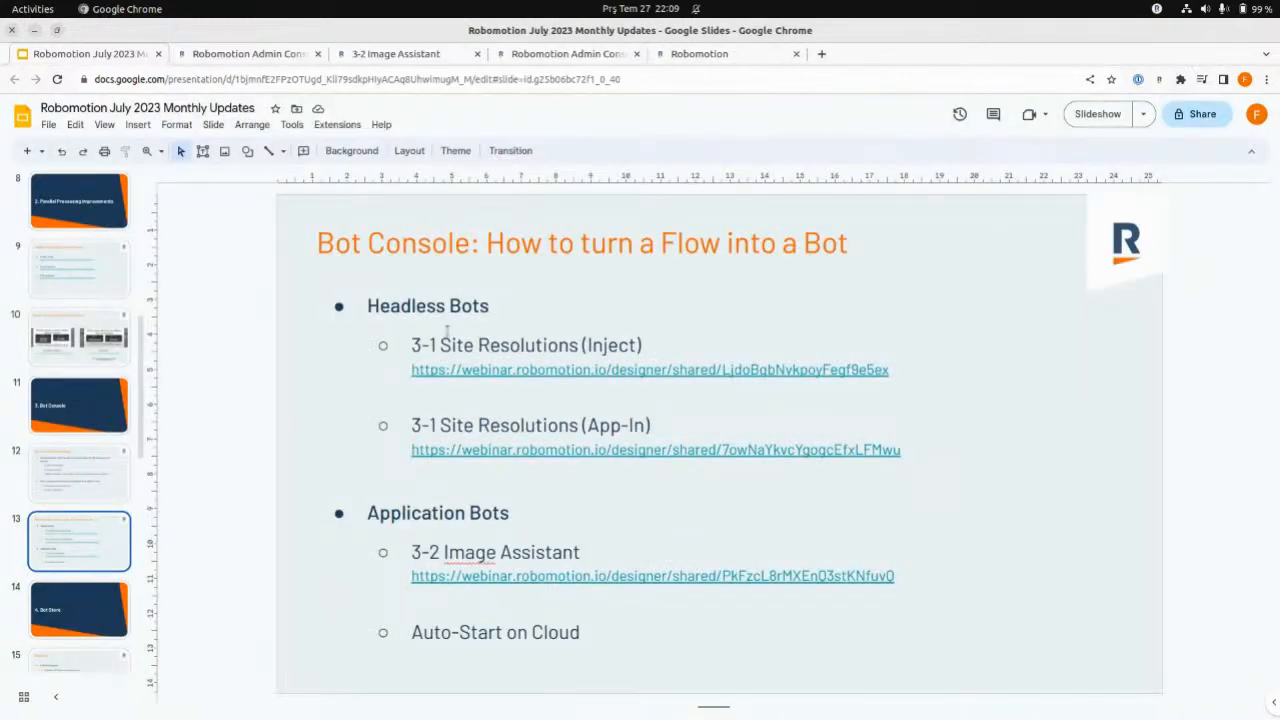
pyautogui.click(70, 623)
pyautogui.press('Down')
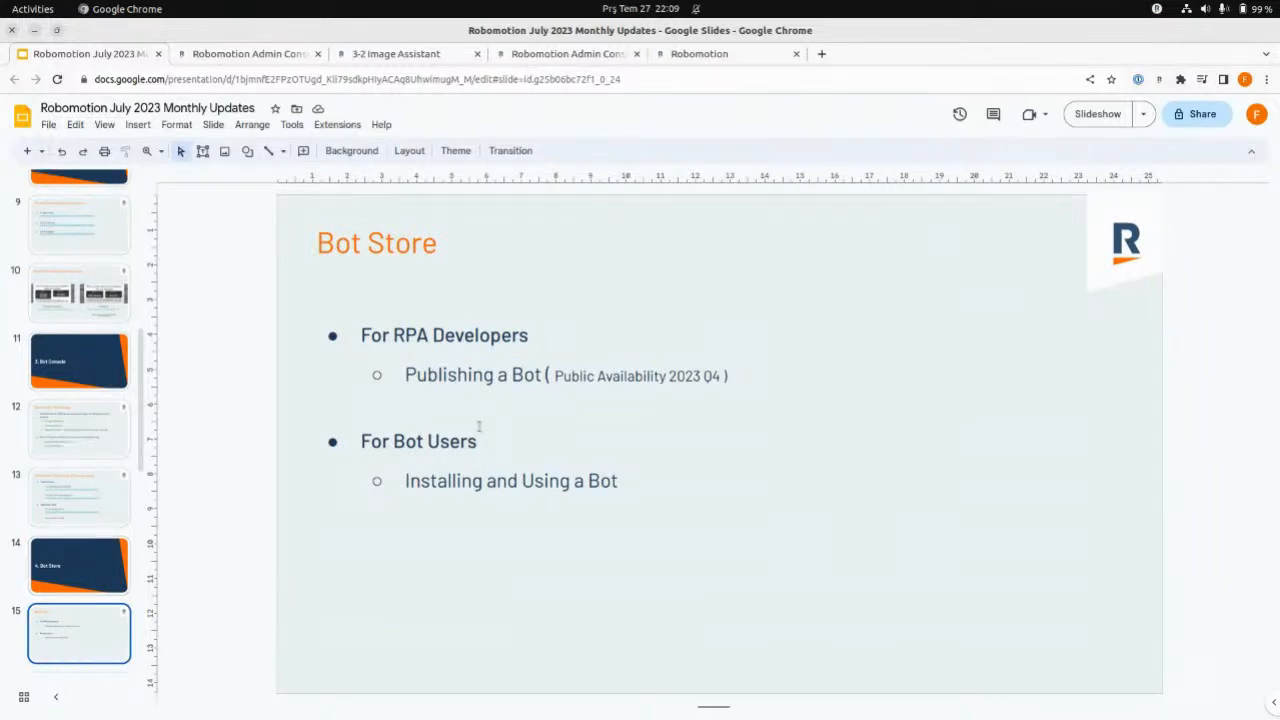
# - Check the Image Assistant 1 instance's status in the bot console and return to the Webinar Space overview
pyautogui.click(723, 56)
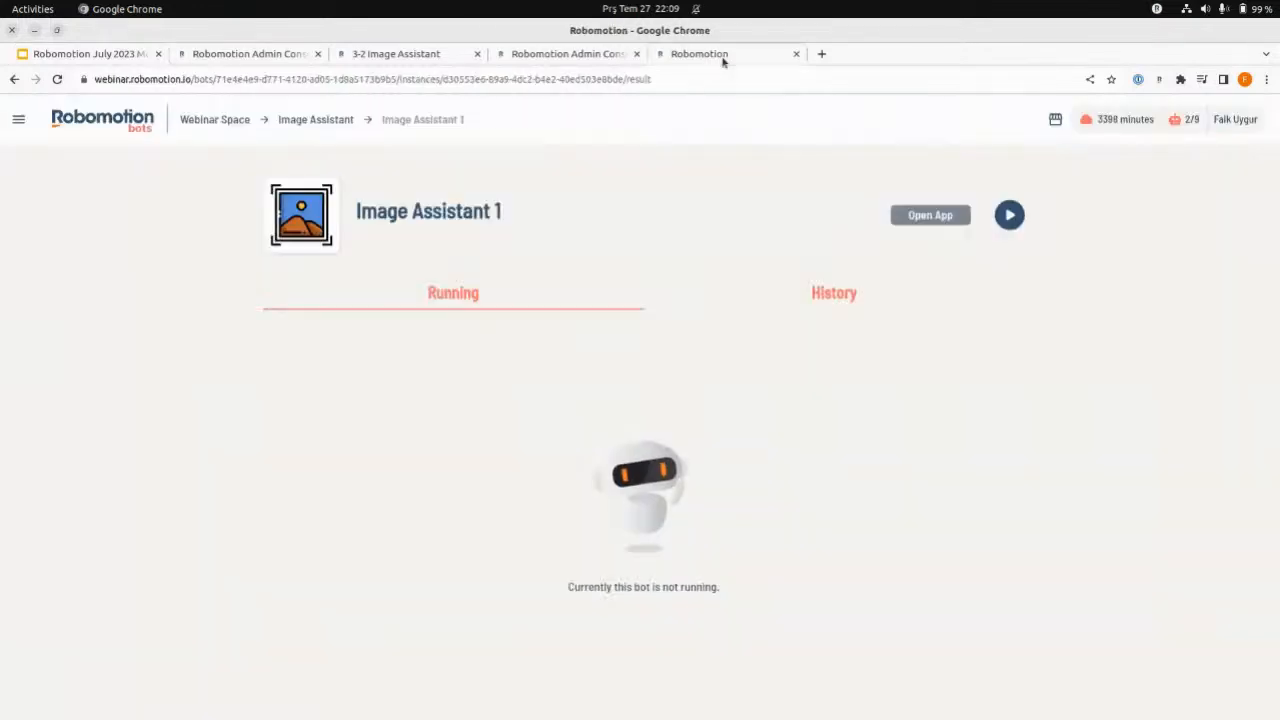
pyautogui.click(198, 123)
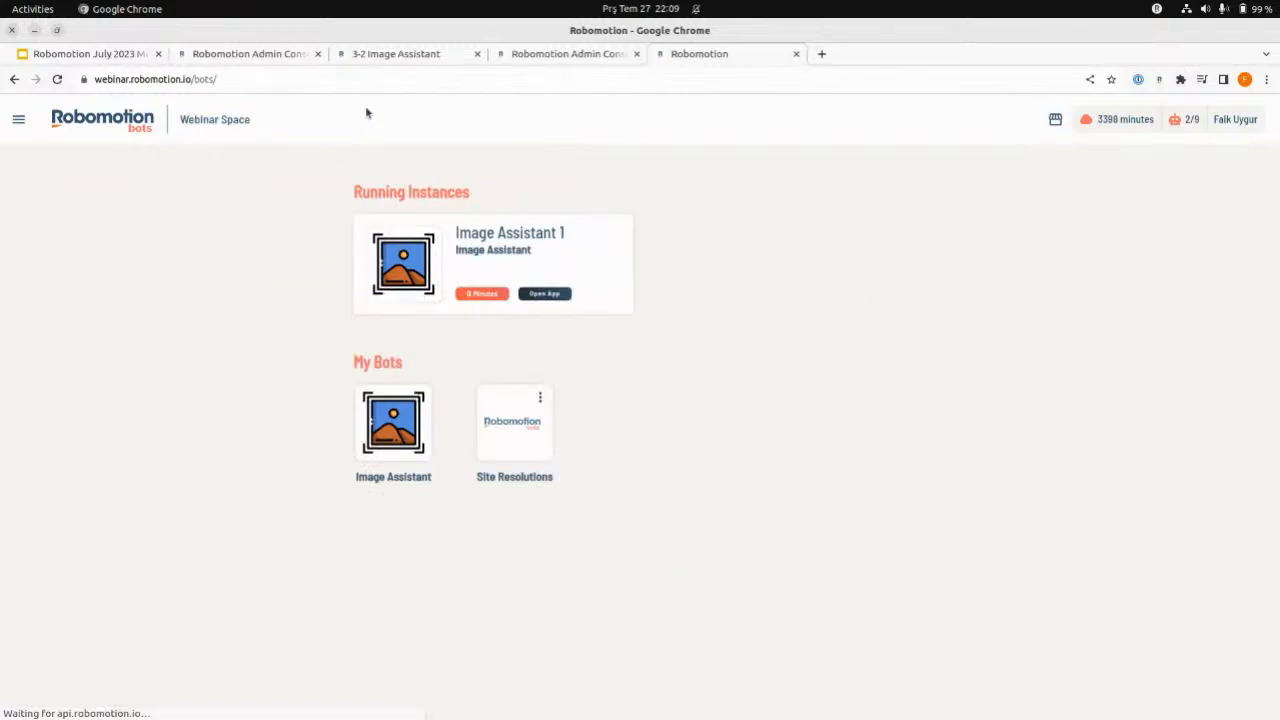
pyautogui.click(555, 249)
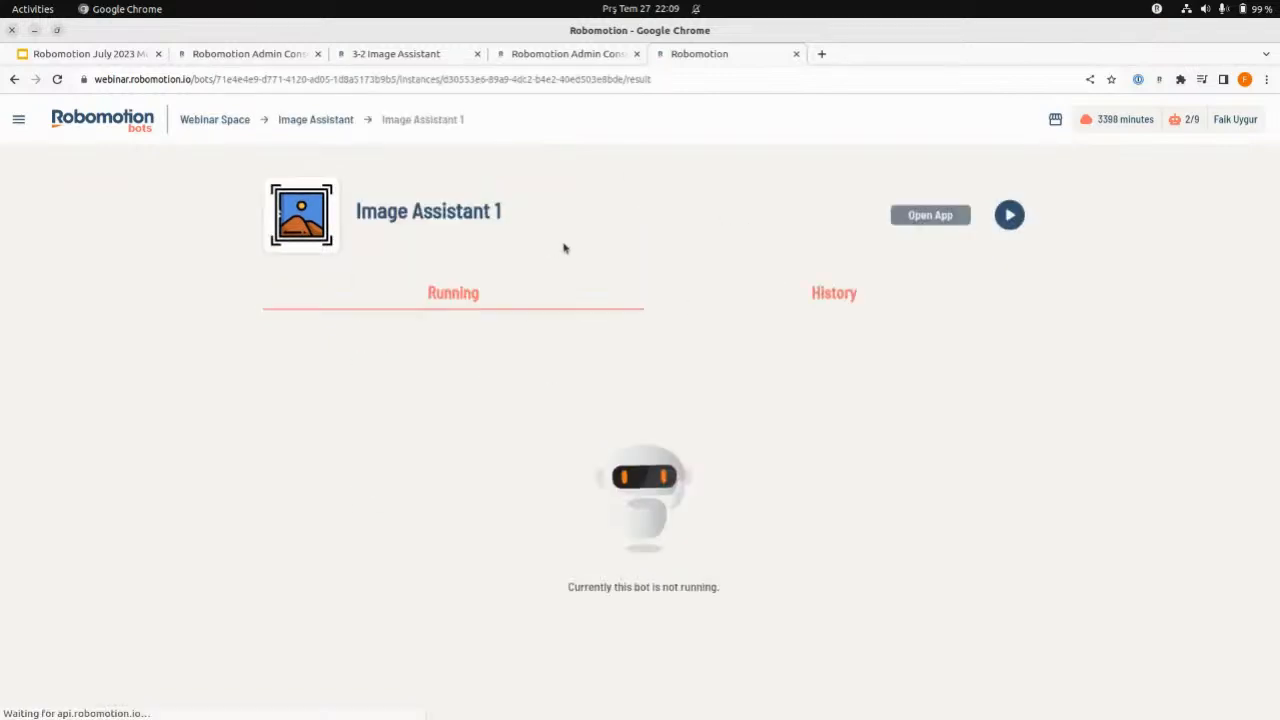
pyautogui.click(226, 122)
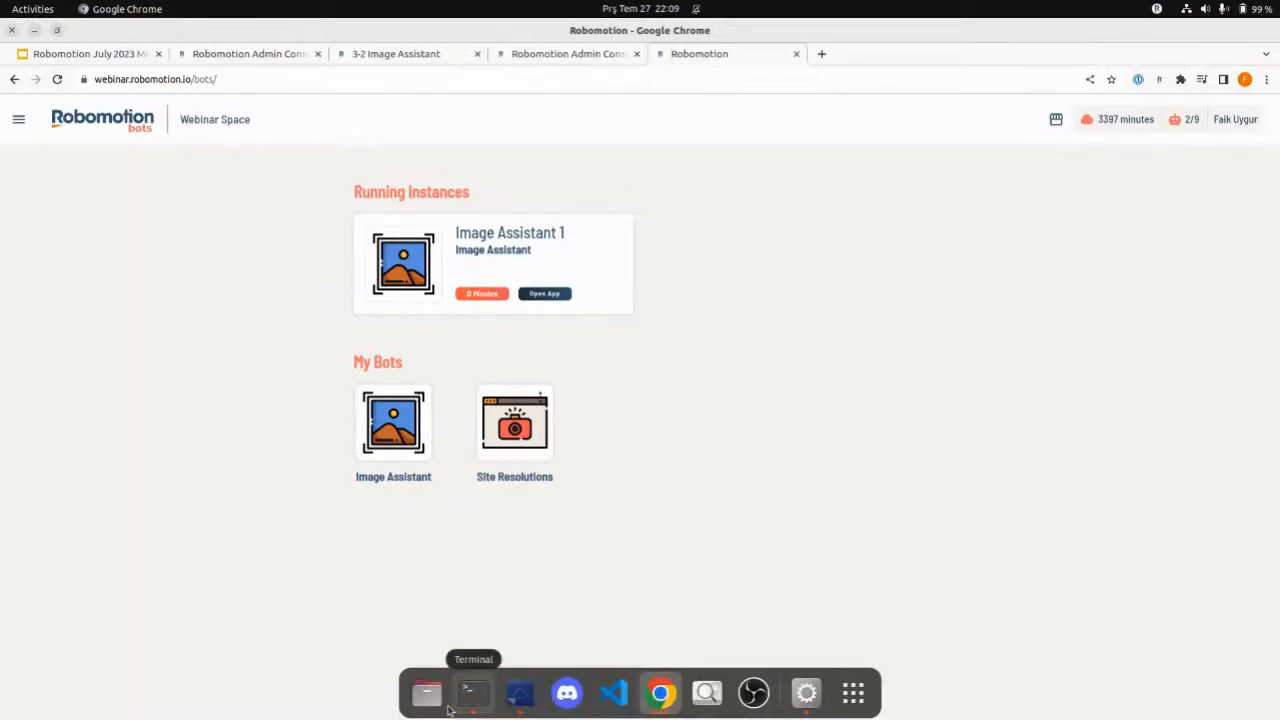
# - View the Bot Store's available bots, revisit the Bot Store slide in the presentation, and close the store
pyautogui.click(470, 693)
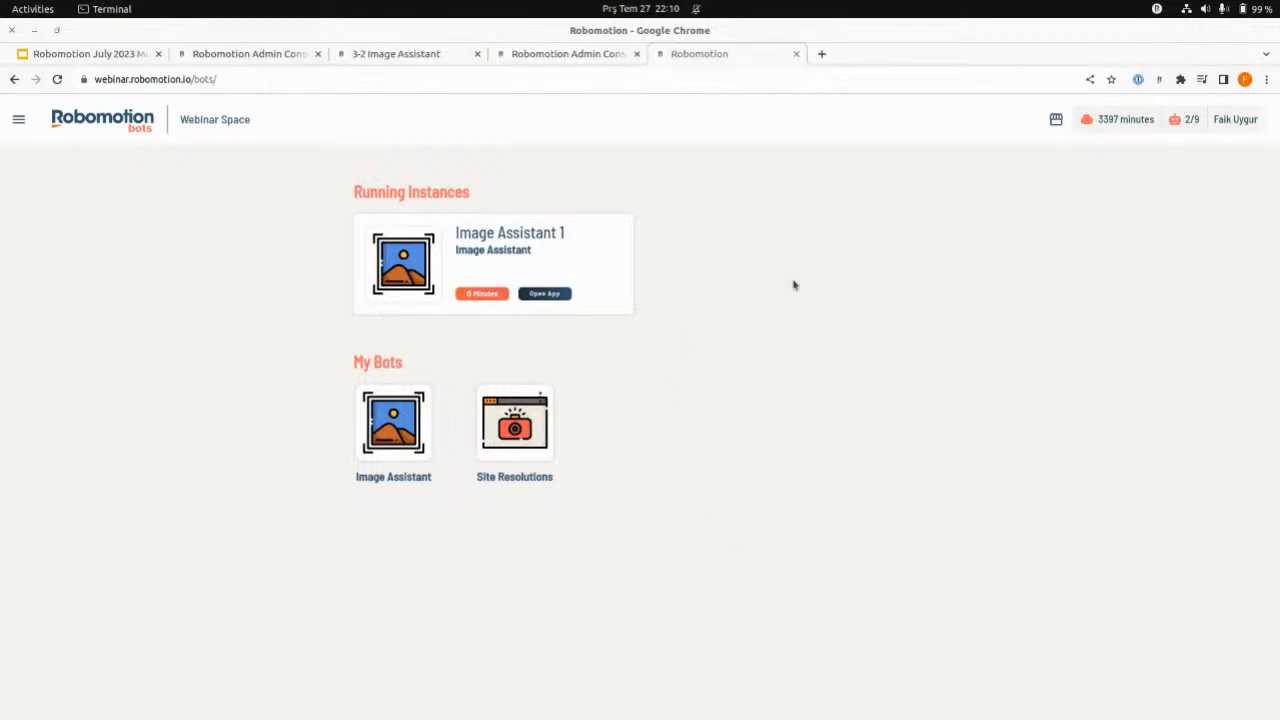
pyautogui.click(1054, 125)
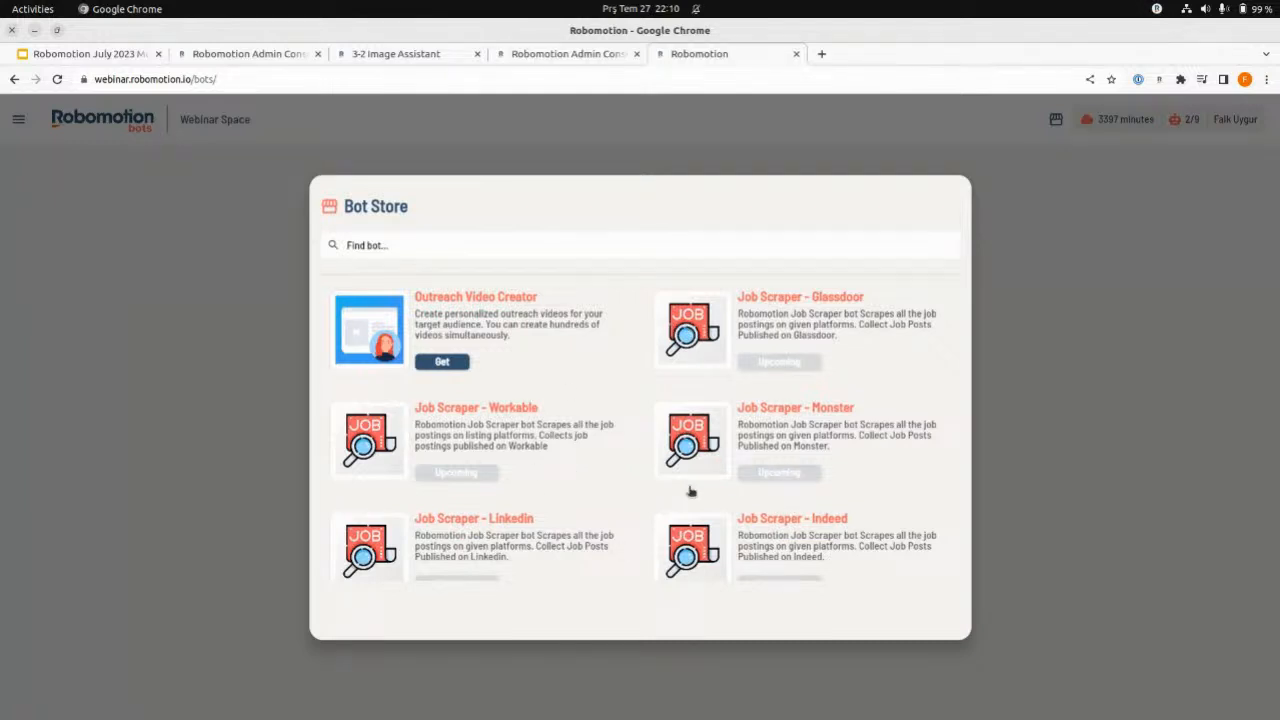
pyautogui.click(551, 53)
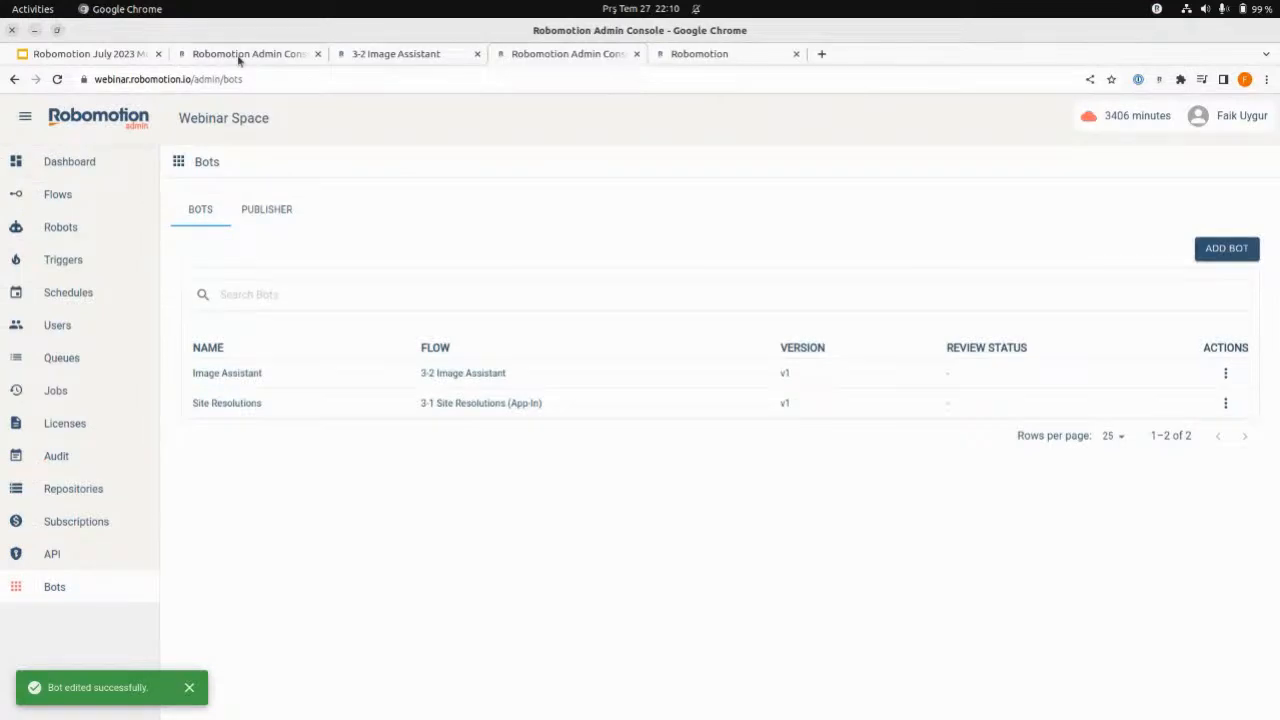
pyautogui.click(420, 54)
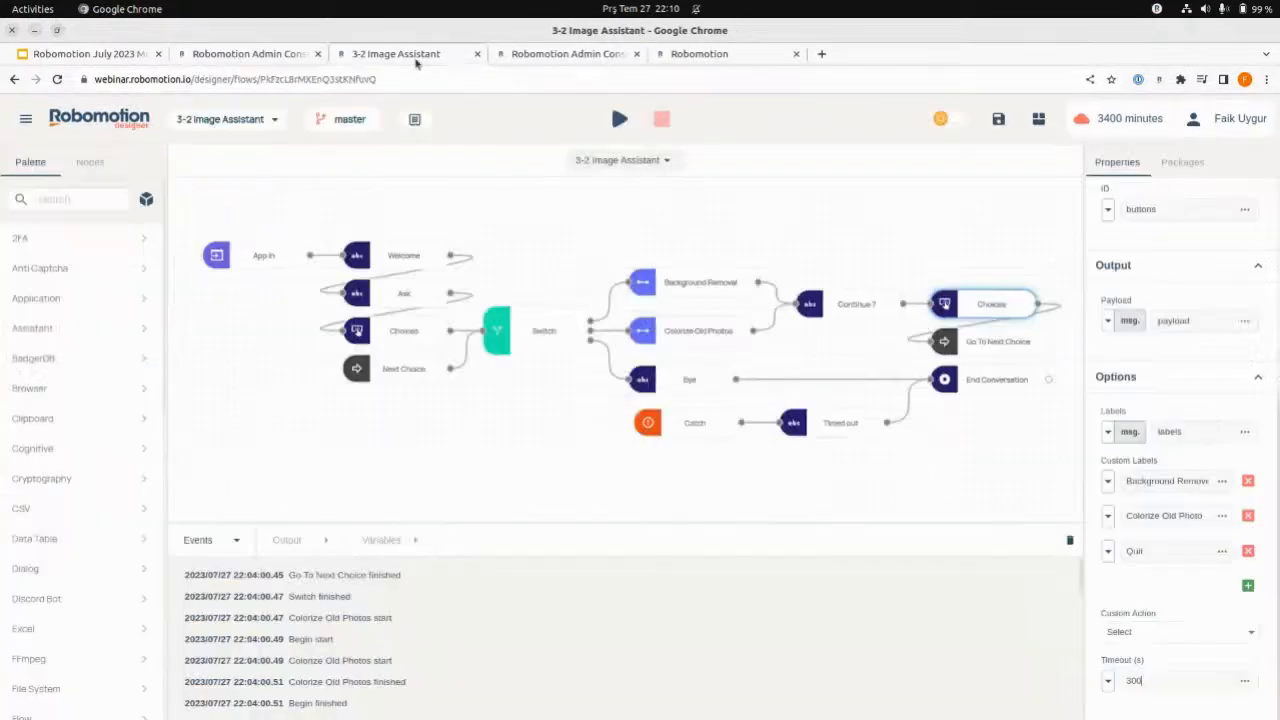
pyautogui.click(566, 54)
pyautogui.click(90, 54)
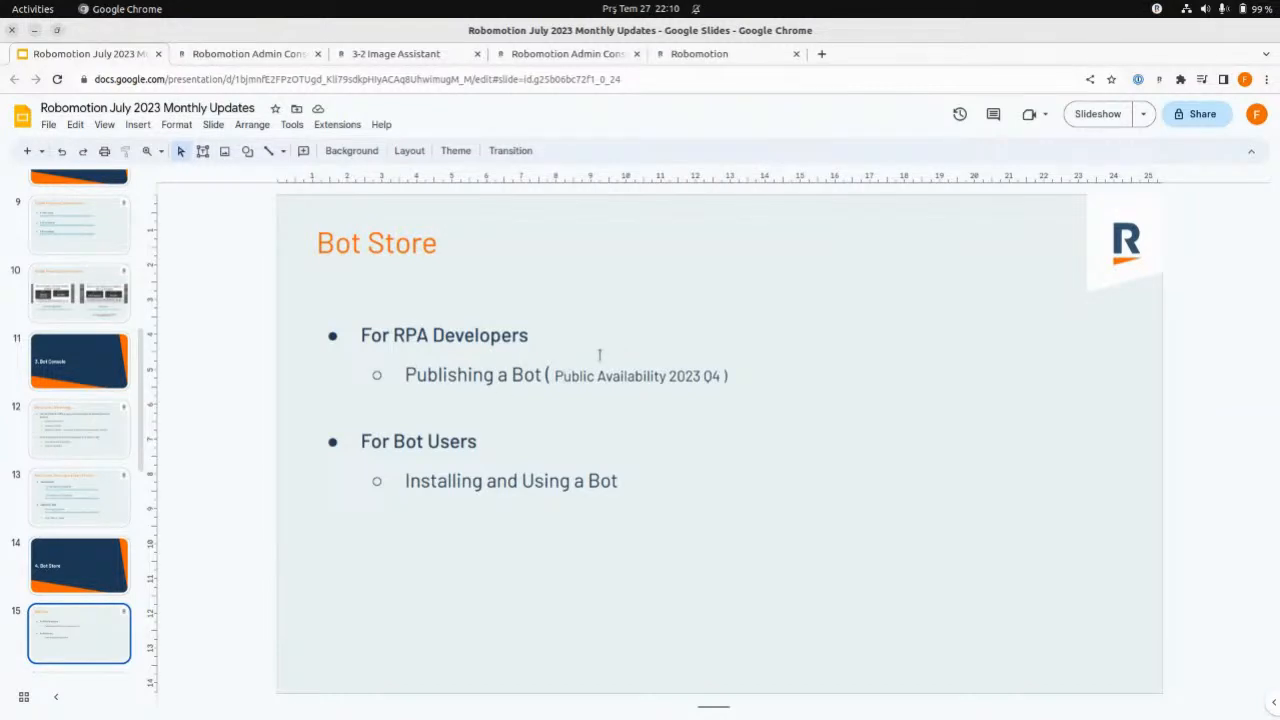
pyautogui.click(740, 56)
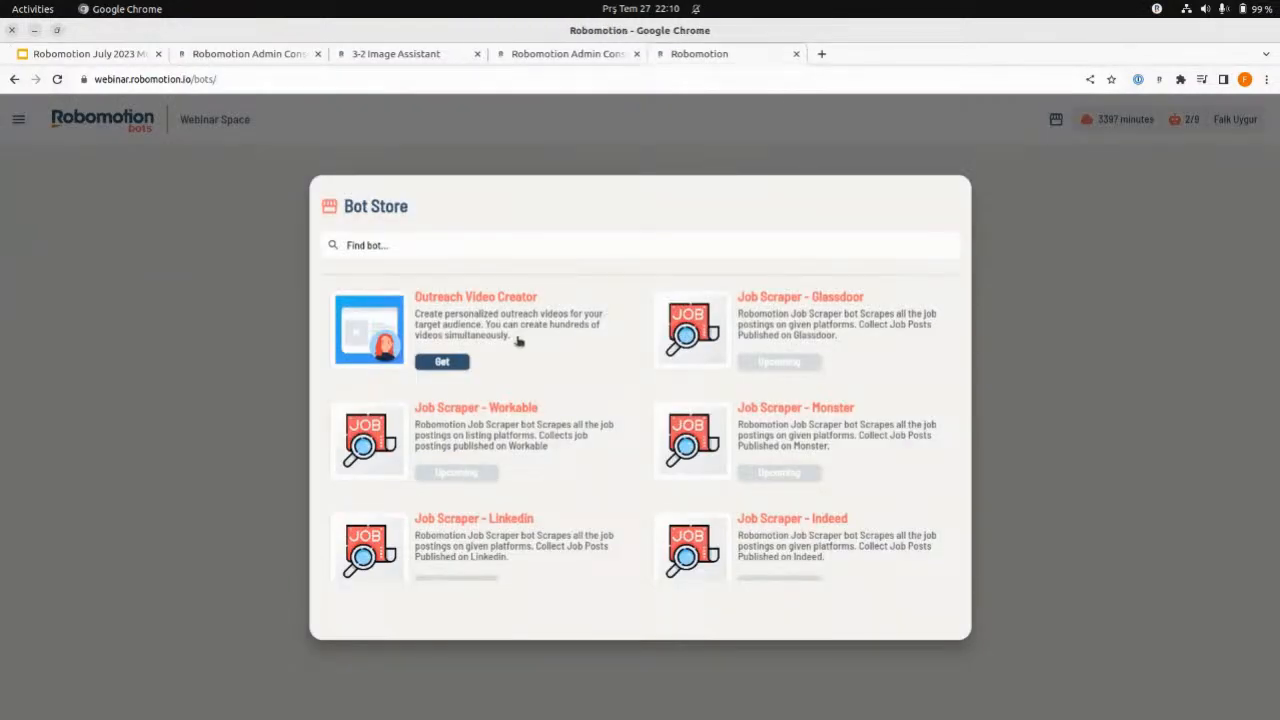
pyautogui.click(1010, 287)
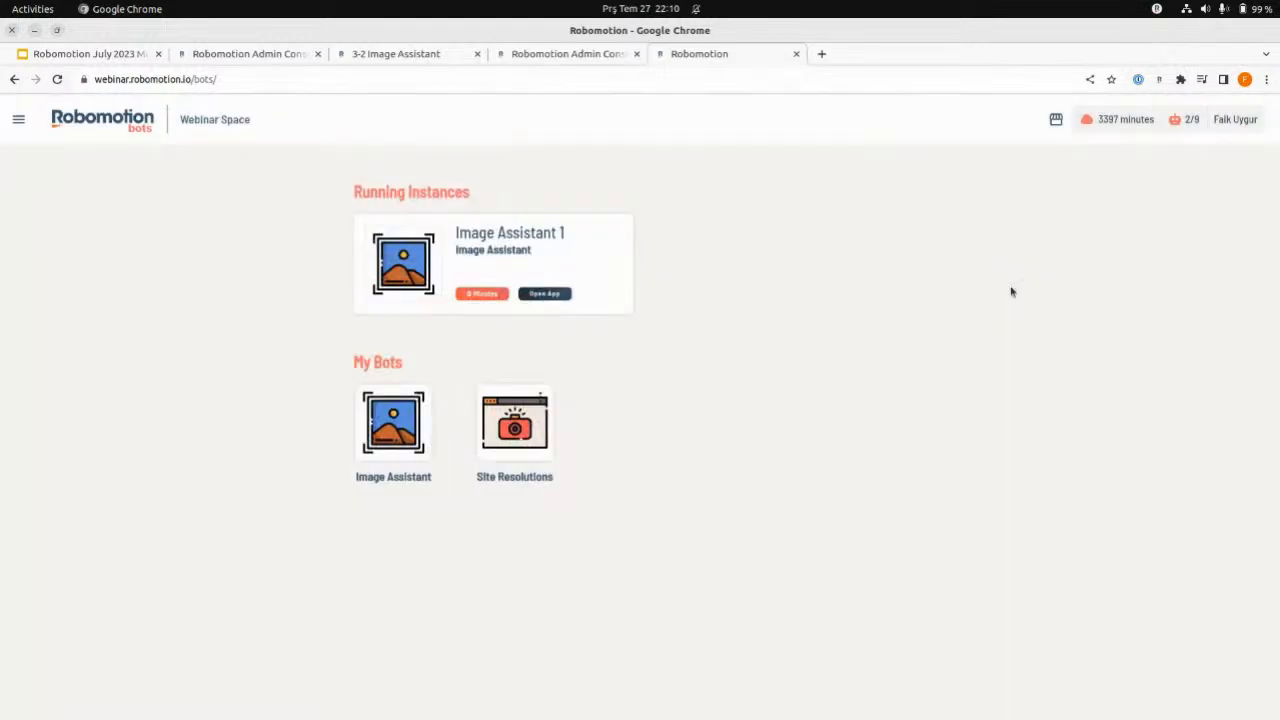
# - Refresh the bot console overview, open the Image Assistant 1 instance, and try to stop it
pyautogui.click(57, 79)
pyautogui.click(517, 258)
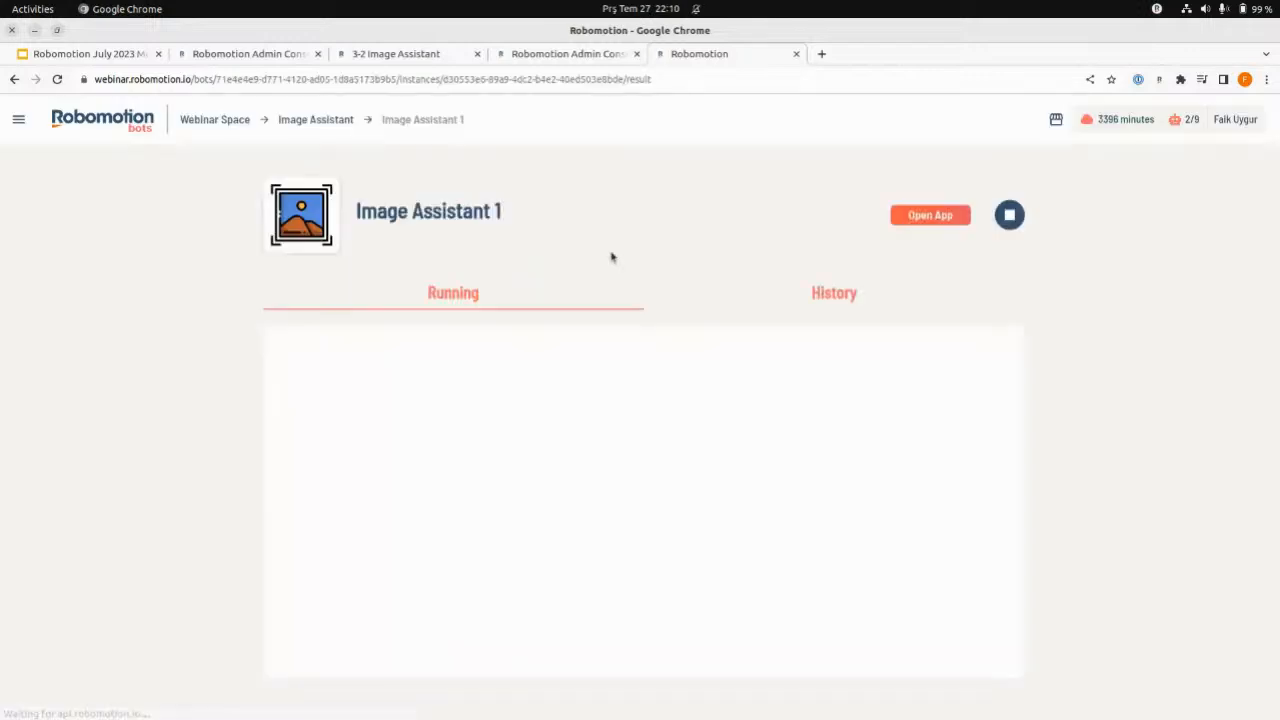
pyautogui.click(1009, 215)
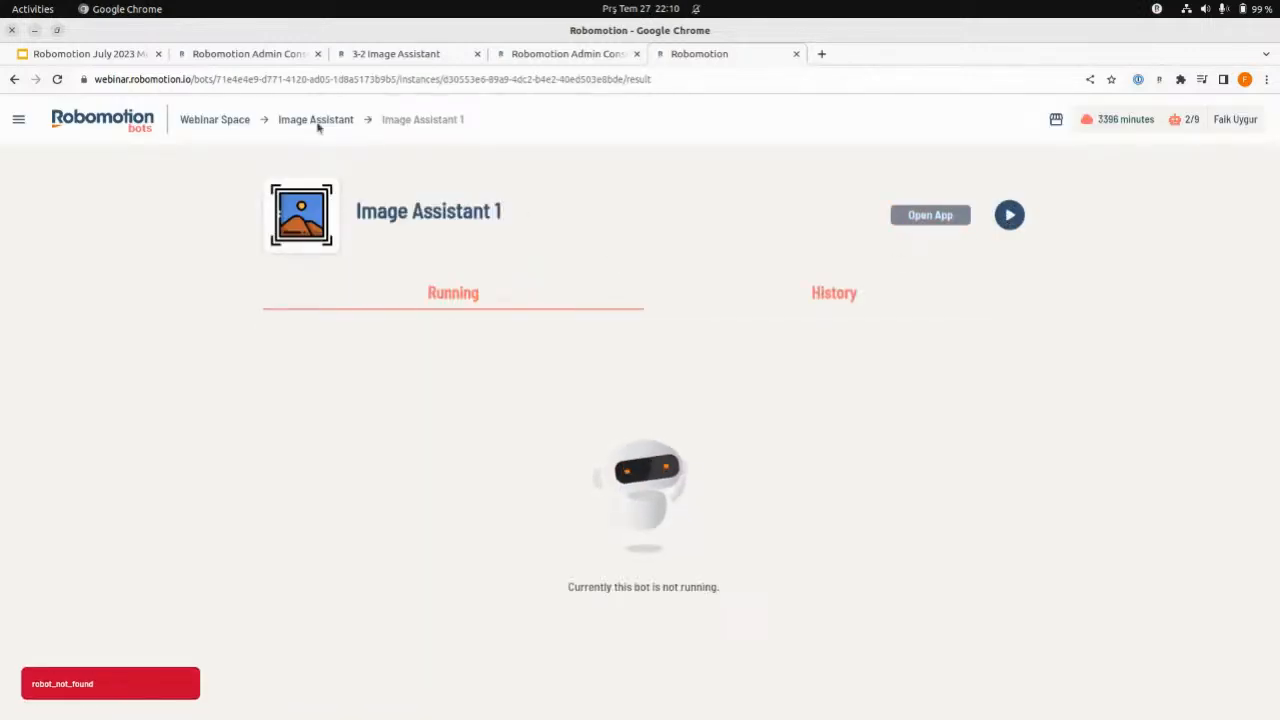
# - Return to the Webinar Space overview in the bot console and switch to the admin console's bot list
pyautogui.click(234, 120)
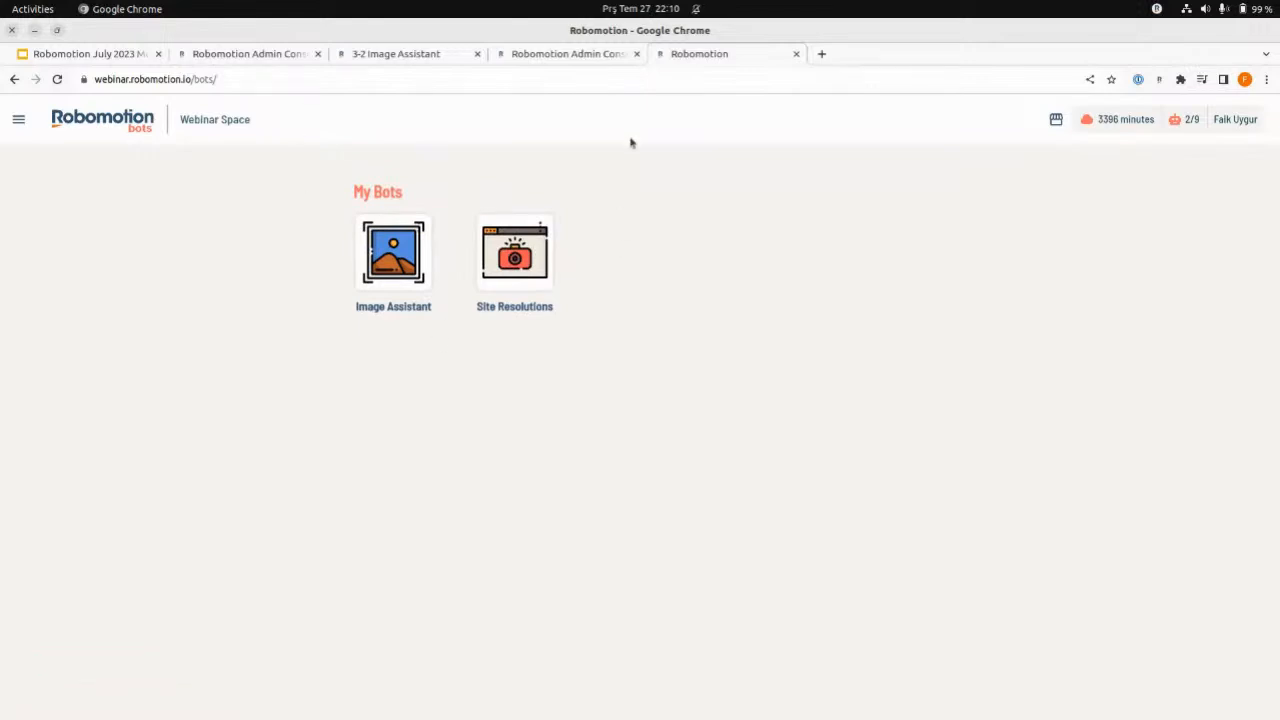
pyautogui.click(357, 54)
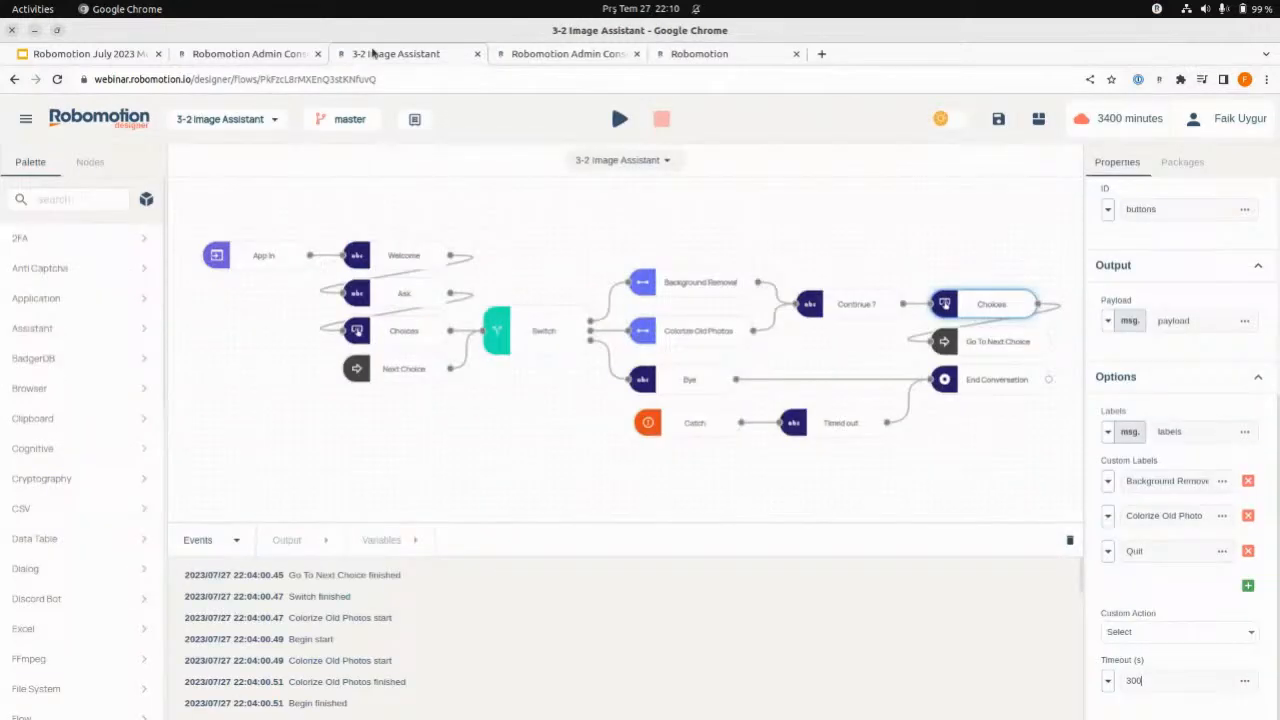
pyautogui.click(211, 56)
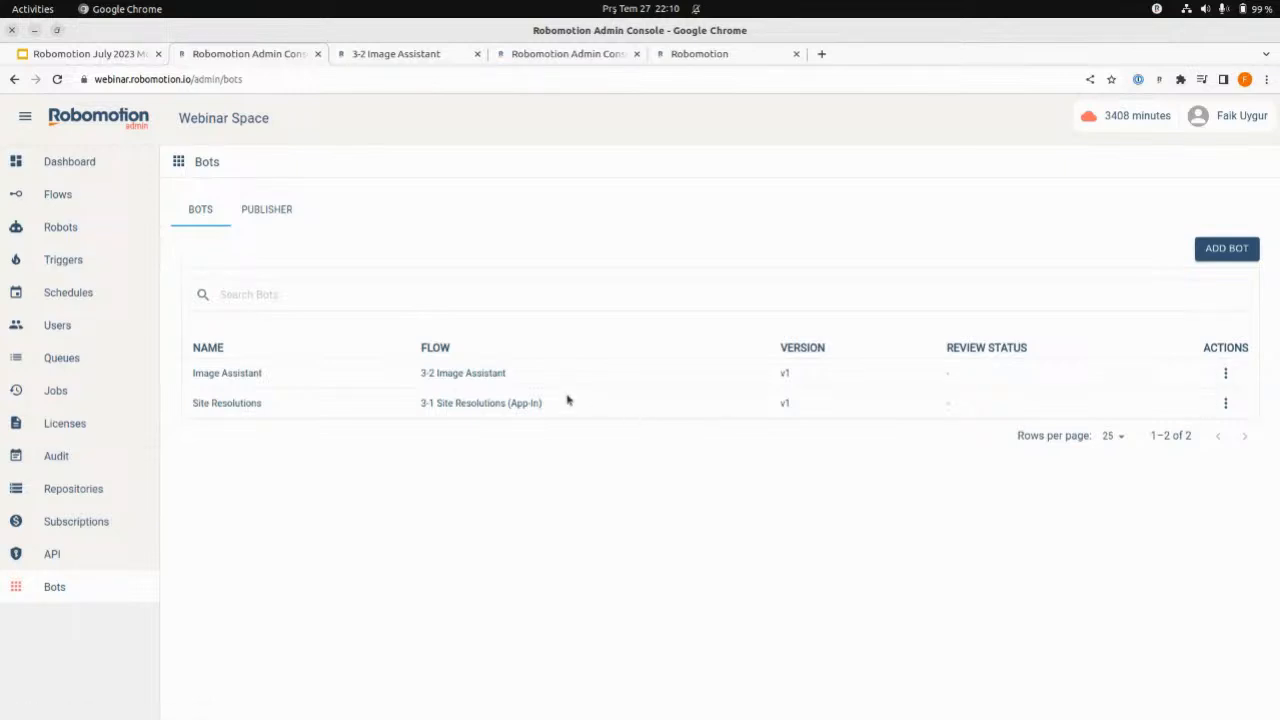
# - Open the publishing form for the Site Resolutions bot and look through its details, platforms, pricing and image fields
pyautogui.click(1226, 404)
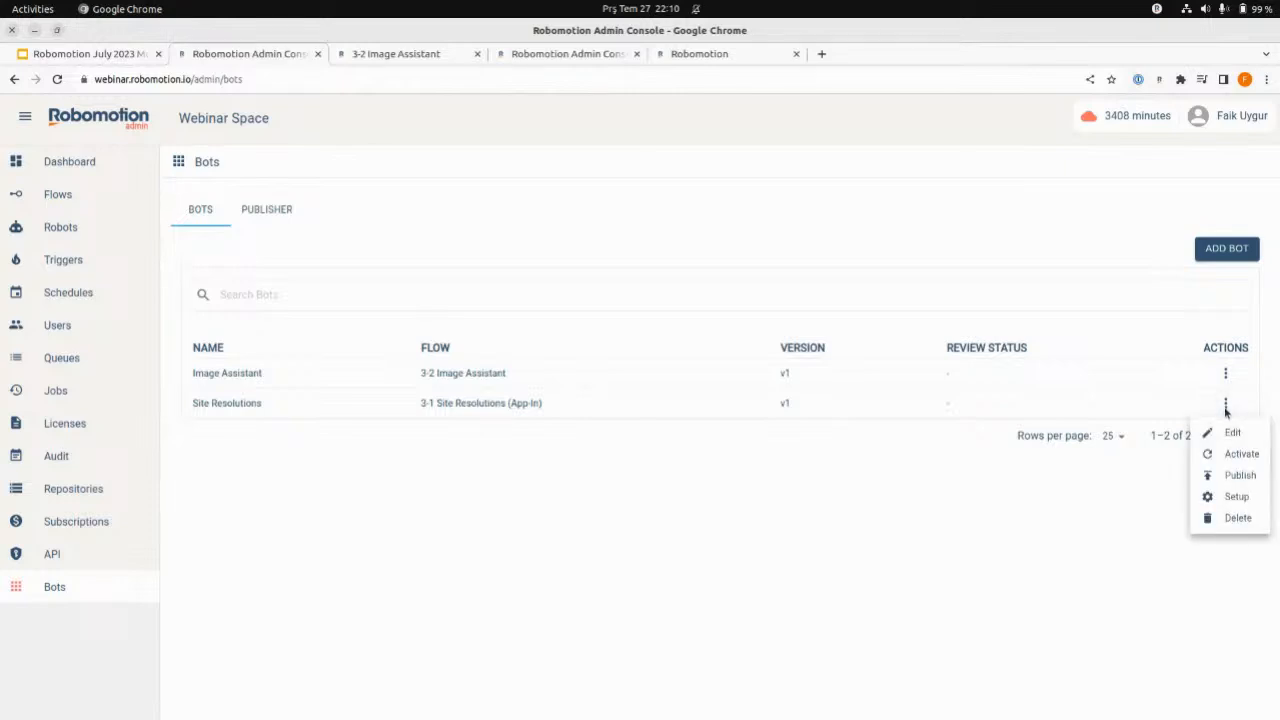
pyautogui.click(1226, 478)
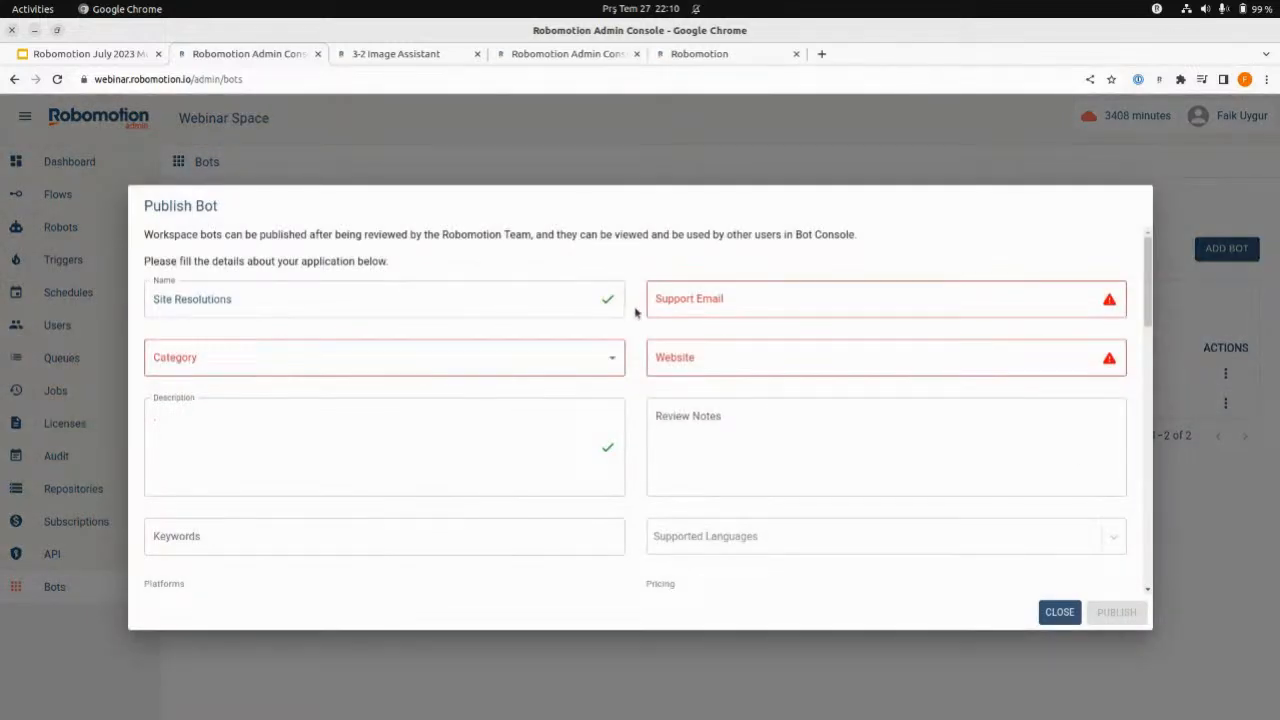
pyautogui.scroll(-10, 636, 318)
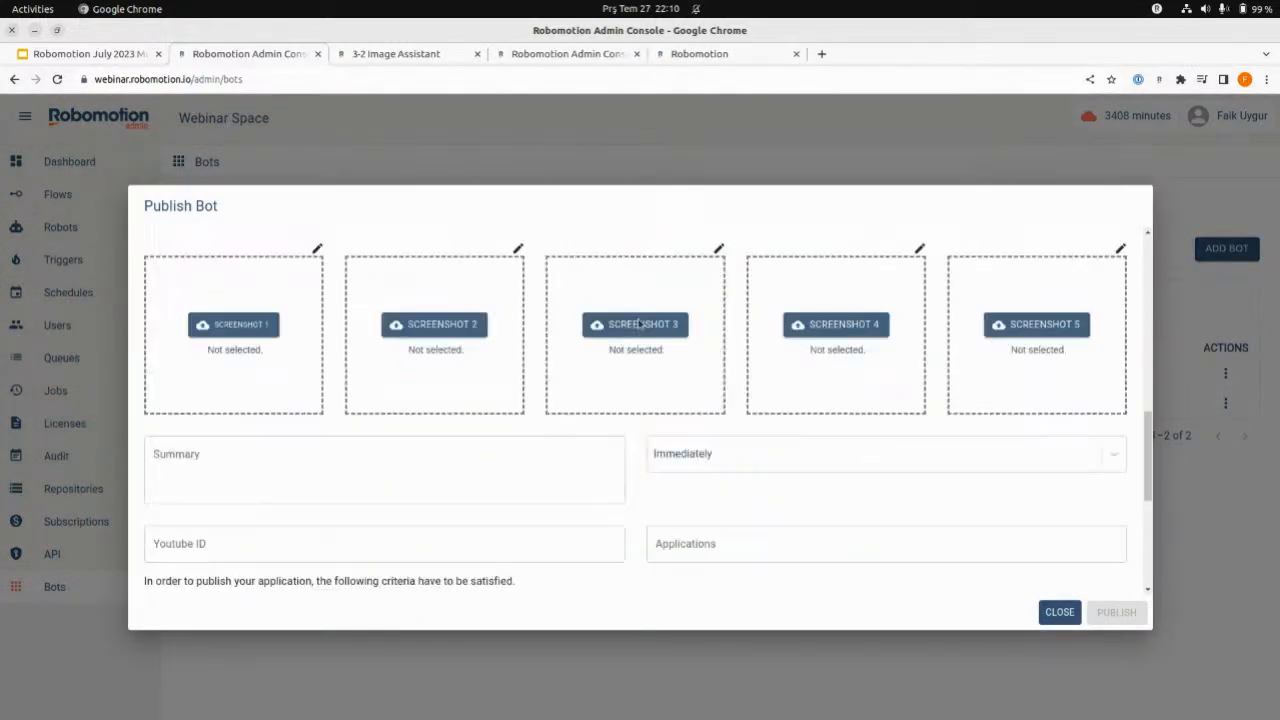
pyautogui.scroll(-3, 666, 417)
pyautogui.scroll(15, 666, 417)
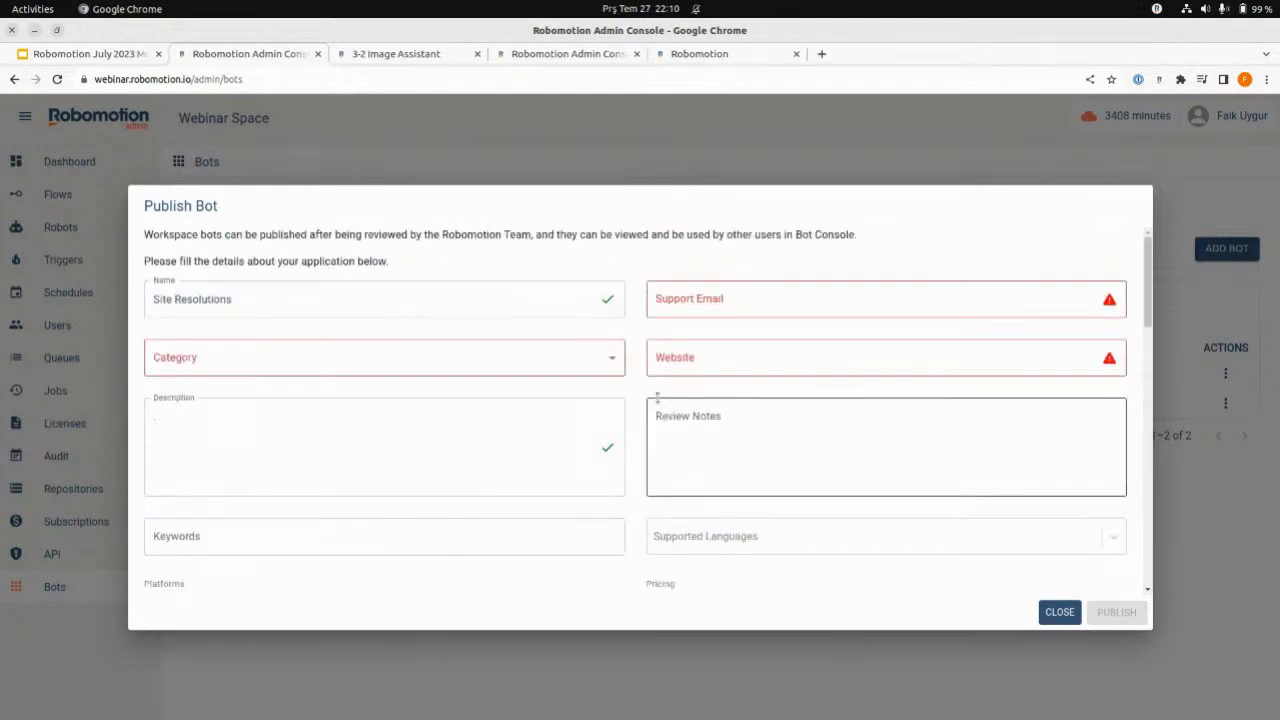
pyautogui.scroll(-5, 680, 420)
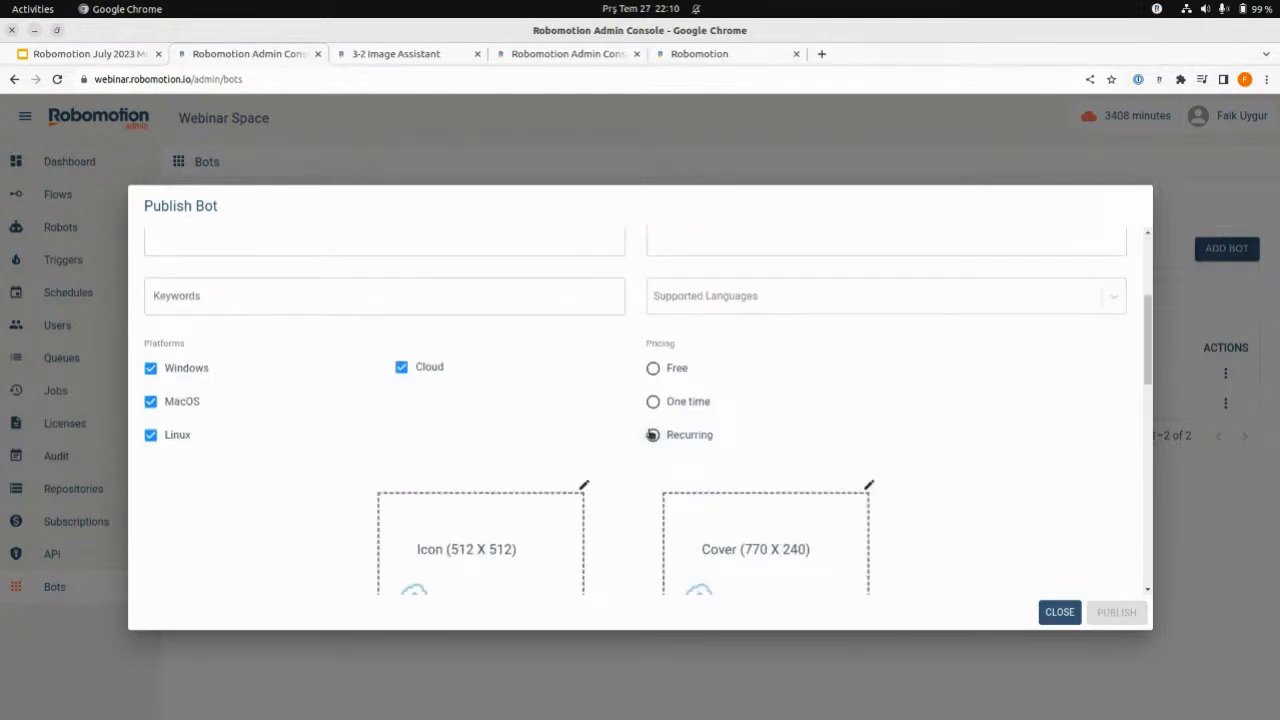
pyautogui.scroll(2, 652, 430)
pyautogui.scroll(1, 649, 430)
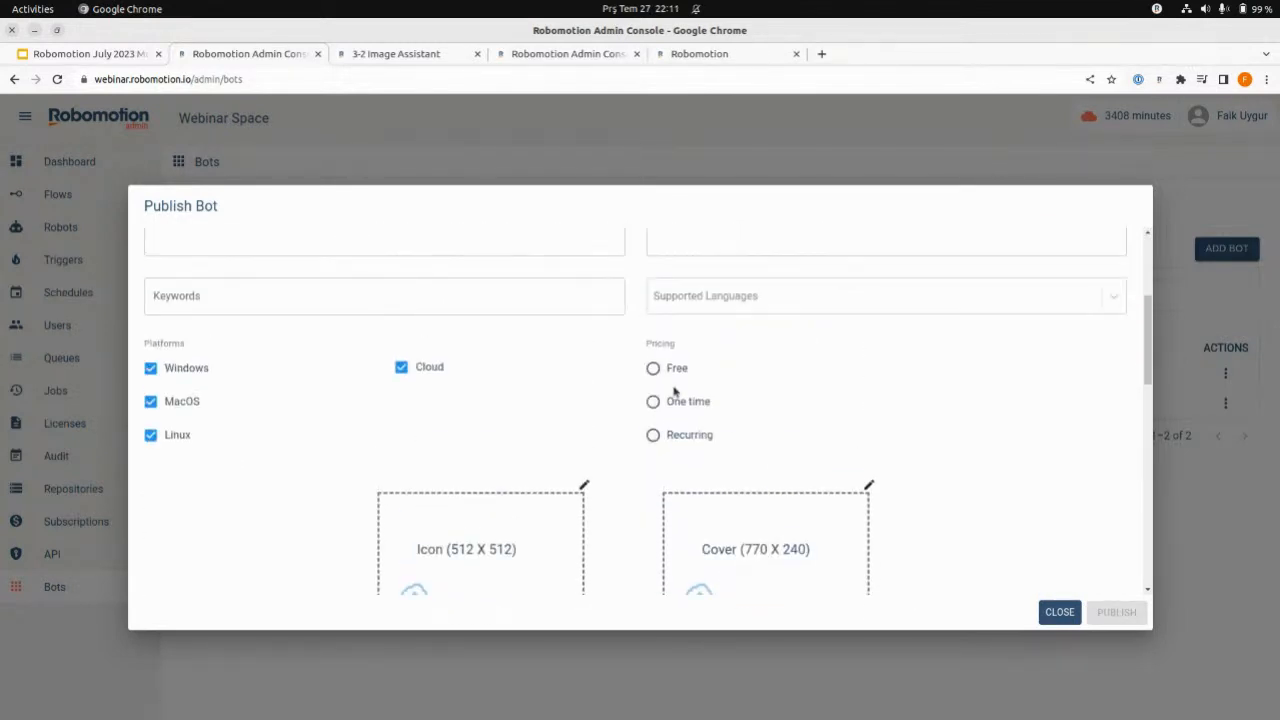
# - Try One time pricing in the publishing form and switch to Recurring pricing with a Monthly period
pyautogui.click(653, 403)
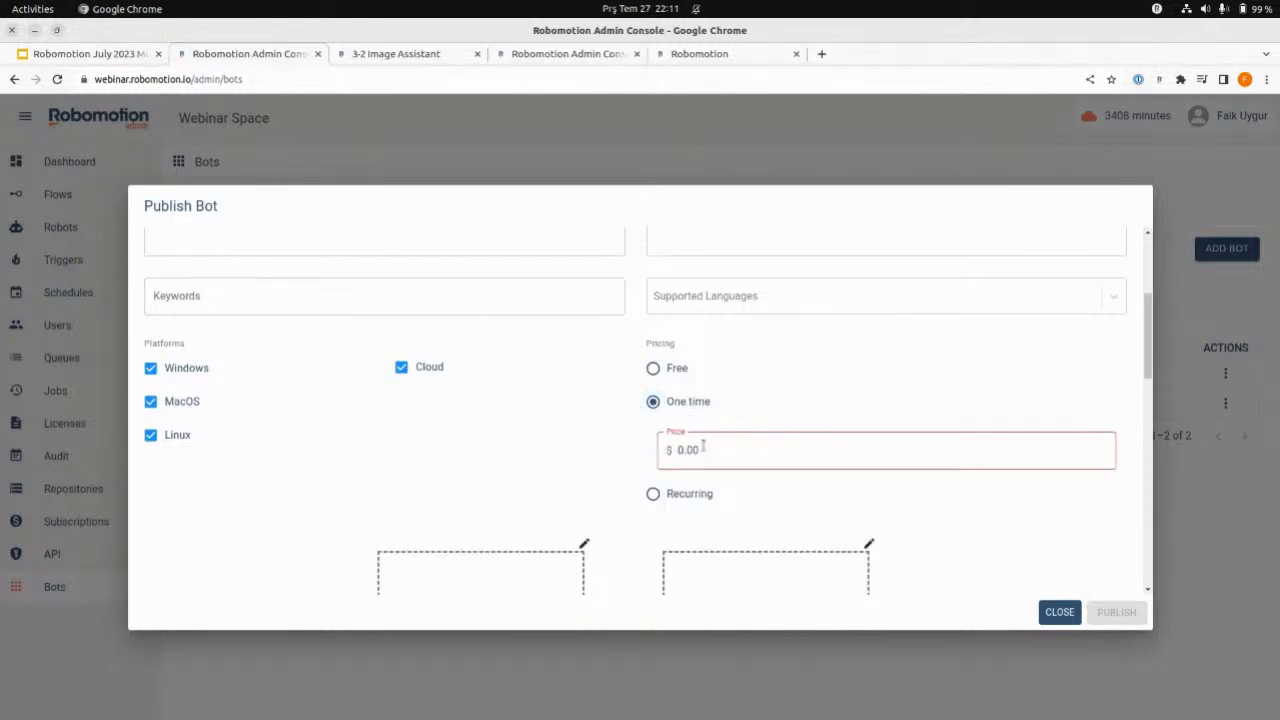
pyautogui.click(653, 494)
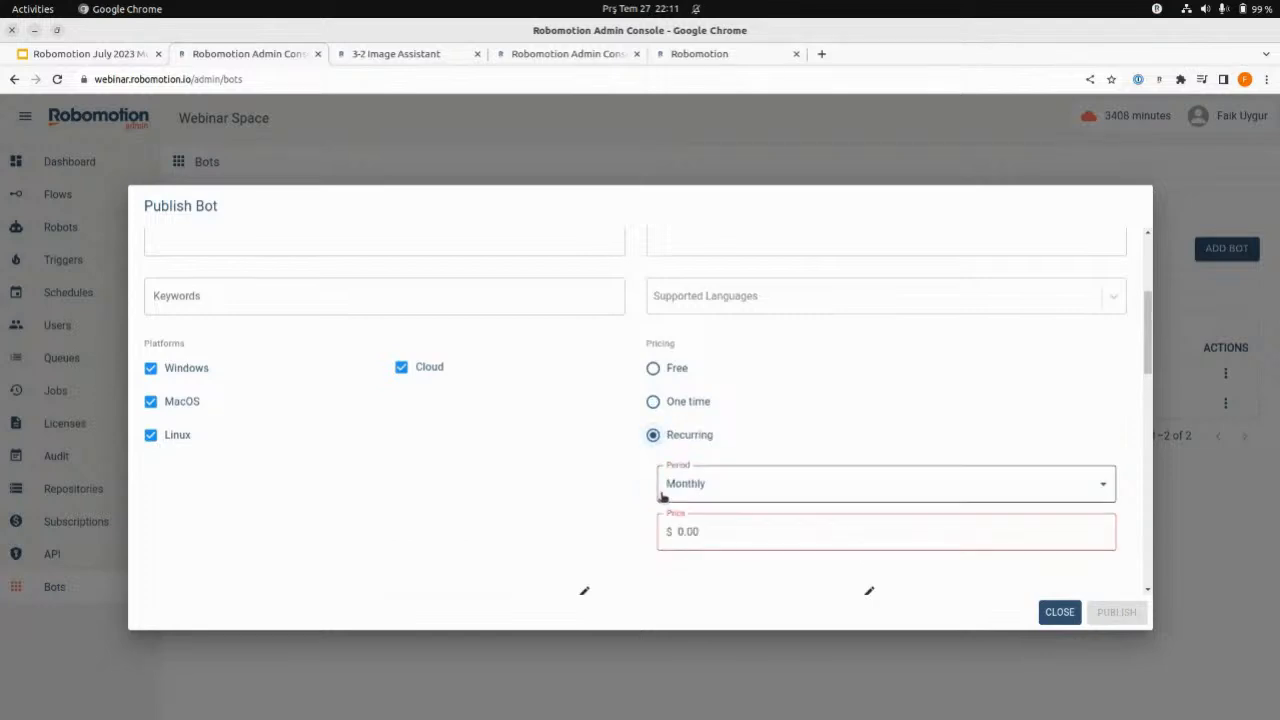
pyautogui.click(689, 486)
pyautogui.click(688, 490)
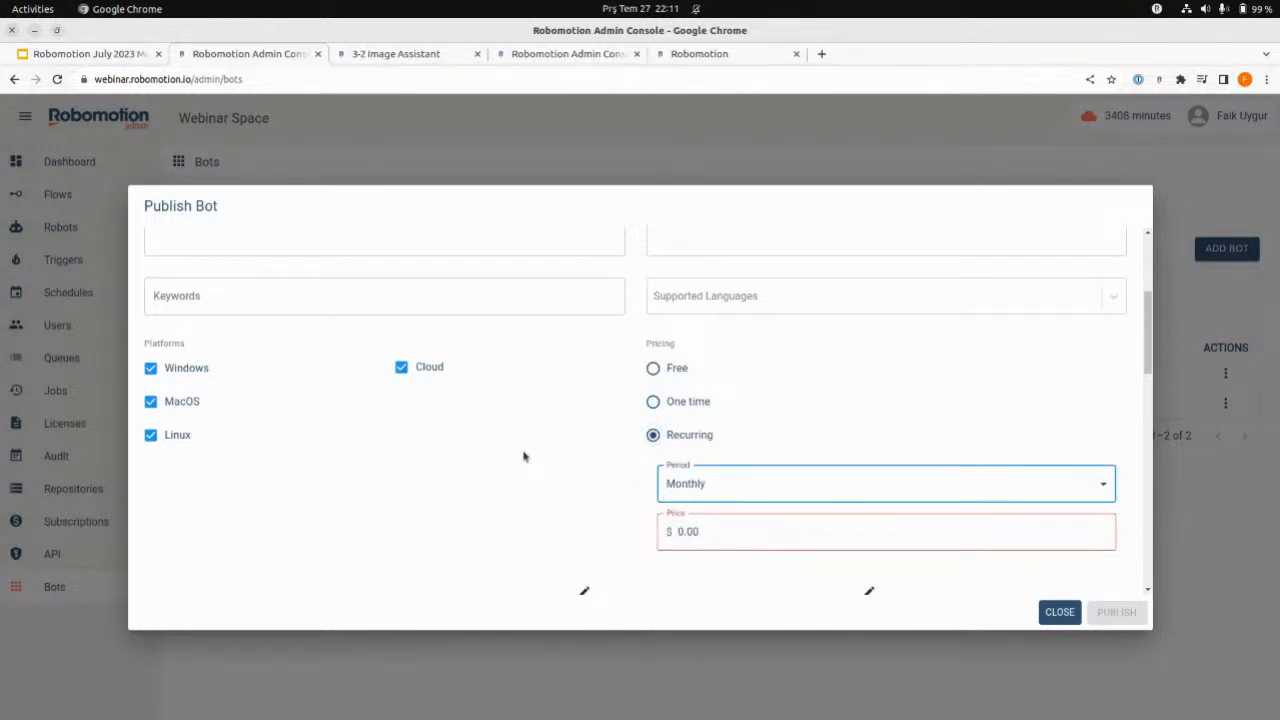
# - Examine the remaining fields, publishing criteria and review progress stages of the Site Resolutions publishing form, and close it without publishing
pyautogui.scroll(-8, 523, 457)
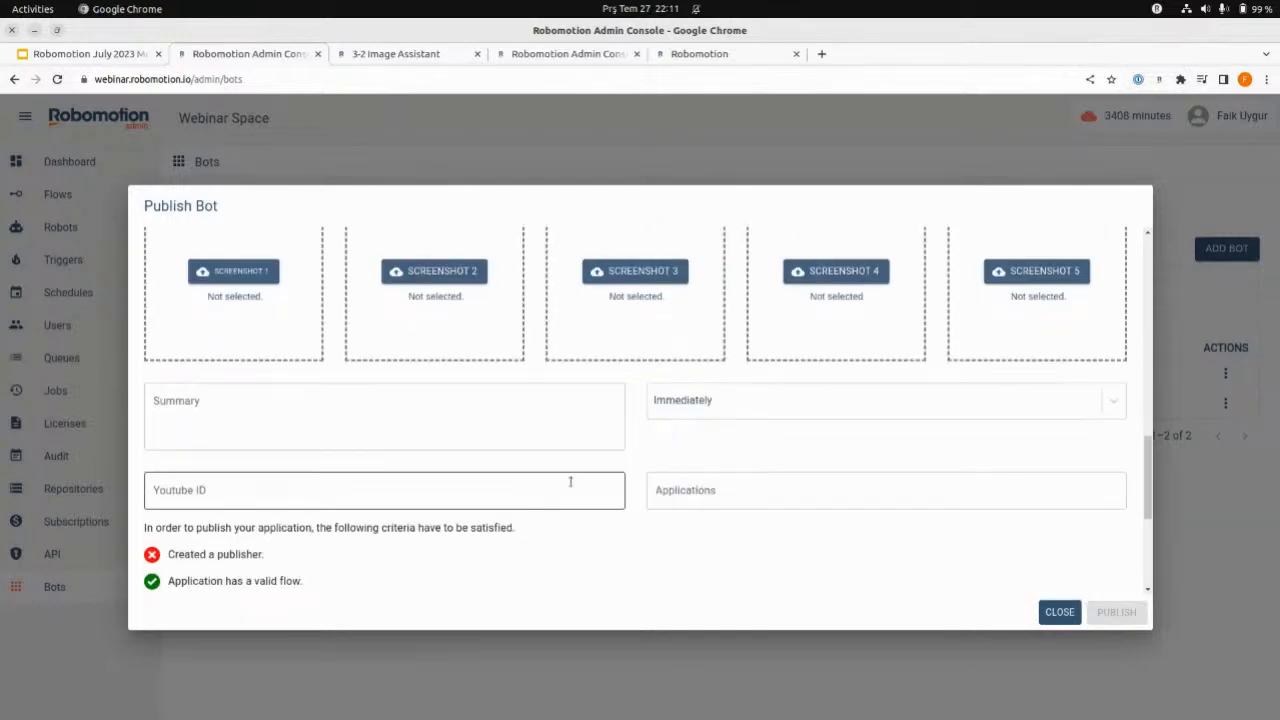
pyautogui.scroll(-2, 583, 451)
pyautogui.scroll(-2, 900, 570)
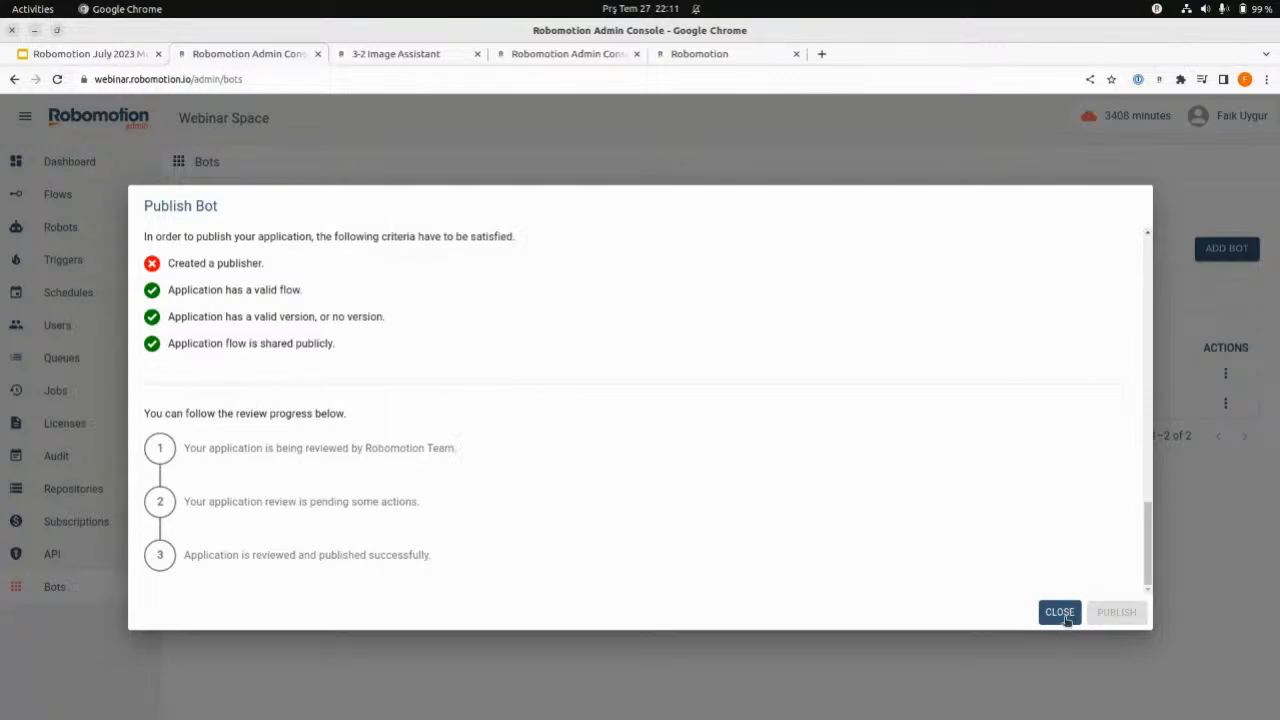
pyautogui.scroll(10, 843, 463)
pyautogui.scroll(3, 870, 458)
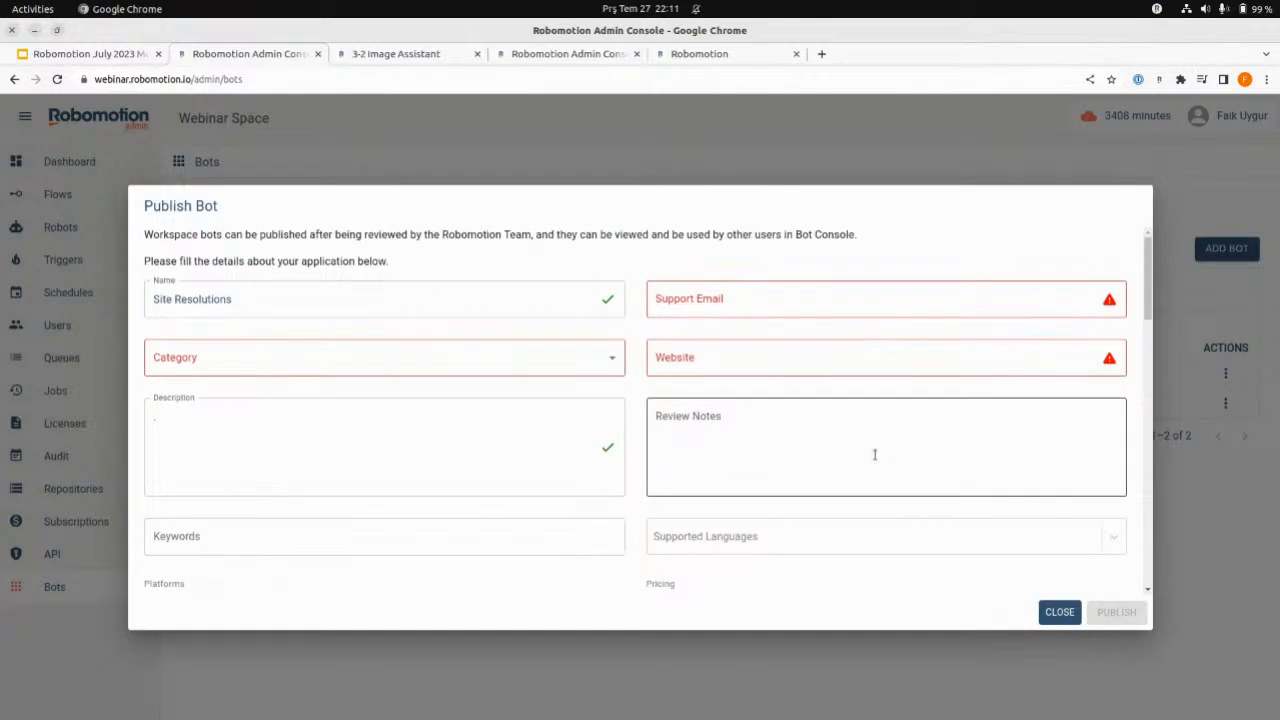
pyautogui.scroll(-3, 883, 386)
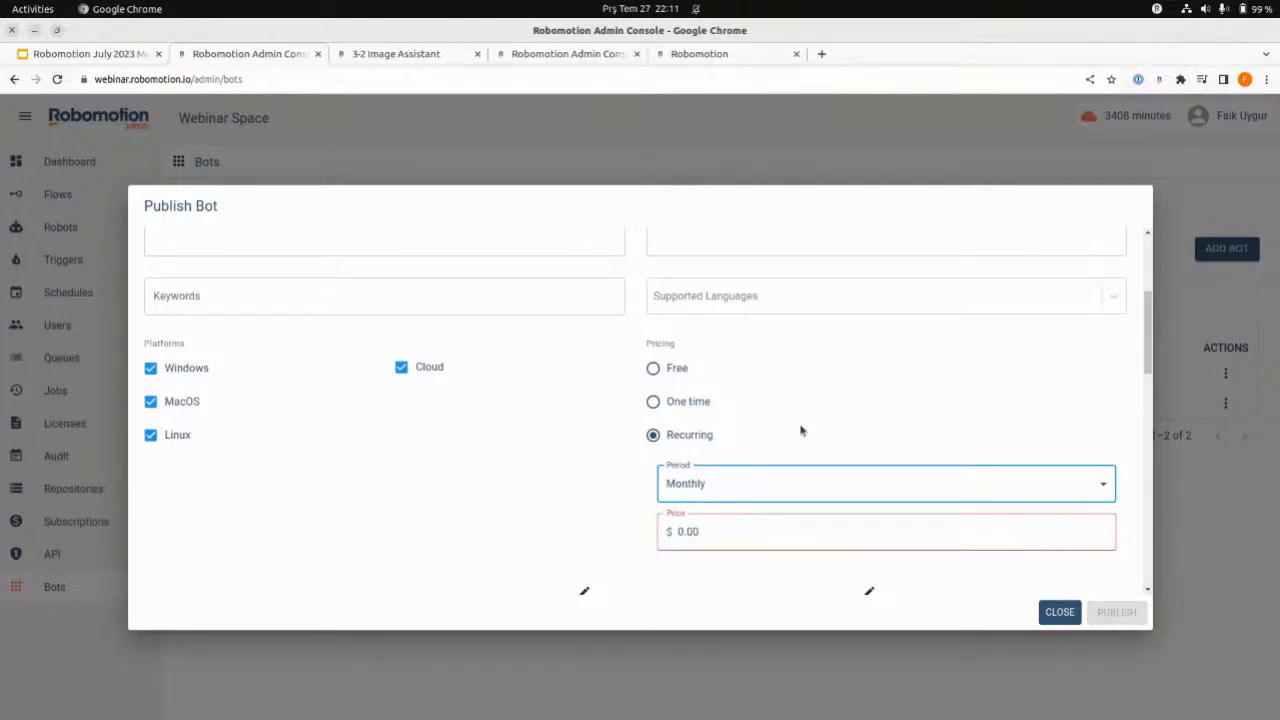
pyautogui.scroll(3, 786, 450)
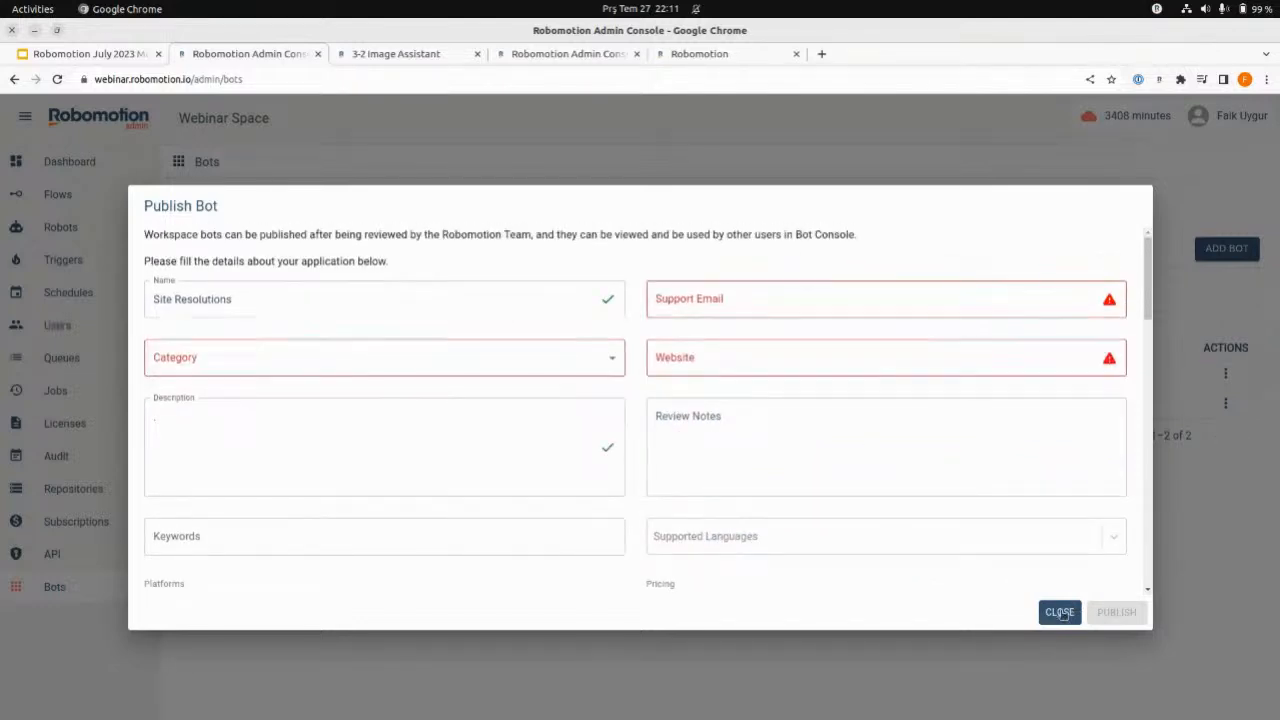
pyautogui.scroll(-5, 1071, 563)
pyautogui.scroll(-3, 1097, 518)
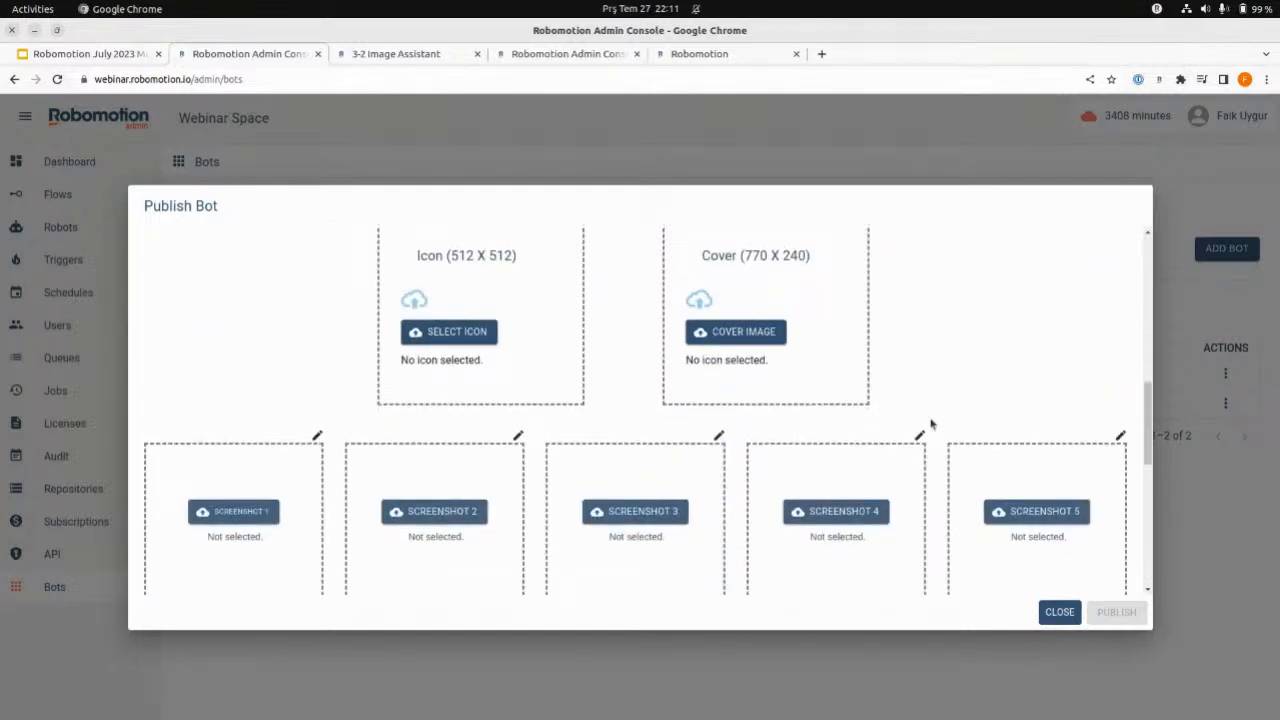
pyautogui.scroll(-2, 930, 412)
pyautogui.scroll(-5, 940, 412)
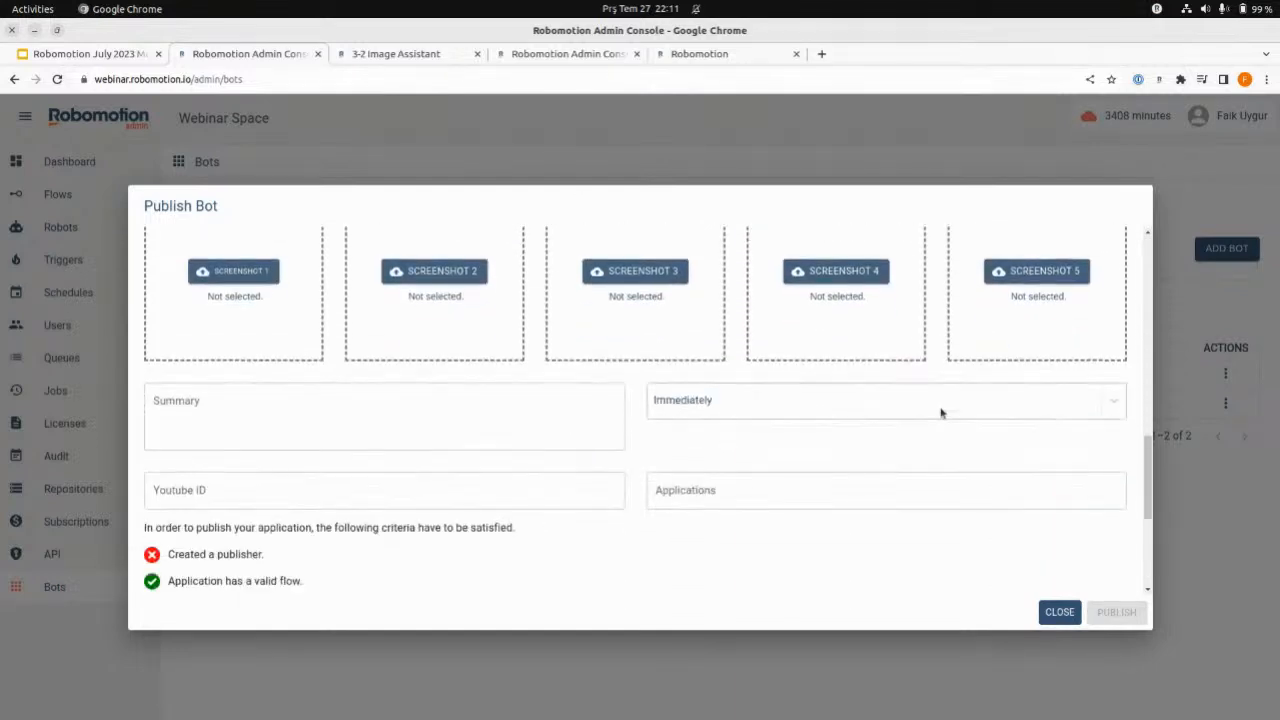
pyautogui.click(1058, 613)
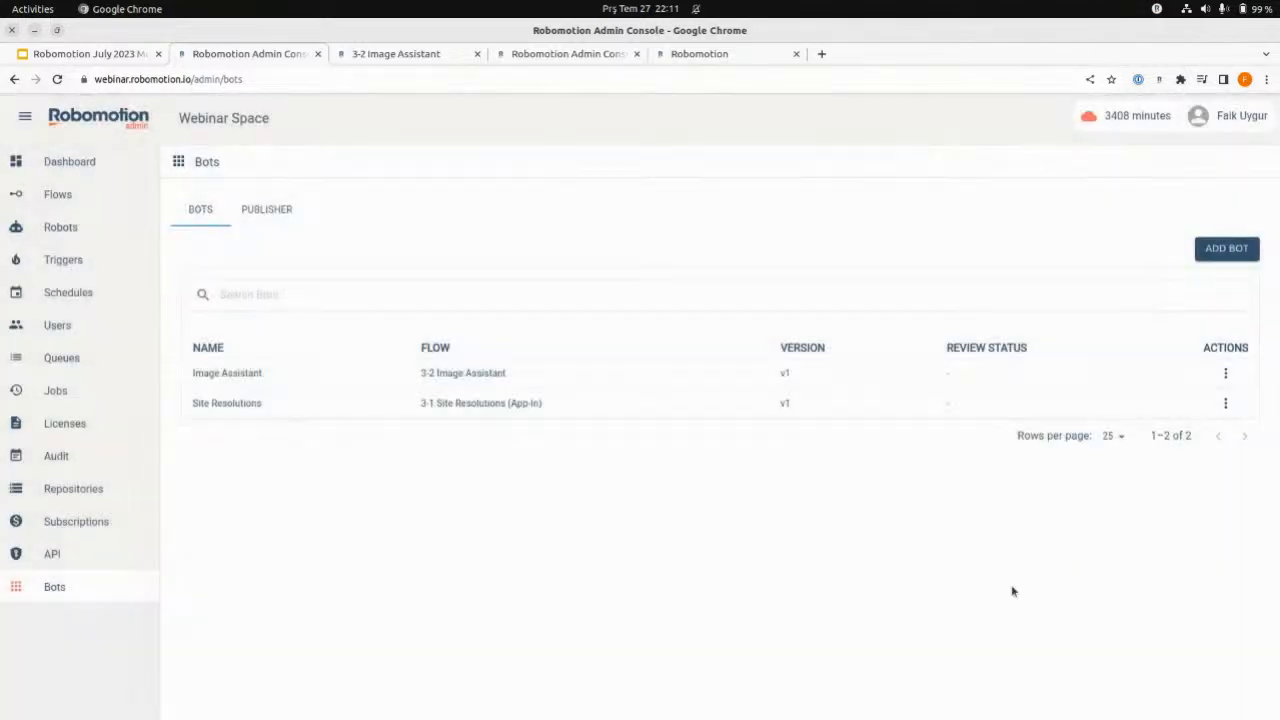
# - Try the Only Cloud option in the Image Assistant bot's advanced settings, discard the edit, and switch to the bot console
pyautogui.click(1225, 374)
pyautogui.click(1225, 405)
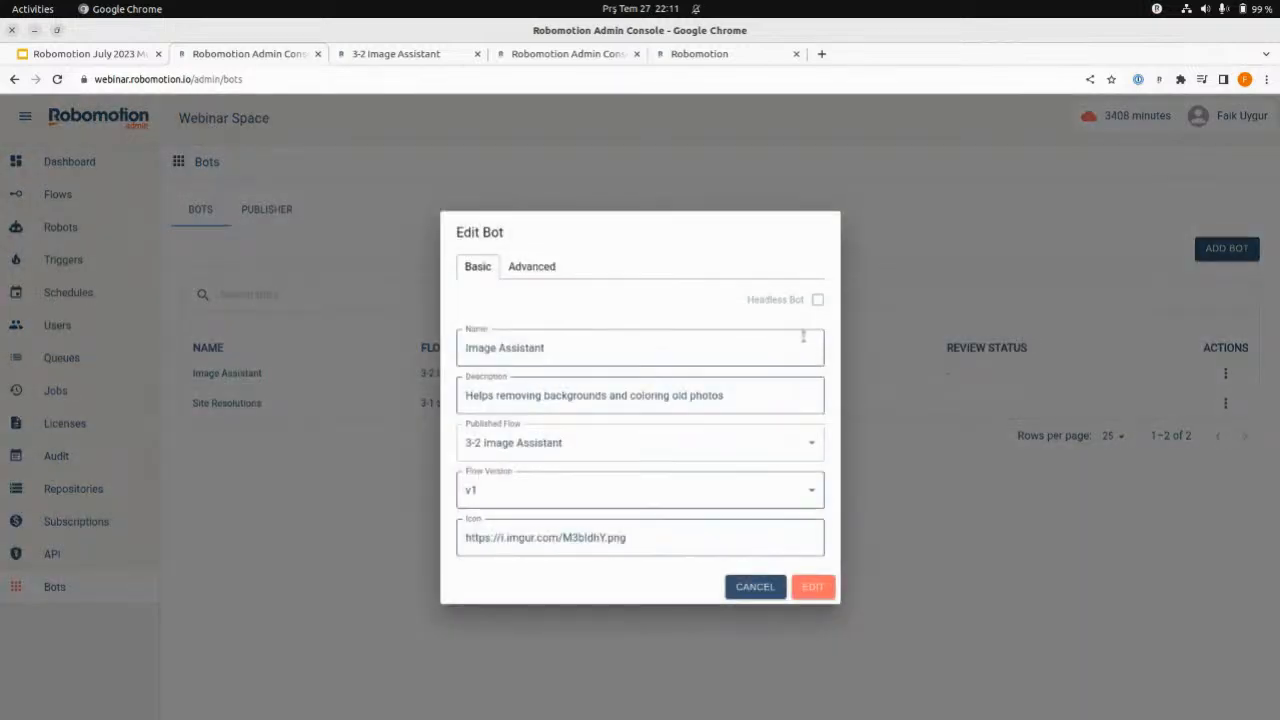
pyautogui.click(518, 264)
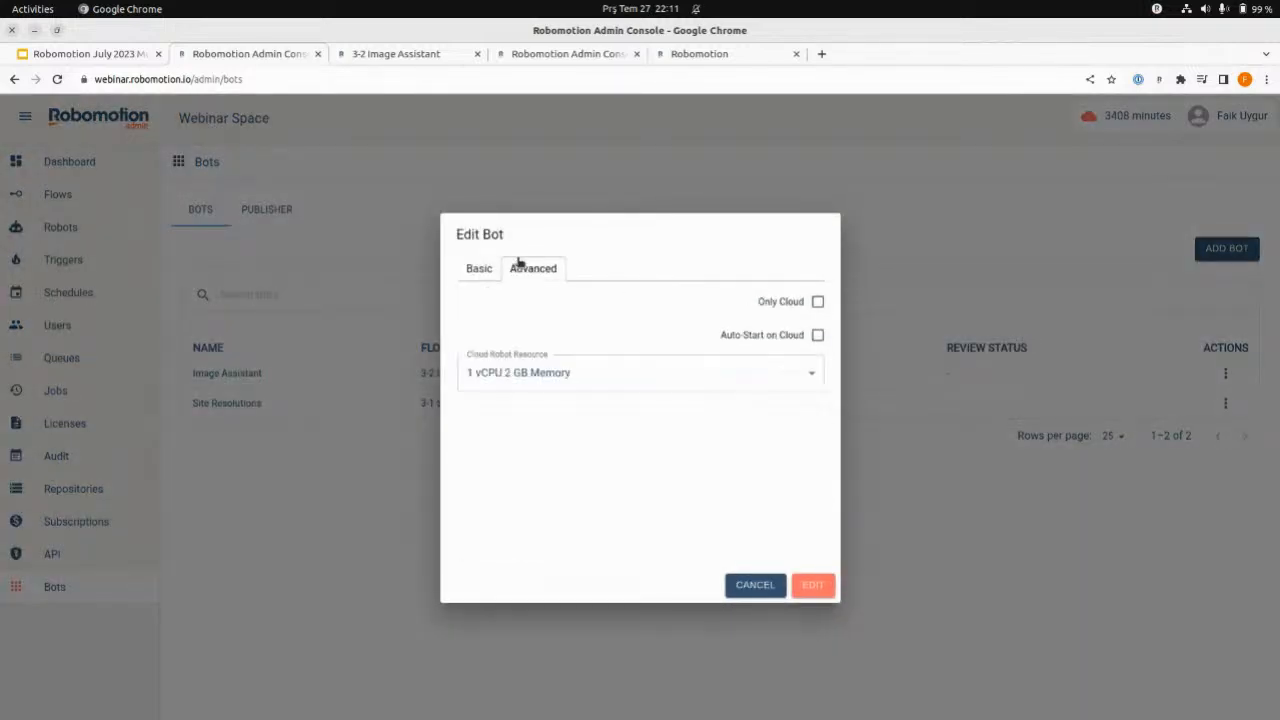
pyautogui.click(818, 301)
pyautogui.moveTo(812, 297)
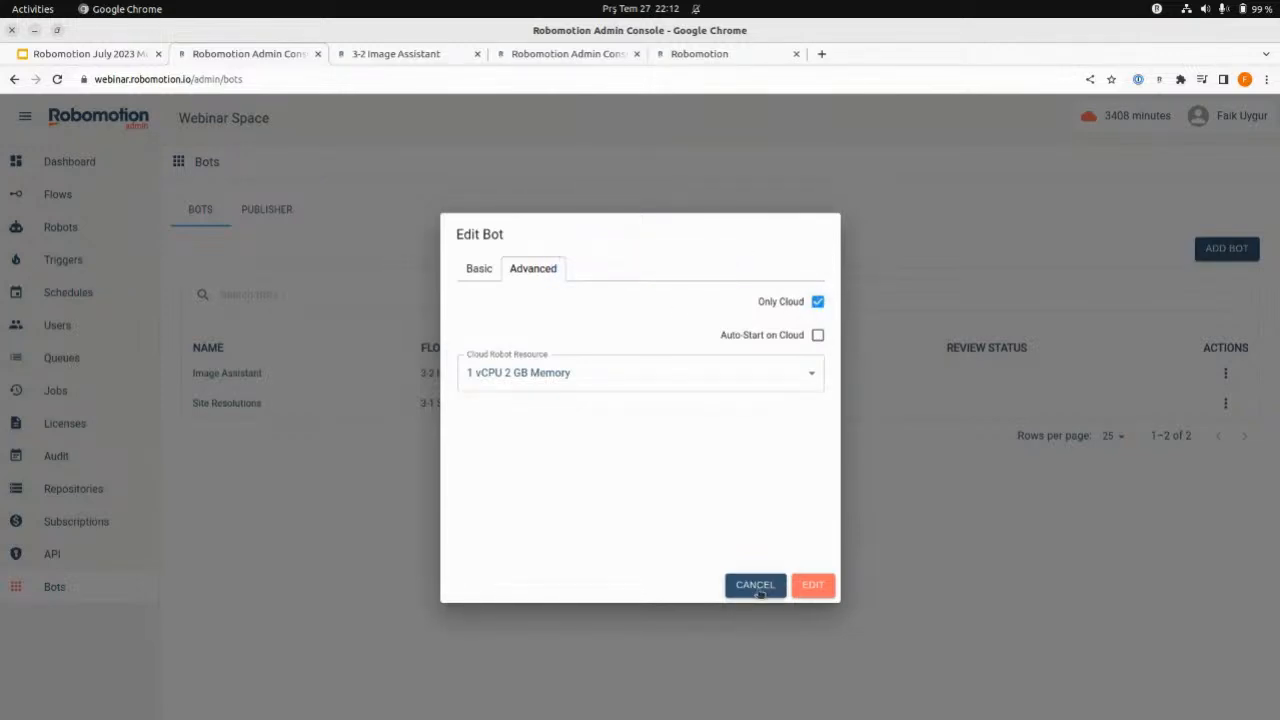
pyautogui.click(817, 301)
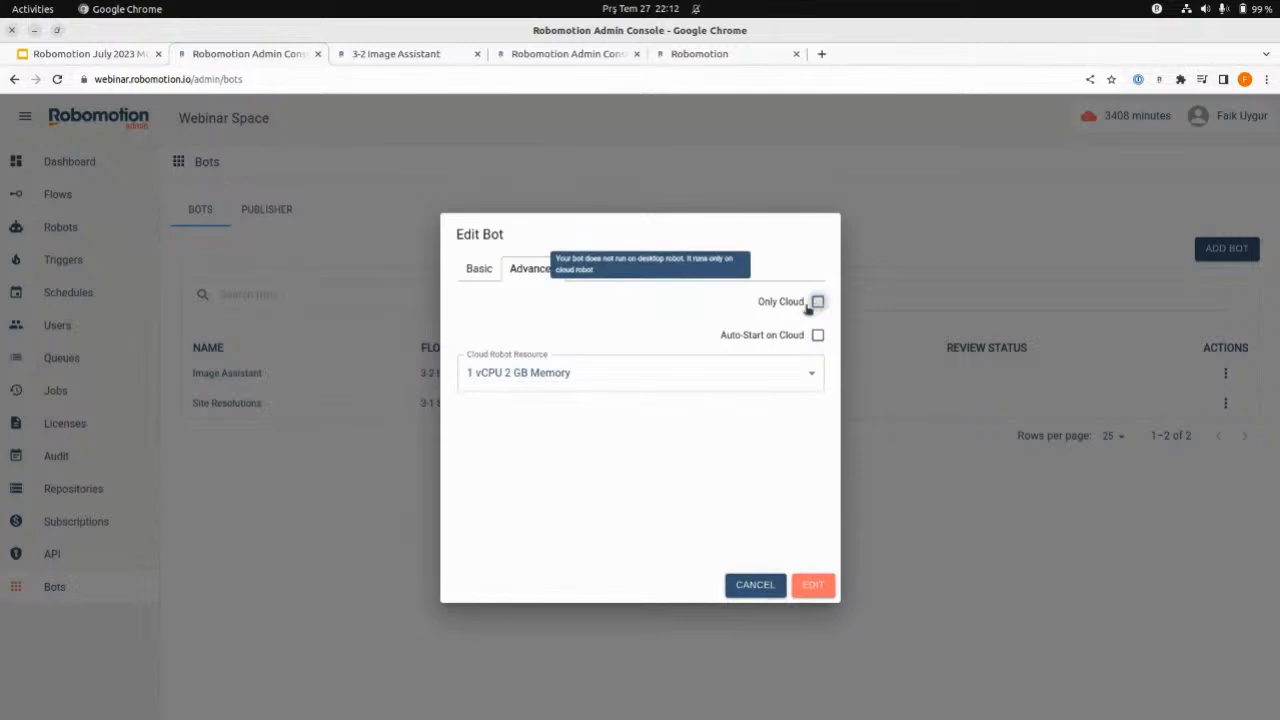
pyautogui.click(757, 586)
pyautogui.click(716, 63)
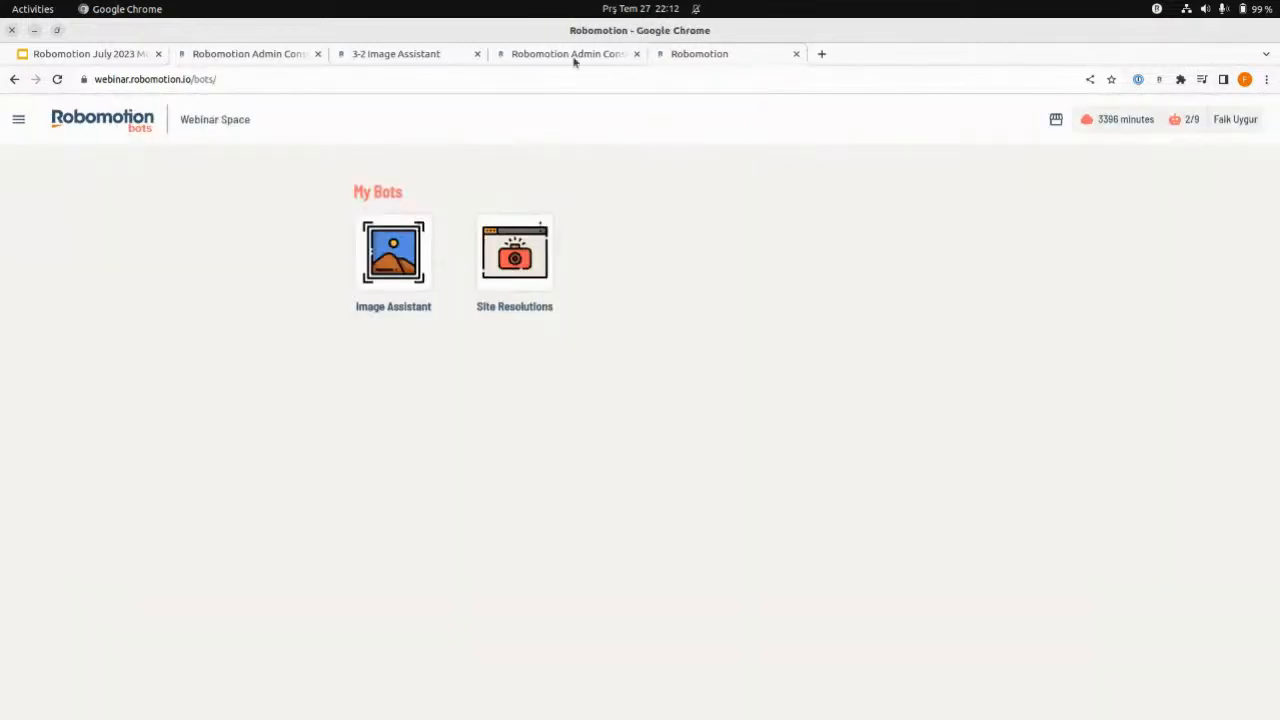
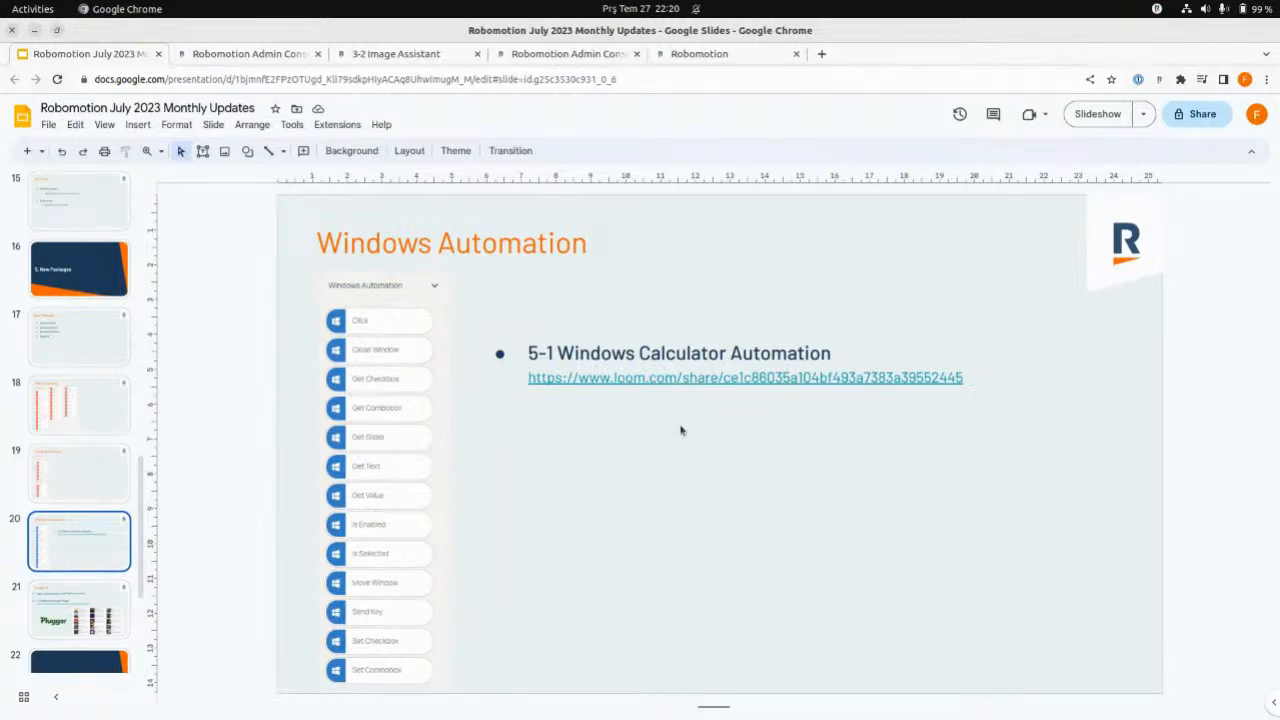
# - Show the Plugger AI slide and open the plugger.ai website in a new browser tab
pyautogui.click(64, 614)
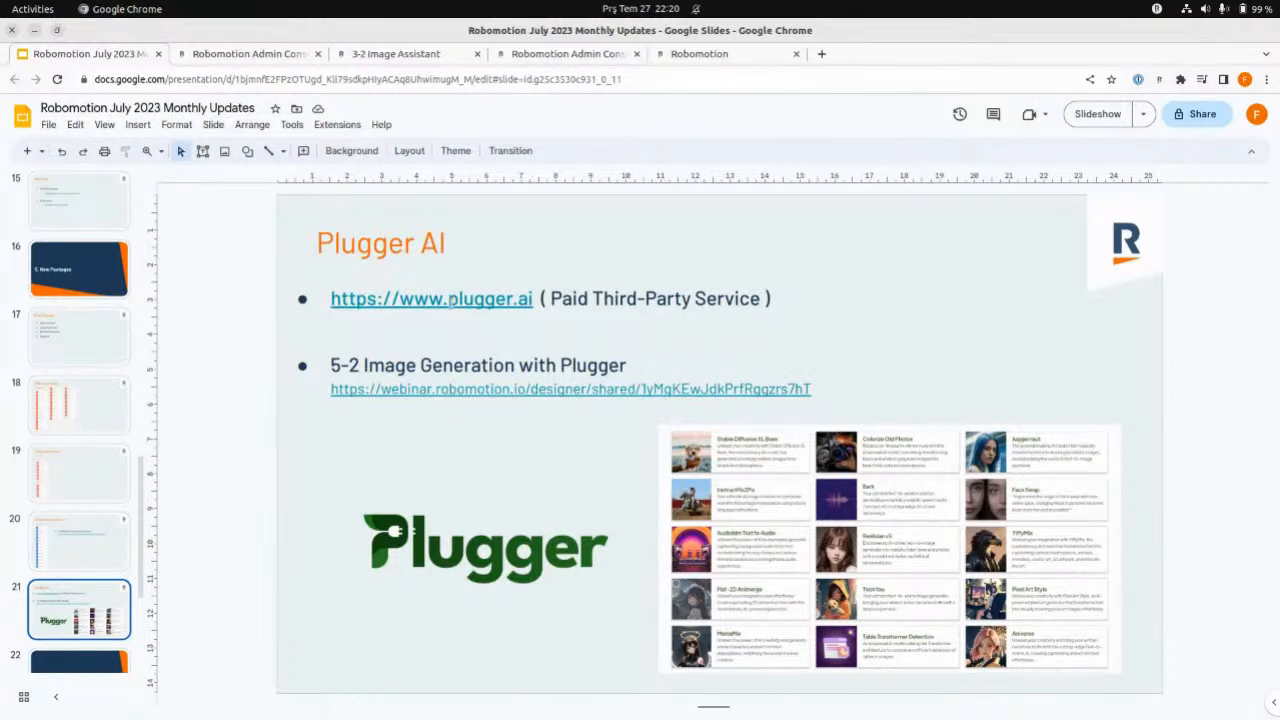
pyautogui.rightClick(452, 301)
pyautogui.doubleClick(412, 299)
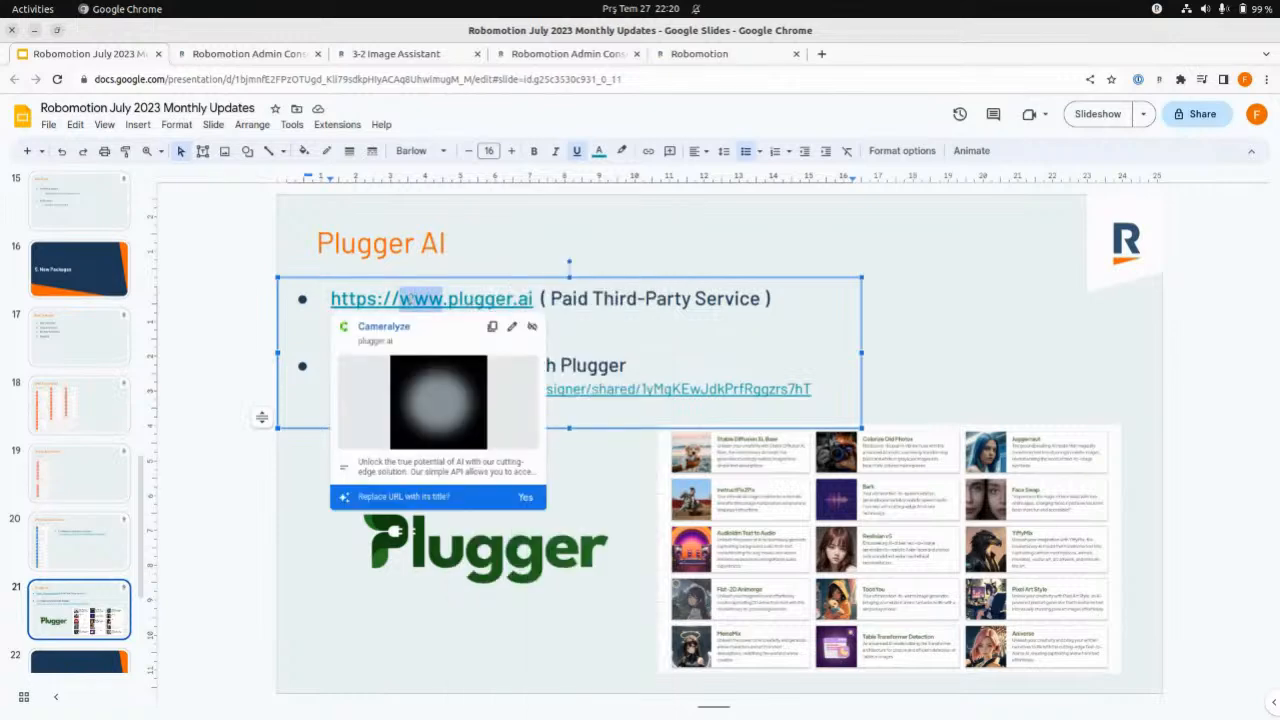
pyautogui.click(517, 298)
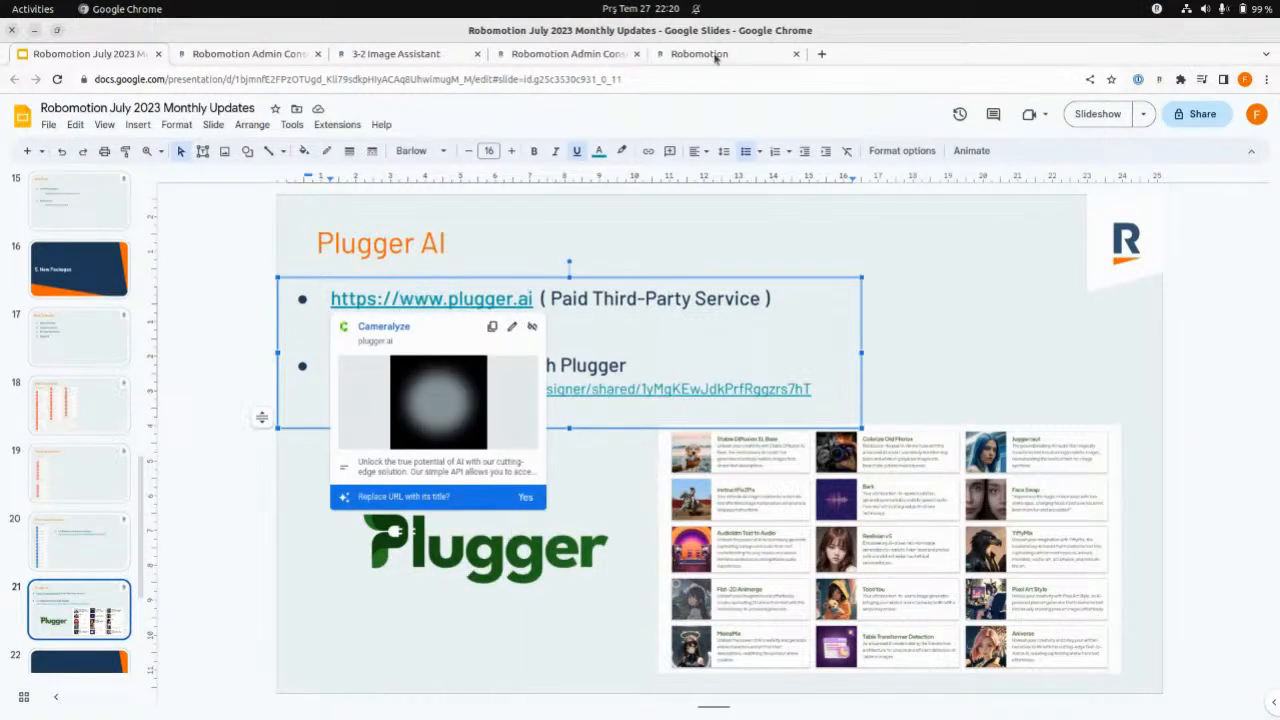
pyautogui.click(821, 53)
pyautogui.write('plug')
pyautogui.press('Return')
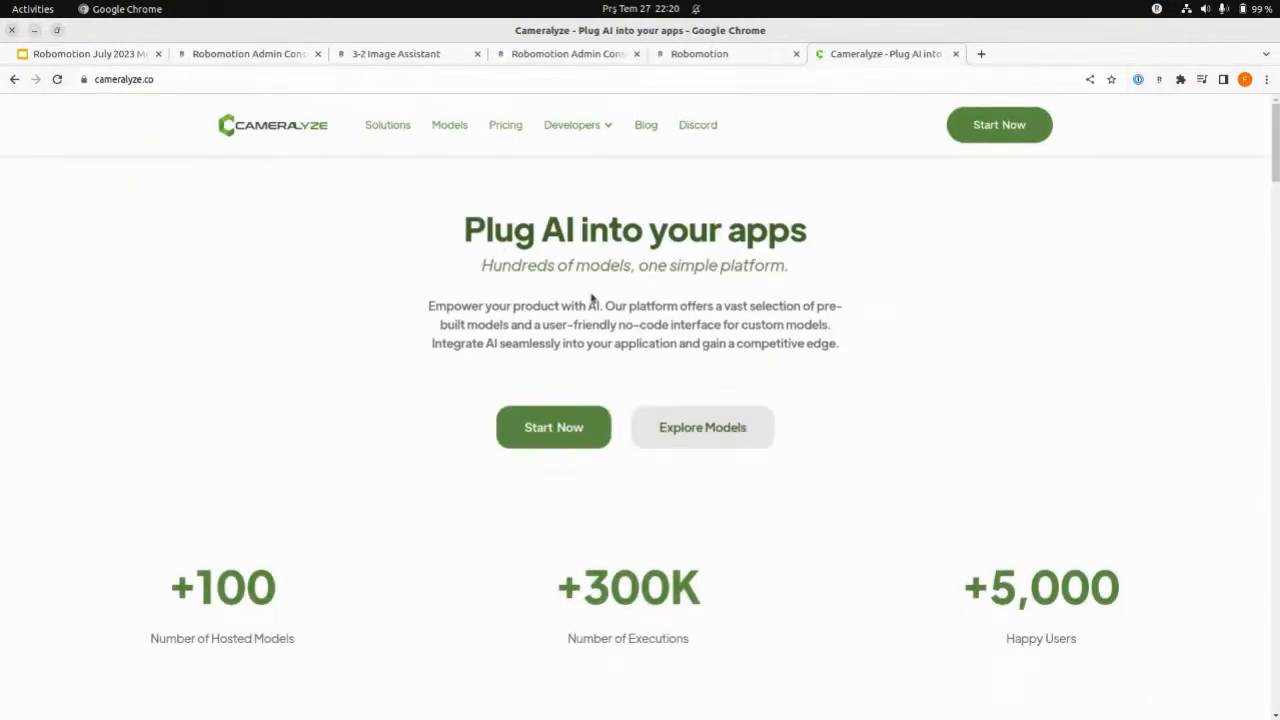
# - Look through the AI use cases listed on the Cameralyze home page
pyautogui.scroll(-4, 592, 298)
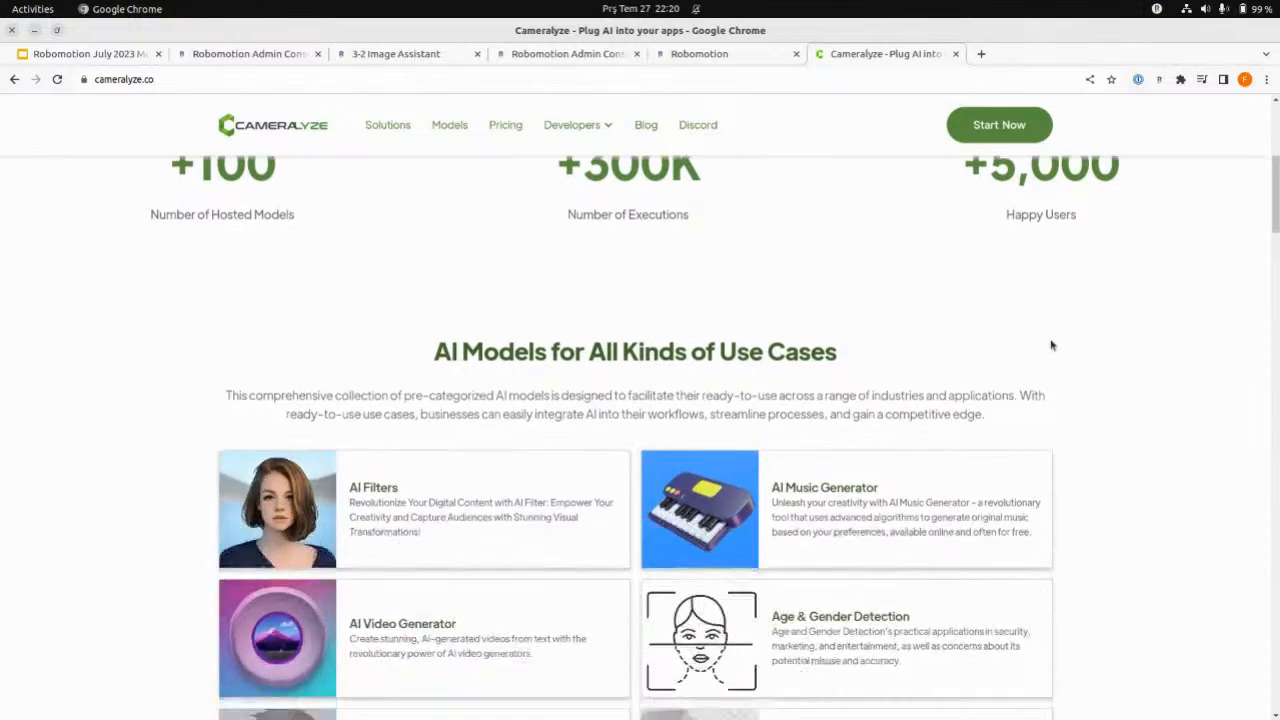
pyautogui.scroll(-6, 1051, 345)
pyautogui.scroll(-3, 1084, 479)
pyautogui.scroll(8, 1084, 479)
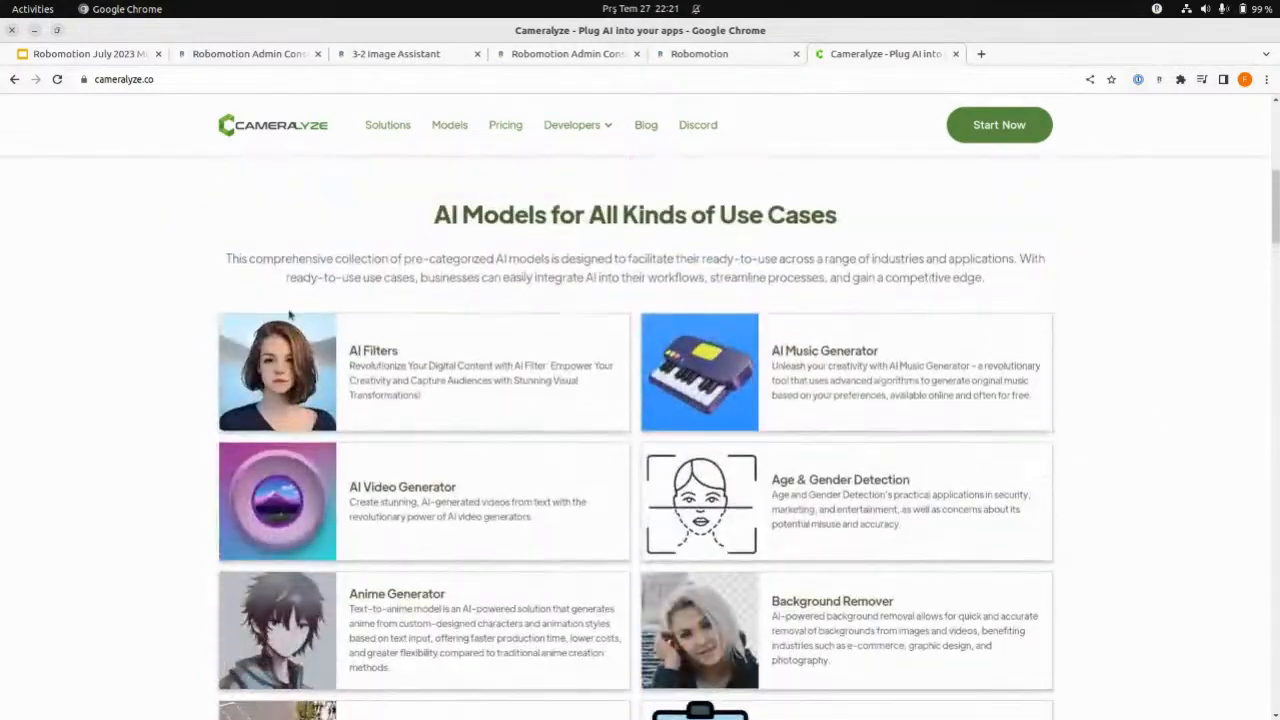
pyautogui.scroll(-2, 930, 404)
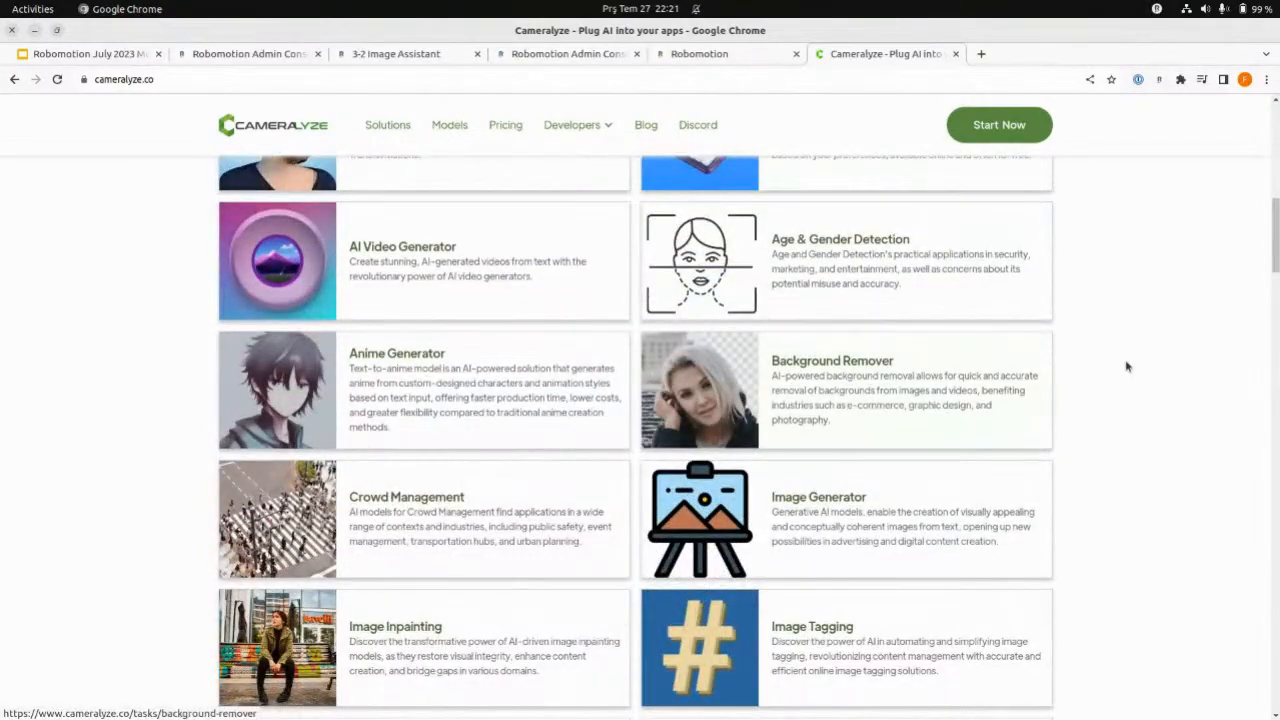
pyautogui.scroll(-9, 1126, 367)
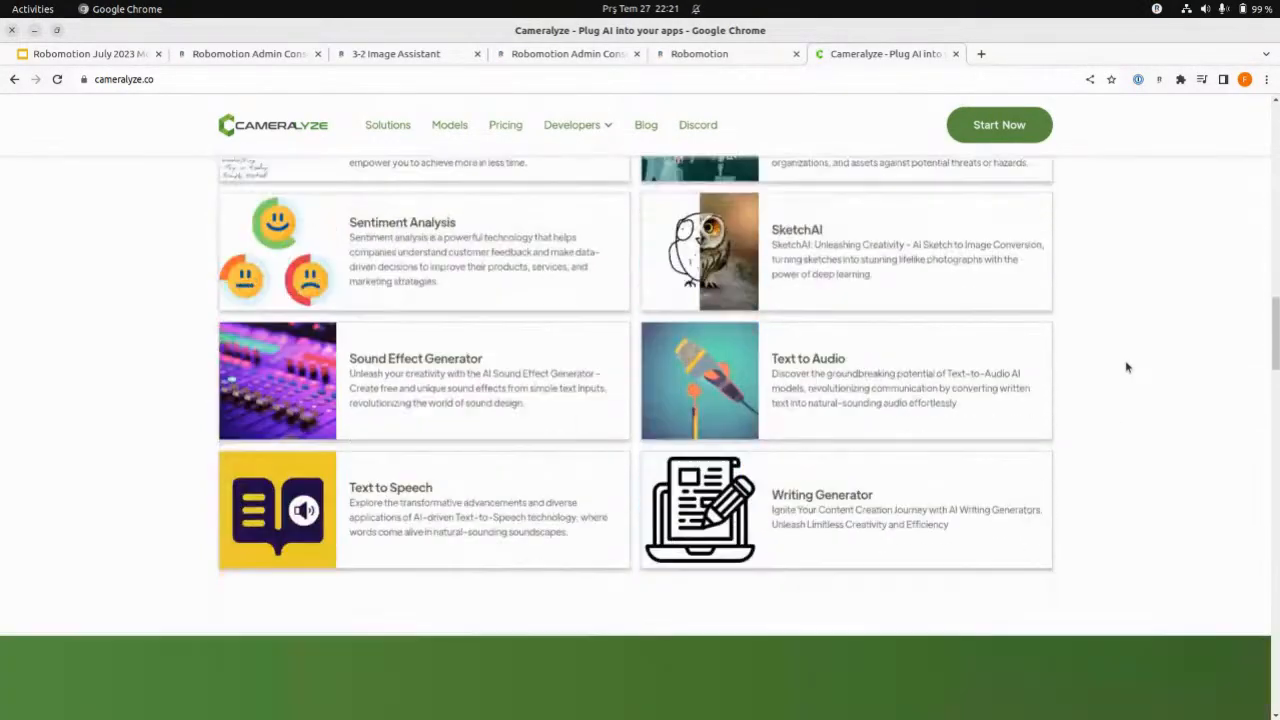
pyautogui.scroll(10, 1103, 363)
# - Open the AI models collection and examine which image, audio and video models it offers
pyautogui.click(462, 125)
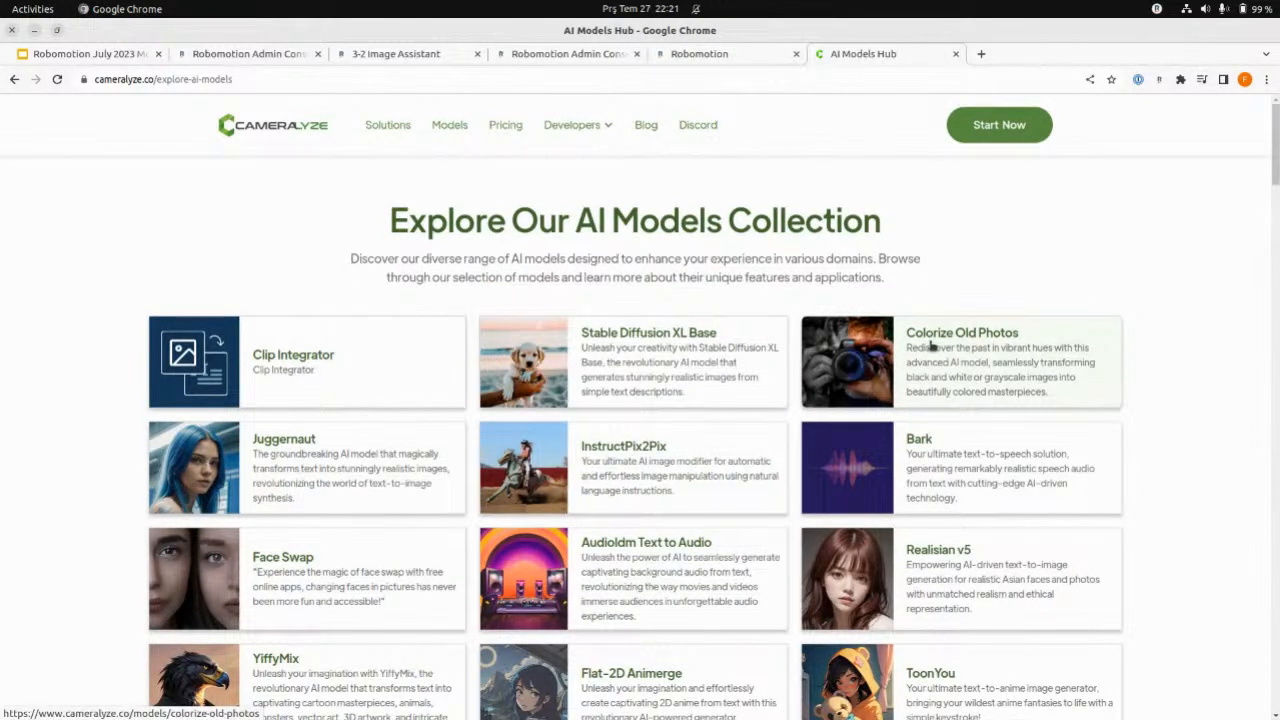
pyautogui.scroll(-5, 1180, 366)
pyautogui.scroll(-4, 663, 409)
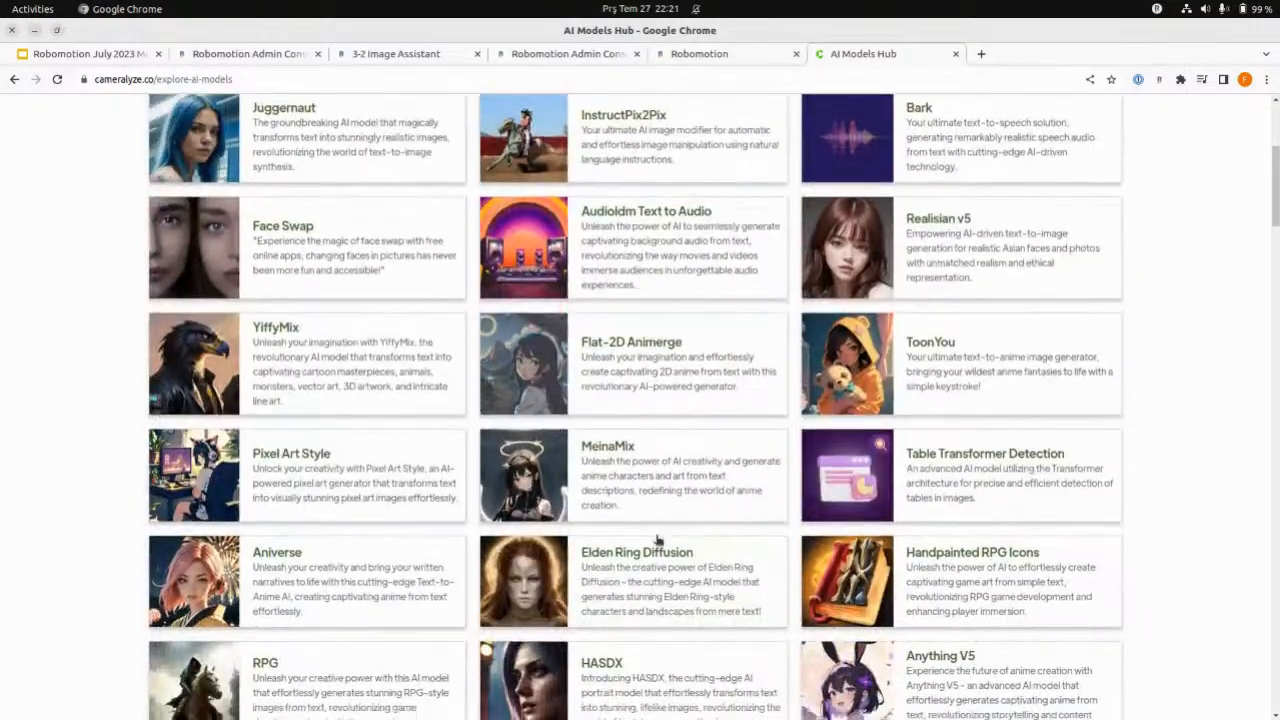
pyautogui.scroll(-4, 966, 535)
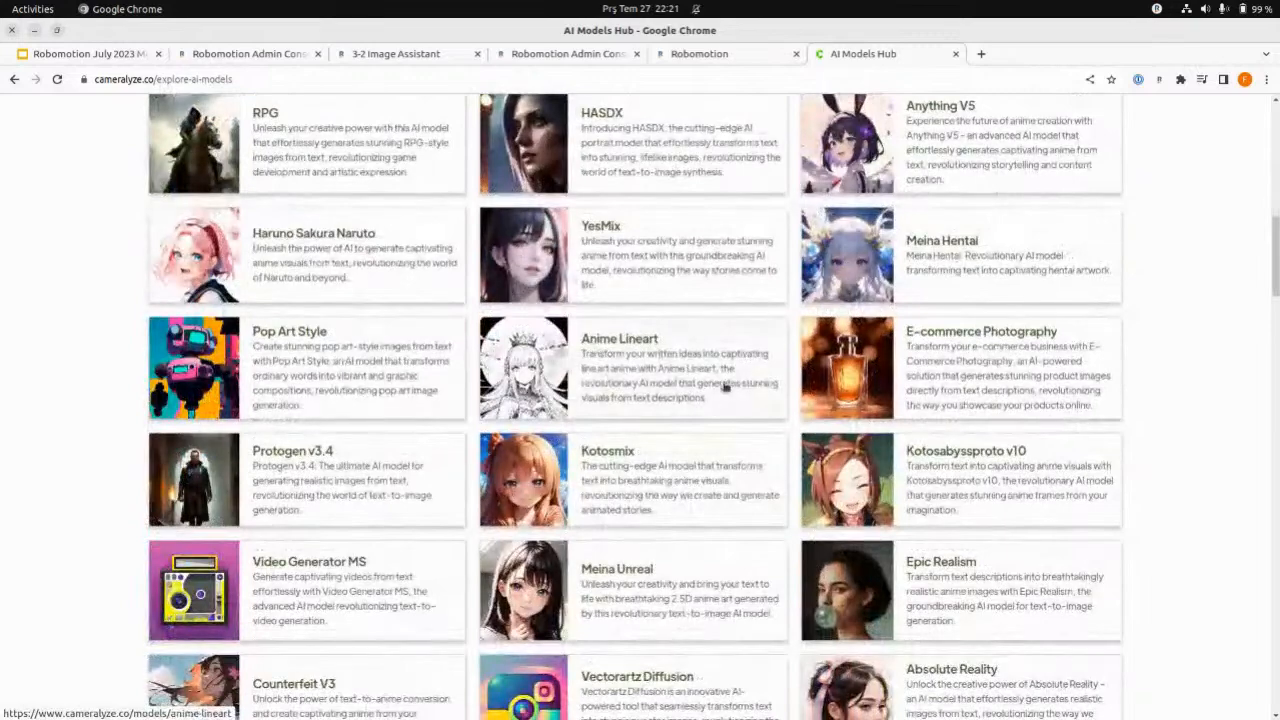
pyautogui.scroll(-1, 1160, 403)
pyautogui.scroll(-1, 1170, 415)
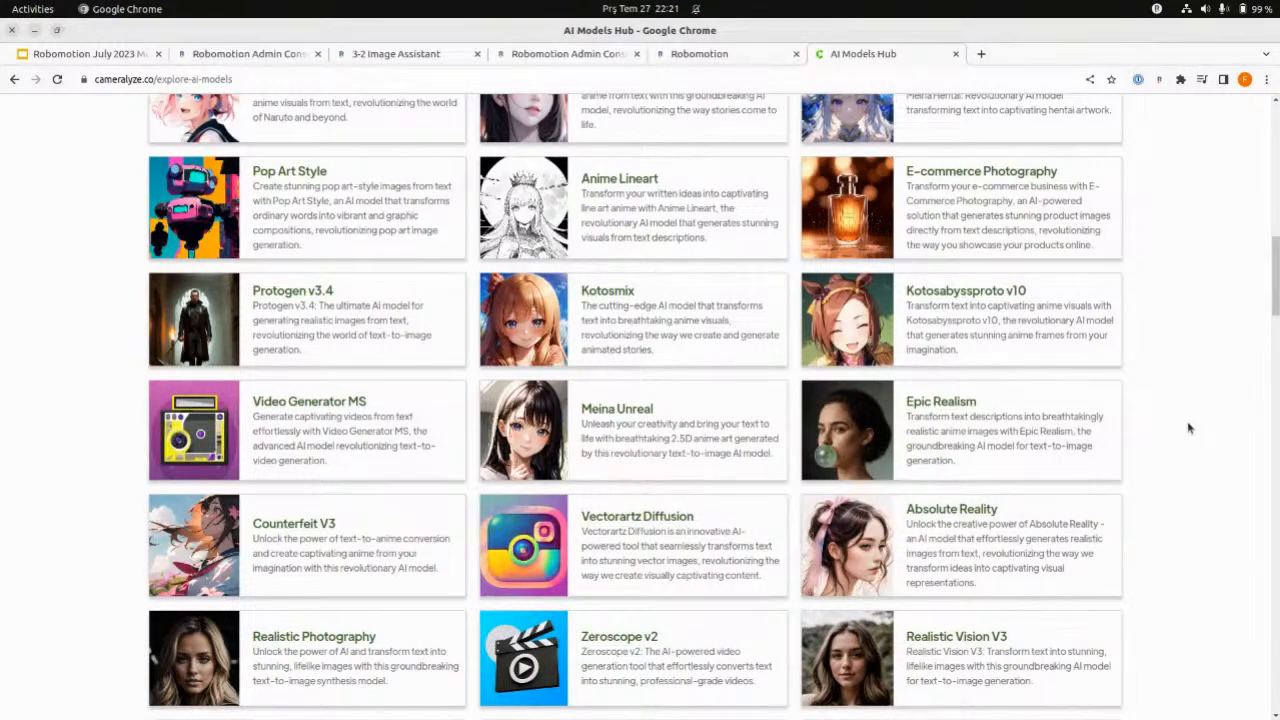
pyautogui.scroll(-3, 1188, 428)
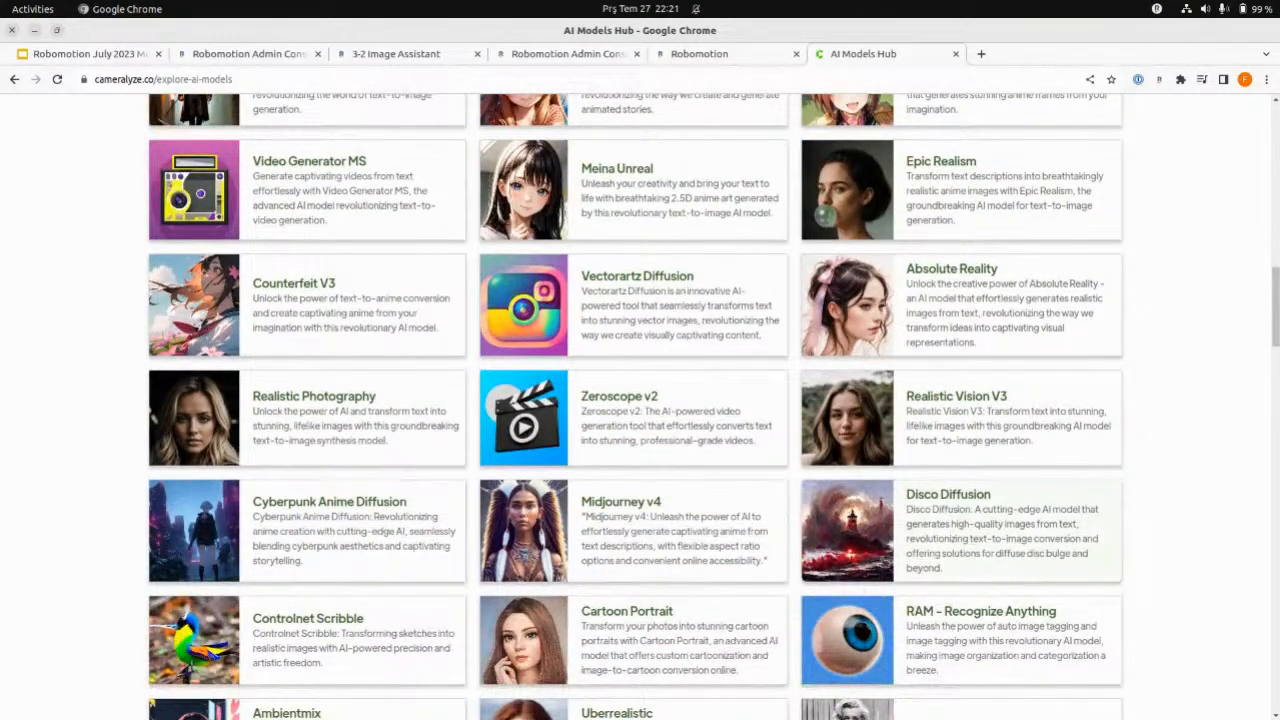
pyautogui.scroll(-3, 300, 520)
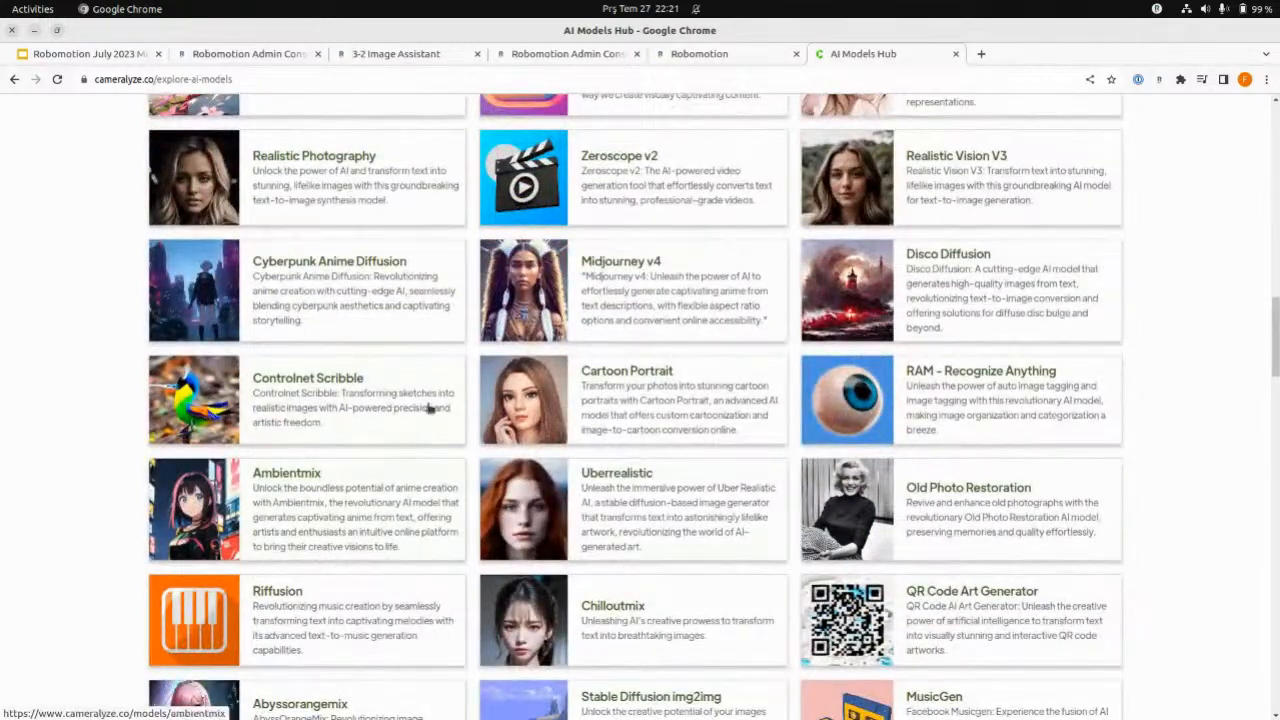
pyautogui.scroll(-2, 1160, 428)
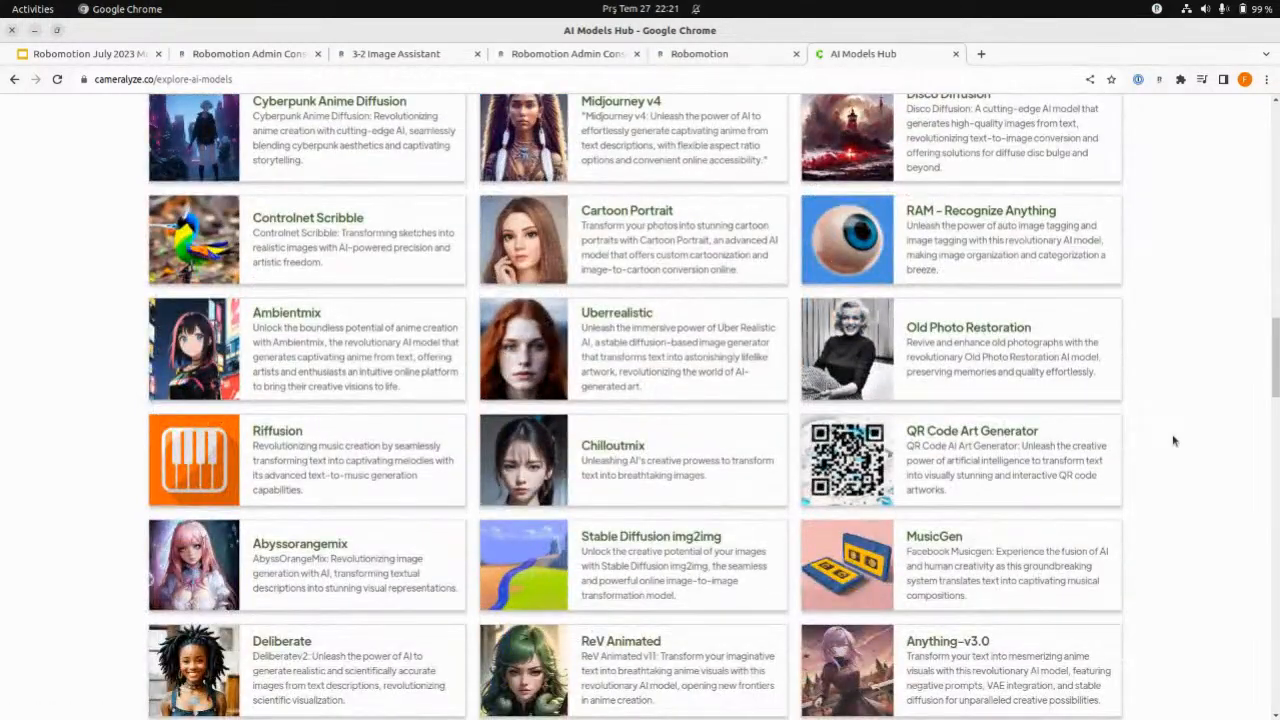
pyautogui.scroll(-4, 1094, 477)
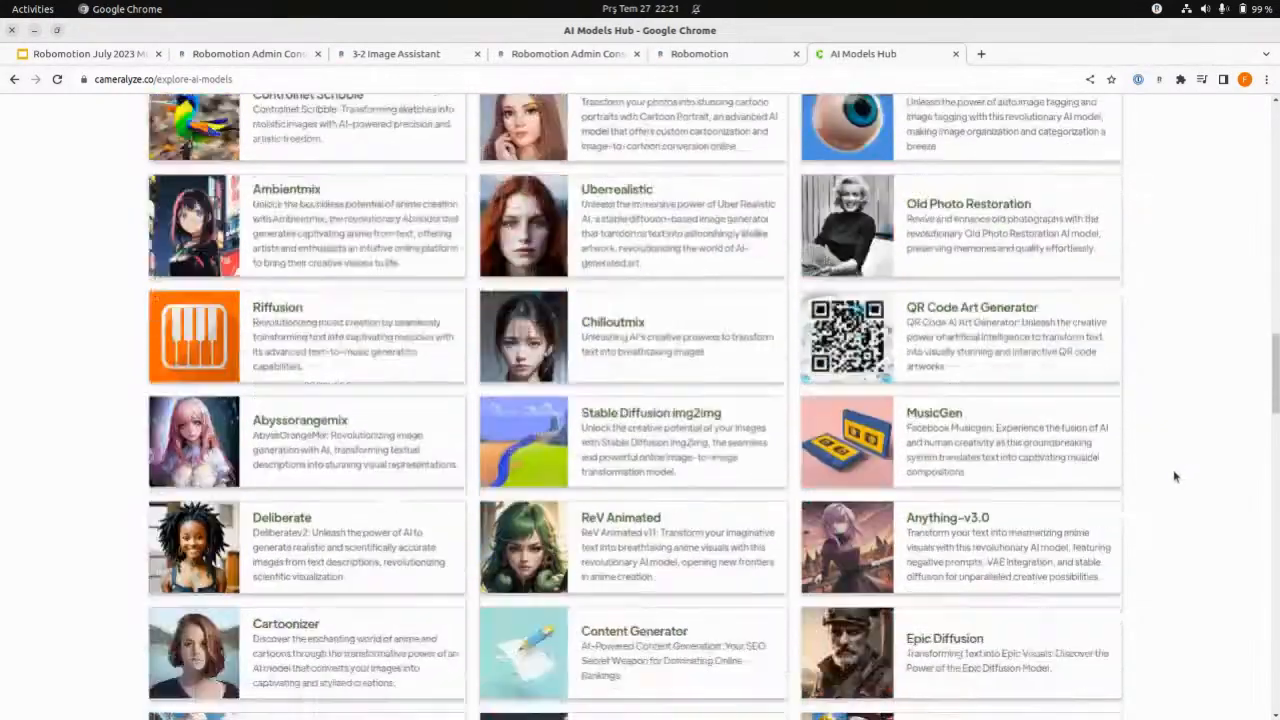
pyautogui.scroll(4, 1022, 490)
pyautogui.scroll(6, 1022, 490)
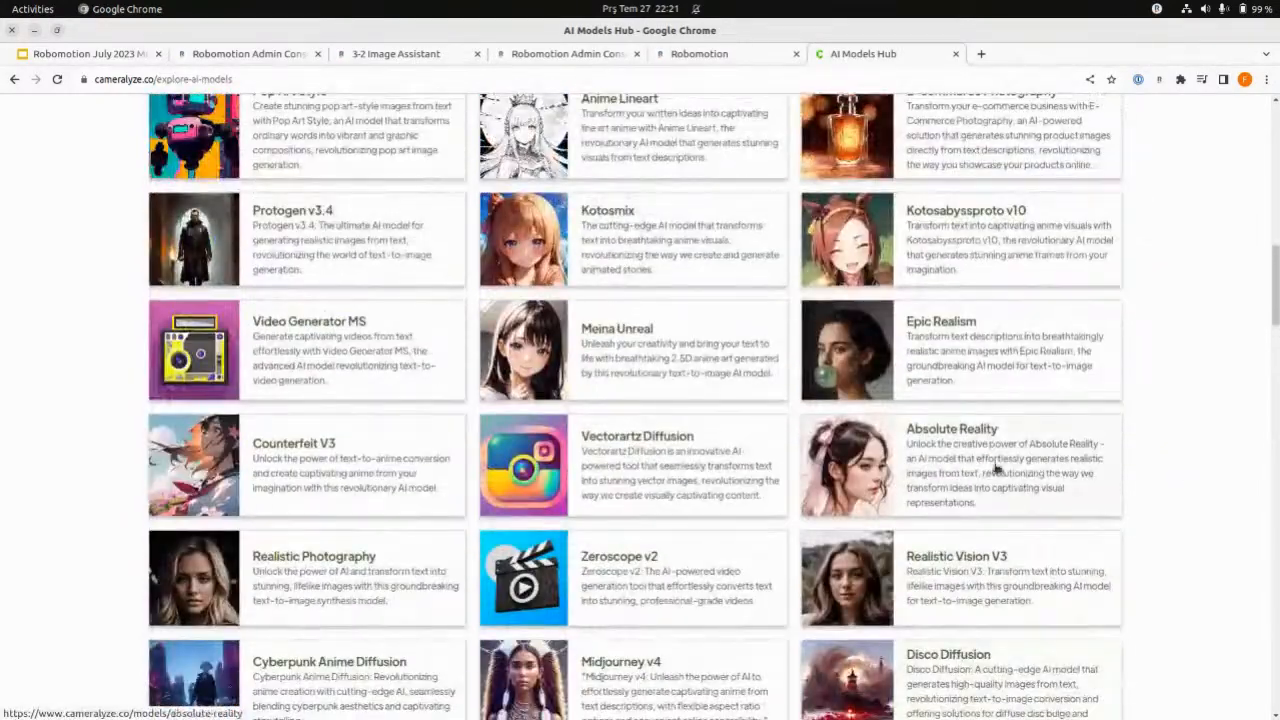
# - Open the Epic Realism model page and look through its sample images and description
pyautogui.click(957, 355)
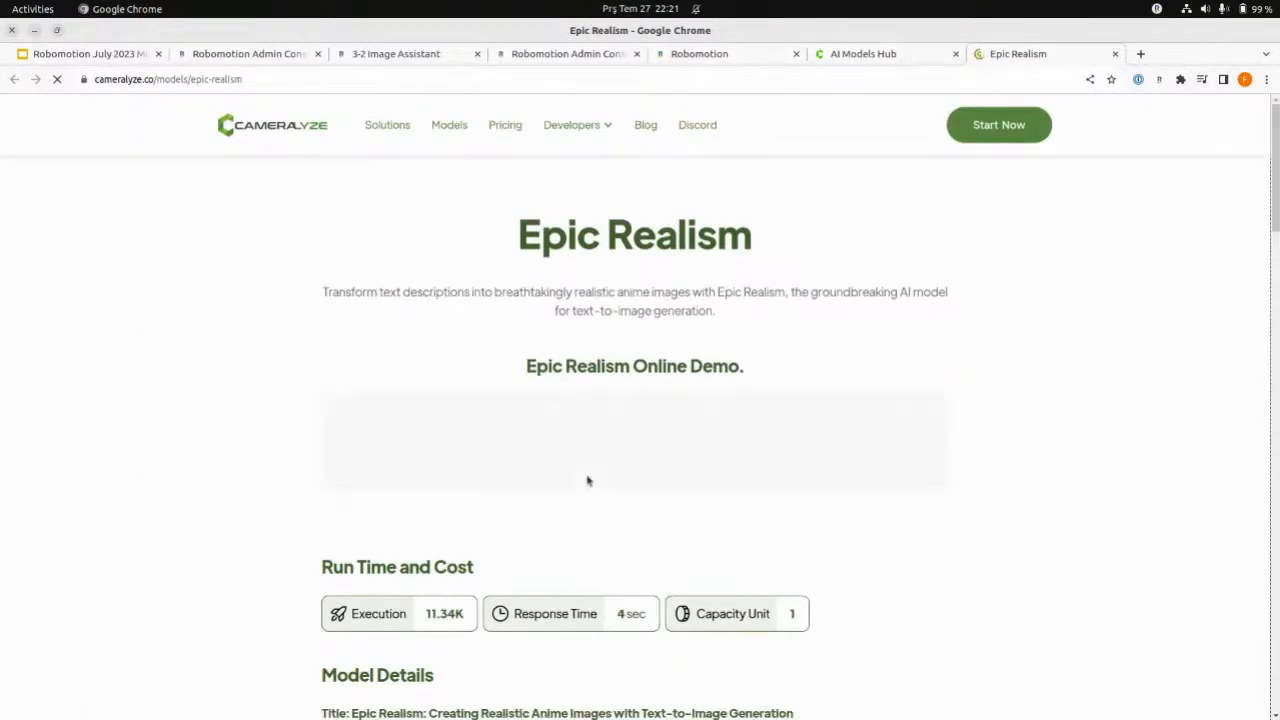
pyautogui.scroll(-3, 594, 480)
pyautogui.scroll(-3, 631, 458)
pyautogui.scroll(-6, 633, 451)
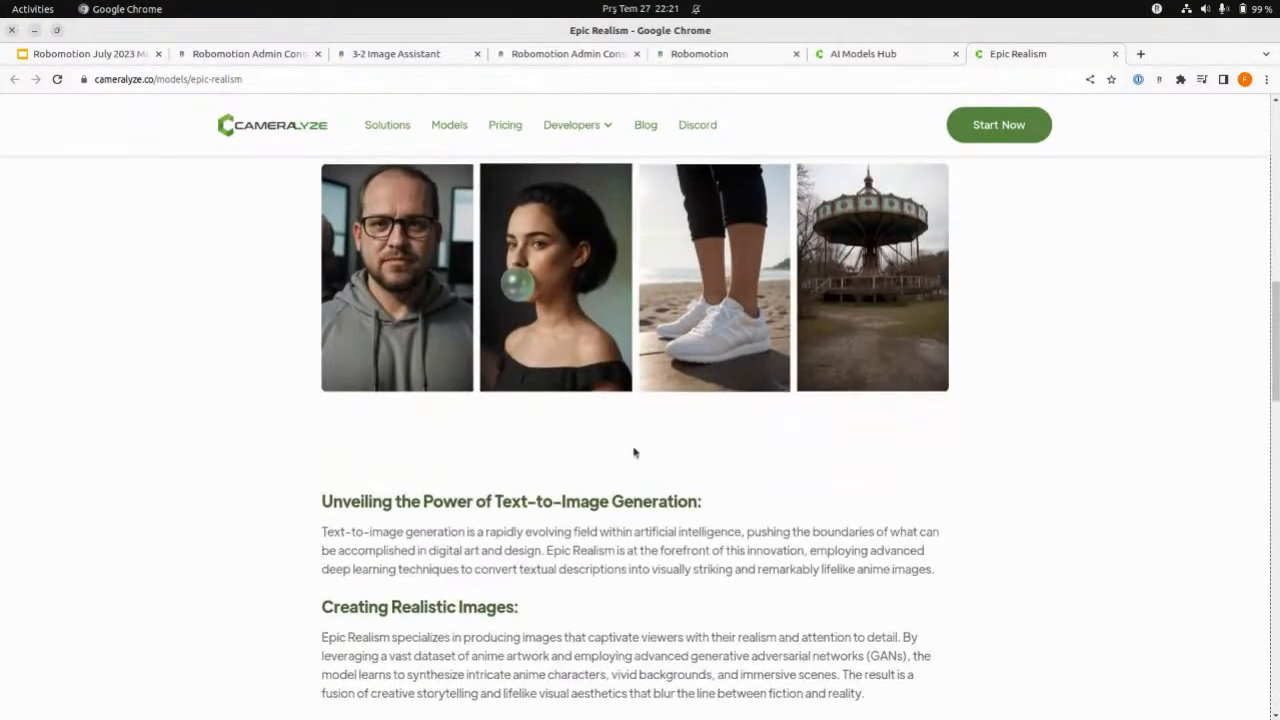
pyautogui.scroll(13, 622, 445)
pyautogui.scroll(1, 610, 438)
# - Generate an image in the Epic Realism online demo with the prompt "a kabin in the woods" and view the result
pyautogui.click(509, 505)
pyautogui.write('a kabin in the woods')
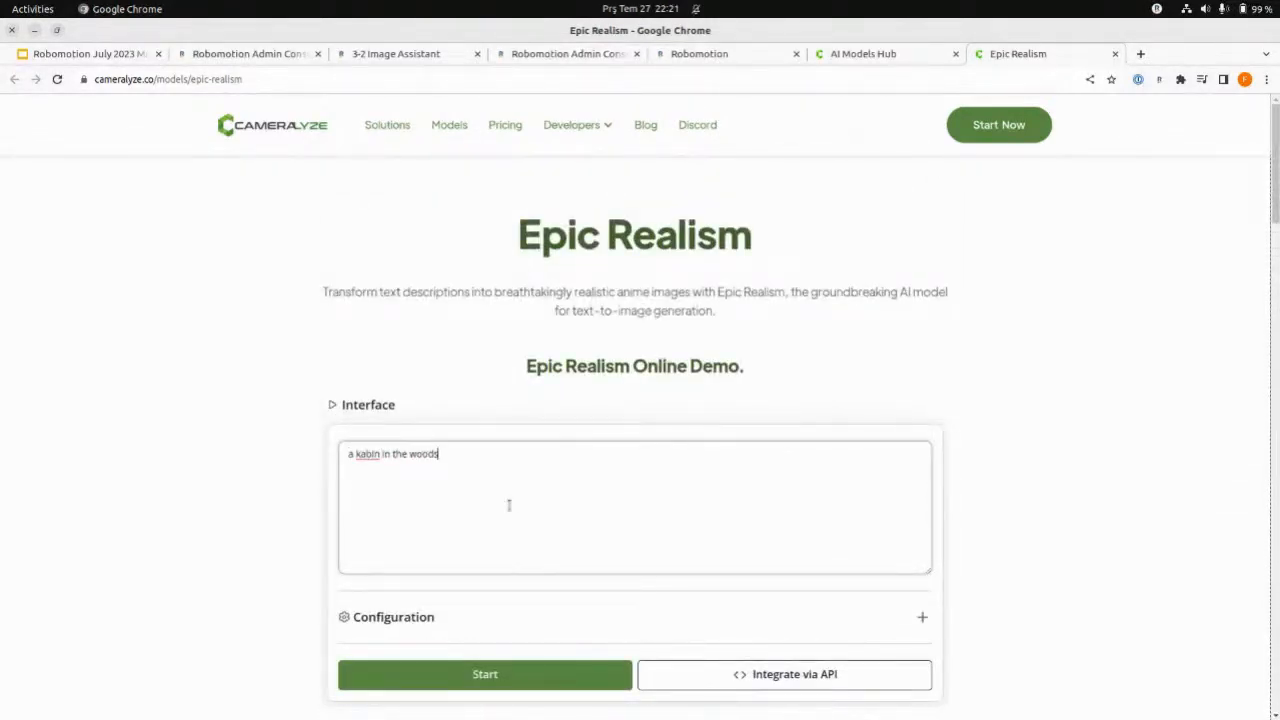
pyautogui.click(501, 684)
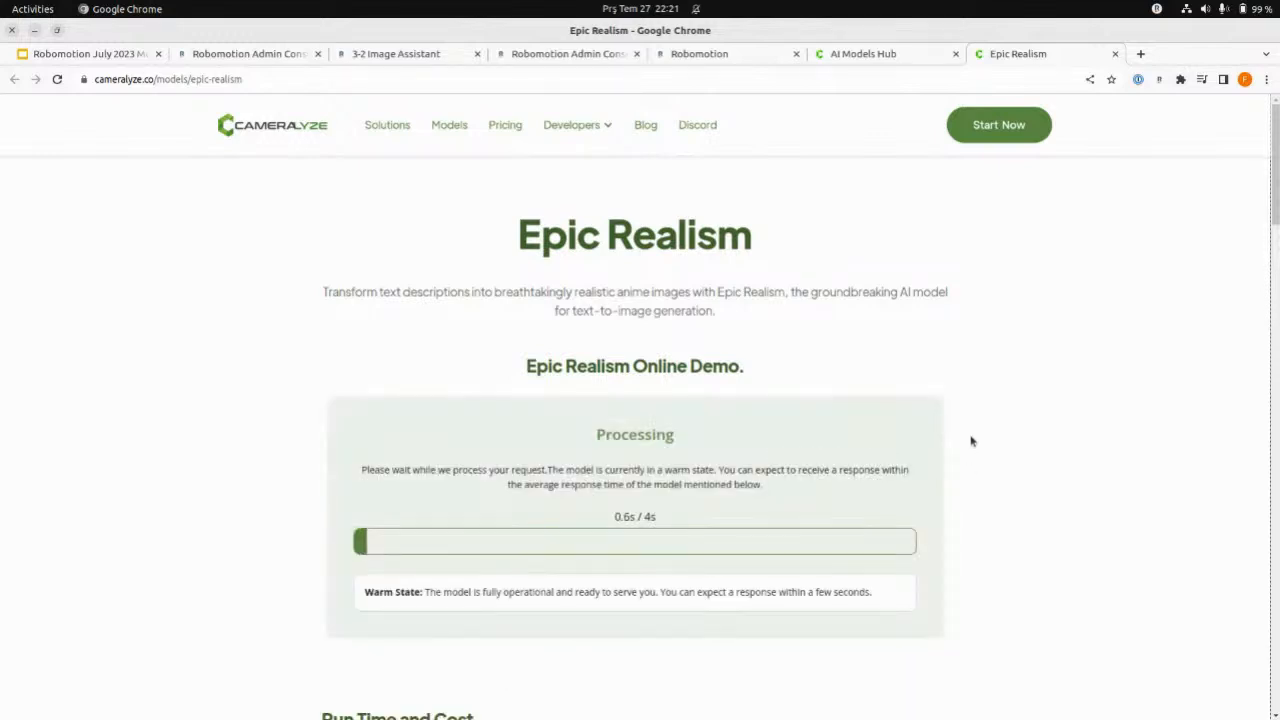
pyautogui.scroll(-1, 712, 468)
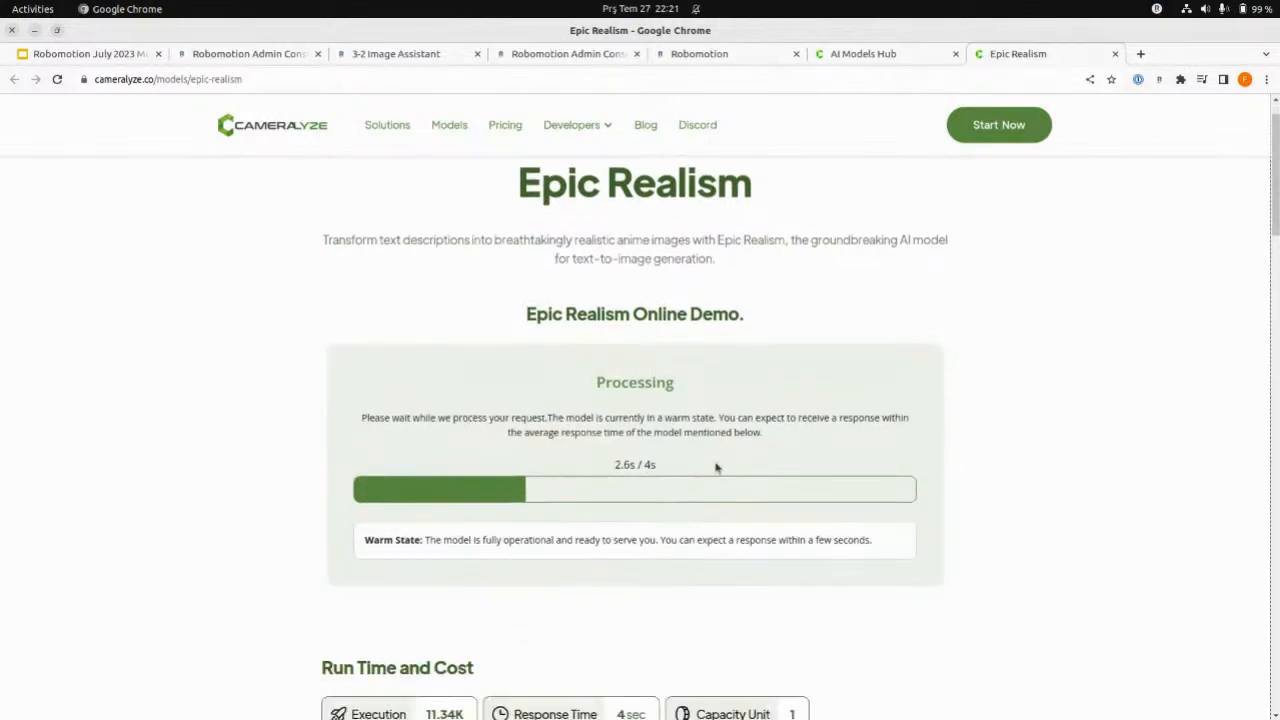
pyautogui.moveTo(656, 390); pyautogui.dragTo(716, 391)
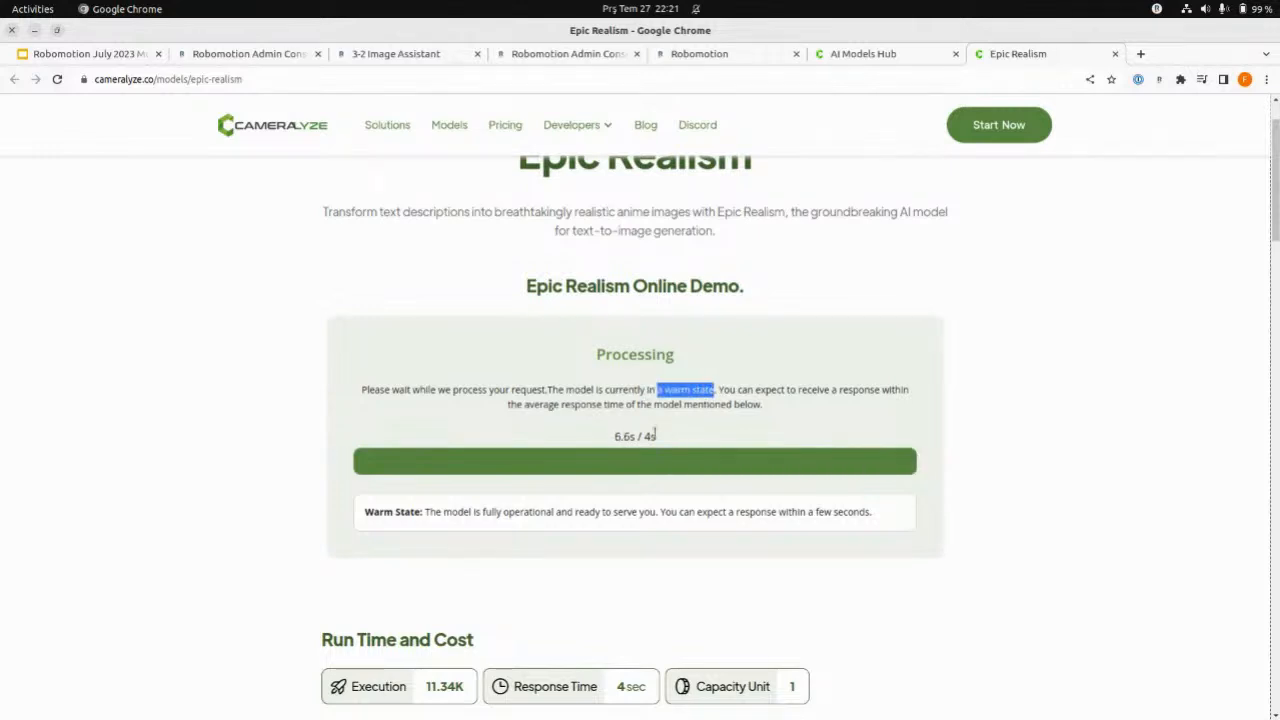
pyautogui.scroll(-2, 976, 389)
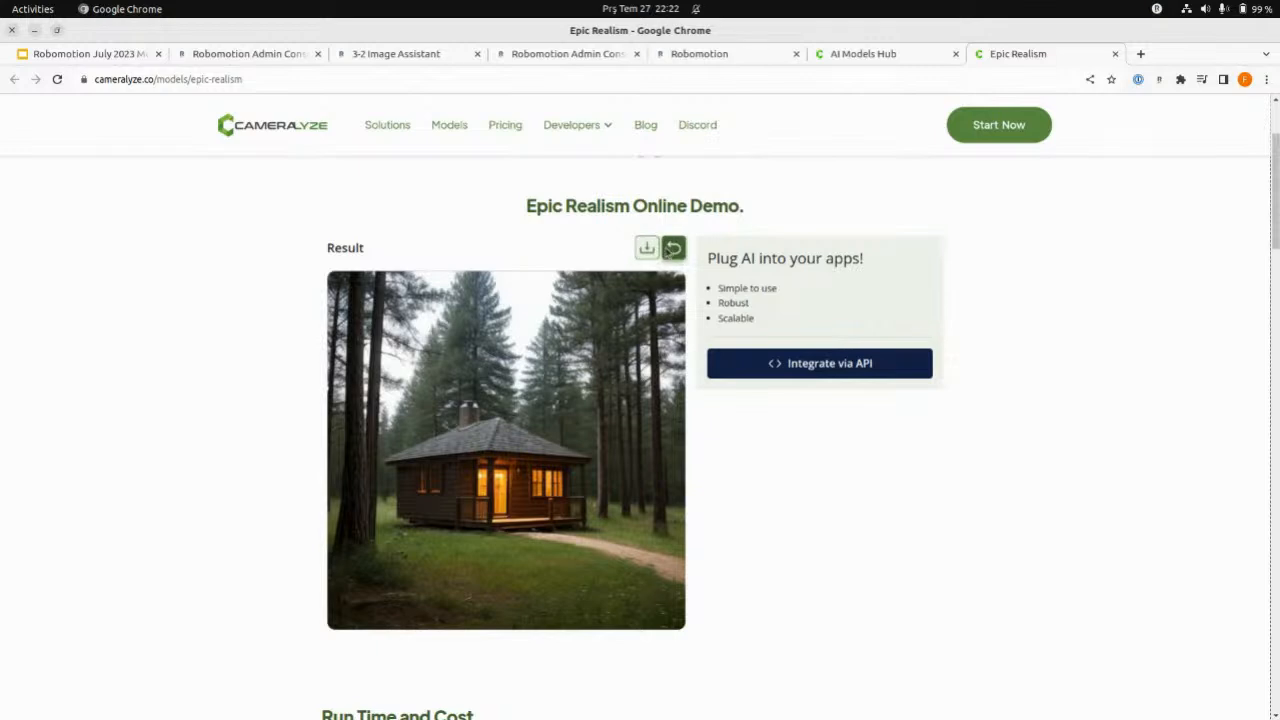
# - Return the Epic Realism demo to its prompt form, then reopen the AI models collection and look over its entries
pyautogui.click(671, 249)
pyautogui.scroll(3, 480, 335)
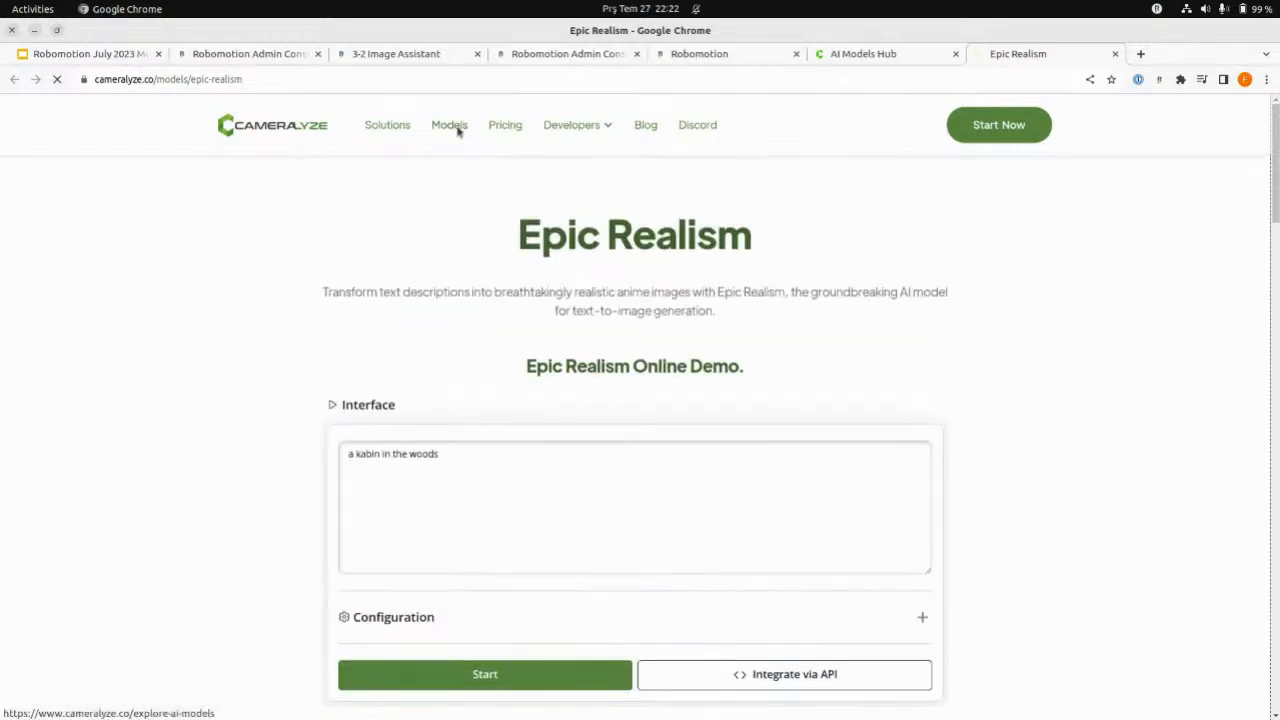
pyautogui.click(457, 126)
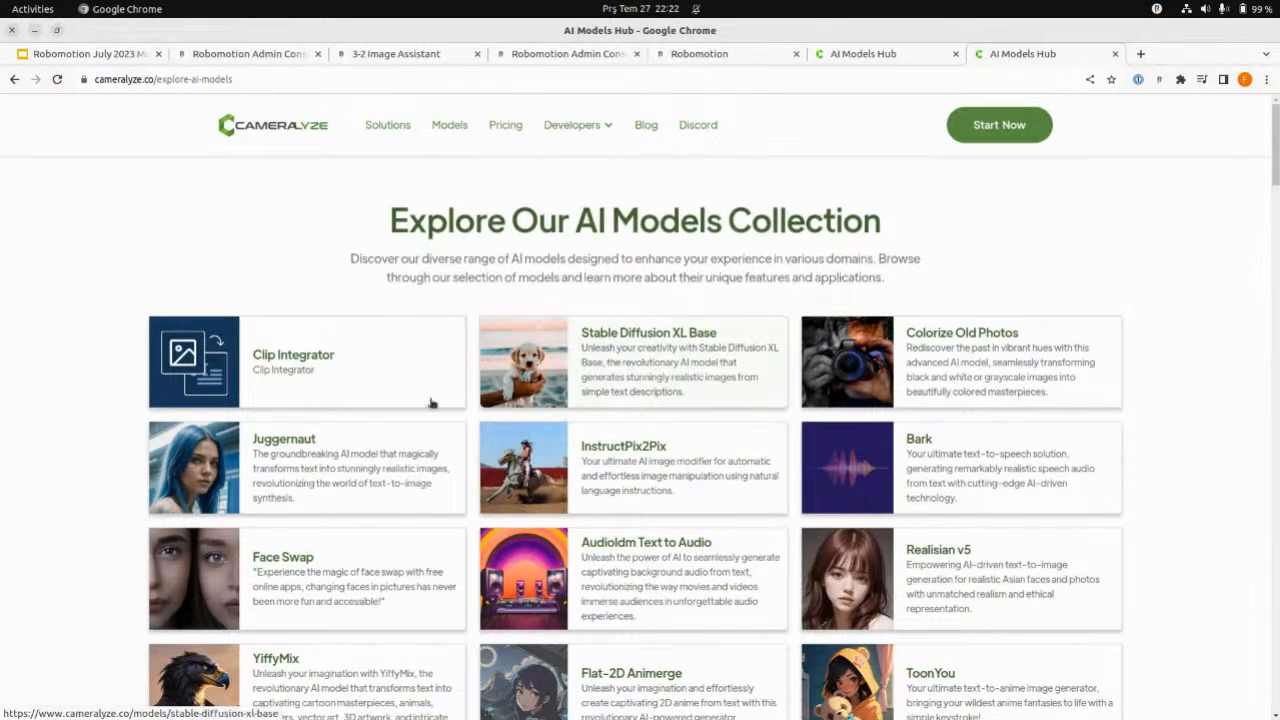
pyautogui.scroll(-3, 111, 408)
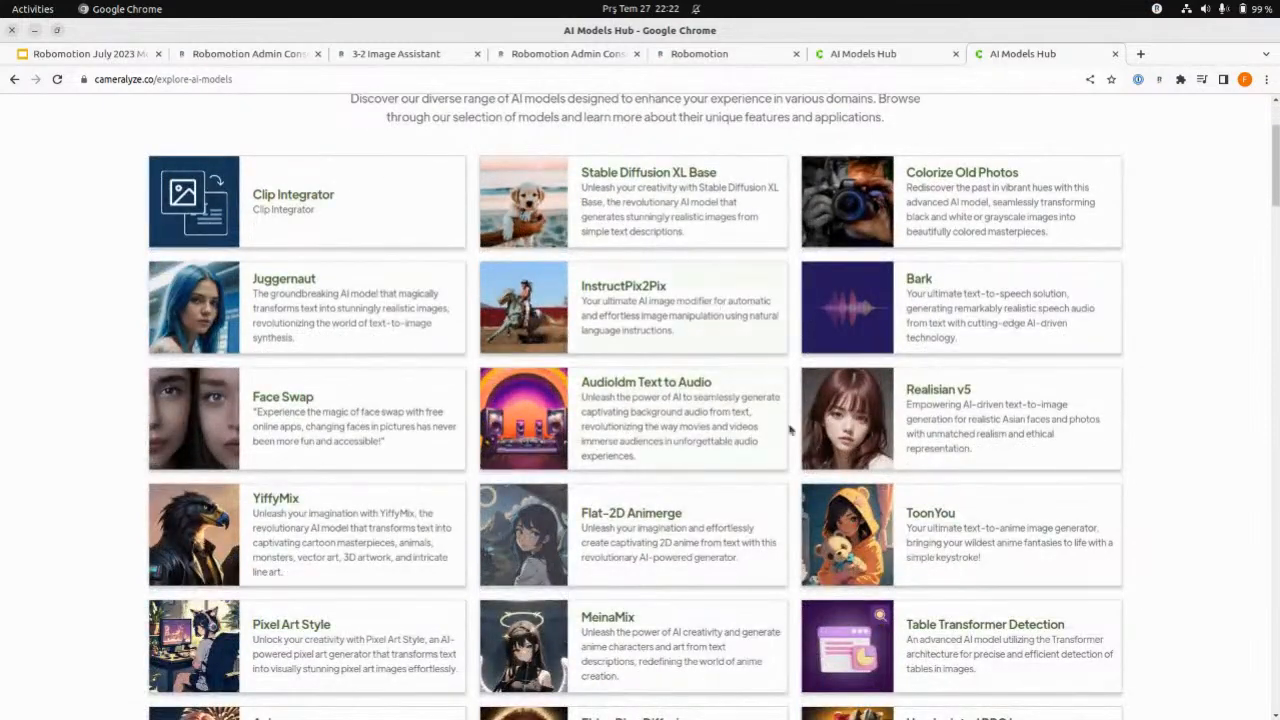
pyautogui.scroll(-3, 1151, 380)
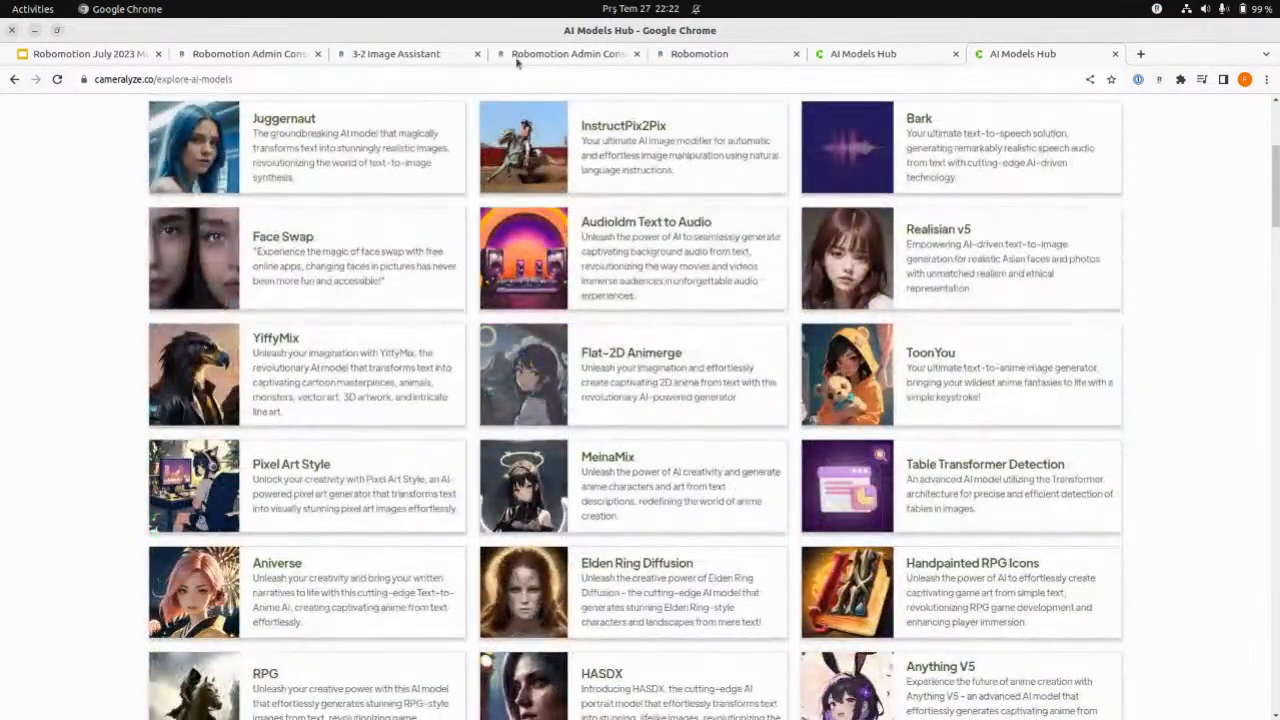
# - Switch to the 3-2 Image Assistant flow, find PluggerAI among the available packages, and close the package list
pyautogui.click(389, 58)
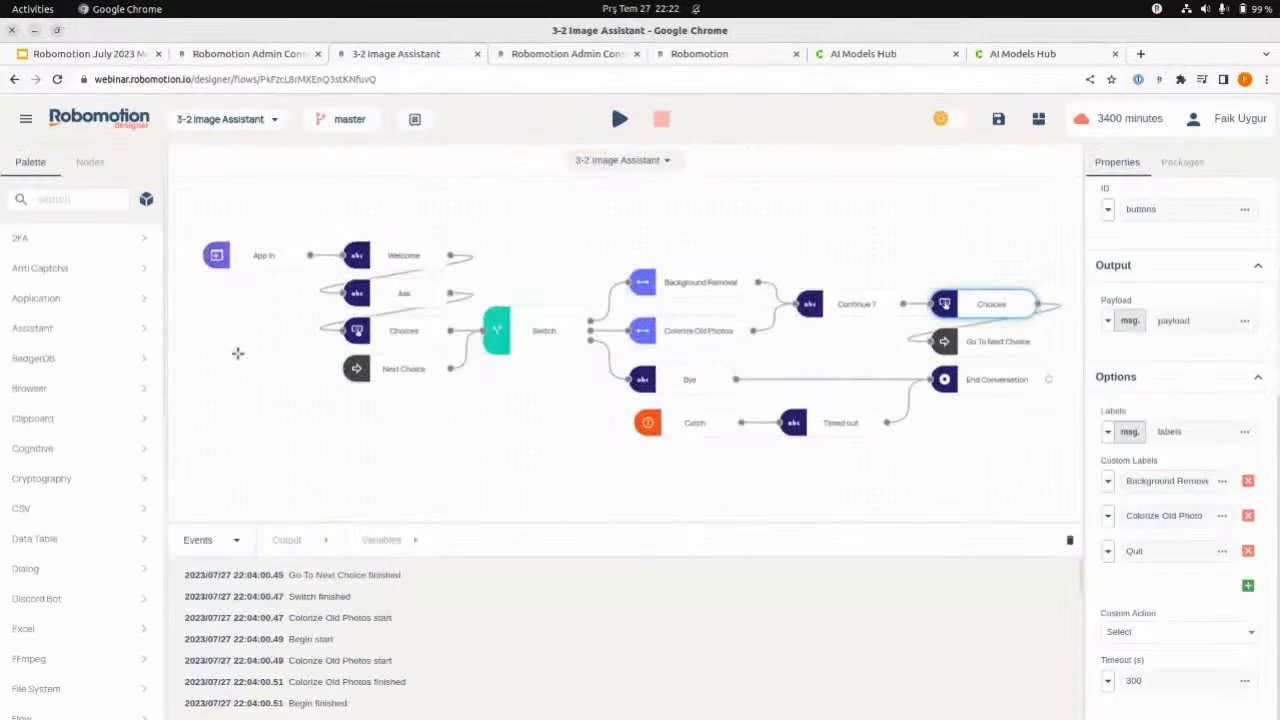
pyautogui.scroll(-3, 101, 430)
pyautogui.scroll(4, 154, 268)
pyautogui.click(146, 199)
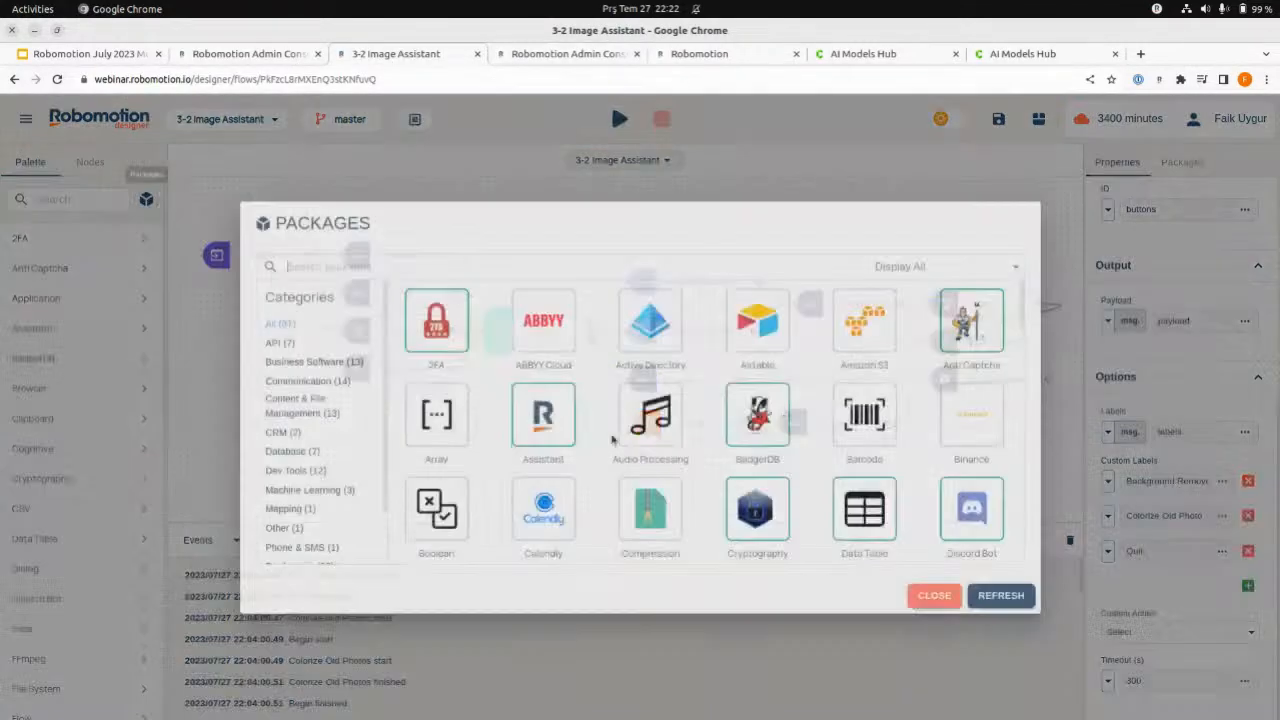
pyautogui.scroll(-10, 718, 470)
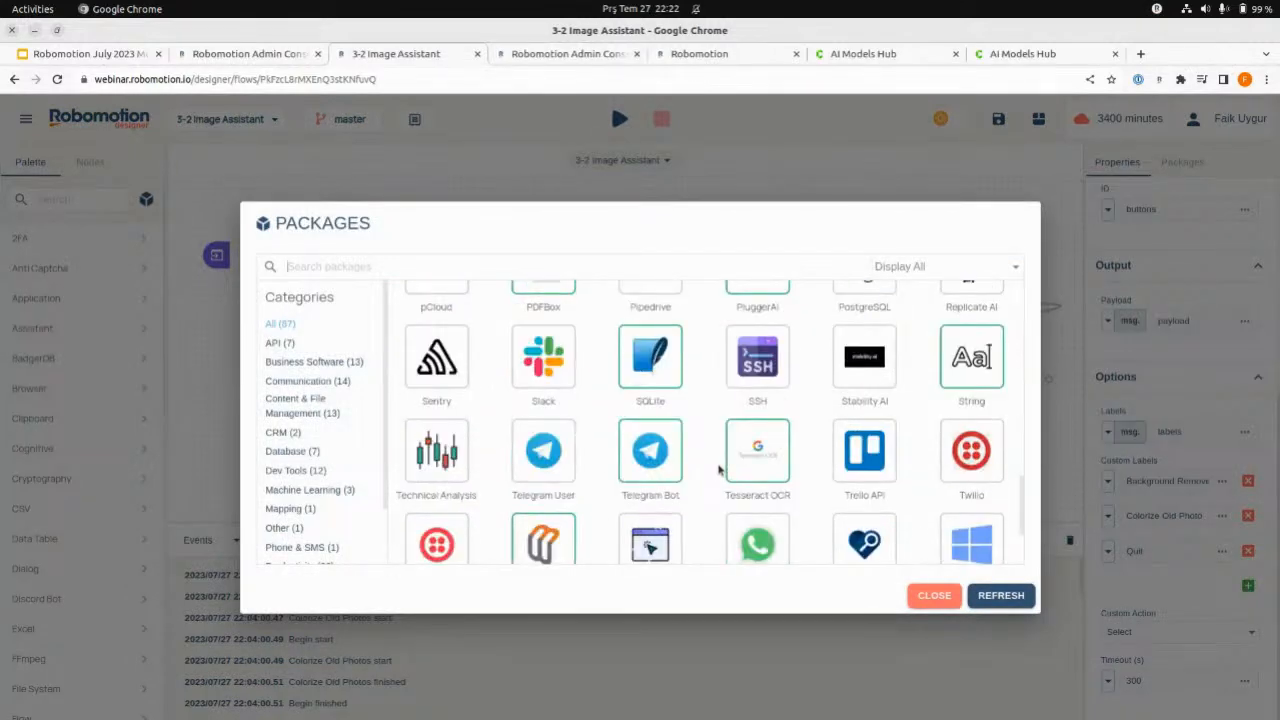
pyautogui.scroll(-2, 718, 470)
pyautogui.scroll(4, 716, 470)
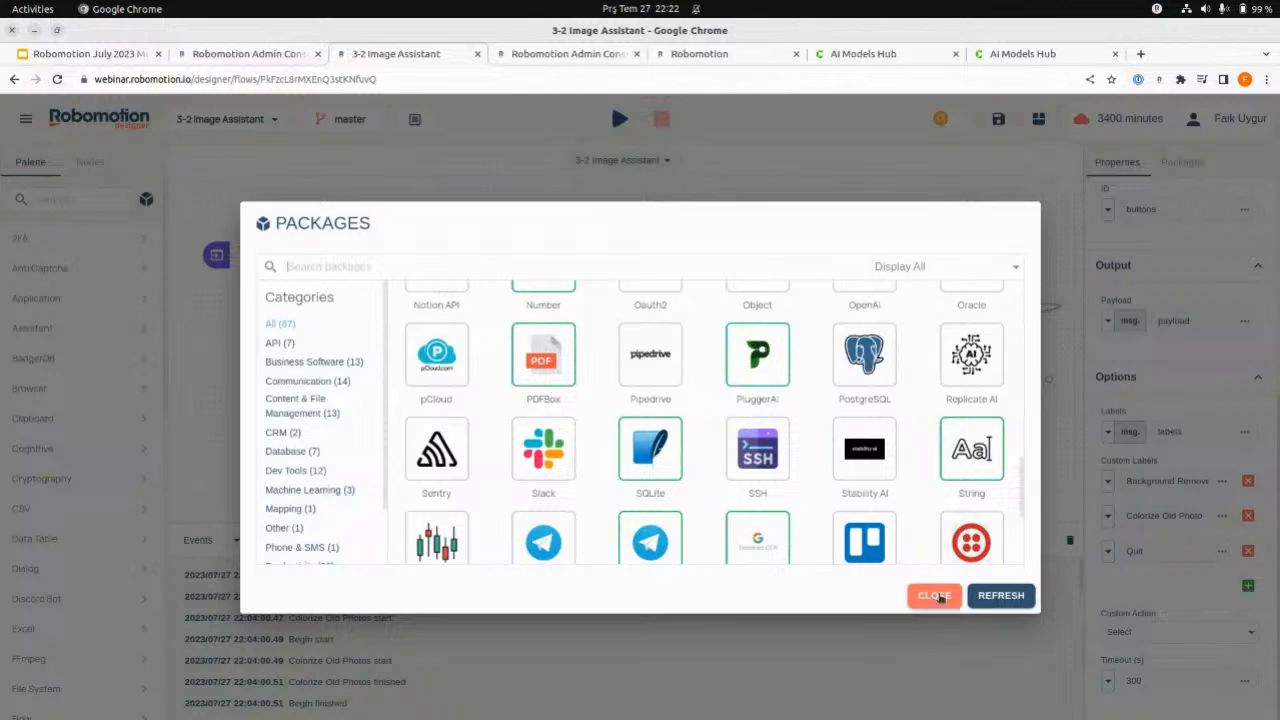
pyautogui.click(936, 596)
# - Expand PluggerAI's Image Generator group in the node palette and look through its model nodes
pyautogui.scroll(-5, 100, 516)
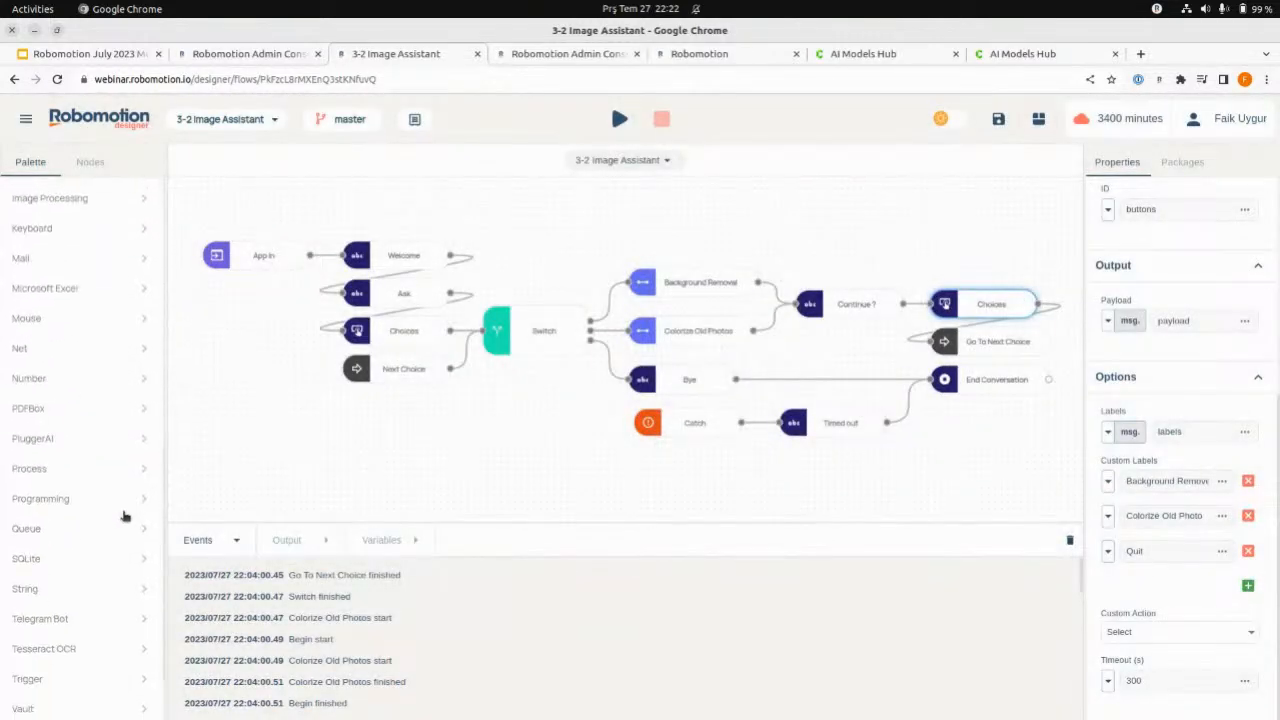
pyautogui.click(72, 442)
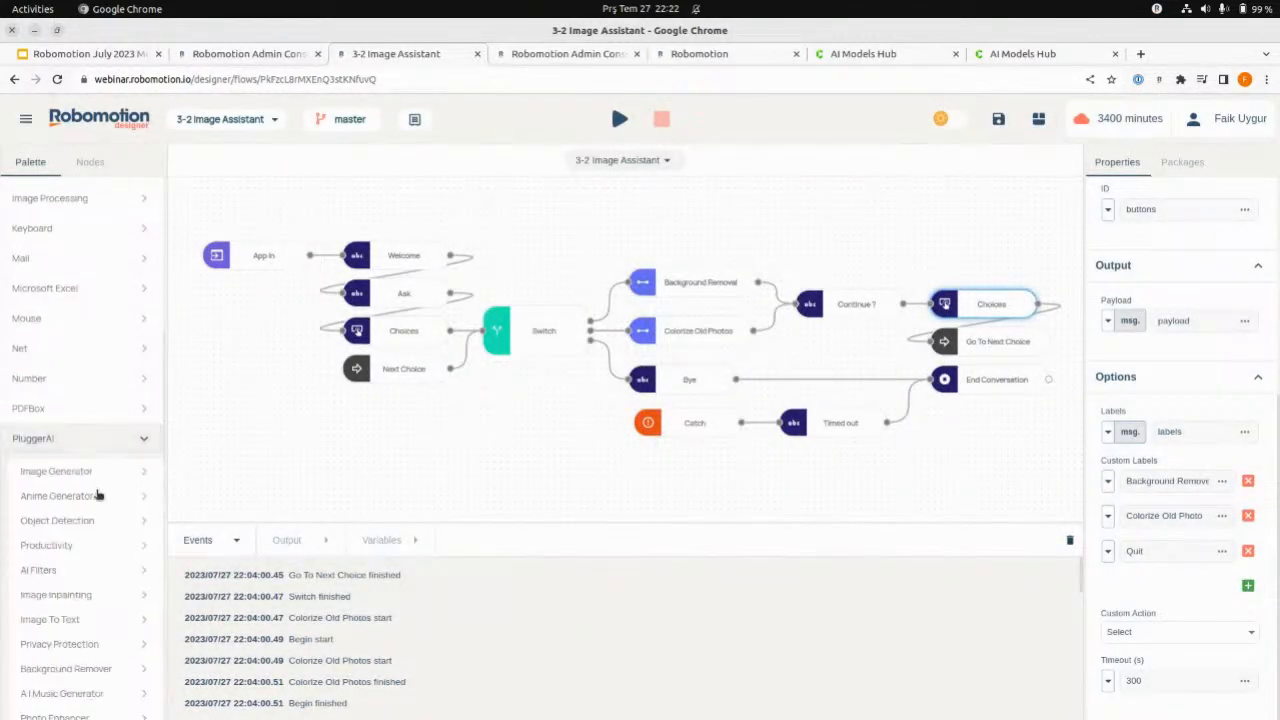
pyautogui.scroll(-3, 98, 490)
pyautogui.click(87, 312)
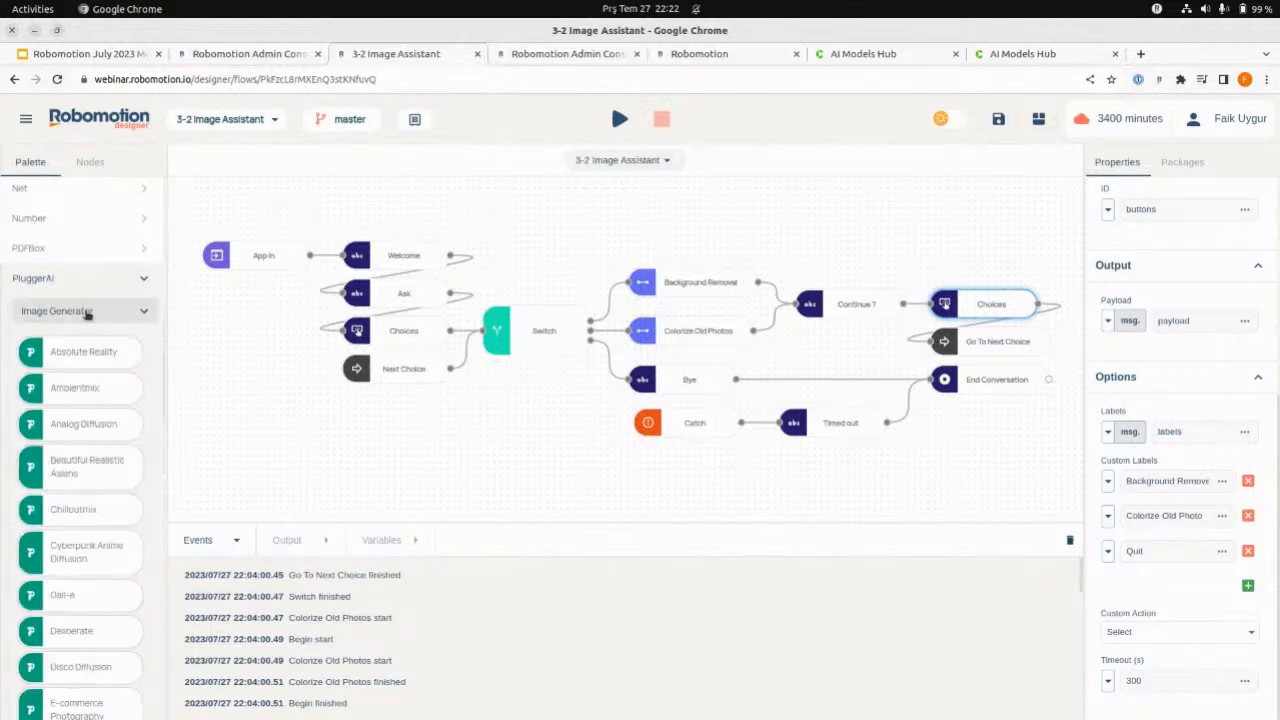
pyautogui.scroll(-5, 80, 480)
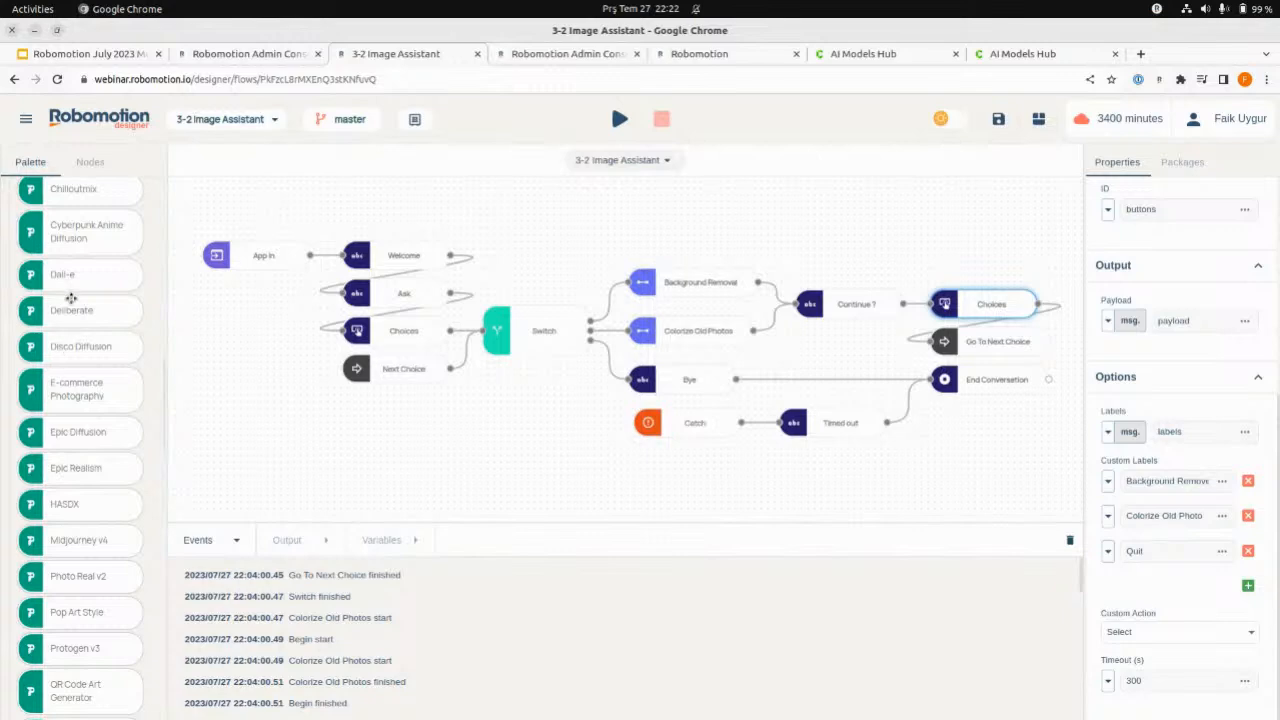
# - Look through the remaining Image Generator nodes, collapse that group, and briefly expand the Image Inpainting group to view its nodes
pyautogui.scroll(-1, 104, 582)
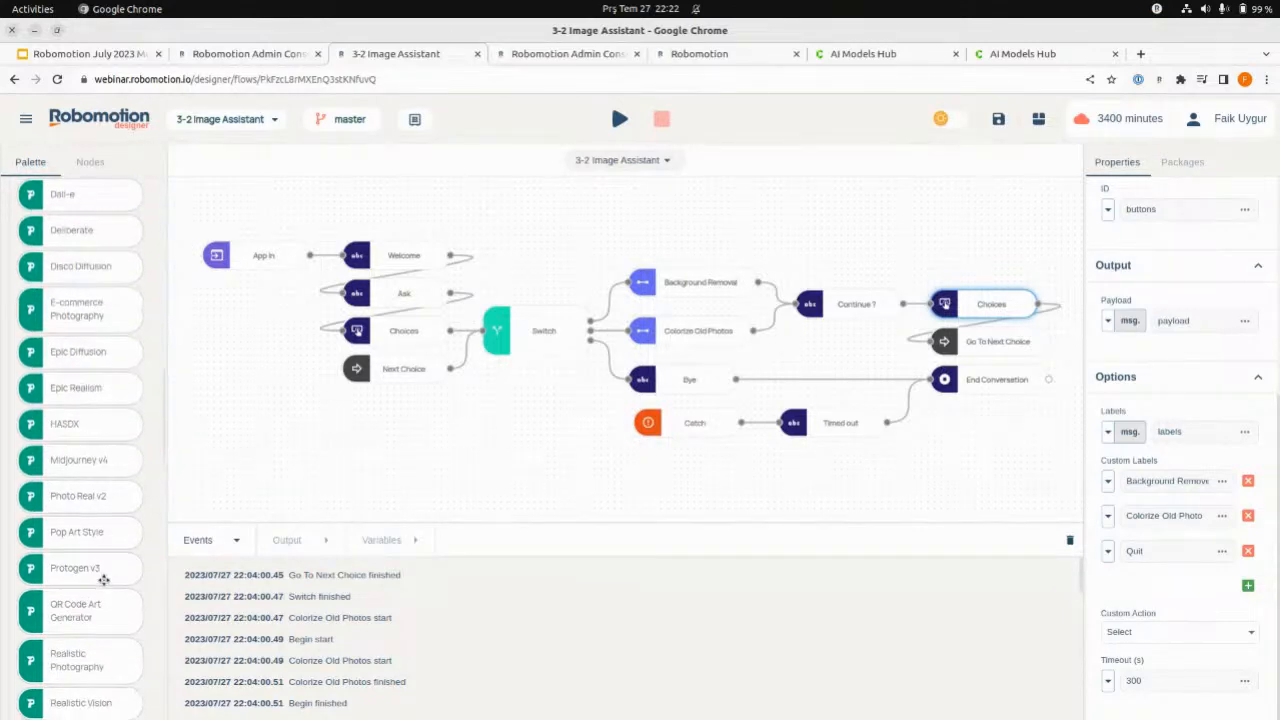
pyautogui.scroll(3, 104, 500)
pyautogui.click(105, 311)
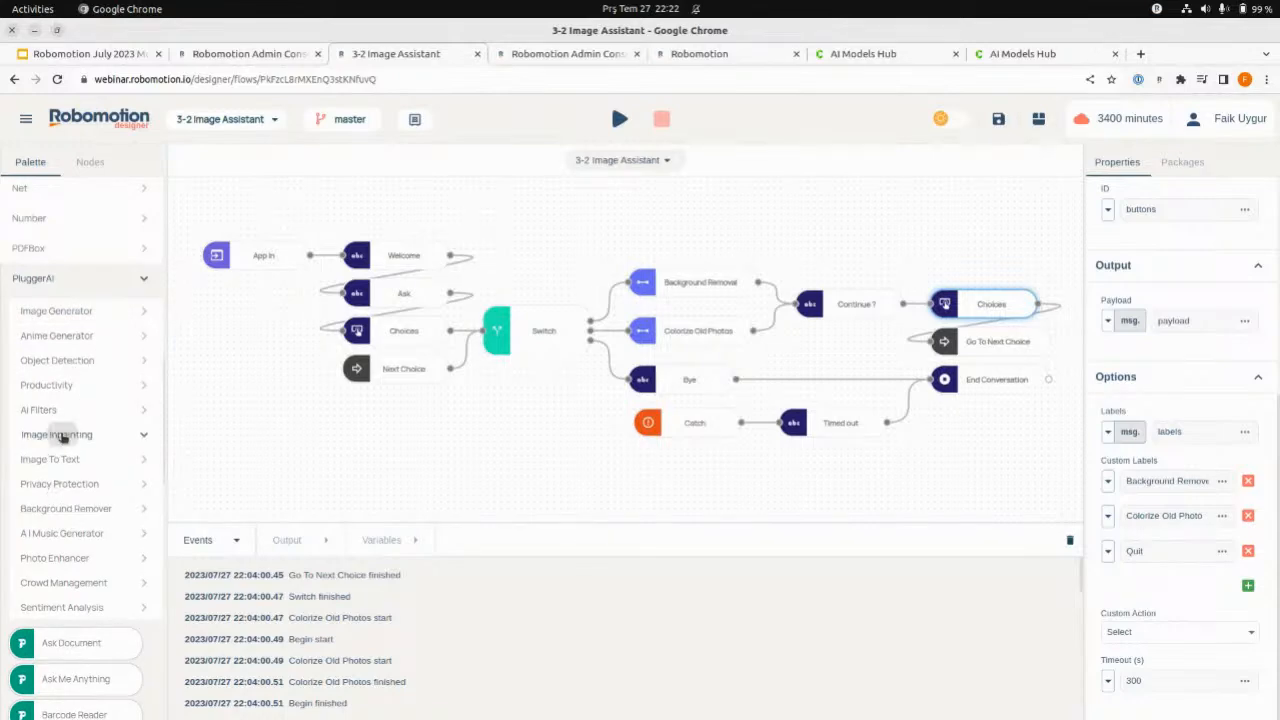
pyautogui.click(60, 434)
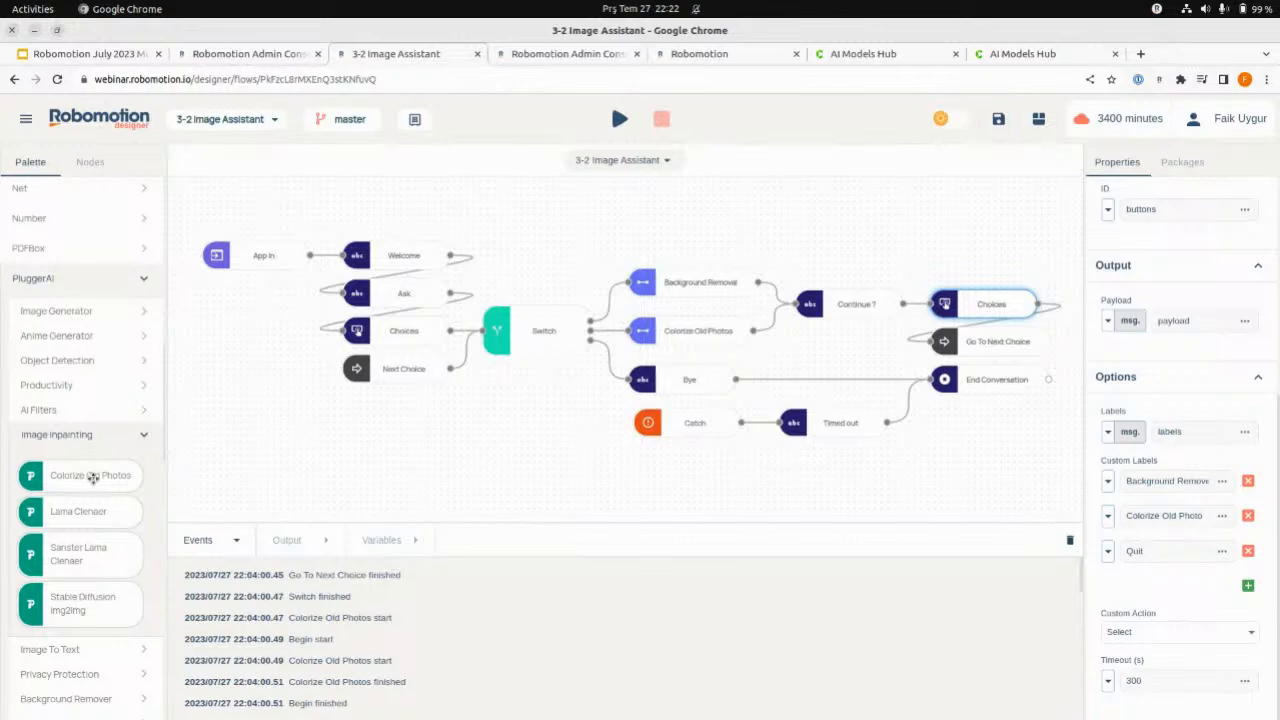
pyautogui.click(86, 435)
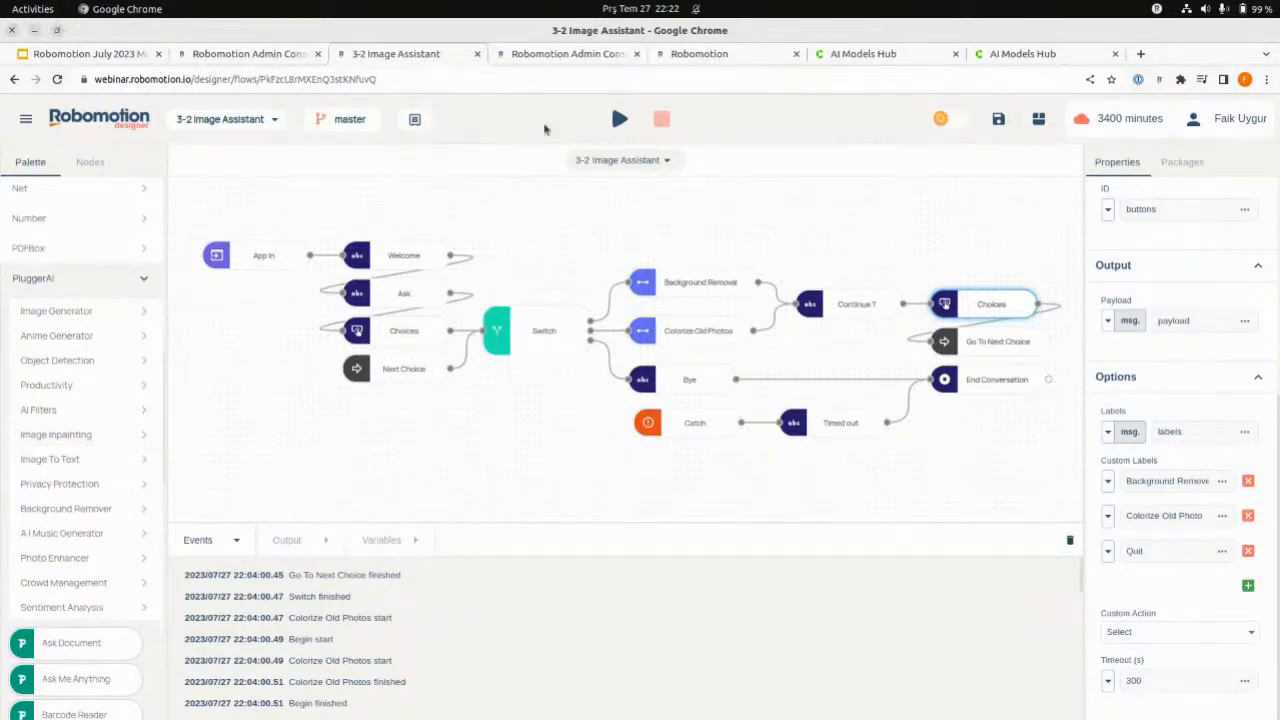
# - Switch to the AI Models Hub and look through more entries of the model collection
pyautogui.click(863, 53)
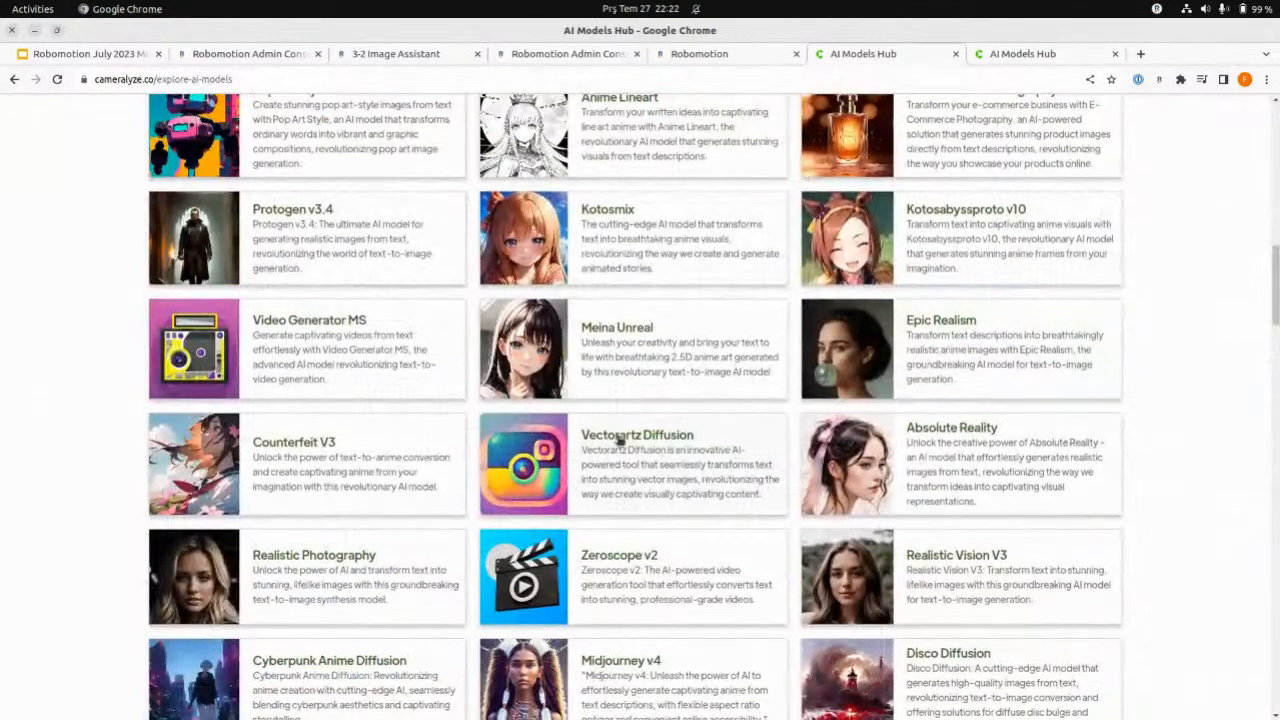
pyautogui.scroll(-5, 620, 440)
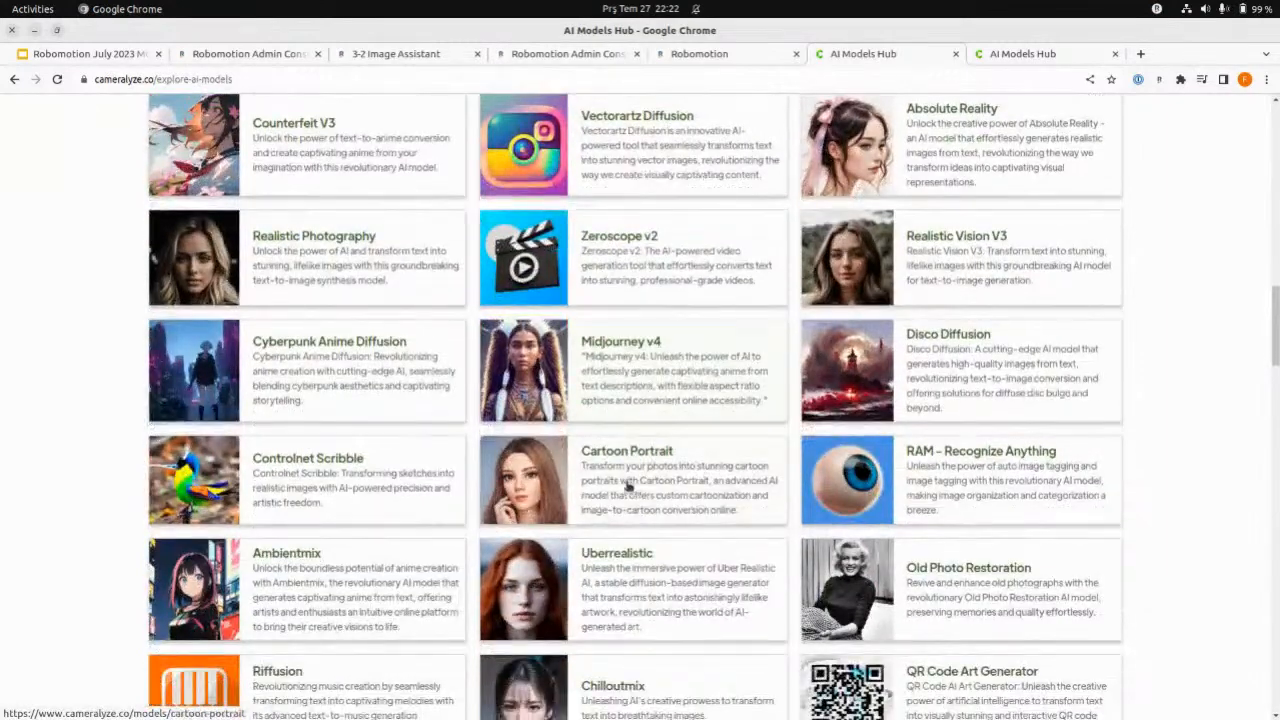
pyautogui.scroll(-1, 663, 487)
# - Open the shared 5-2 Image Generation with Plugger flow from the link on the Plugger AI slide, view it, and close it
pyautogui.click(363, 53)
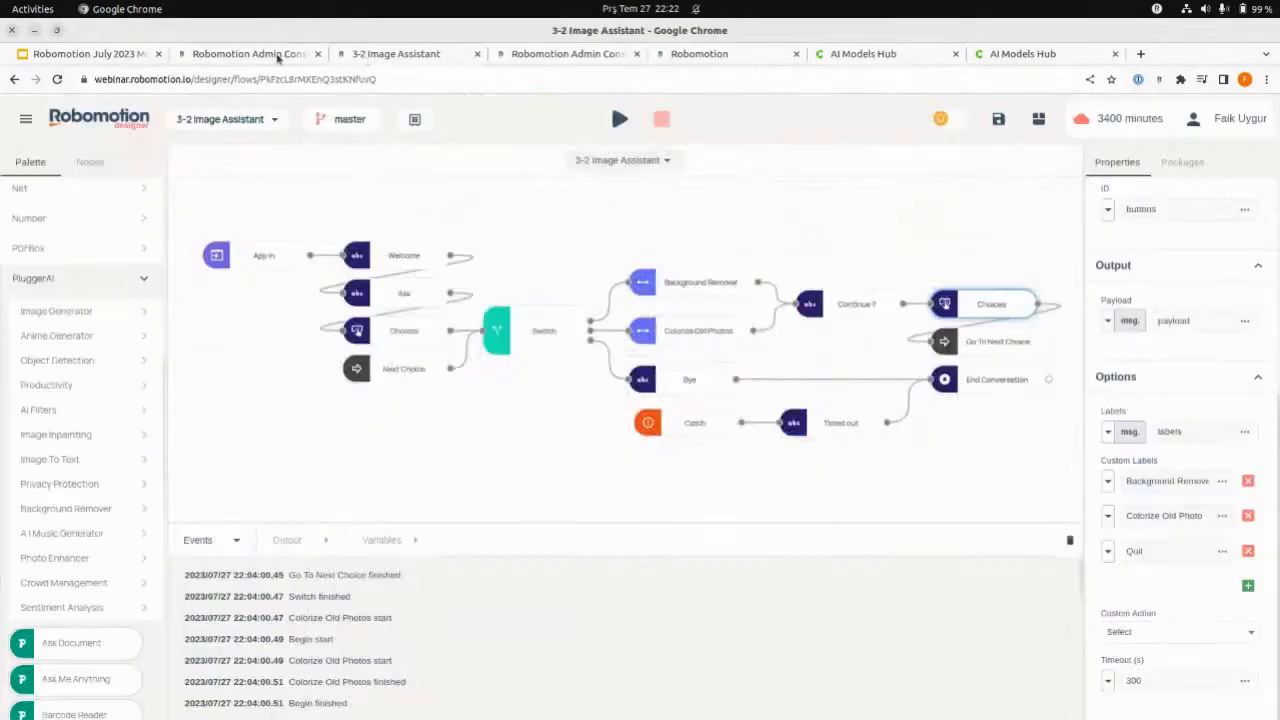
pyautogui.click(281, 58)
pyautogui.click(118, 57)
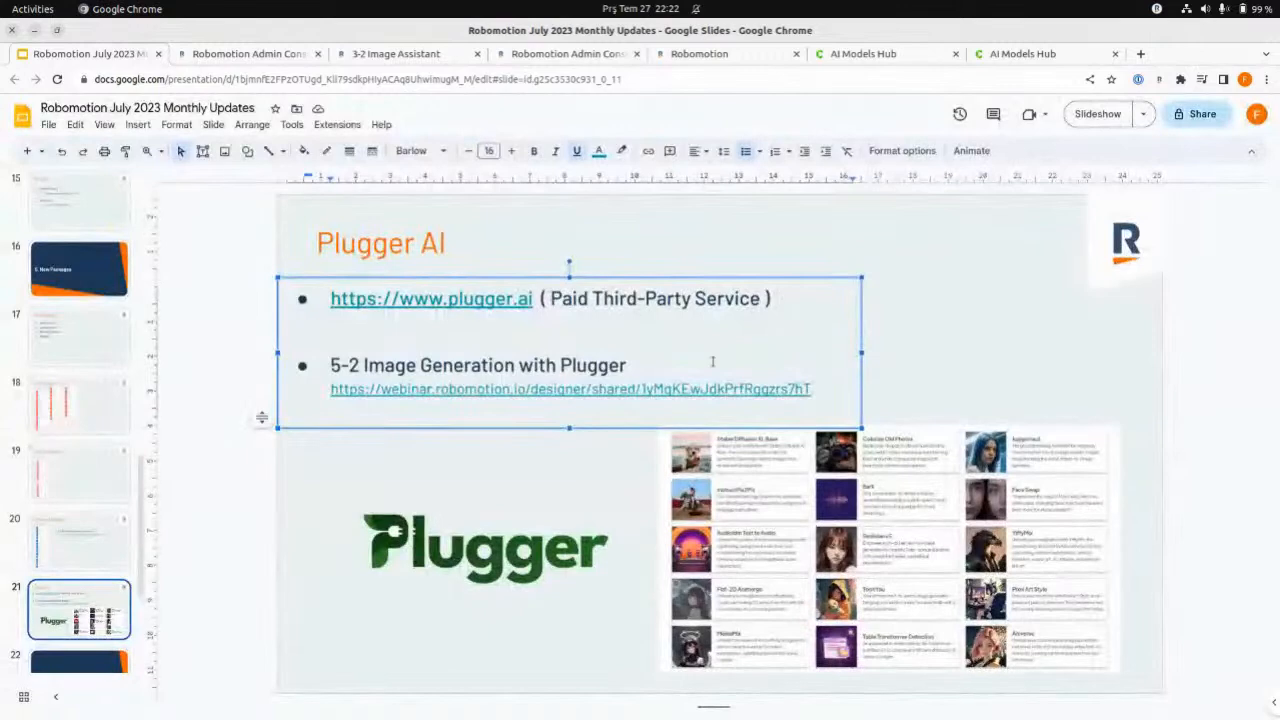
pyautogui.click(944, 380)
pyautogui.click(645, 397)
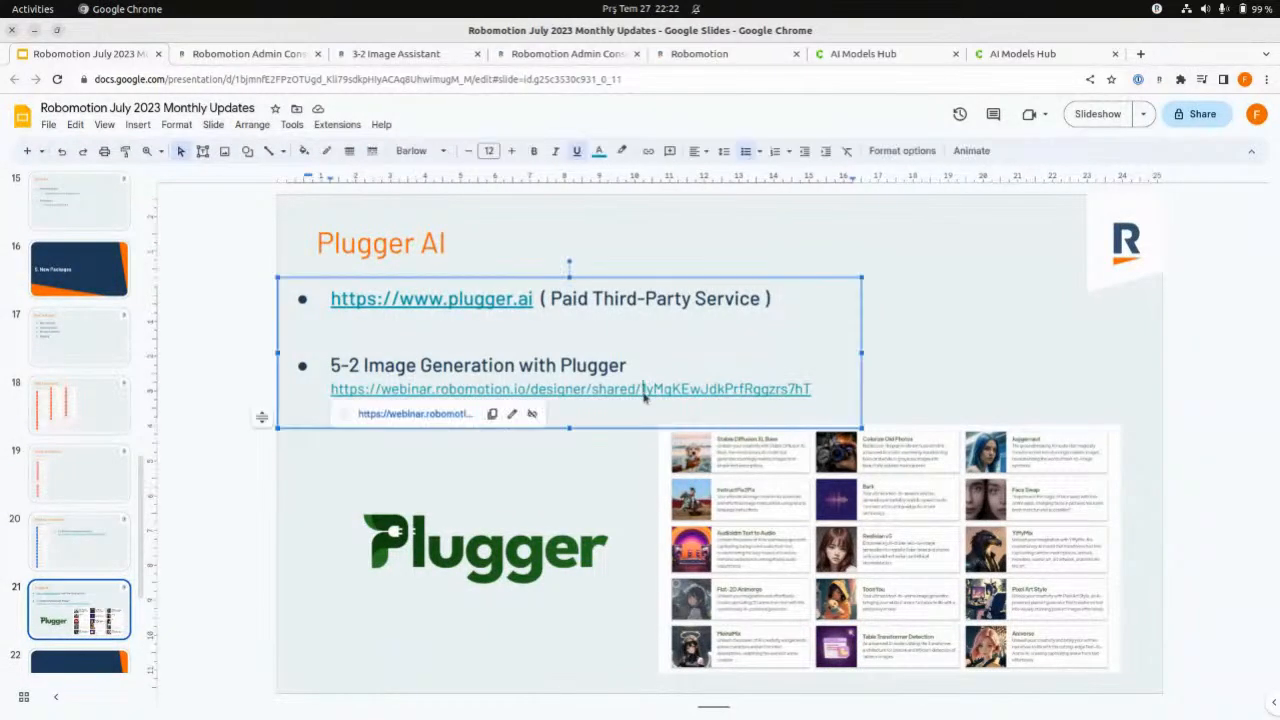
pyautogui.click(434, 414)
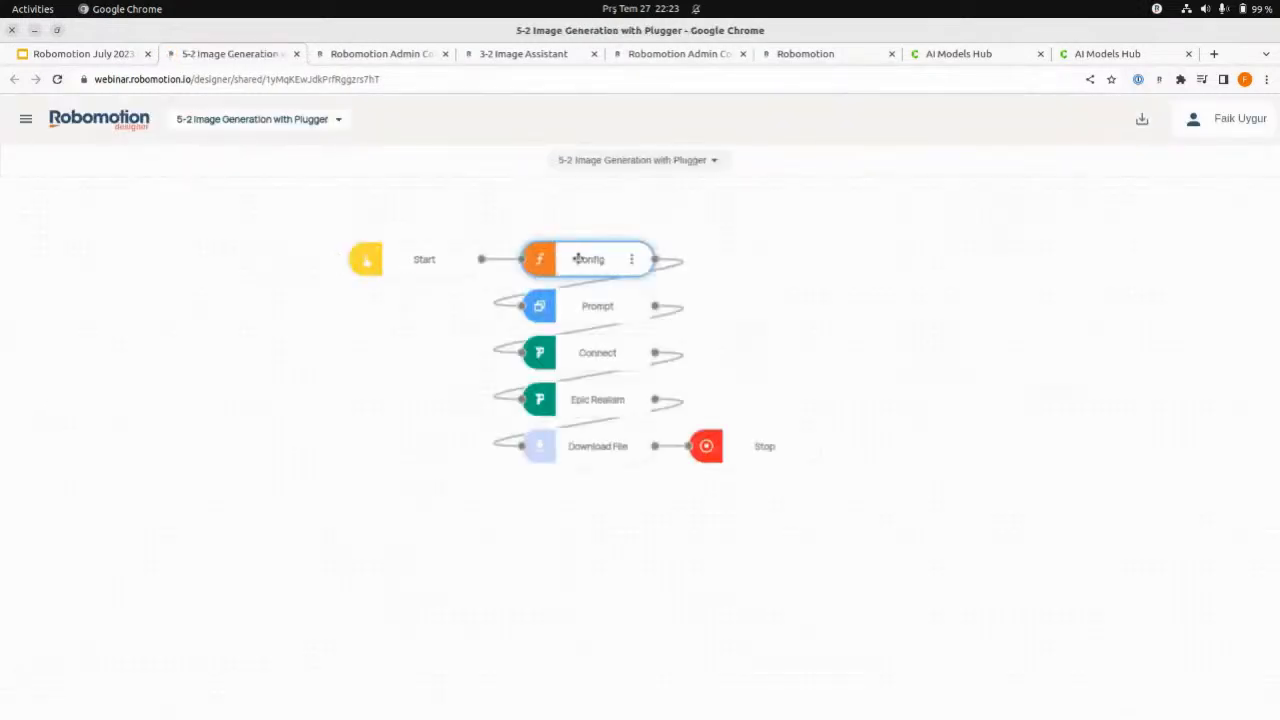
pyautogui.click(298, 57)
# - In the flow designer, open the 5-2 Image Generation with Plugger project in place of the Image Assistant flow
pyautogui.click(372, 55)
pyautogui.click(229, 122)
pyautogui.scroll(-3, 360, 460)
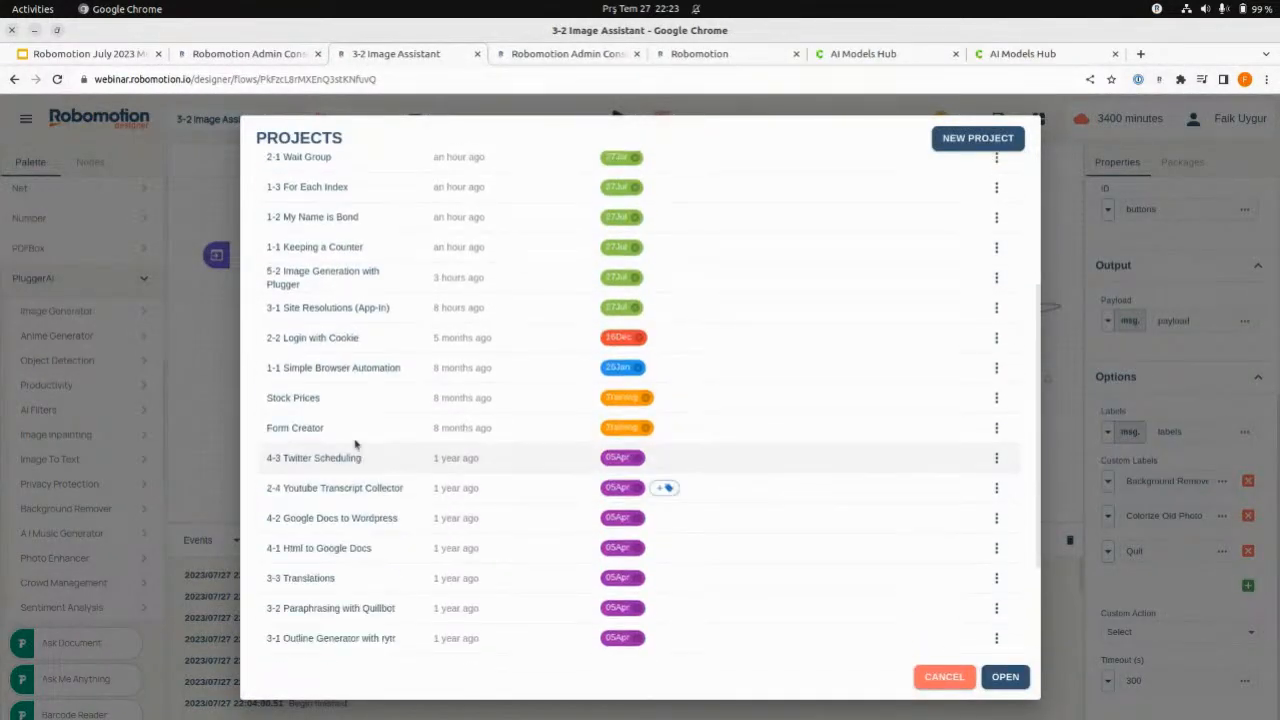
pyautogui.doubleClick(330, 273)
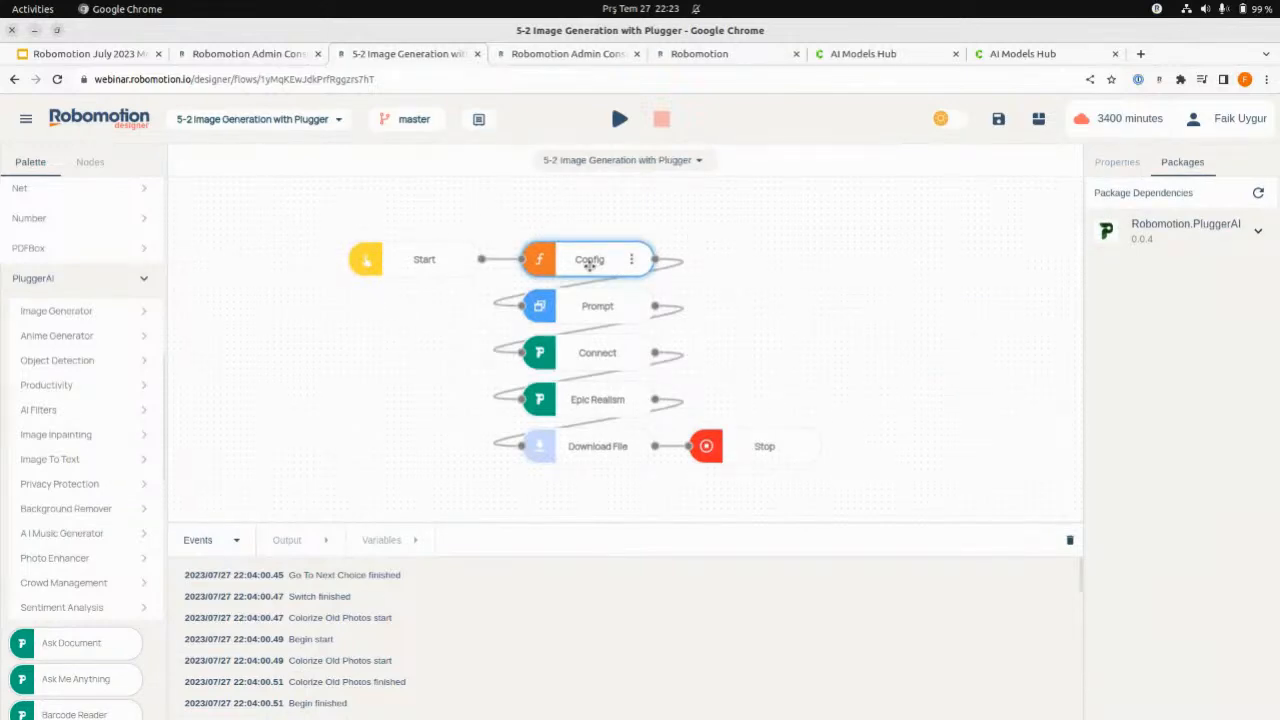
# - Examine the Config node's script line that builds the output image path, and close the script without changes
pyautogui.doubleClick(590, 262)
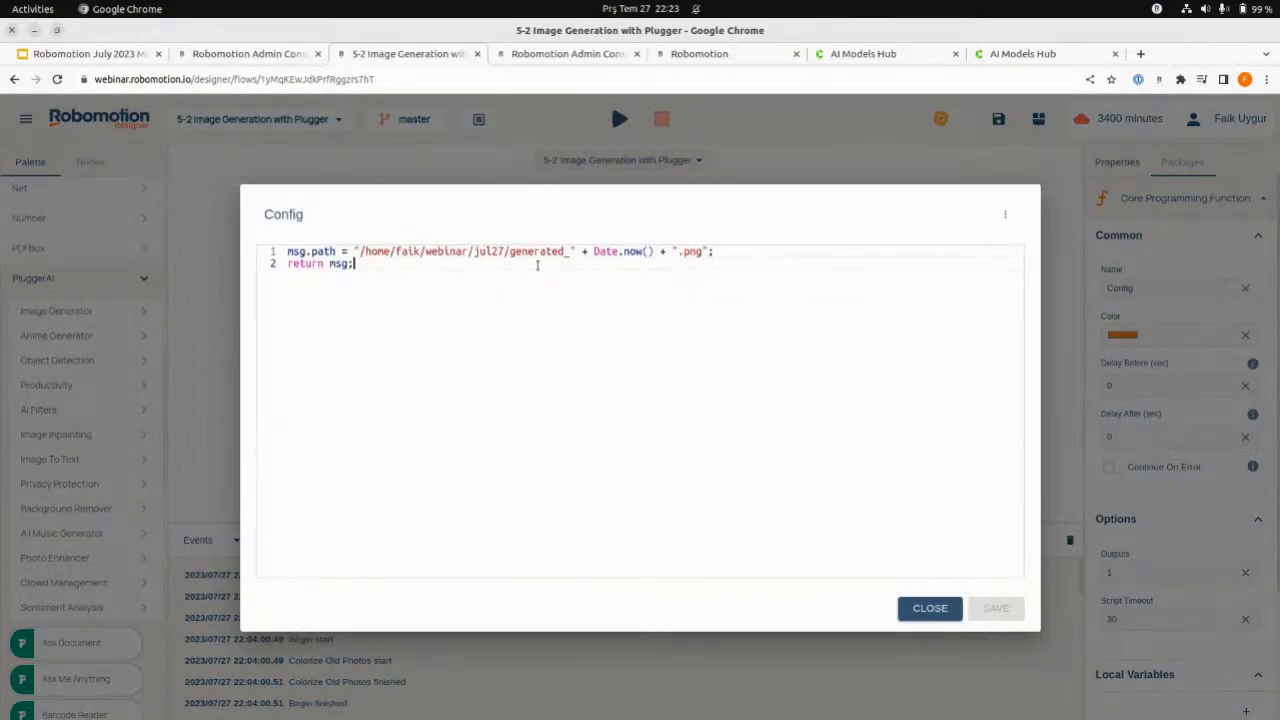
pyautogui.moveTo(716, 251); pyautogui.dragTo(352, 251)
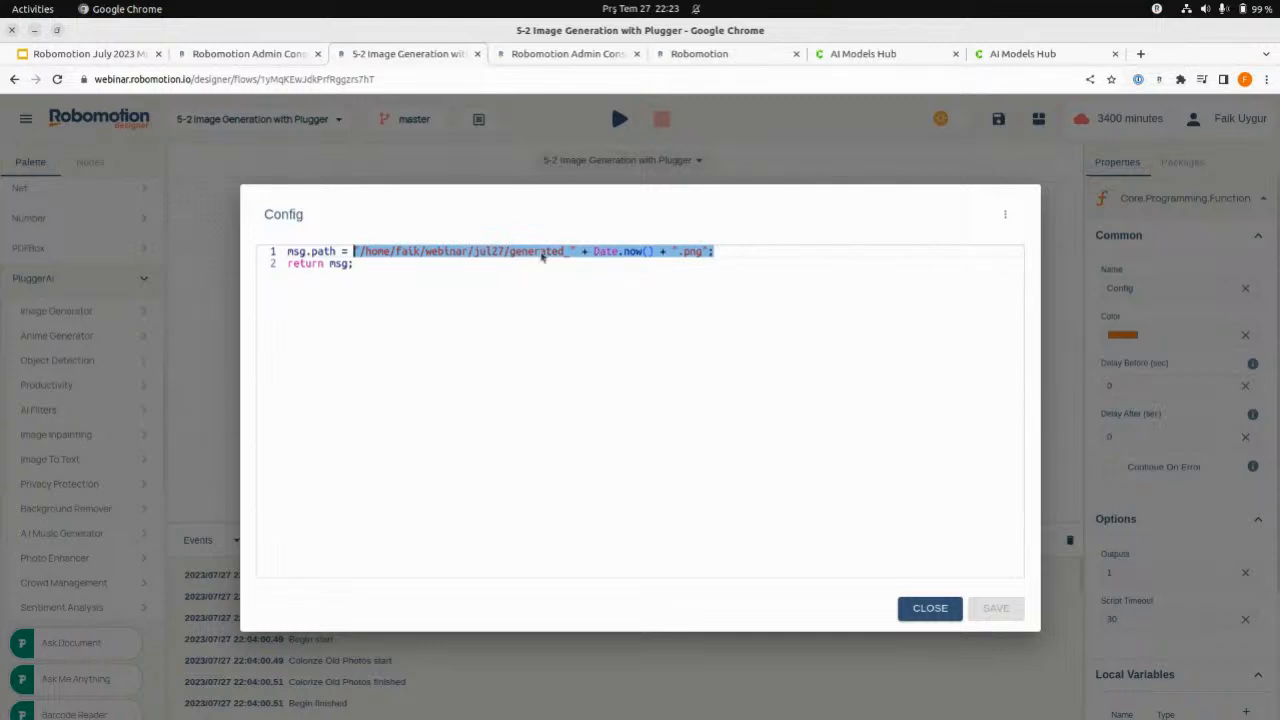
pyautogui.click(541, 253)
pyautogui.click(930, 609)
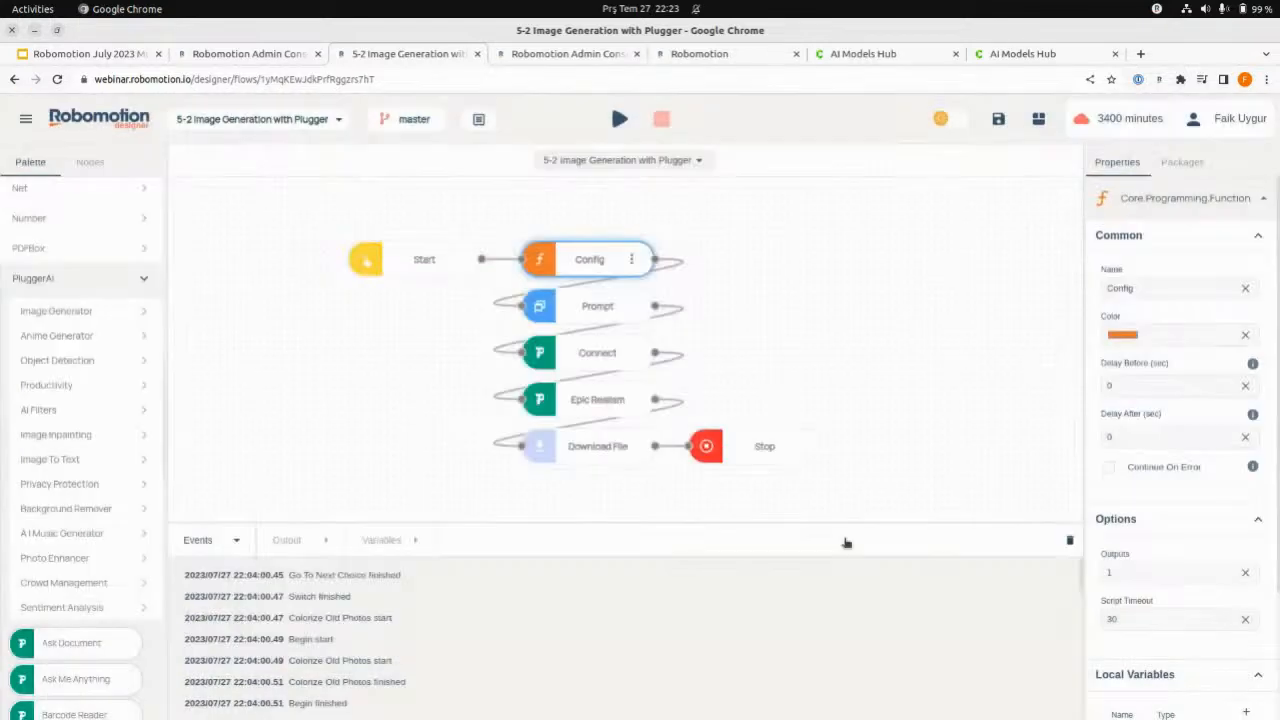
# - Inspect the properties of the Prompt input box node and the PluggerAI Connect node
pyautogui.click(601, 308)
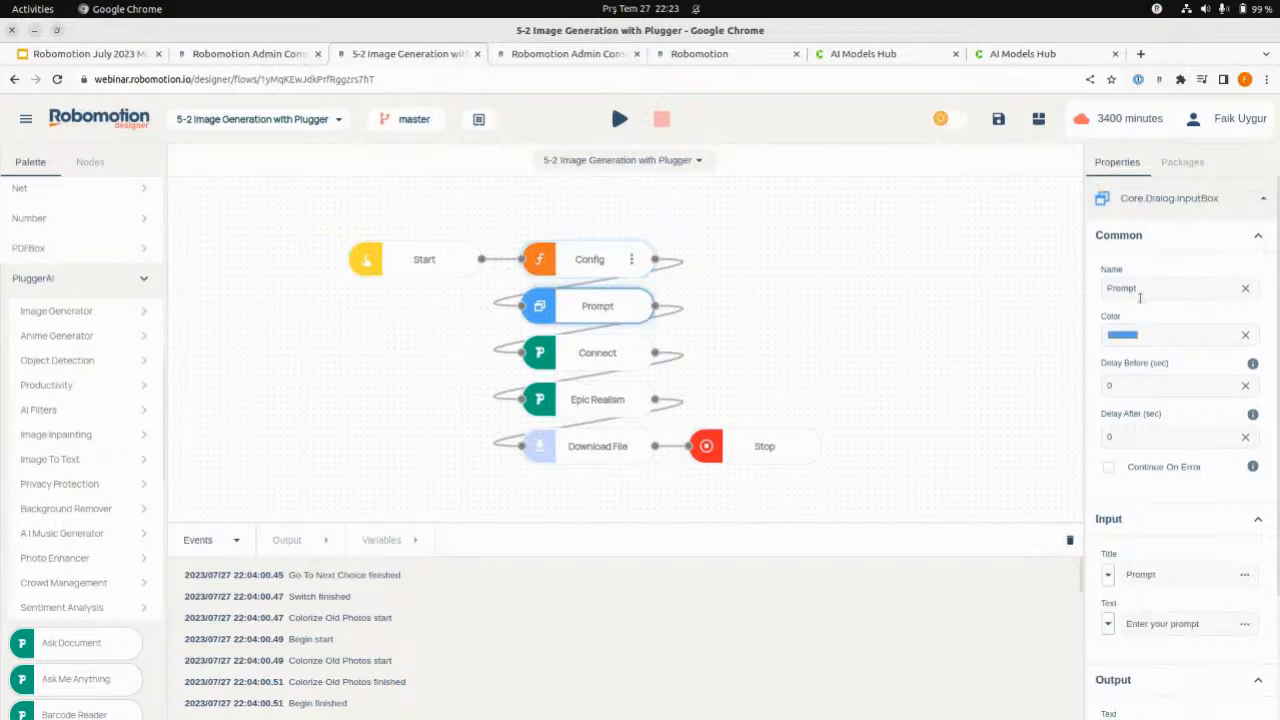
pyautogui.scroll(-2, 1174, 615)
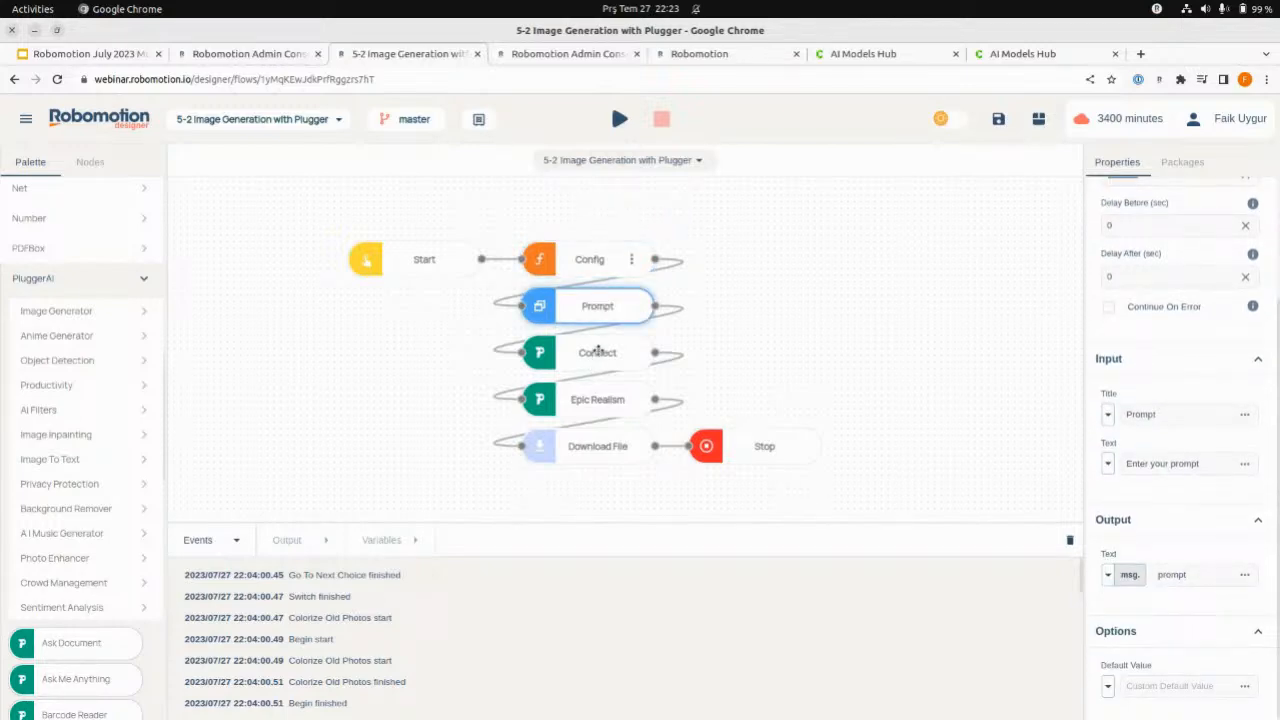
pyautogui.click(598, 352)
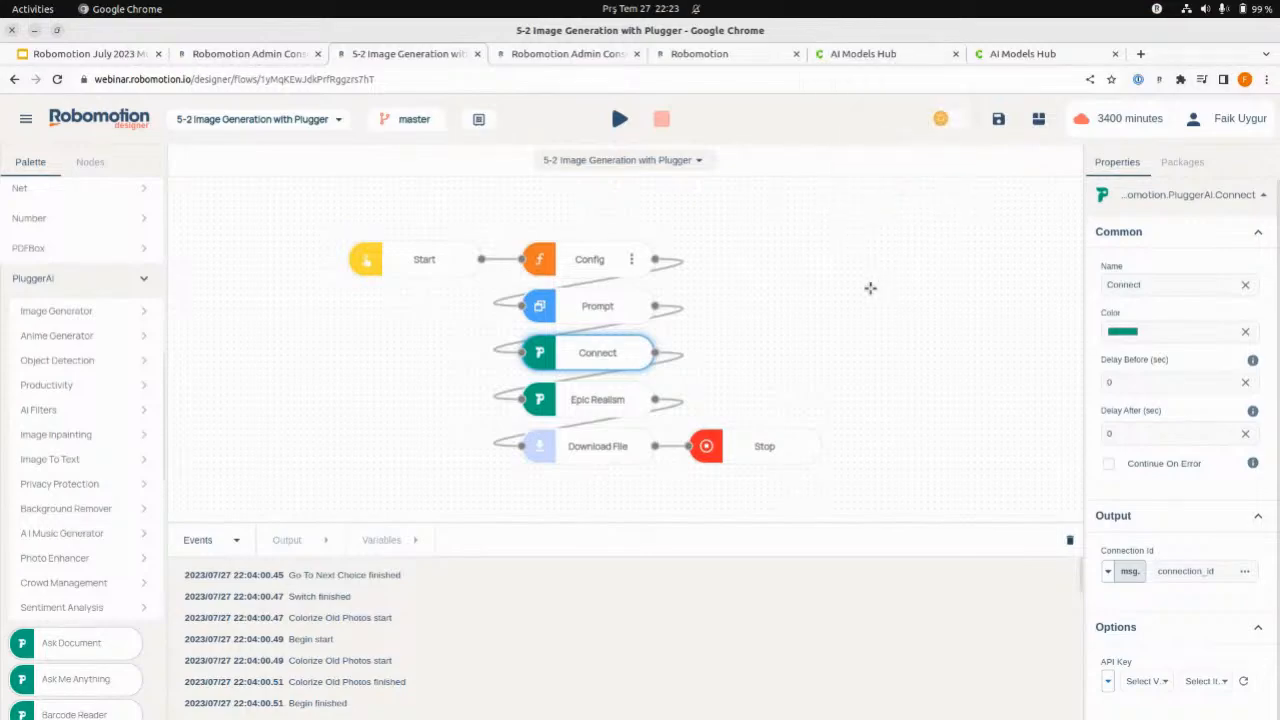
# - Revisit the beginning of the AI Models Hub collection and return to the 5-2 Image Generation with Plugger flow
pyautogui.click(870, 54)
pyautogui.scroll(5, 895, 295)
pyautogui.scroll(10, 895, 295)
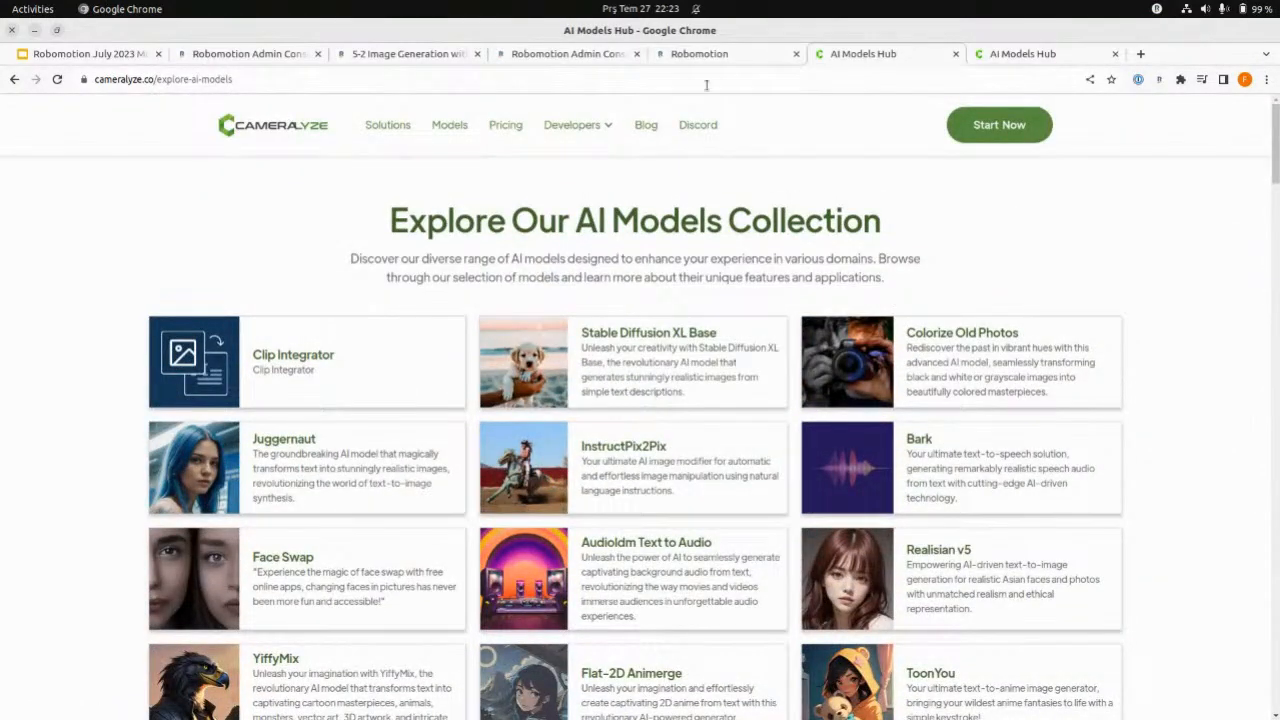
pyautogui.click(714, 55)
pyautogui.click(604, 55)
pyautogui.click(441, 57)
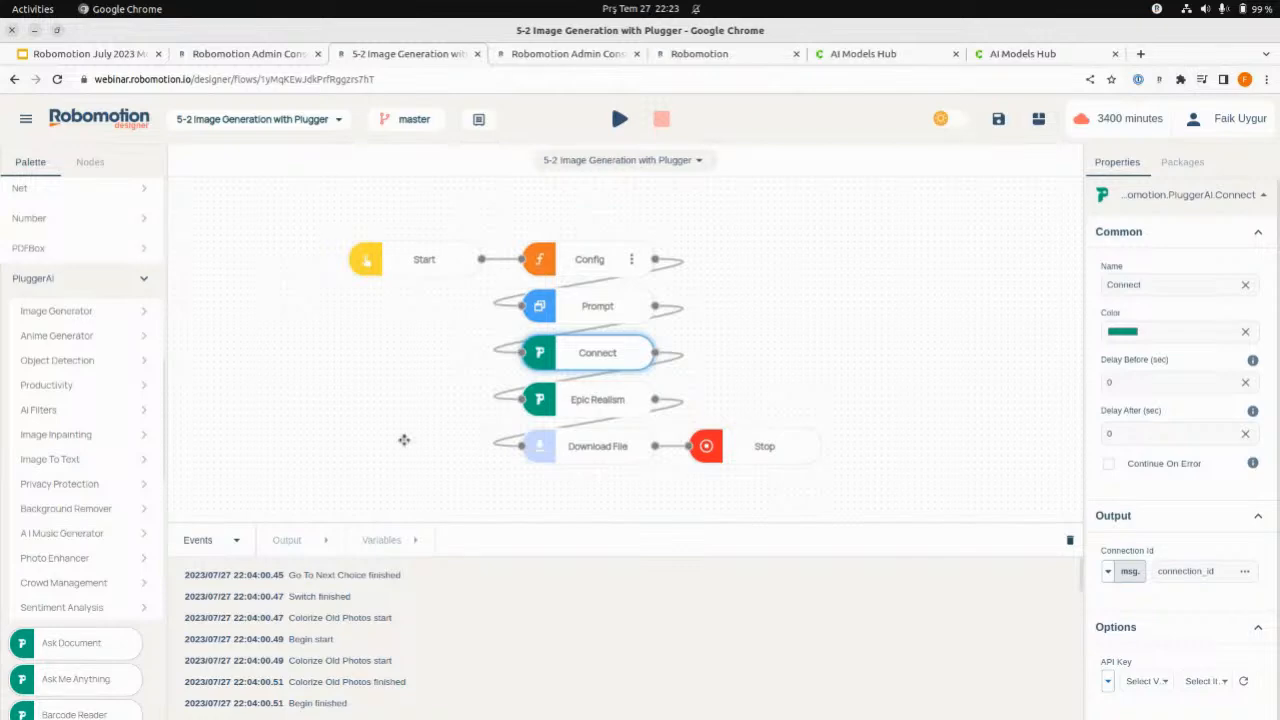
# - Review the input settings of the Epic Realism and Download File nodes, clearing the event log in between
pyautogui.click(564, 391)
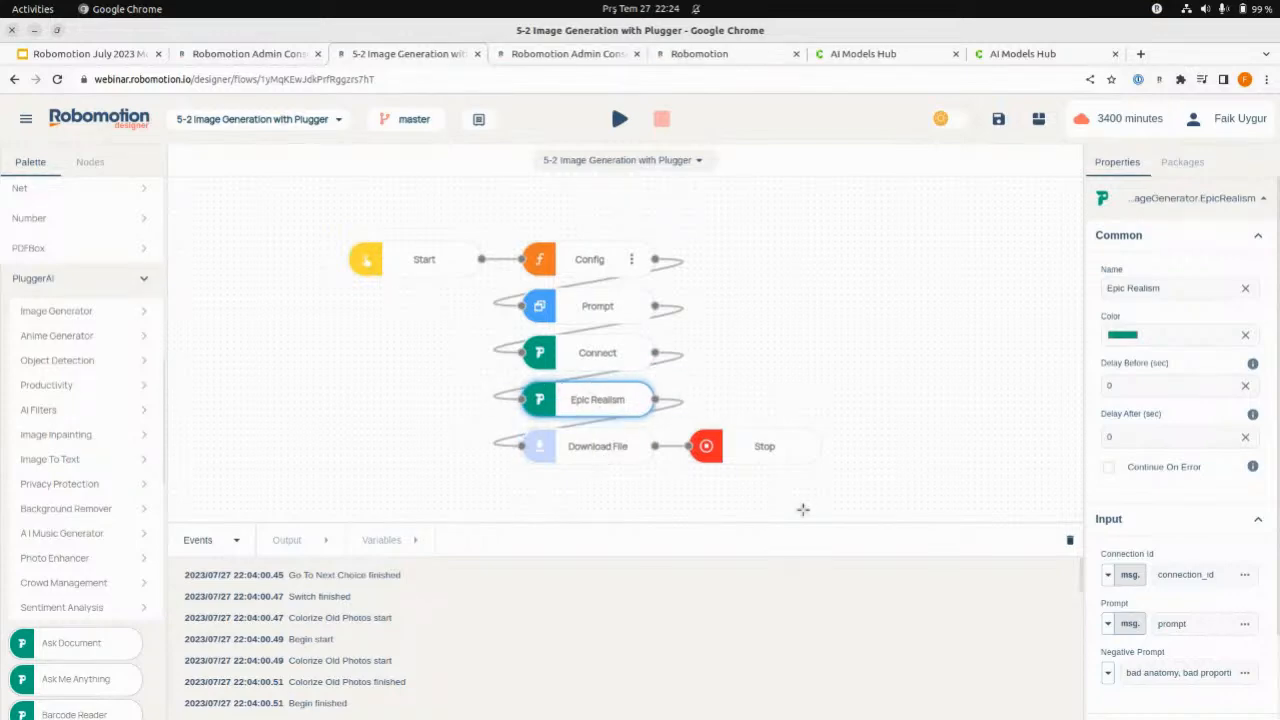
pyautogui.click(1068, 541)
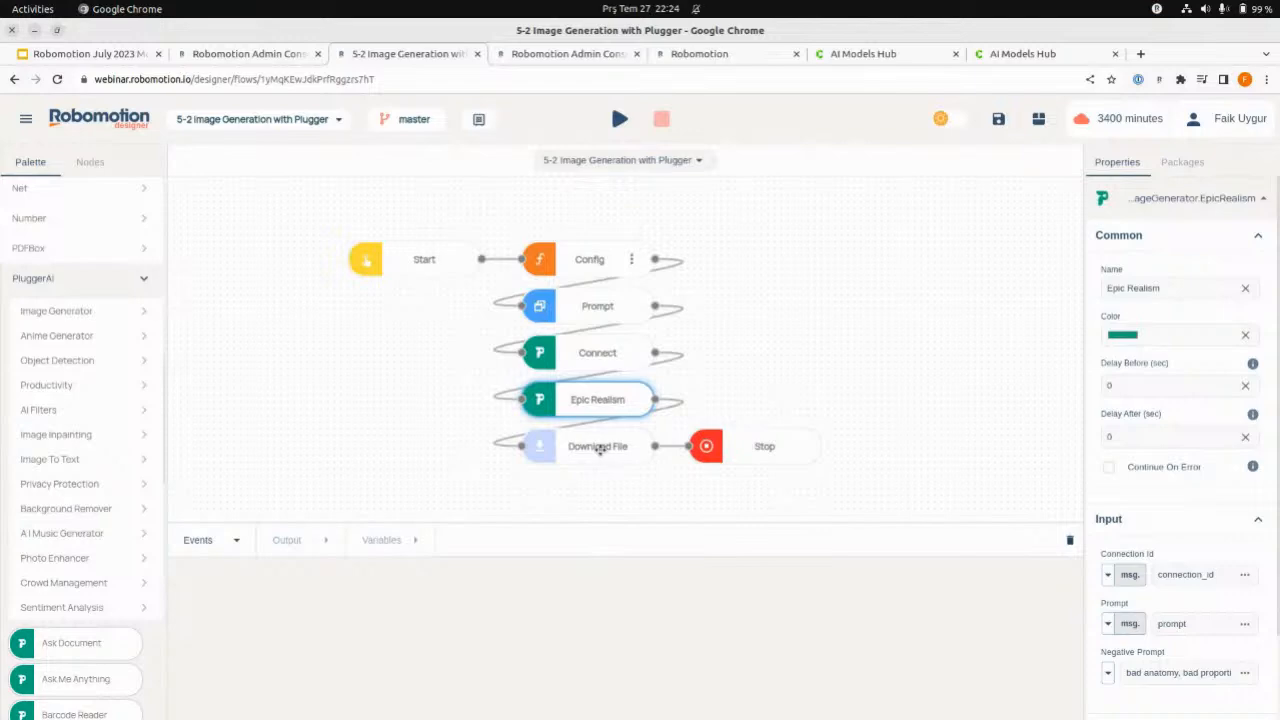
pyautogui.click(568, 449)
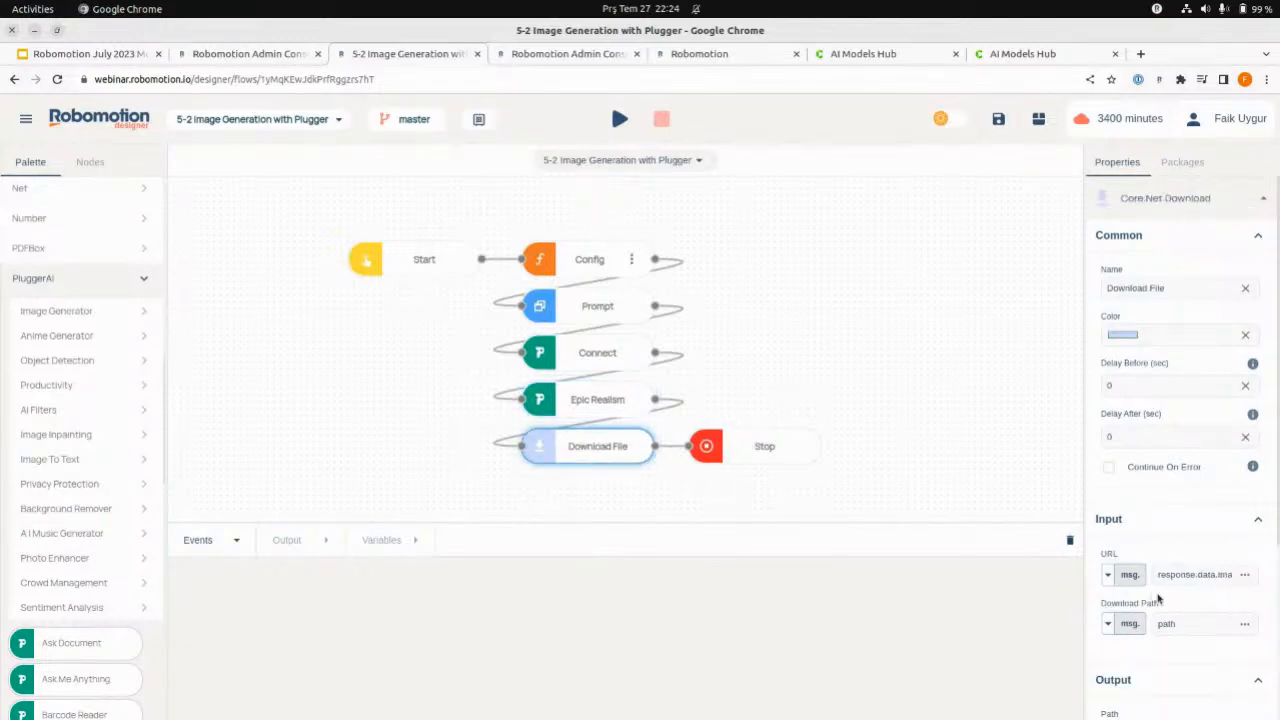
# - Fetch the prompt text from QOwnNotes and run the flow on the Blue Steel desktop robot
pyautogui.hotkey('alt', 'Tab')
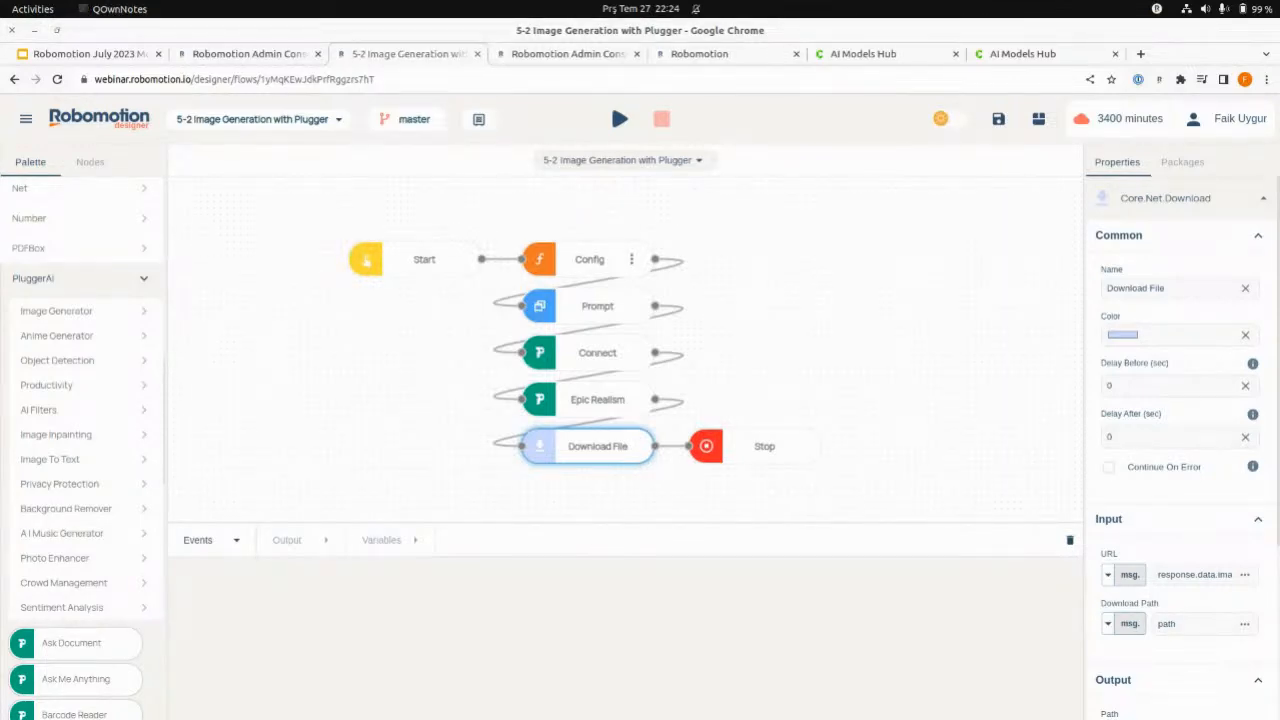
pyautogui.click(620, 119)
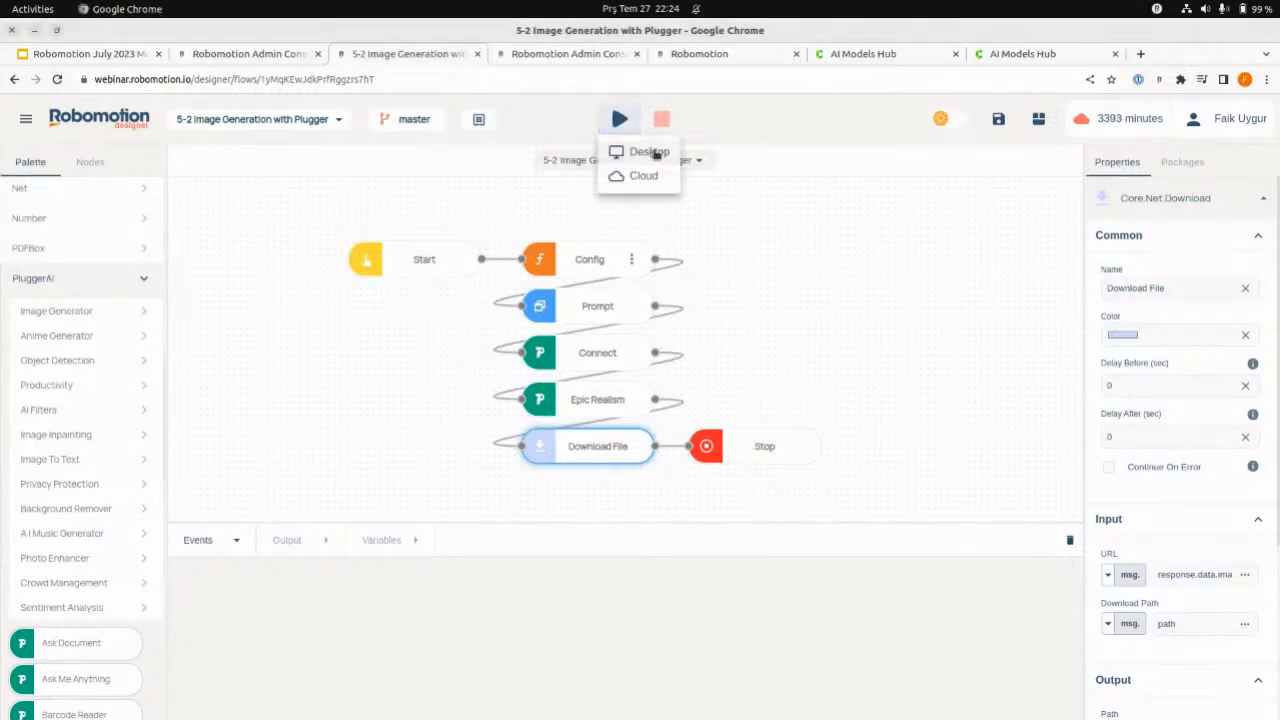
pyautogui.click(652, 152)
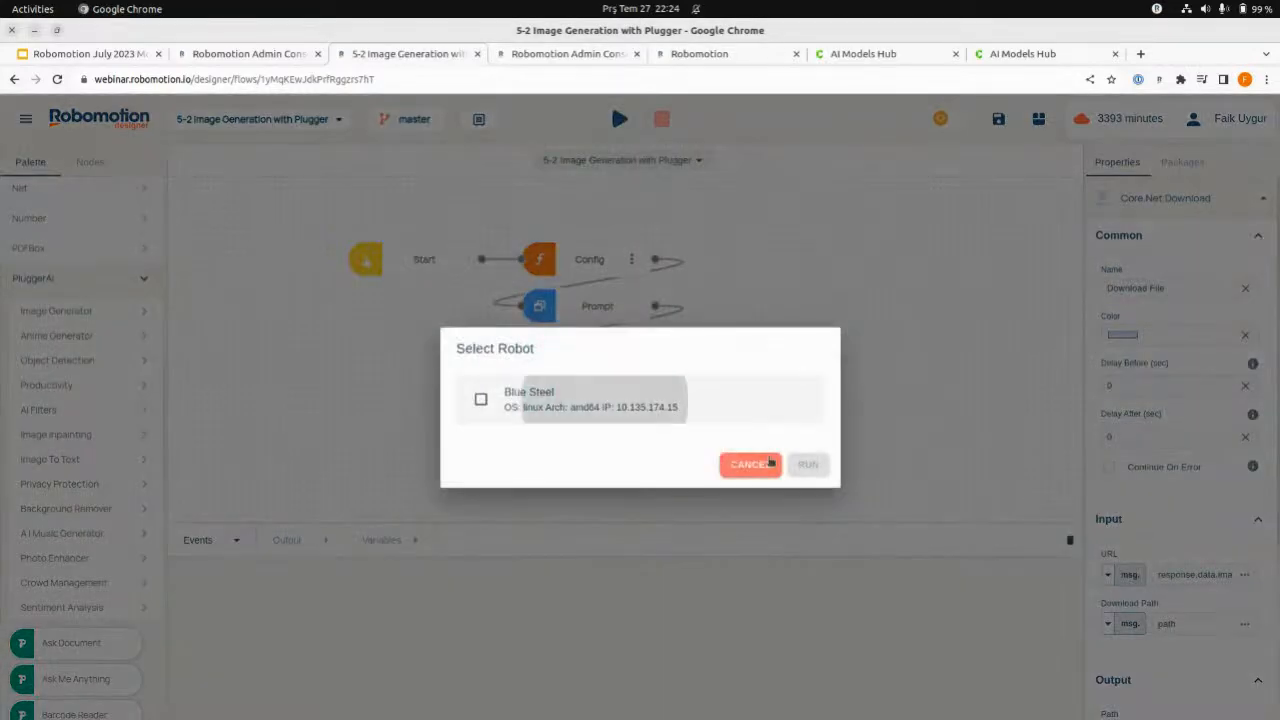
pyautogui.click(810, 466)
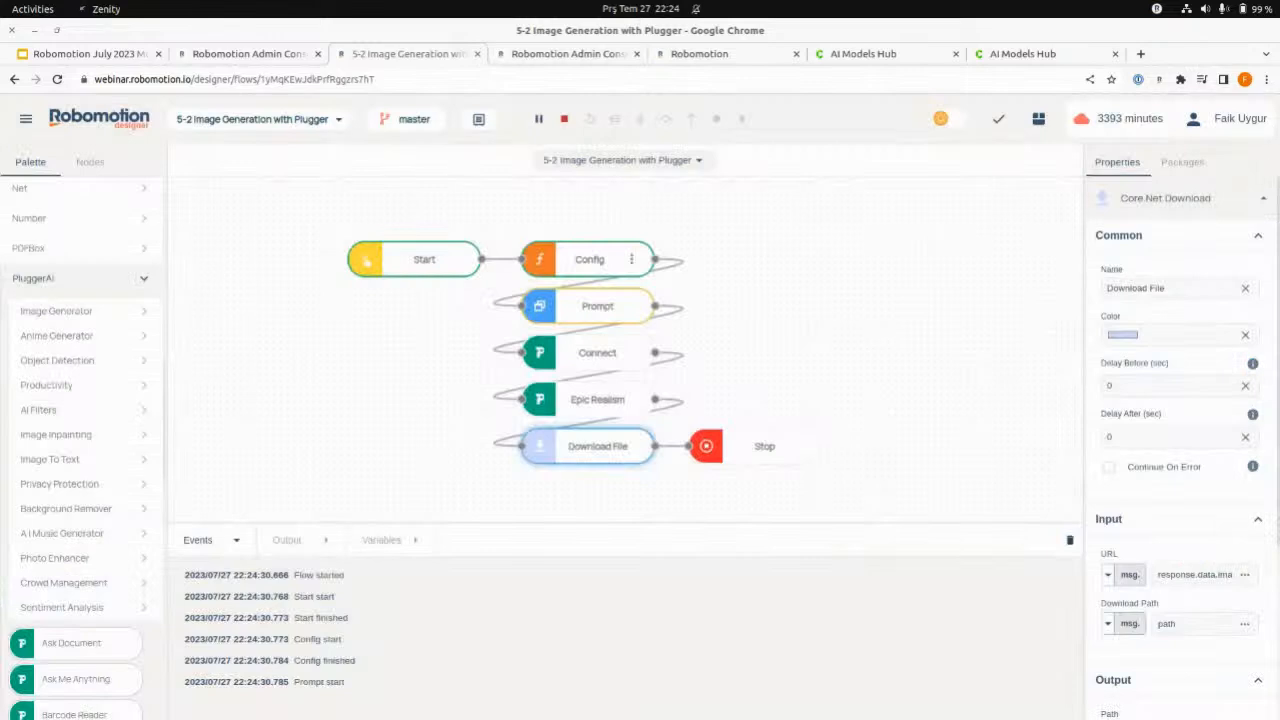
# - Enlarge the prompt dialog and submit "a beautiful kabin house in the woods, night, moon is shining, sky and stars are clear."
pyautogui.moveTo(609, 230); pyautogui.dragTo(435, 235)
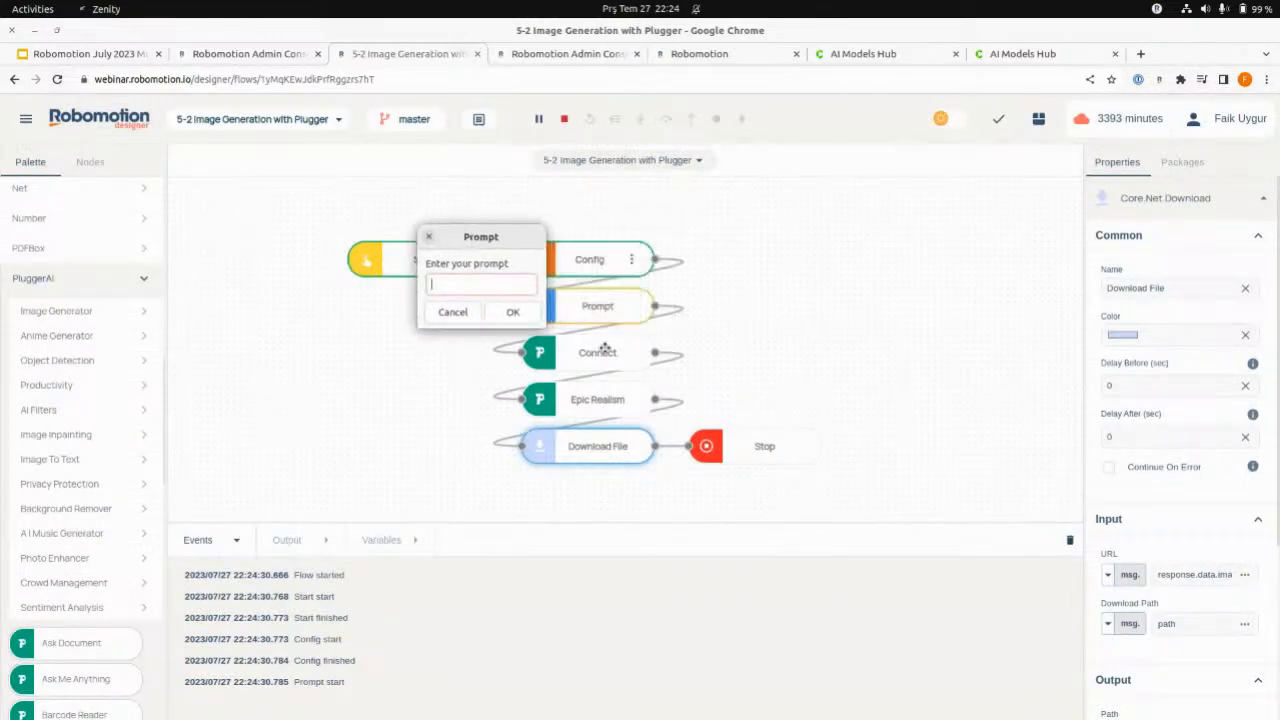
pyautogui.moveTo(545, 326); pyautogui.dragTo(1035, 466)
pyautogui.click(554, 284)
pyautogui.write('a beautiful kabin house in the woods, night, moon is shining, sky and stars are clear.')
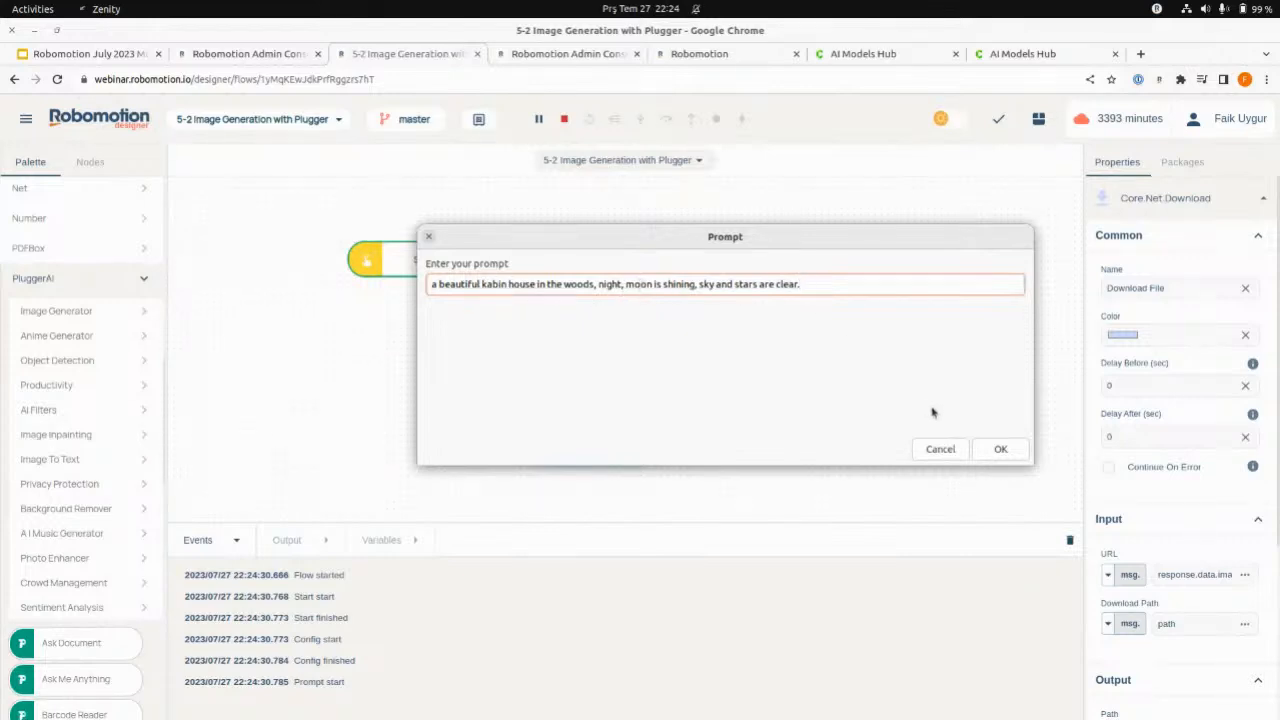
pyautogui.click(999, 449)
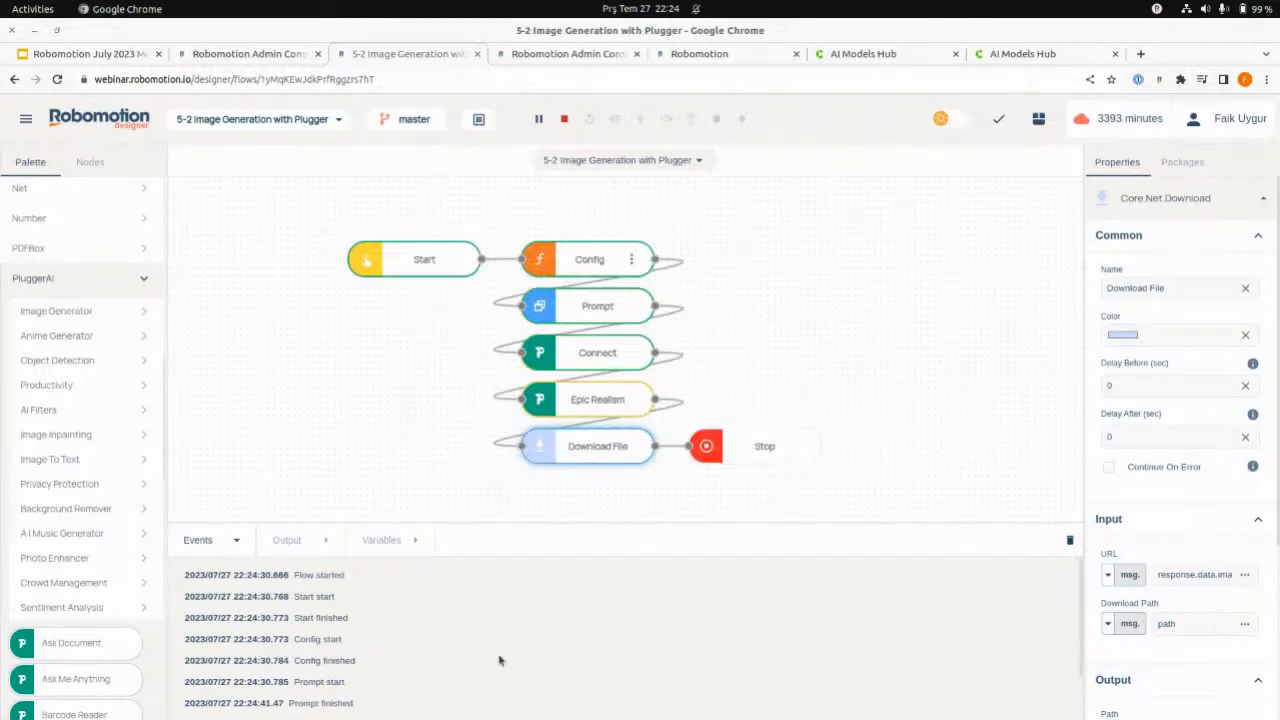
# - Open the file manager, search for "web", go to the webinar/jul27 folder, and view the generated PNG image
pyautogui.click(426, 694)
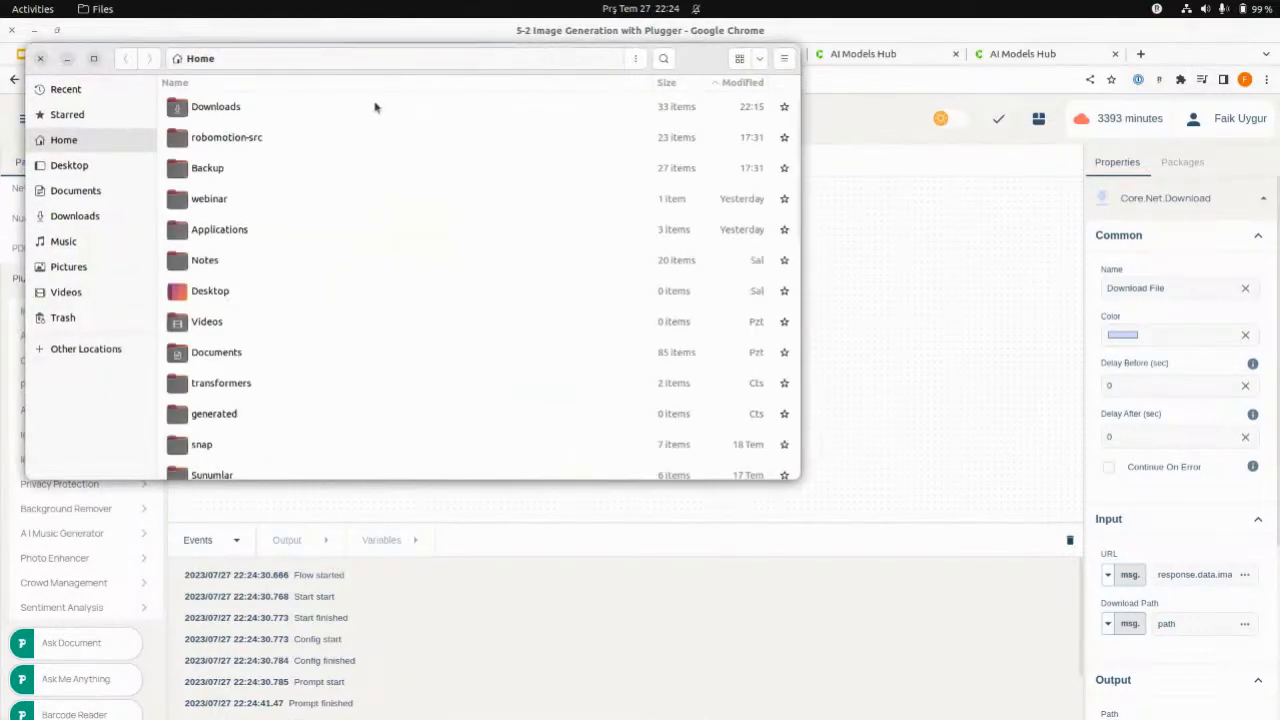
pyautogui.moveTo(716, 62); pyautogui.dragTo(1279, 153)
pyautogui.scroll(-10, 846, 480)
pyautogui.scroll(10, 848, 472)
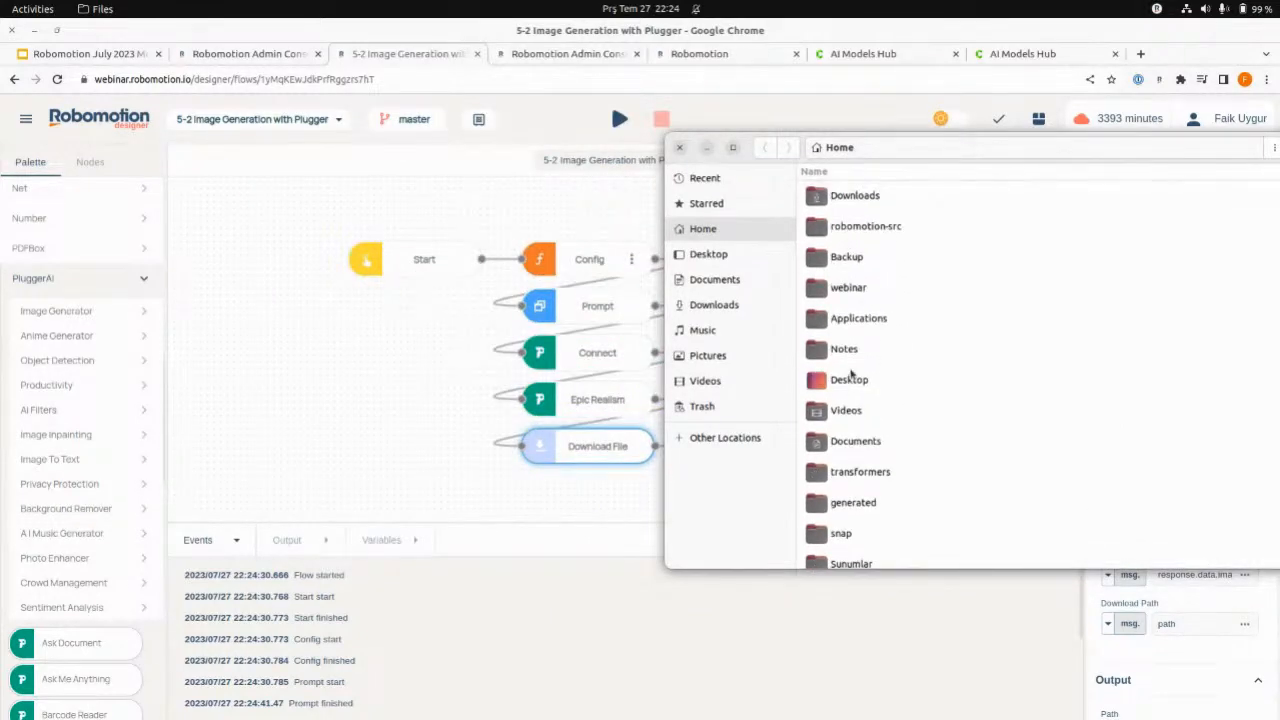
pyautogui.click(850, 379)
pyautogui.write('web')
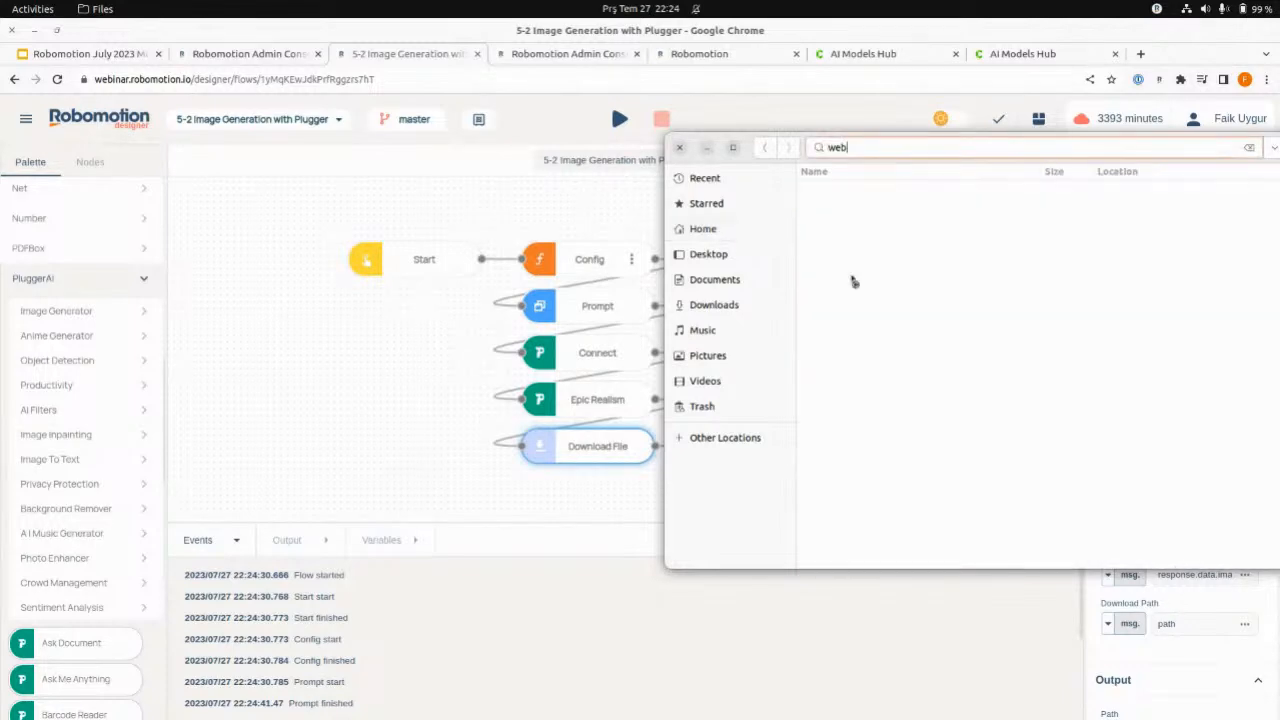
pyautogui.doubleClick(851, 200)
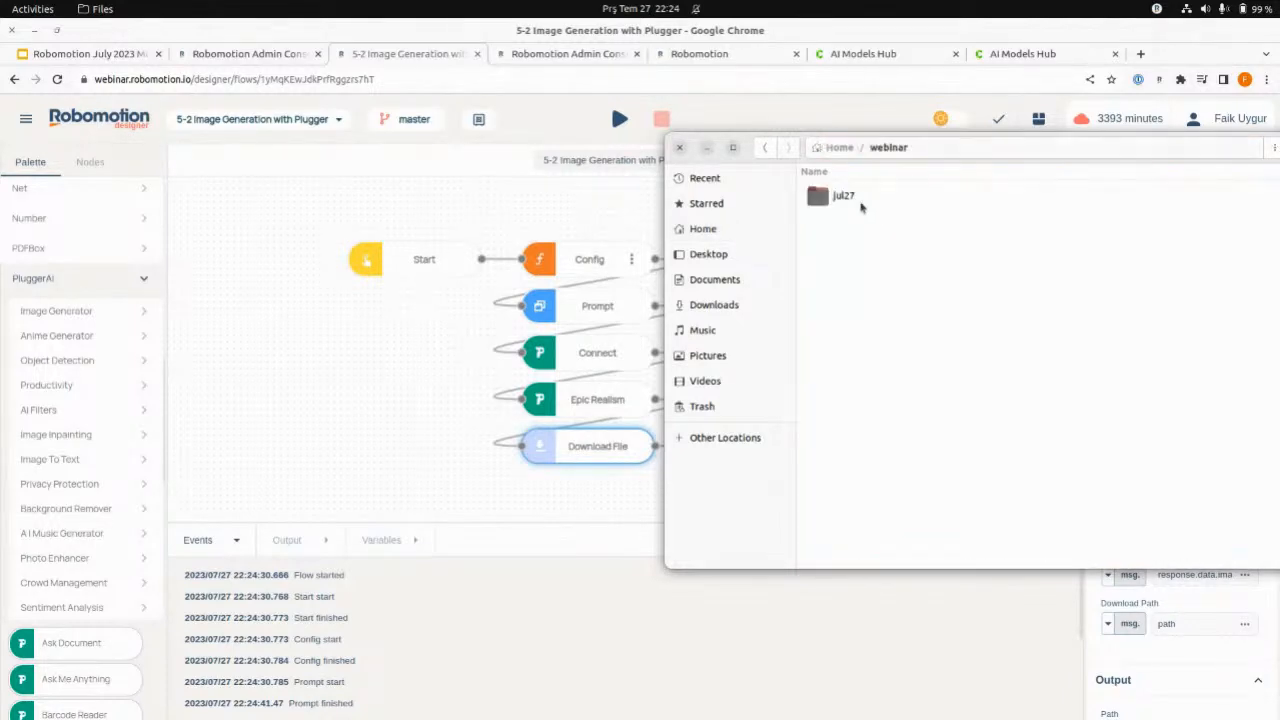
pyautogui.doubleClick(862, 207)
pyautogui.doubleClick(853, 350)
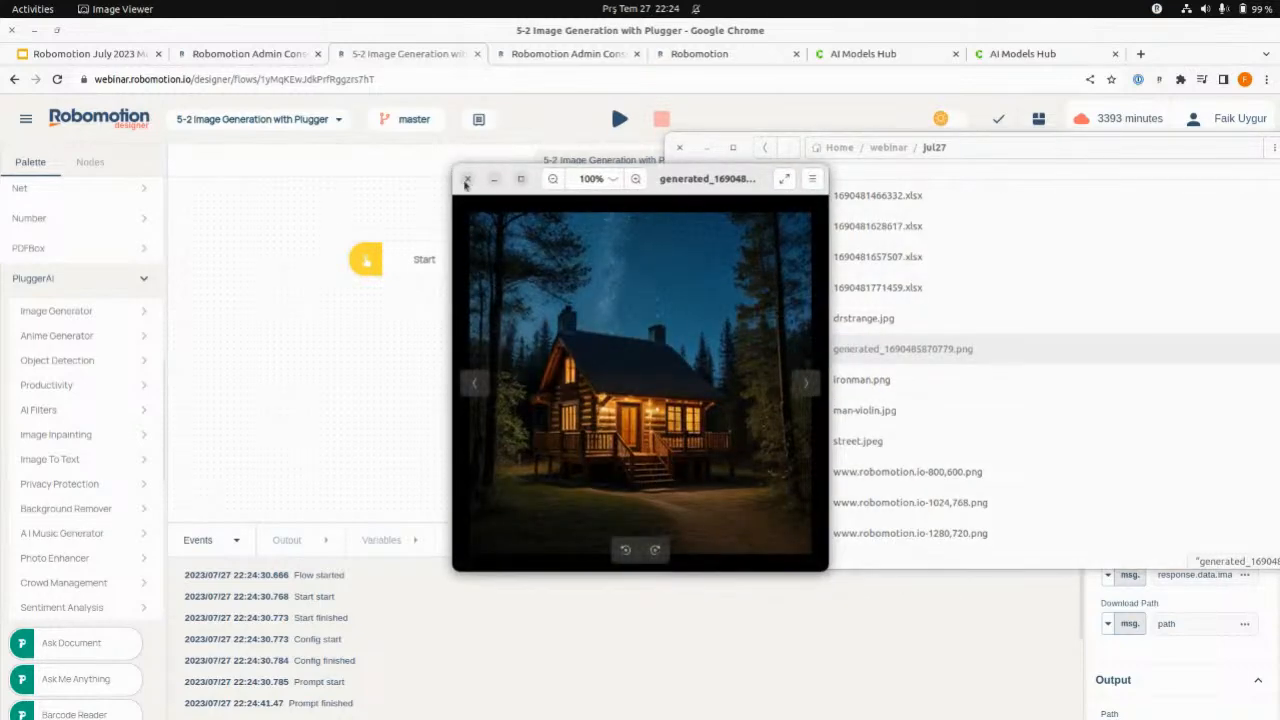
# - Close the generated image and run the image generation flow again on the Blue Steel desktop robot
pyautogui.click(465, 182)
pyautogui.click(619, 119)
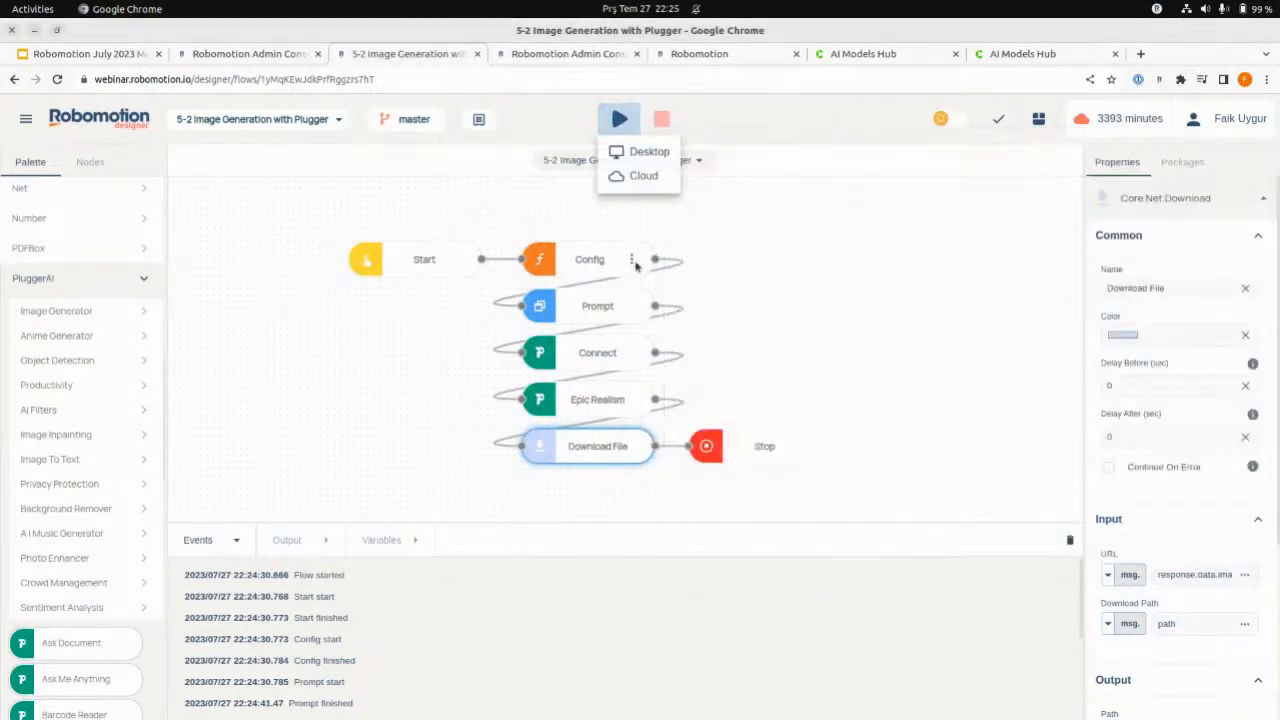
pyautogui.click(640, 153)
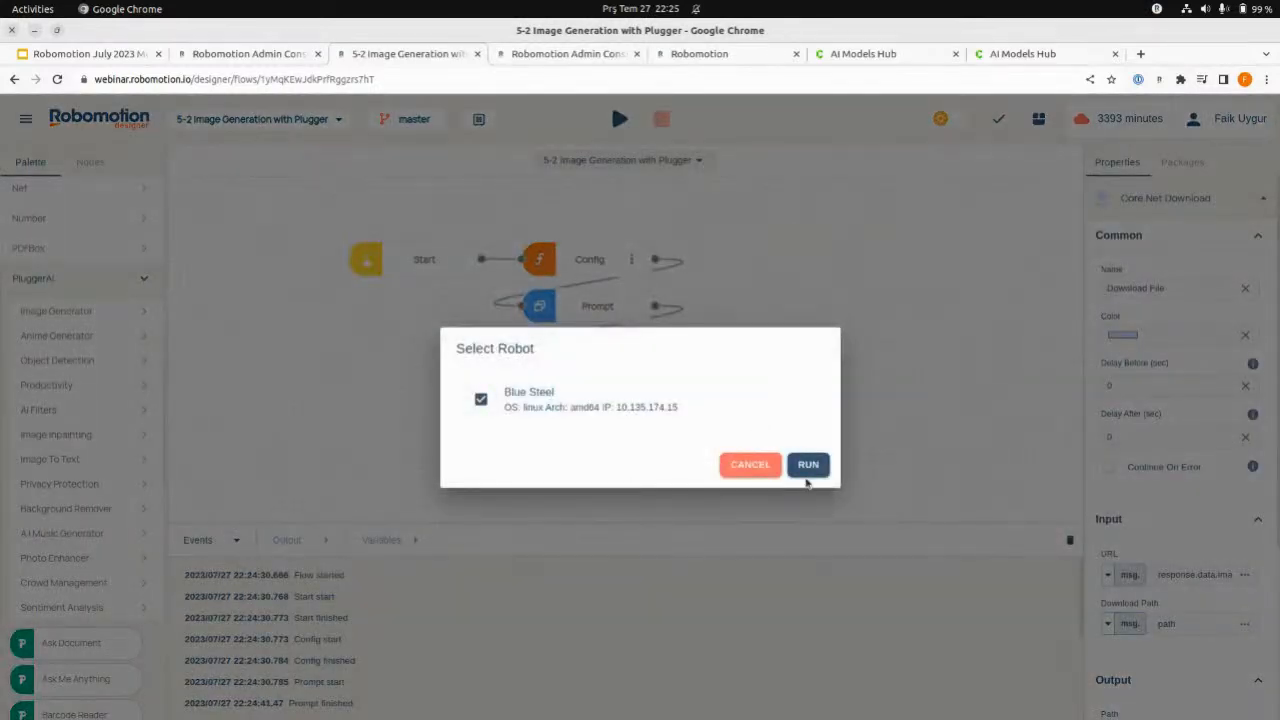
pyautogui.click(808, 464)
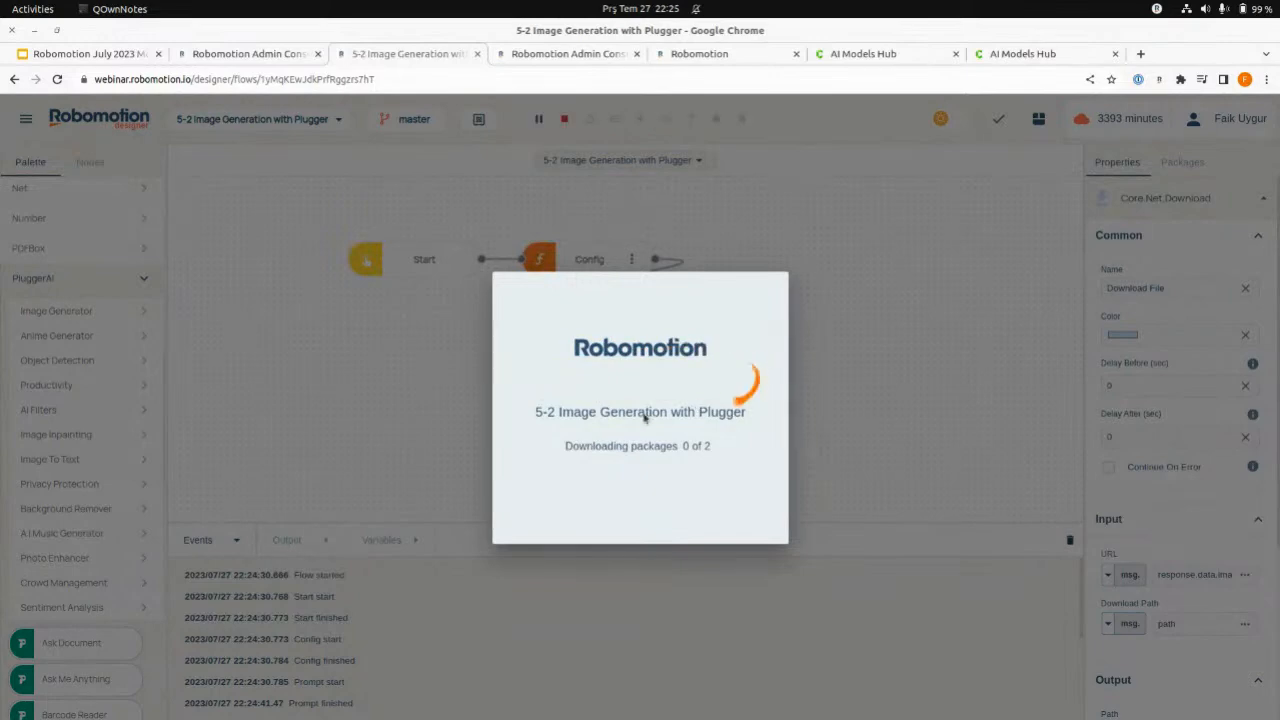
# - Paste the copied prompt ending in "sky and stars are clear." into the prompt dialog, remove its trailing line break and submit it
pyautogui.hotkey('ctrl', 'v')
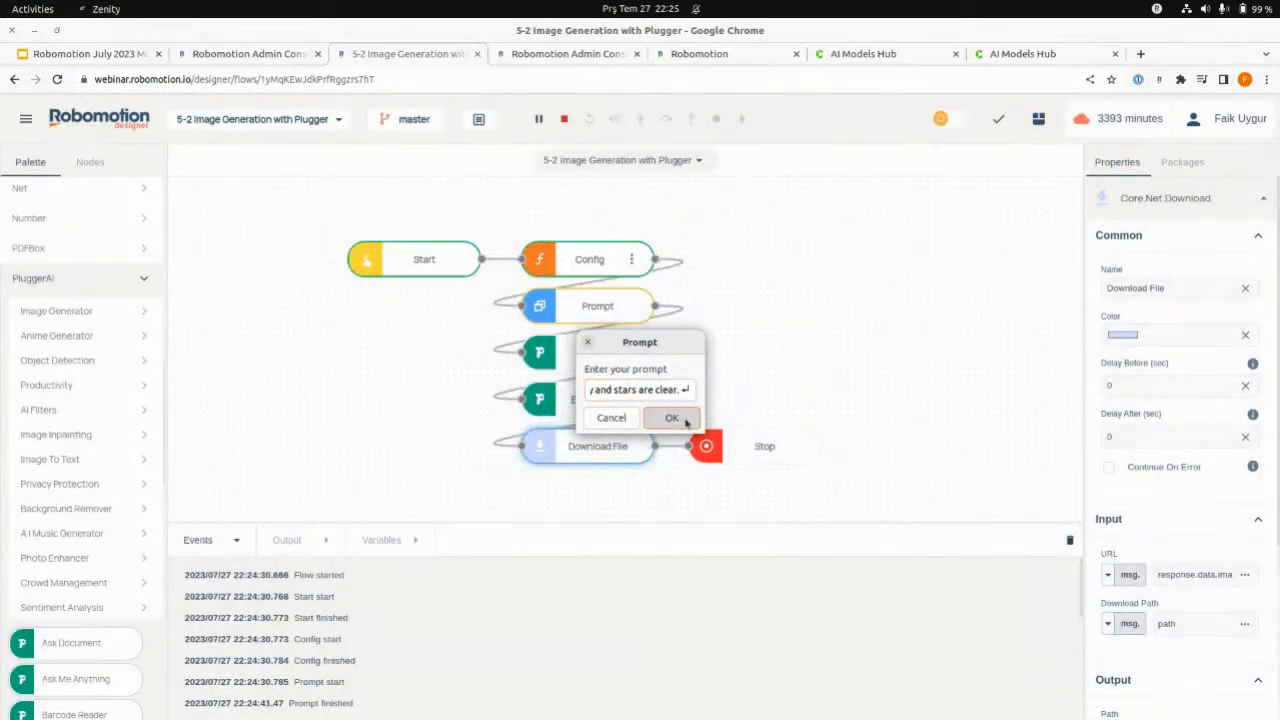
pyautogui.doubleClick(686, 390)
pyautogui.press('BackSpace')
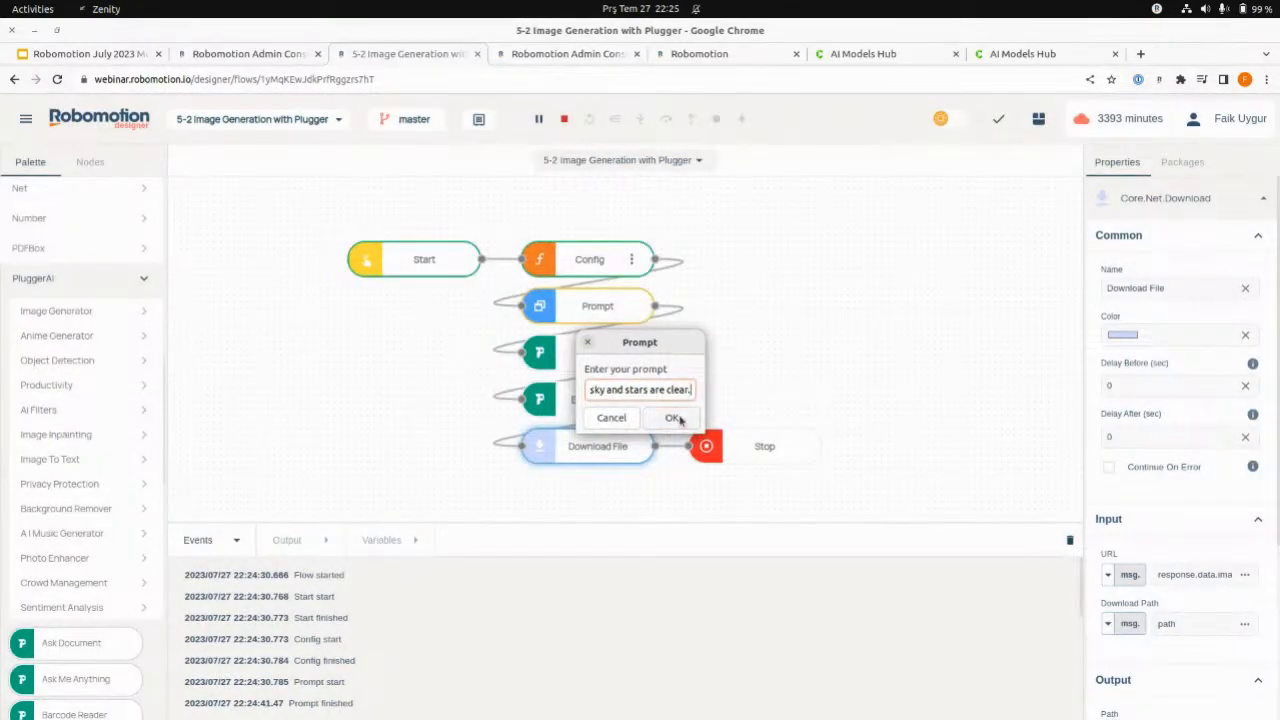
pyautogui.click(671, 417)
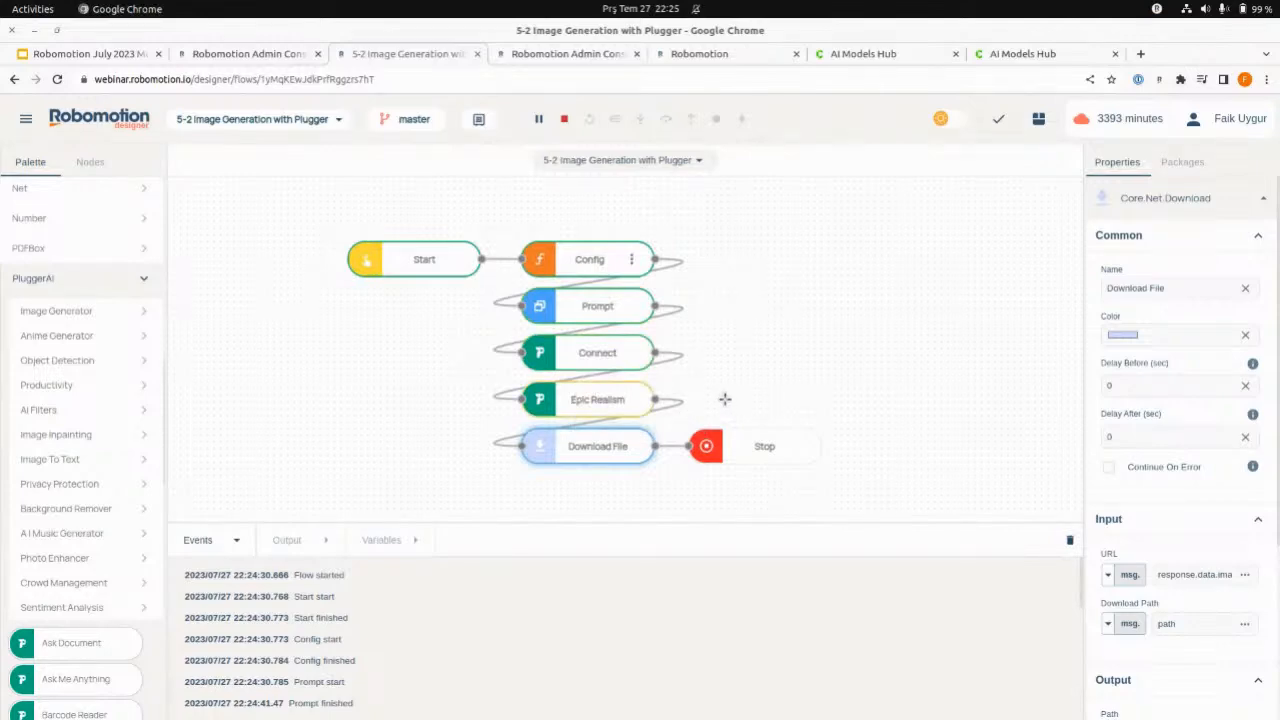
# - Bring up the jul27 folder and open generated_1690485907602.png and generated_1690485870779.png side by side for comparison
pyautogui.click(426, 706)
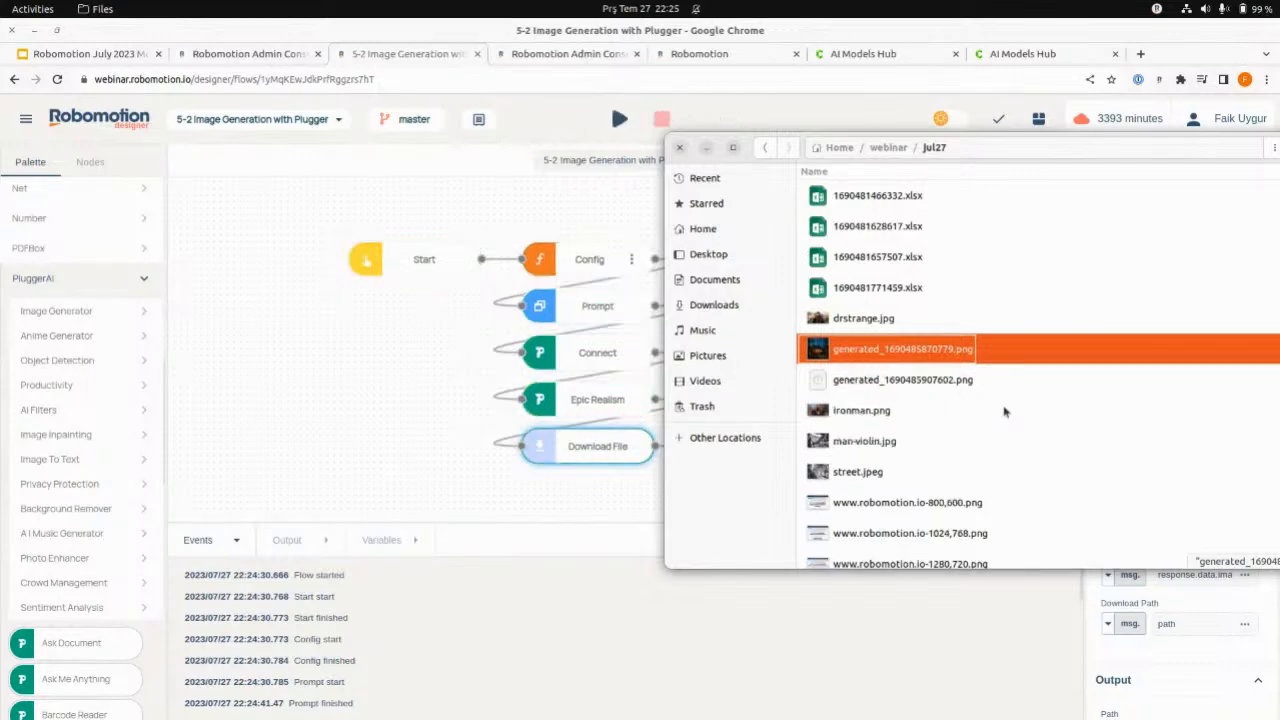
pyautogui.click(899, 381)
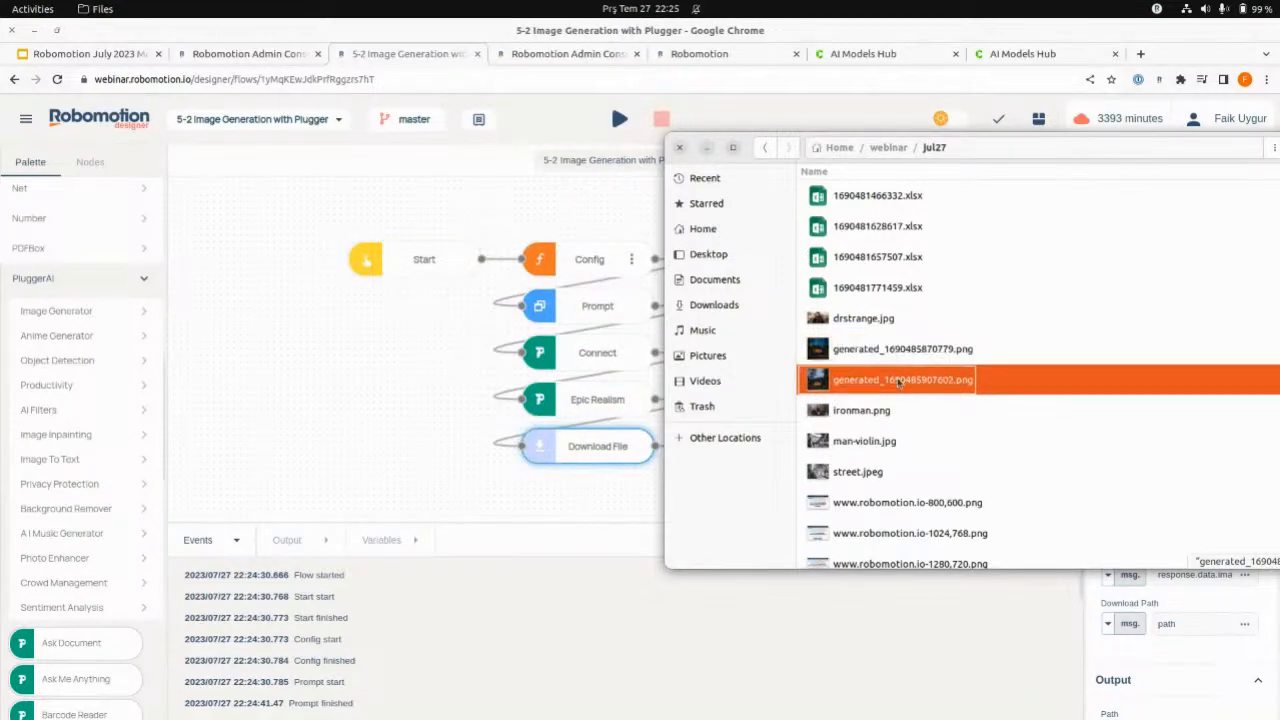
pyautogui.doubleClick(899, 381)
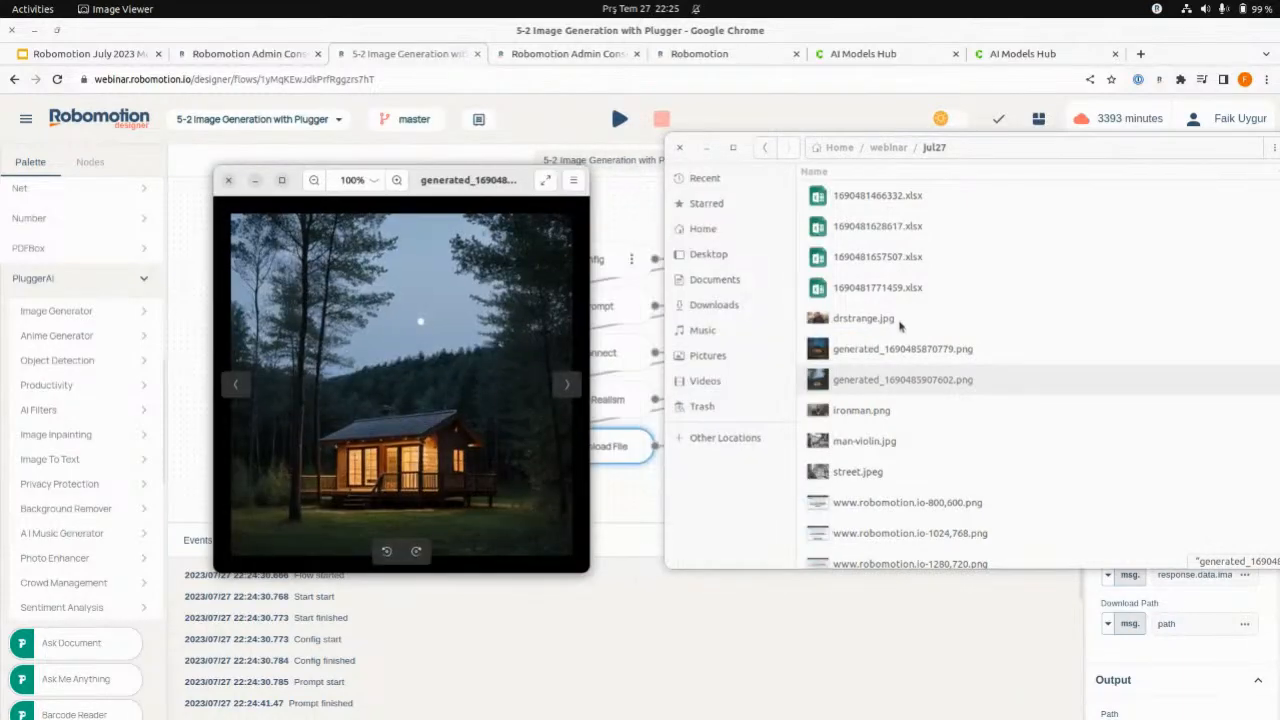
pyautogui.doubleClick(900, 349)
pyautogui.moveTo(688, 184); pyautogui.dragTo(793, 170)
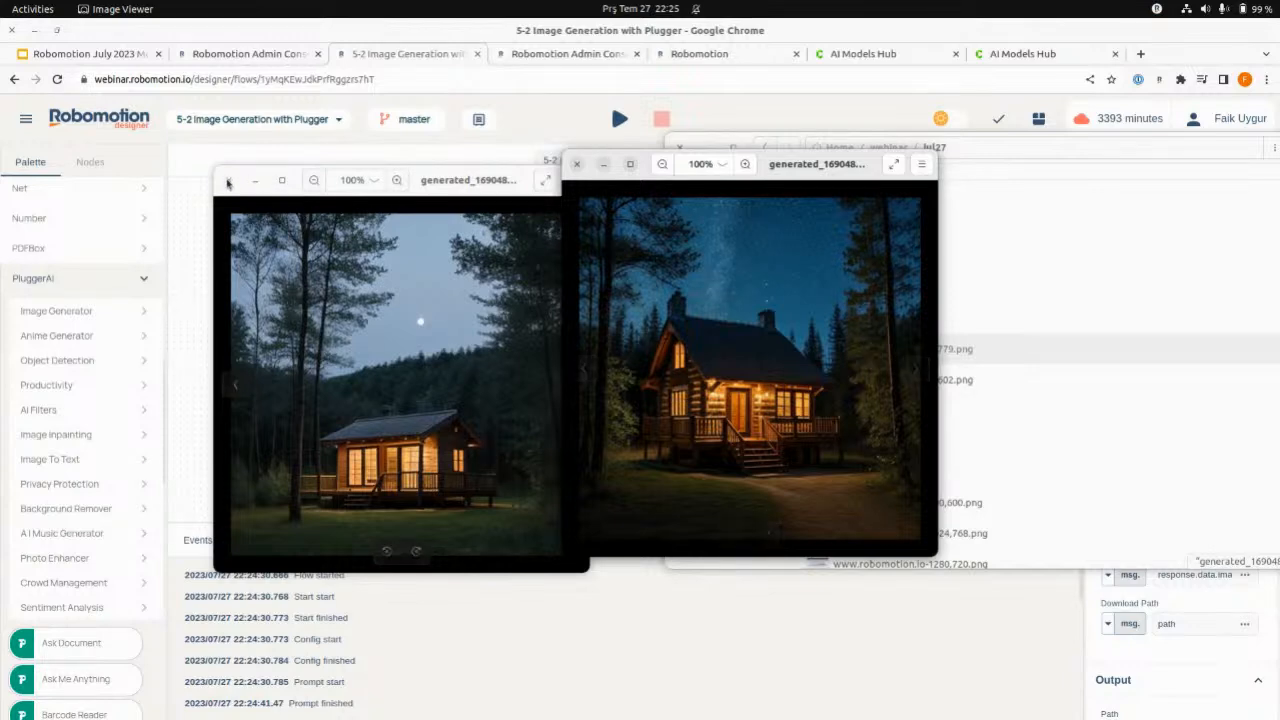
# - Close both generated images and minimize the file manager
pyautogui.click(228, 181)
pyautogui.click(577, 163)
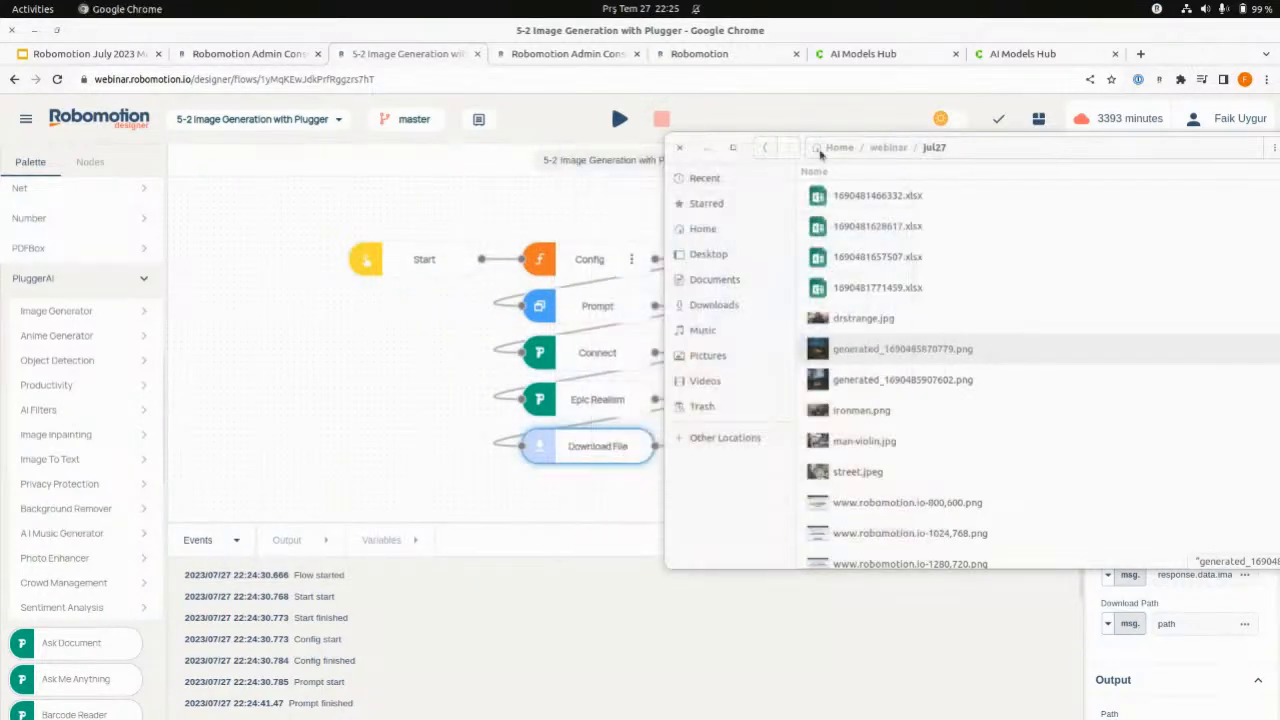
pyautogui.click(712, 147)
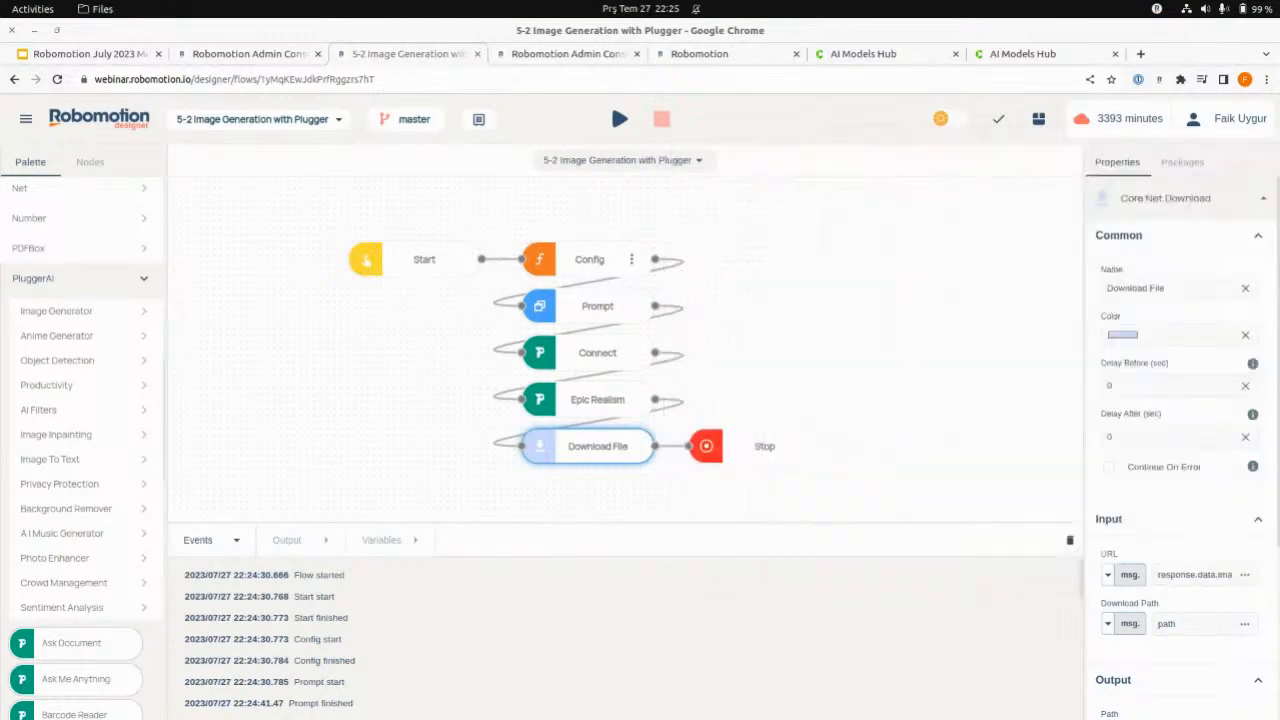
# - Switch to the Robomotion July 2023 Monthly Updates presentation and advance through "6. Upcoming Features" to the v23.8.x - Aug 2023 Release slide
pyautogui.click(100, 55)
pyautogui.click(1070, 346)
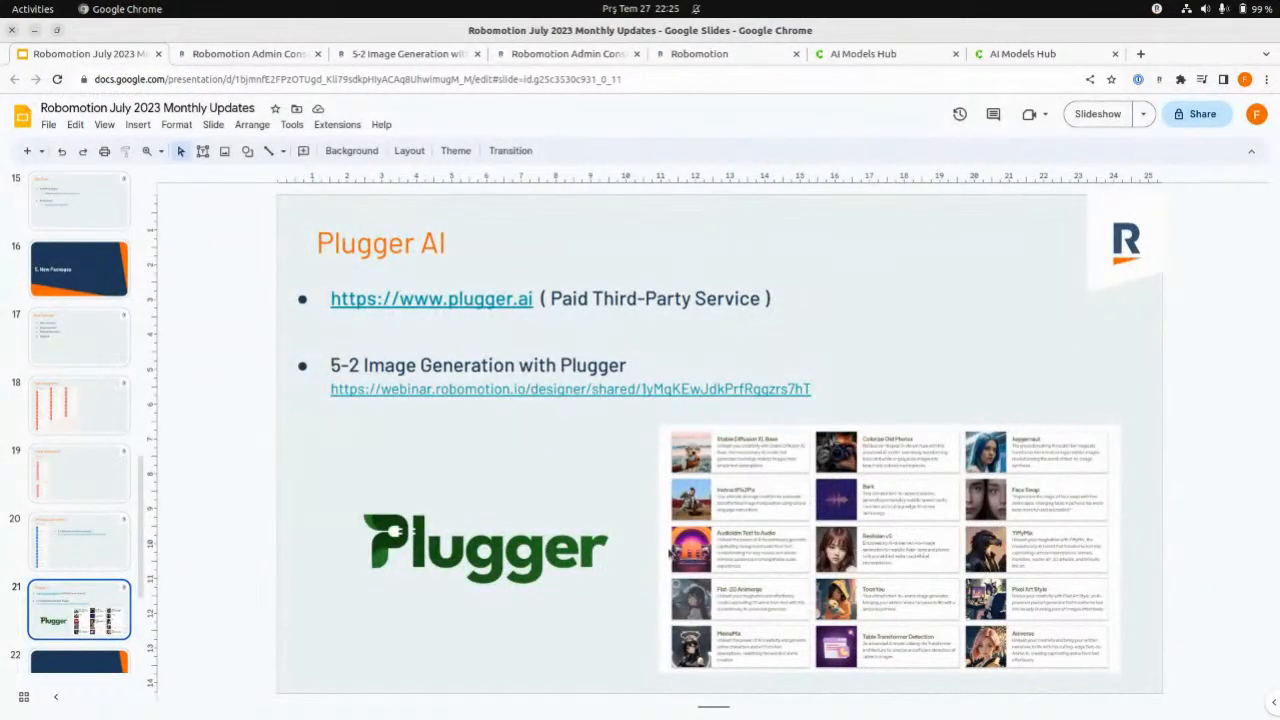
pyautogui.scroll(-3, 97, 533)
pyautogui.click(97, 533)
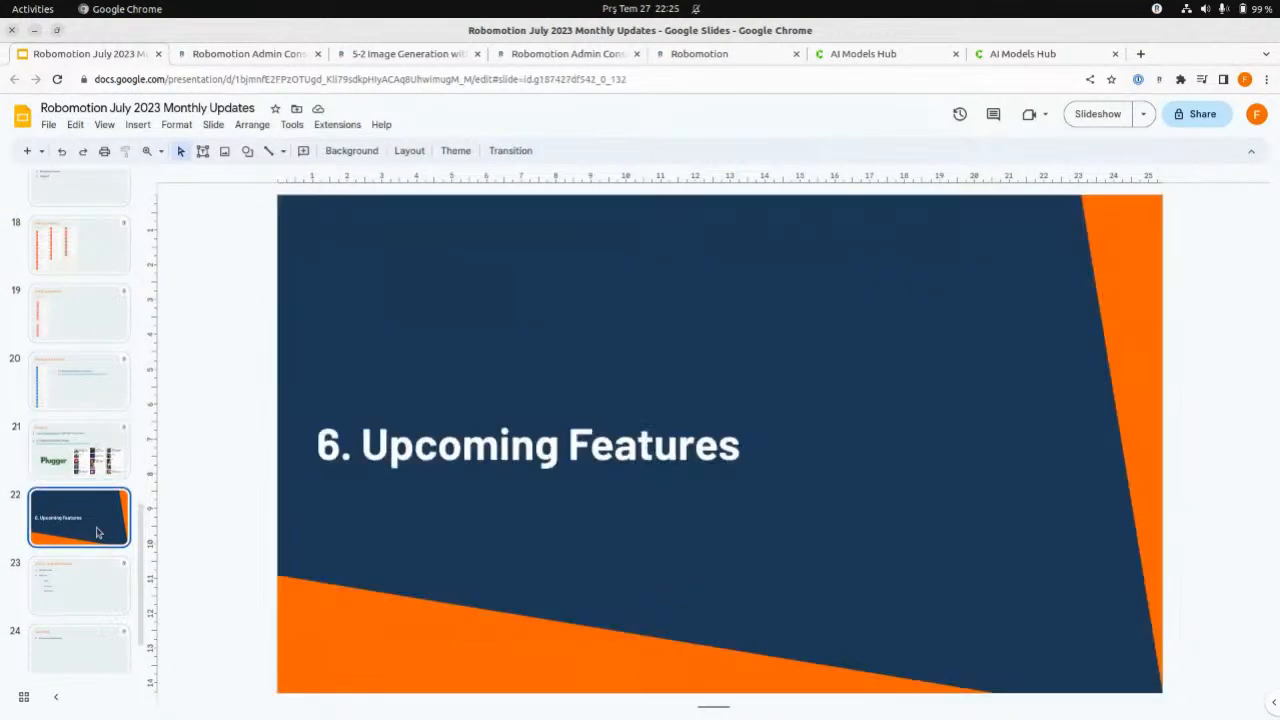
pyautogui.press('Down')
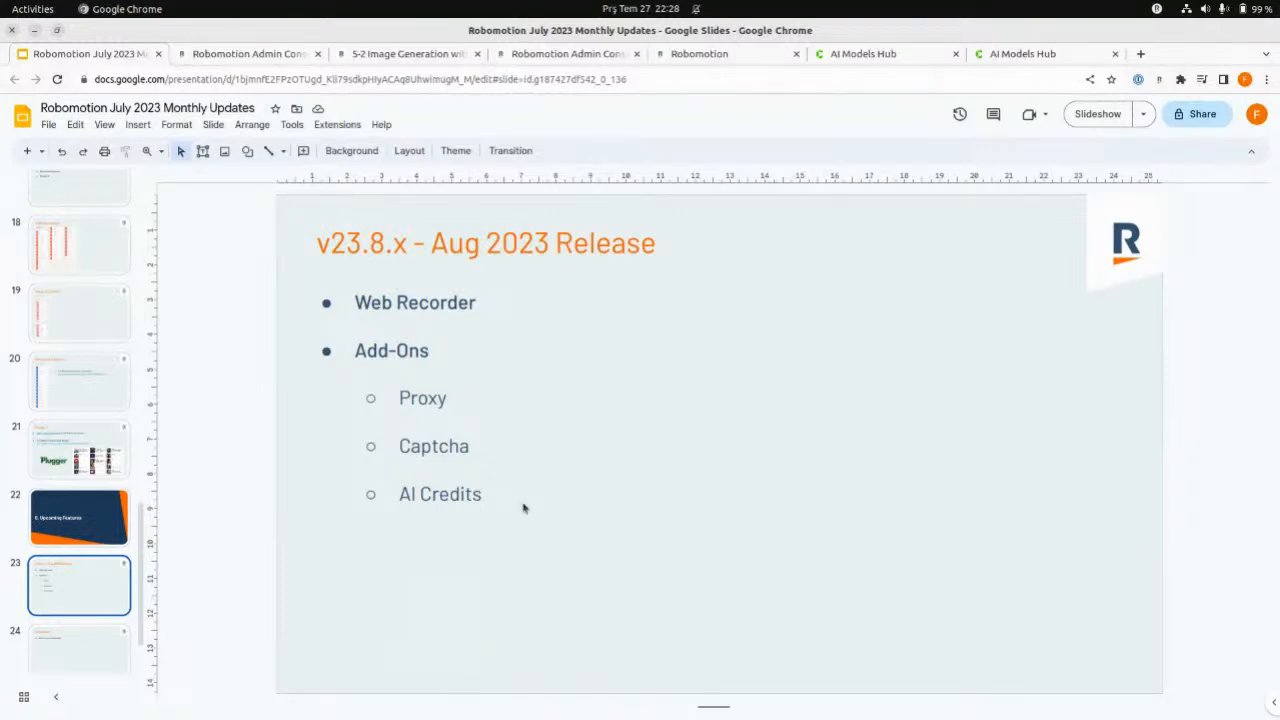
# - Point out the Captcha and AI Credits add-ons on the Aug 2023 Release slide, leaving the text cursor below the list
pyautogui.doubleClick(464, 447)
pyautogui.doubleClick(464, 493)
pyautogui.click(476, 494)
pyautogui.click(464, 530)
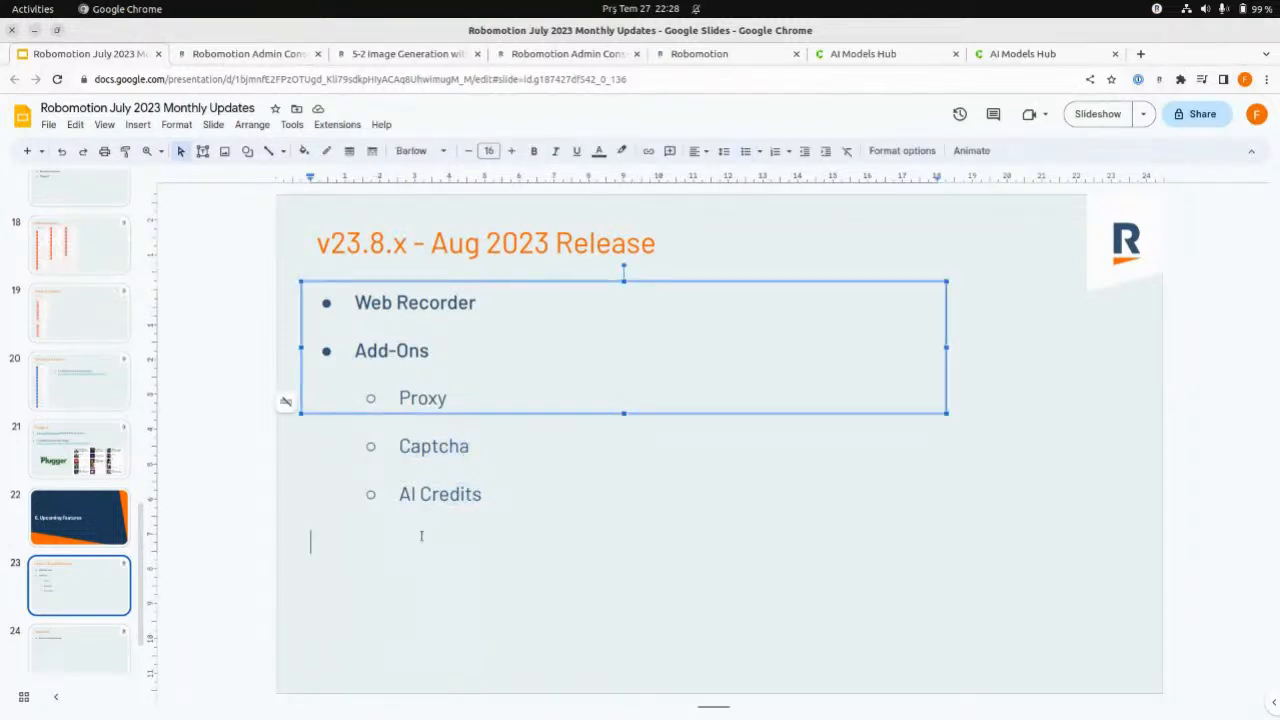